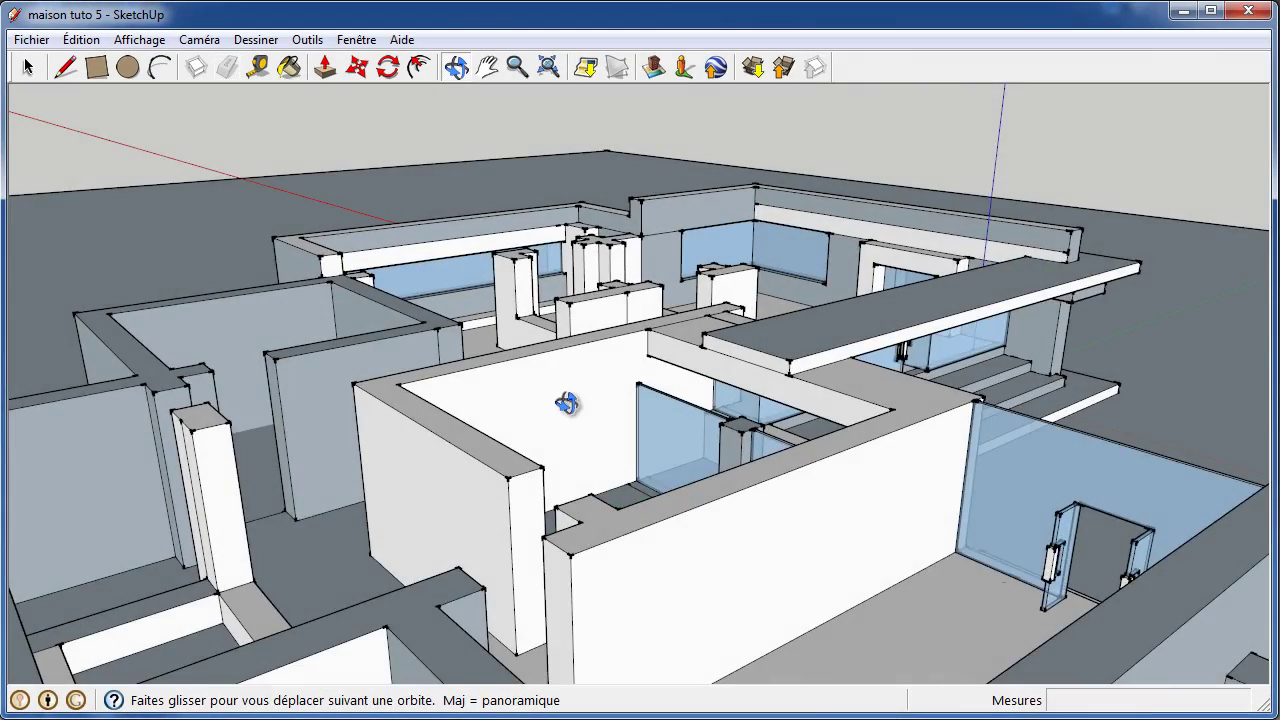
# - Orbit and zoom around the house to inspect the roof slab from several angles
pyautogui.scroll(-3, 568, 402)
pyautogui.moveTo(476, 451)
pyautogui.mouseDown()
pyautogui.moveTo(802, 401)
pyautogui.moveTo(593, 446)
pyautogui.mouseUp()
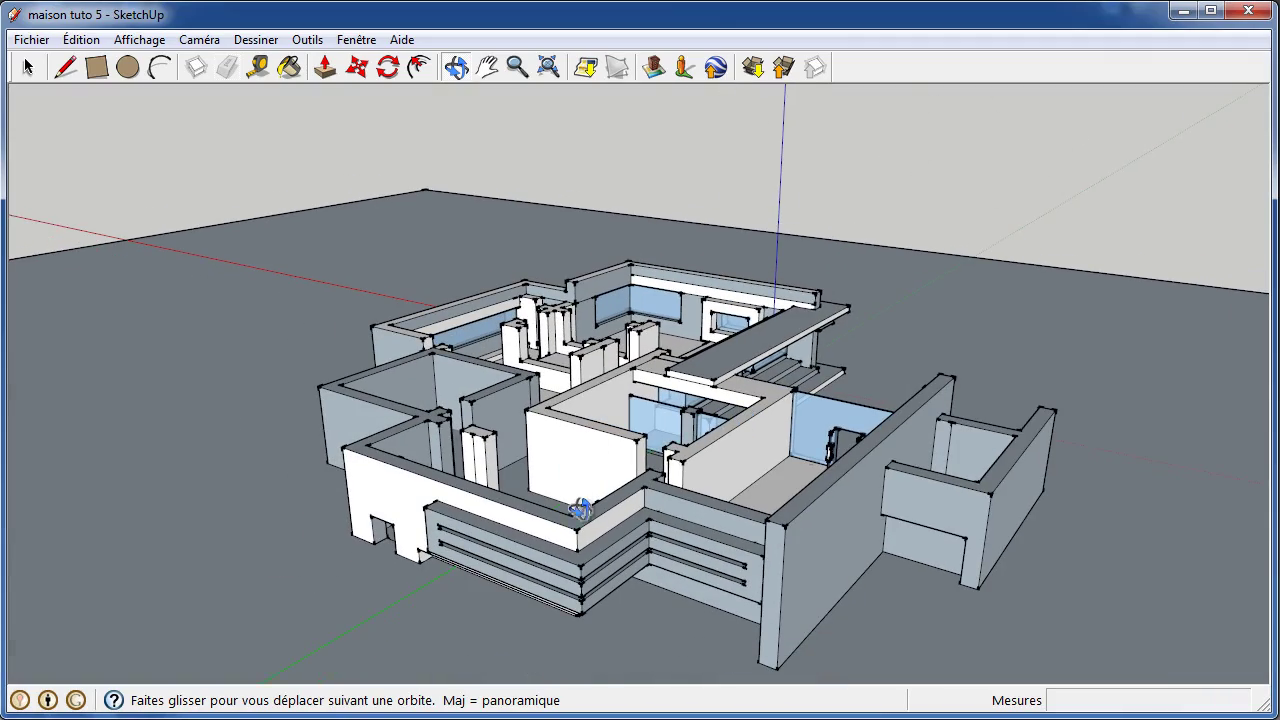
pyautogui.moveTo(950, 381)
pyautogui.mouseDown()
pyautogui.moveTo(660, 449)
pyautogui.moveTo(826, 383)
pyautogui.moveTo(634, 426)
pyautogui.moveTo(607, 314)
pyautogui.moveTo(857, 483)
pyautogui.mouseUp()
pyautogui.moveTo(761, 506); pyautogui.dragTo(883, 495)
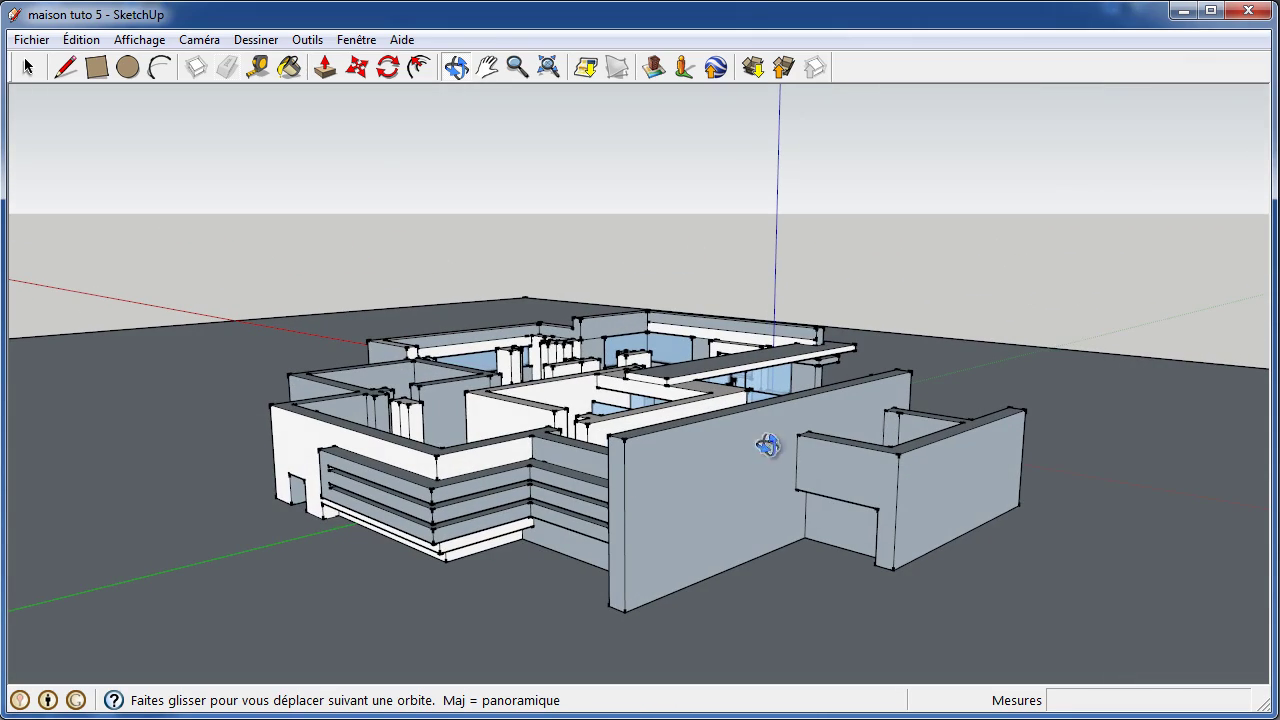
pyautogui.moveTo(636, 459)
pyautogui.mouseDown()
pyautogui.moveTo(543, 449)
pyautogui.moveTo(783, 486)
pyautogui.moveTo(723, 471)
pyautogui.moveTo(625, 527)
pyautogui.moveTo(628, 476)
pyautogui.mouseUp()
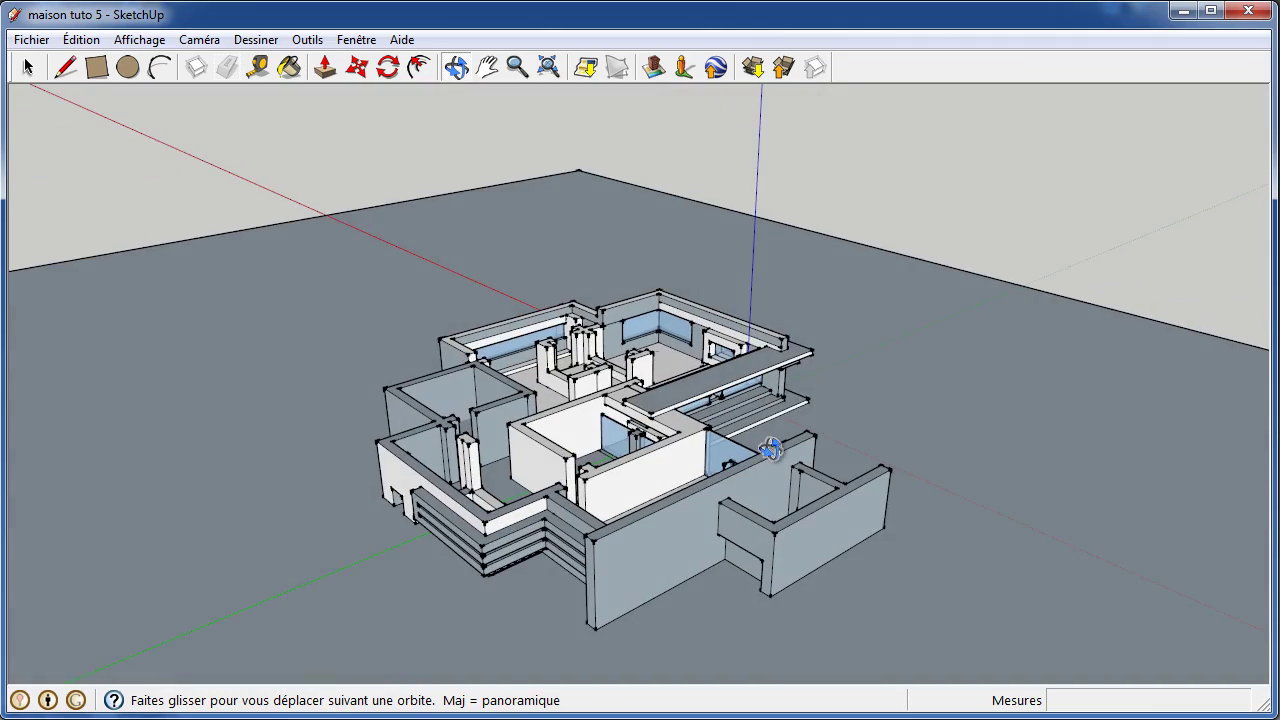
pyautogui.moveTo(771, 450); pyautogui.dragTo(420, 551)
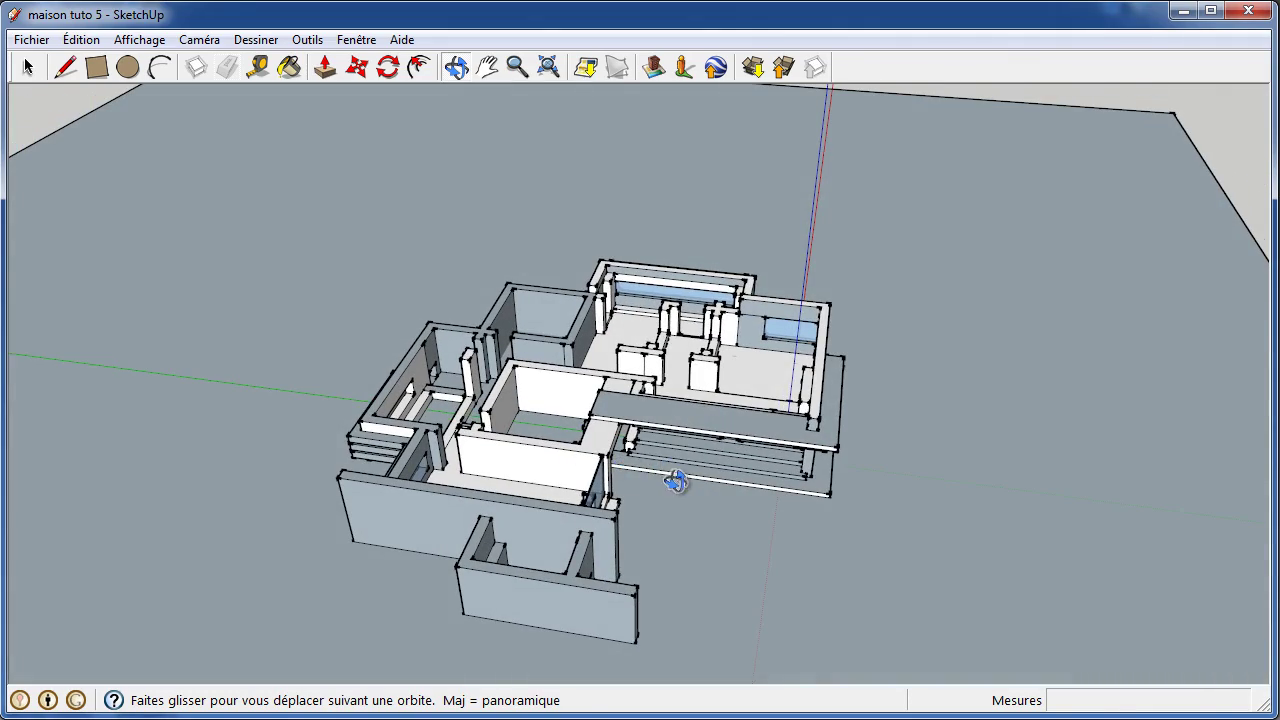
pyautogui.moveTo(676, 482); pyautogui.dragTo(720, 450)
pyautogui.scroll(3, 733, 440)
pyautogui.scroll(3, 733, 440)
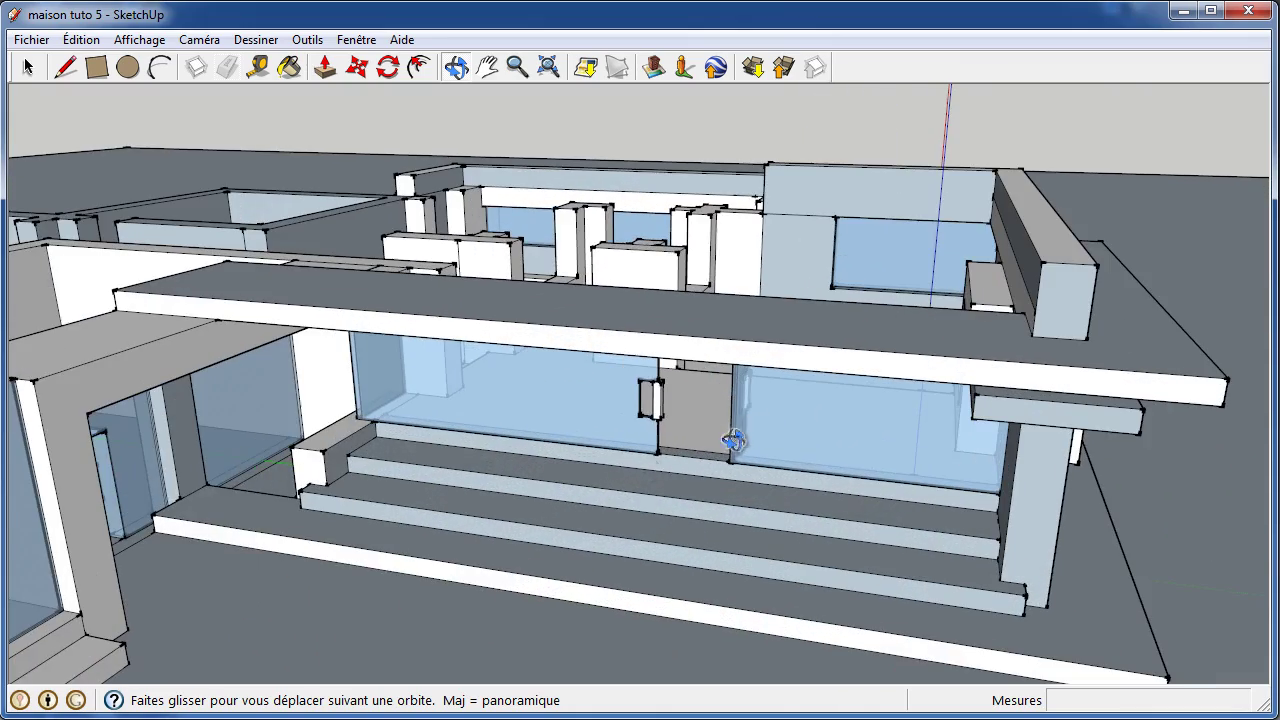
pyautogui.scroll(-2, 640, 500)
pyautogui.moveTo(611, 514); pyautogui.dragTo(389, 520)
pyautogui.scroll(-2, 420, 500)
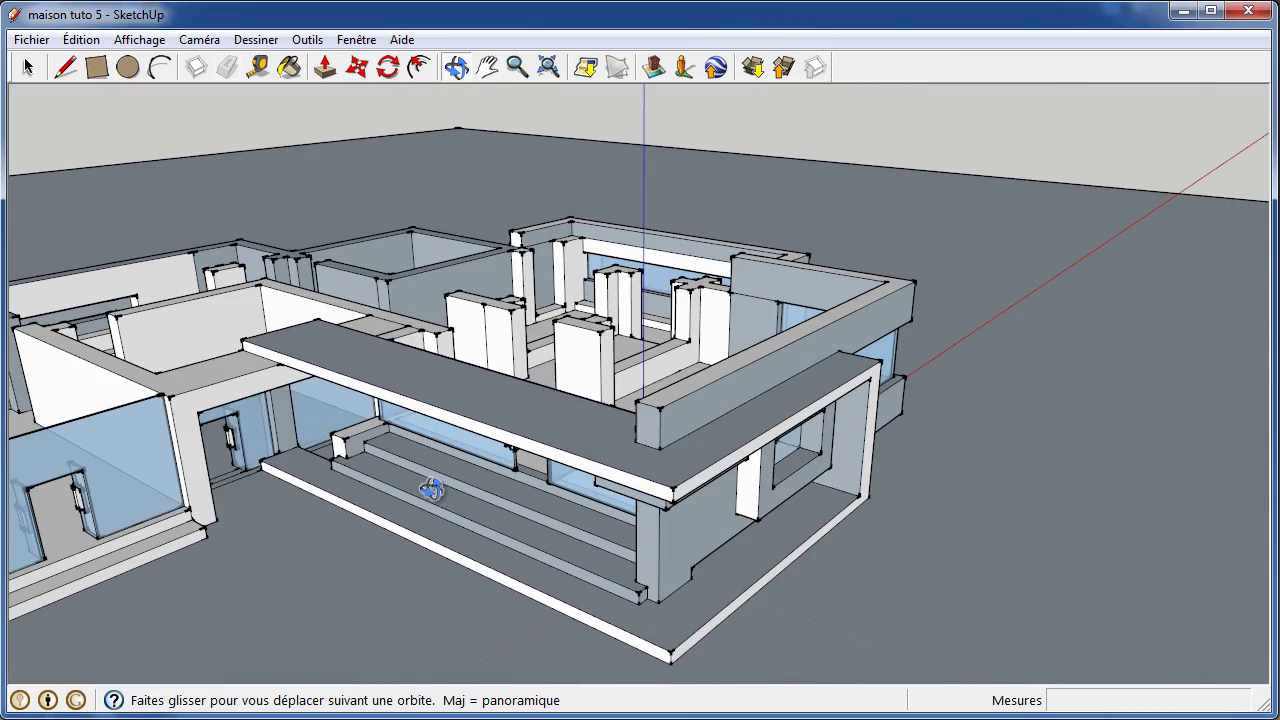
pyautogui.scroll(-1, 100, 495)
pyautogui.scroll(-2, 100, 495)
pyautogui.scroll(1, 108, 482)
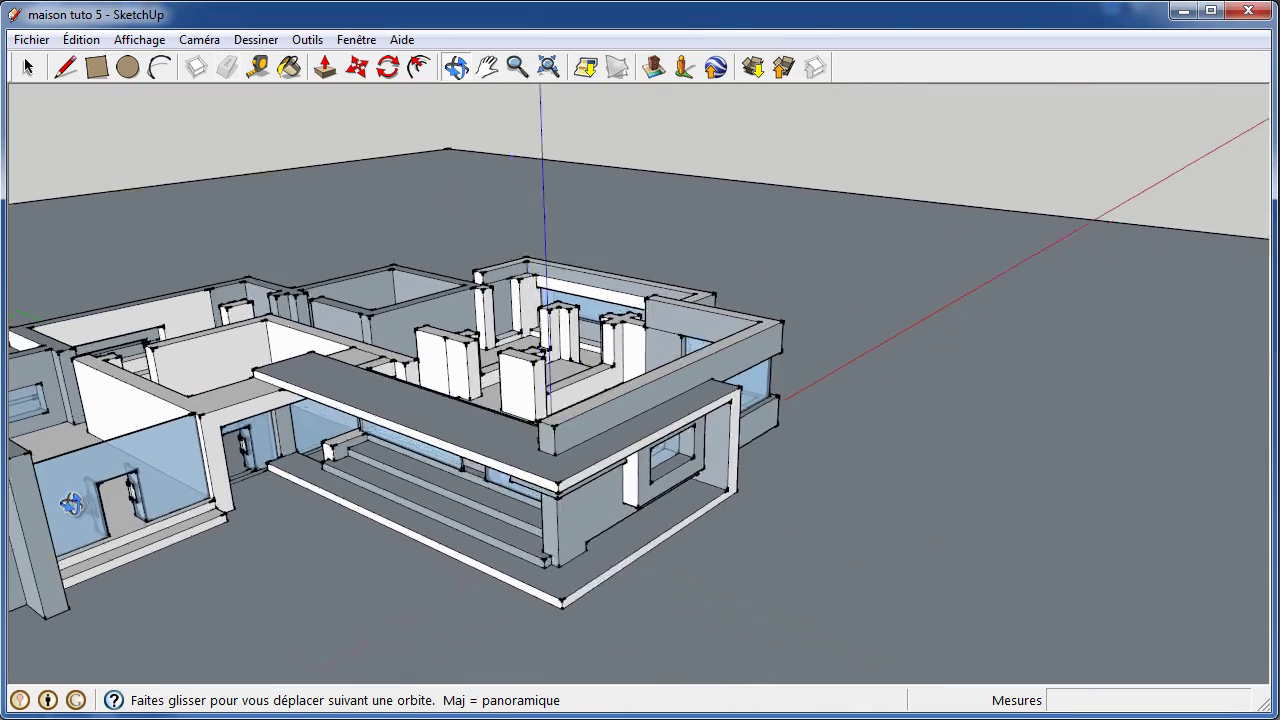
pyautogui.scroll(3, 74, 507)
pyautogui.moveTo(379, 401)
pyautogui.mouseDown()
pyautogui.moveTo(300, 465)
pyautogui.moveTo(343, 430)
pyautogui.mouseUp()
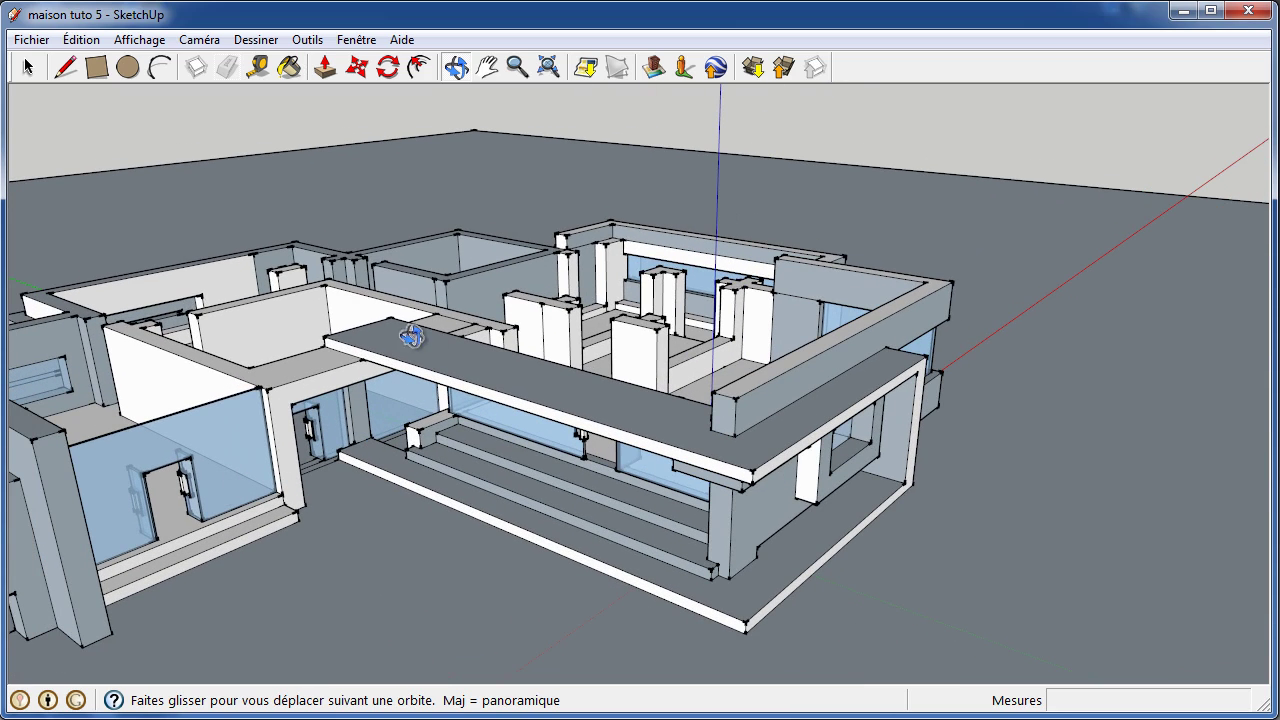
pyautogui.moveTo(220, 467)
pyautogui.mouseDown()
pyautogui.moveTo(640, 466)
pyautogui.moveTo(351, 563)
pyautogui.moveTo(523, 460)
pyautogui.moveTo(337, 563)
pyautogui.moveTo(371, 534)
pyautogui.moveTo(257, 514)
pyautogui.mouseUp()
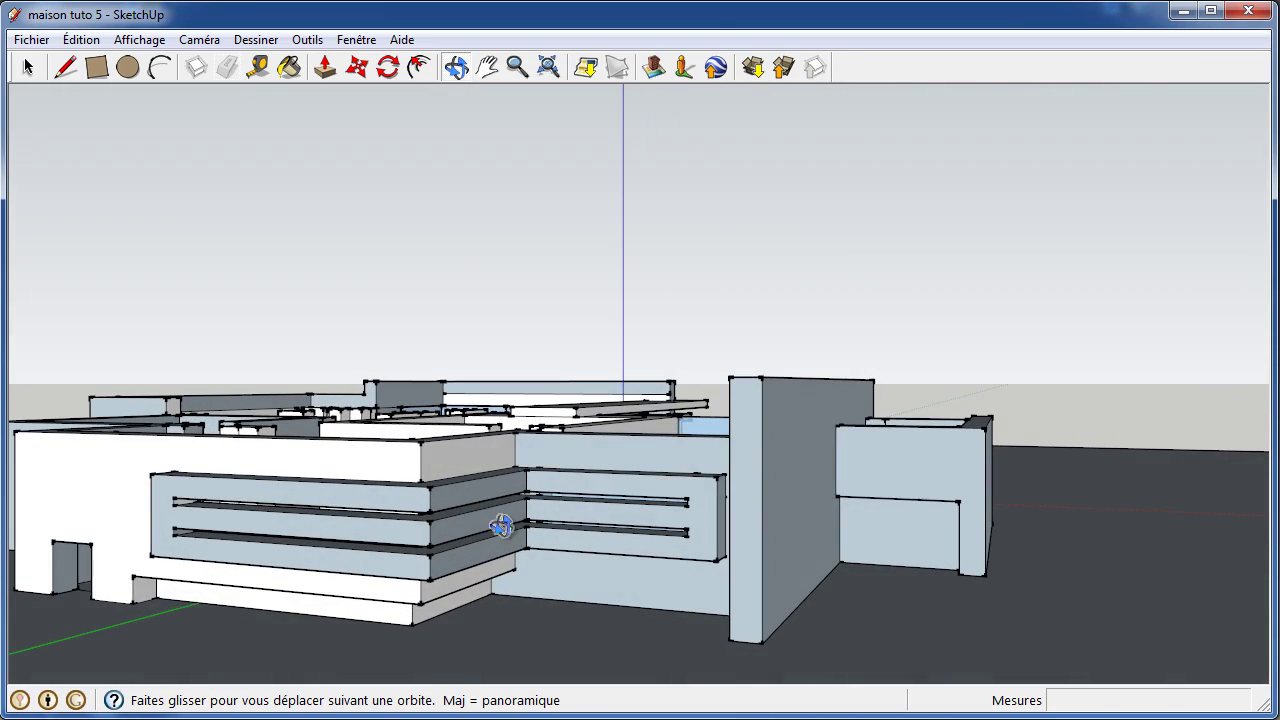
pyautogui.moveTo(501, 527)
pyautogui.mouseDown()
pyautogui.moveTo(637, 583)
pyautogui.moveTo(686, 554)
pyautogui.moveTo(680, 534)
pyautogui.moveTo(597, 551)
pyautogui.moveTo(569, 534)
pyautogui.moveTo(513, 600)
pyautogui.moveTo(563, 551)
pyautogui.moveTo(483, 571)
pyautogui.moveTo(572, 571)
pyautogui.moveTo(371, 623)
pyautogui.moveTo(729, 486)
pyautogui.moveTo(614, 563)
pyautogui.moveTo(513, 513)
pyautogui.mouseUp()
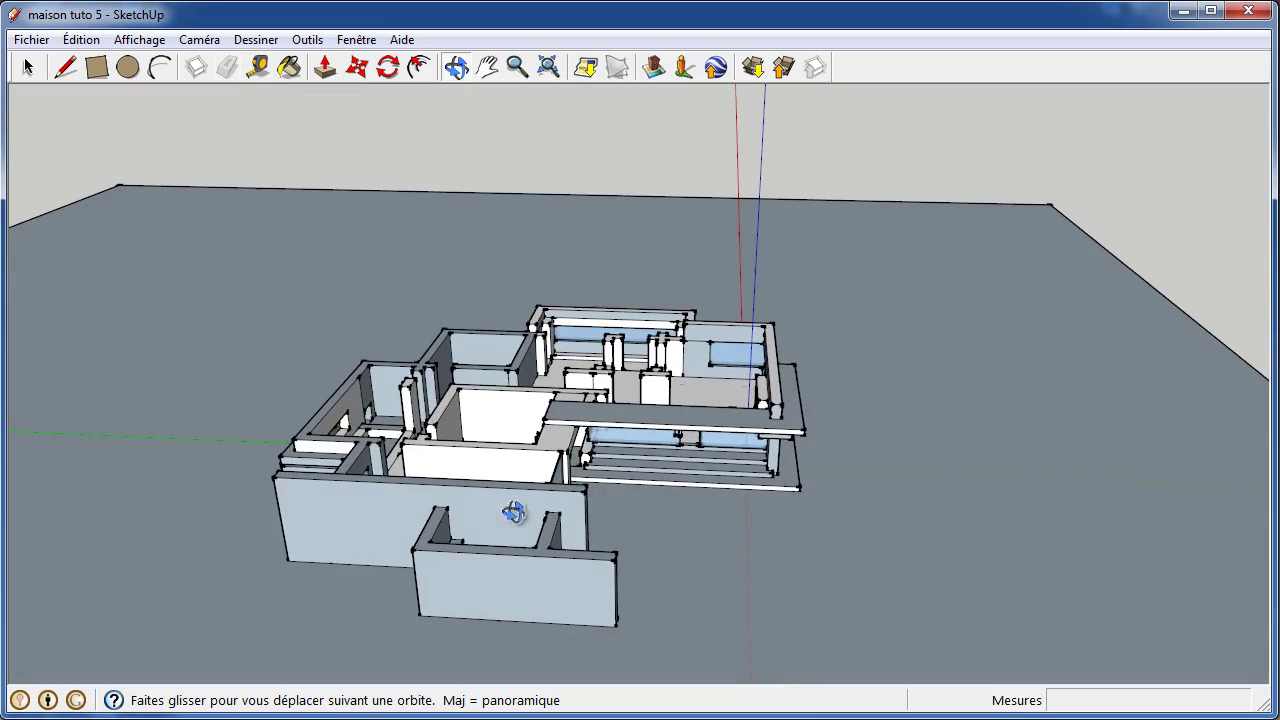
pyautogui.moveTo(723, 473); pyautogui.dragTo(557, 541)
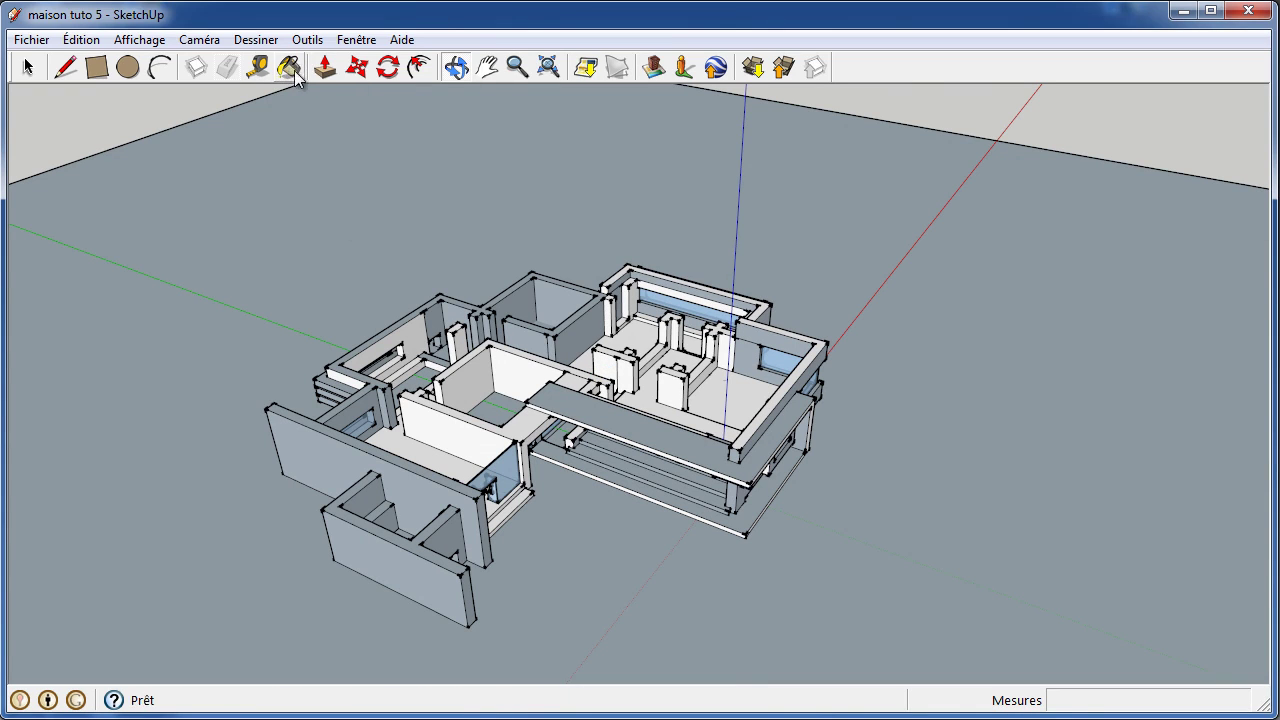
pyautogui.click(324, 67)
pyautogui.moveTo(775, 378)
pyautogui.mouseDown()
pyautogui.moveTo(646, 489)
pyautogui.moveTo(820, 466)
pyautogui.moveTo(809, 486)
pyautogui.moveTo(790, 433)
pyautogui.moveTo(851, 406)
pyautogui.moveTo(846, 374)
pyautogui.mouseUp()
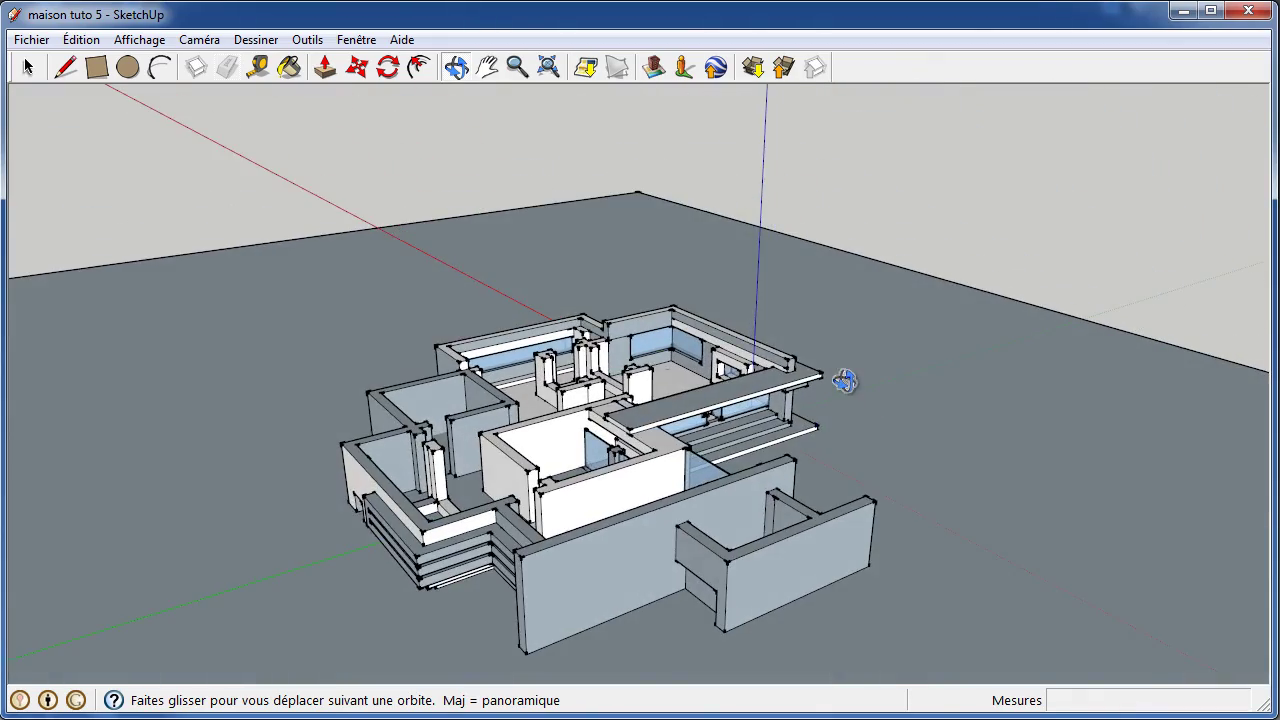
pyautogui.scroll(3, 846, 374)
pyautogui.moveTo(704, 420)
pyautogui.mouseDown()
pyautogui.moveTo(826, 423)
pyautogui.moveTo(687, 456)
pyautogui.mouseUp()
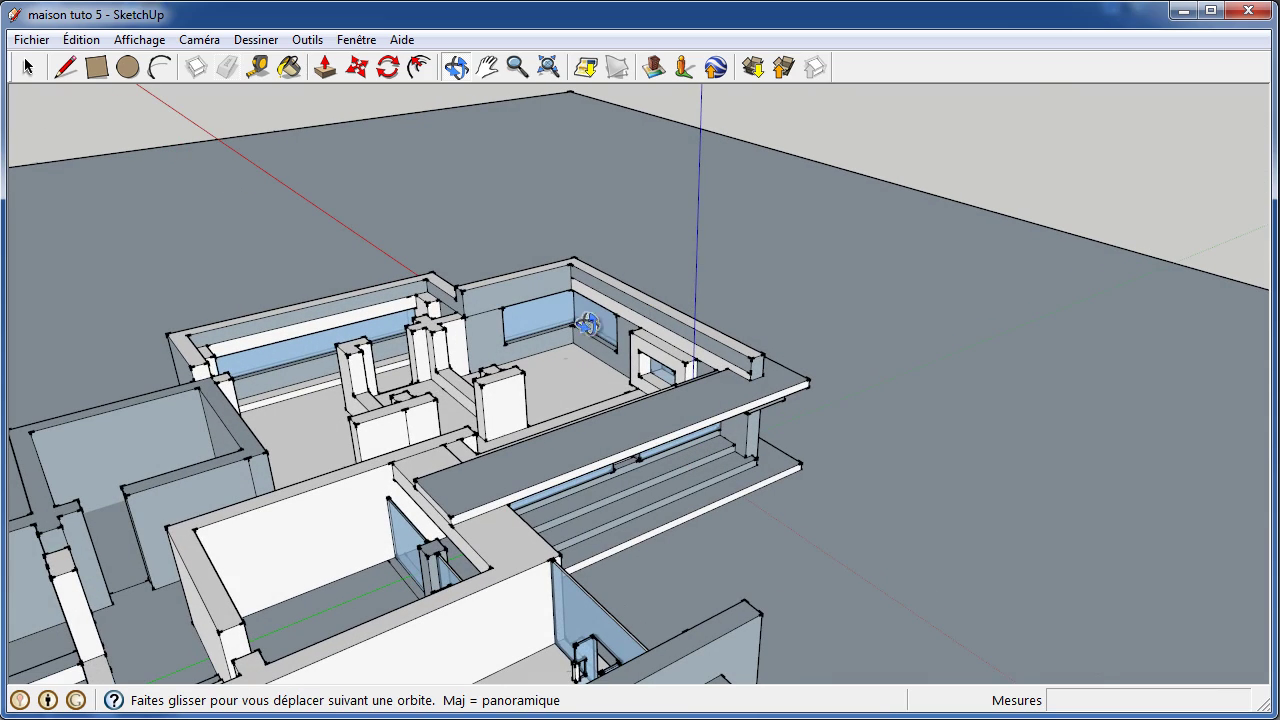
# - Push/Pull the upper roof slab's side face 23000 mm leftward over the rear wing
pyautogui.click(325, 67)
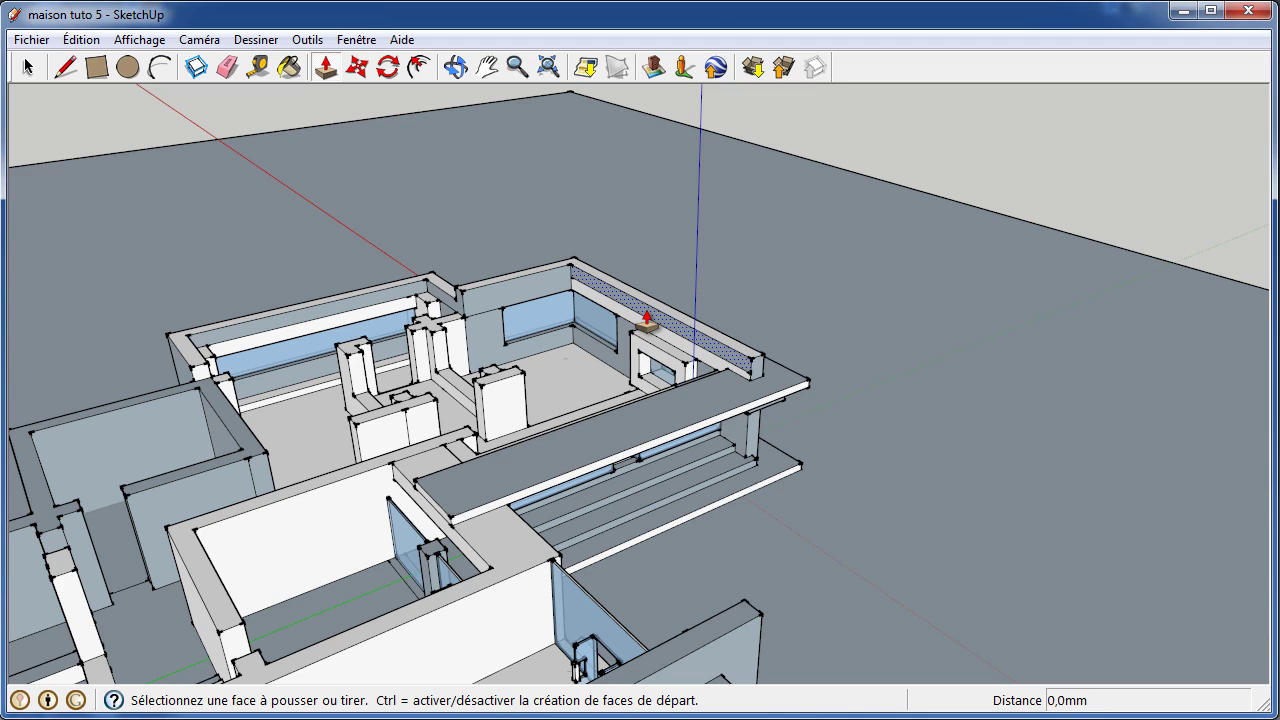
pyautogui.click(647, 322)
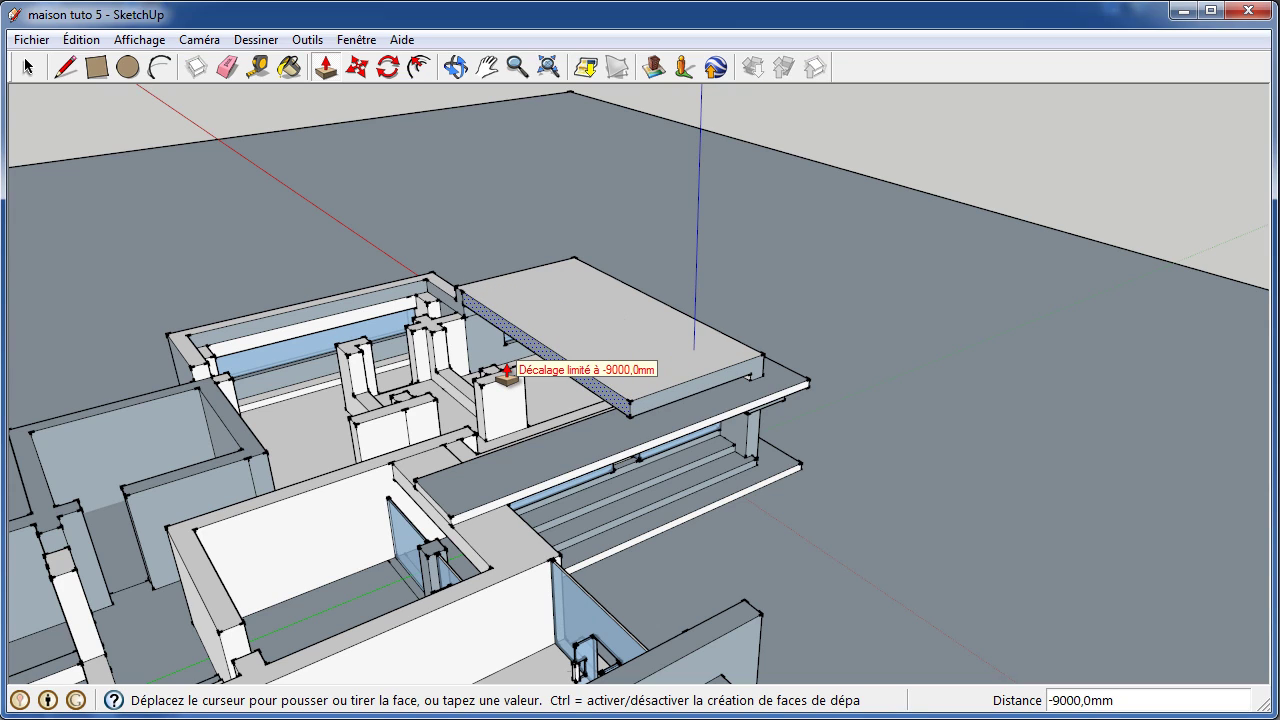
pyautogui.press('Escape')
pyautogui.click(470, 366)
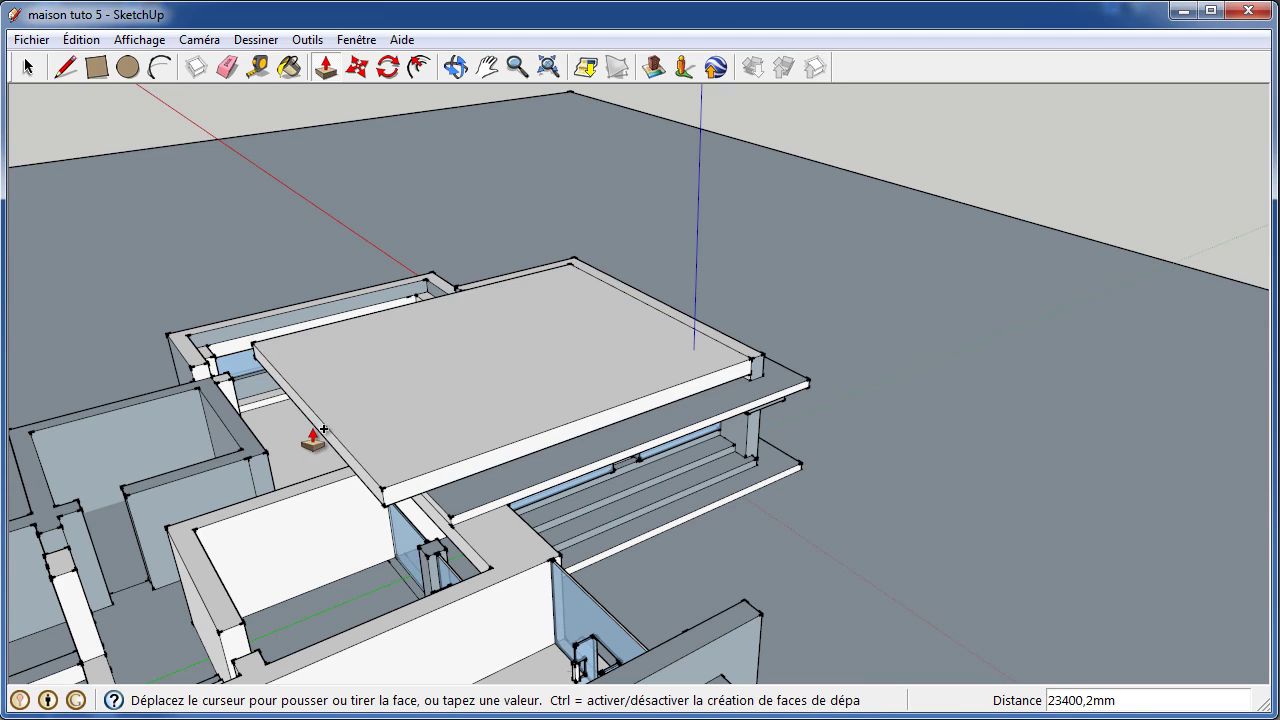
pyautogui.click(328, 429)
pyautogui.write('23000')
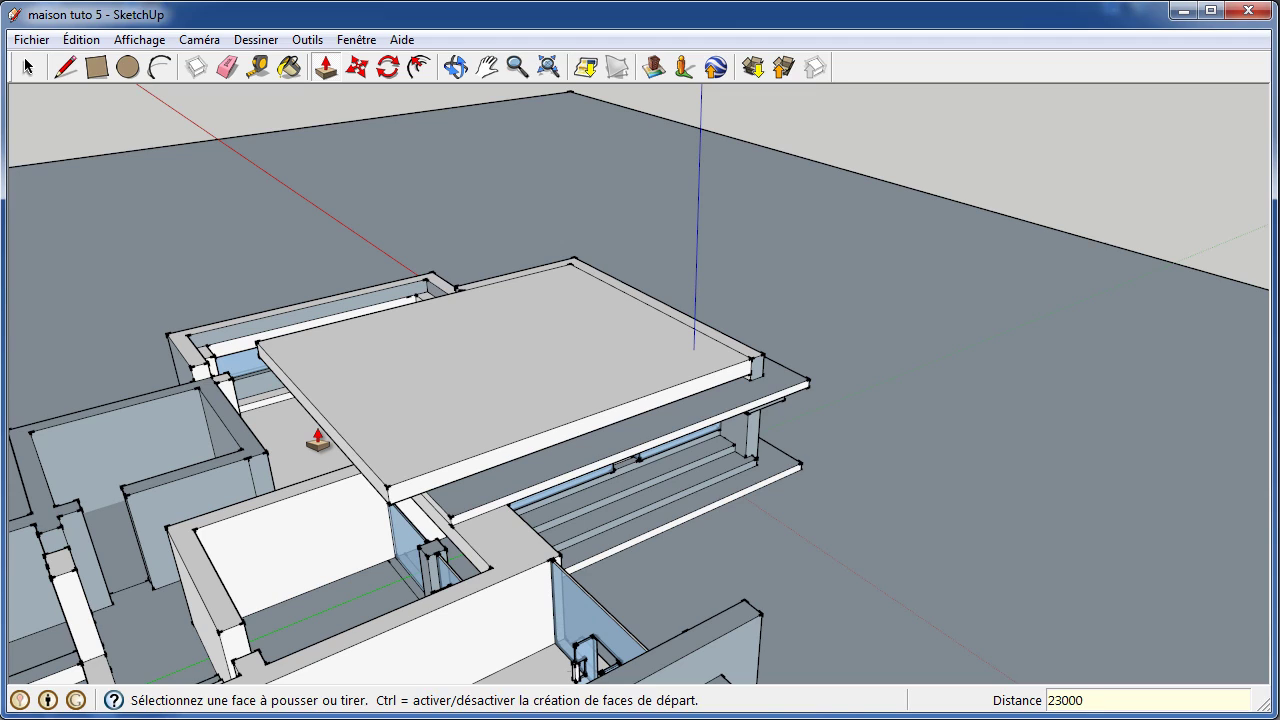
pyautogui.press('Return')
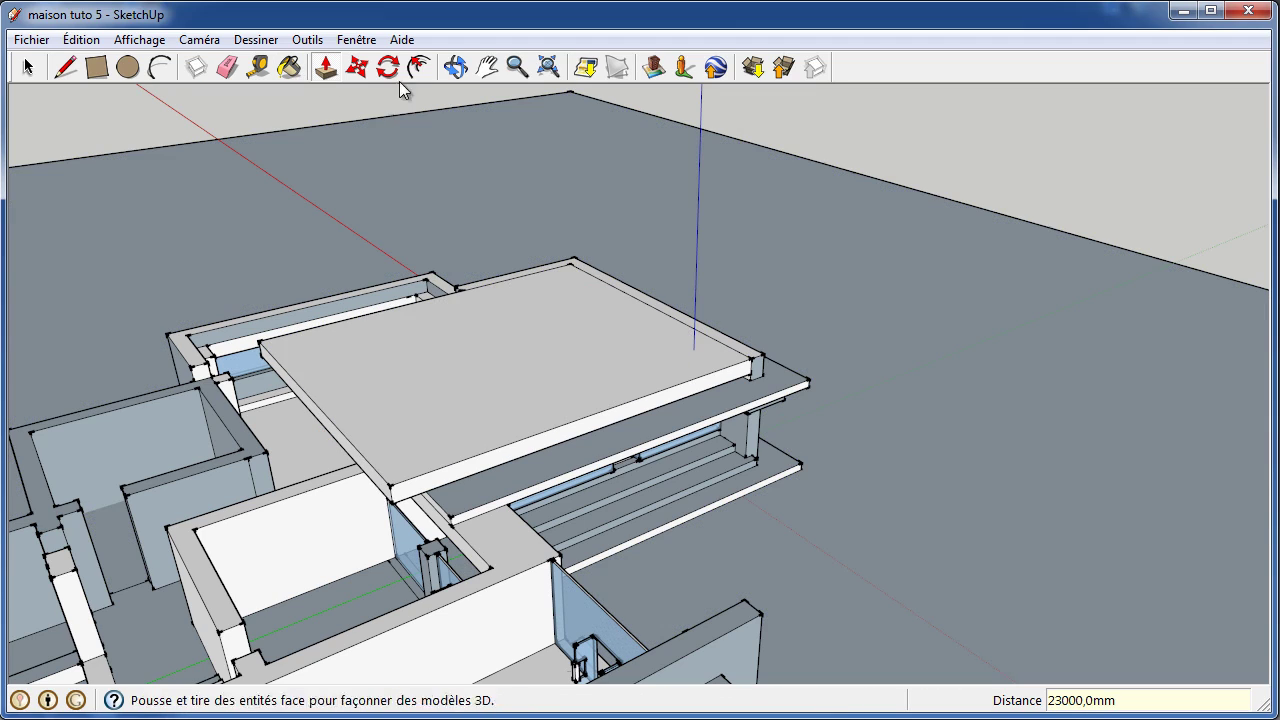
pyautogui.click(455, 67)
pyautogui.moveTo(370, 349)
pyautogui.mouseDown()
pyautogui.moveTo(680, 386)
pyautogui.moveTo(846, 320)
pyautogui.moveTo(406, 529)
pyautogui.moveTo(476, 502)
pyautogui.mouseUp()
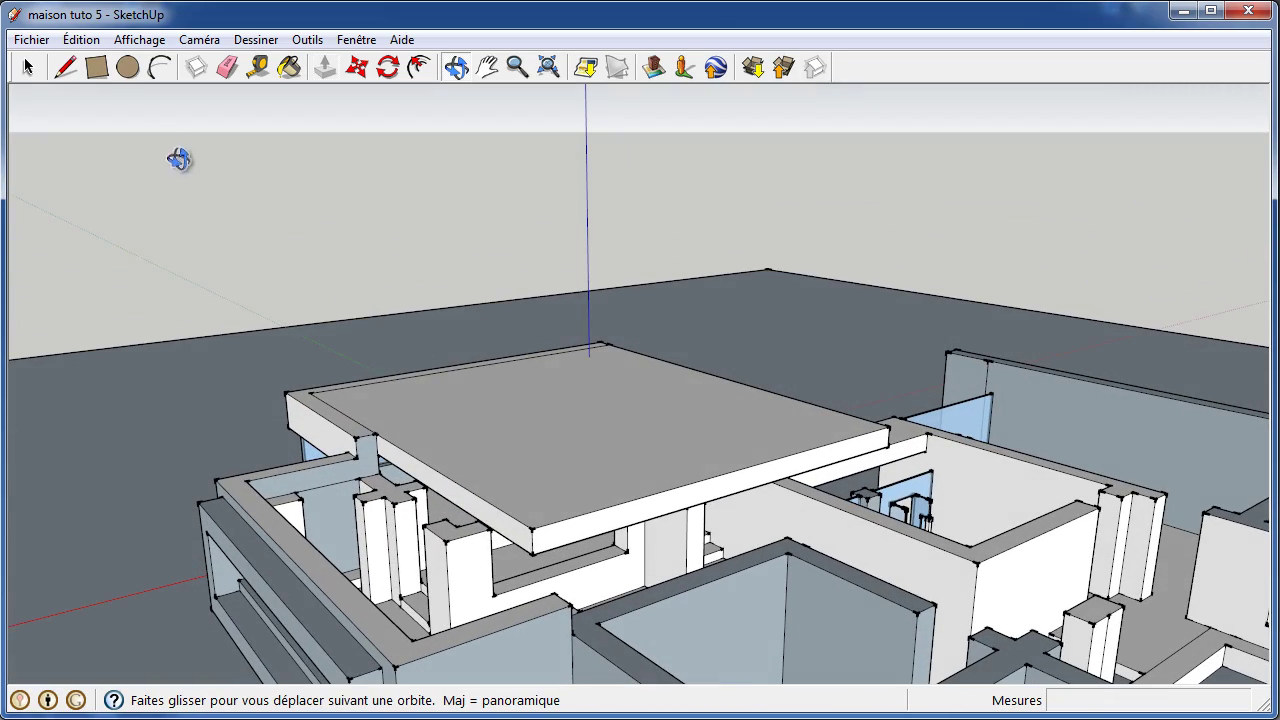
# - Draw a 1000 mm line on the roof slab's edge to split off a strip
pyautogui.click(66, 76)
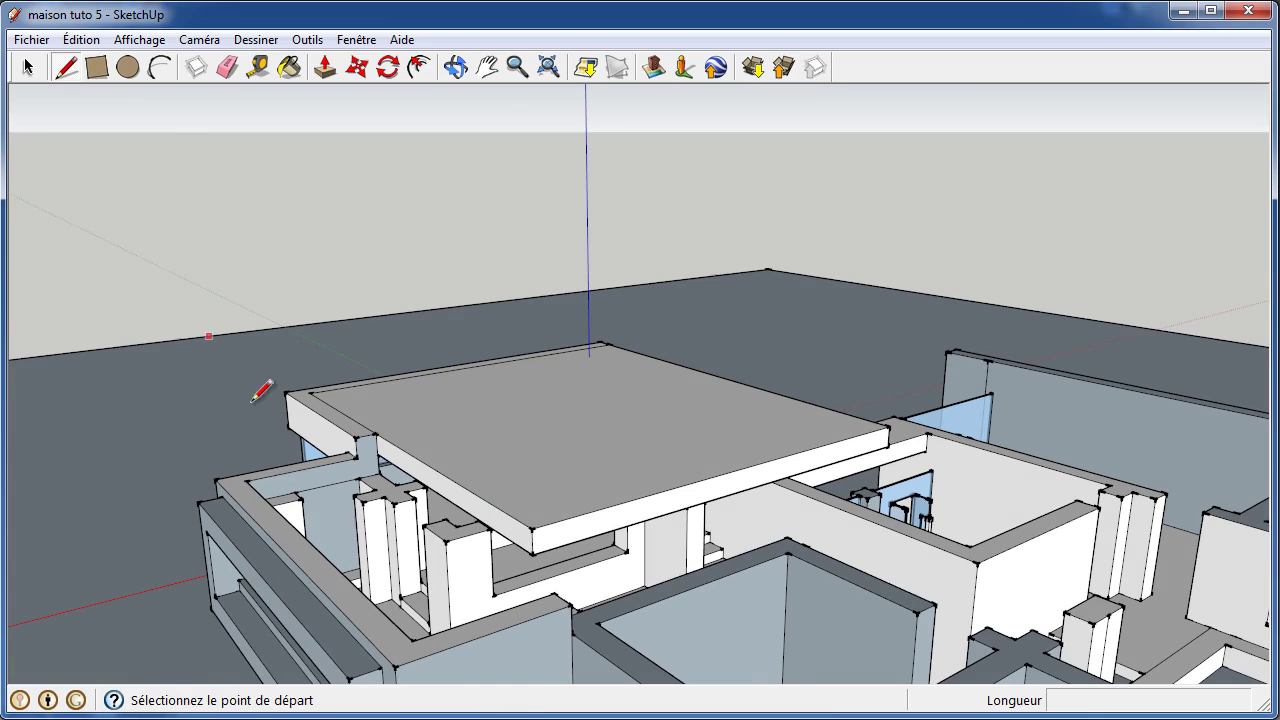
pyautogui.click(358, 457)
pyautogui.write('1000,0mm')
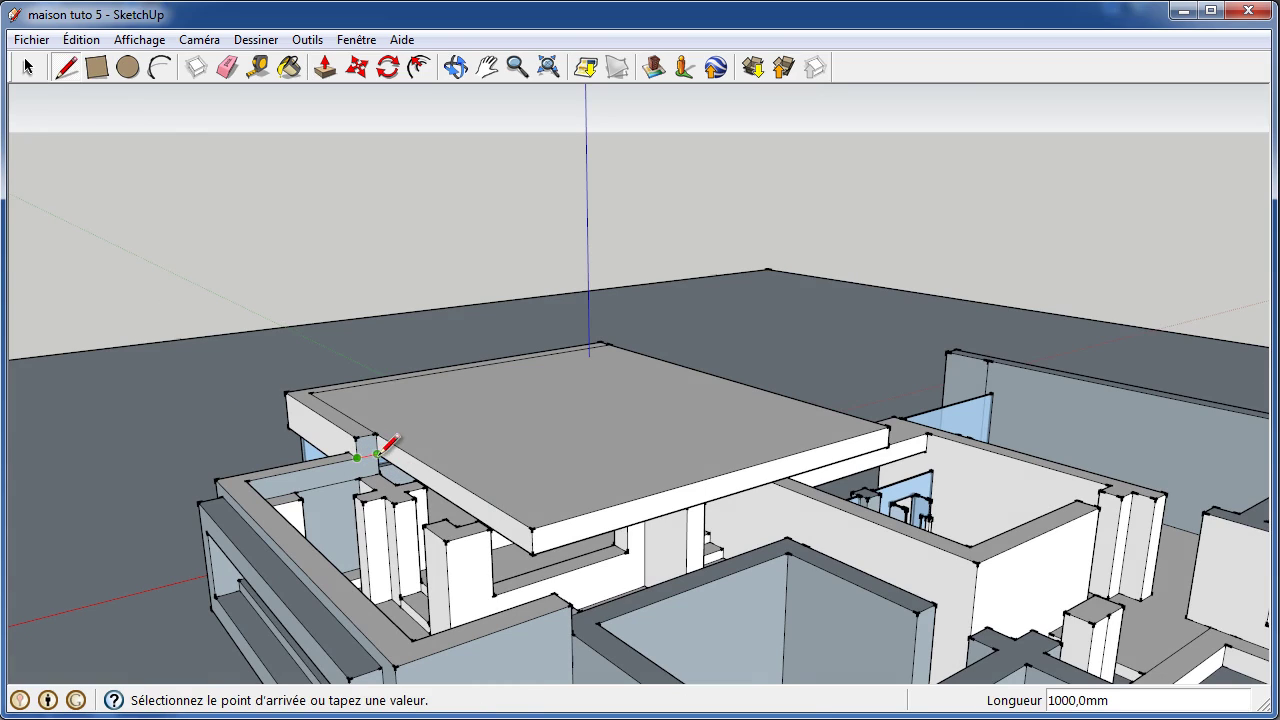
pyautogui.press('Return')
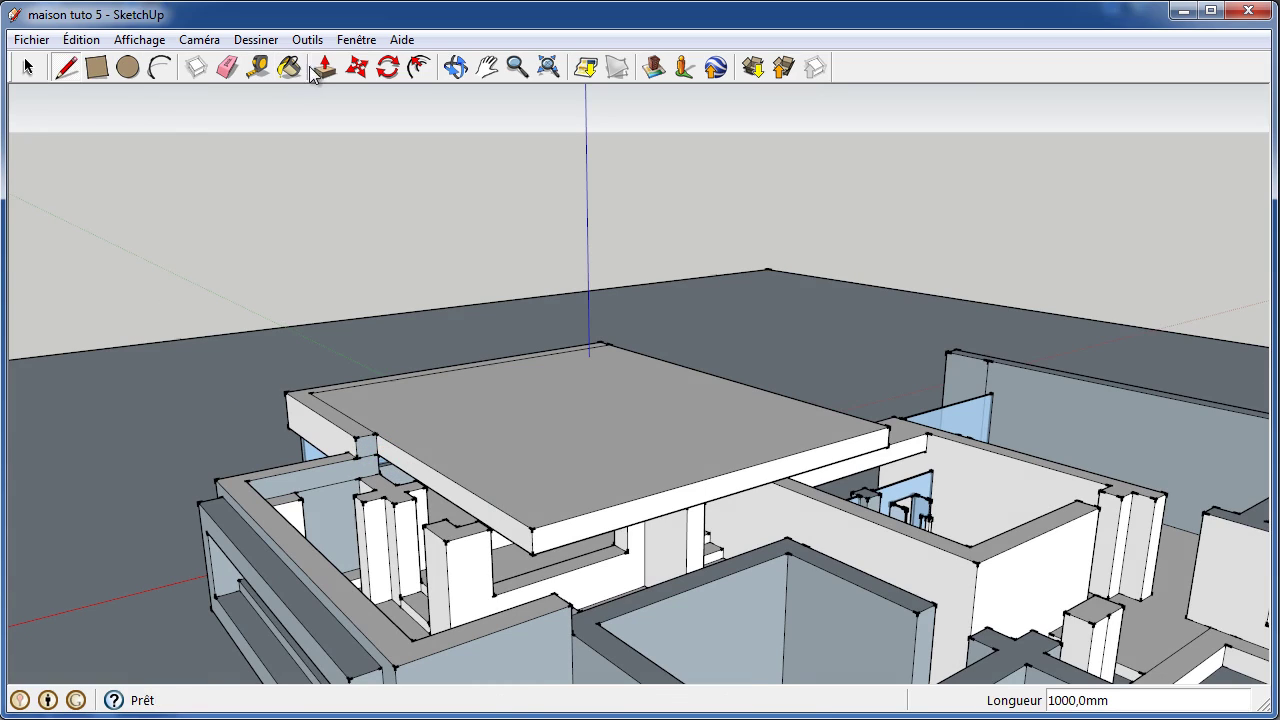
# - Push the new strip face 14000 mm so the slab underside meets the wall
pyautogui.click(324, 67)
pyautogui.click(364, 462)
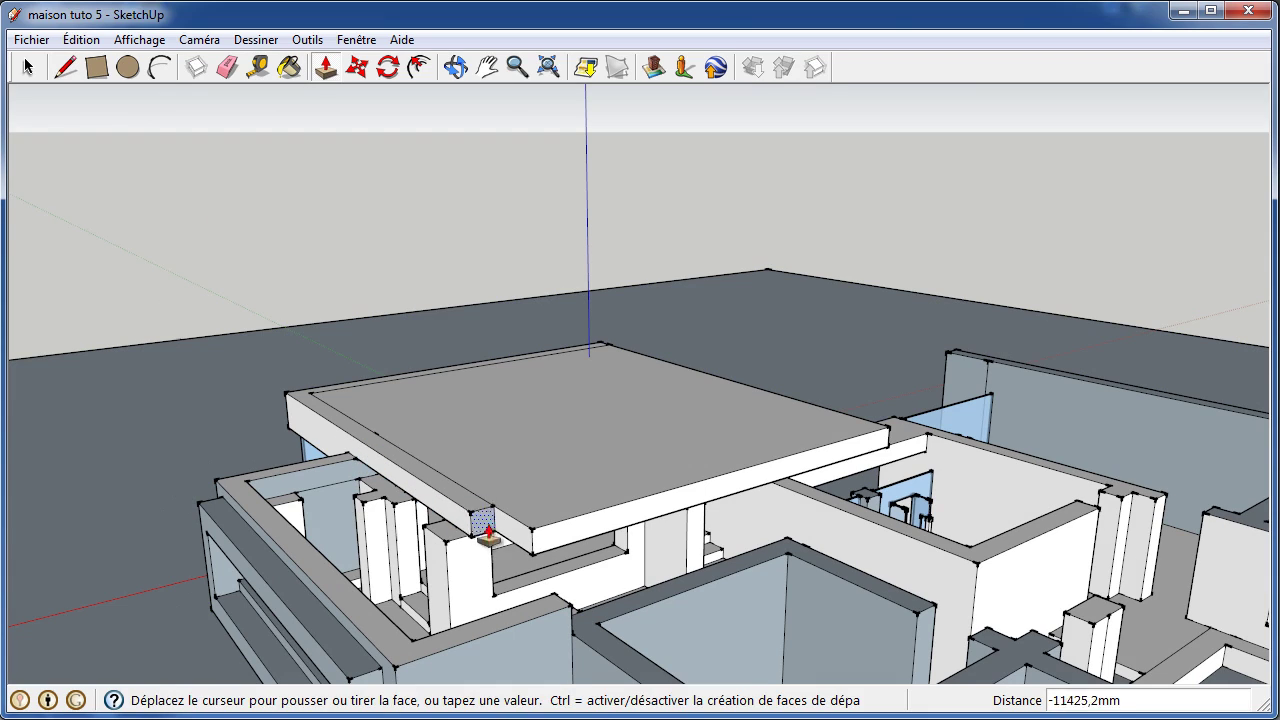
pyautogui.write('-14000')
pyautogui.click(524, 552)
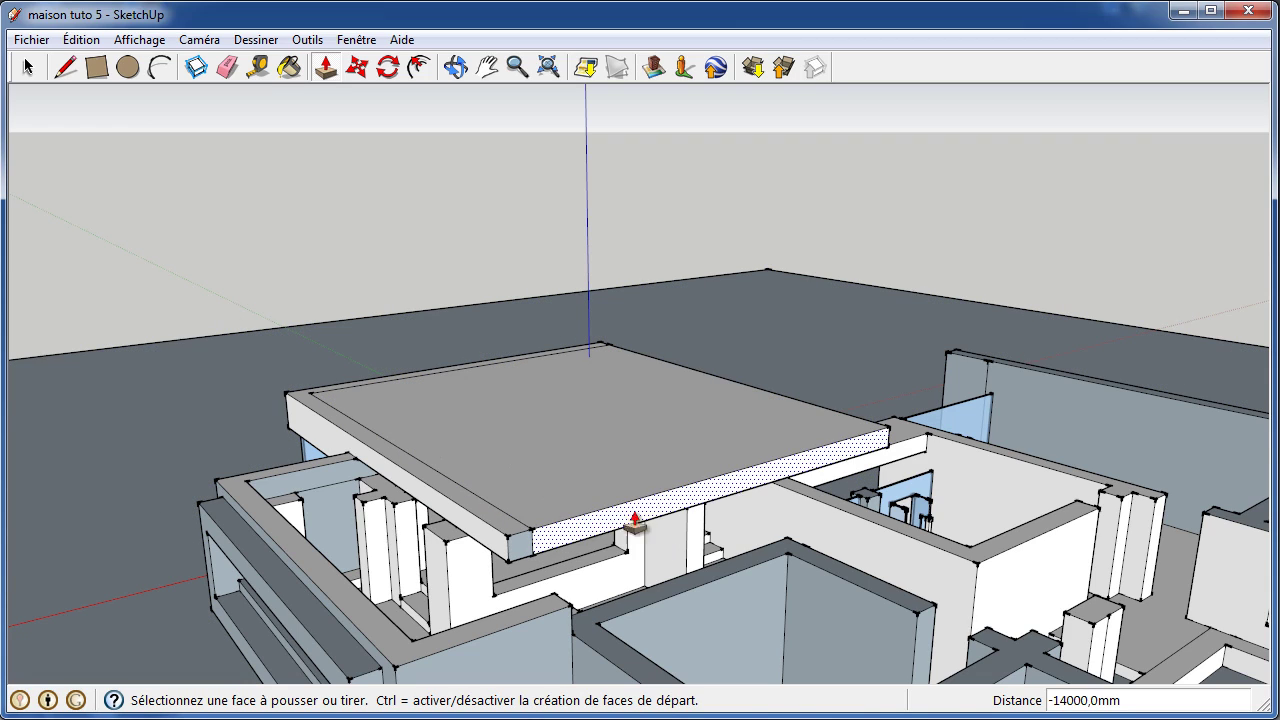
pyautogui.scroll(-2, 625, 480)
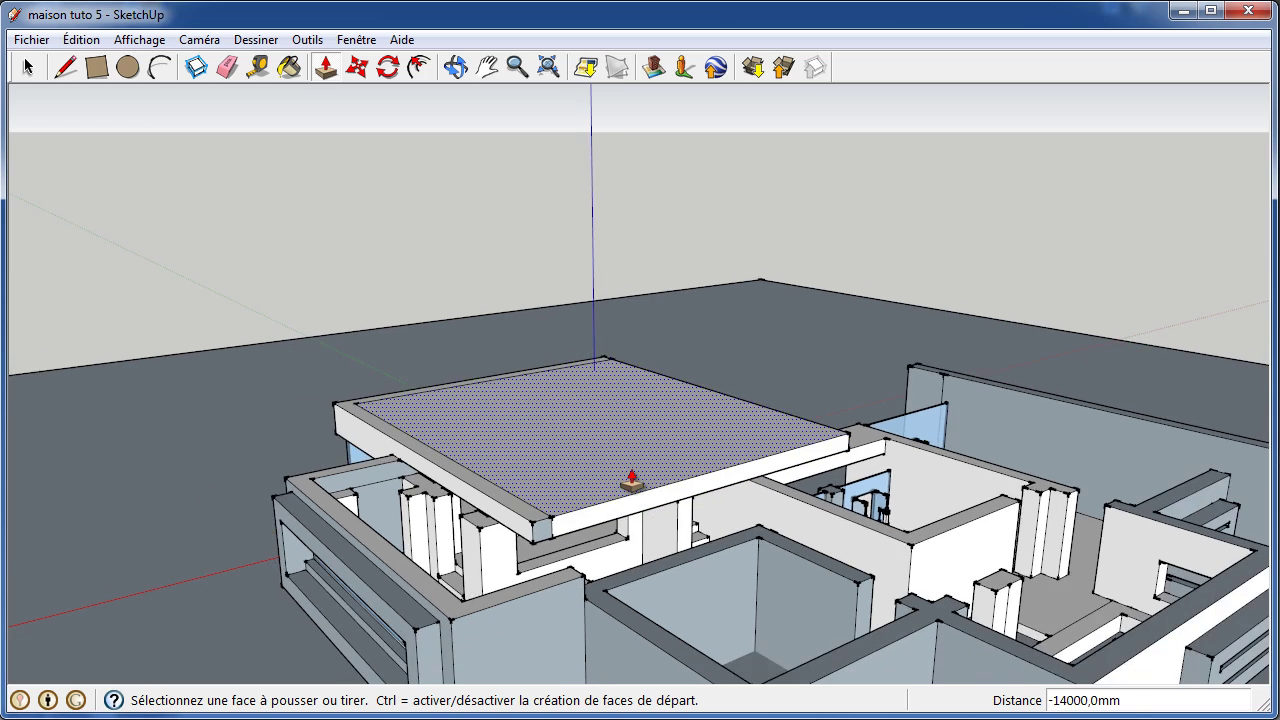
pyautogui.scroll(-2, 632, 480)
pyautogui.scroll(-2, 632, 480)
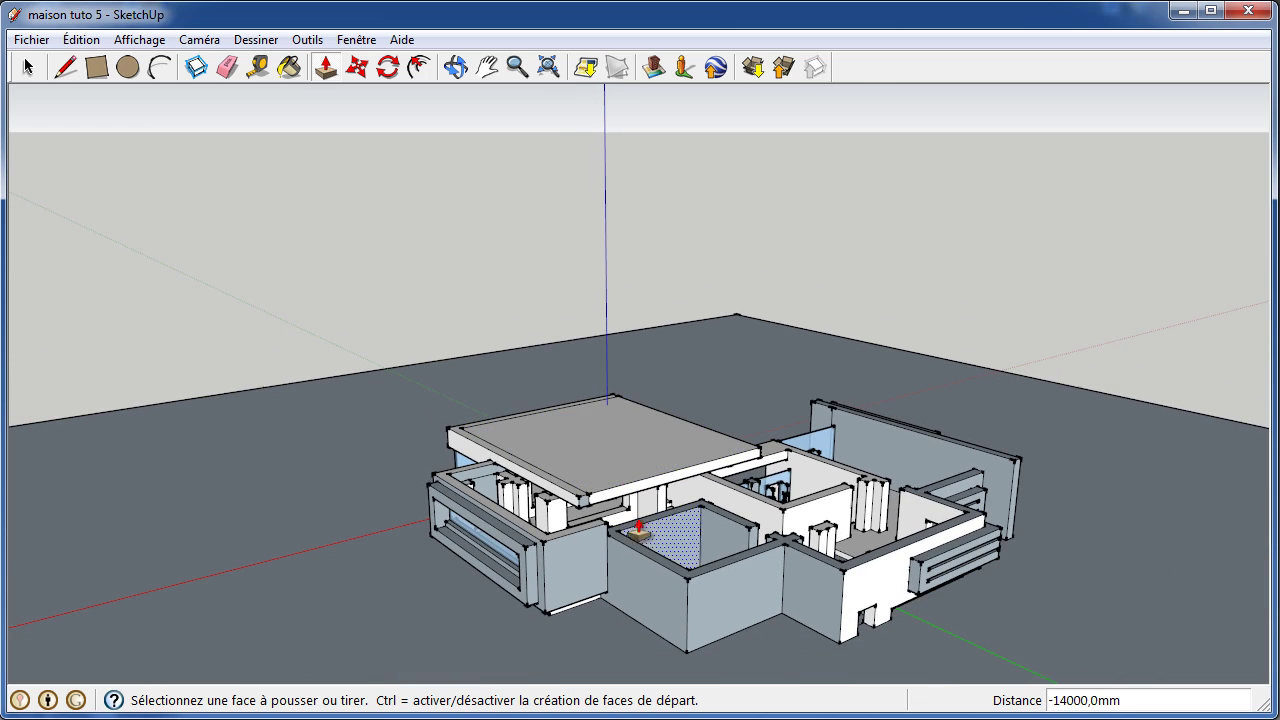
pyautogui.scroll(1, 710, 590)
pyautogui.scroll(1, 712, 607)
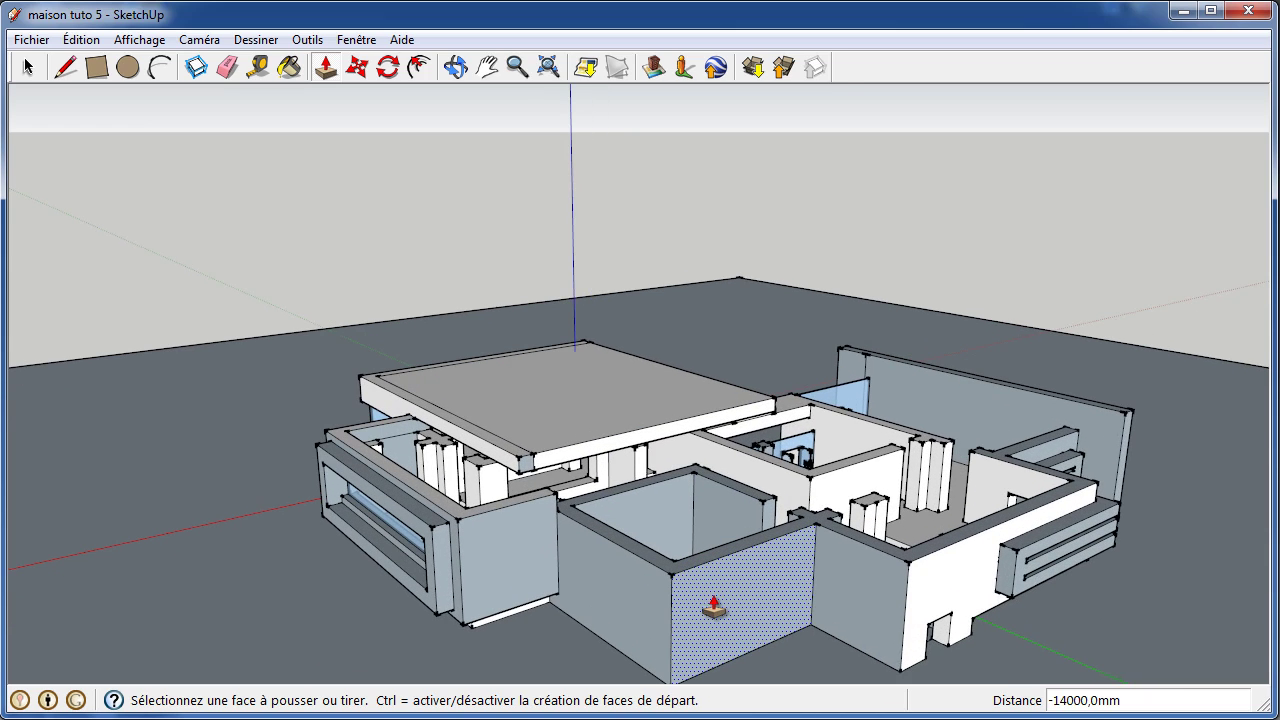
pyautogui.scroll(1, 707, 608)
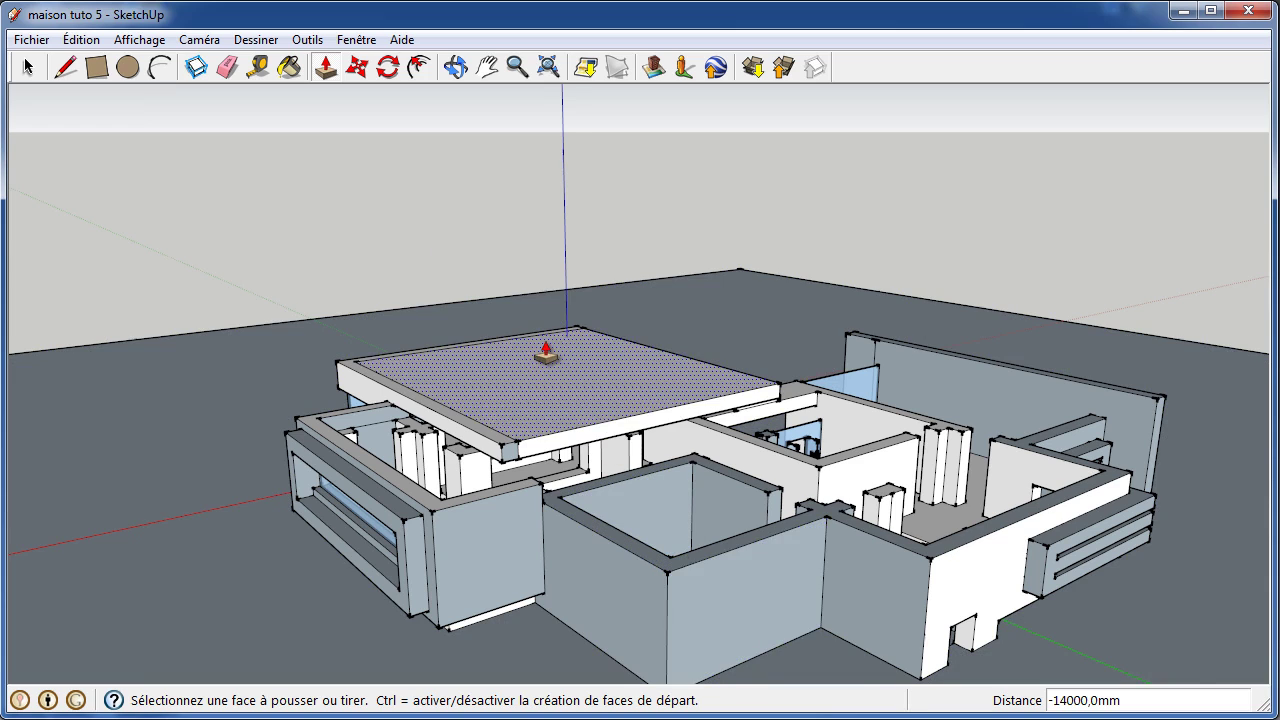
pyautogui.scroll(-2, 548, 354)
# - Start a Tape Measure reading from the wall corner, then cancel it
pyautogui.click(258, 67)
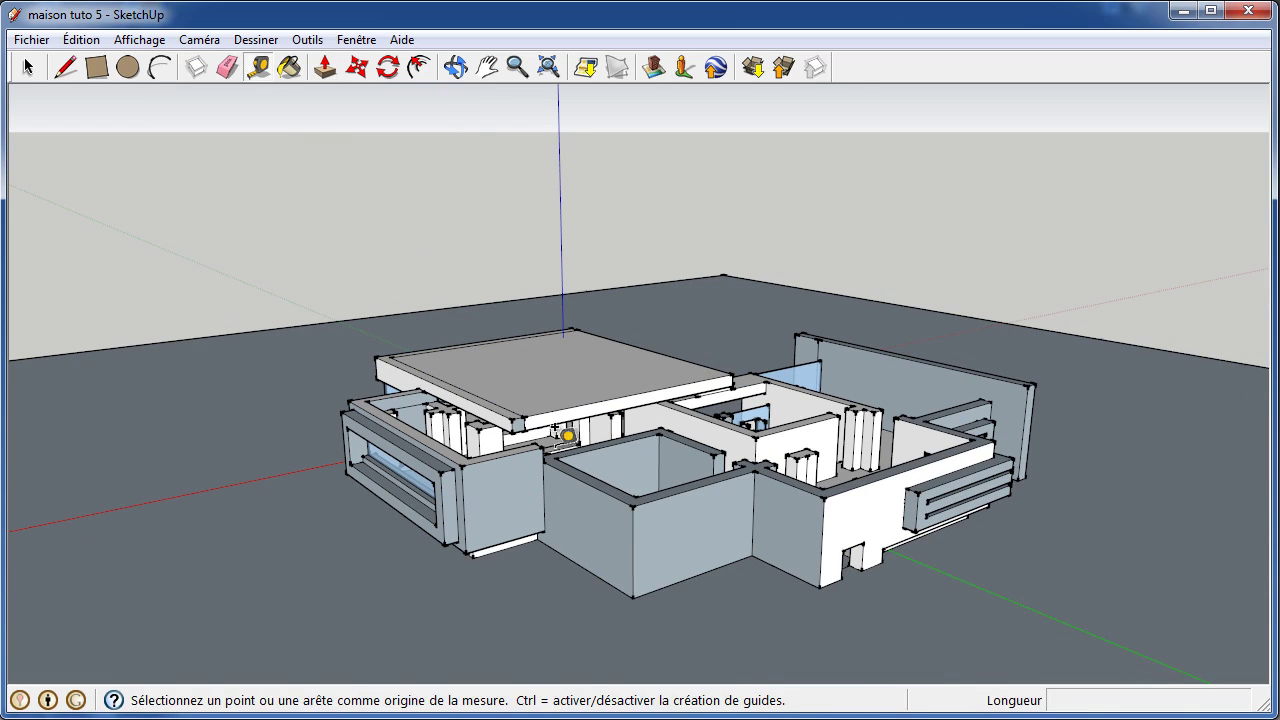
pyautogui.click(636, 582)
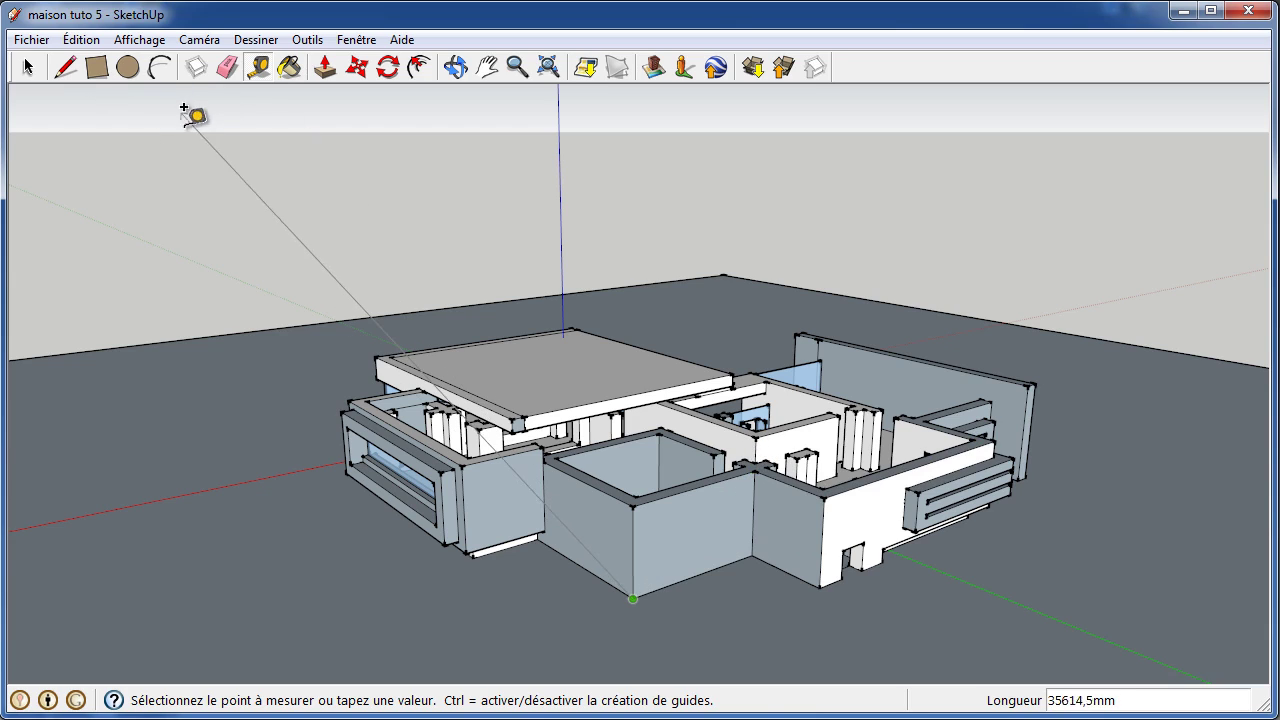
pyautogui.press('Escape')
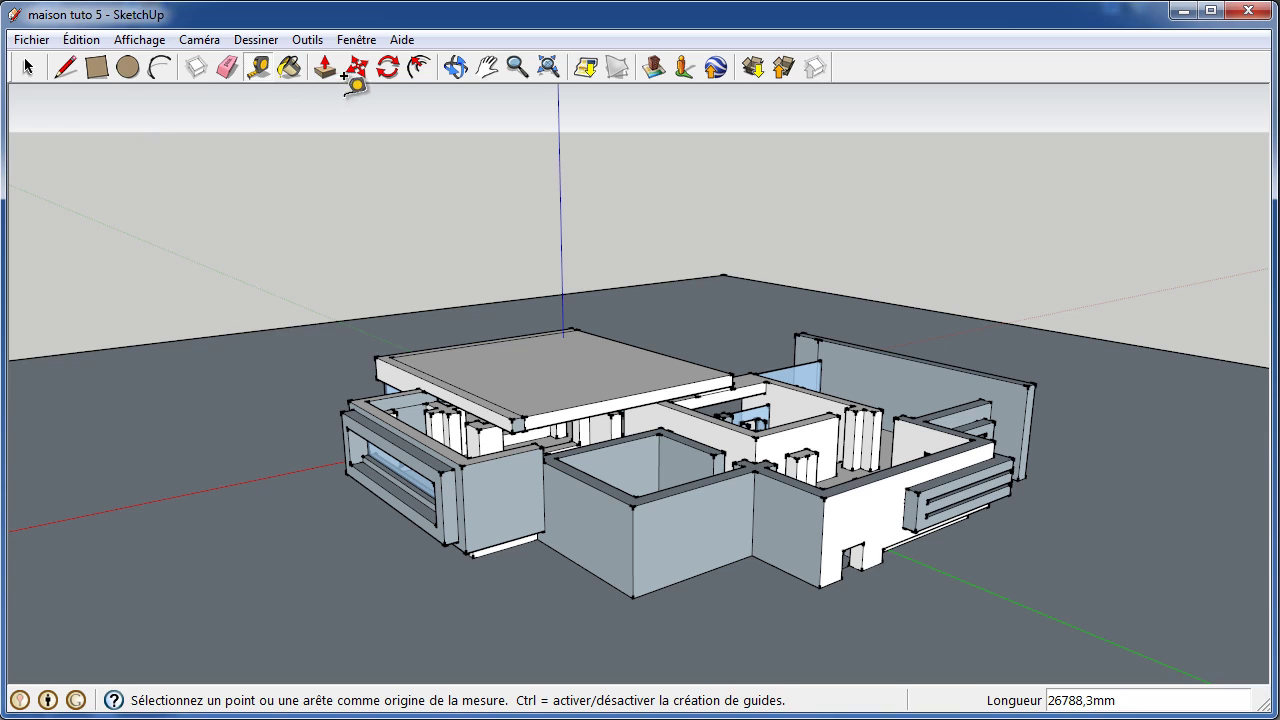
pyautogui.click(455, 67)
pyautogui.scroll(2, 500, 349)
pyautogui.scroll(3, 460, 347)
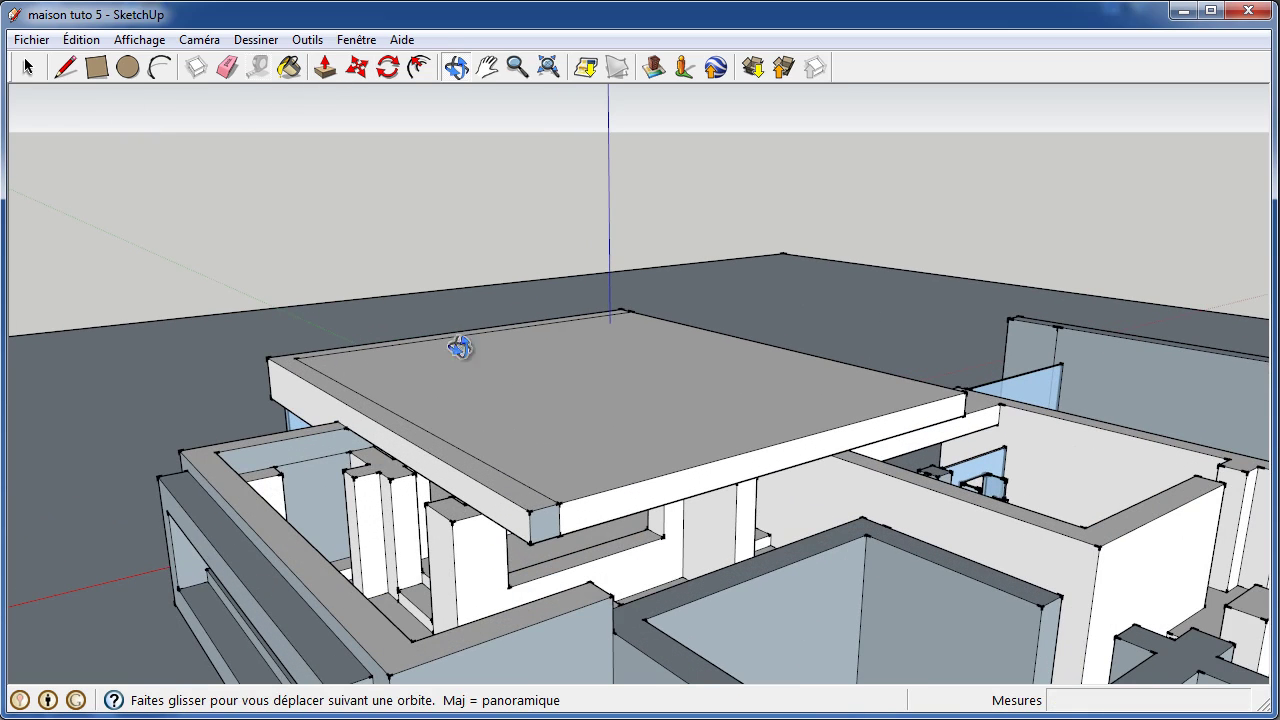
# - Erase the inner edges on the slab top and the stray vertical edge on its front
pyautogui.click(227, 68)
pyautogui.click(466, 452)
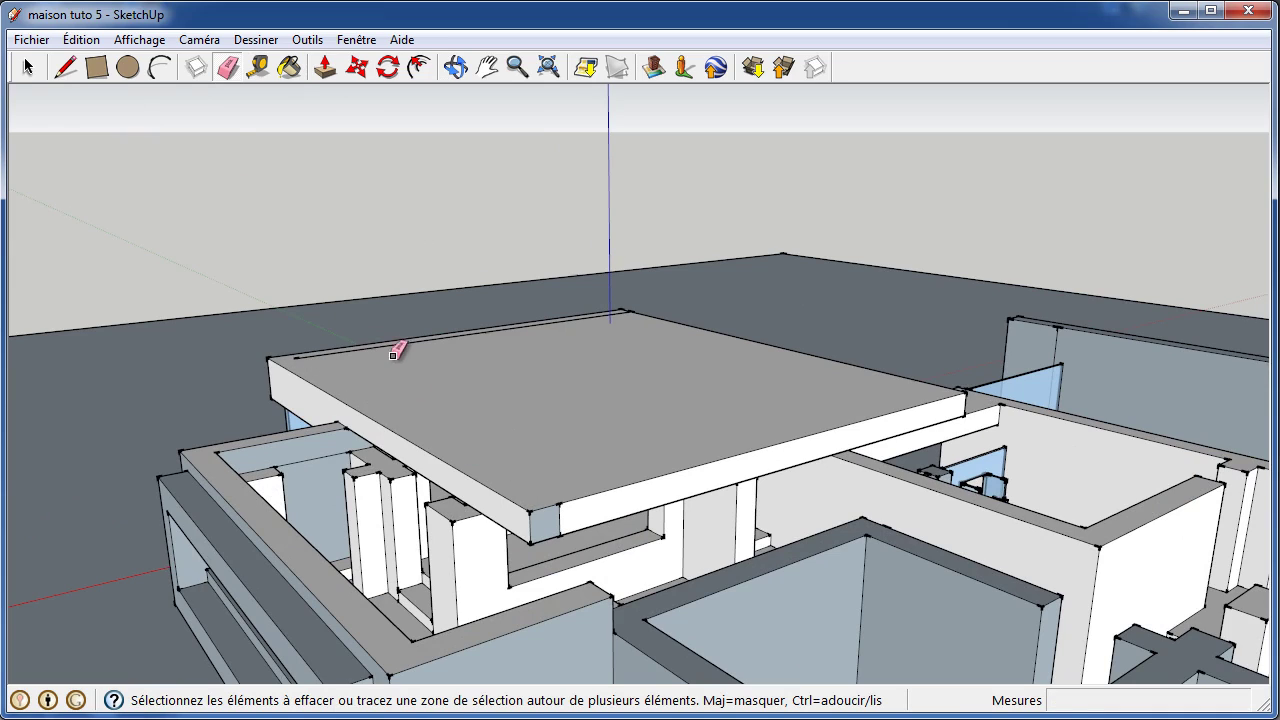
pyautogui.click(380, 347)
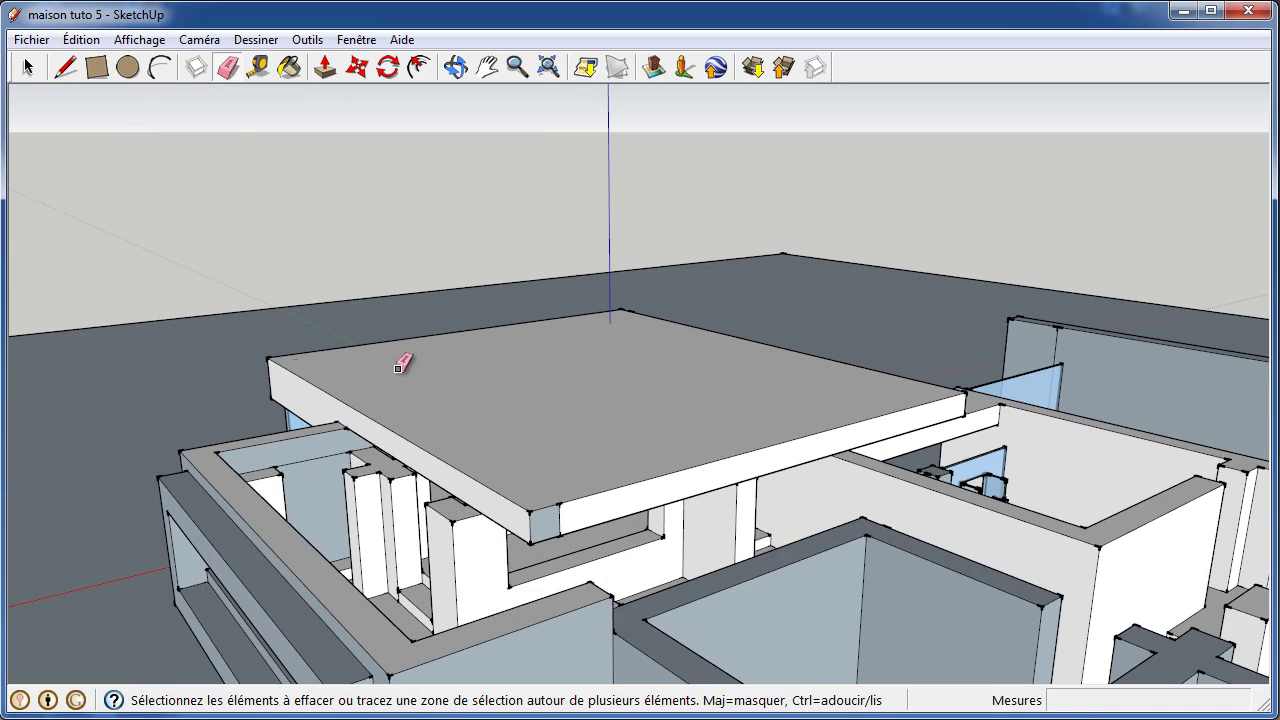
pyautogui.click(561, 513)
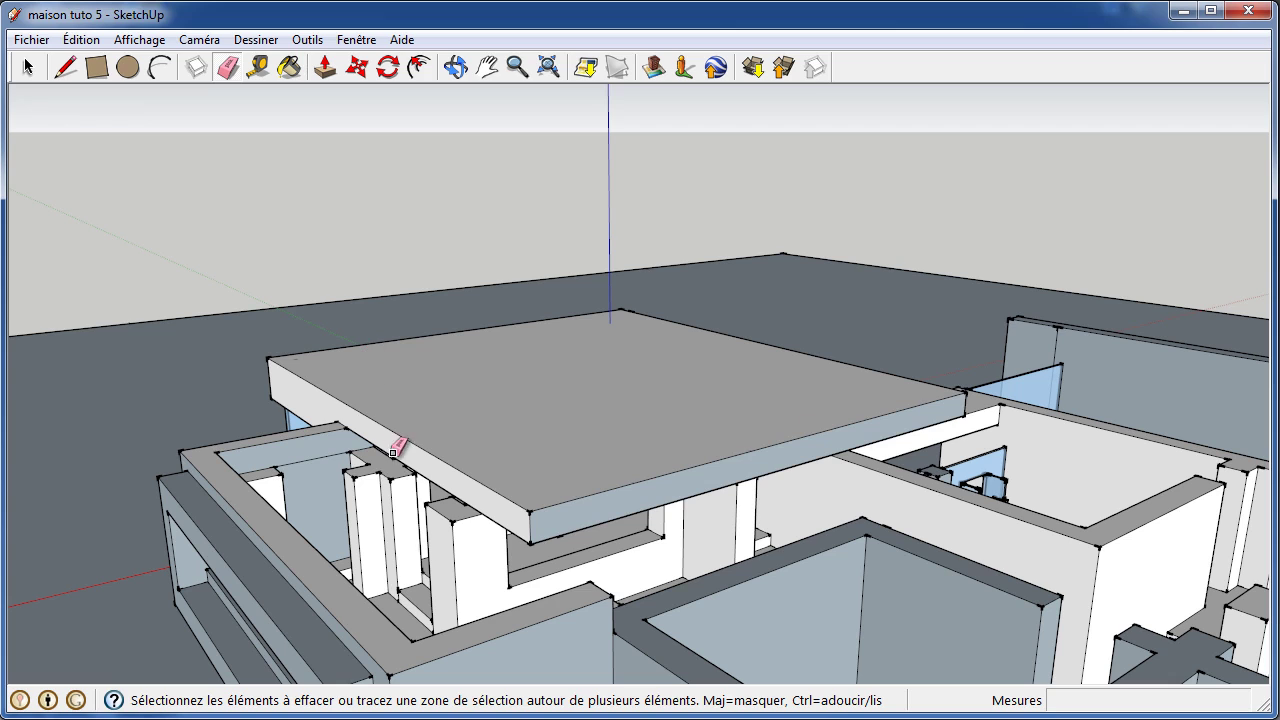
pyautogui.click(325, 67)
pyautogui.click(455, 67)
pyautogui.moveTo(448, 450)
pyautogui.mouseDown()
pyautogui.moveTo(446, 472)
pyautogui.moveTo(214, 500)
pyautogui.moveTo(137, 437)
pyautogui.moveTo(163, 446)
pyautogui.moveTo(177, 420)
pyautogui.moveTo(172, 440)
pyautogui.mouseUp()
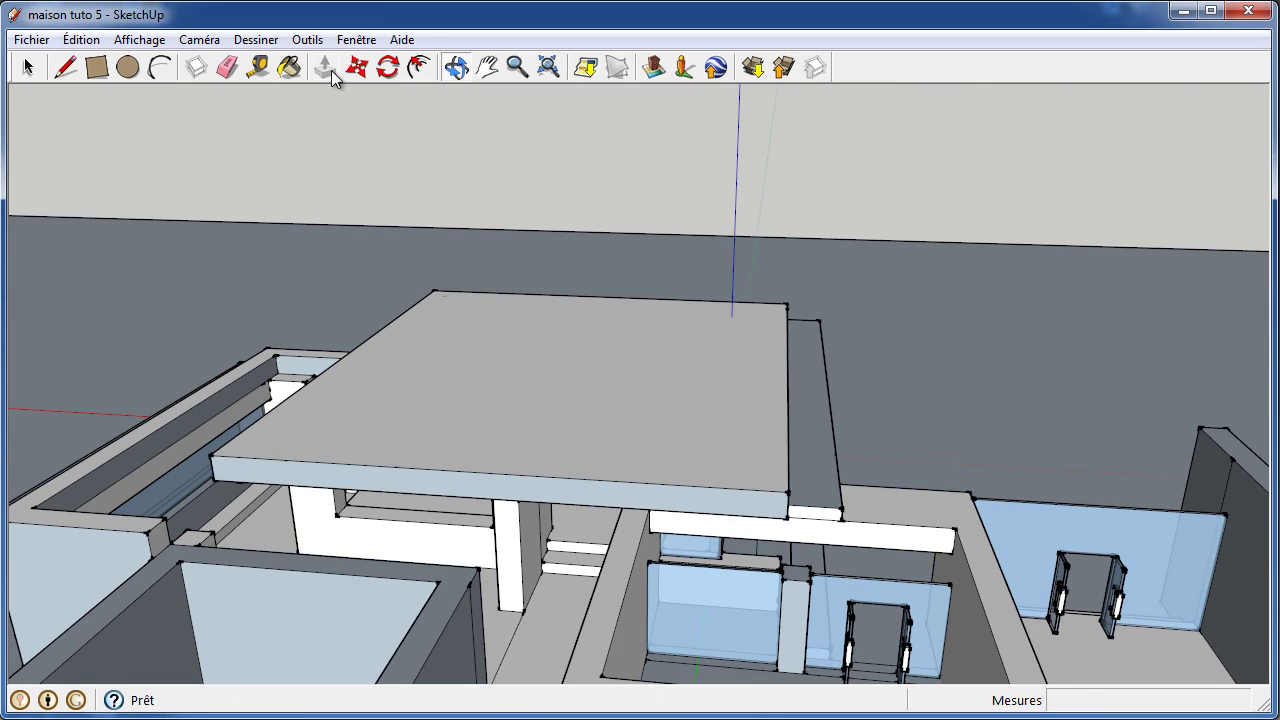
# - Push the left wall-top strip down, first 2000 mm then 3000 mm
pyautogui.click(325, 68)
pyautogui.click(189, 437)
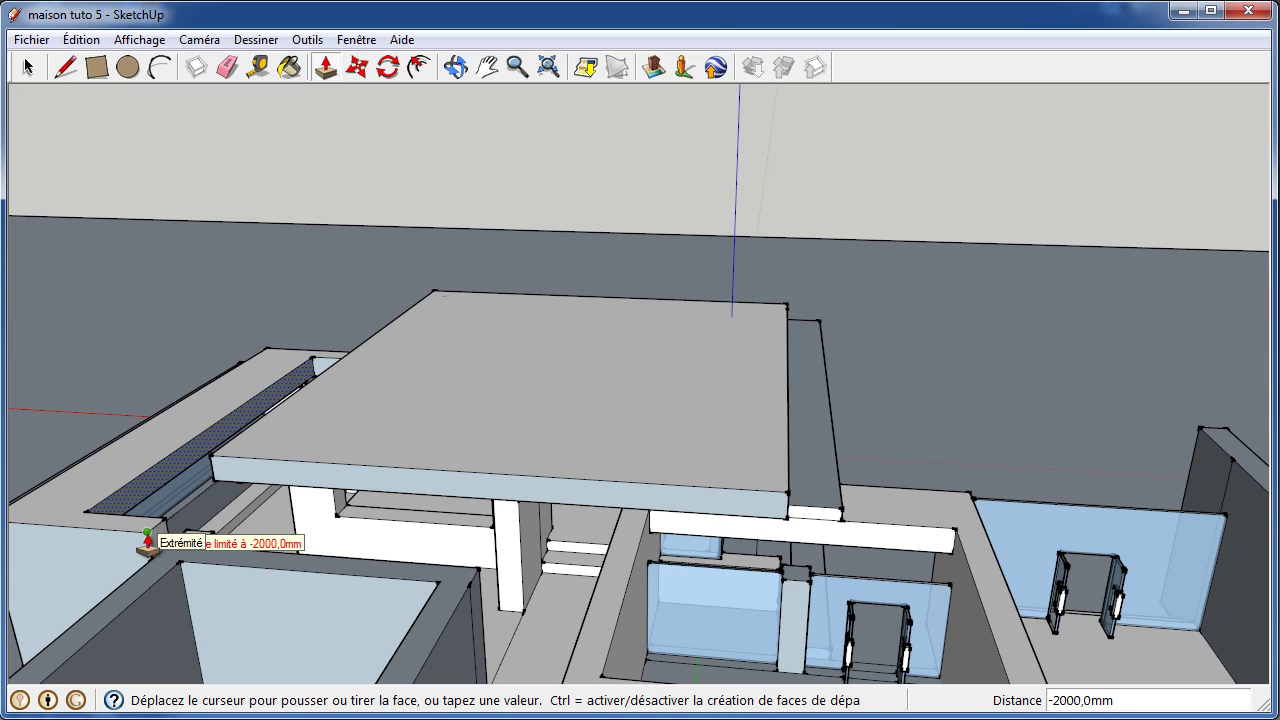
pyautogui.click(150, 540)
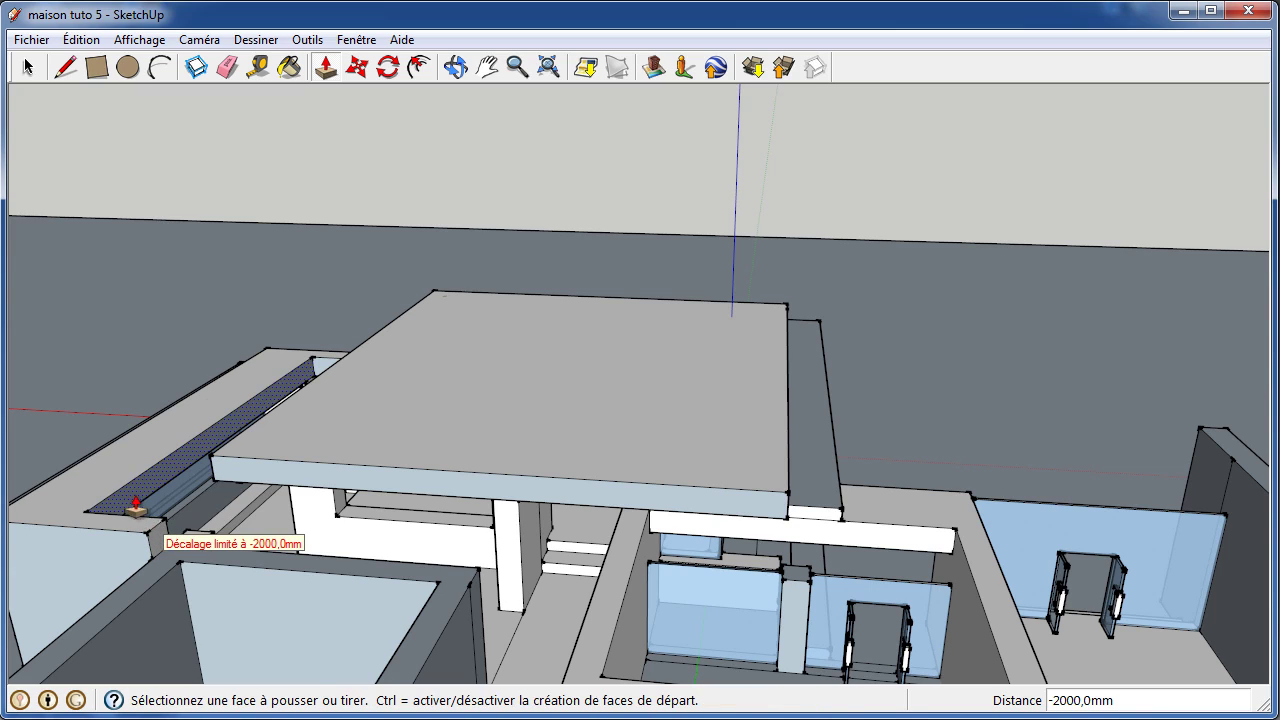
pyautogui.click(136, 505)
pyautogui.click(152, 540)
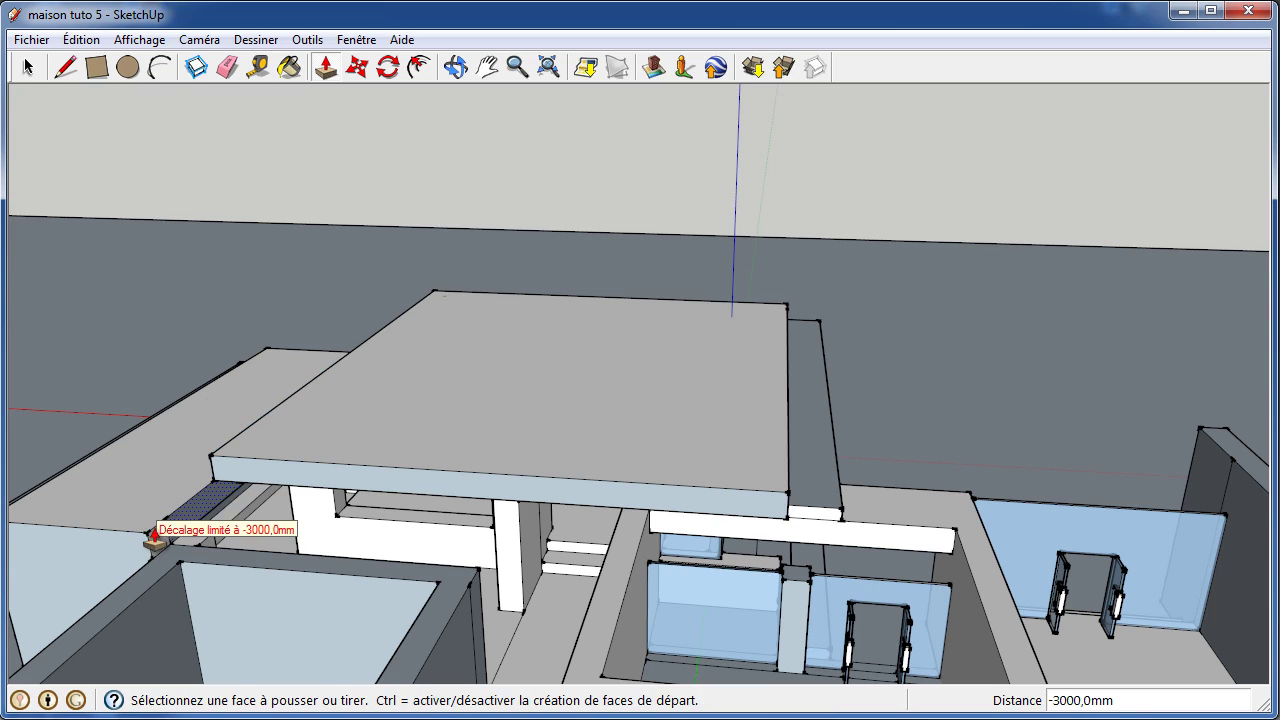
pyautogui.scroll(-2, 163, 455)
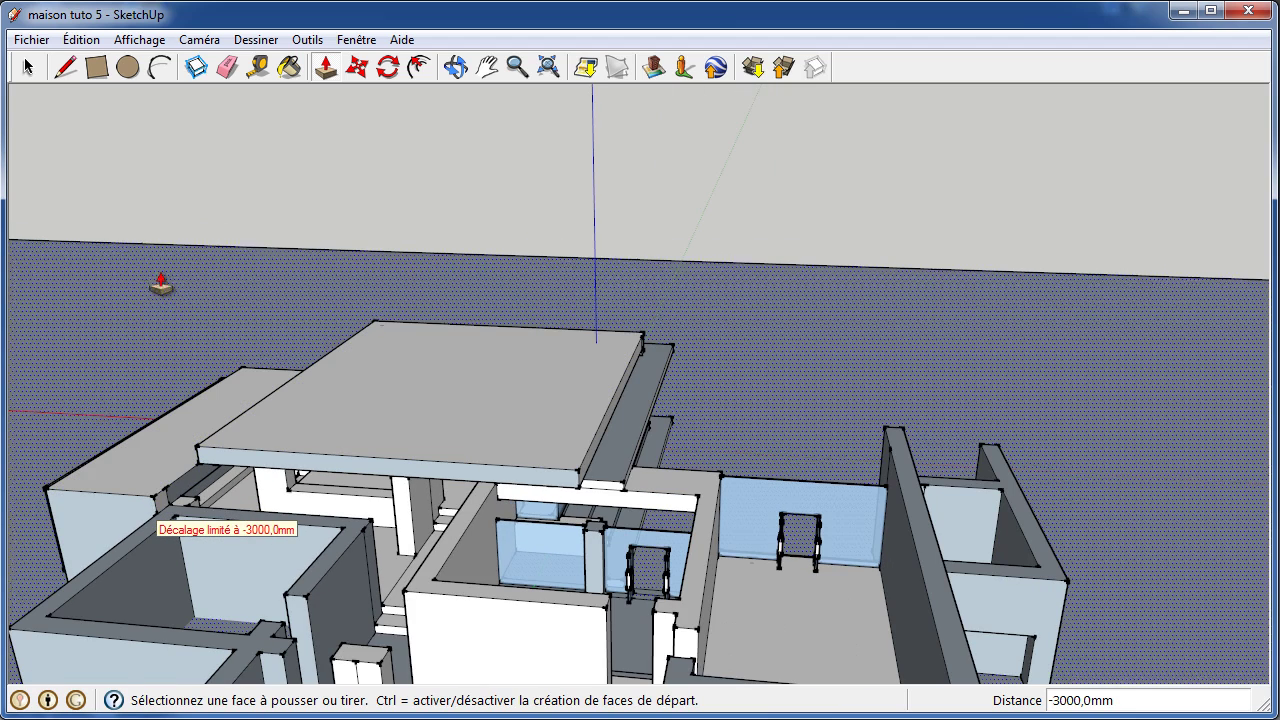
# - Measure 6000 mm from the left wall corner with the Tape Measure
pyautogui.click(257, 67)
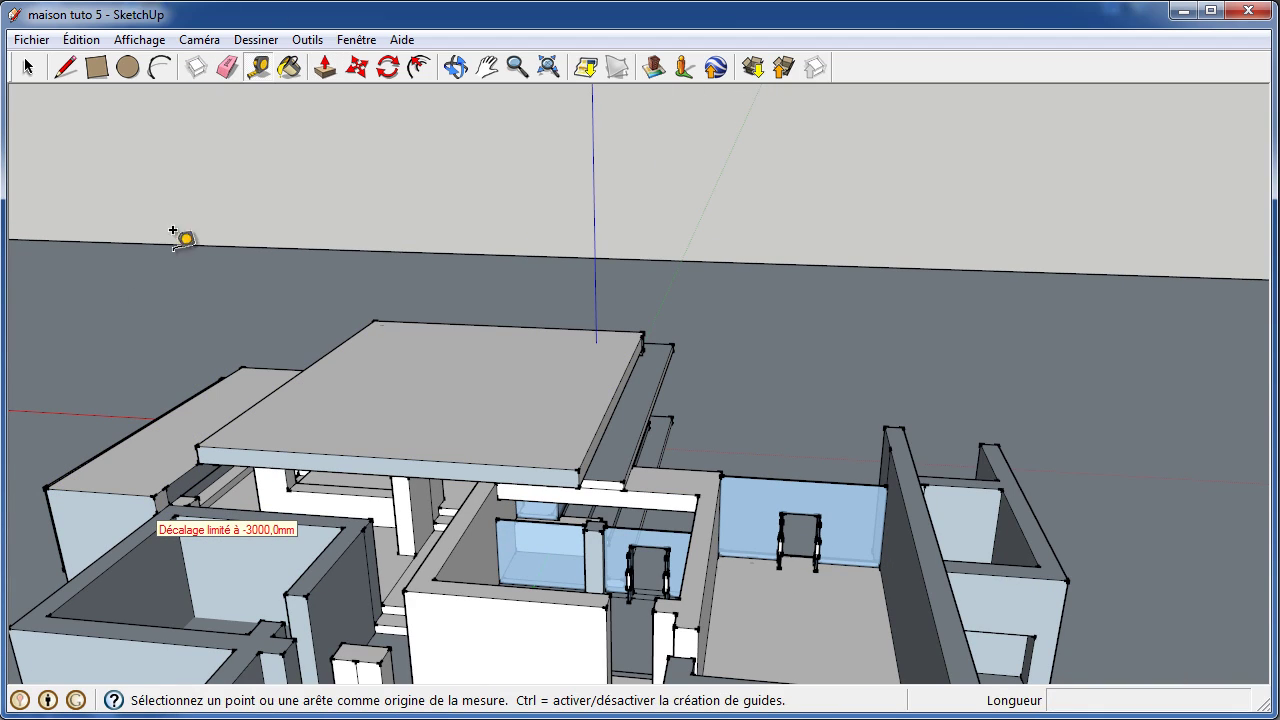
pyautogui.click(47, 469)
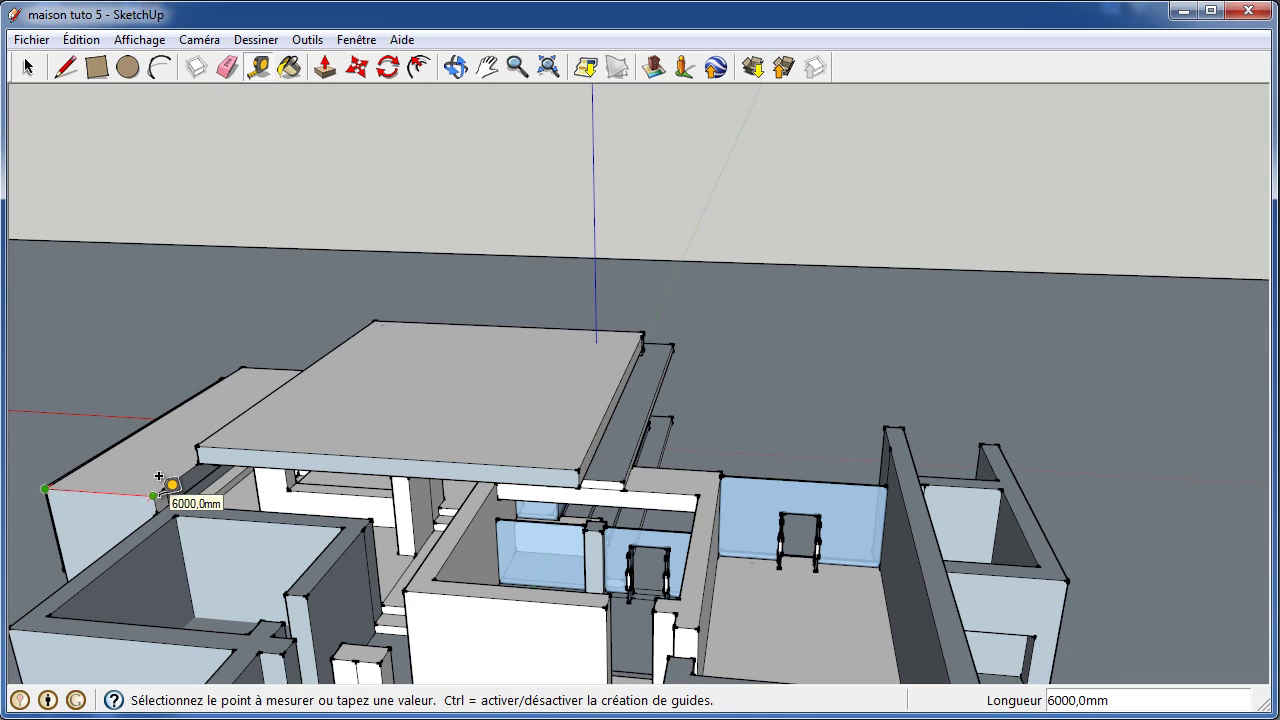
pyautogui.click(155, 480)
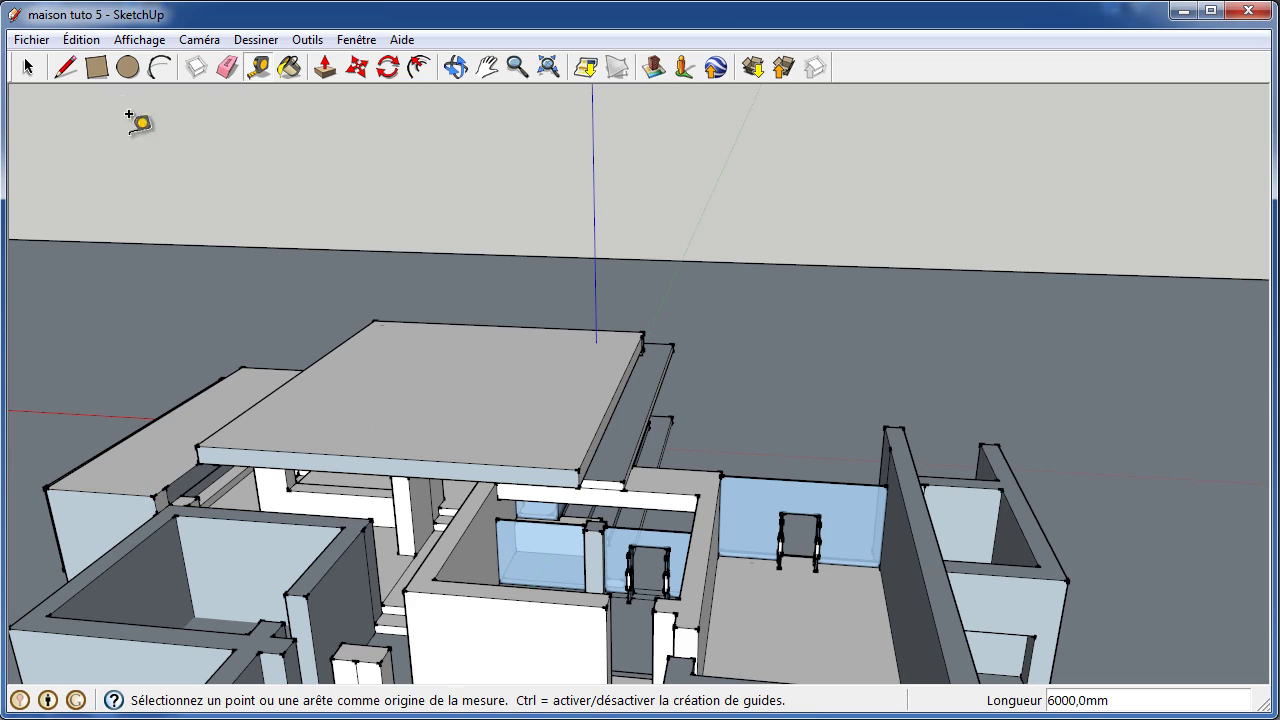
# - Extend the lower left roof slab 15000 mm toward the main roof
pyautogui.click(327, 68)
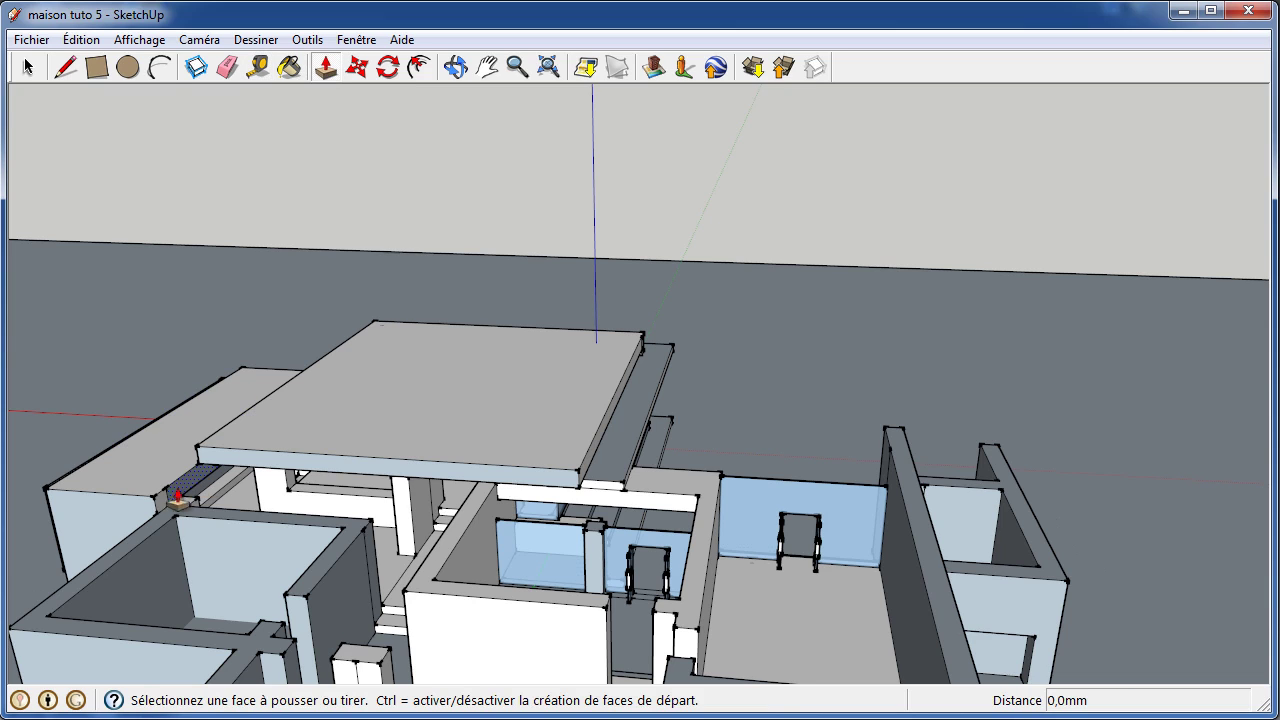
pyautogui.click(228, 67)
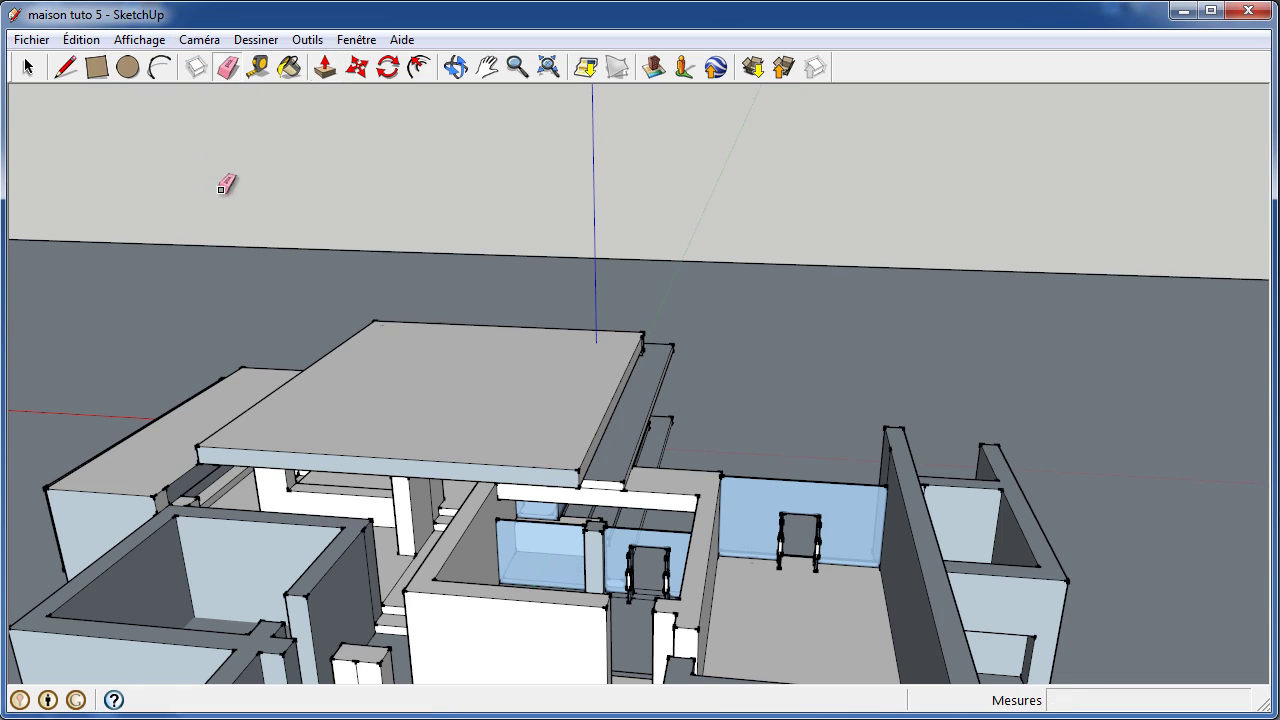
pyautogui.click(168, 494)
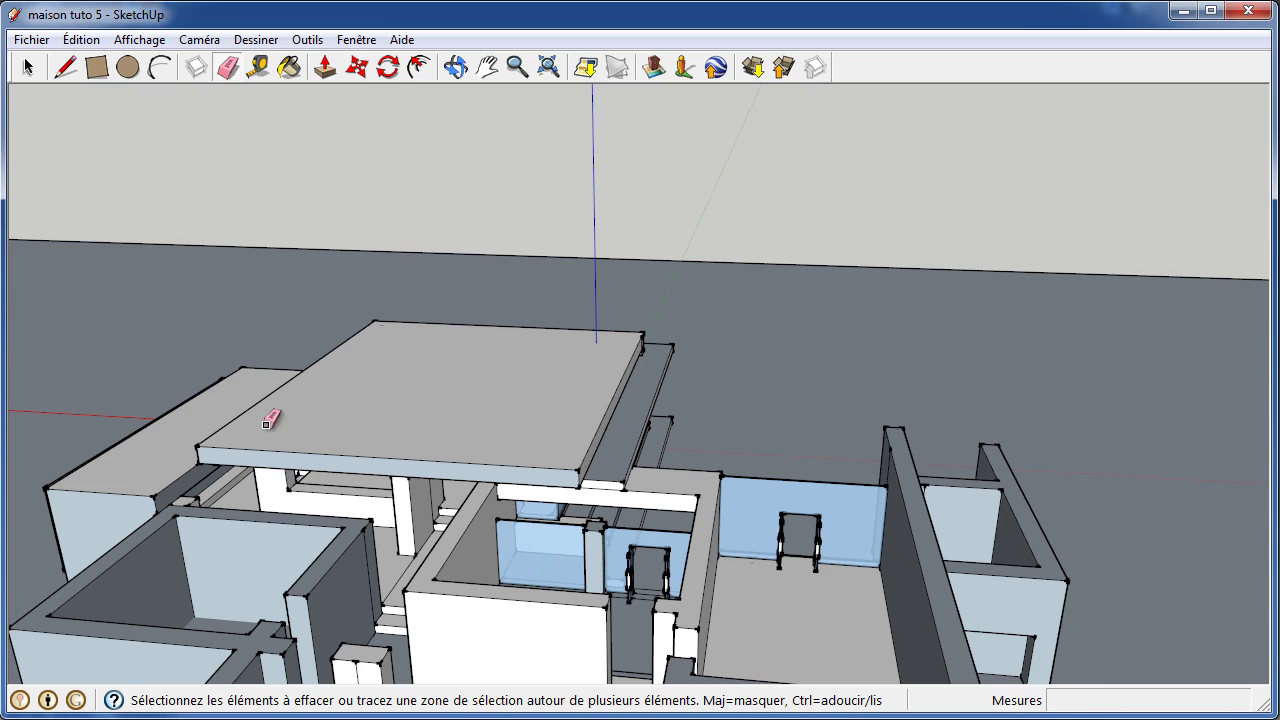
pyautogui.click(327, 68)
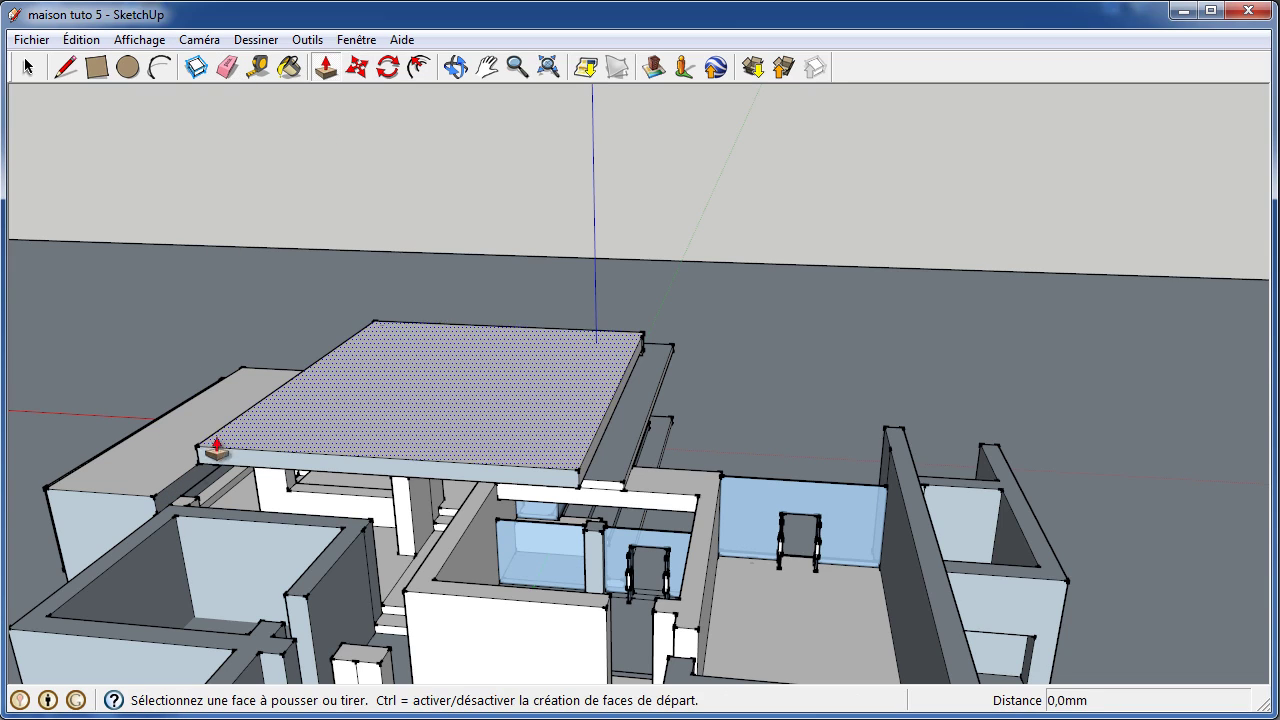
pyautogui.click(179, 494)
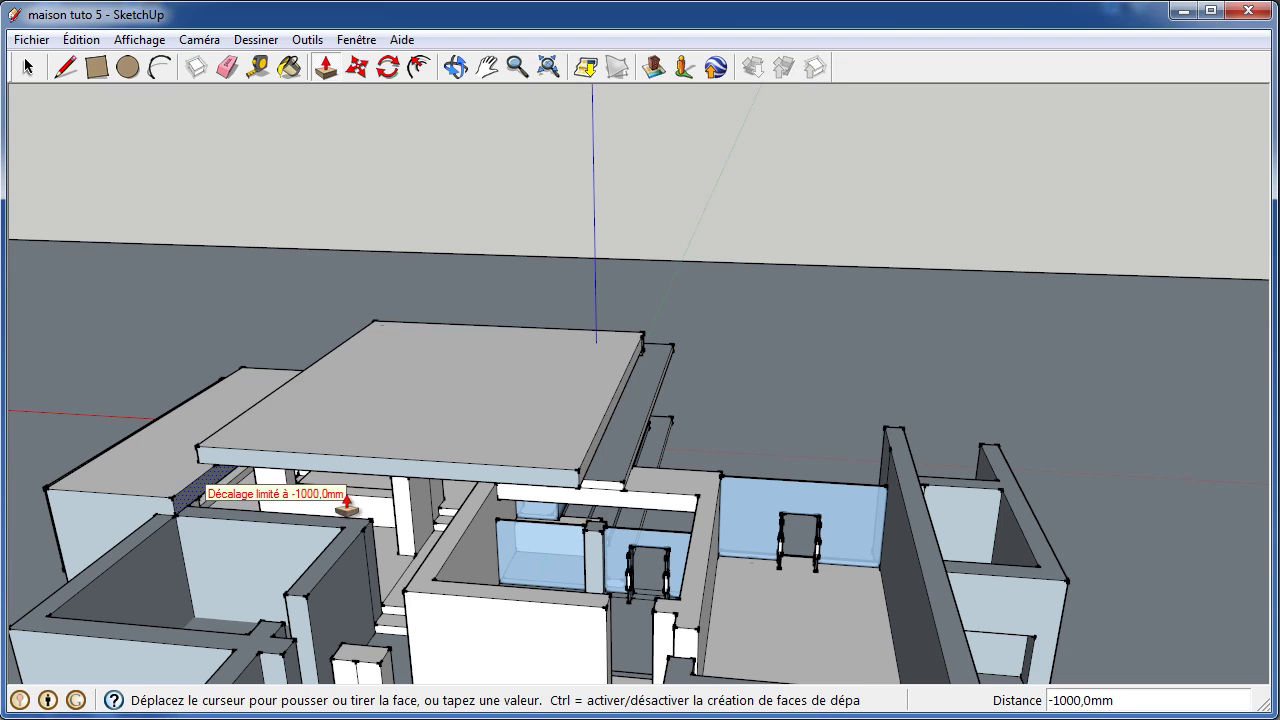
pyautogui.press('Escape')
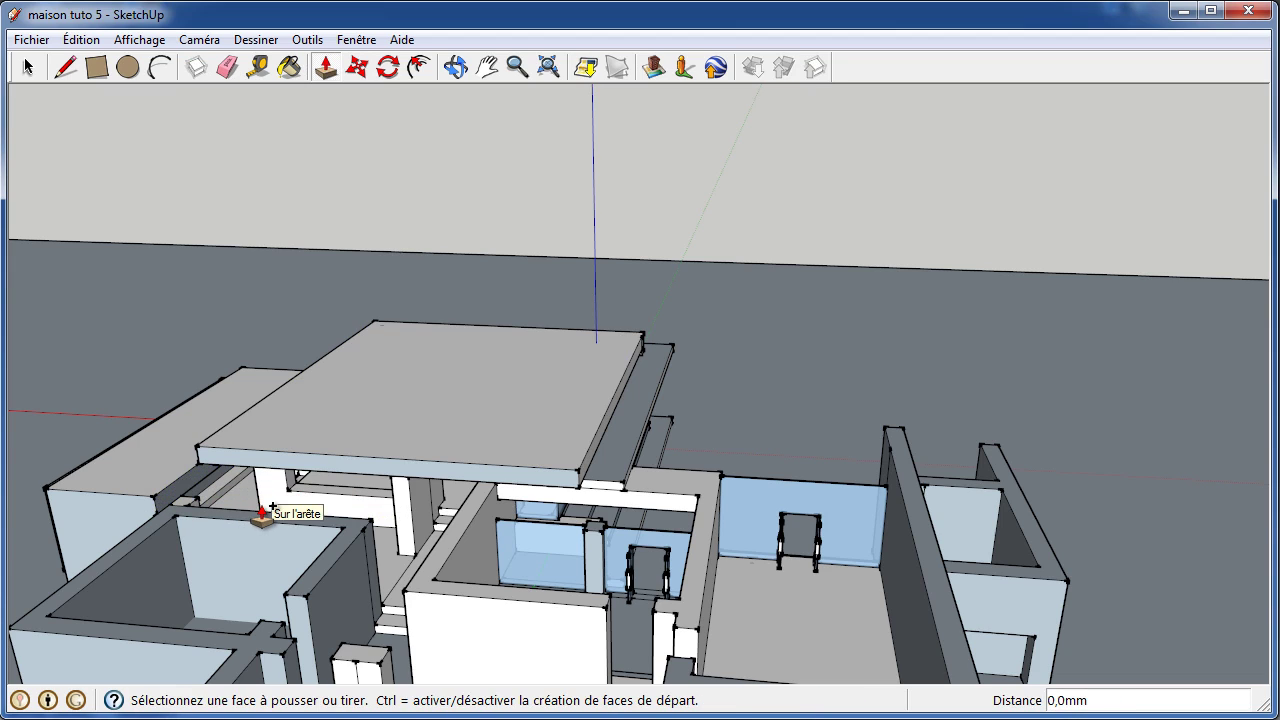
pyautogui.click(257, 512)
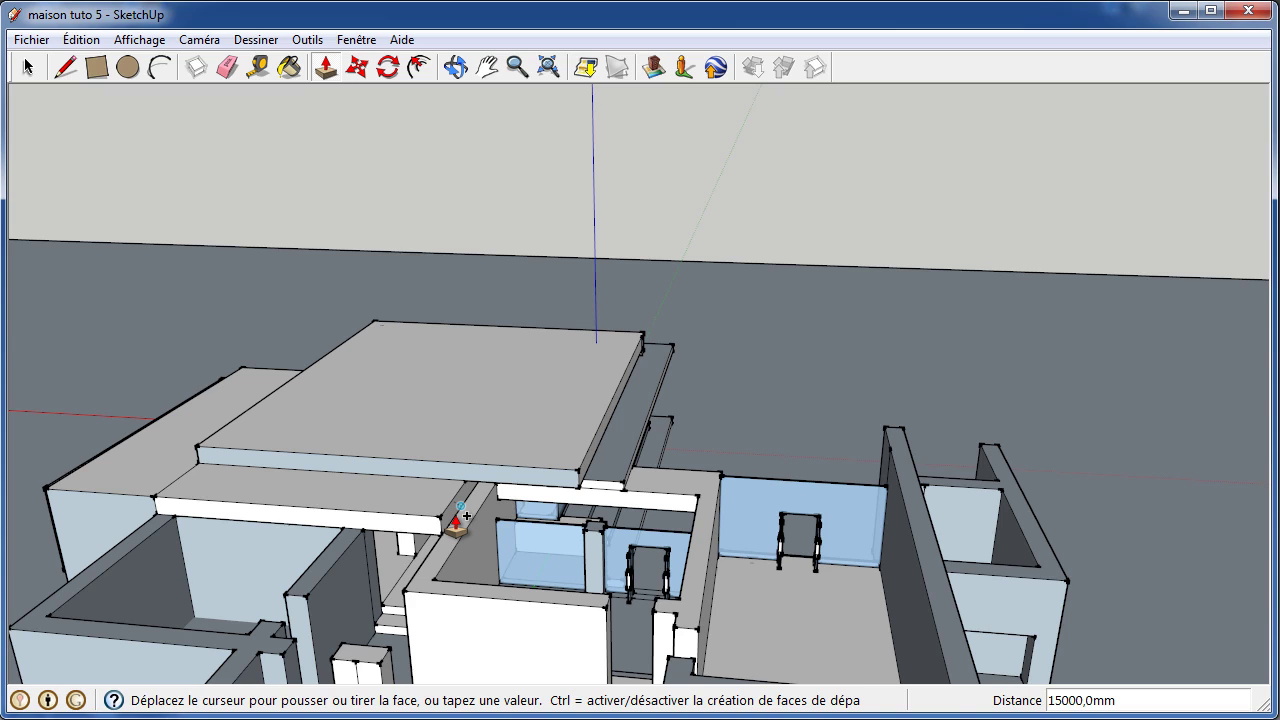
pyautogui.click(457, 519)
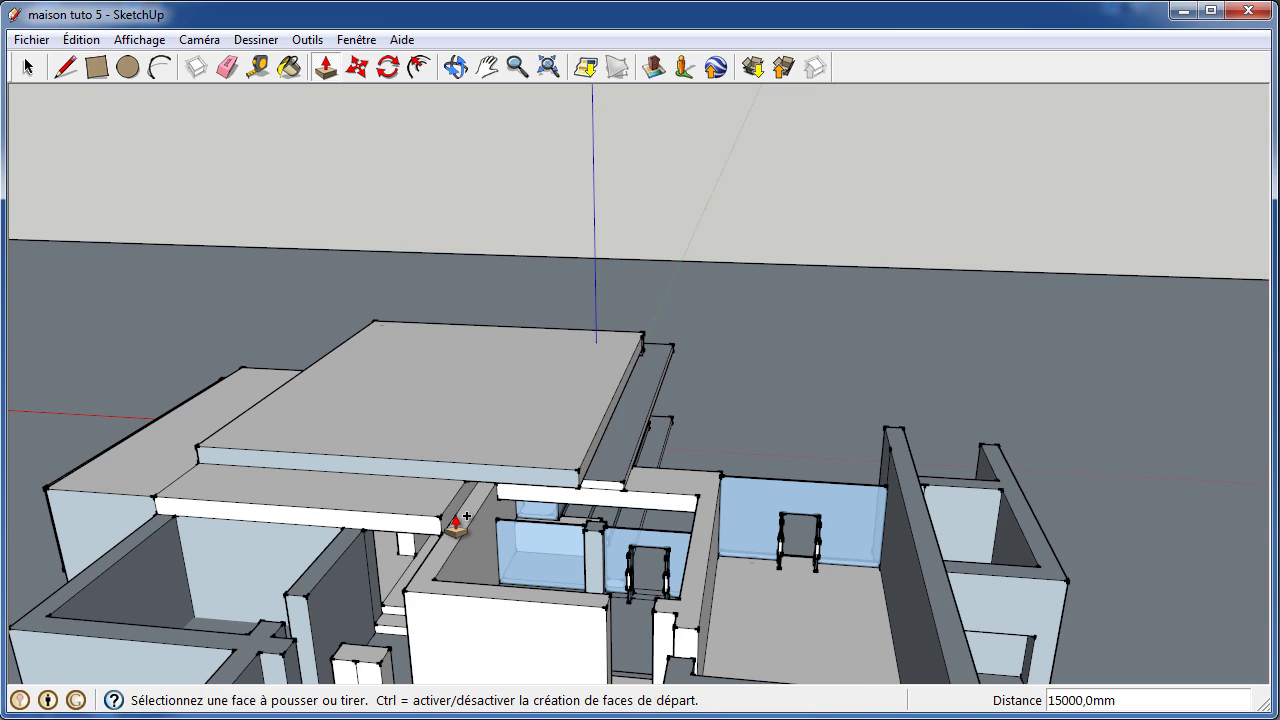
# - Erase the seam edges so the lower slab's front merges with the walls below
pyautogui.click(228, 67)
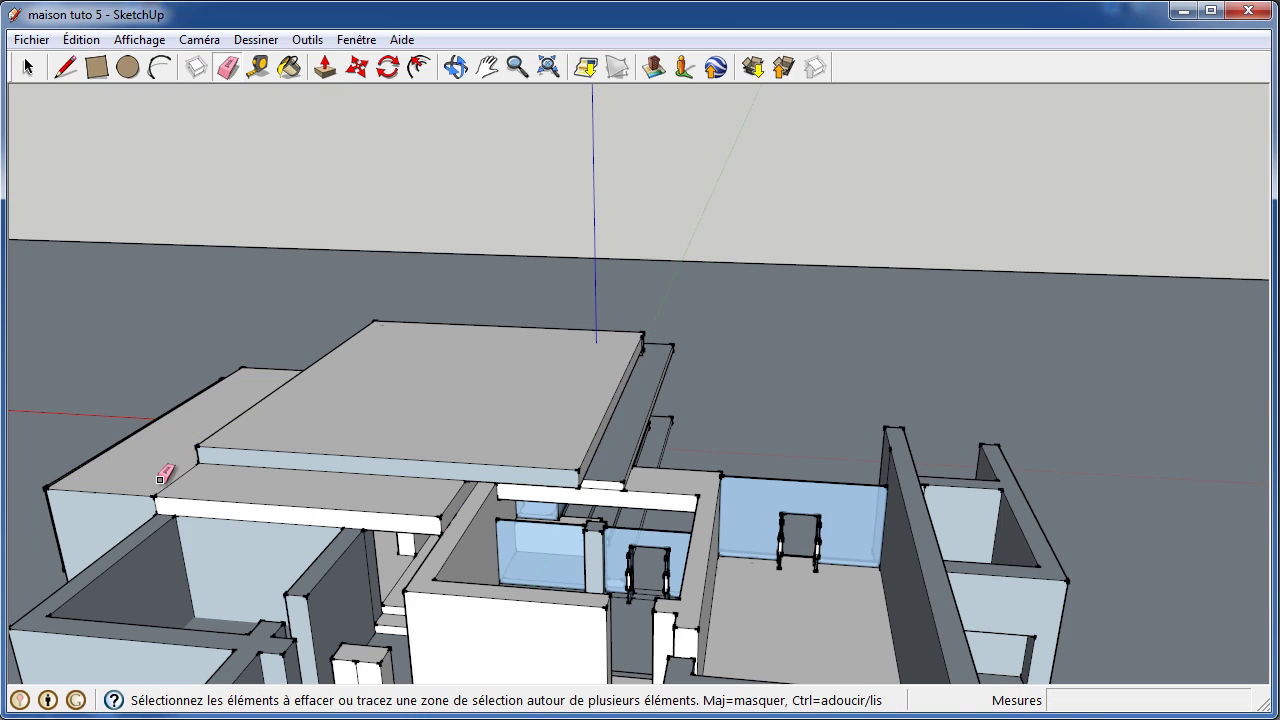
pyautogui.click(175, 482)
pyautogui.click(156, 505)
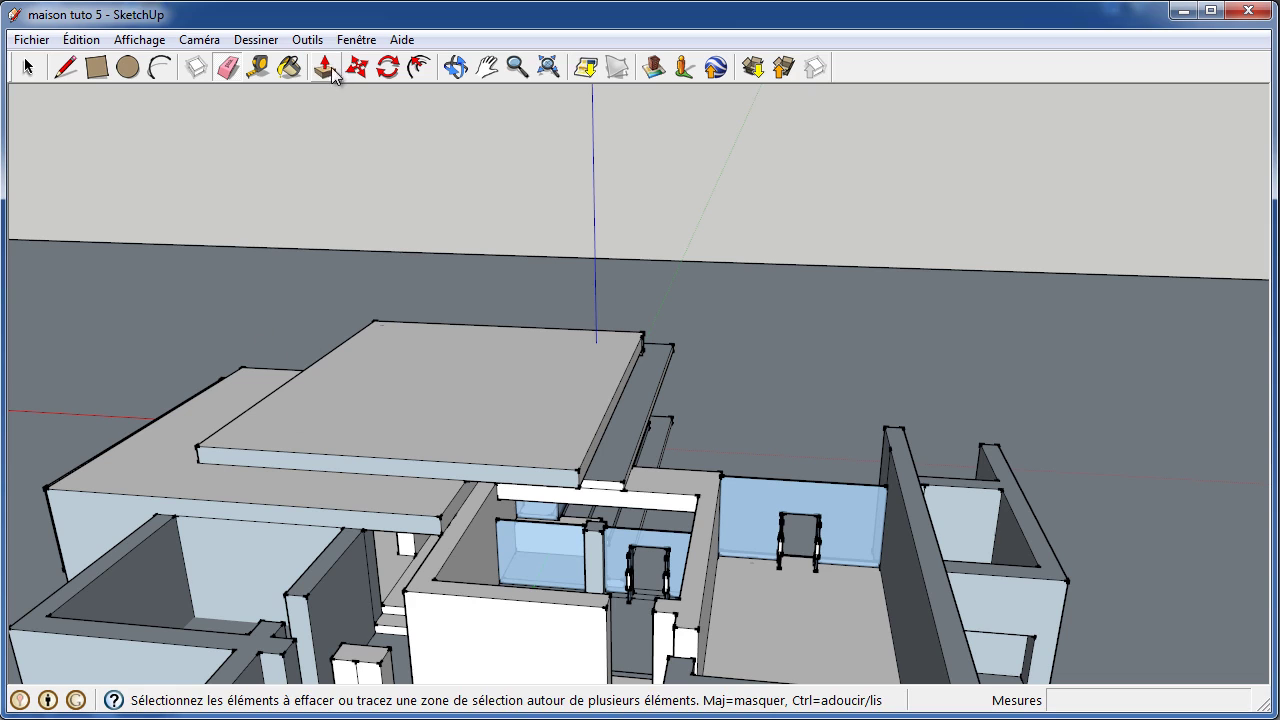
# - Draw a 375 mm upright line from the wall top and close a strip along the wall top
pyautogui.scroll(-3, 300, 443)
pyautogui.scroll(3, 214, 580)
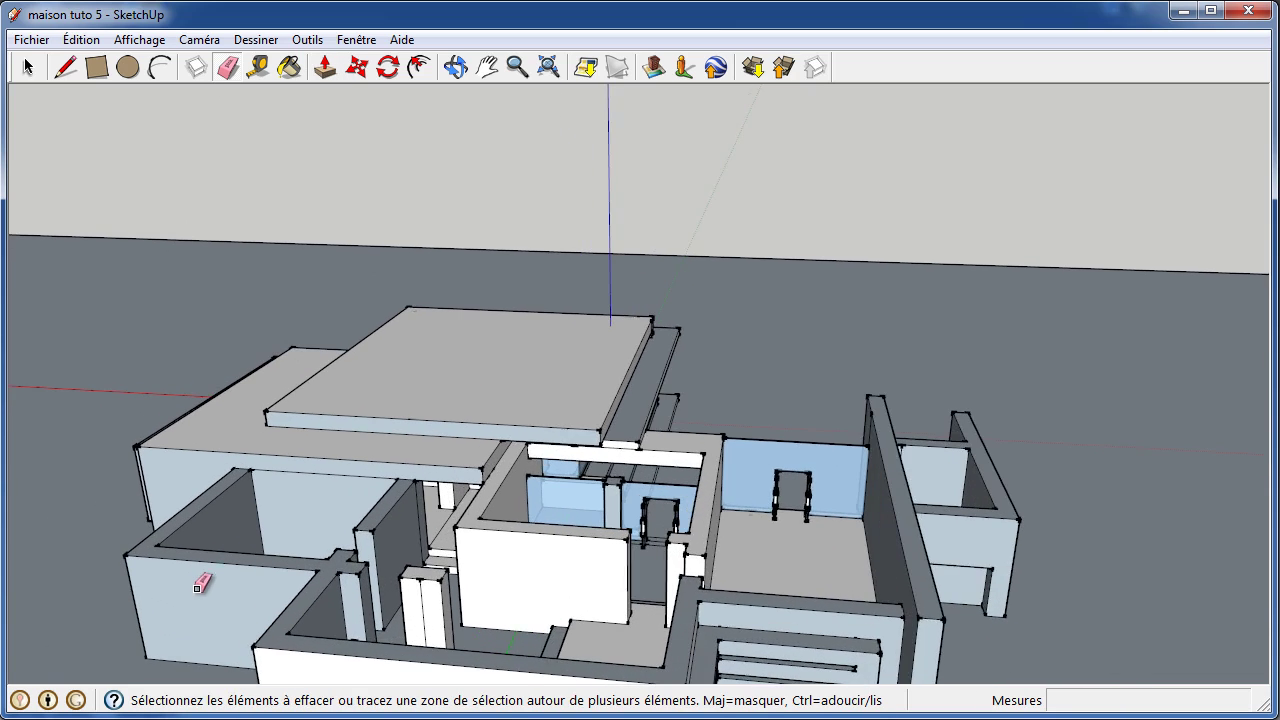
pyautogui.scroll(2, 165, 566)
pyautogui.scroll(2, 160, 563)
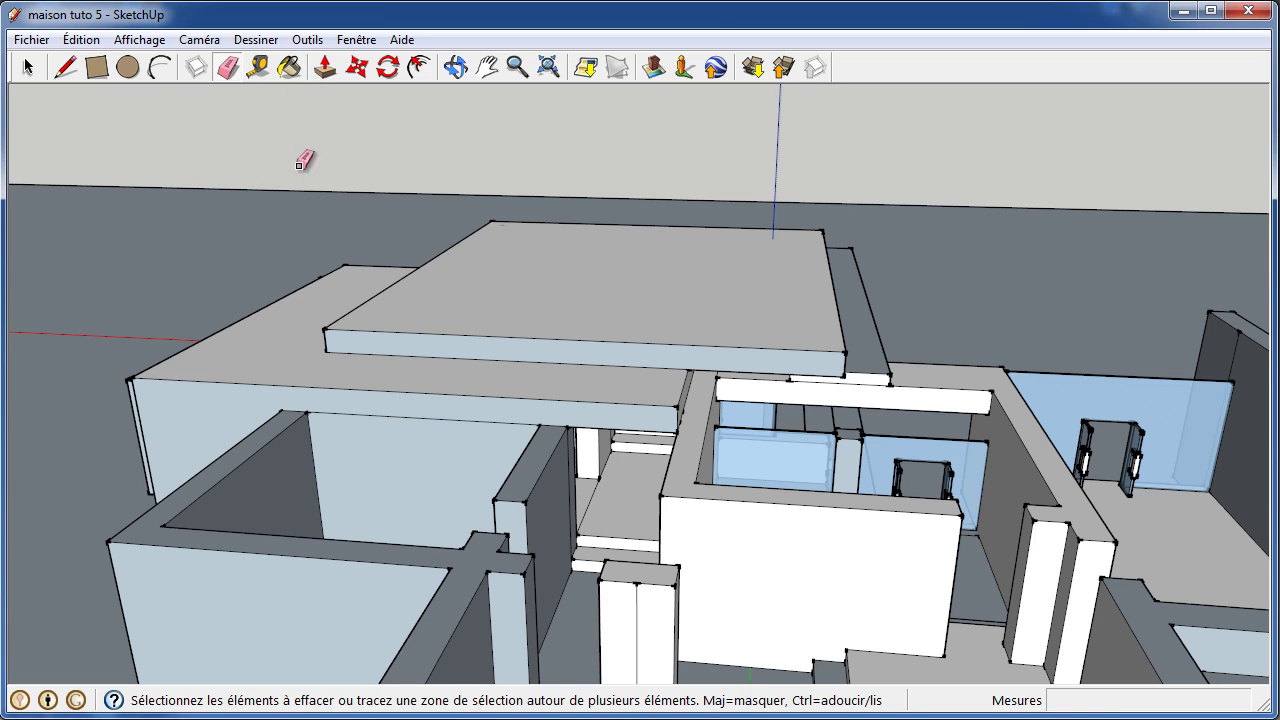
pyautogui.click(67, 68)
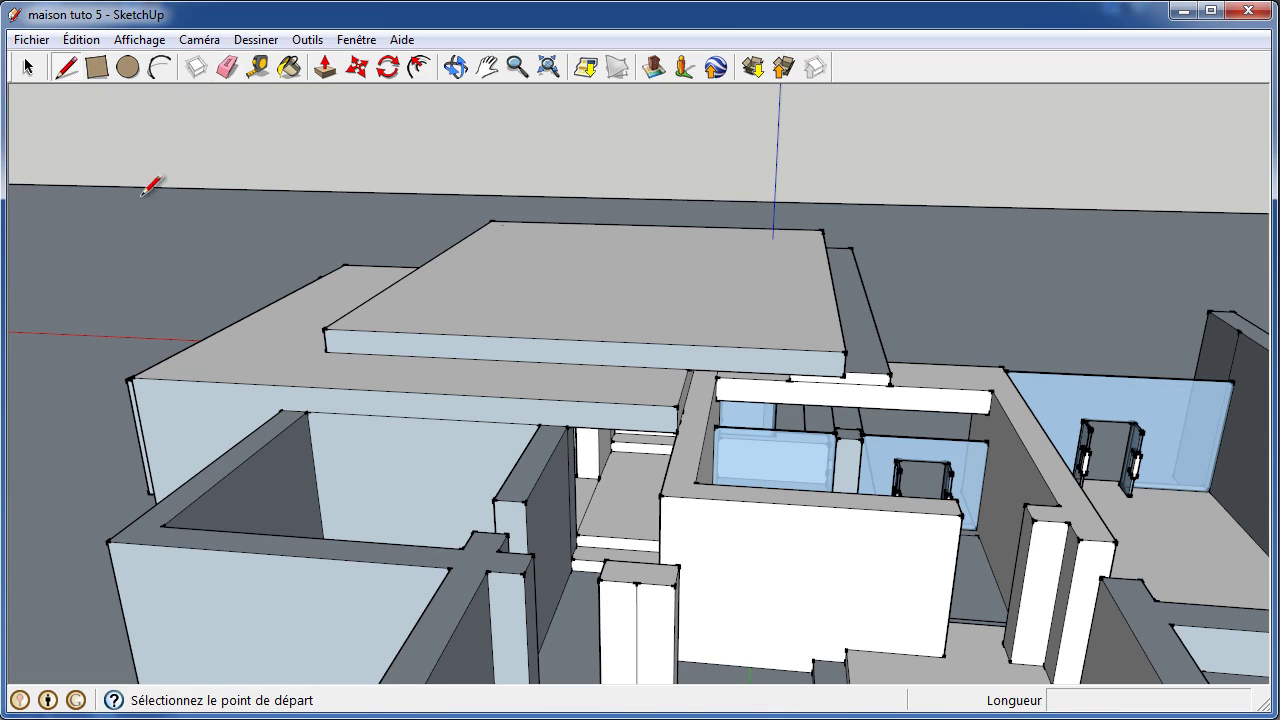
pyautogui.click(282, 410)
pyautogui.write('375')
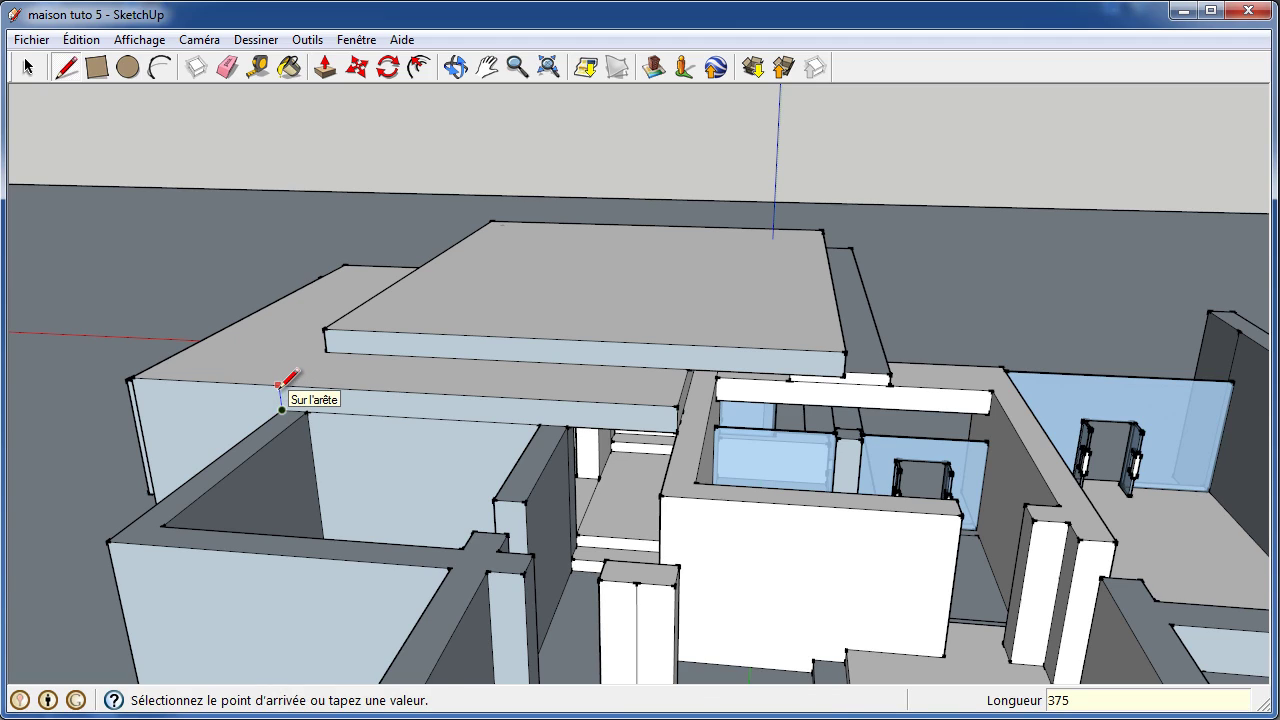
pyautogui.press('Return')
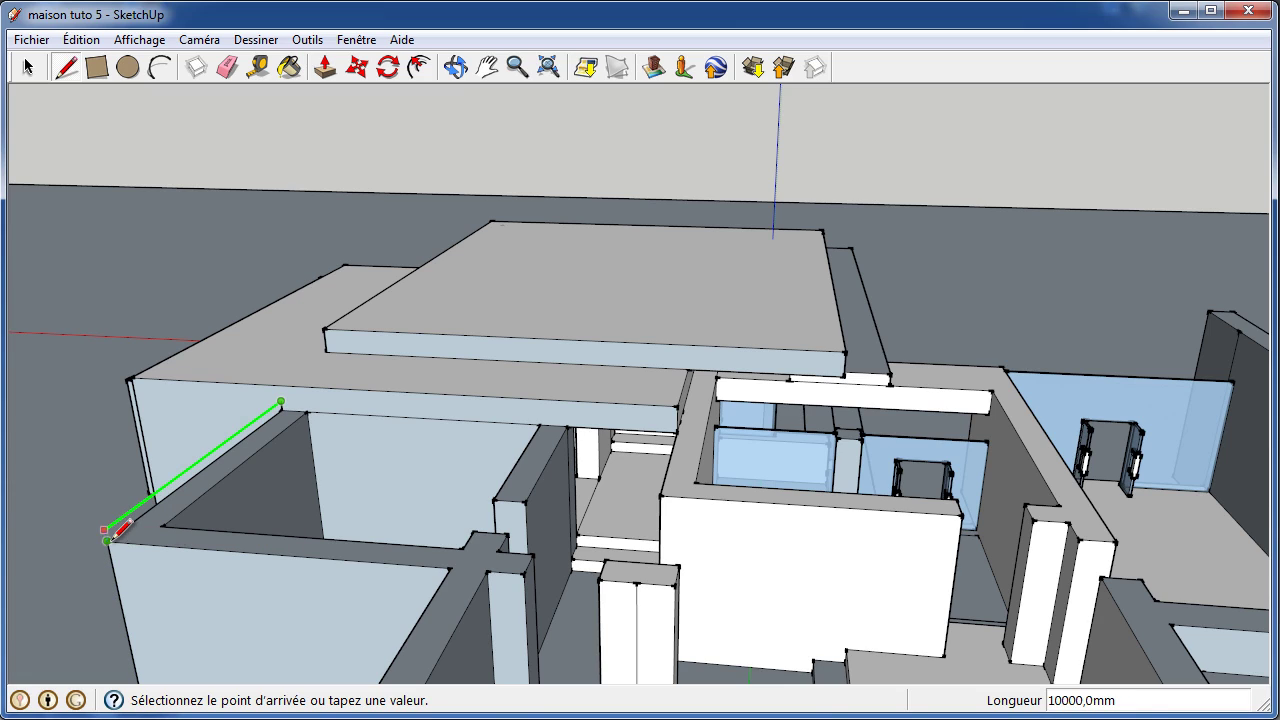
pyautogui.click(107, 540)
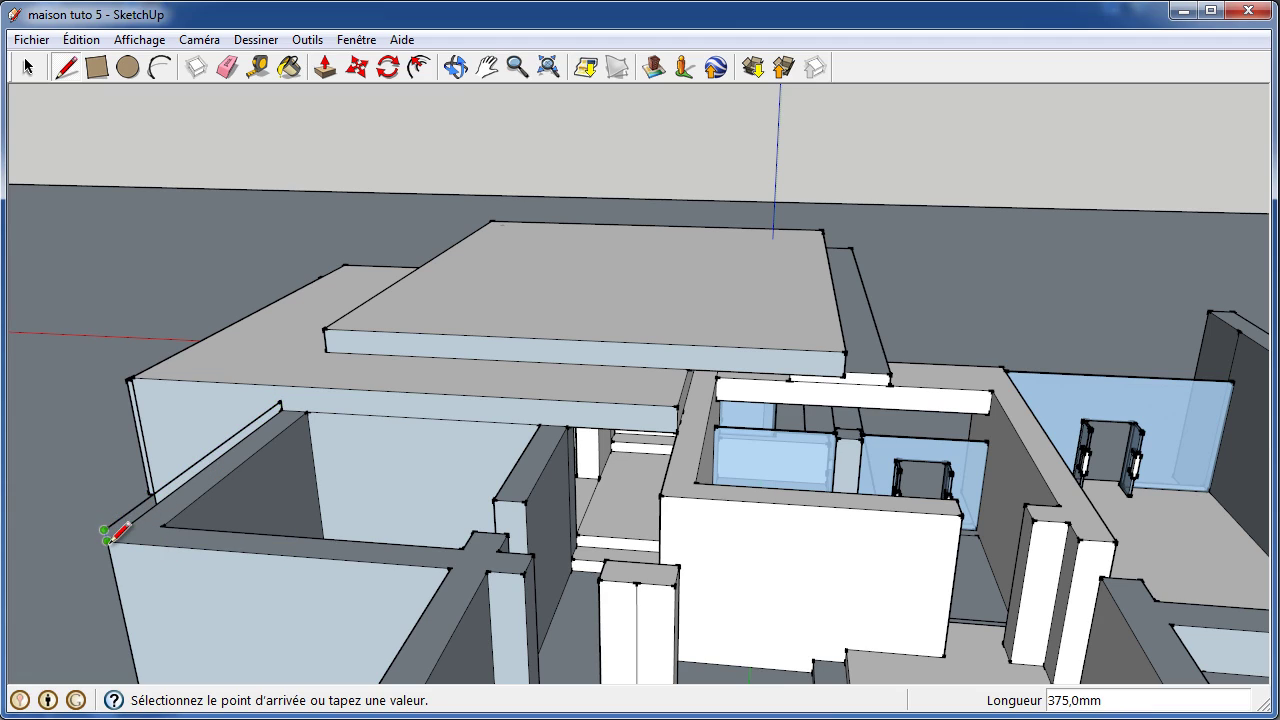
pyautogui.click(105, 530)
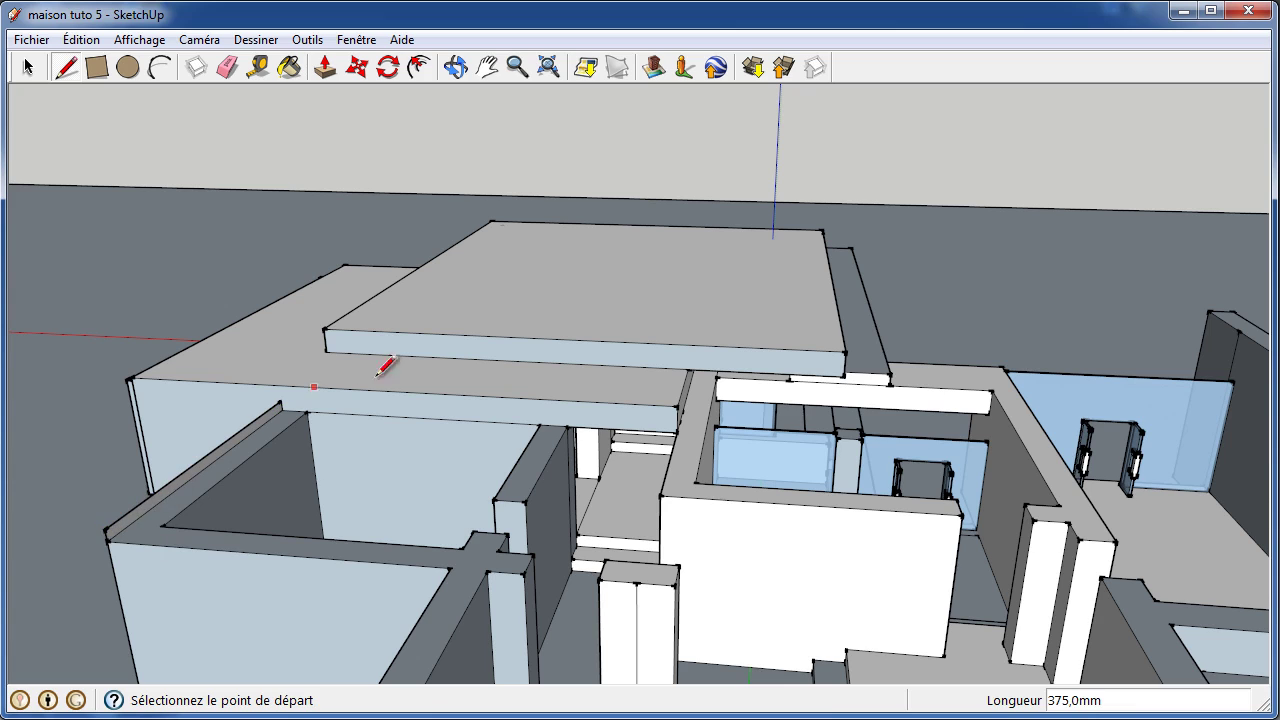
pyautogui.click(324, 68)
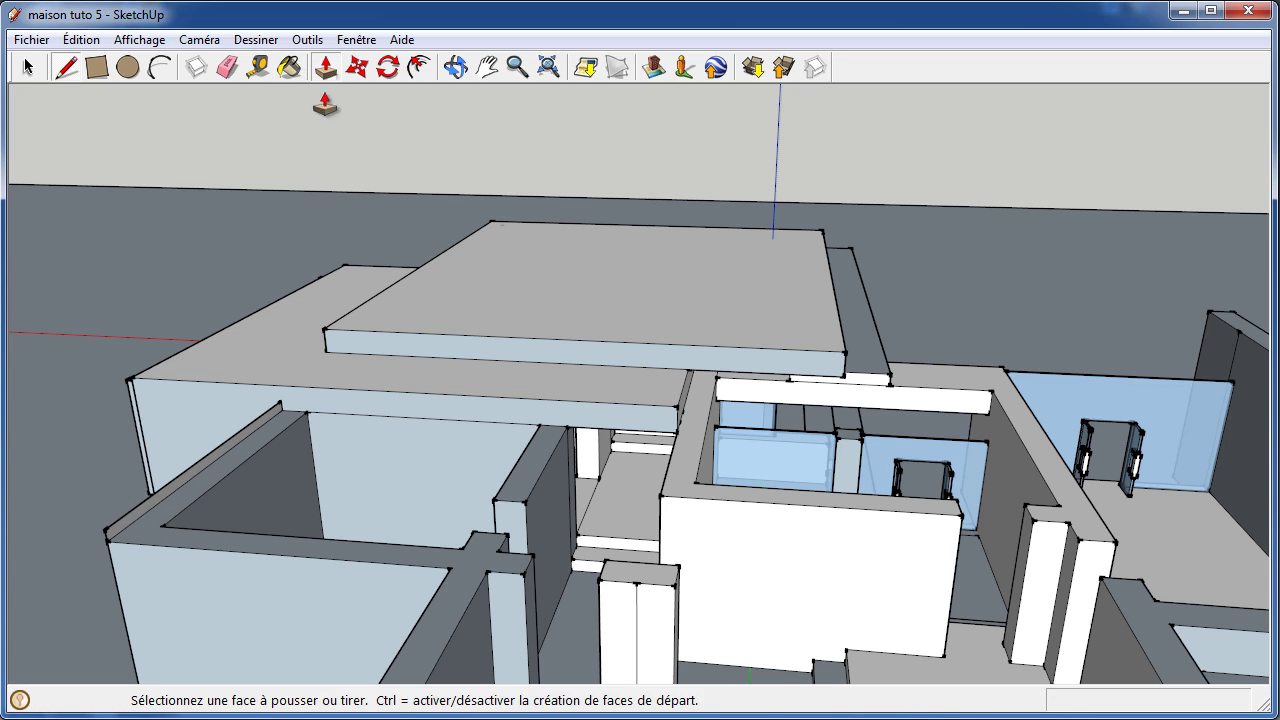
# - Pull the thin strip face out 13000 mm into a slab over the front-left wing
pyautogui.click(122, 535)
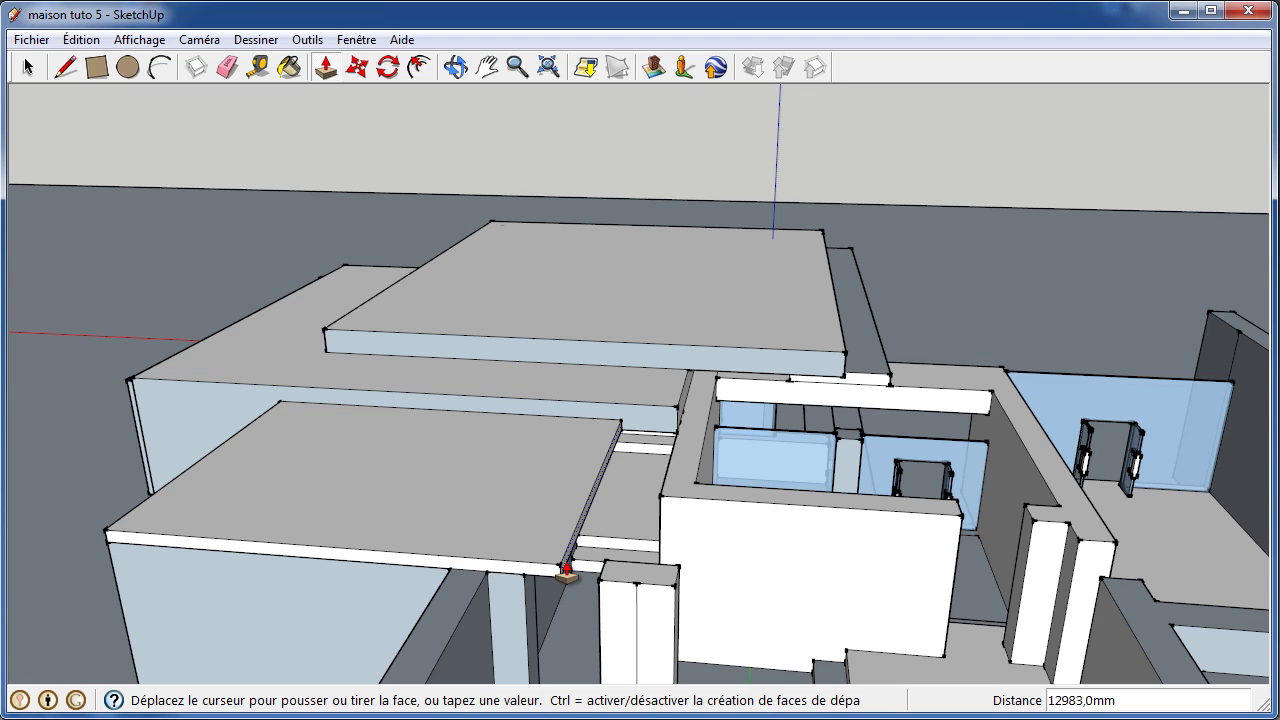
pyautogui.click(566, 570)
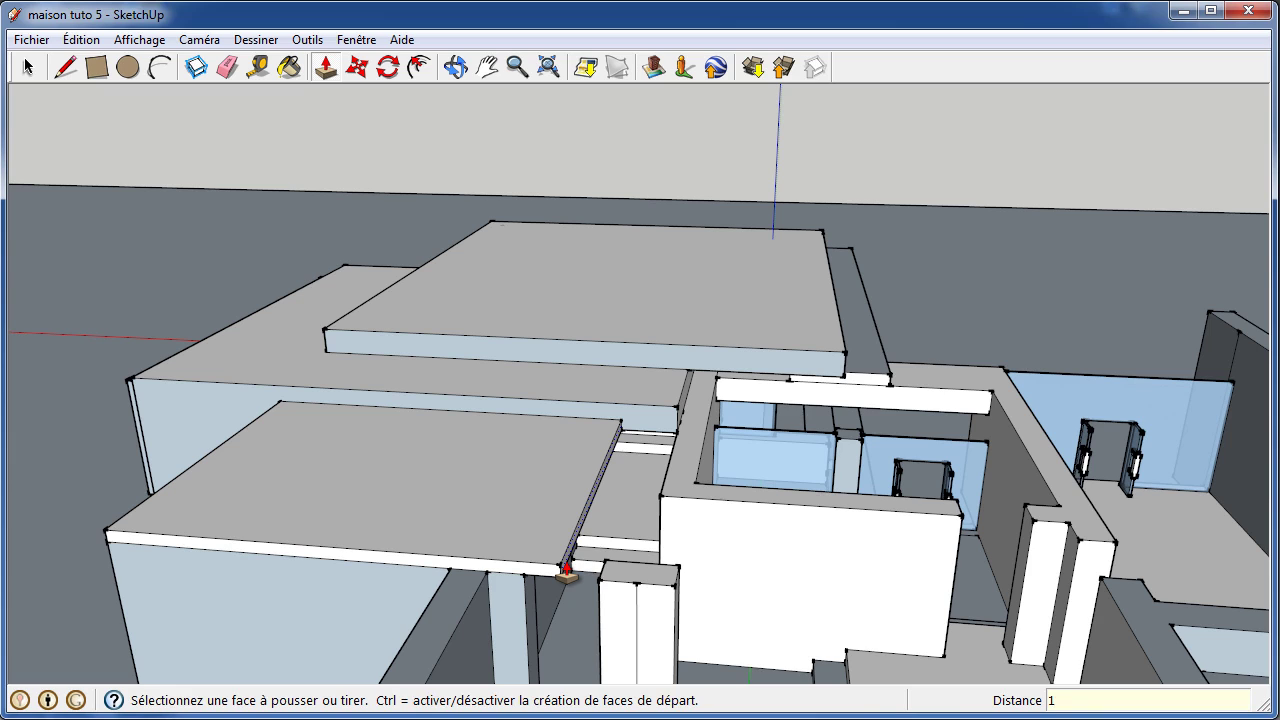
pyautogui.write('3000')
pyautogui.press('Return')
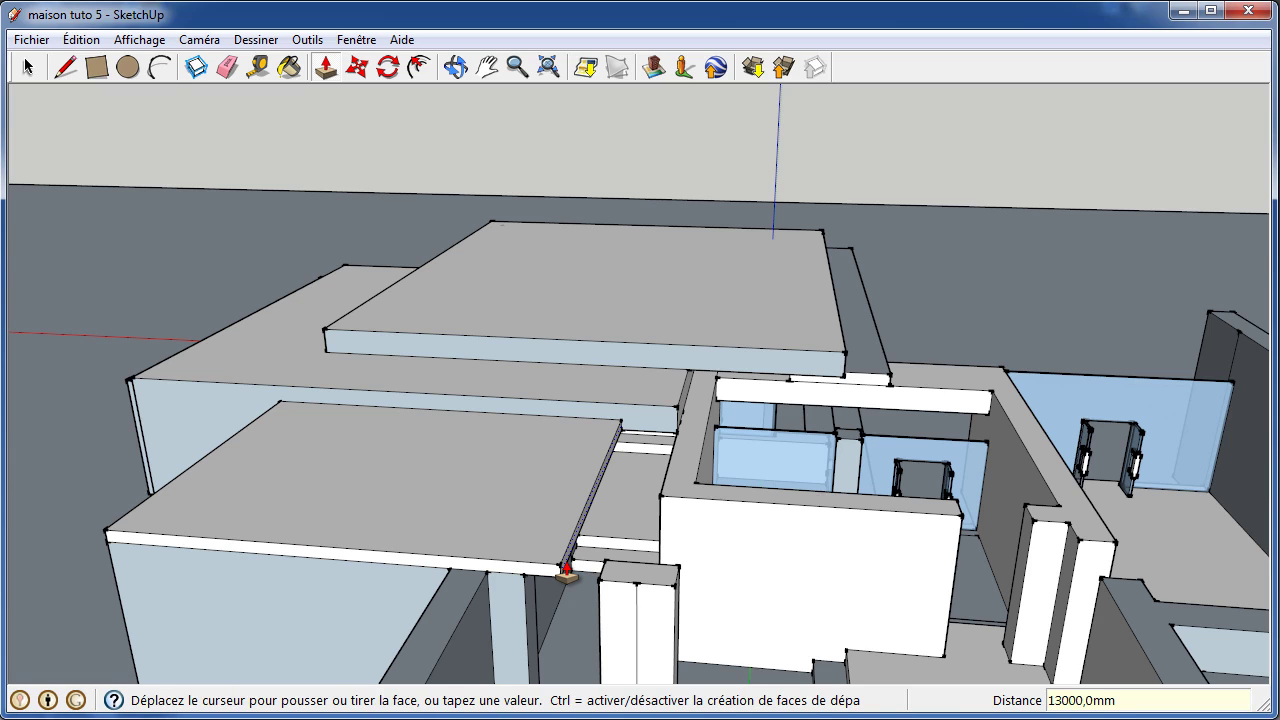
pyautogui.click(456, 67)
pyautogui.moveTo(745, 521)
pyautogui.mouseDown()
pyautogui.moveTo(691, 446)
pyautogui.moveTo(642, 437)
pyautogui.moveTo(760, 420)
pyautogui.moveTo(703, 471)
pyautogui.moveTo(957, 441)
pyautogui.moveTo(766, 437)
pyautogui.moveTo(849, 443)
pyautogui.moveTo(814, 491)
pyautogui.moveTo(751, 531)
pyautogui.moveTo(686, 523)
pyautogui.moveTo(723, 517)
pyautogui.mouseUp()
pyautogui.click(369, 72)
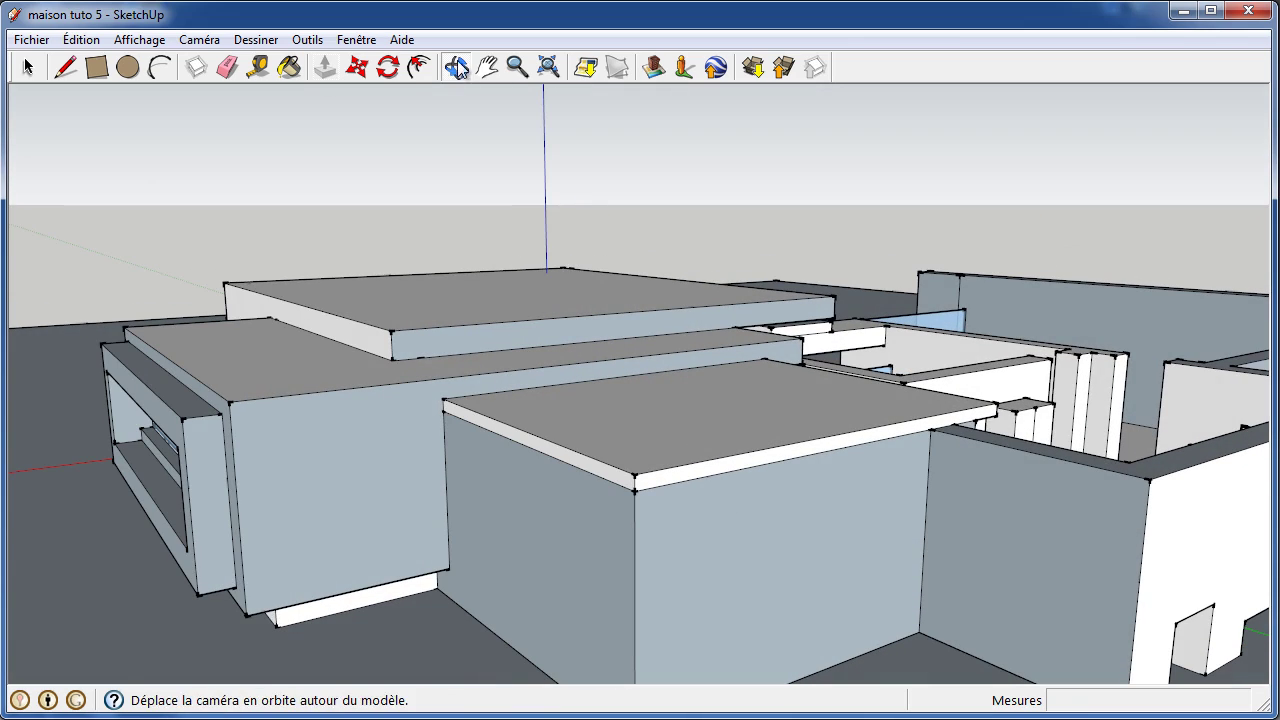
# - Erase the seam line across the front box's face
pyautogui.click(229, 69)
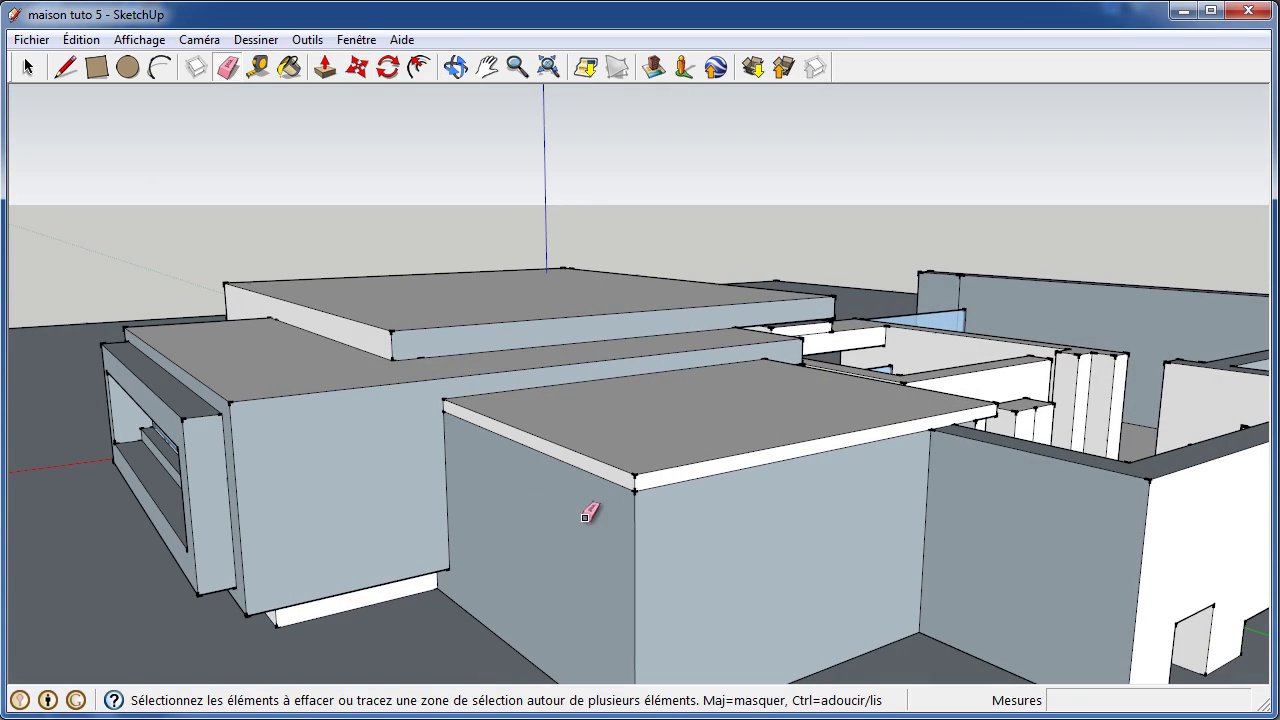
pyautogui.click(684, 479)
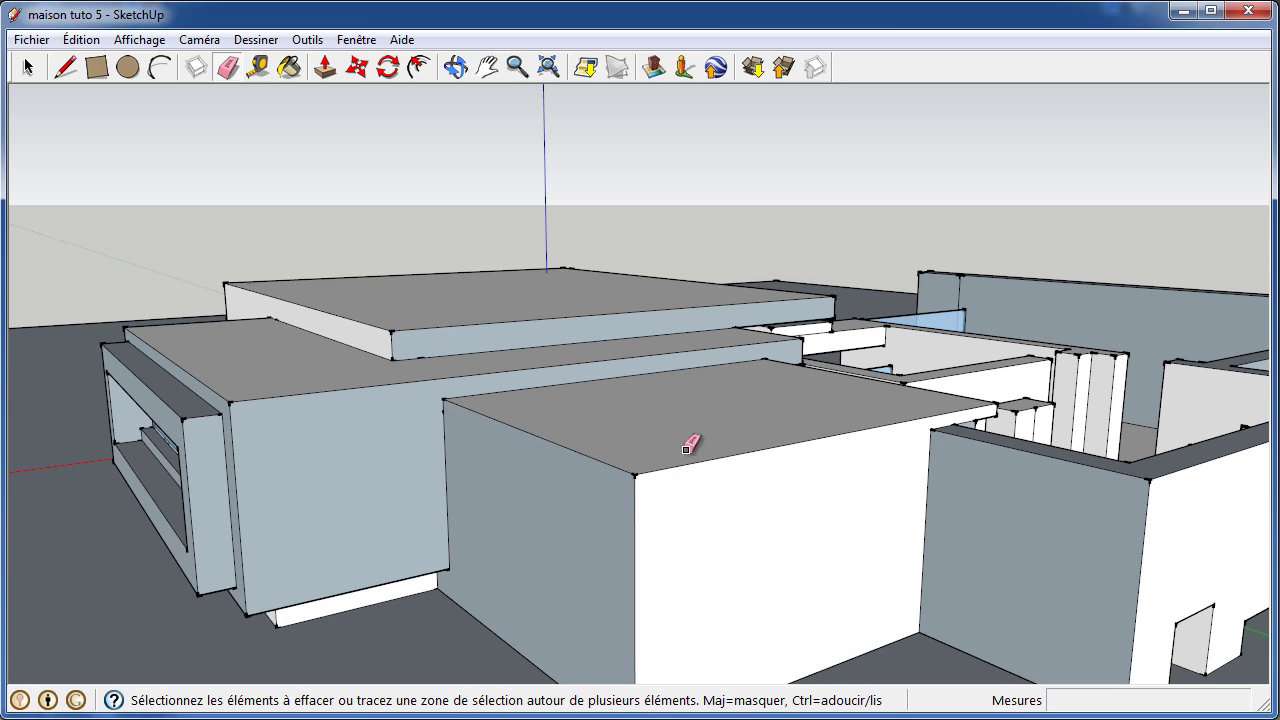
pyautogui.click(459, 72)
pyautogui.moveTo(971, 334)
pyautogui.mouseDown()
pyautogui.moveTo(534, 437)
pyautogui.moveTo(466, 520)
pyautogui.moveTo(537, 543)
pyautogui.moveTo(392, 546)
pyautogui.moveTo(409, 509)
pyautogui.moveTo(480, 491)
pyautogui.moveTo(526, 494)
pyautogui.moveTo(524, 510)
pyautogui.moveTo(600, 534)
pyautogui.moveTo(380, 591)
pyautogui.moveTo(267, 563)
pyautogui.mouseUp()
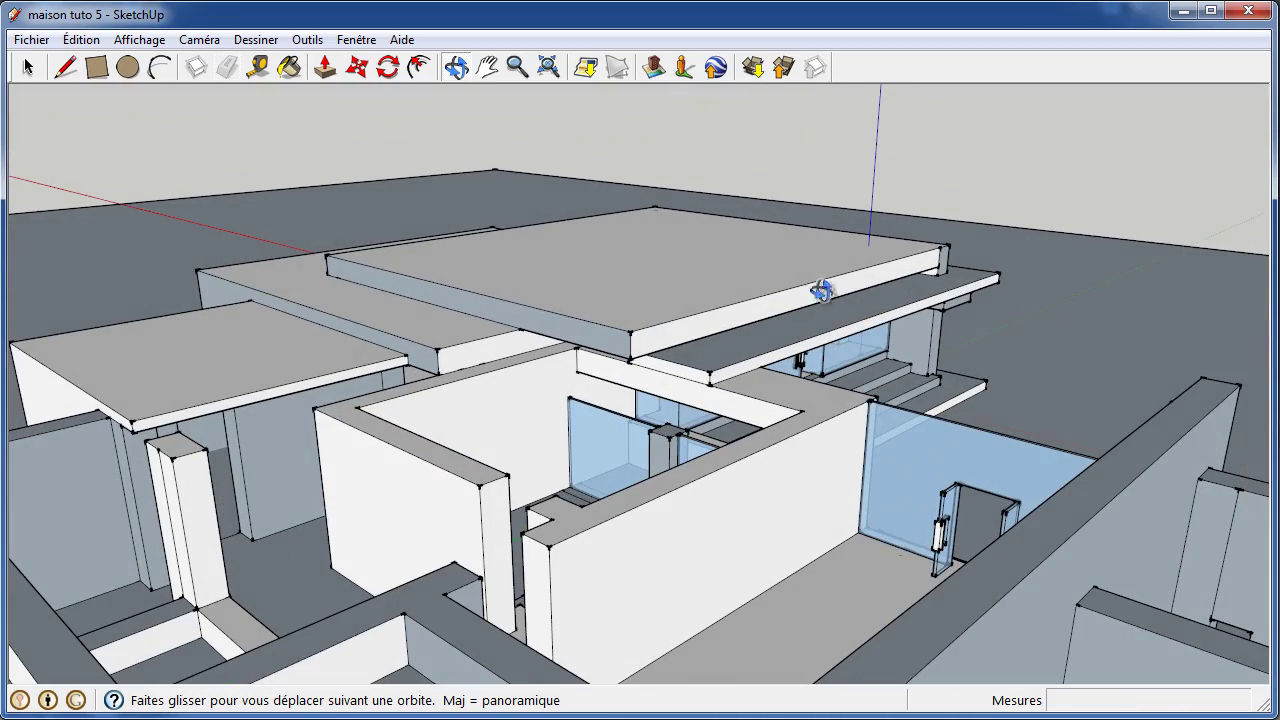
pyautogui.moveTo(906, 351)
pyautogui.mouseDown()
pyautogui.moveTo(666, 400)
pyautogui.moveTo(640, 380)
pyautogui.mouseUp()
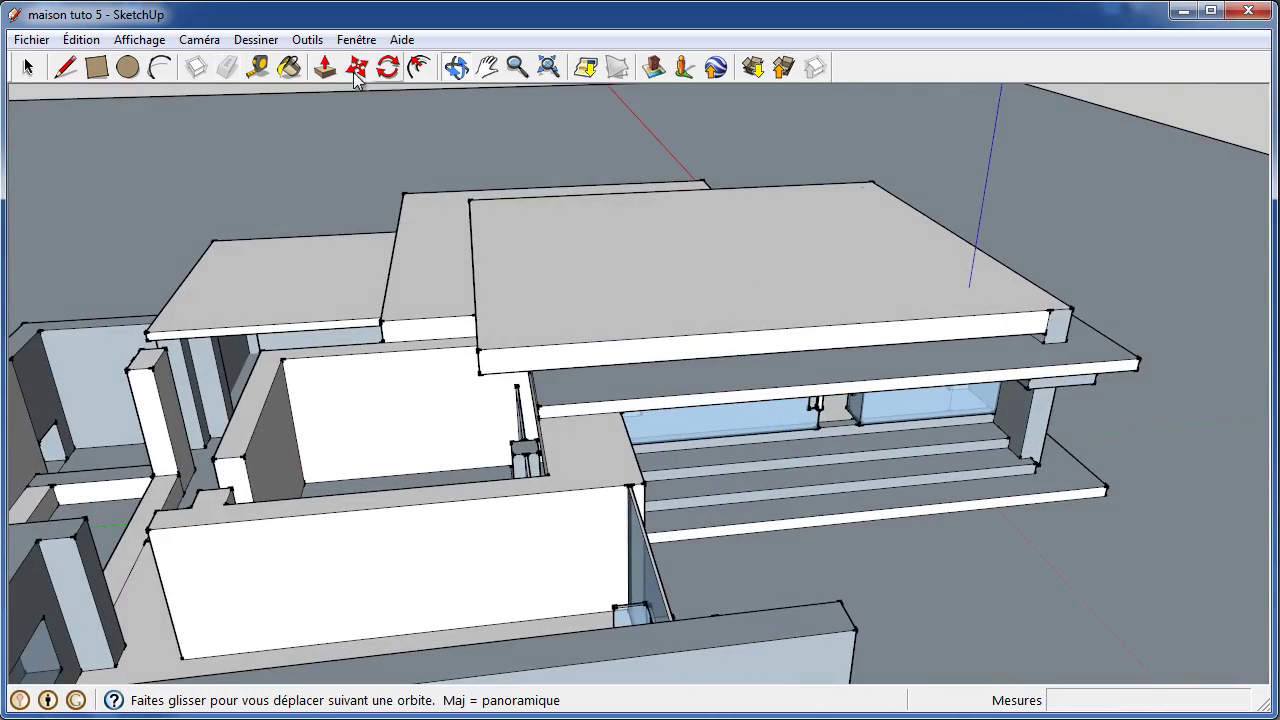
# - Erase the seam line on the upper slab's front face
pyautogui.click(228, 67)
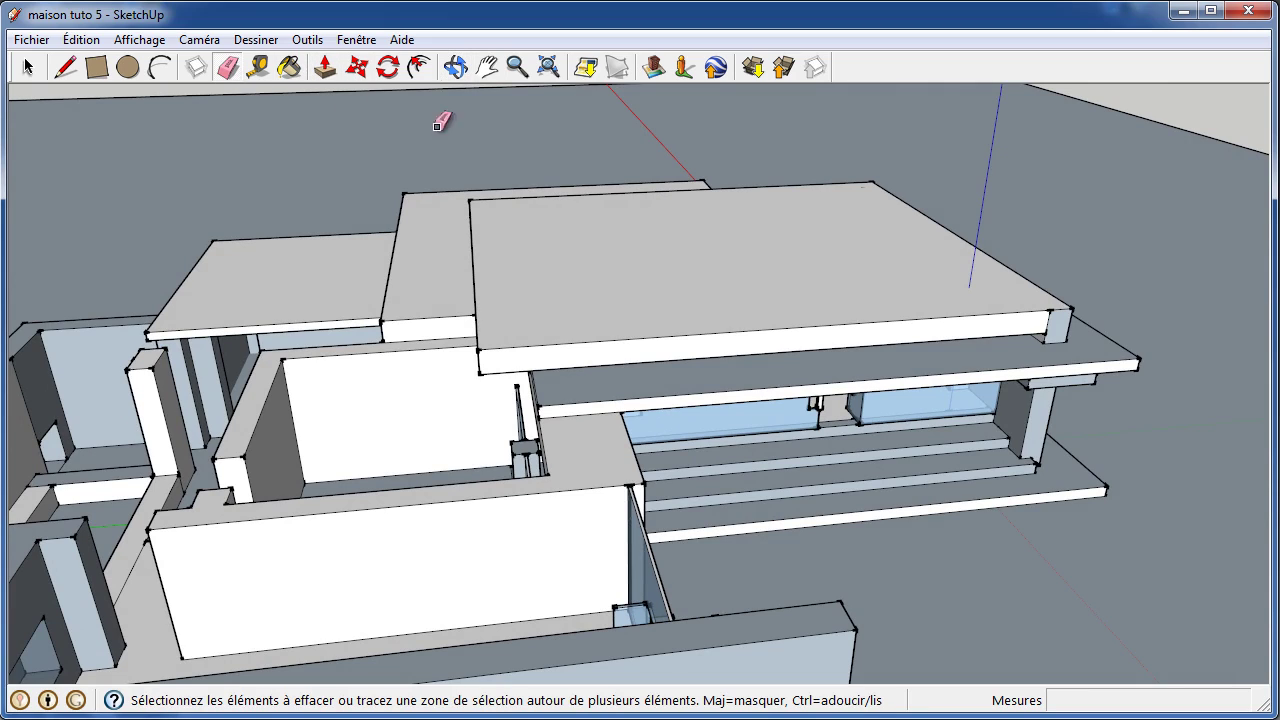
pyautogui.keyDown('ctrl'); pyautogui.click(1050, 316); pyautogui.keyUp('ctrl')
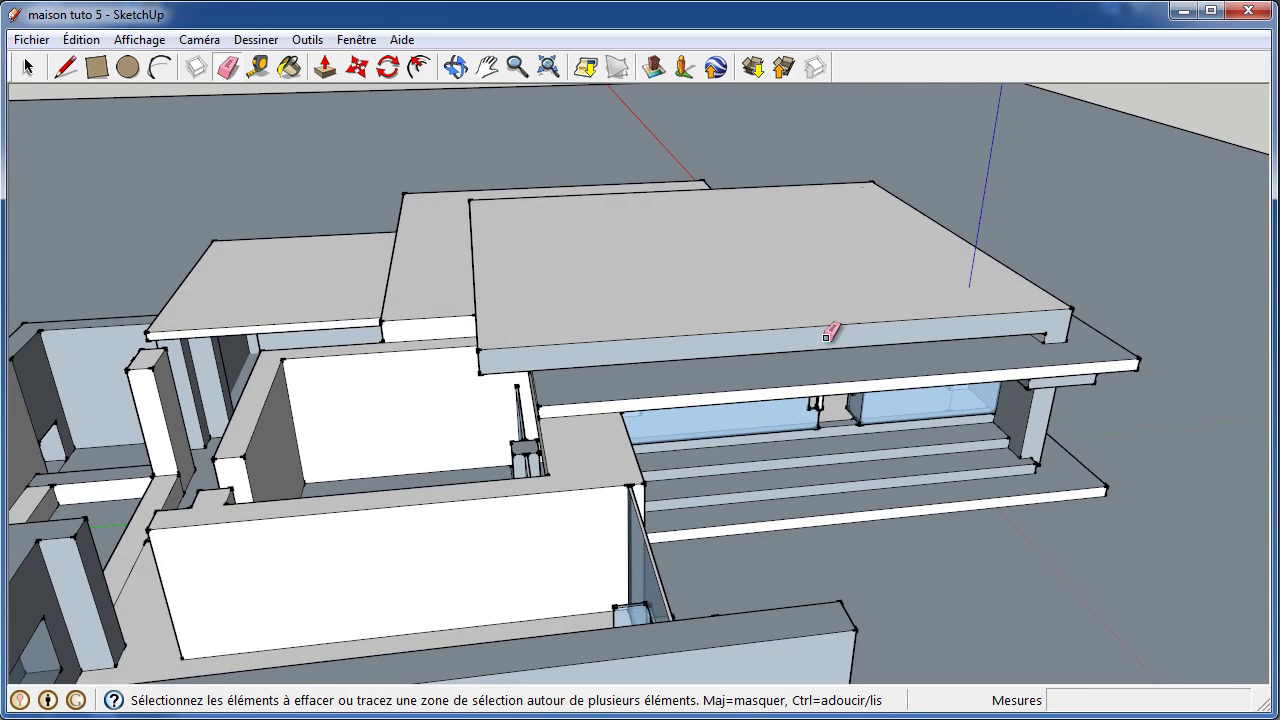
pyautogui.click(455, 67)
pyautogui.moveTo(437, 234)
pyautogui.mouseDown()
pyautogui.moveTo(577, 289)
pyautogui.moveTo(753, 274)
pyautogui.moveTo(666, 366)
pyautogui.moveTo(1057, 343)
pyautogui.moveTo(1171, 320)
pyautogui.moveTo(1114, 257)
pyautogui.mouseUp()
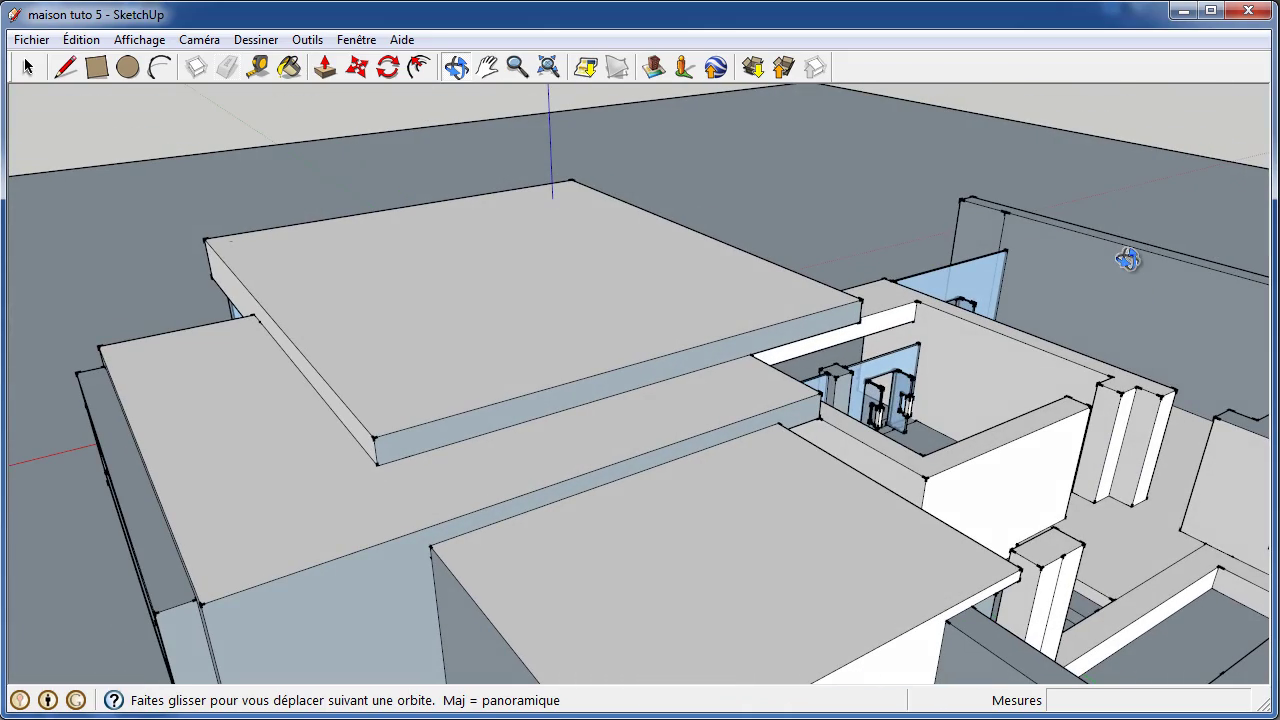
pyautogui.moveTo(980, 449)
pyautogui.mouseDown()
pyautogui.moveTo(1056, 476)
pyautogui.moveTo(1200, 443)
pyautogui.moveTo(1194, 457)
pyautogui.moveTo(846, 451)
pyautogui.moveTo(760, 360)
pyautogui.moveTo(763, 400)
pyautogui.mouseUp()
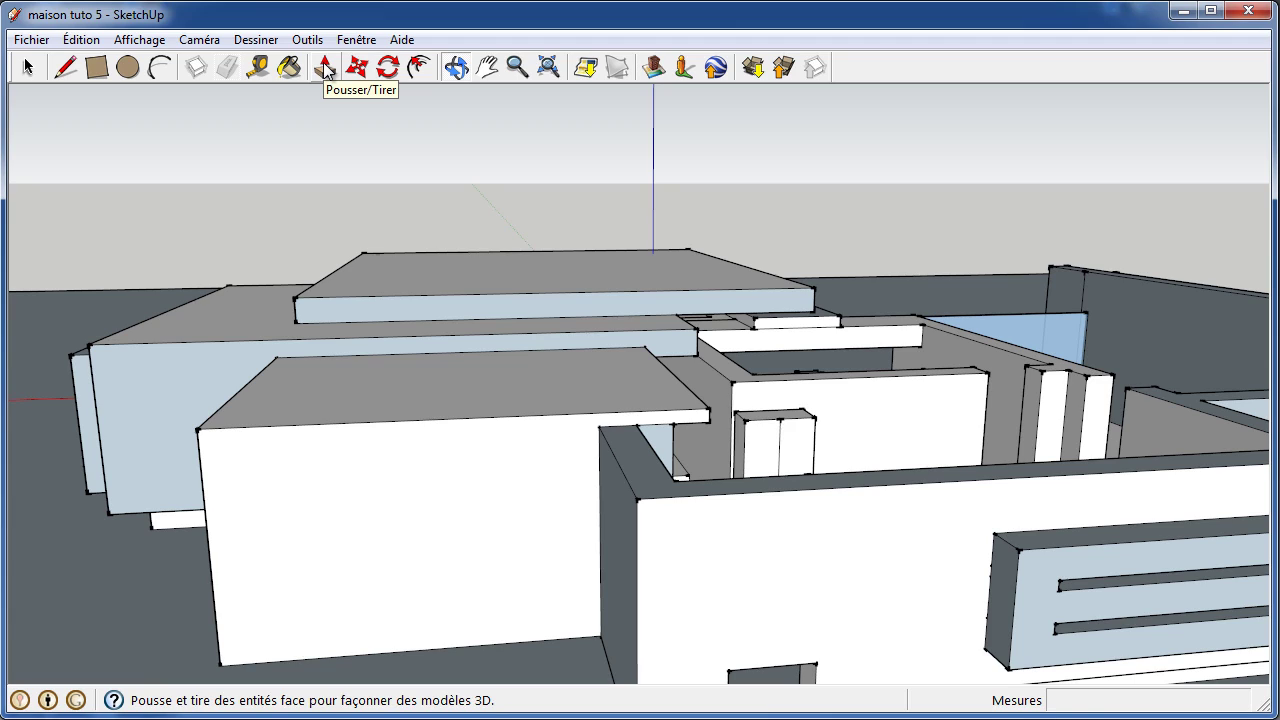
pyautogui.click(325, 68)
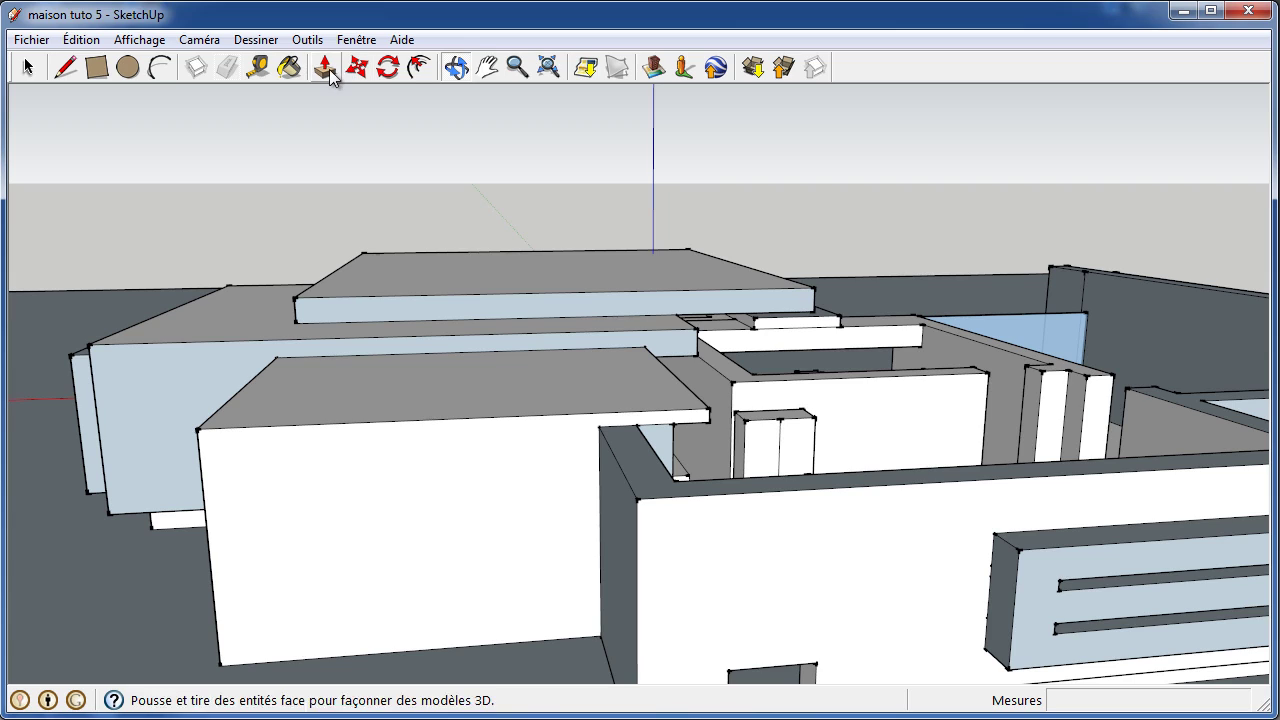
pyautogui.click(98, 67)
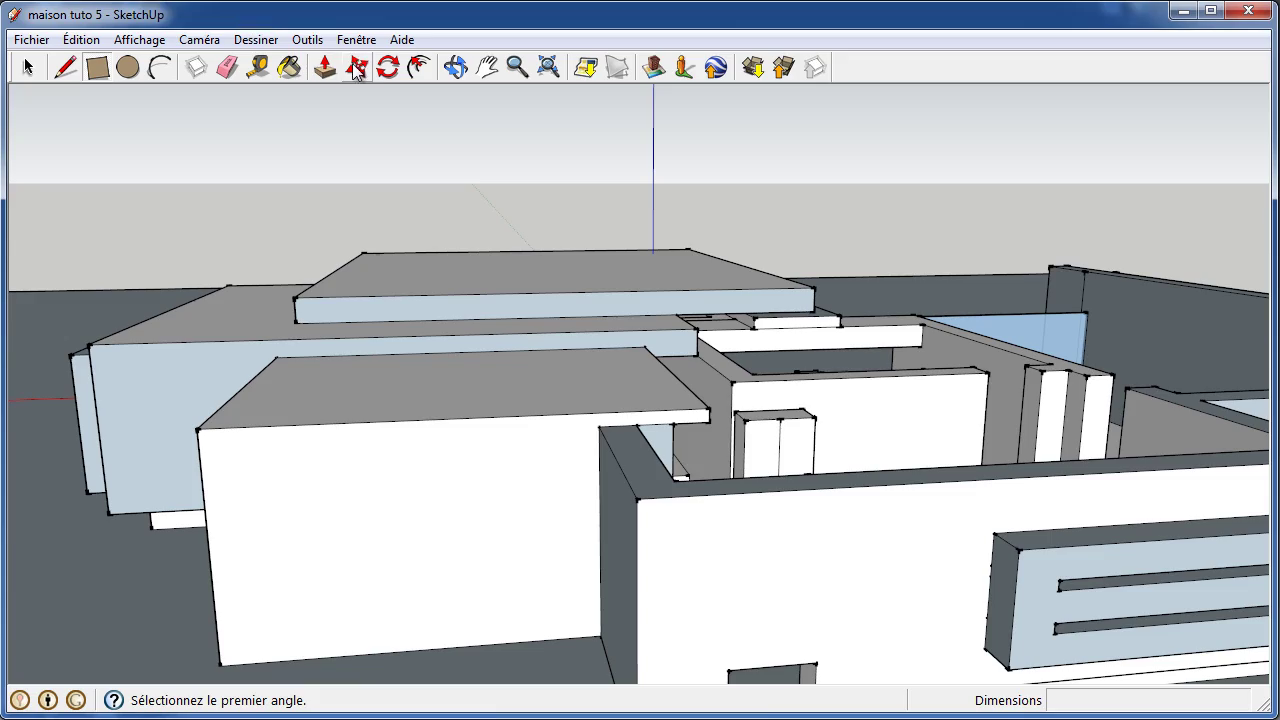
# - Place a Tape Measure guide along the tall left wall's edge from its top corner
pyautogui.click(456, 67)
pyautogui.moveTo(1043, 334)
pyautogui.mouseDown()
pyautogui.moveTo(243, 329)
pyautogui.moveTo(251, 403)
pyautogui.moveTo(438, 426)
pyautogui.moveTo(177, 434)
pyautogui.moveTo(126, 423)
pyautogui.moveTo(266, 377)
pyautogui.moveTo(168, 382)
pyautogui.moveTo(180, 340)
pyautogui.mouseUp()
pyautogui.scroll(5, 297, 289)
pyautogui.moveTo(297, 289)
pyautogui.mouseDown()
pyautogui.moveTo(313, 351)
pyautogui.moveTo(390, 383)
pyautogui.mouseUp()
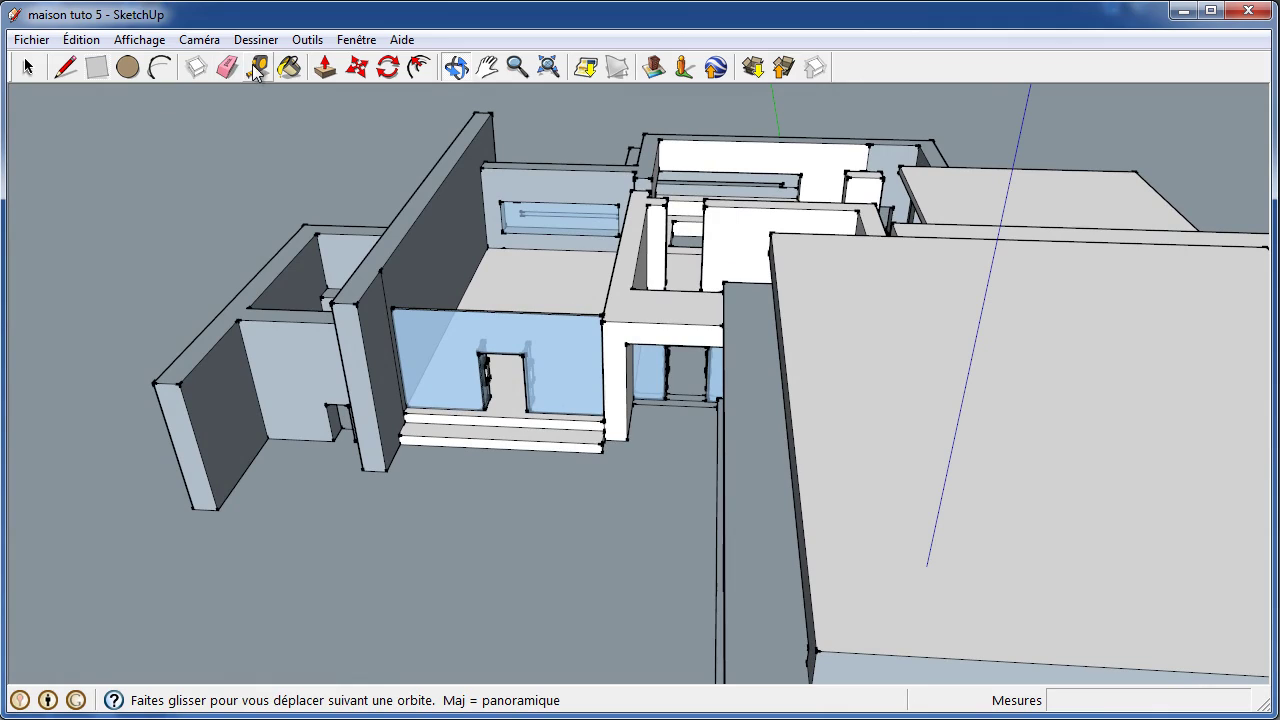
pyautogui.click(258, 68)
pyautogui.click(490, 113)
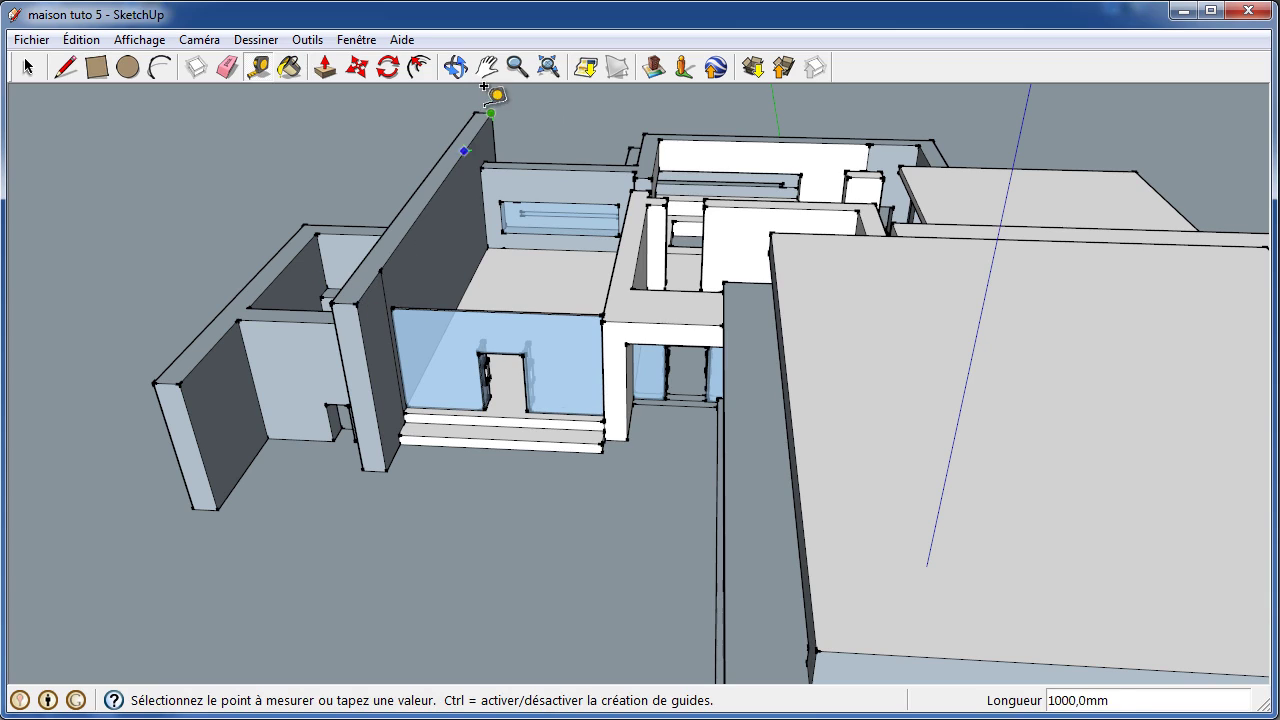
pyautogui.click(363, 279)
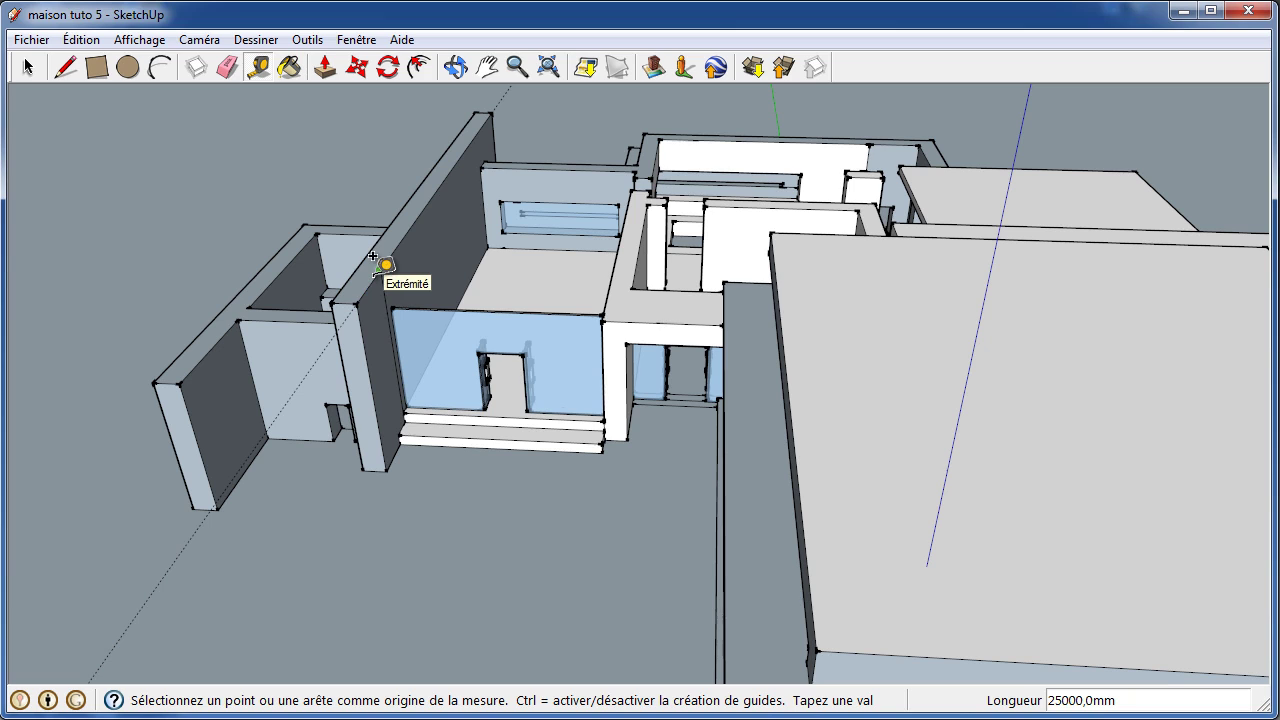
# - Start a rectangle with its first corner at the tall wall's top corner
pyautogui.scroll(-2, 900, 220)
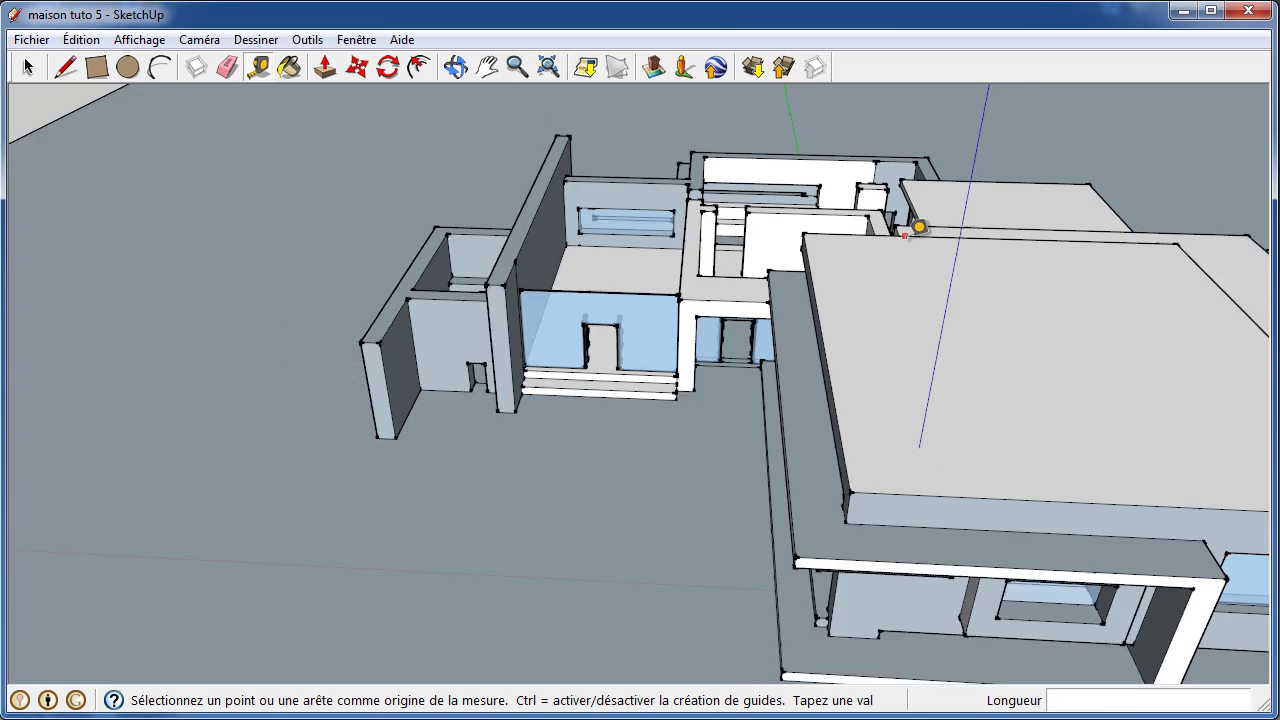
pyautogui.scroll(-2, 930, 328)
pyautogui.scroll(-2, 1184, 320)
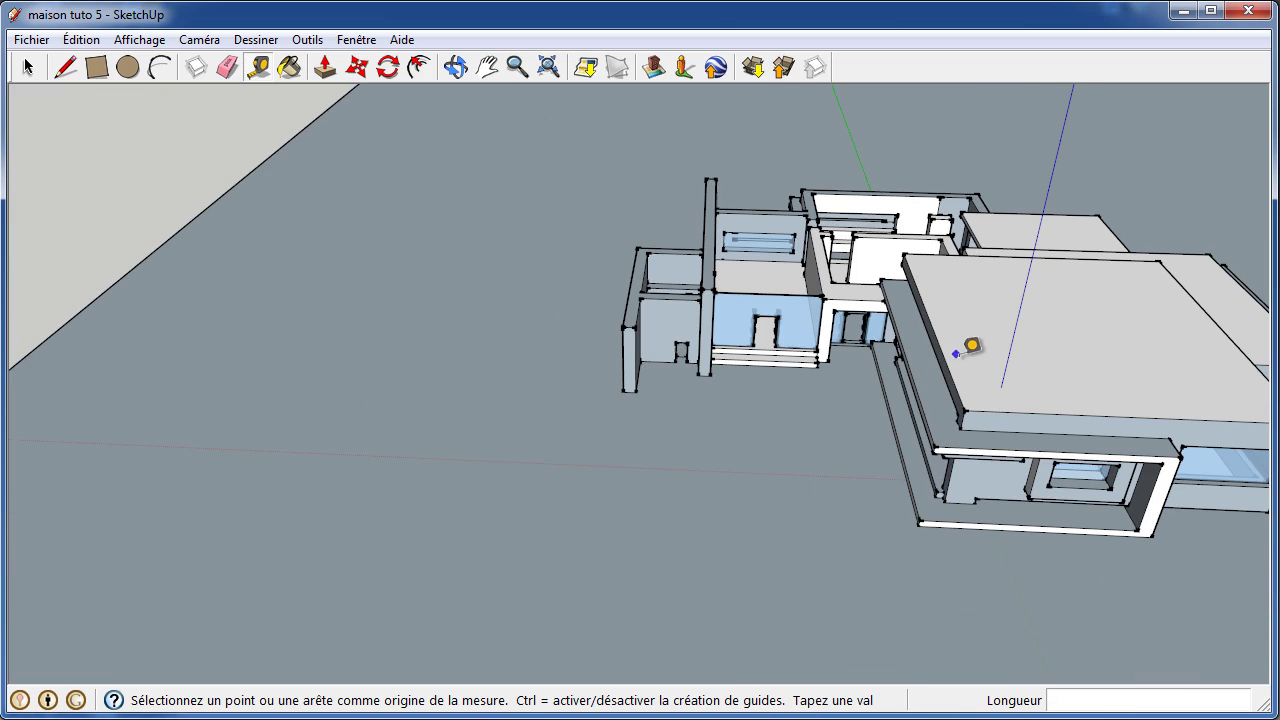
pyautogui.scroll(-2, 689, 311)
pyautogui.scroll(1, 1003, 286)
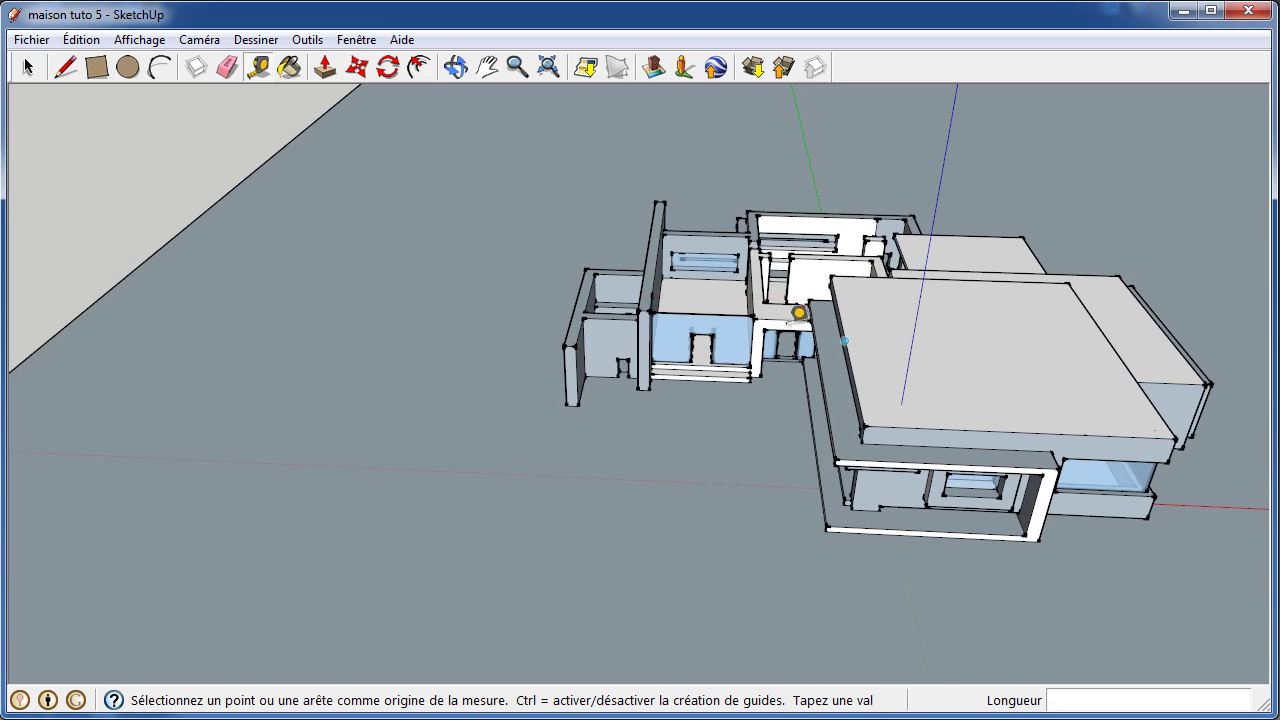
pyautogui.scroll(2, 775, 285)
pyautogui.scroll(1, 745, 289)
pyautogui.scroll(2, 720, 289)
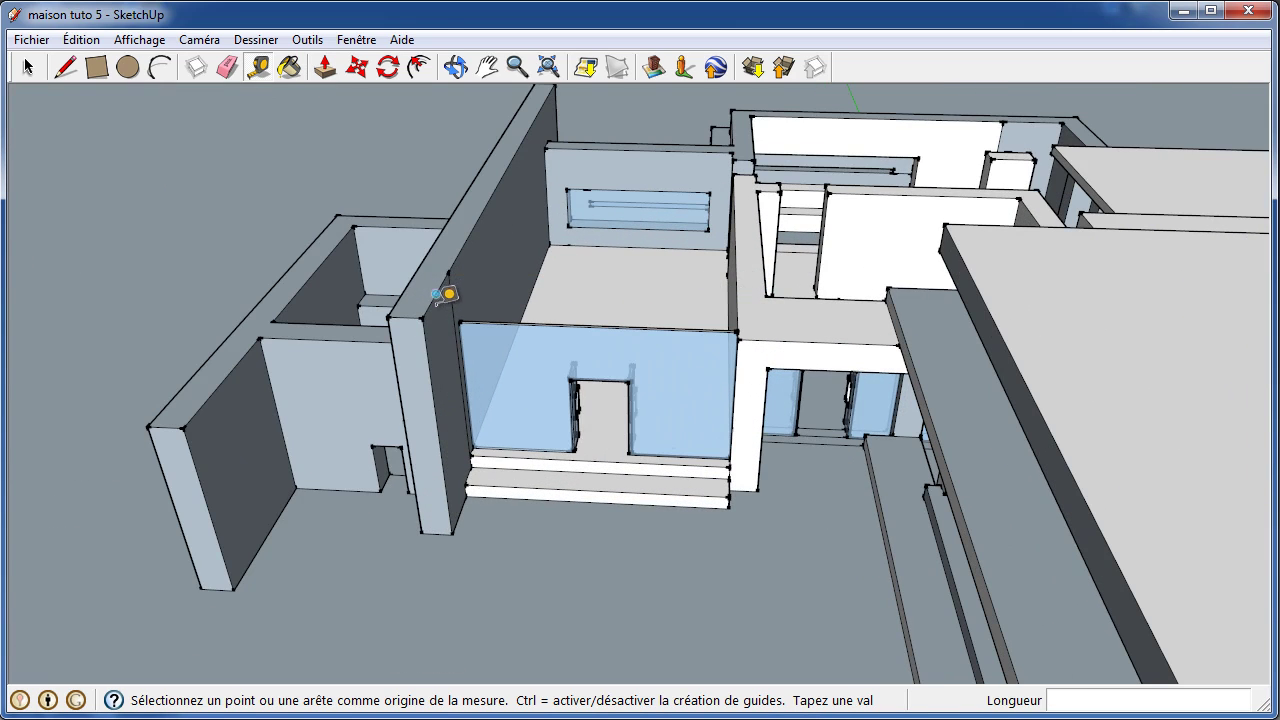
pyautogui.click(97, 67)
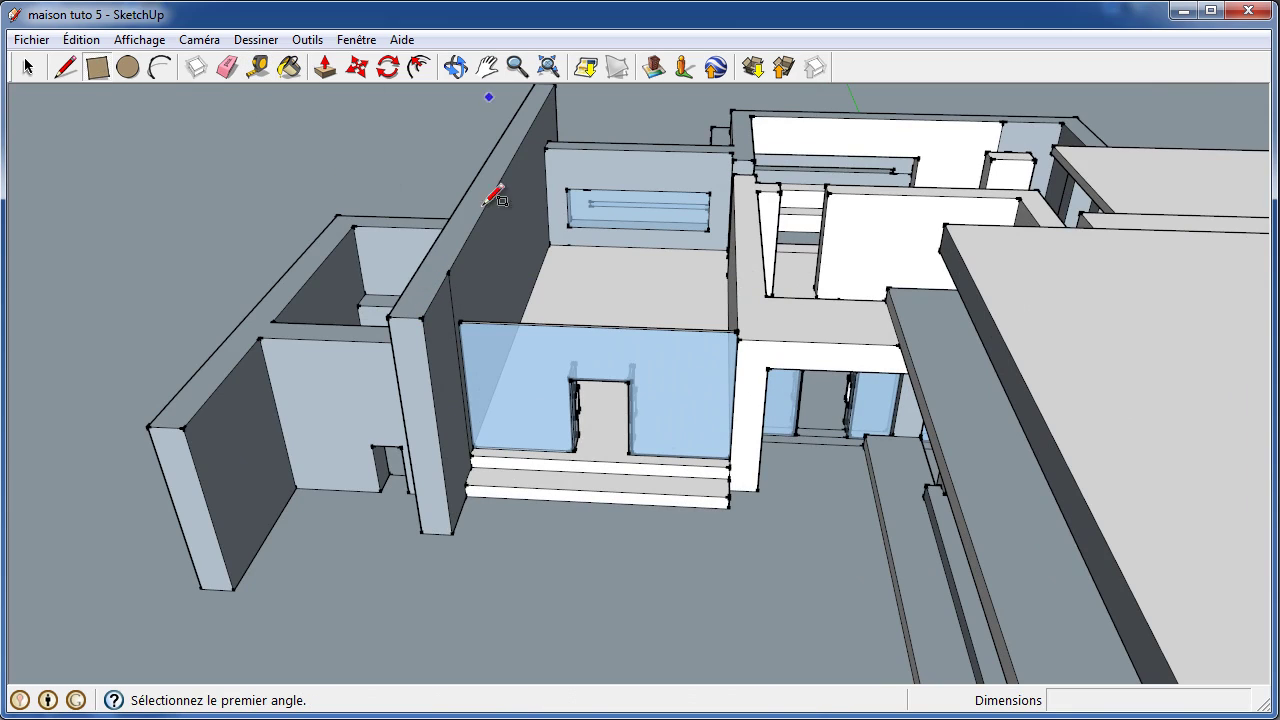
pyautogui.scroll(-2, 637, 257)
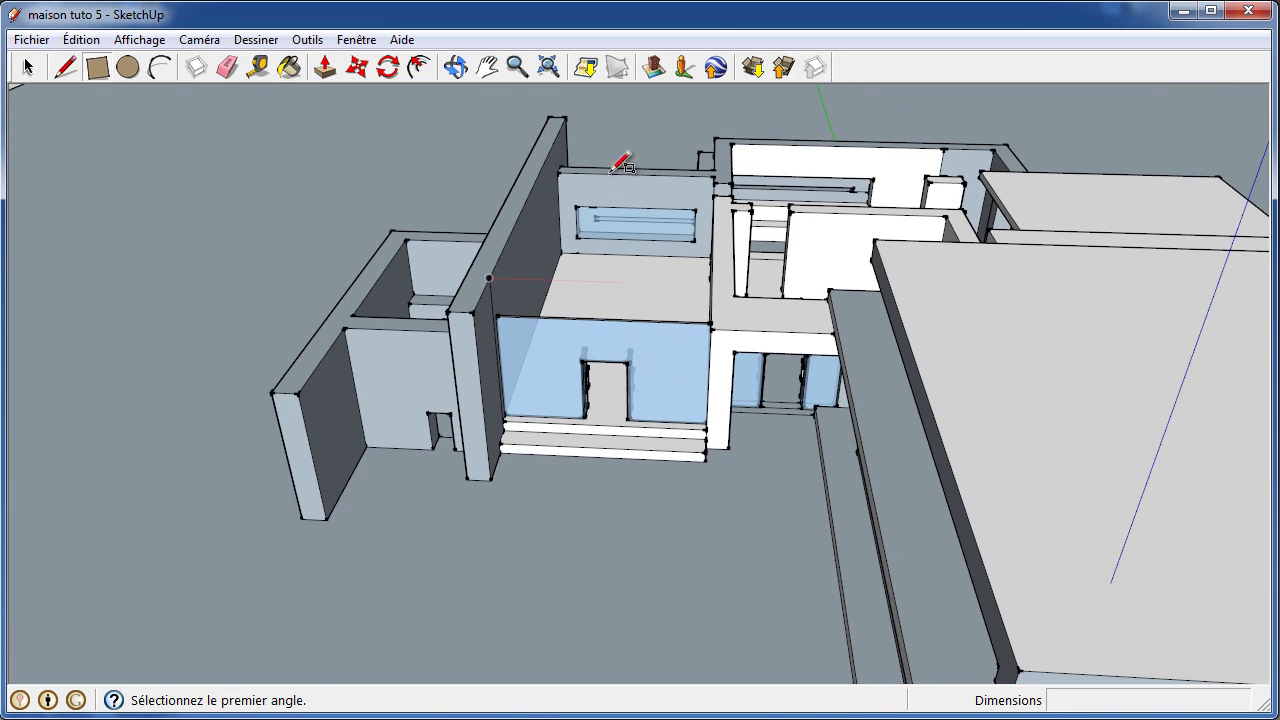
pyautogui.click(566, 117)
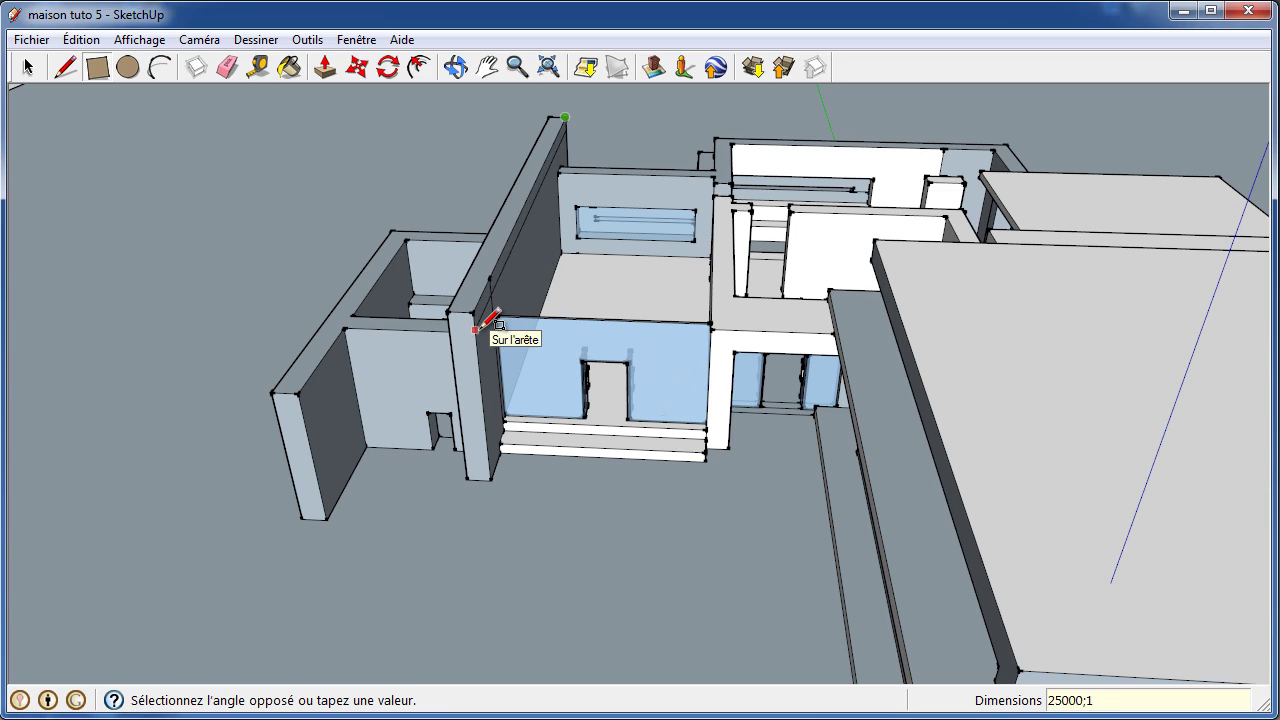
# - Enter 25000;1000 to finish the rectangle at 25000 by 1000 mm on the wall
pyautogui.write('000')
pyautogui.press('Return')
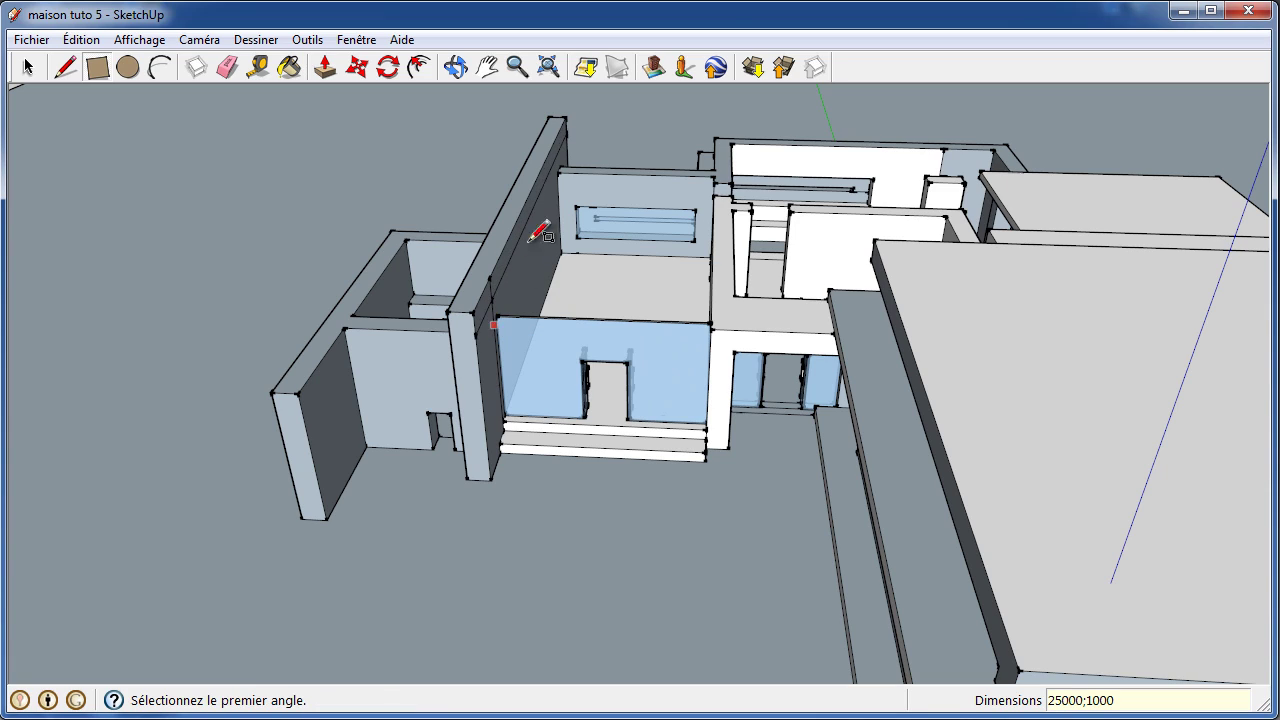
pyautogui.click(227, 67)
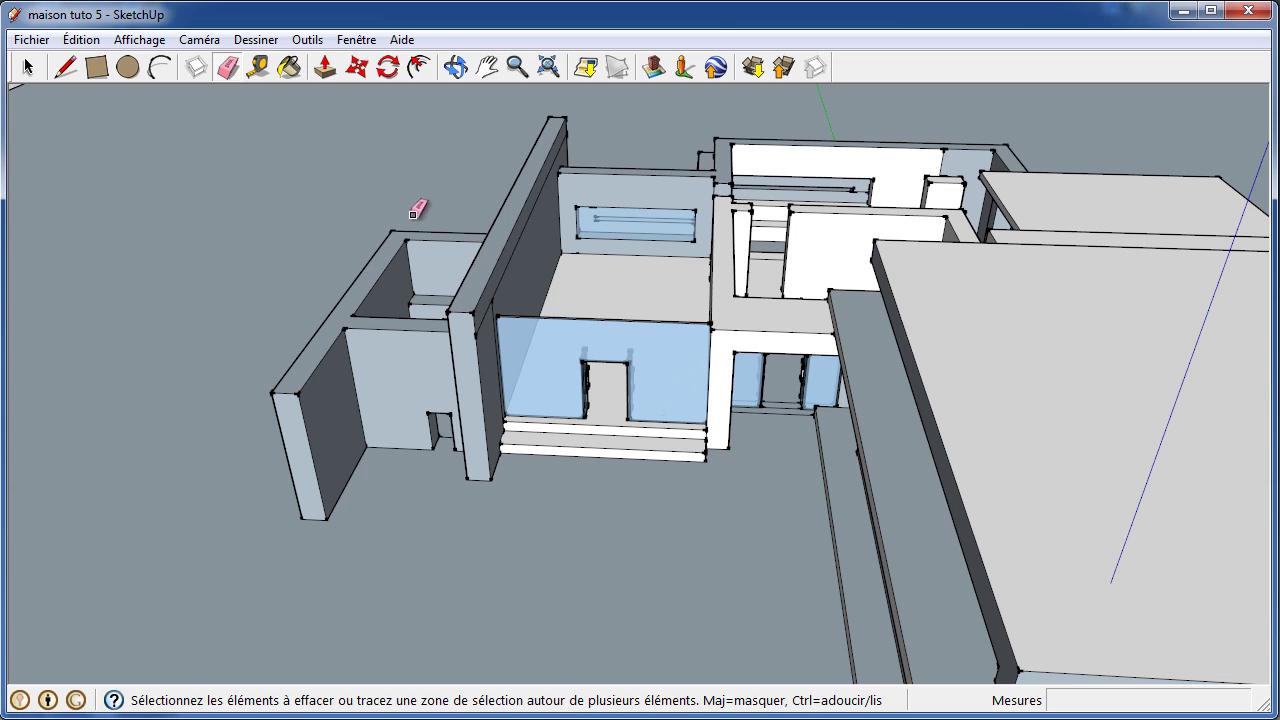
# - Pull the 25000 by 1000 mm strip out 13000 mm as a slab over the glazed room
pyautogui.click(324, 68)
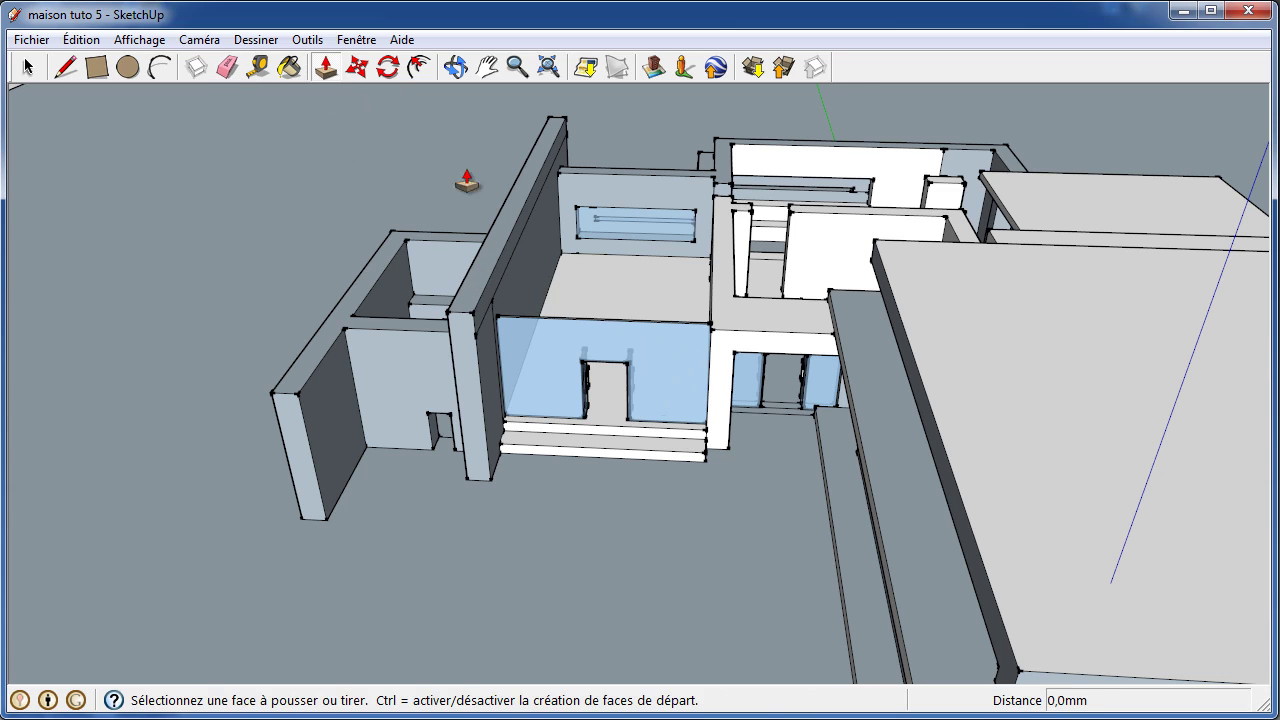
pyautogui.click(506, 268)
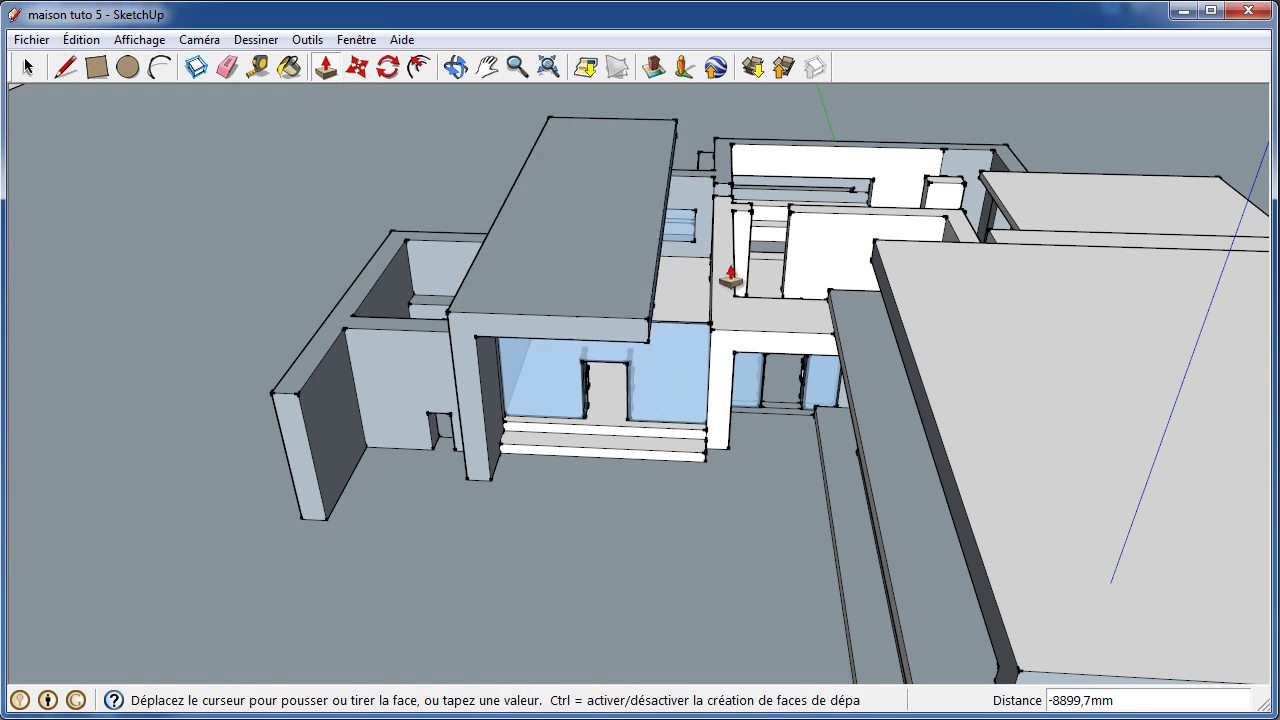
pyautogui.click(750, 280)
pyautogui.write('13000')
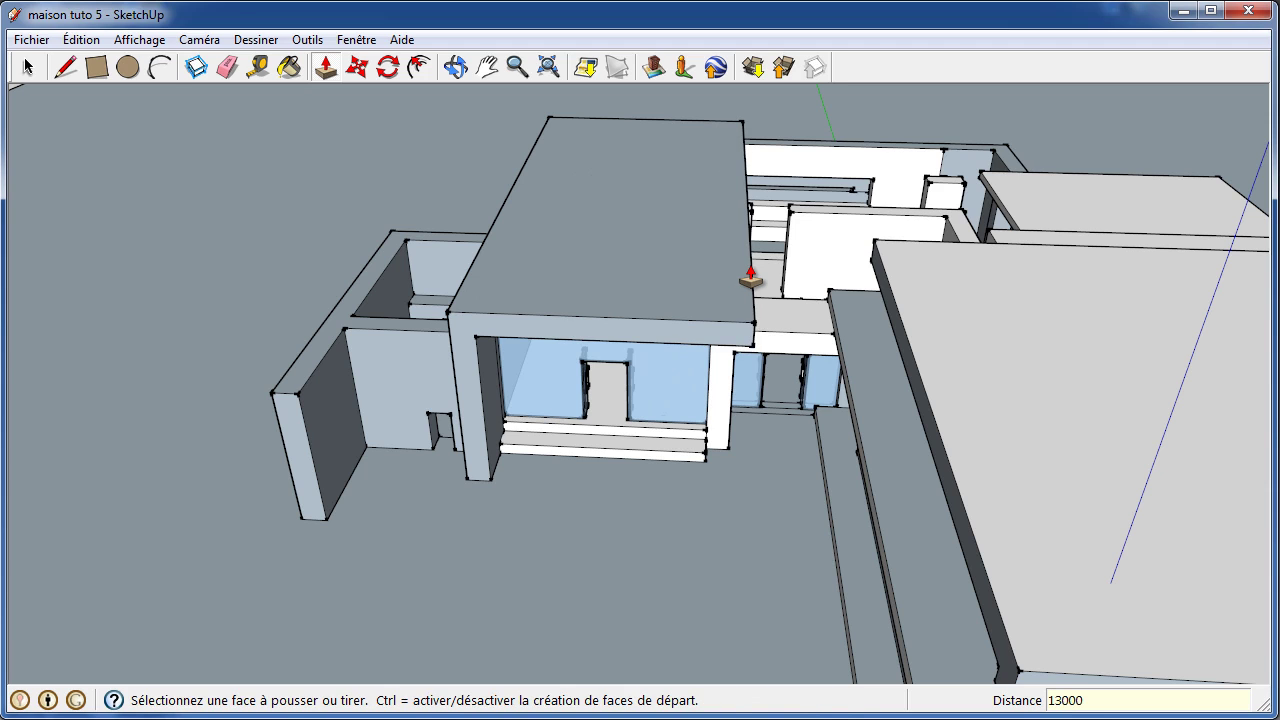
pyautogui.press('Return')
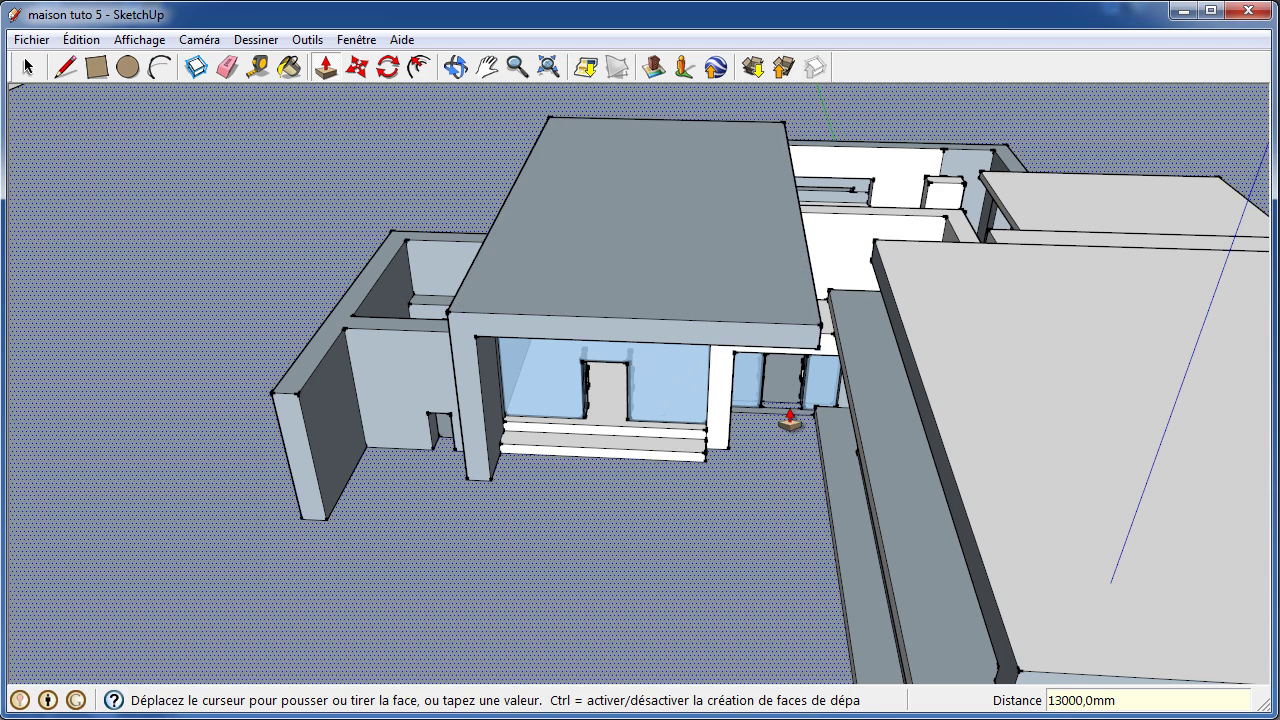
pyautogui.scroll(3, 846, 412)
pyautogui.scroll(2, 846, 388)
pyautogui.scroll(2, 823, 214)
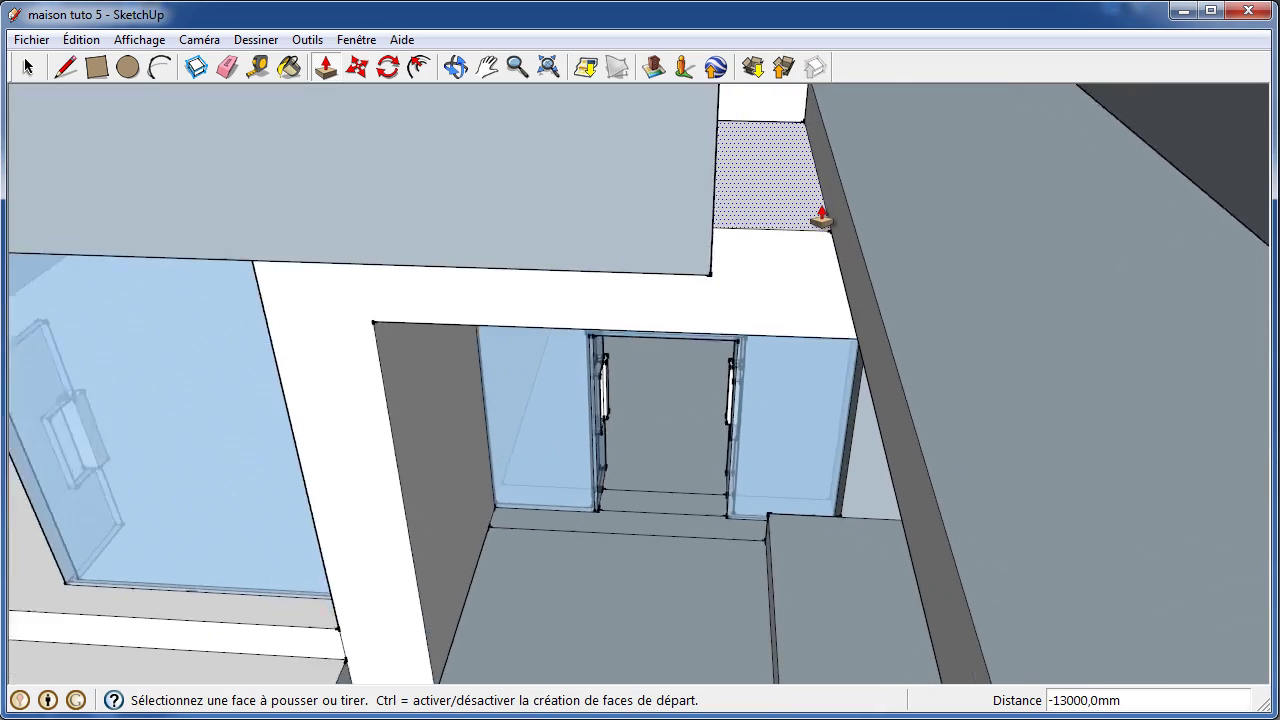
pyautogui.scroll(2, 823, 214)
pyautogui.scroll(-2, 822, 218)
pyautogui.scroll(-3, 822, 218)
pyautogui.scroll(-3, 823, 205)
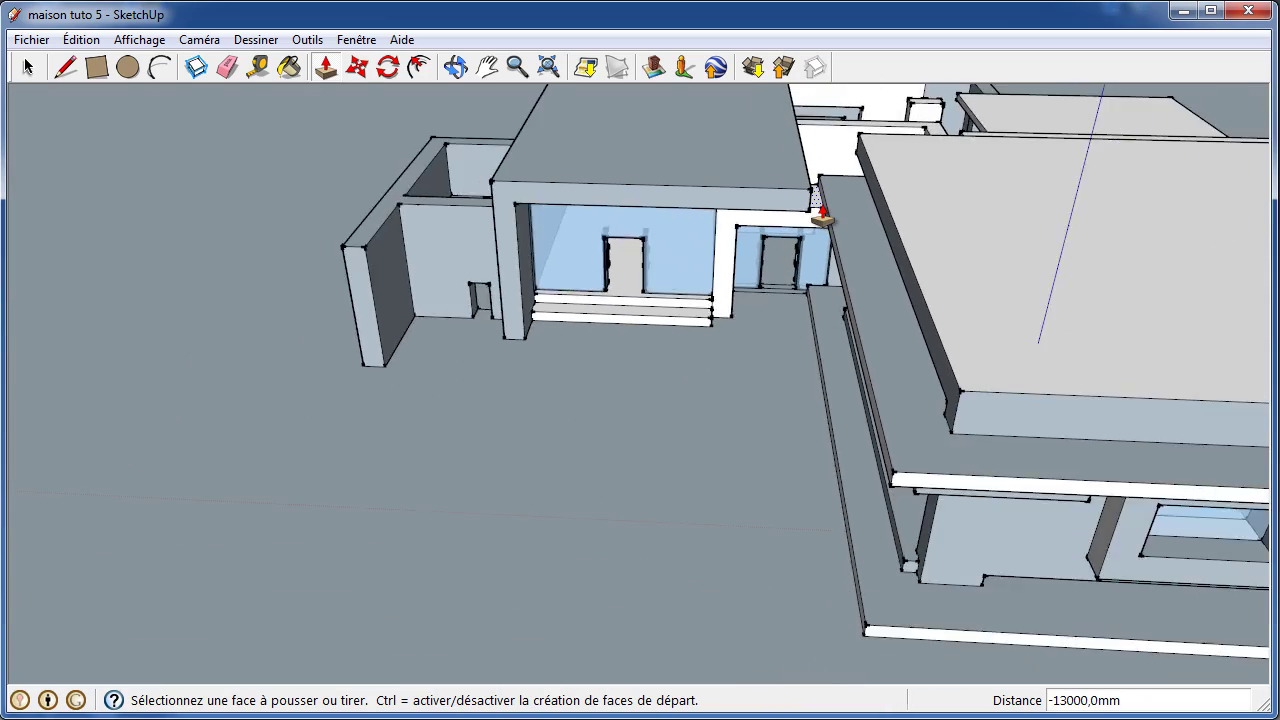
pyautogui.scroll(-2, 823, 205)
pyautogui.click(455, 67)
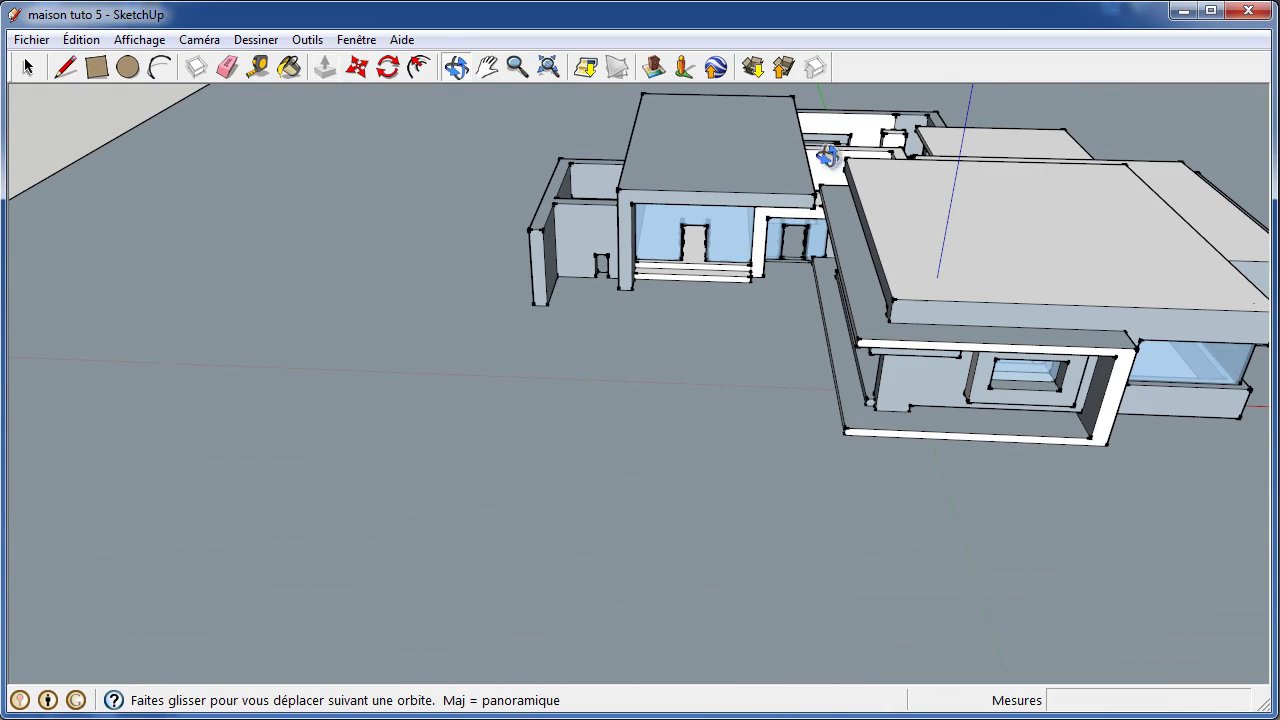
pyautogui.moveTo(830, 157)
pyautogui.mouseDown()
pyautogui.moveTo(686, 257)
pyautogui.moveTo(546, 223)
pyautogui.moveTo(736, 343)
pyautogui.moveTo(571, 266)
pyautogui.mouseUp()
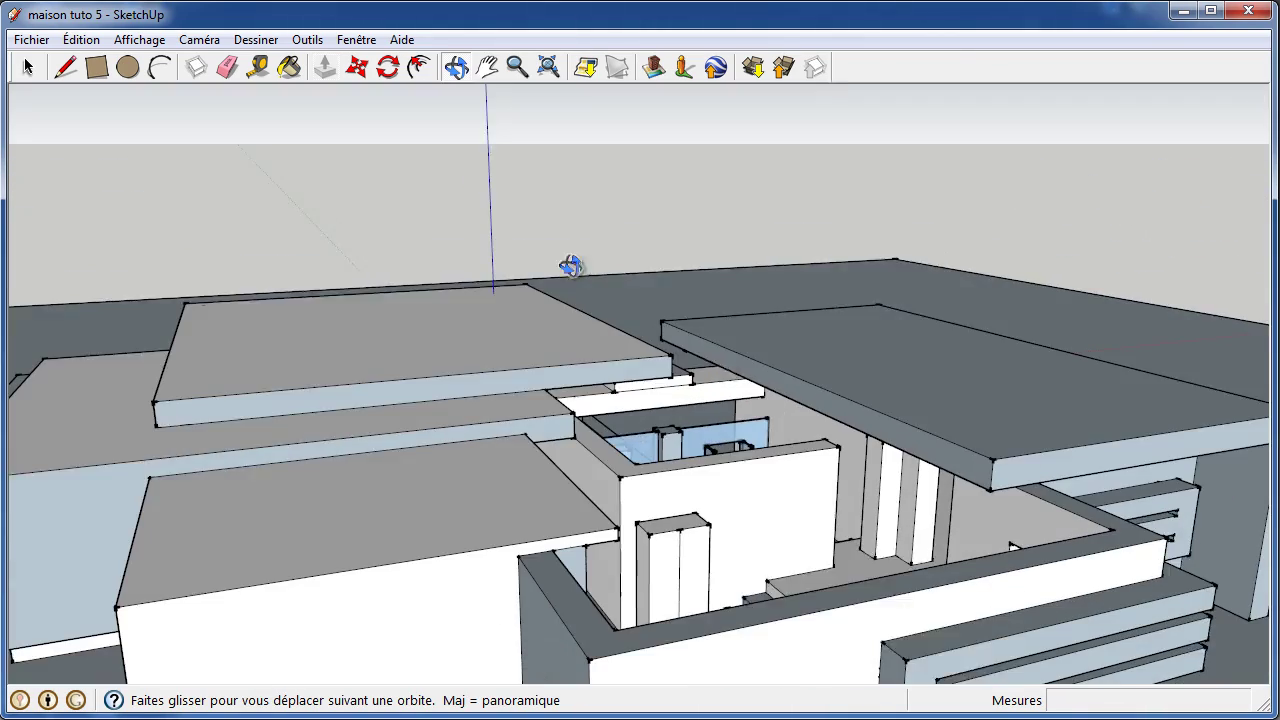
pyautogui.moveTo(834, 466)
pyautogui.mouseDown()
pyautogui.moveTo(680, 437)
pyautogui.moveTo(697, 420)
pyautogui.moveTo(787, 461)
pyautogui.mouseUp()
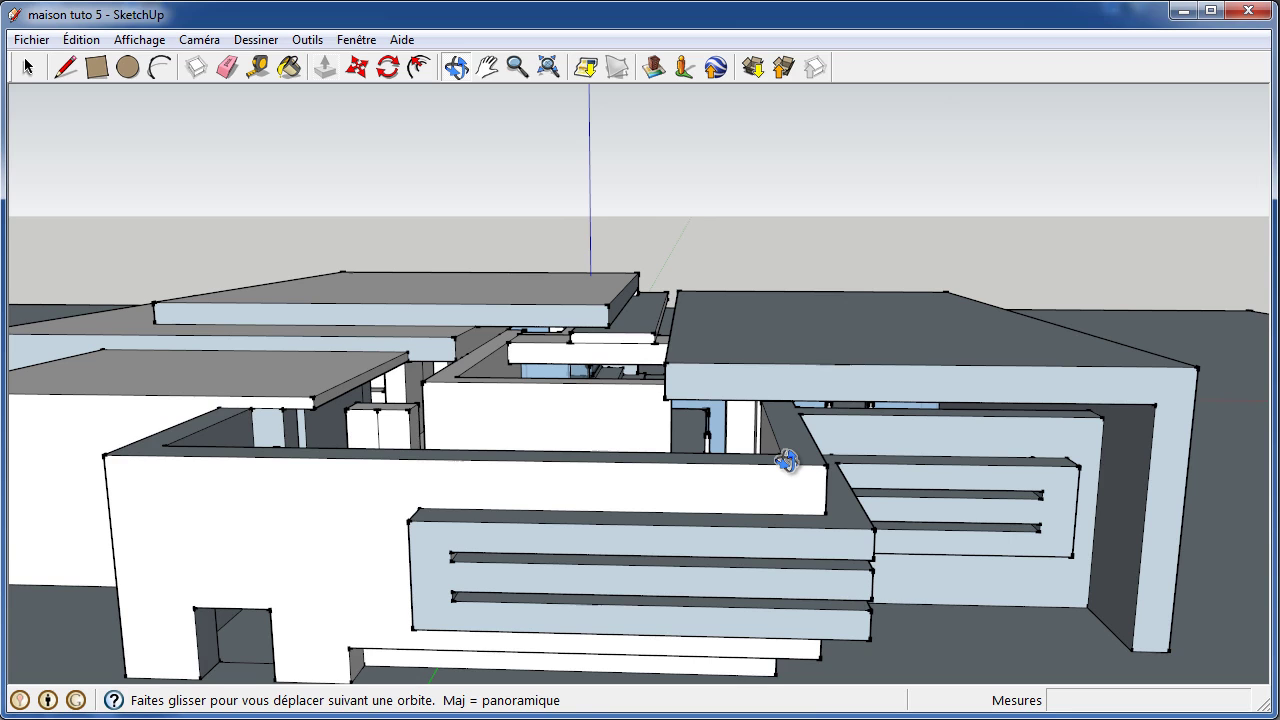
pyautogui.moveTo(787, 461)
pyautogui.mouseDown()
pyautogui.moveTo(537, 457)
pyautogui.moveTo(731, 486)
pyautogui.moveTo(837, 477)
pyautogui.moveTo(800, 482)
pyautogui.mouseUp()
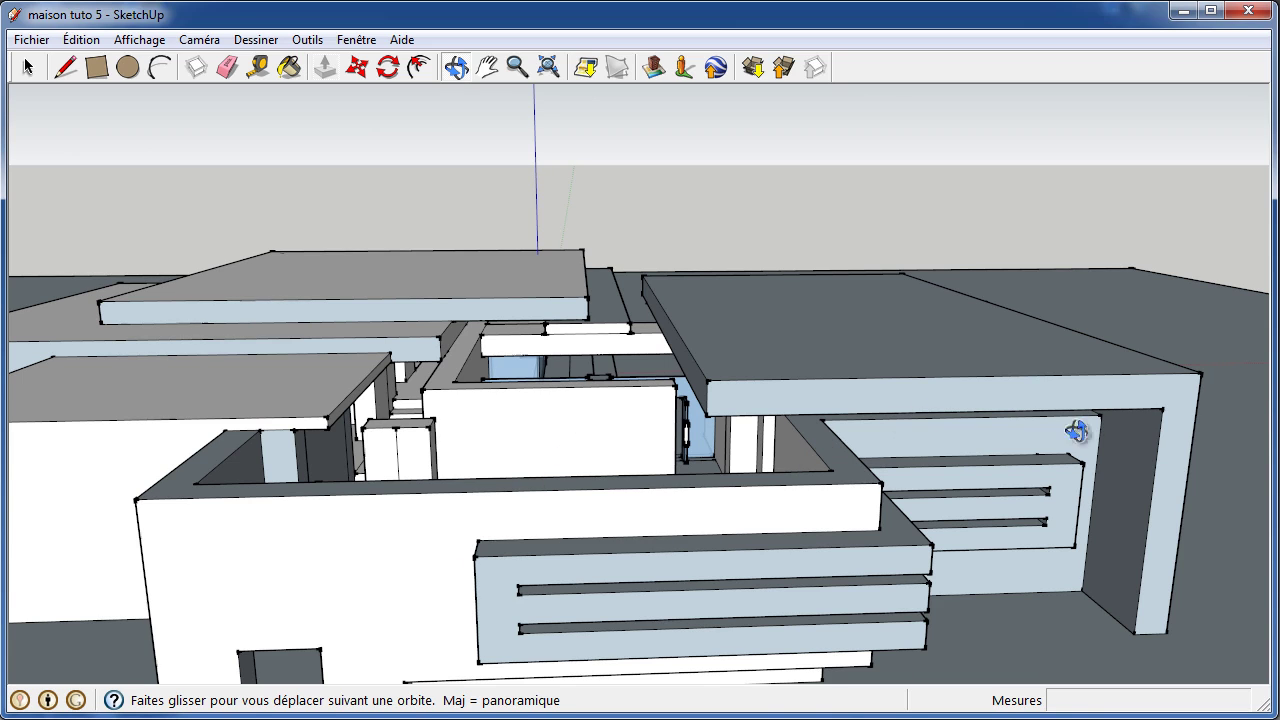
pyautogui.moveTo(1063, 529); pyautogui.dragTo(920, 537)
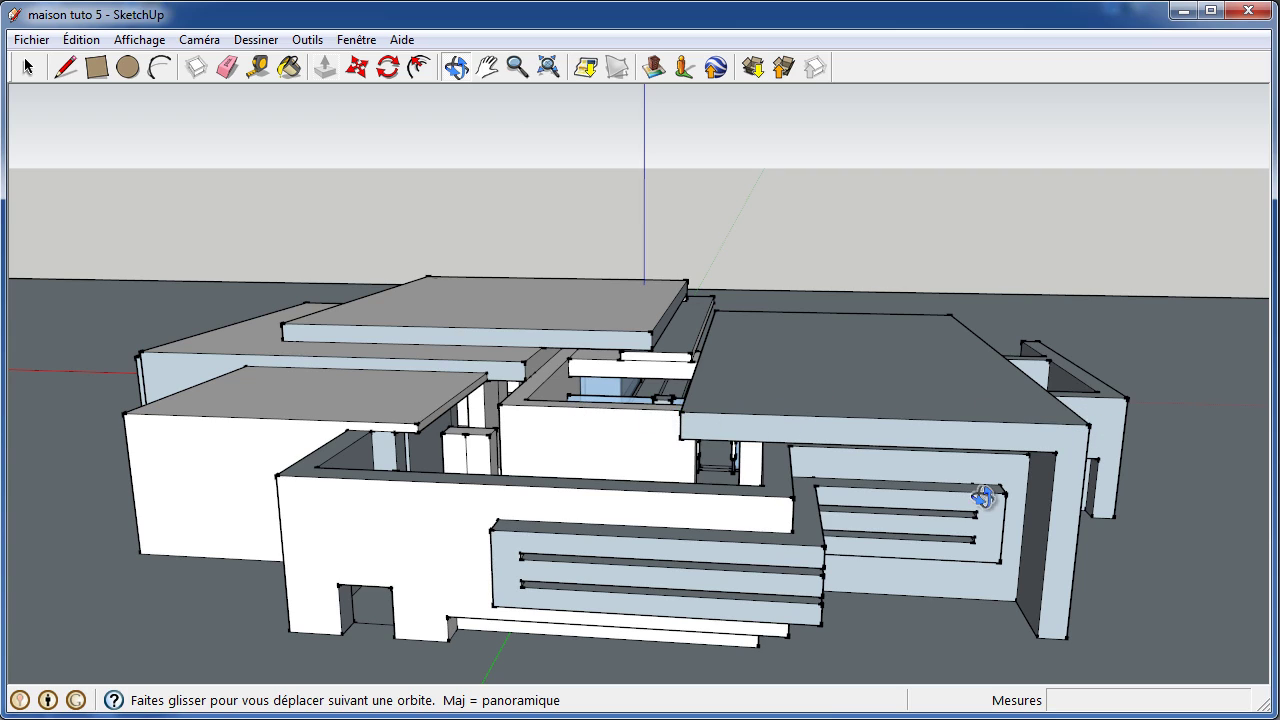
pyautogui.moveTo(980, 491); pyautogui.dragTo(1092, 459)
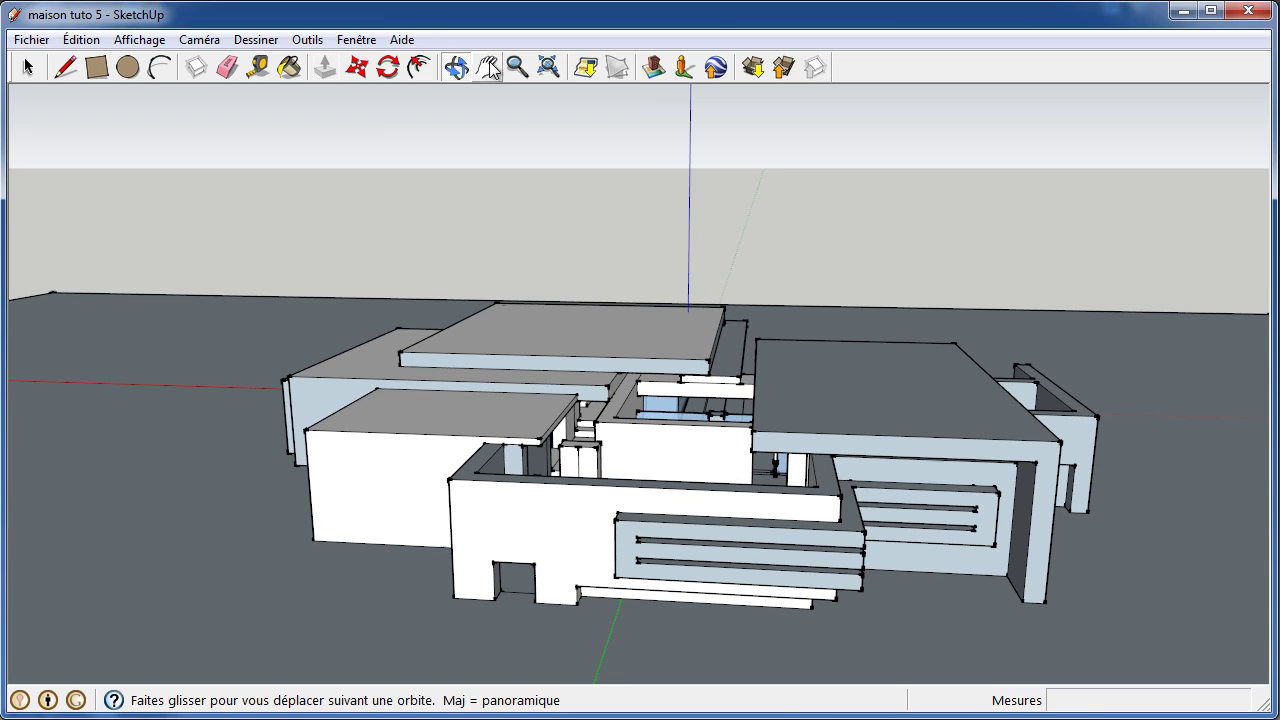
pyautogui.moveTo(1100, 400)
pyautogui.mouseDown()
pyautogui.moveTo(703, 457)
pyautogui.moveTo(748, 384)
pyautogui.moveTo(794, 437)
pyautogui.moveTo(457, 471)
pyautogui.mouseUp()
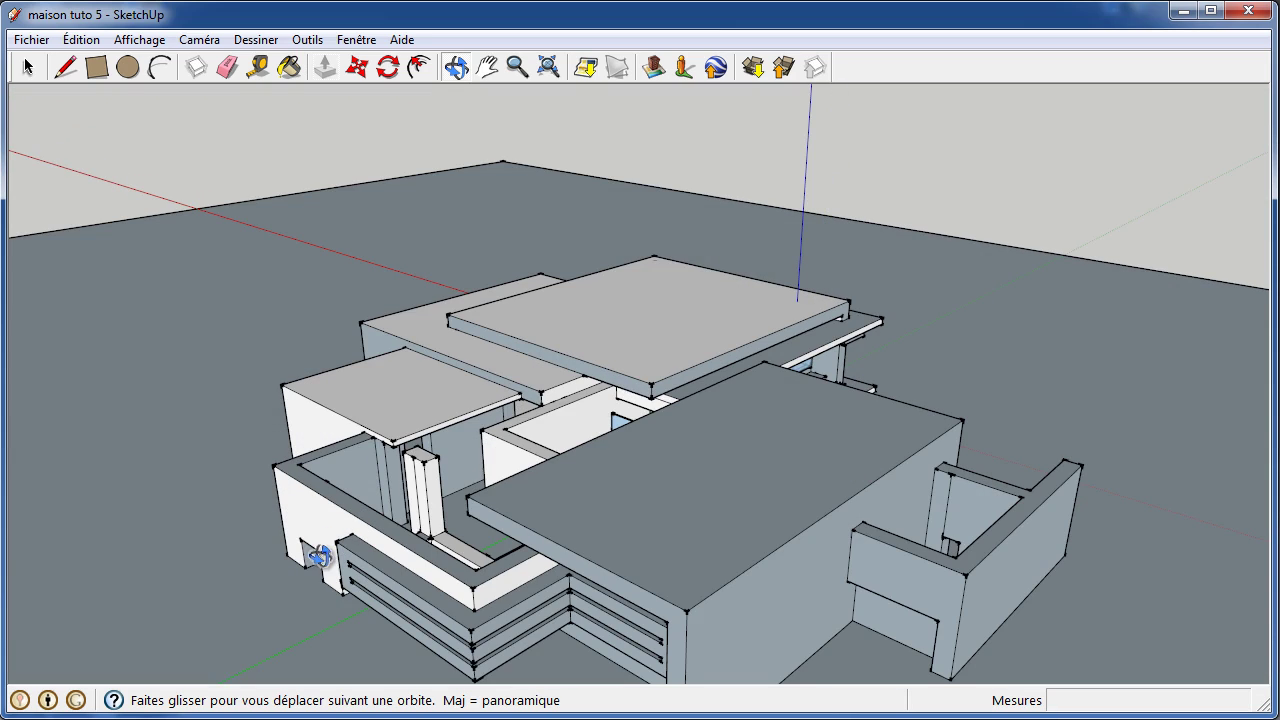
pyautogui.moveTo(389, 490)
pyautogui.mouseDown()
pyautogui.moveTo(466, 505)
pyautogui.moveTo(591, 443)
pyautogui.moveTo(609, 414)
pyautogui.moveTo(651, 409)
pyautogui.moveTo(691, 371)
pyautogui.moveTo(640, 486)
pyautogui.moveTo(491, 555)
pyautogui.mouseUp()
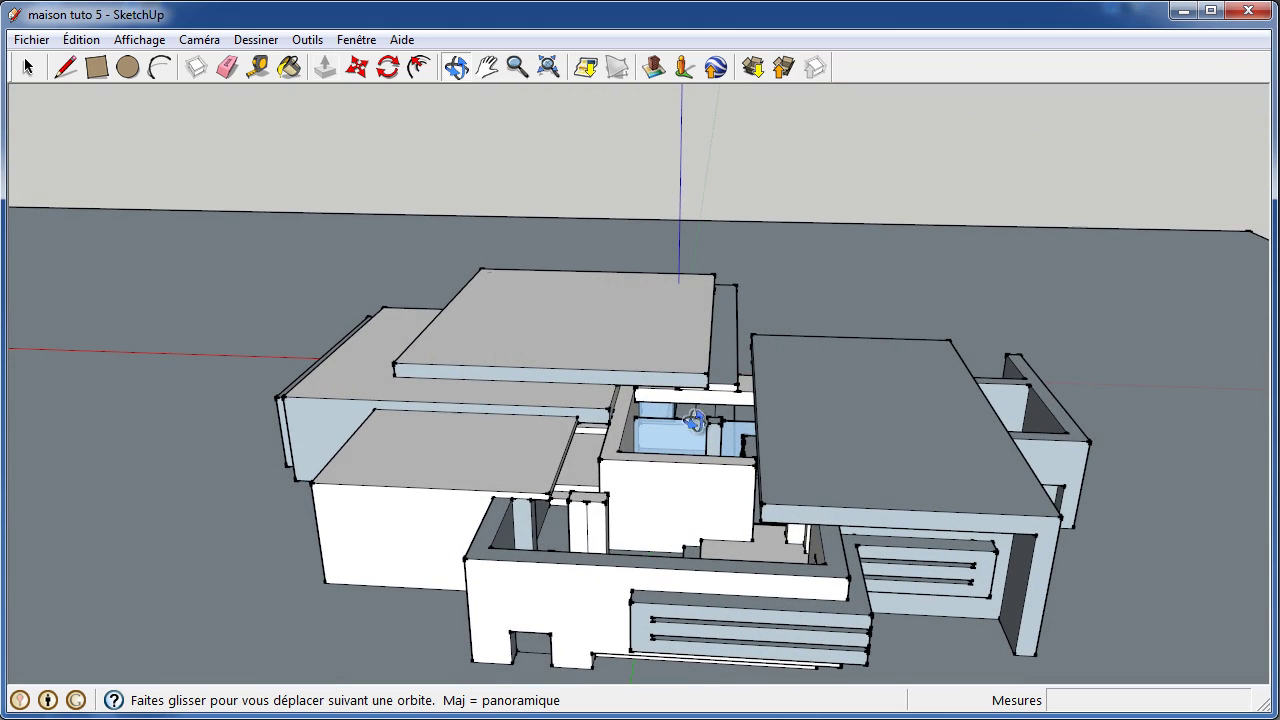
pyautogui.scroll(3, 705, 421)
pyautogui.scroll(3, 710, 420)
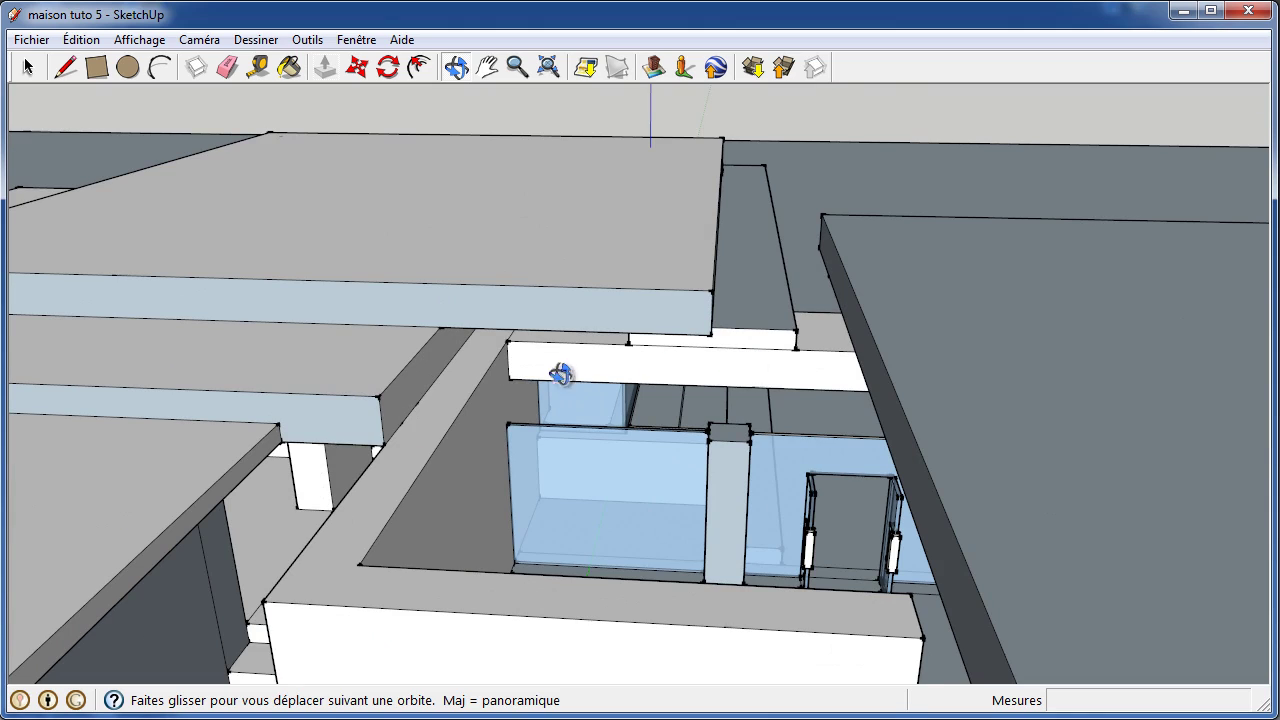
pyautogui.scroll(-2, 580, 463)
pyautogui.scroll(-1, 510, 465)
pyautogui.scroll(-1, 486, 514)
pyautogui.scroll(-1, 520, 503)
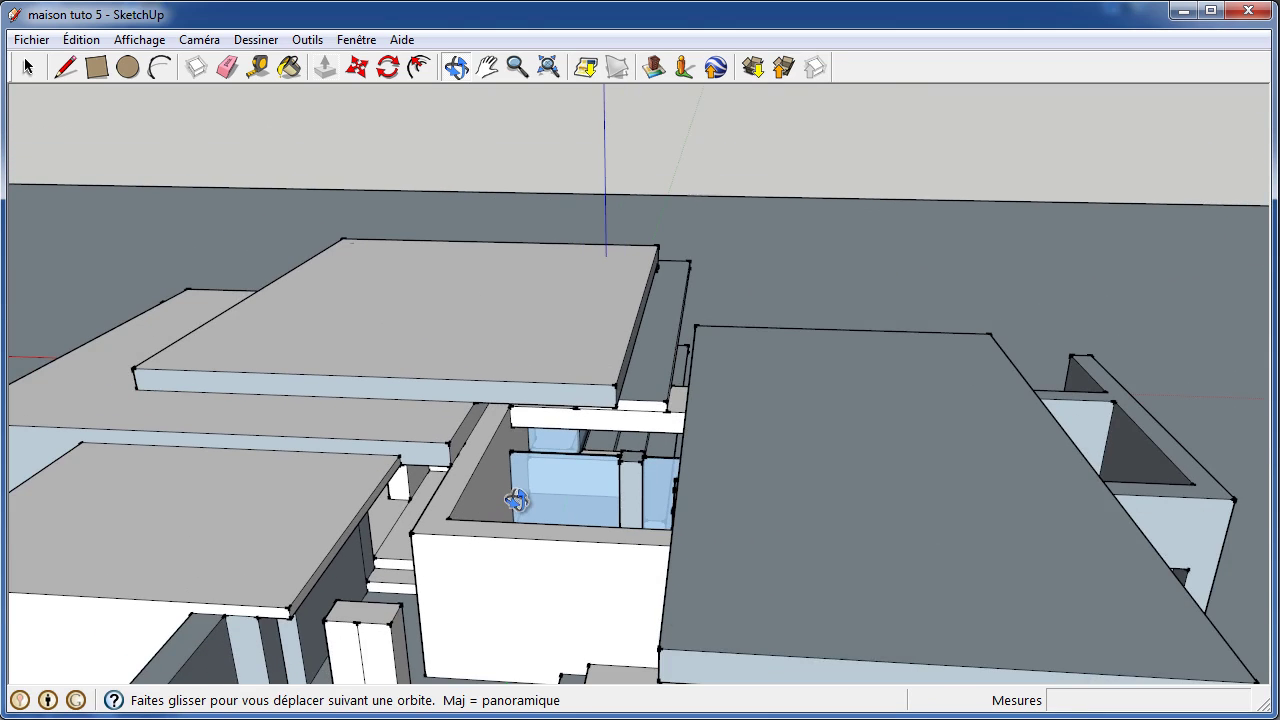
pyautogui.scroll(-2, 523, 503)
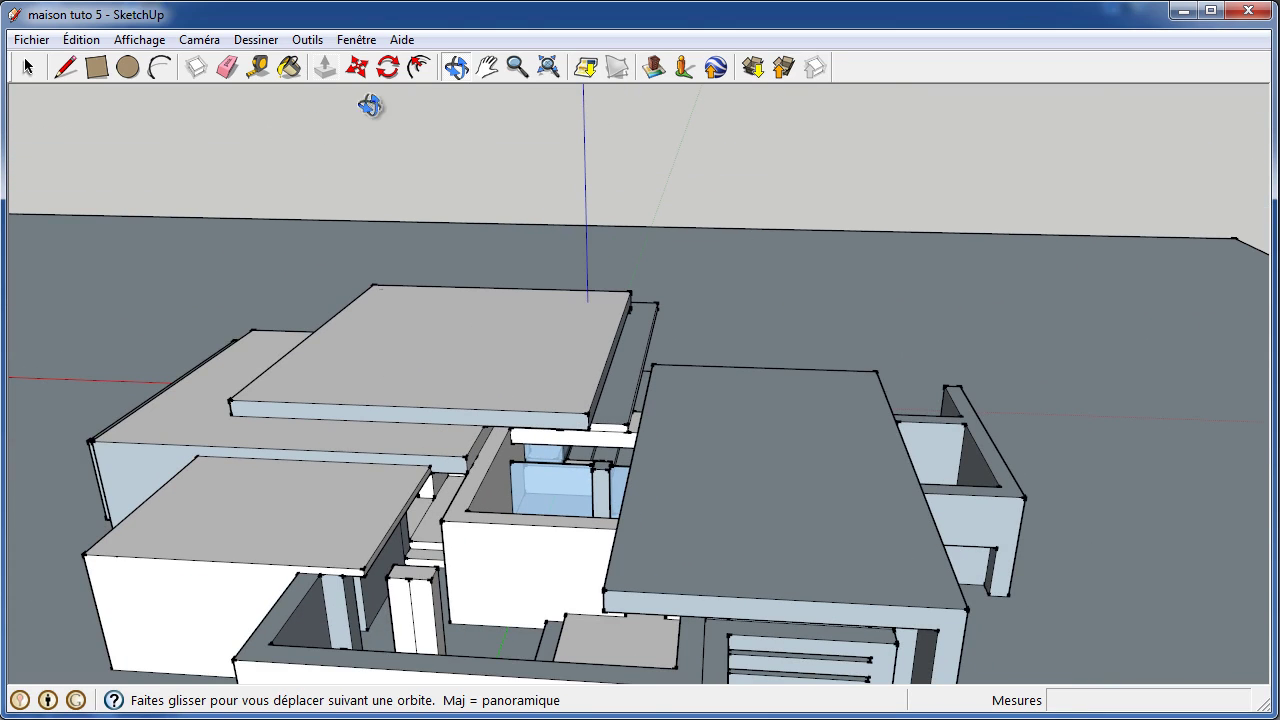
pyautogui.click(325, 68)
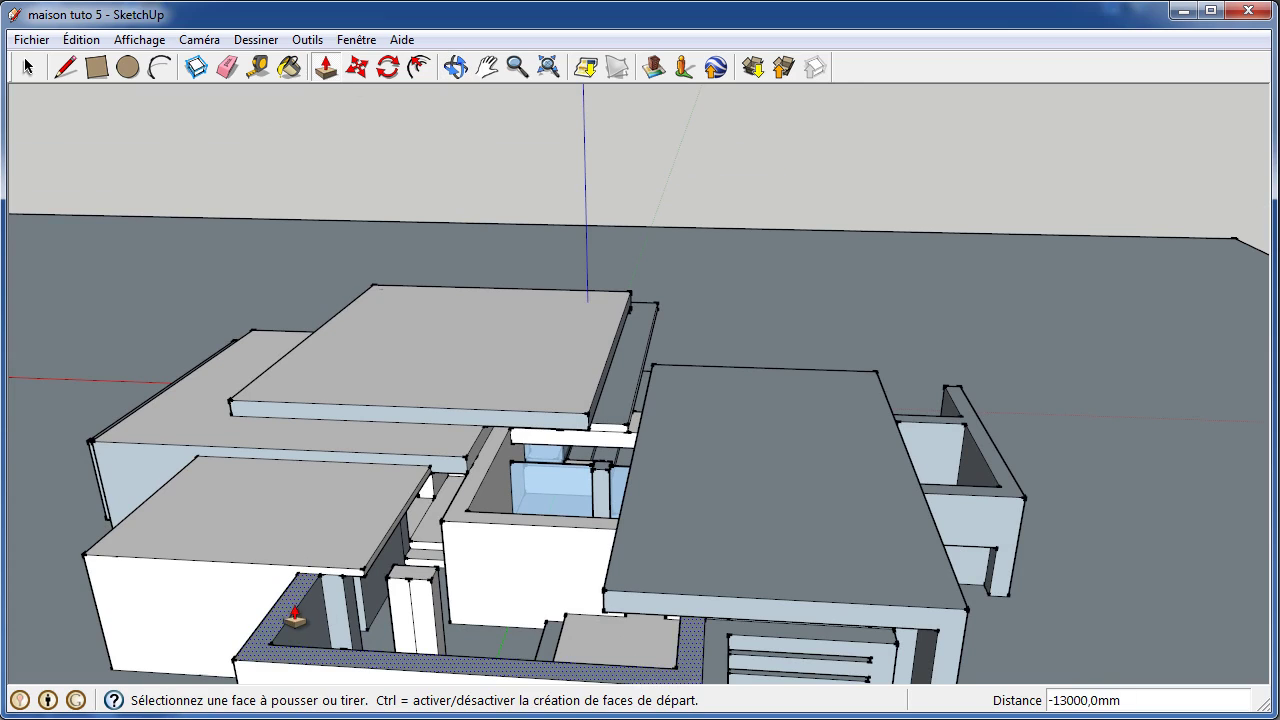
pyautogui.click(62, 68)
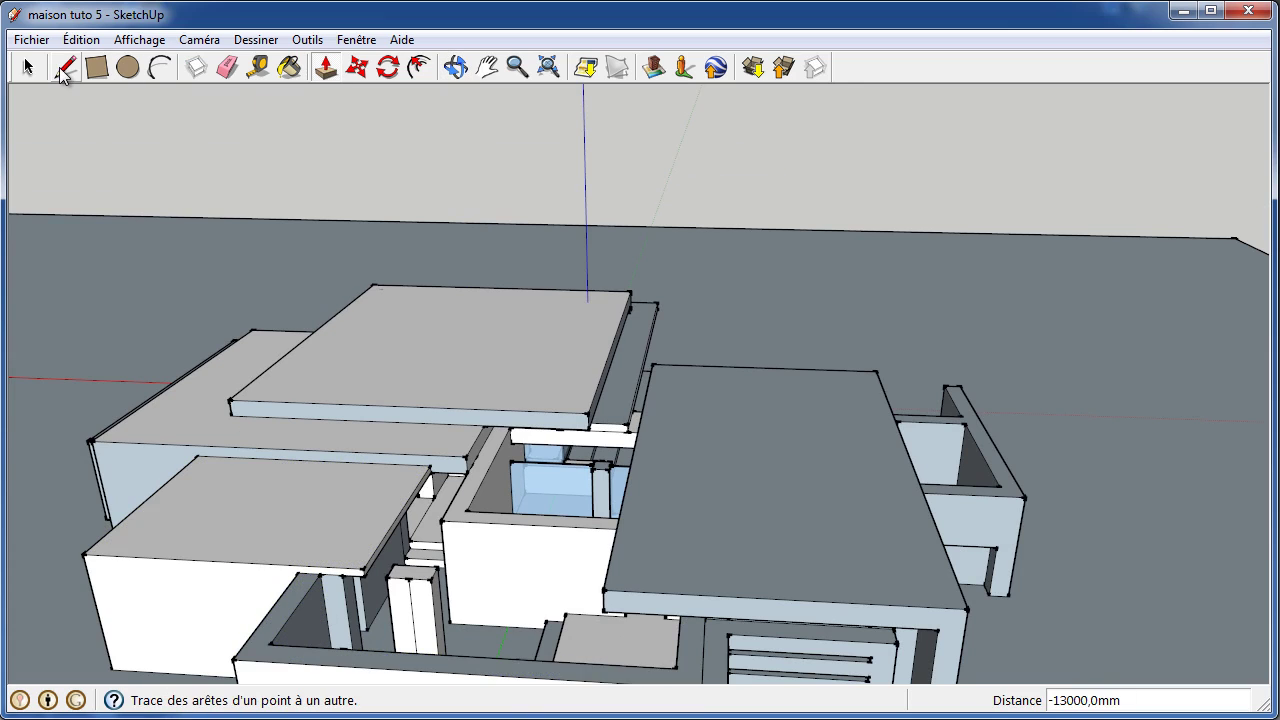
pyautogui.click(68, 70)
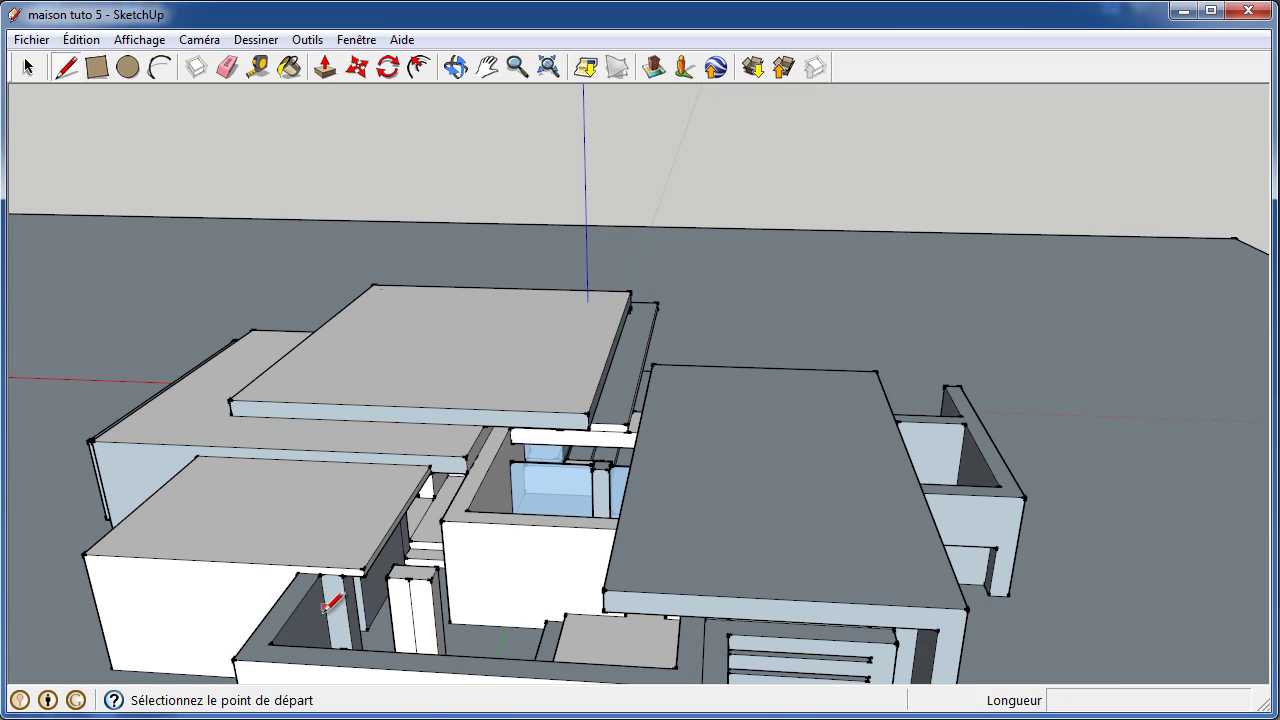
pyautogui.scroll(2, 325, 597)
pyautogui.click(317, 551)
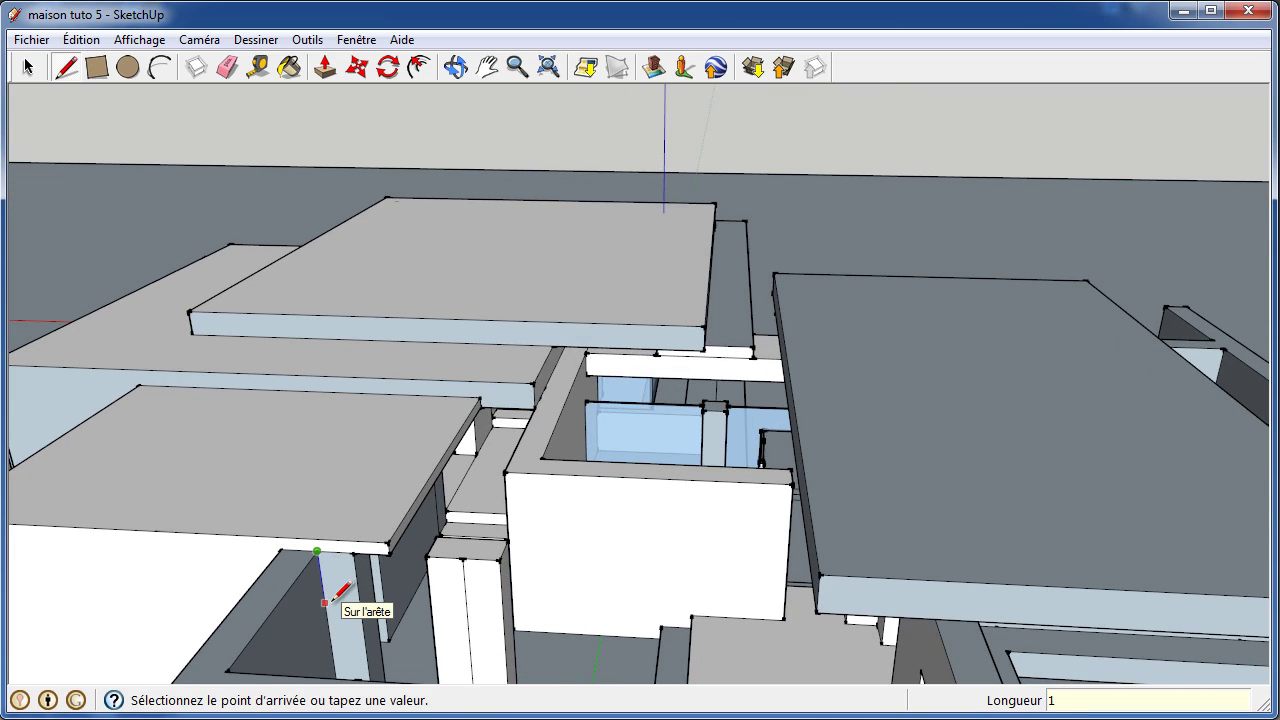
pyautogui.press('Escape')
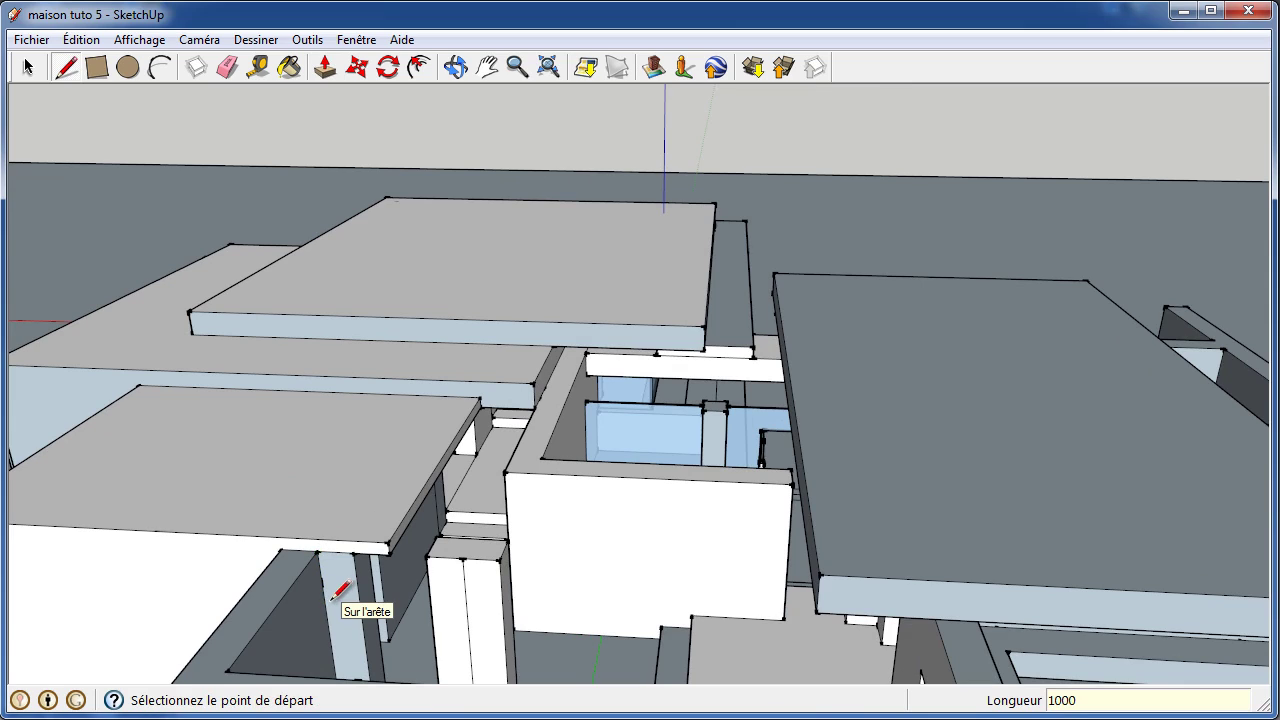
pyautogui.click(321, 582)
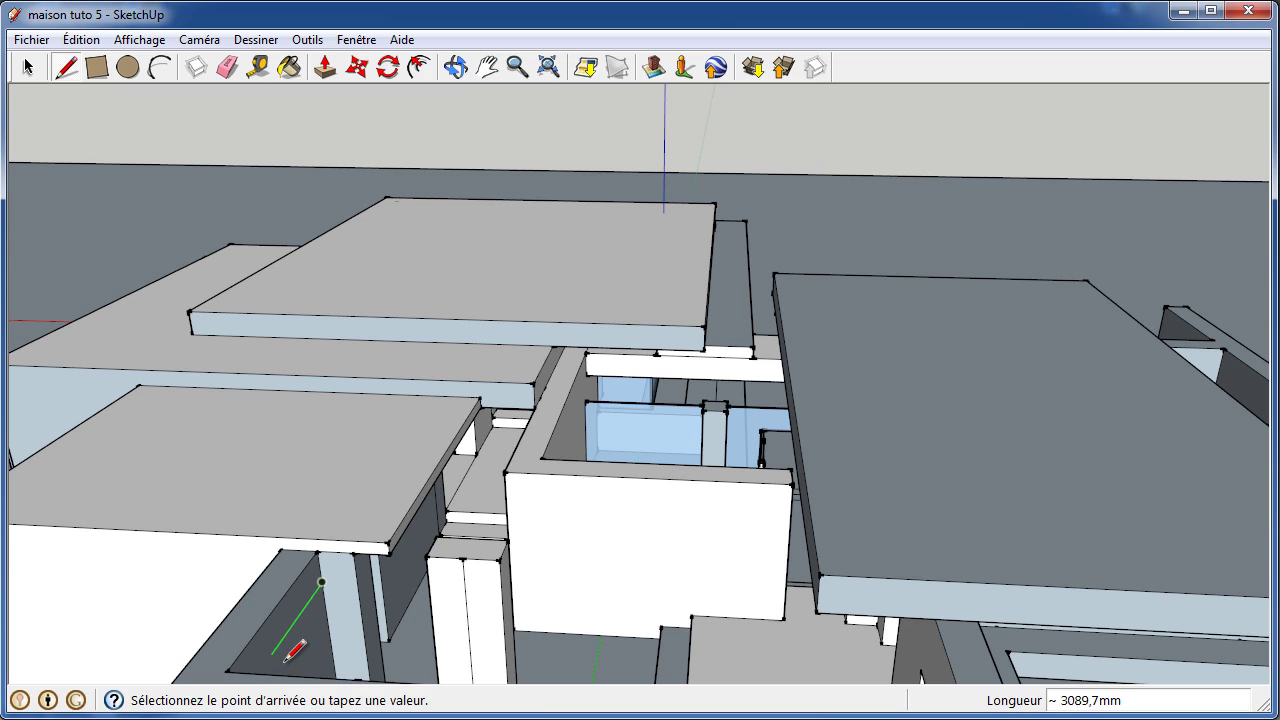
pyautogui.write('5000')
pyautogui.press('Return')
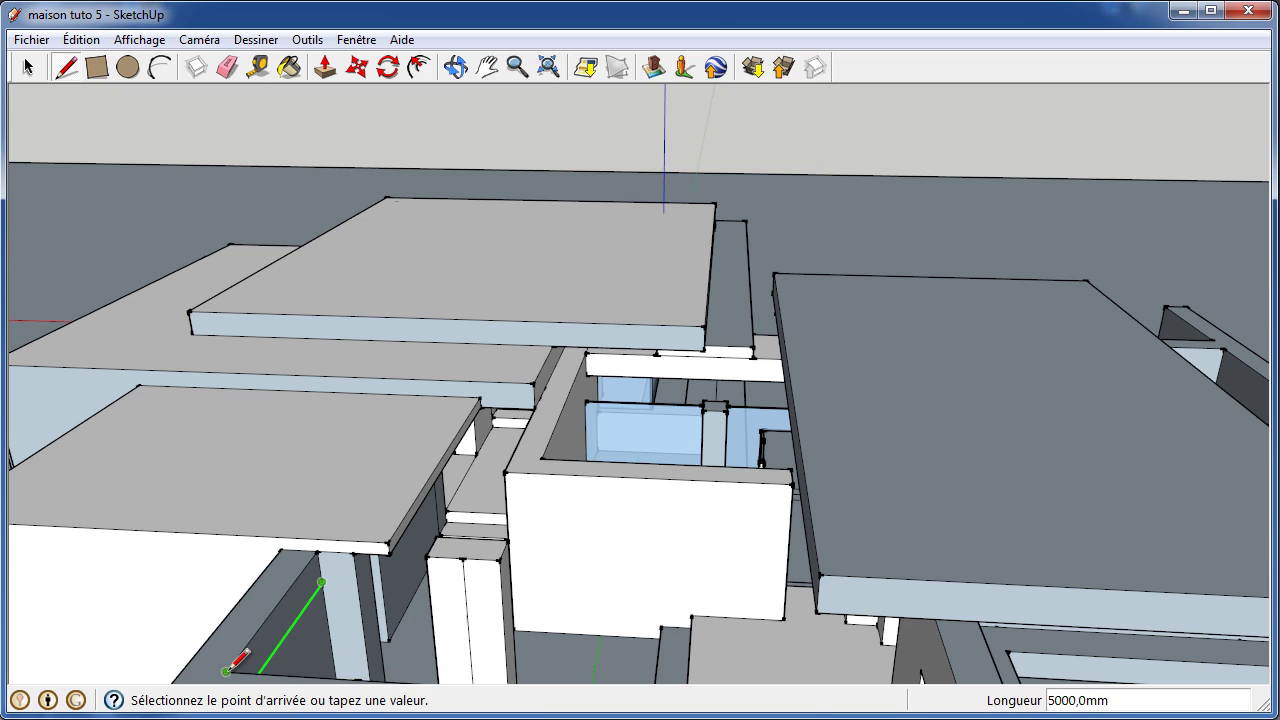
pyautogui.press('Escape')
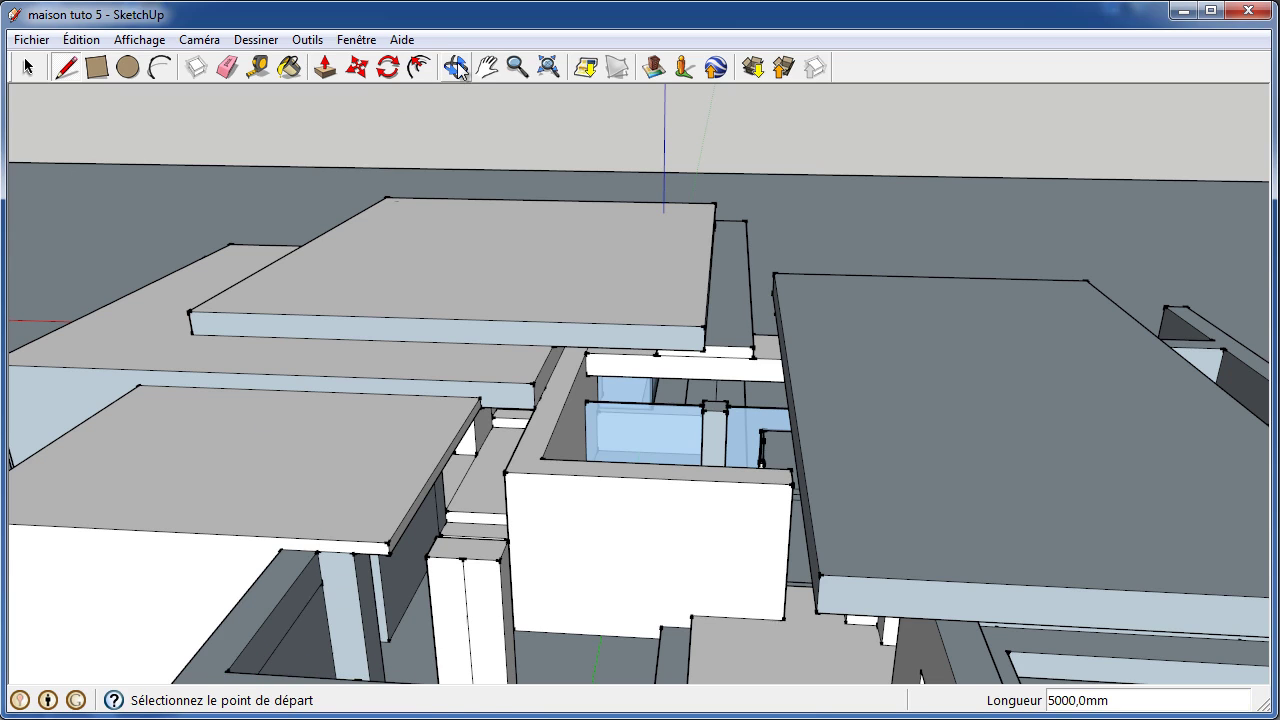
pyautogui.click(456, 67)
# - Erase the vertical edge splitting the inner courtyard wall face
pyautogui.moveTo(414, 369)
pyautogui.mouseDown()
pyautogui.moveTo(63, 426)
pyautogui.moveTo(411, 474)
pyautogui.moveTo(227, 357)
pyautogui.moveTo(214, 266)
pyautogui.moveTo(251, 243)
pyautogui.moveTo(226, 134)
pyautogui.moveTo(220, 180)
pyautogui.moveTo(289, 250)
pyautogui.mouseUp()
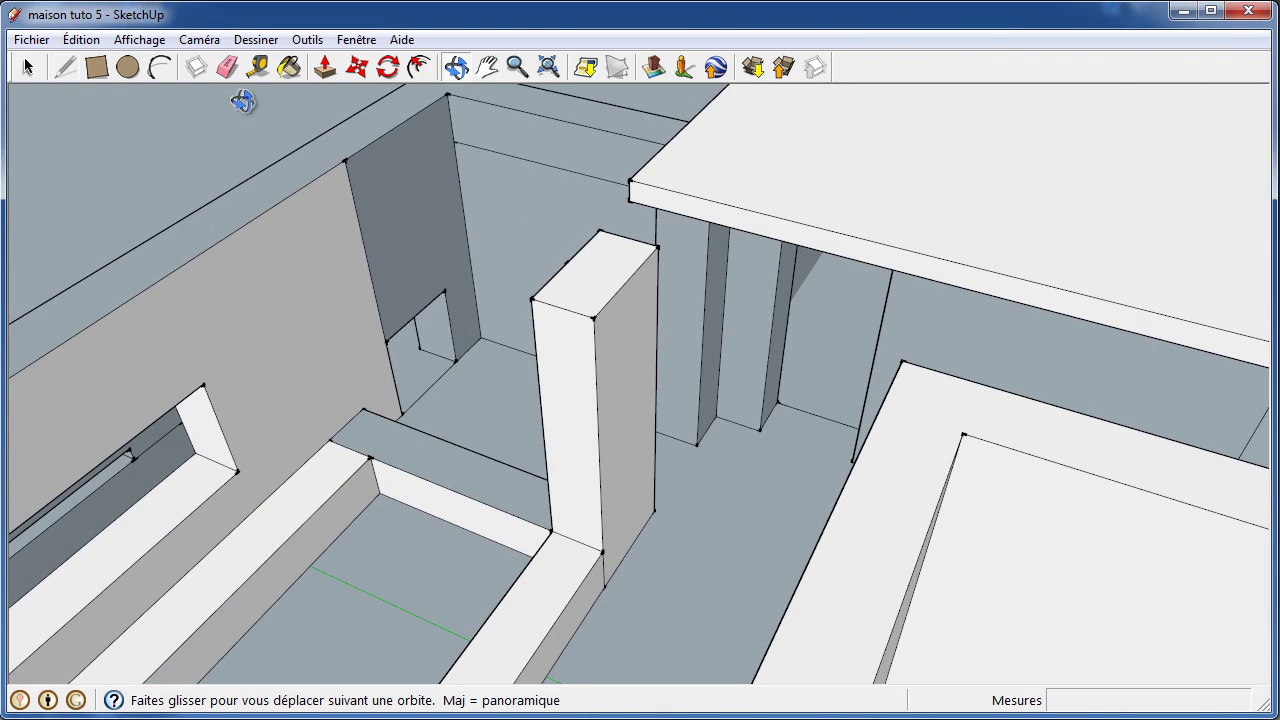
pyautogui.click(230, 67)
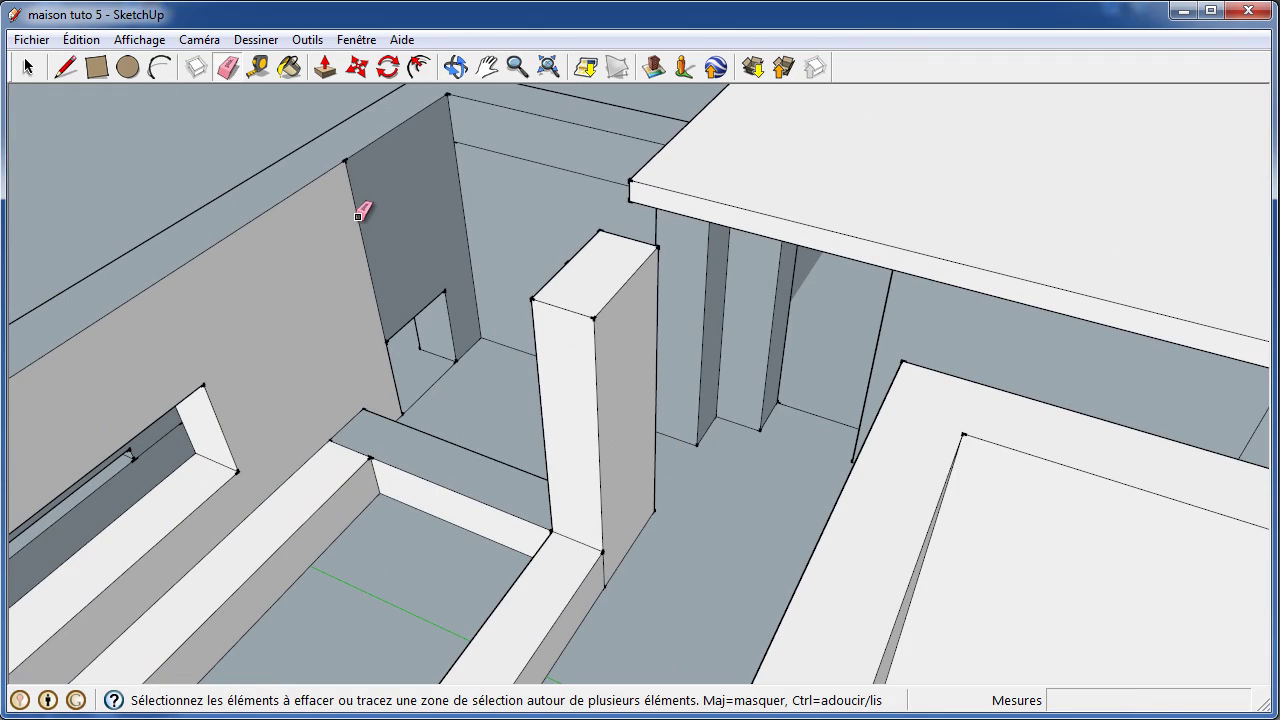
pyautogui.click(358, 216)
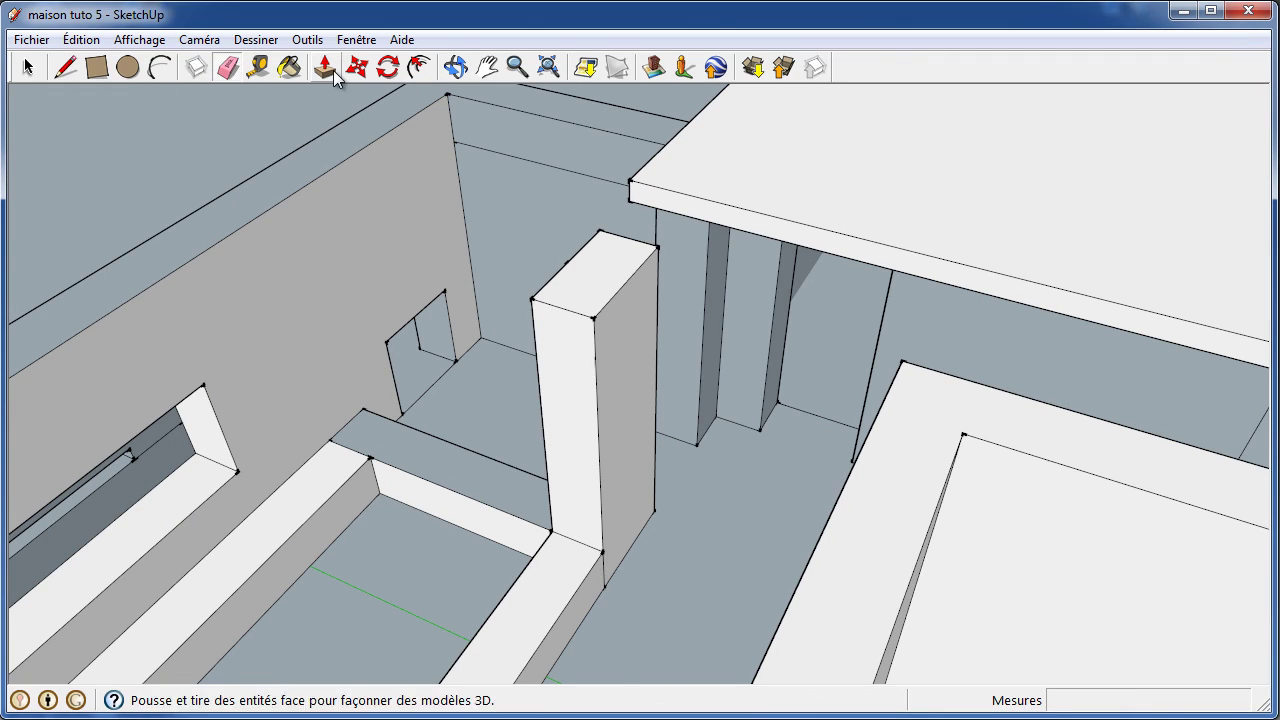
# - Start a line at the wall's top corner, then orbit back out over the house
pyautogui.click(66, 67)
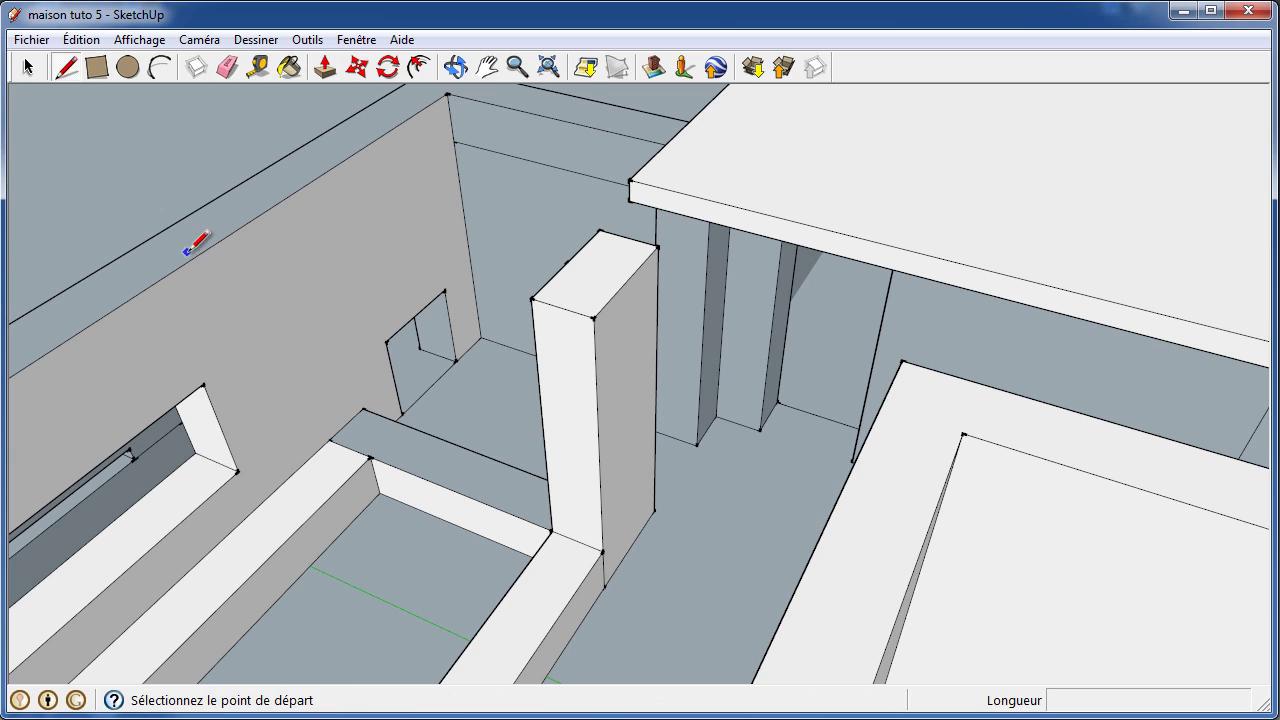
pyautogui.scroll(-1, 240, 225)
pyautogui.scroll(-1, 330, 195)
pyautogui.click(397, 165)
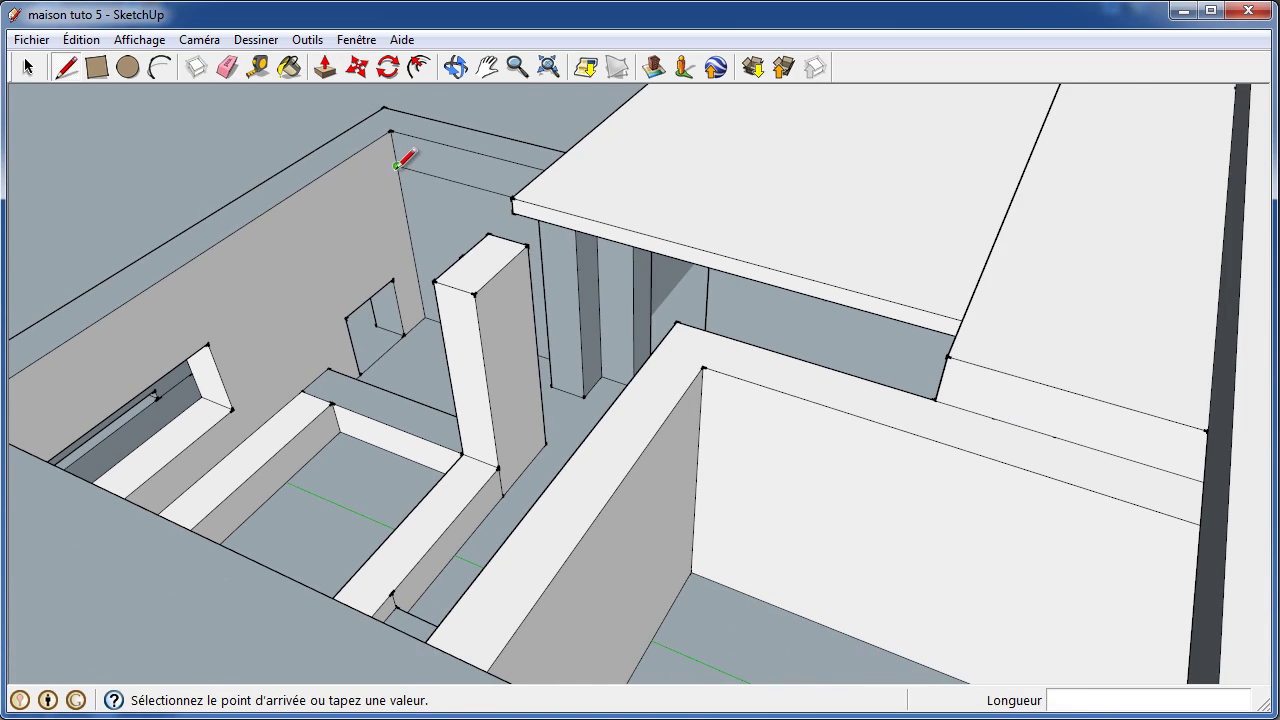
pyautogui.scroll(-2, 285, 238)
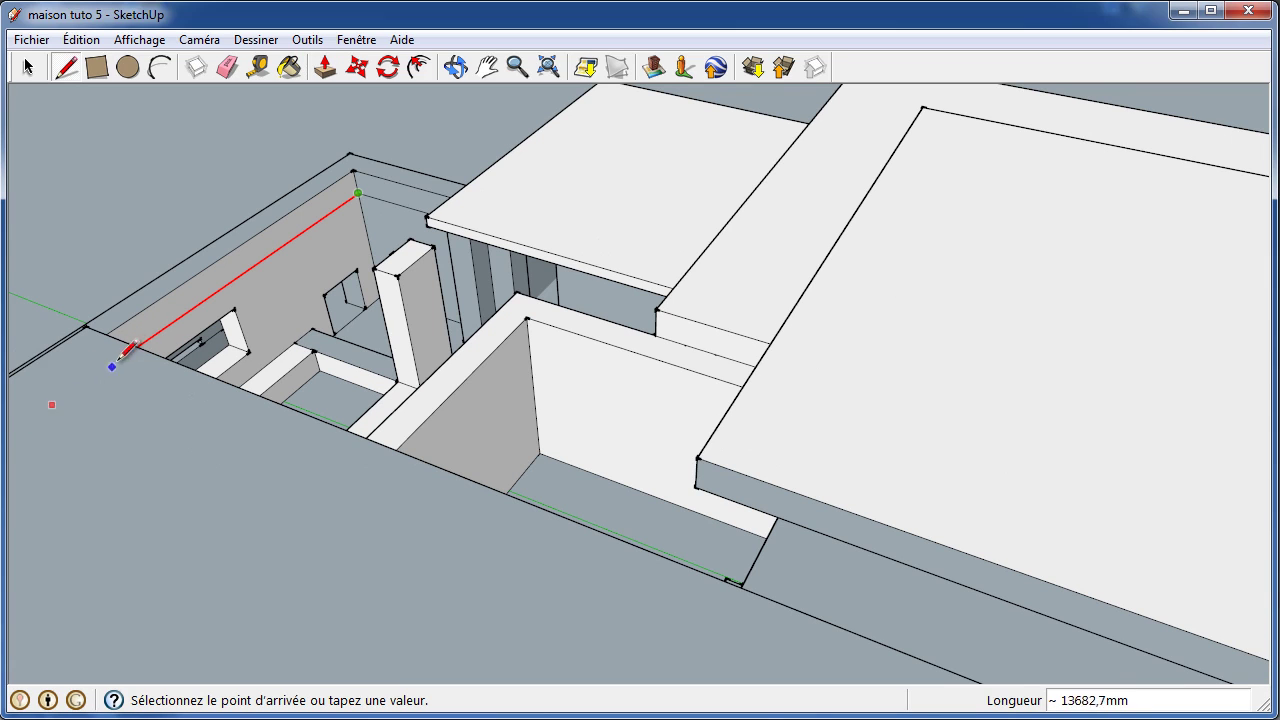
pyautogui.scroll(-1, 150, 330)
pyautogui.scroll(-2, 225, 320)
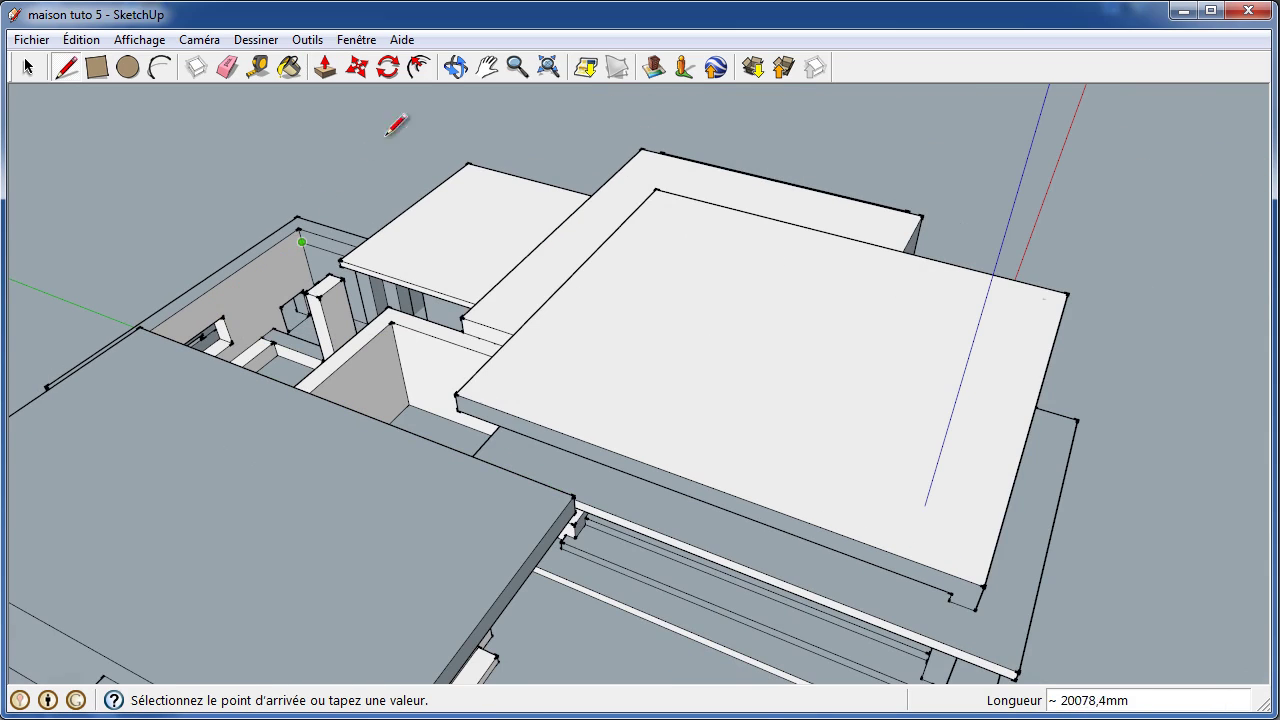
pyautogui.click(456, 66)
pyautogui.moveTo(451, 131)
pyautogui.mouseDown()
pyautogui.moveTo(149, 400)
pyautogui.moveTo(449, 206)
pyautogui.moveTo(506, 280)
pyautogui.moveTo(520, 126)
pyautogui.moveTo(577, 329)
pyautogui.mouseUp()
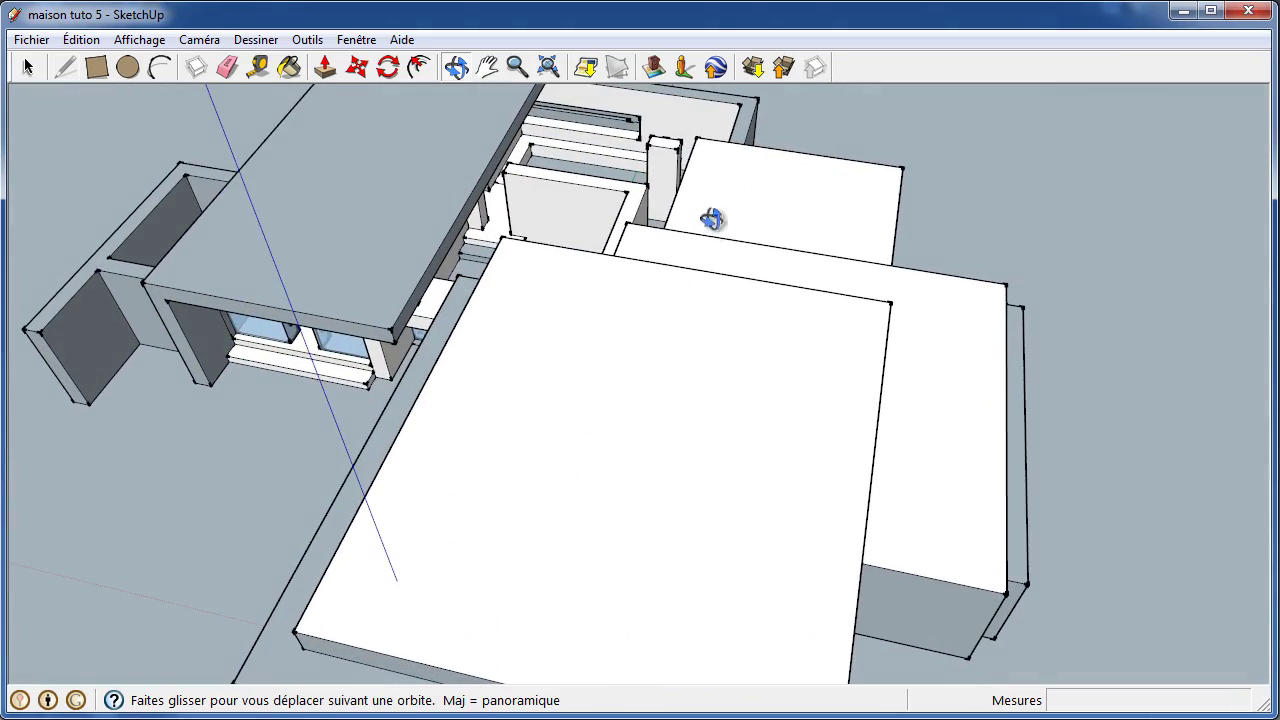
# - Draw a 16000 mm edge across the top of the far white wall
pyautogui.moveTo(655, 198)
pyautogui.mouseDown()
pyautogui.moveTo(649, 299)
pyautogui.moveTo(663, 249)
pyautogui.moveTo(651, 269)
pyautogui.moveTo(611, 200)
pyautogui.moveTo(607, 213)
pyautogui.mouseUp()
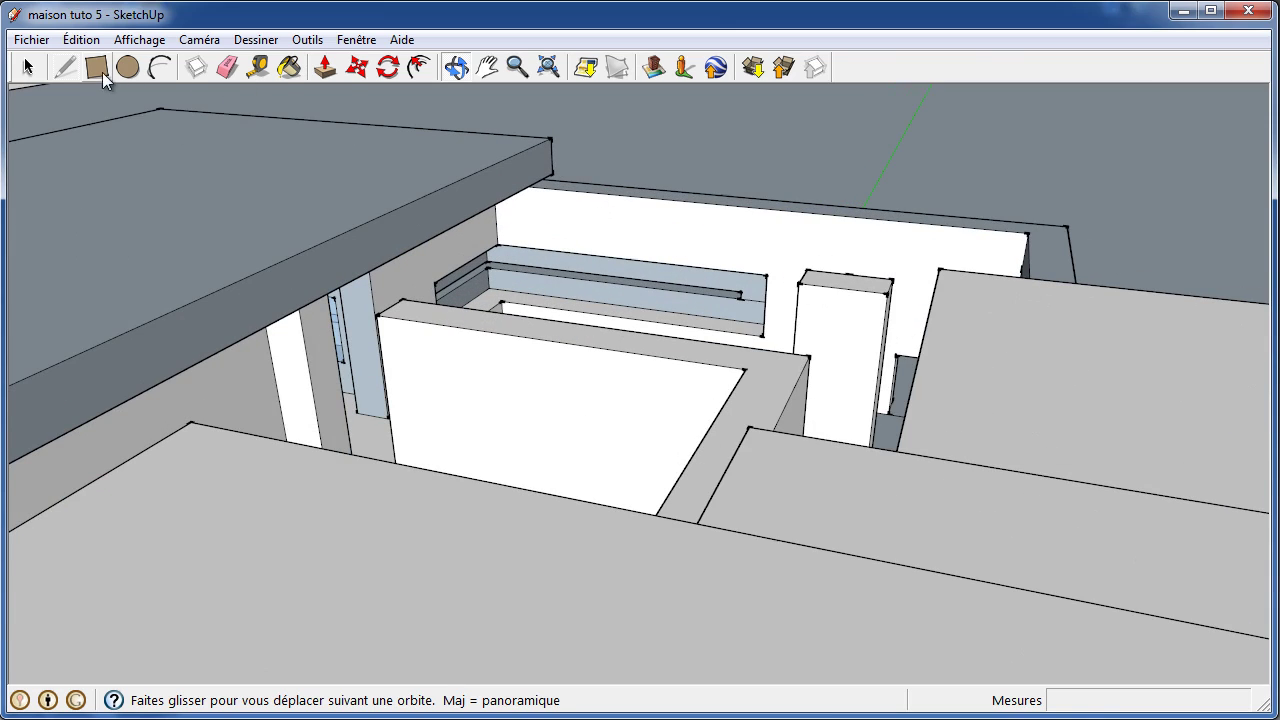
pyautogui.scroll(2, 443, 384)
pyautogui.scroll(2, 443, 384)
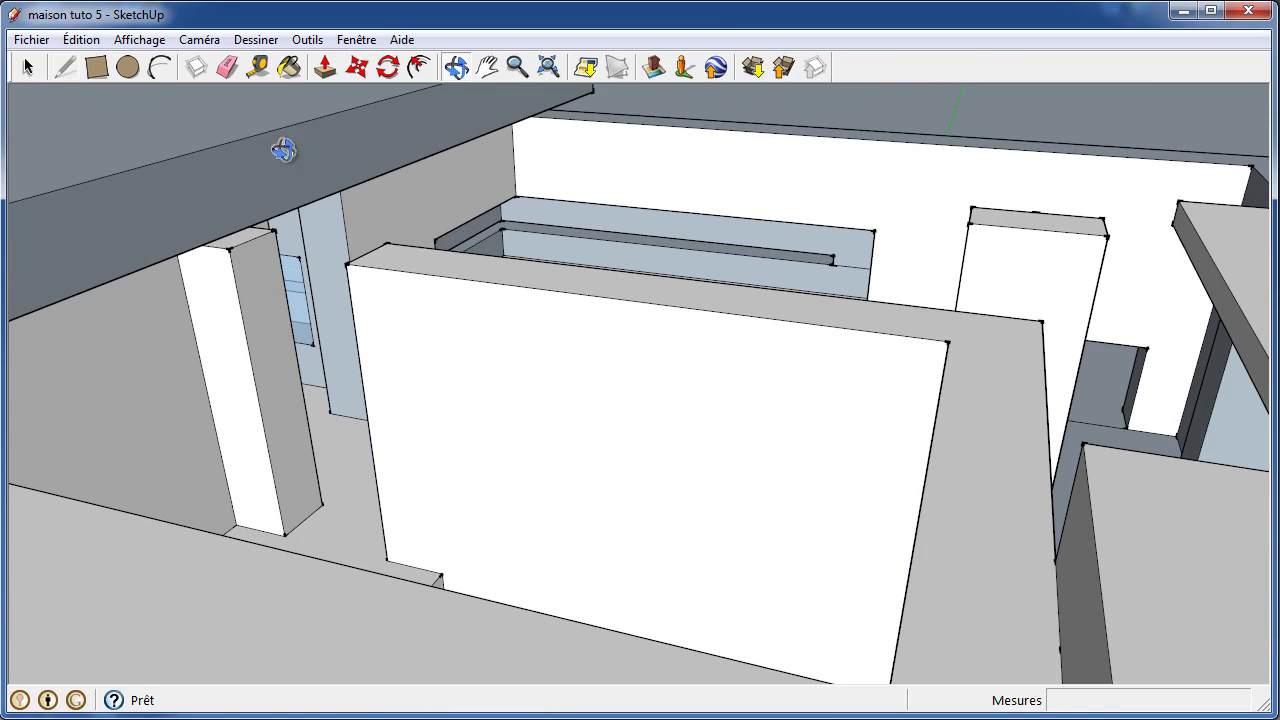
pyautogui.click(64, 66)
pyautogui.click(1238, 215)
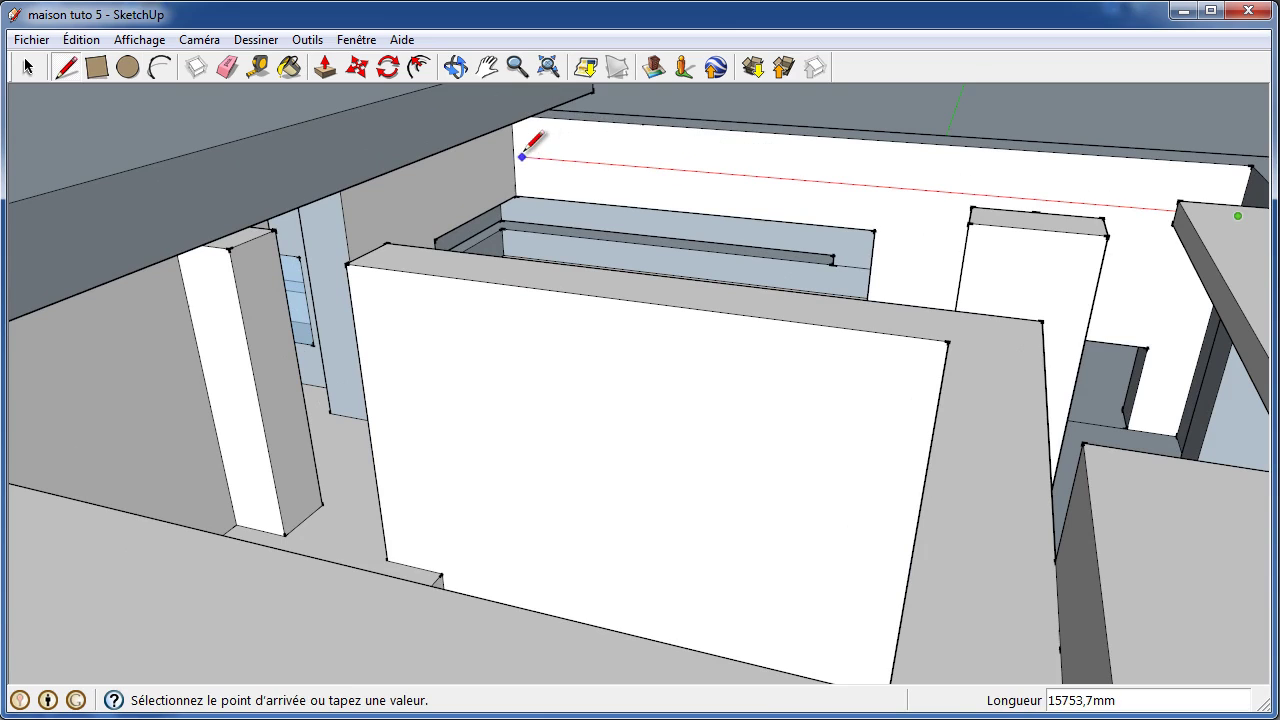
pyautogui.click(512, 156)
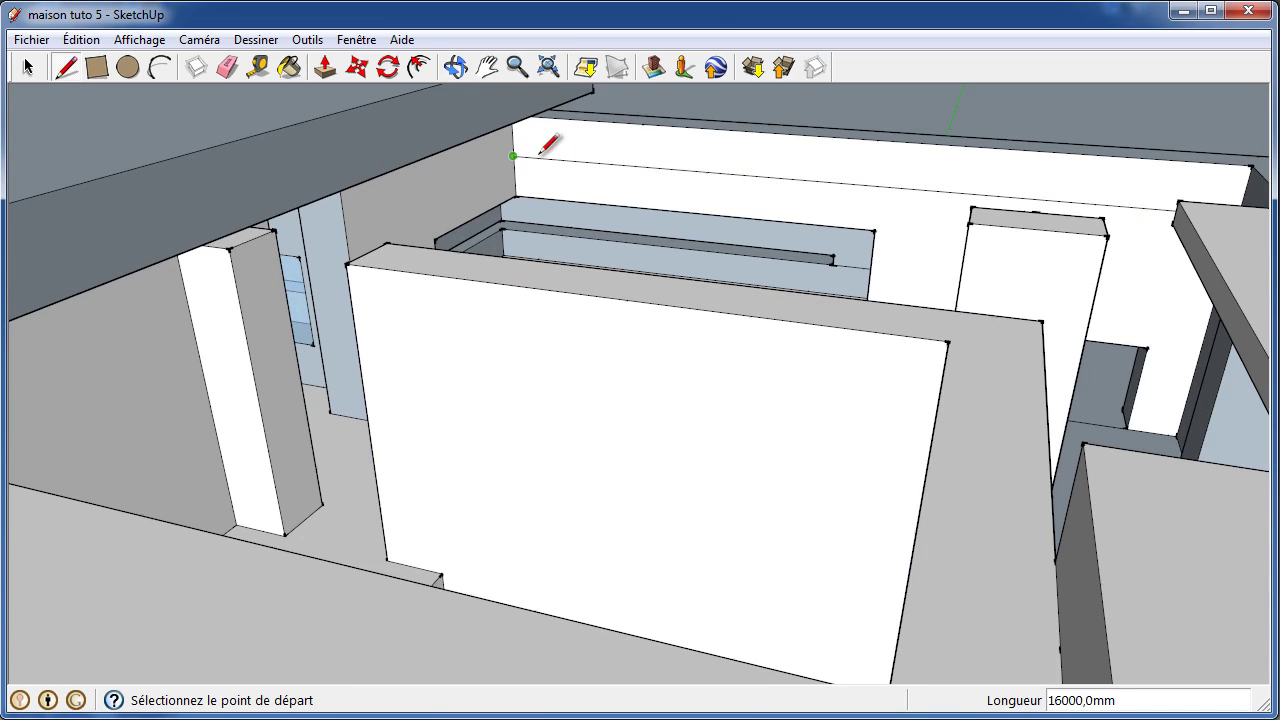
# - Orbit to a steep top-down view and around the house to inspect it
pyautogui.scroll(-3, 763, 203)
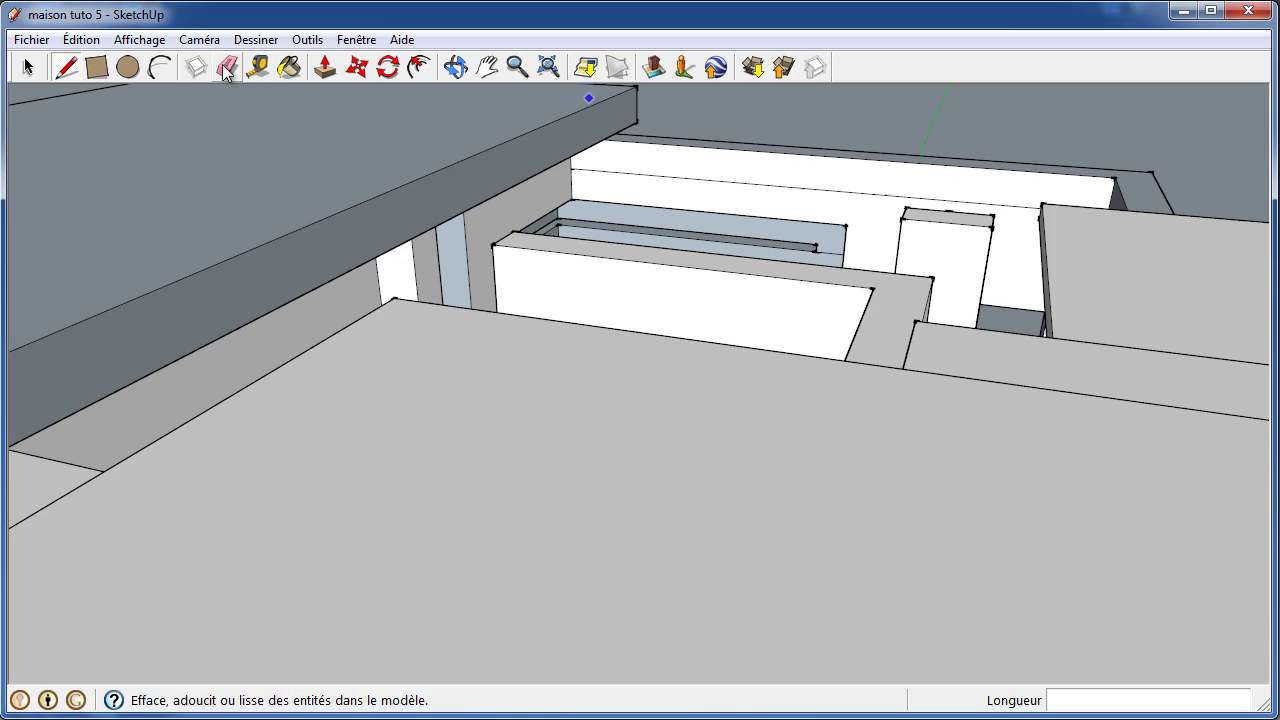
pyautogui.click(325, 67)
pyautogui.moveTo(567, 222); pyautogui.dragTo(620, 235, button='middle')
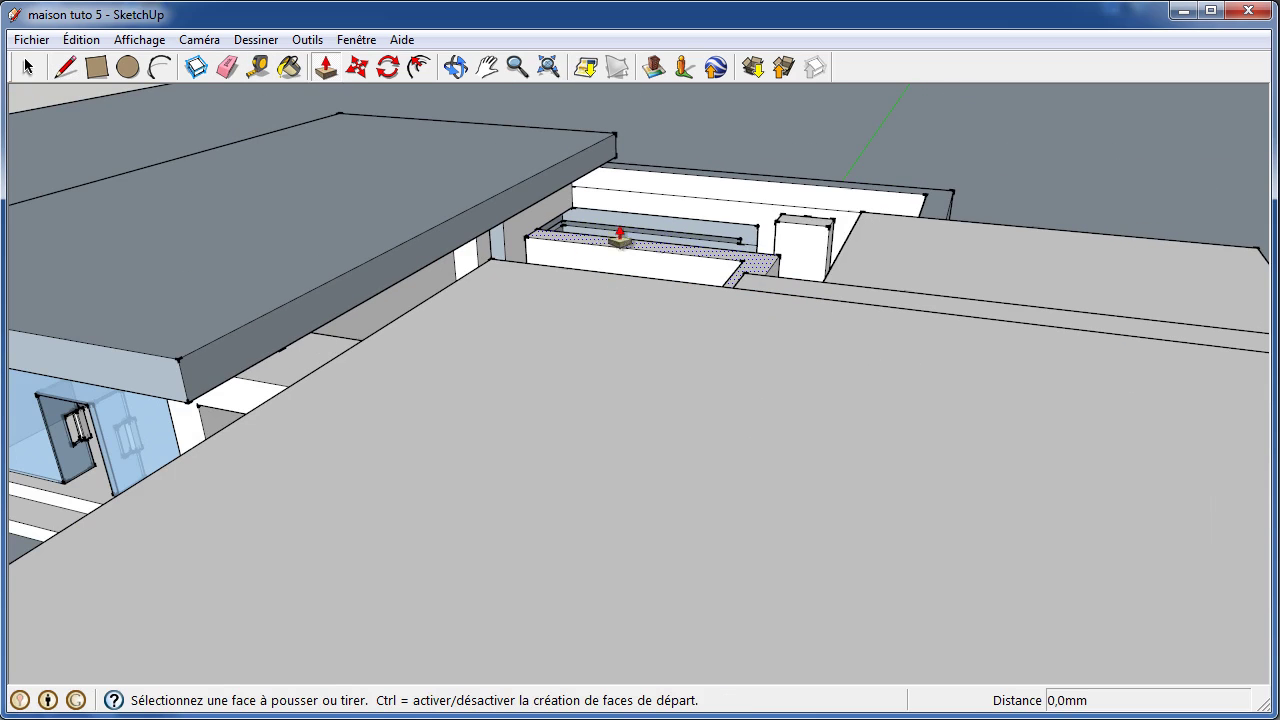
pyautogui.click(455, 67)
pyautogui.moveTo(597, 251)
pyautogui.mouseDown()
pyautogui.moveTo(710, 303)
pyautogui.moveTo(694, 286)
pyautogui.moveTo(757, 309)
pyautogui.moveTo(923, 283)
pyautogui.moveTo(969, 253)
pyautogui.moveTo(791, 286)
pyautogui.moveTo(920, 220)
pyautogui.moveTo(431, 280)
pyautogui.moveTo(624, 325)
pyautogui.moveTo(531, 357)
pyautogui.moveTo(417, 349)
pyautogui.moveTo(405, 362)
pyautogui.moveTo(591, 371)
pyautogui.moveTo(760, 354)
pyautogui.moveTo(719, 345)
pyautogui.mouseUp()
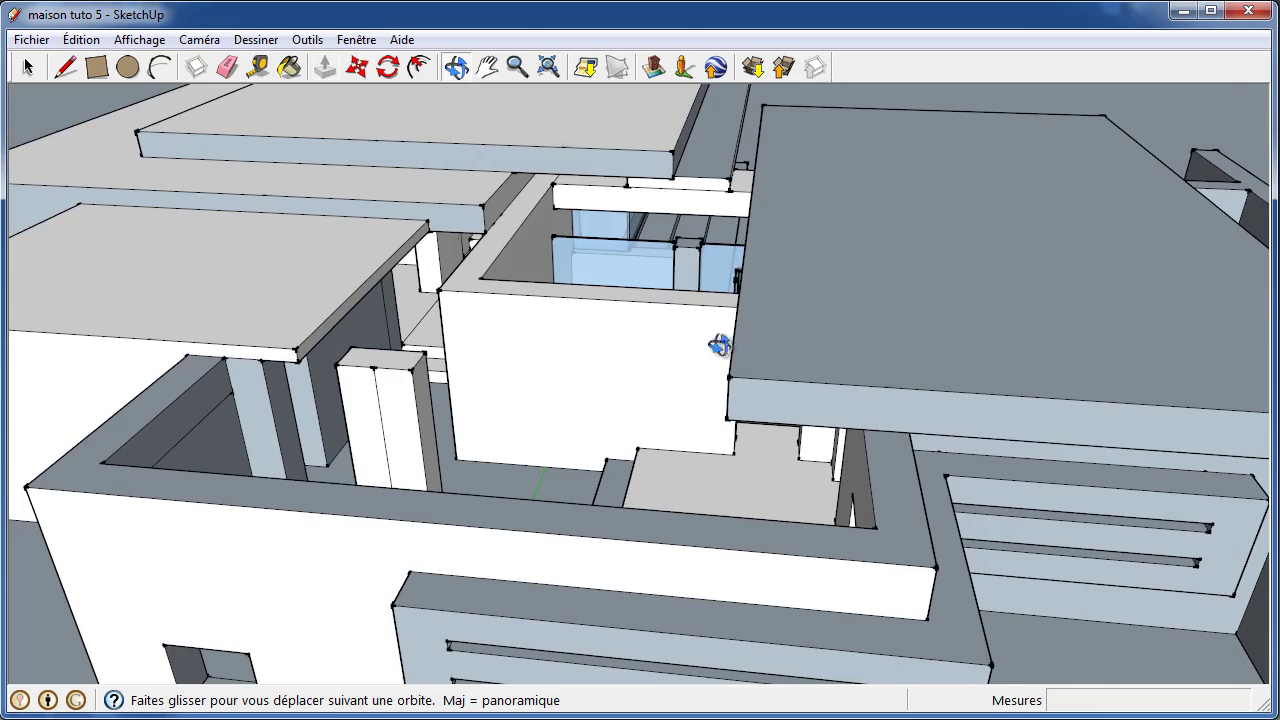
pyautogui.moveTo(562, 235)
pyautogui.mouseDown()
pyautogui.moveTo(560, 386)
pyautogui.moveTo(243, 363)
pyautogui.moveTo(303, 249)
pyautogui.moveTo(372, 297)
pyautogui.moveTo(231, 337)
pyautogui.moveTo(169, 334)
pyautogui.moveTo(334, 240)
pyautogui.moveTo(677, 385)
pyautogui.moveTo(597, 334)
pyautogui.moveTo(523, 354)
pyautogui.moveTo(617, 357)
pyautogui.moveTo(709, 419)
pyautogui.moveTo(729, 237)
pyautogui.moveTo(705, 176)
pyautogui.mouseUp()
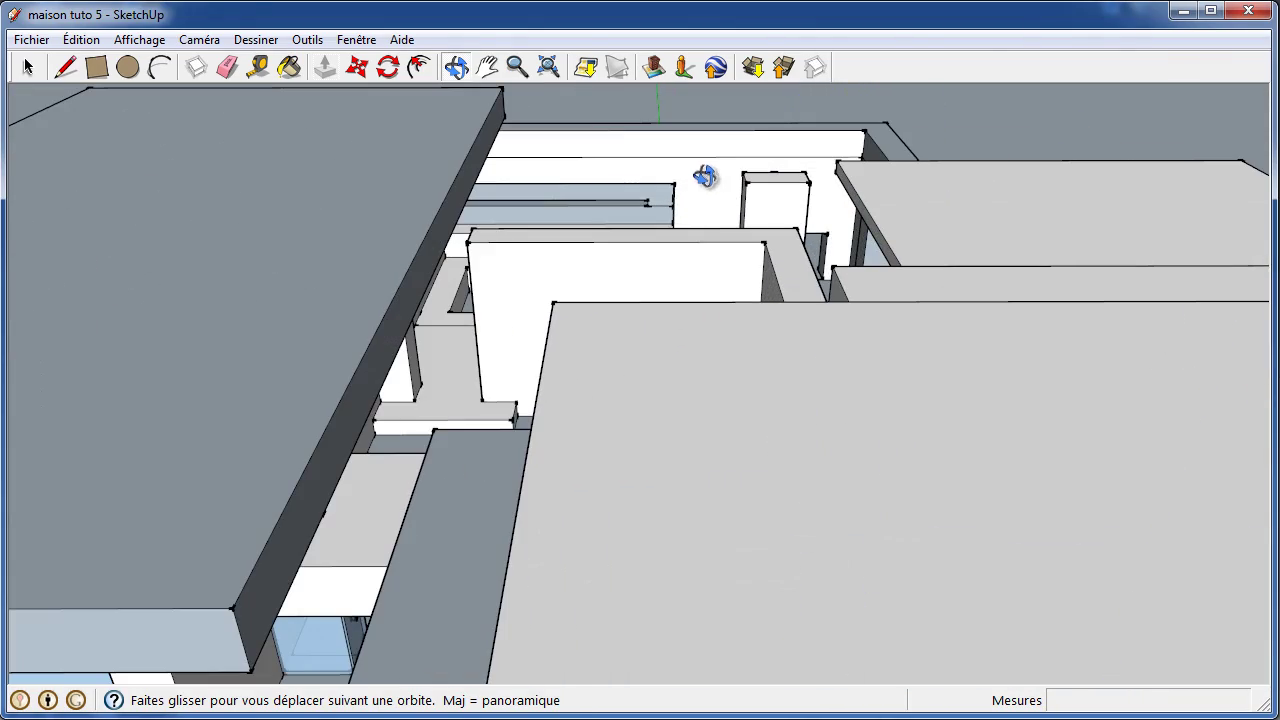
# - Push/pull the wall faces up 5000 mm, then 21000 mm, to meet the roof slab underside
pyautogui.click(324, 67)
pyautogui.click(577, 152)
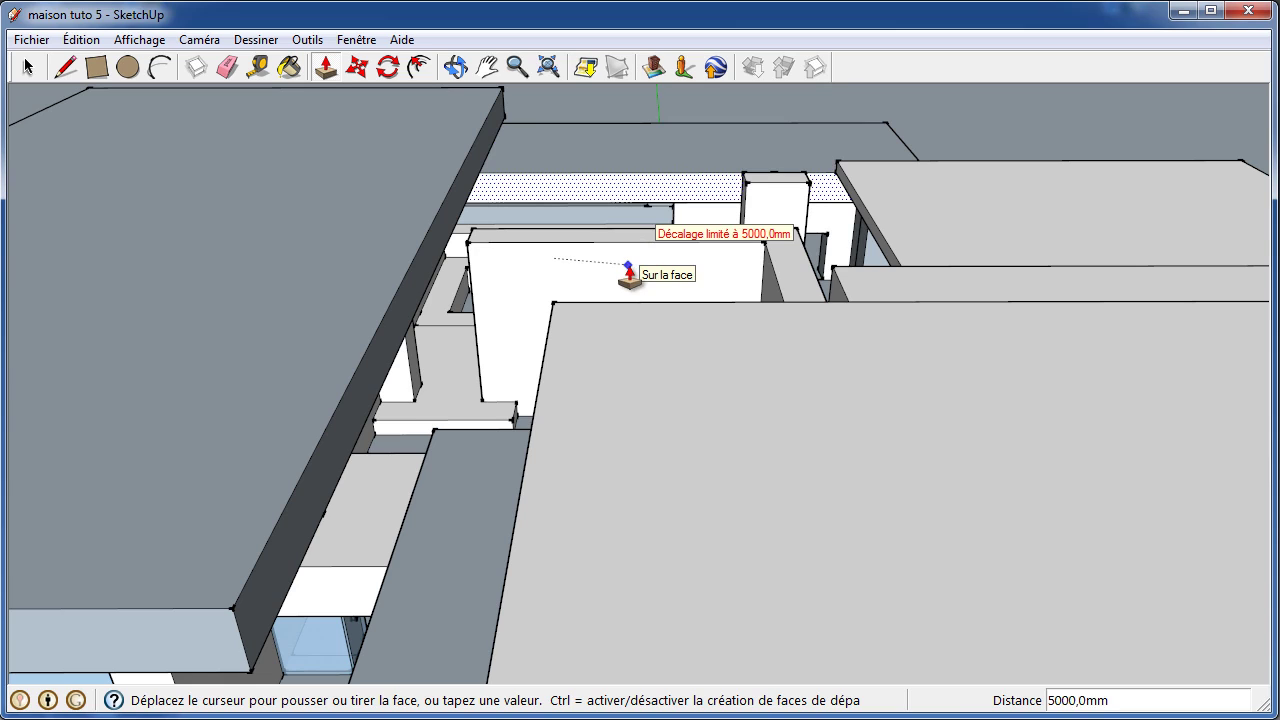
pyautogui.click(626, 276)
pyautogui.click(612, 277)
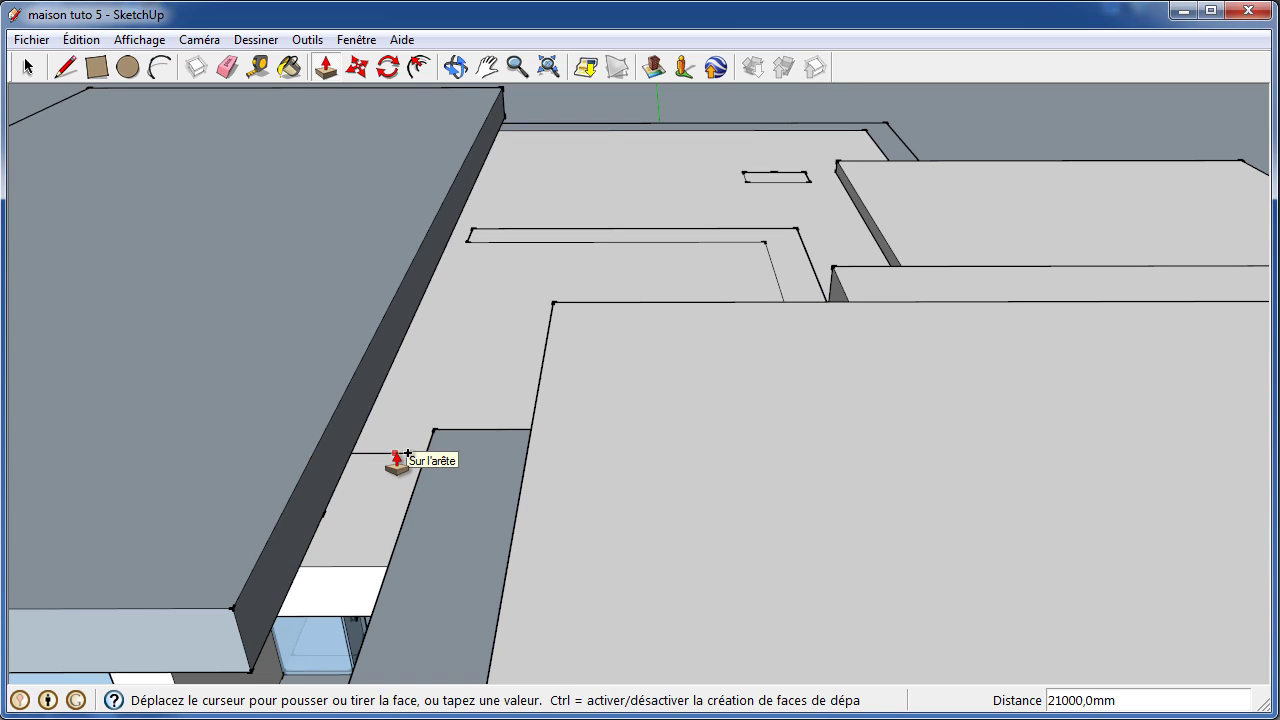
pyautogui.click(396, 457)
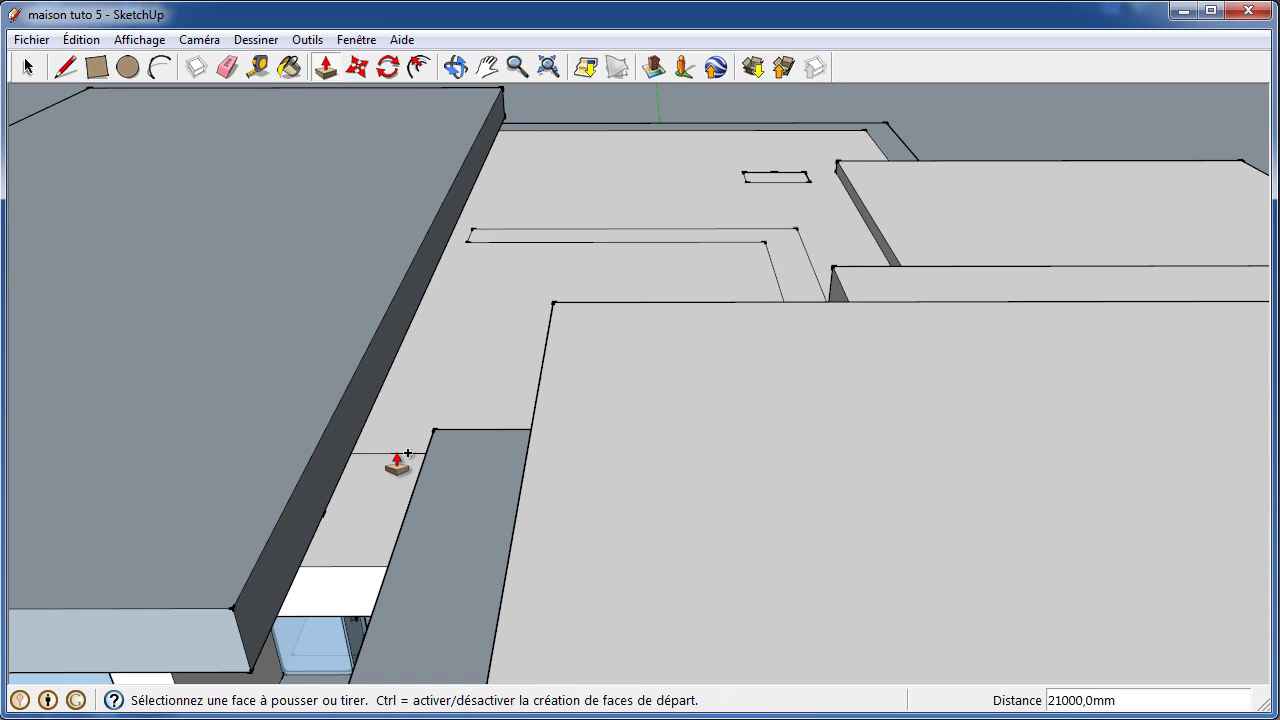
pyautogui.click(327, 67)
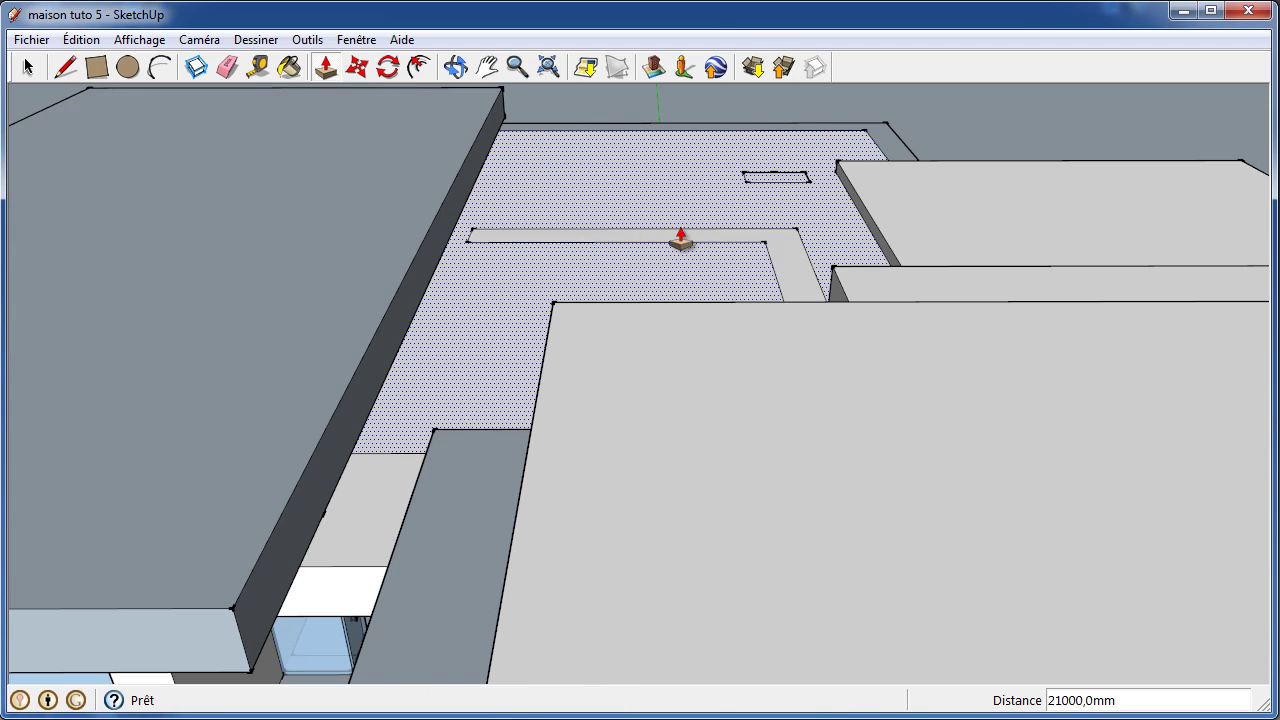
# - Erase the leftover edge on the new courtyard roof, then orbit inside for a close-up of the walls
pyautogui.click(227, 67)
pyautogui.click(471, 229)
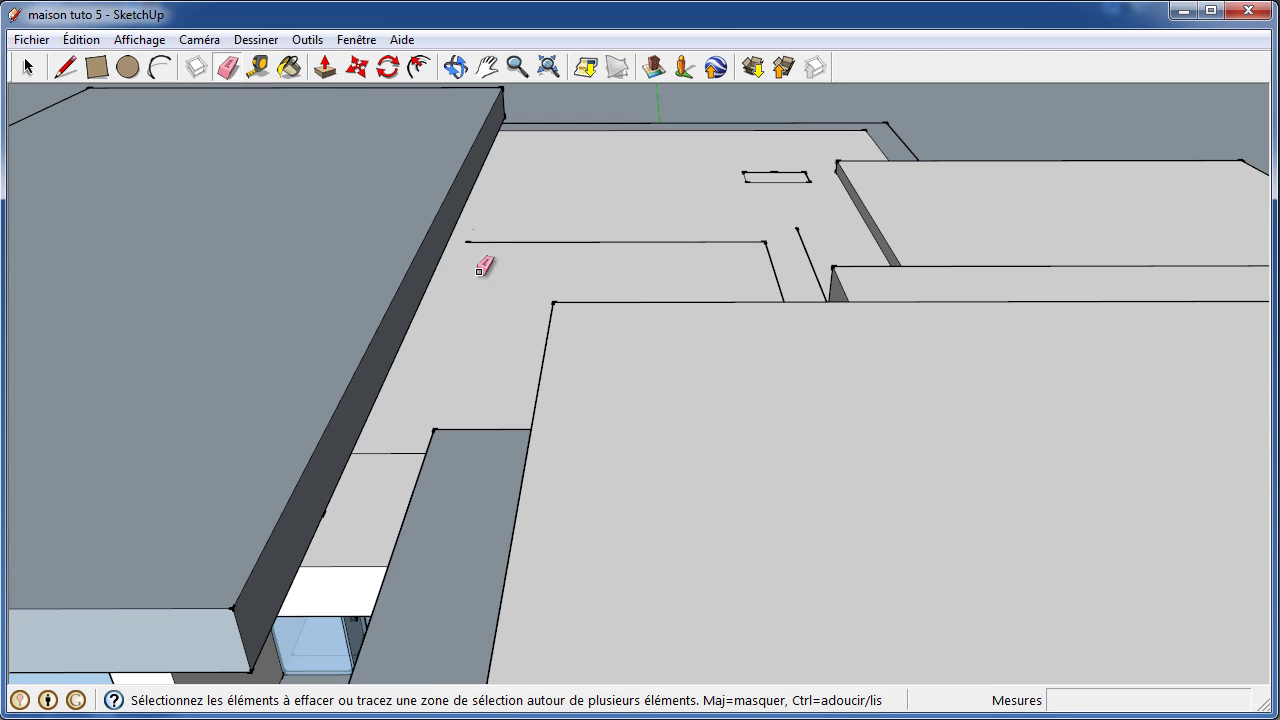
pyautogui.click(455, 67)
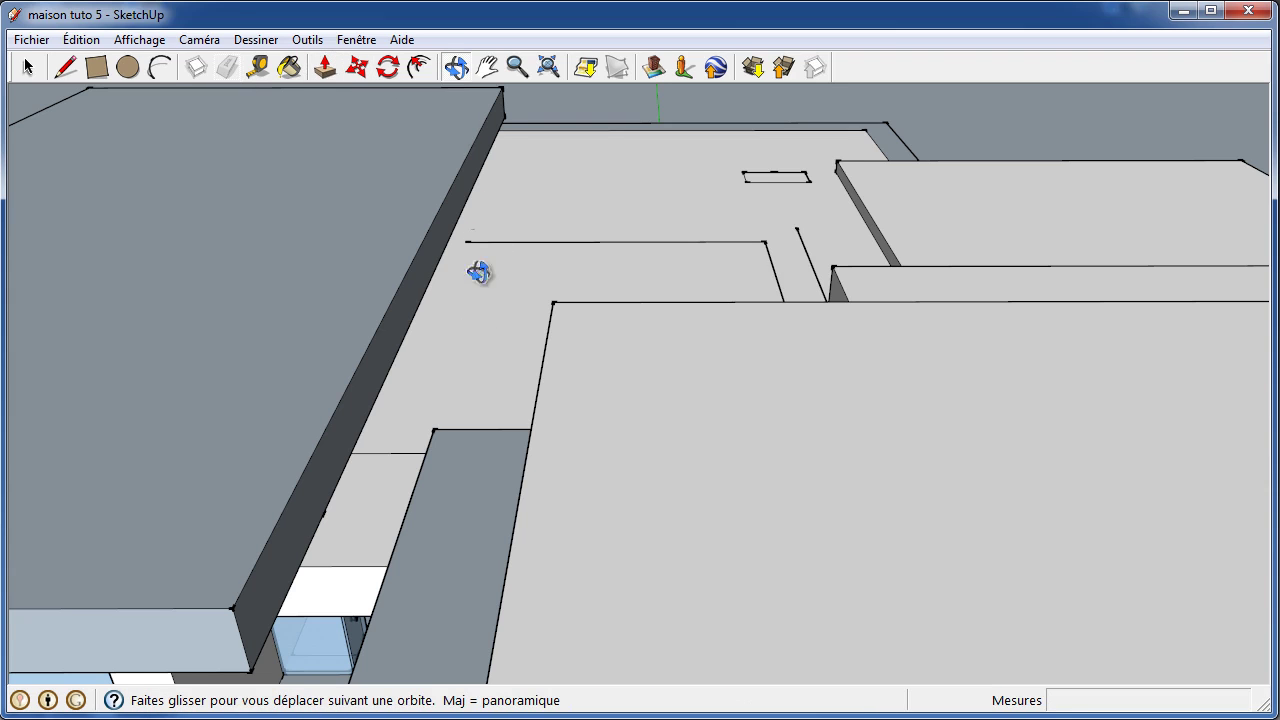
pyautogui.moveTo(480, 271)
pyautogui.mouseDown()
pyautogui.moveTo(466, 391)
pyautogui.moveTo(546, 265)
pyautogui.mouseUp()
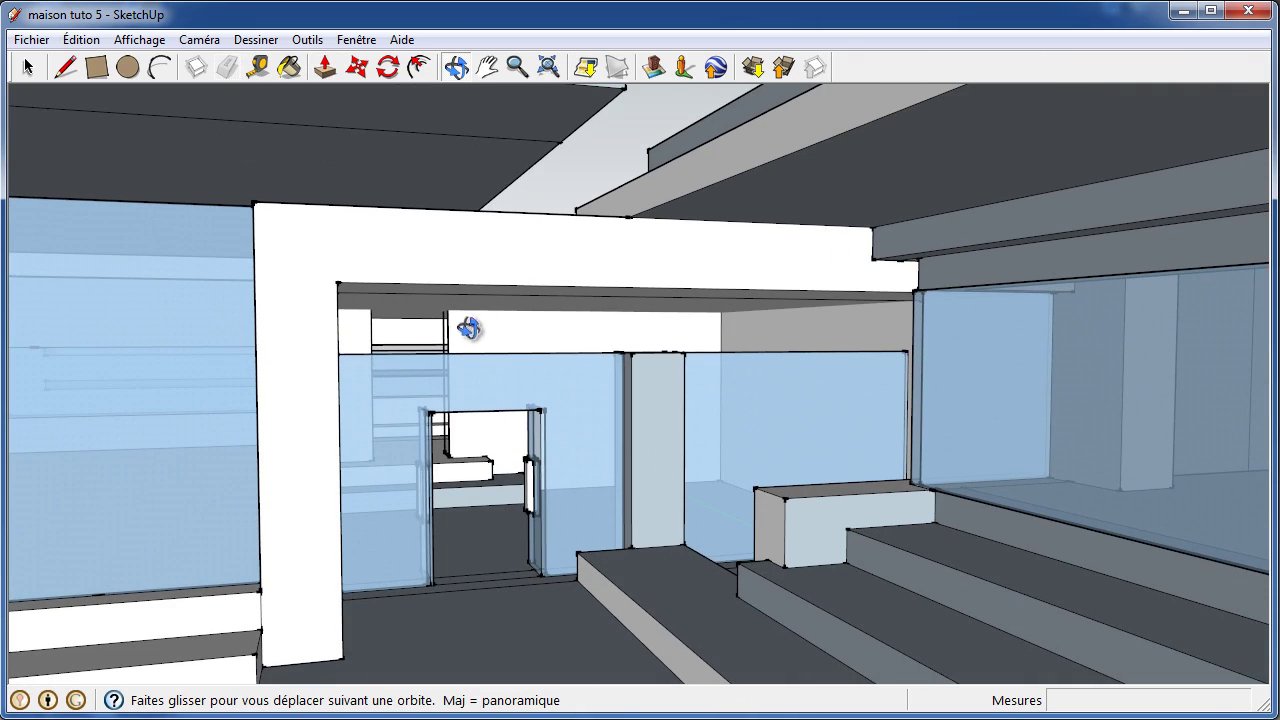
pyautogui.scroll(3, 442, 343)
pyautogui.scroll(3, 409, 314)
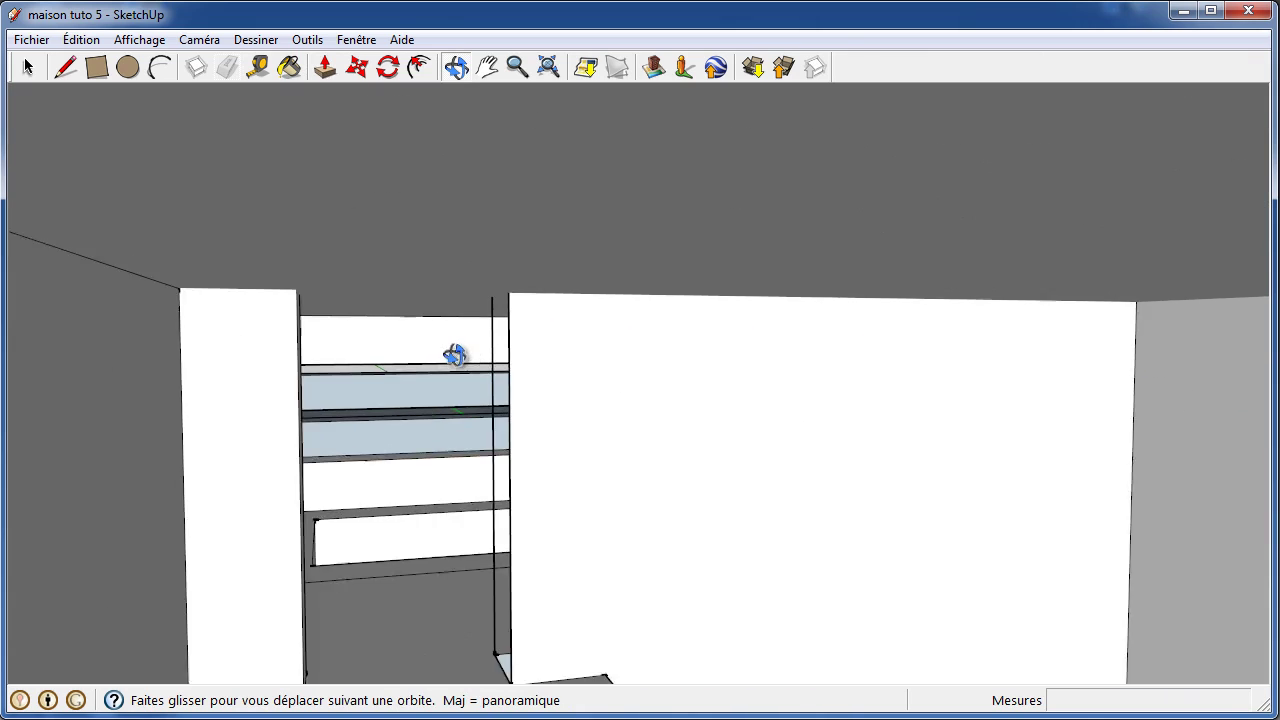
pyautogui.scroll(3, 451, 354)
pyautogui.scroll(2, 486, 363)
pyautogui.scroll(1, 537, 373)
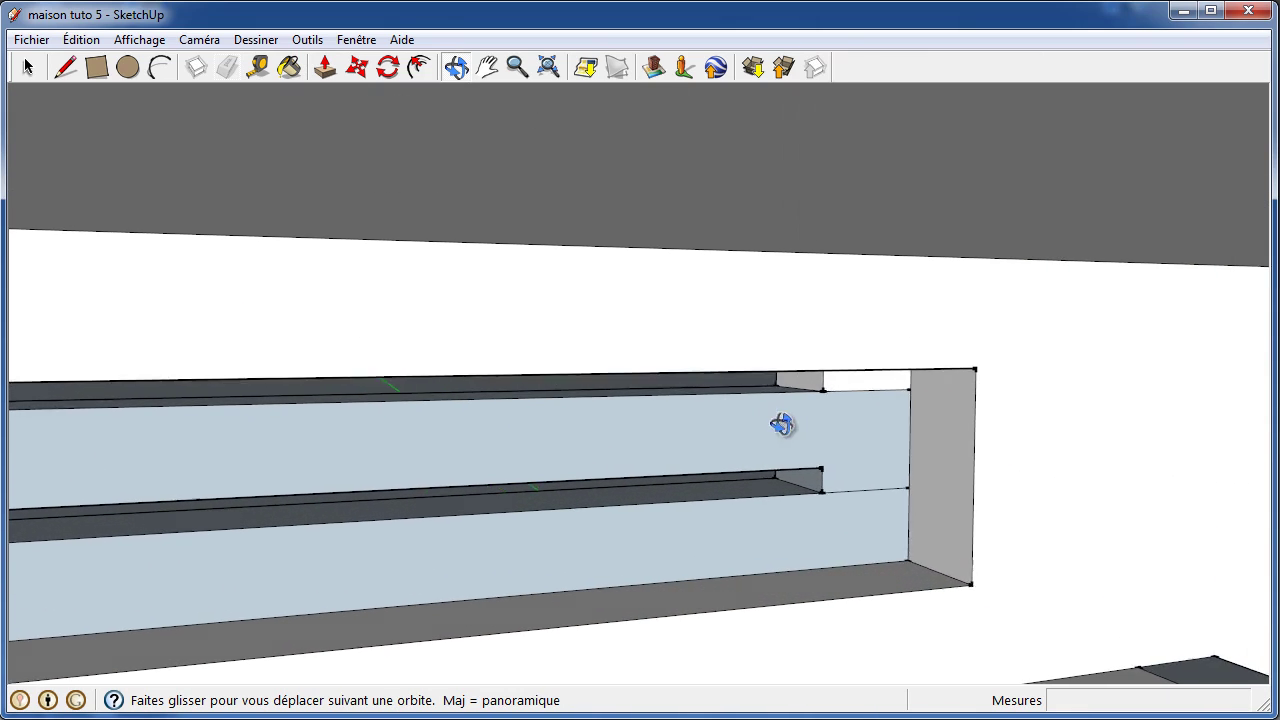
pyautogui.moveTo(783, 423)
pyautogui.mouseDown()
pyautogui.moveTo(1006, 434)
pyautogui.moveTo(833, 458)
pyautogui.moveTo(529, 463)
pyautogui.moveTo(360, 354)
pyautogui.moveTo(417, 400)
pyautogui.moveTo(729, 400)
pyautogui.mouseUp()
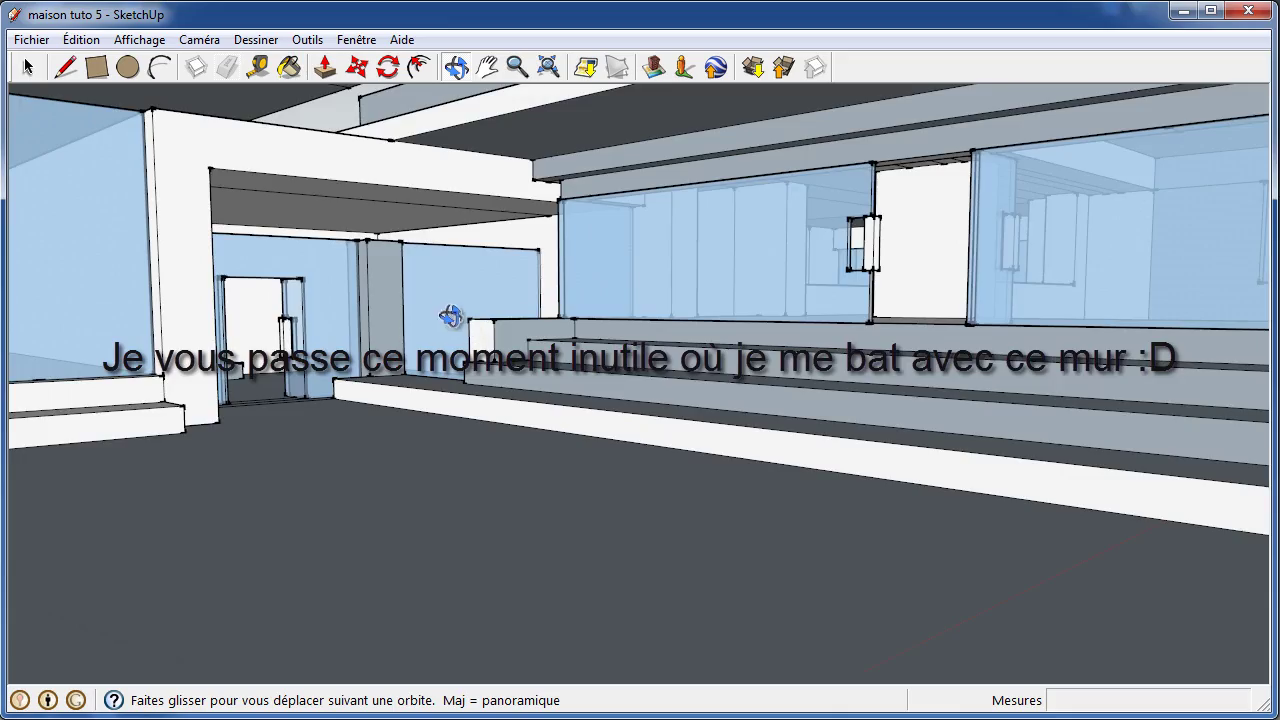
pyautogui.moveTo(449, 314)
pyautogui.mouseDown()
pyautogui.moveTo(714, 246)
pyautogui.moveTo(591, 291)
pyautogui.moveTo(891, 229)
pyautogui.moveTo(171, 286)
pyautogui.moveTo(737, 249)
pyautogui.moveTo(418, 470)
pyautogui.moveTo(609, 443)
pyautogui.moveTo(569, 491)
pyautogui.moveTo(434, 571)
pyautogui.moveTo(520, 594)
pyautogui.moveTo(473, 609)
pyautogui.mouseUp()
pyautogui.moveTo(373, 651); pyautogui.dragTo(430, 565)
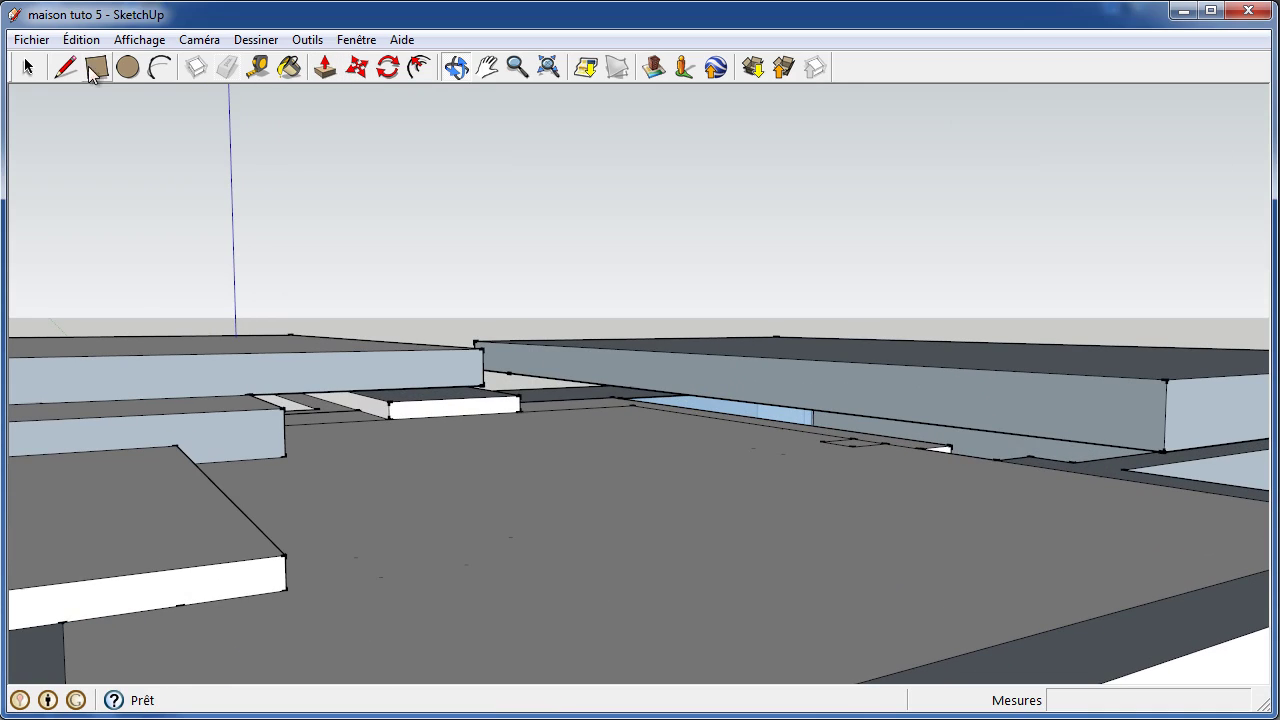
# - Erase the edge splitting the roof slab's top and the small leftover face near its edge
pyautogui.click(228, 70)
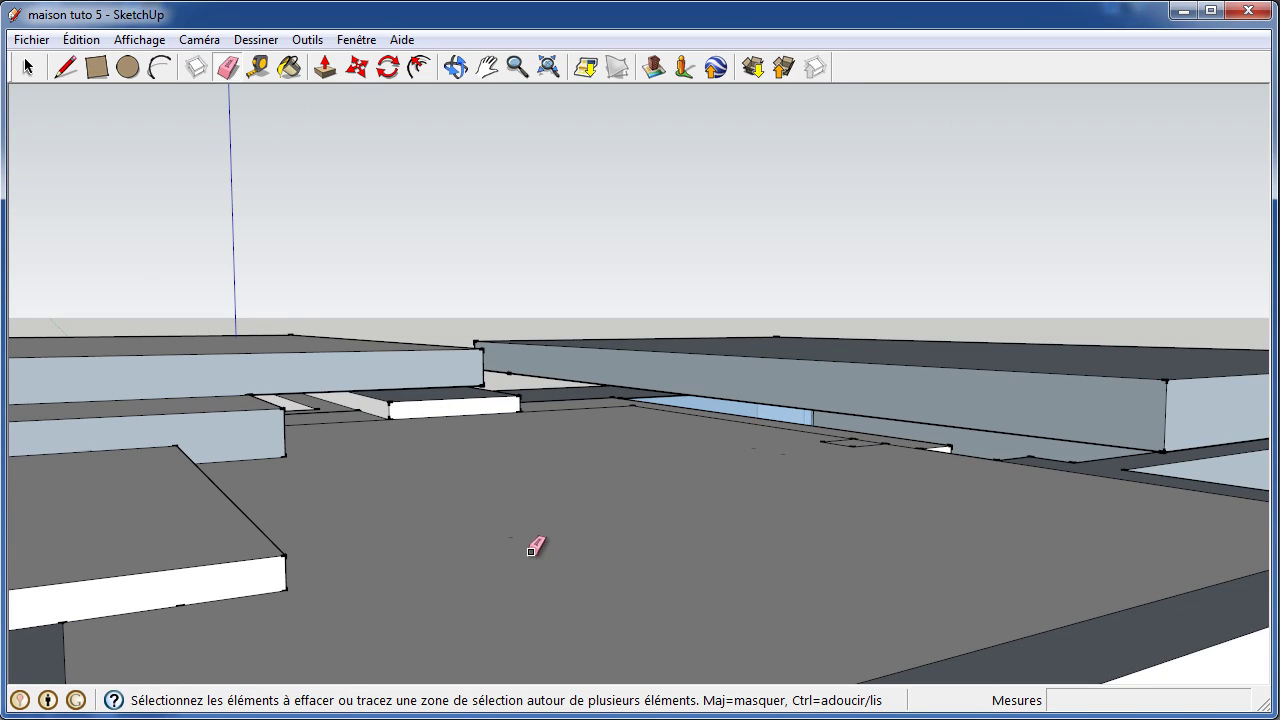
pyautogui.scroll(2, 531, 551)
pyautogui.scroll(2, 527, 540)
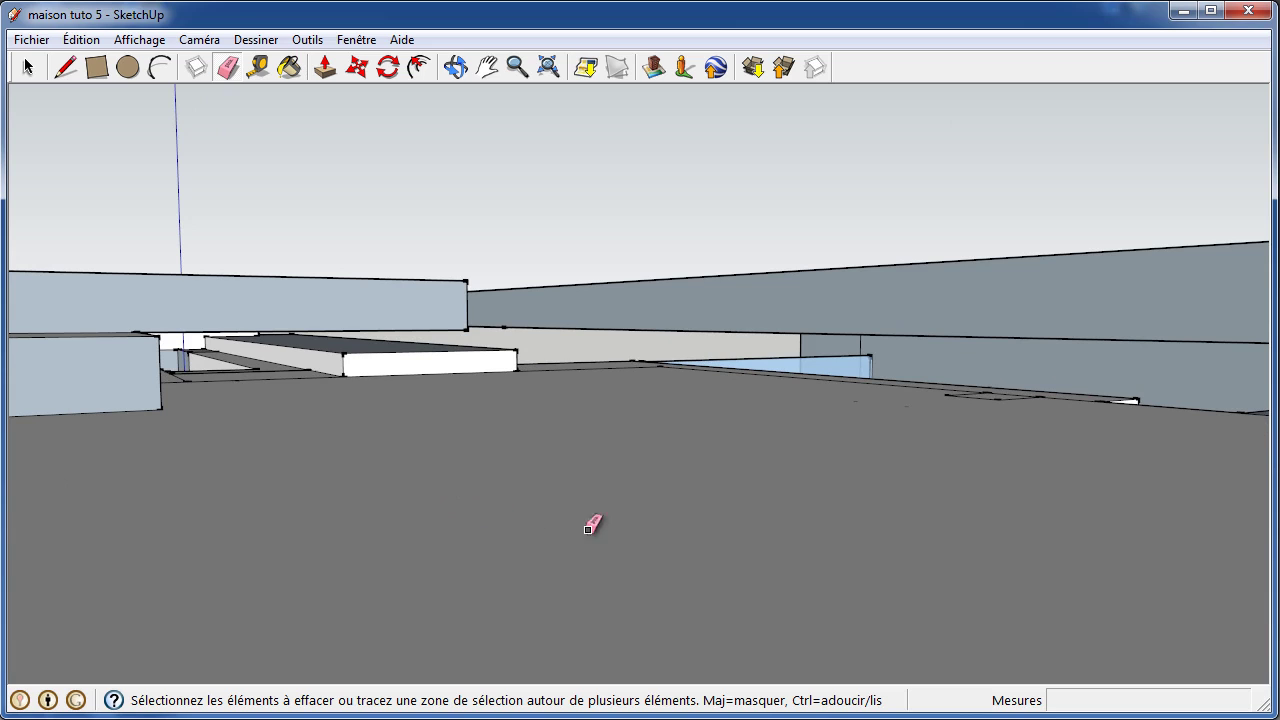
pyautogui.scroll(-2, 661, 511)
pyautogui.scroll(-2, 661, 511)
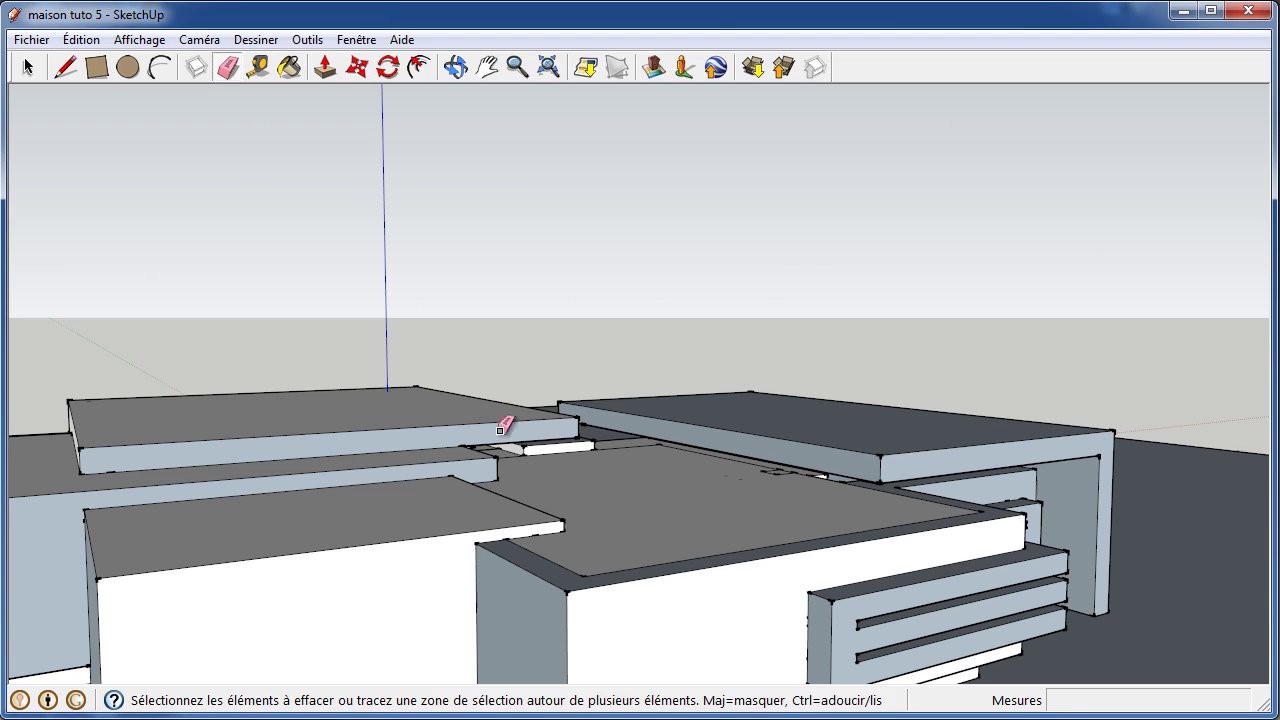
pyautogui.click(583, 574)
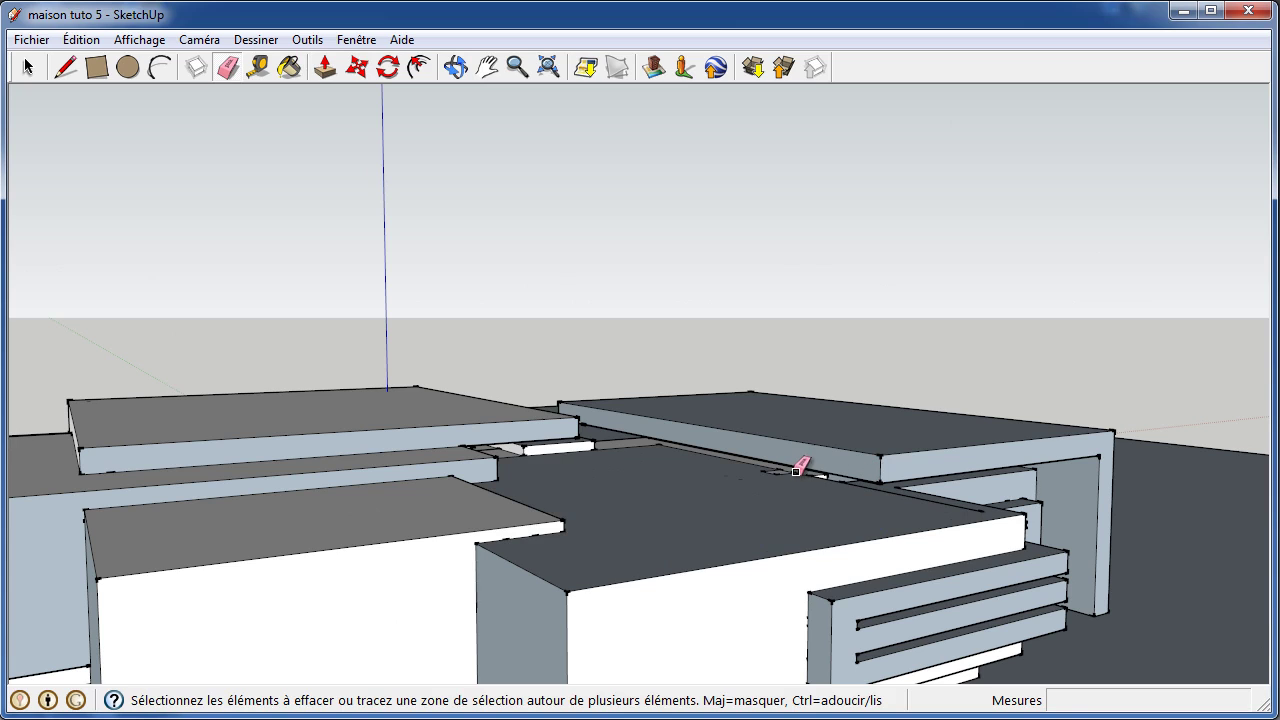
pyautogui.scroll(3, 790, 455)
pyautogui.scroll(3, 794, 463)
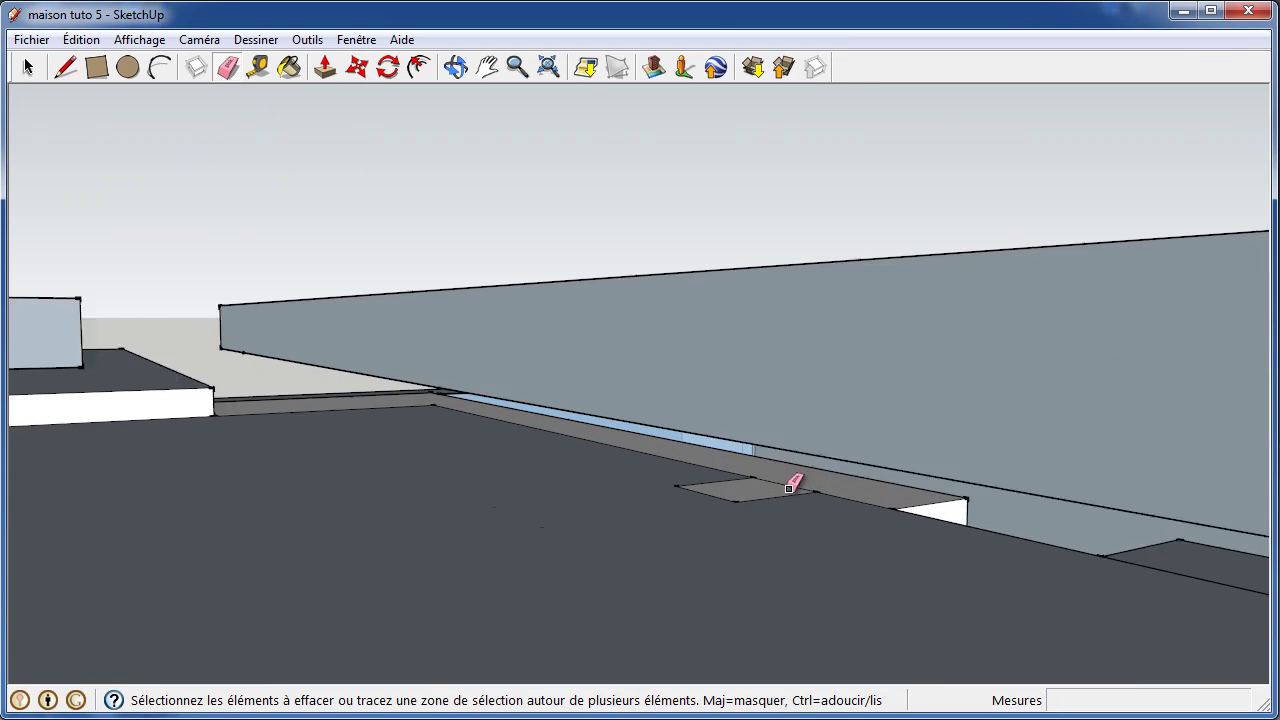
pyautogui.scroll(2, 794, 486)
pyautogui.click(732, 501)
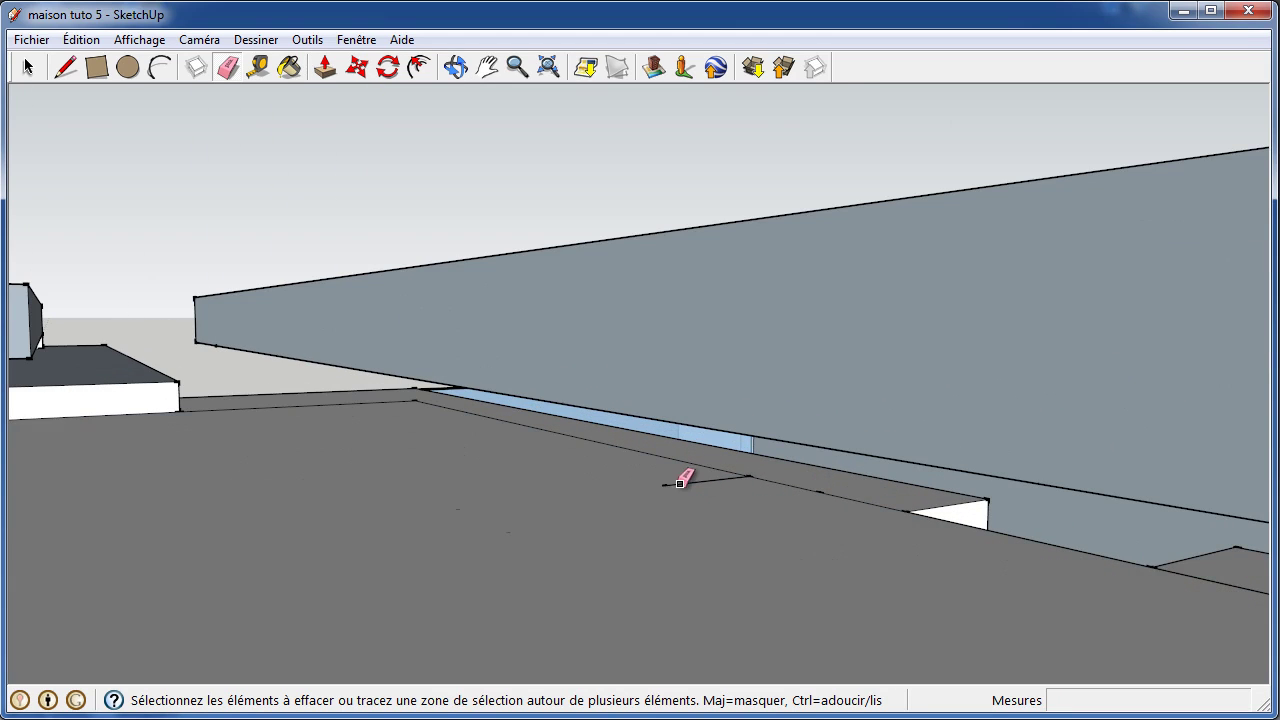
pyautogui.scroll(-2, 667, 481)
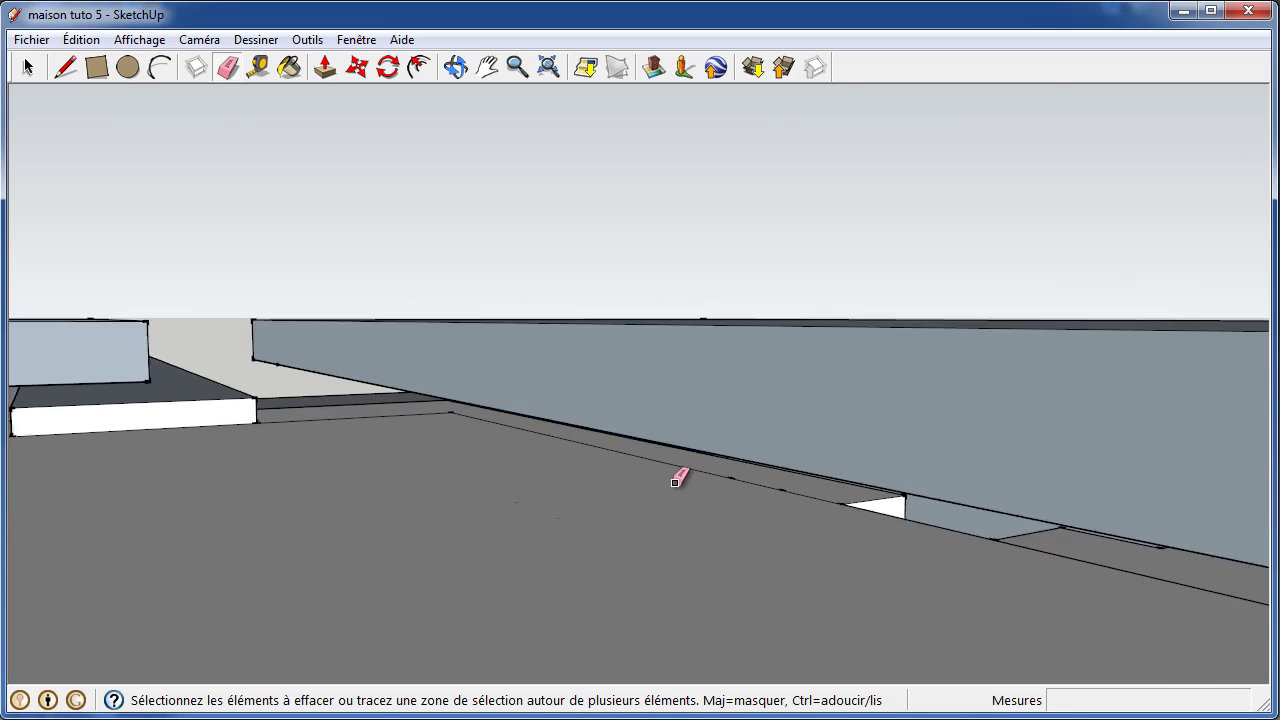
pyautogui.scroll(-3, 670, 480)
pyautogui.scroll(-2, 675, 479)
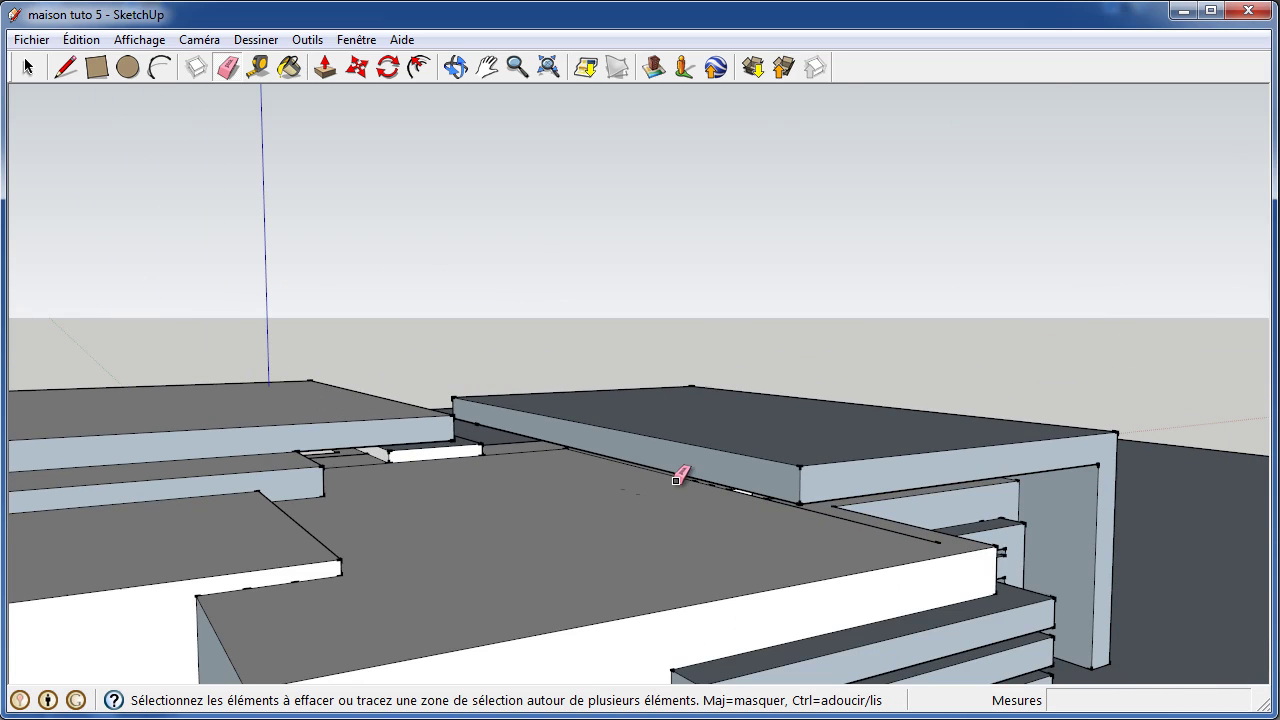
pyautogui.click(463, 64)
pyautogui.moveTo(851, 534)
pyautogui.mouseDown()
pyautogui.moveTo(611, 606)
pyautogui.moveTo(620, 543)
pyautogui.moveTo(631, 603)
pyautogui.moveTo(631, 546)
pyautogui.moveTo(654, 563)
pyautogui.moveTo(623, 589)
pyautogui.moveTo(655, 565)
pyautogui.moveTo(606, 574)
pyautogui.moveTo(632, 550)
pyautogui.moveTo(677, 549)
pyautogui.moveTo(740, 522)
pyautogui.mouseUp()
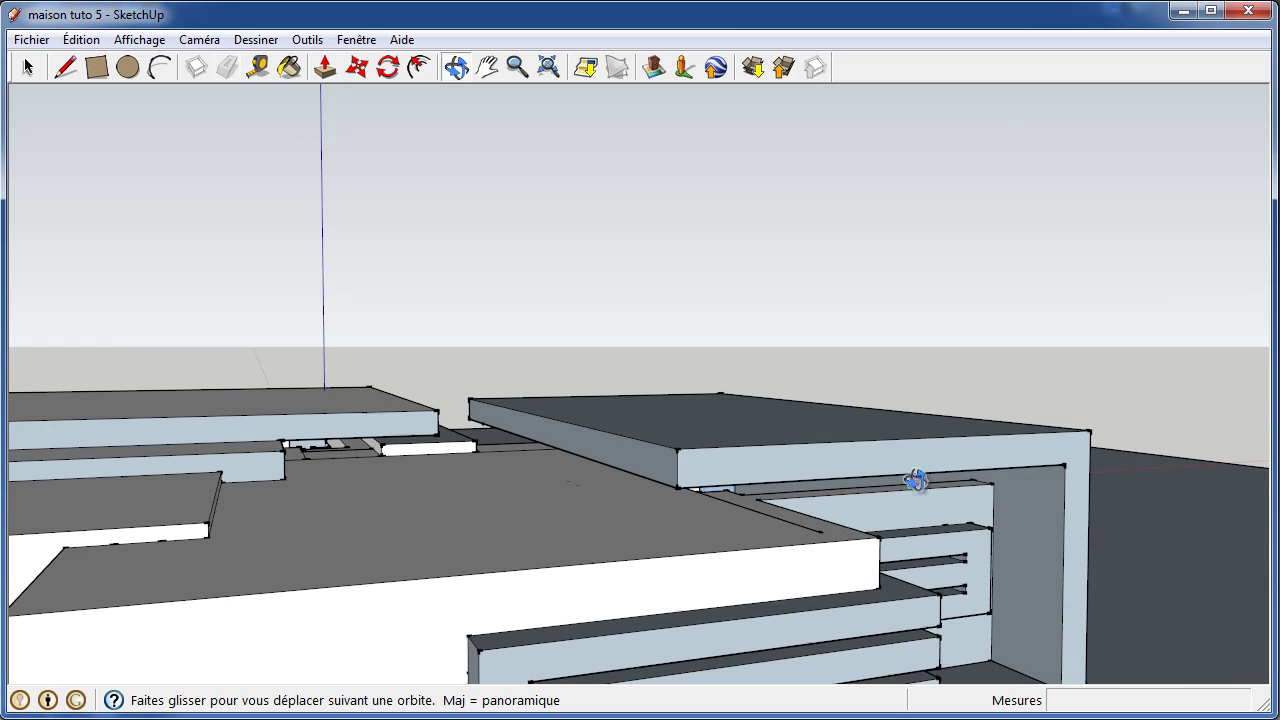
pyautogui.moveTo(916, 481)
pyautogui.mouseDown()
pyautogui.moveTo(966, 560)
pyautogui.moveTo(909, 580)
pyautogui.moveTo(897, 526)
pyautogui.moveTo(809, 557)
pyautogui.moveTo(646, 542)
pyautogui.moveTo(680, 569)
pyautogui.moveTo(994, 537)
pyautogui.moveTo(999, 557)
pyautogui.moveTo(931, 588)
pyautogui.moveTo(705, 545)
pyautogui.mouseUp()
pyautogui.moveTo(489, 566)
pyautogui.mouseDown()
pyautogui.moveTo(654, 517)
pyautogui.moveTo(614, 503)
pyautogui.moveTo(482, 545)
pyautogui.moveTo(454, 511)
pyautogui.moveTo(477, 503)
pyautogui.moveTo(555, 537)
pyautogui.moveTo(522, 535)
pyautogui.mouseUp()
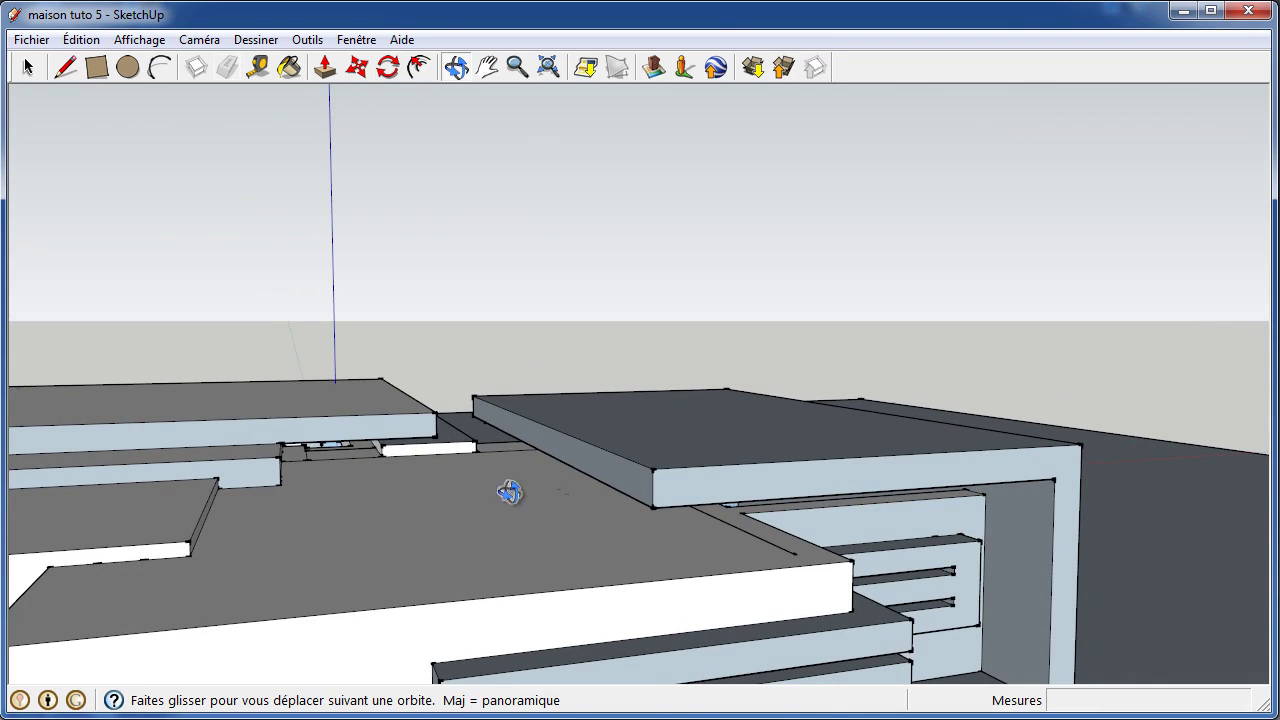
pyautogui.moveTo(483, 541)
pyautogui.mouseDown()
pyautogui.moveTo(377, 491)
pyautogui.moveTo(297, 491)
pyautogui.moveTo(443, 517)
pyautogui.moveTo(526, 514)
pyautogui.moveTo(594, 451)
pyautogui.moveTo(572, 520)
pyautogui.mouseUp()
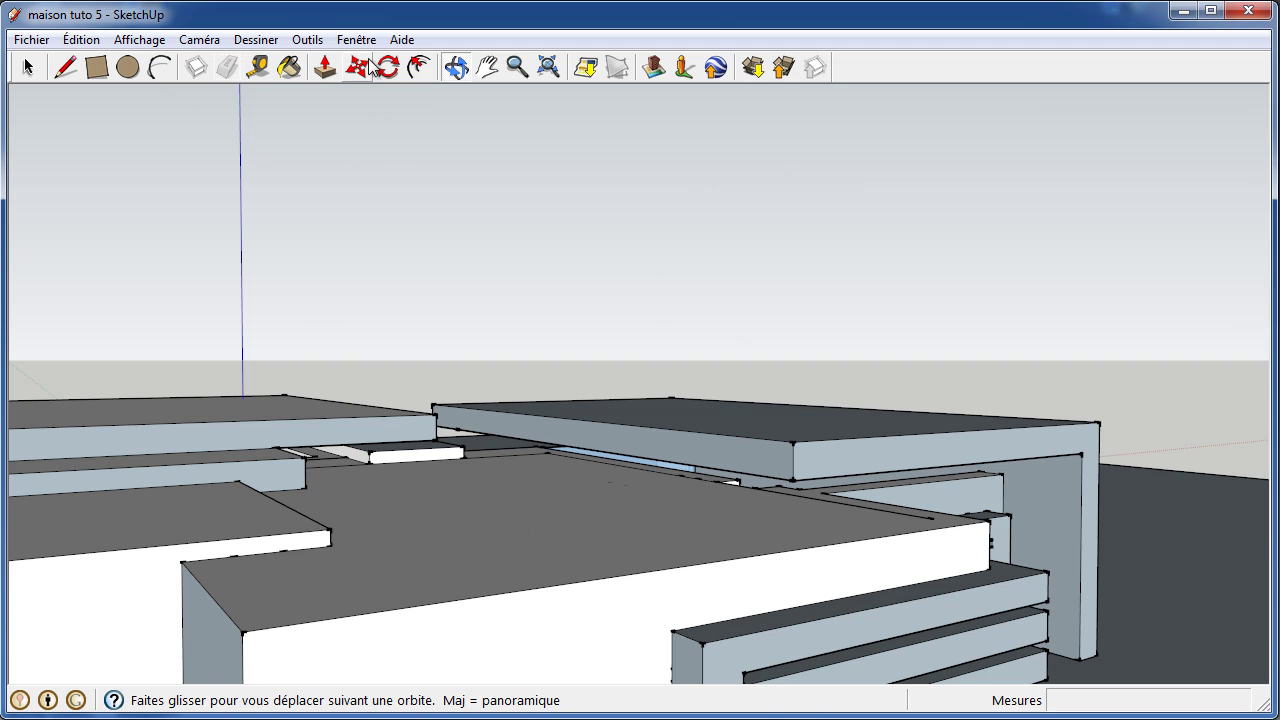
pyautogui.moveTo(500, 543)
pyautogui.mouseDown()
pyautogui.moveTo(445, 558)
pyautogui.moveTo(706, 537)
pyautogui.moveTo(631, 569)
pyautogui.moveTo(658, 576)
pyautogui.mouseUp()
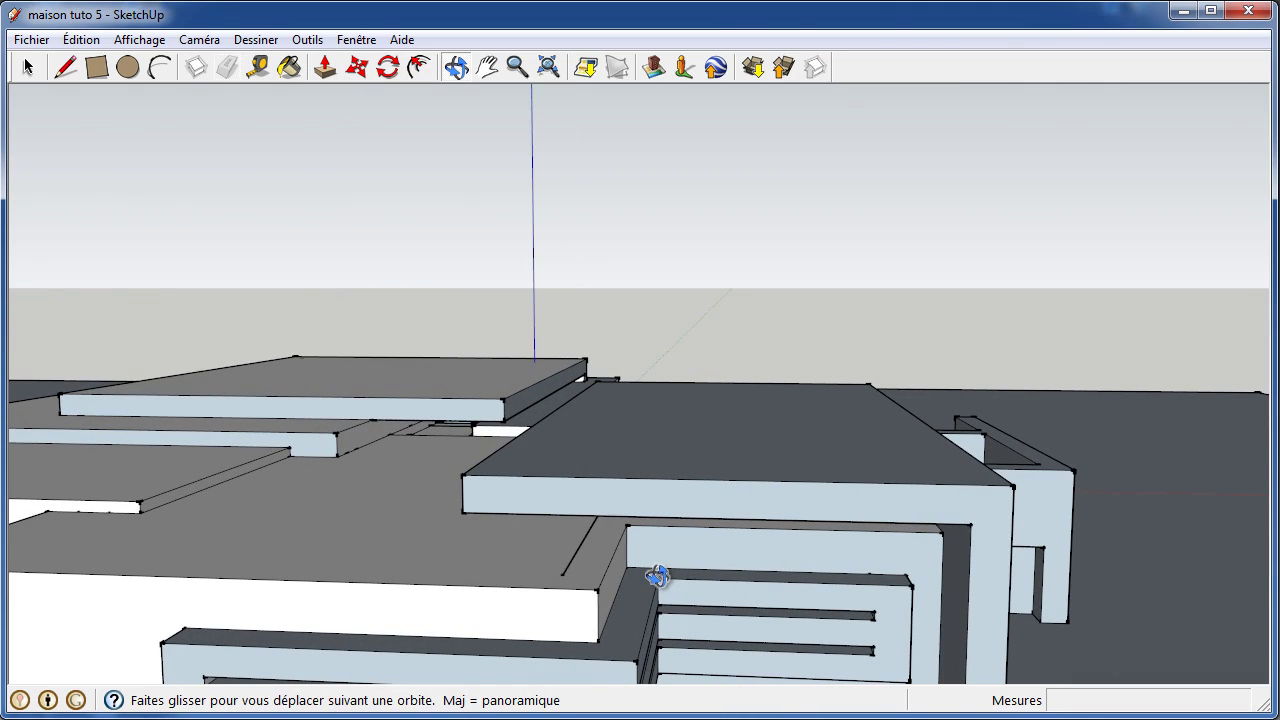
pyautogui.click(227, 67)
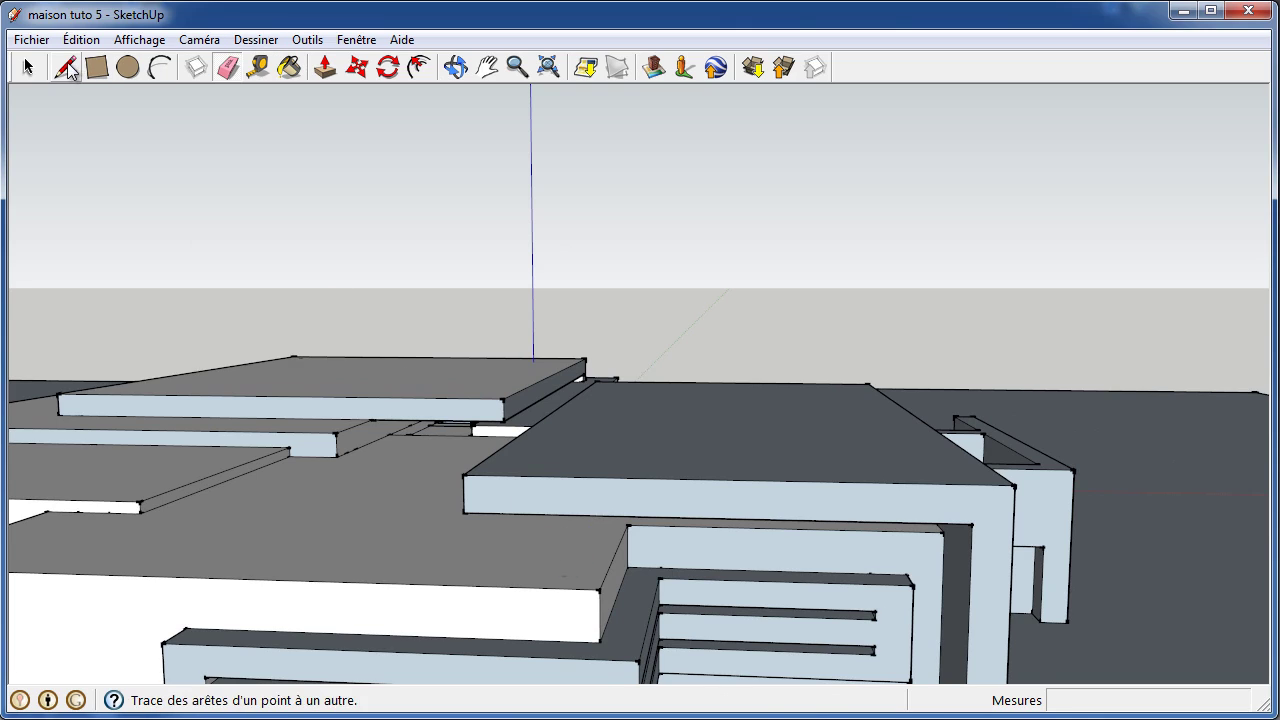
# - Draw a 5000 mm line along the red axis from the lower slab's corner
pyautogui.click(66, 67)
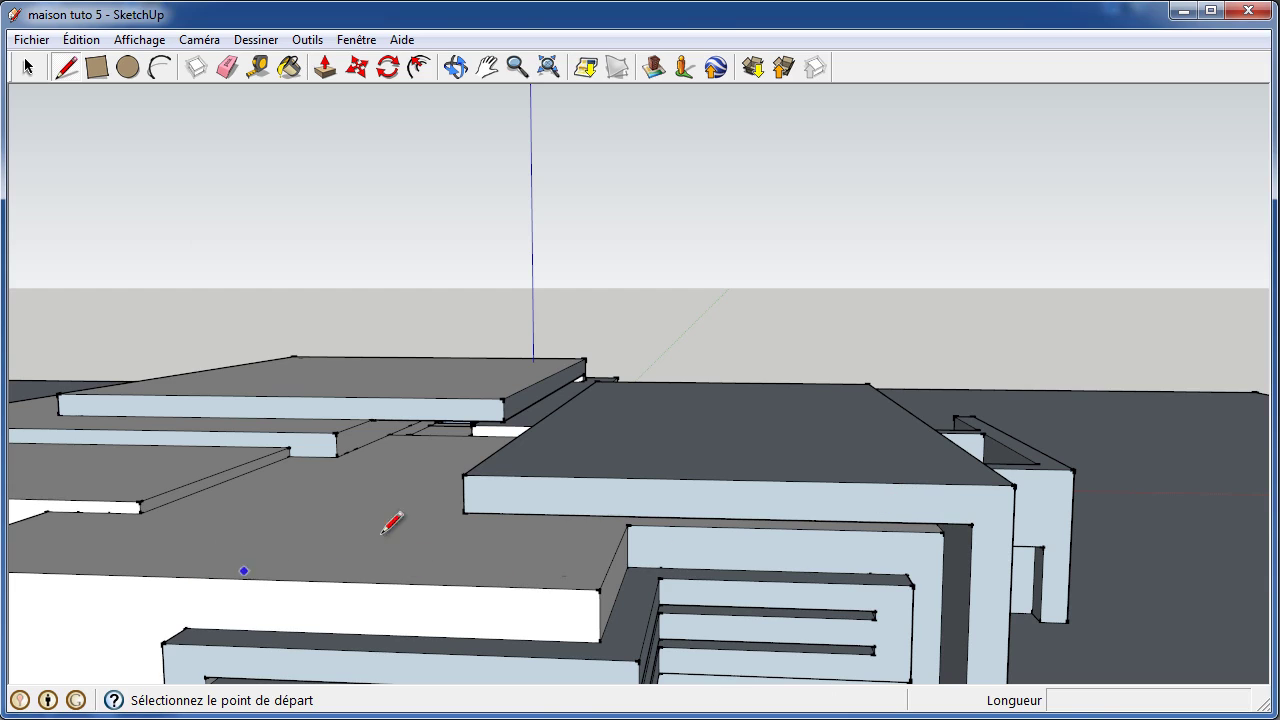
pyautogui.click(464, 512)
pyautogui.write('5000')
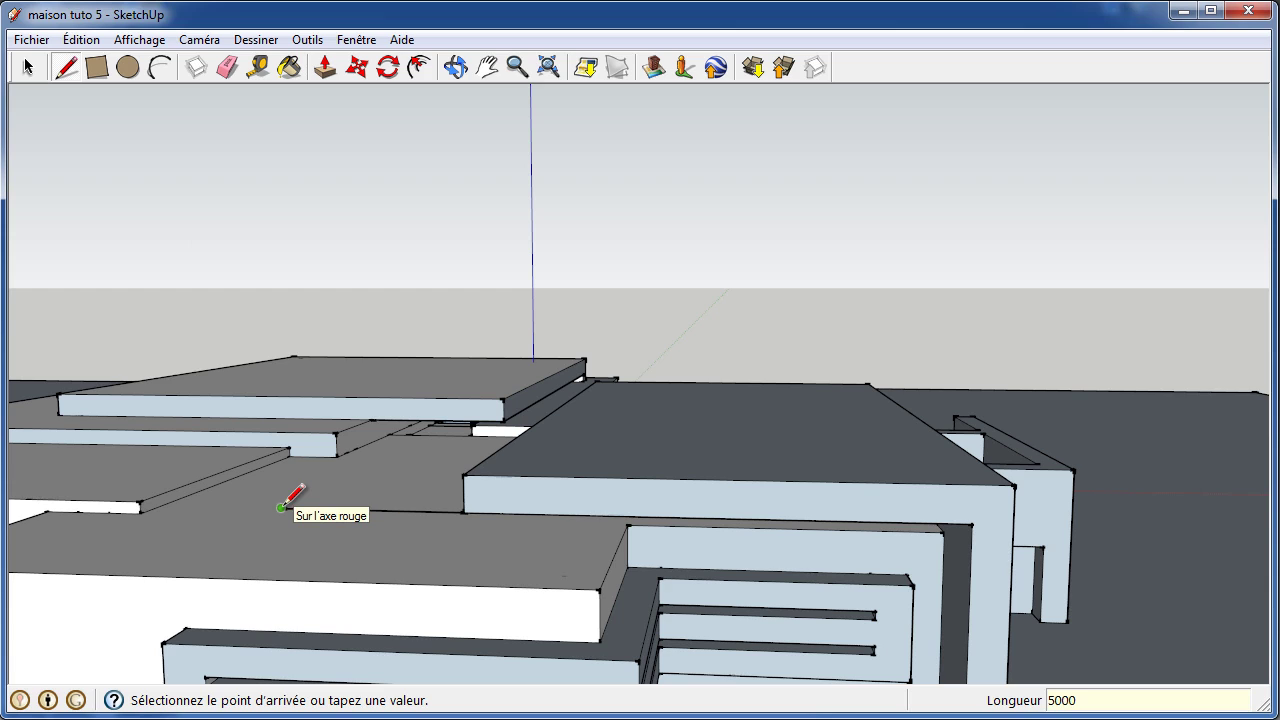
pyautogui.press('Return')
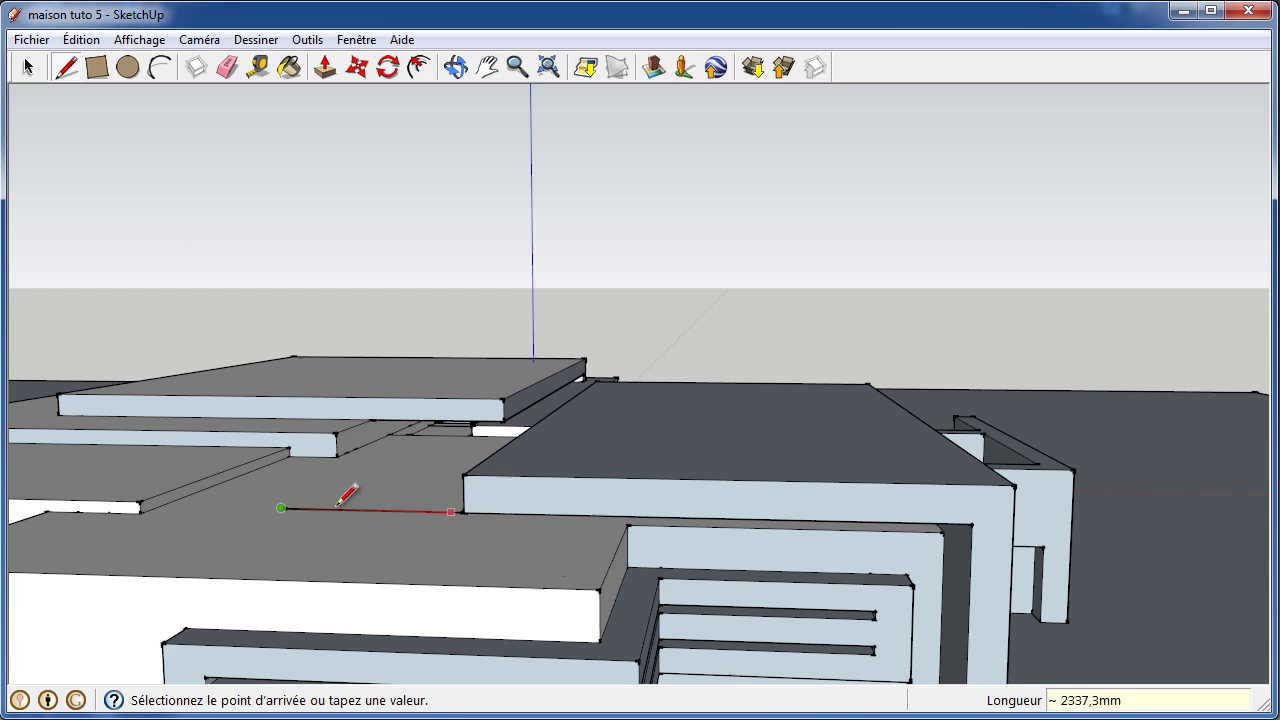
pyautogui.click(456, 67)
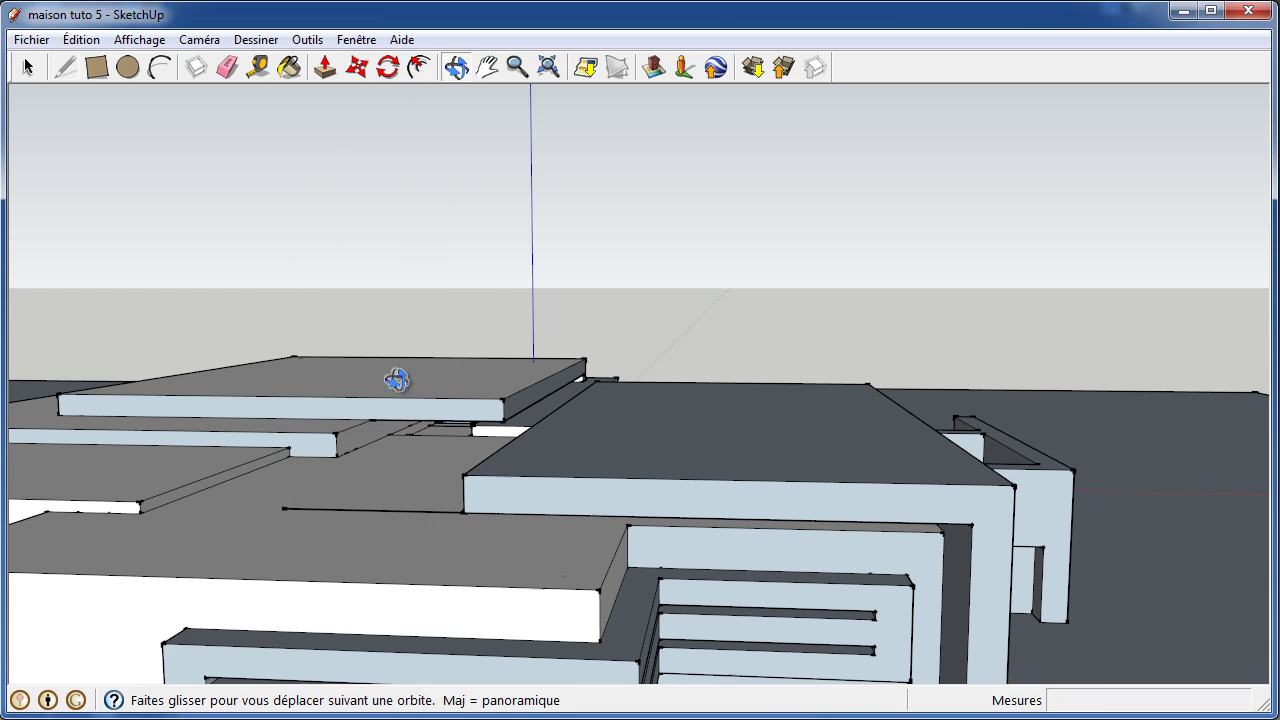
pyautogui.moveTo(346, 471)
pyautogui.mouseDown()
pyautogui.moveTo(449, 643)
pyautogui.moveTo(497, 417)
pyautogui.moveTo(503, 551)
pyautogui.moveTo(552, 619)
pyautogui.moveTo(557, 674)
pyautogui.mouseUp()
# - Start a green-axis line from the end of the new edge on the lower slab
pyautogui.scroll(2, 560, 616)
pyautogui.scroll(2, 575, 605)
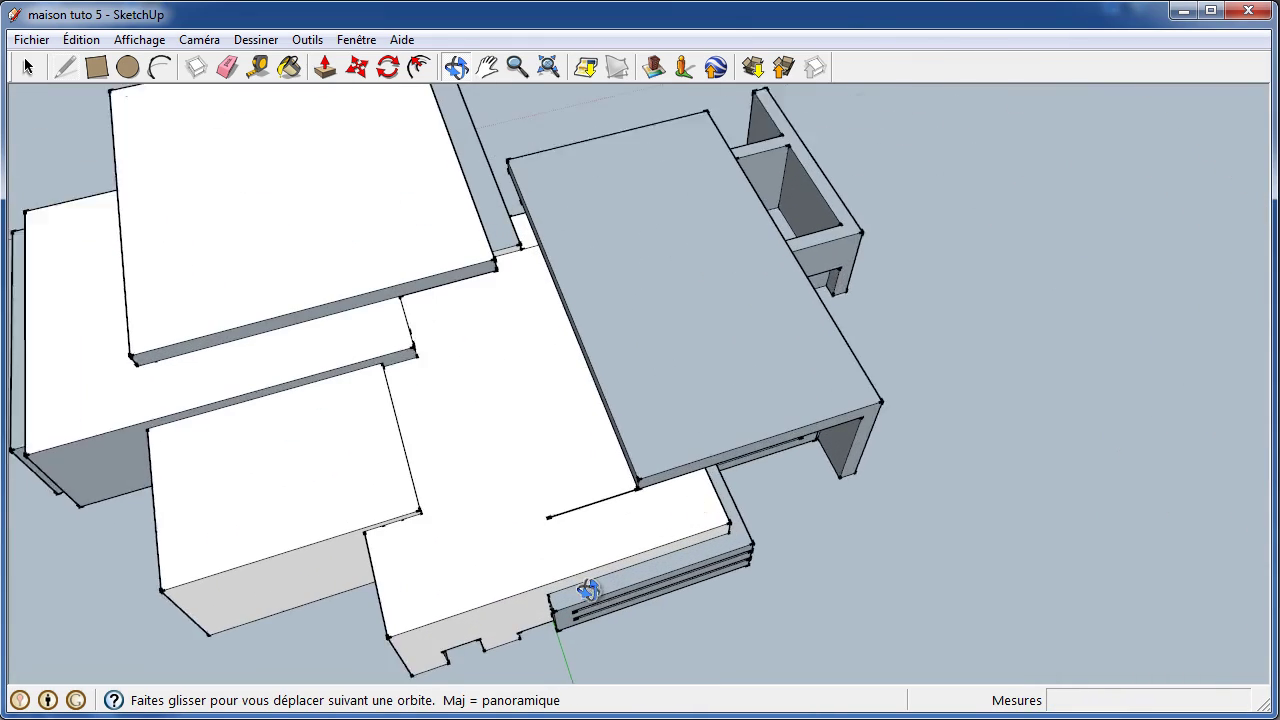
pyautogui.scroll(2, 586, 594)
pyautogui.moveTo(528, 580); pyautogui.dragTo(486, 651)
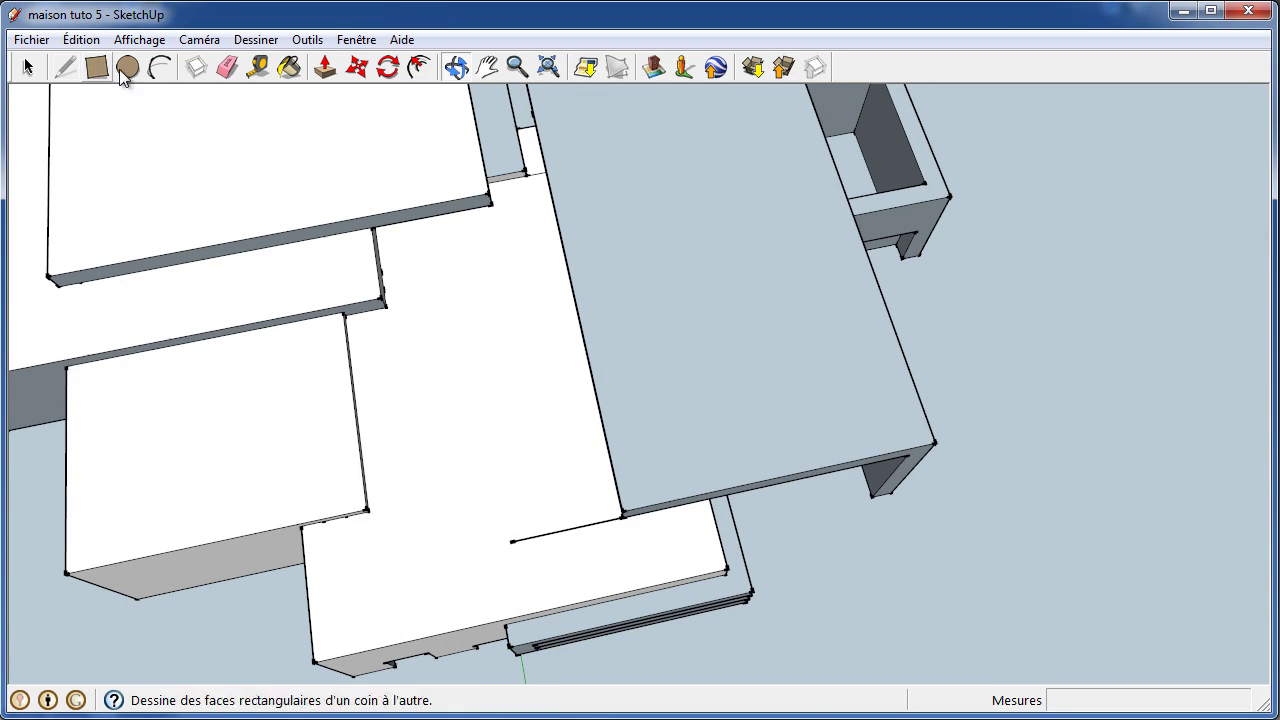
pyautogui.click(63, 67)
pyautogui.click(509, 541)
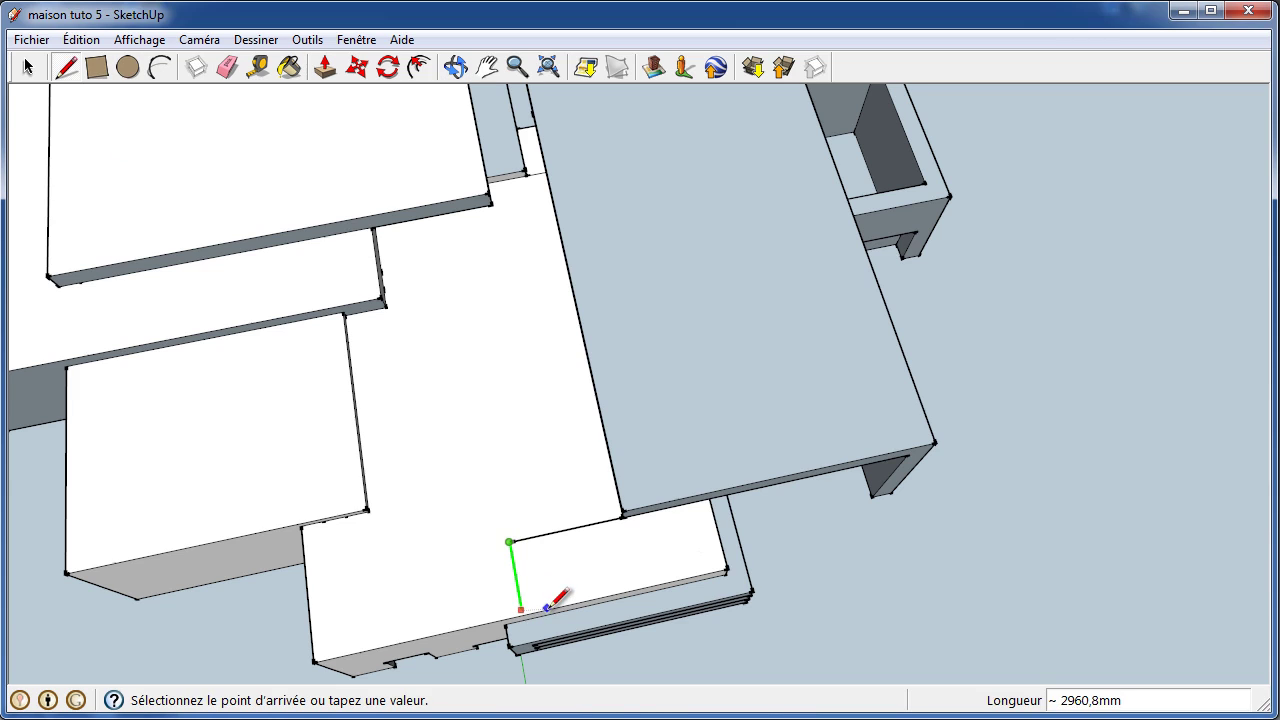
pyautogui.scroll(2, 528, 625)
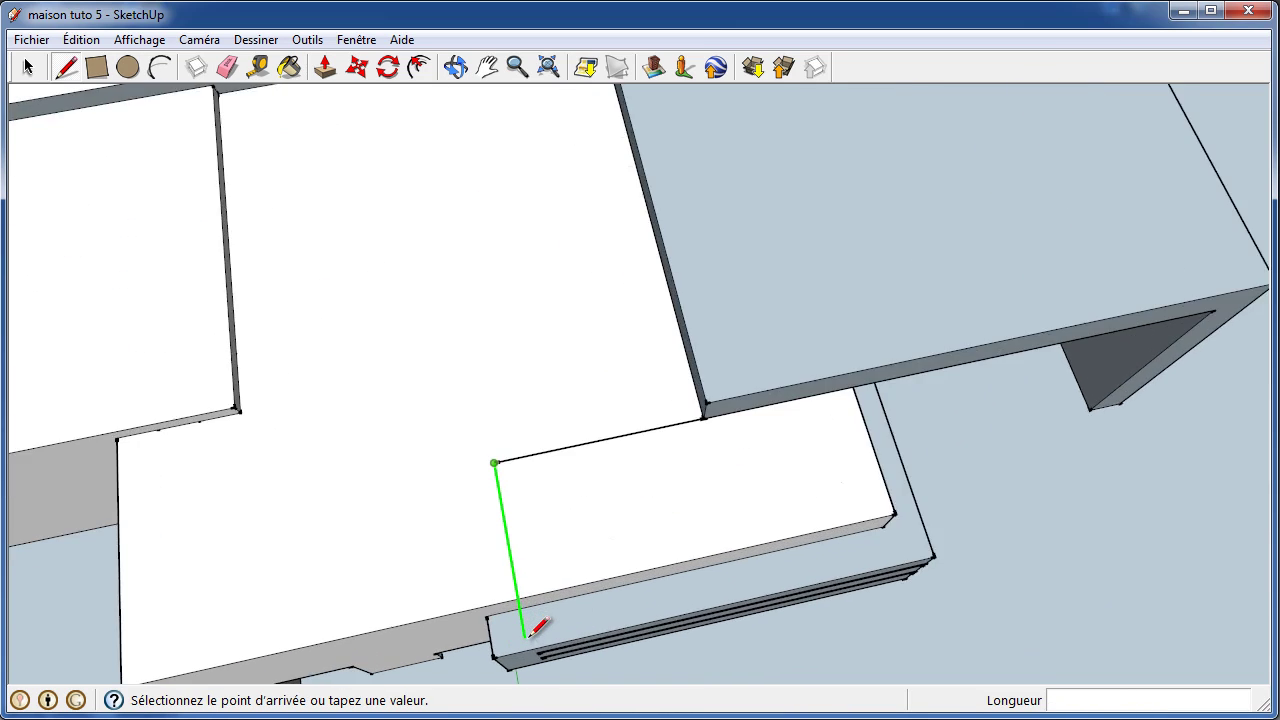
pyautogui.scroll(2, 525, 623)
pyautogui.scroll(2, 522, 621)
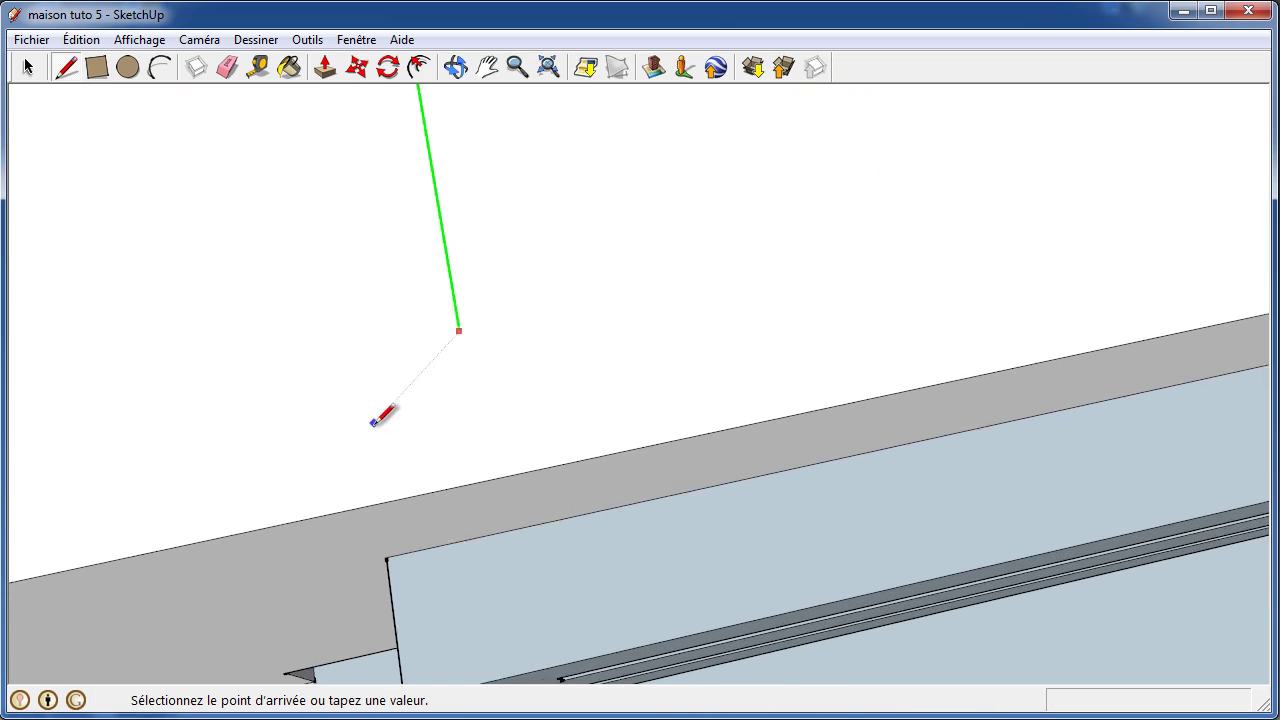
pyautogui.scroll(-2, 377, 417)
pyautogui.scroll(-2, 351, 409)
# - Set the green-axis edge to 3000 mm, then extend it to 4000 mm and fix its end
pyautogui.write('3000')
pyautogui.press('Return')
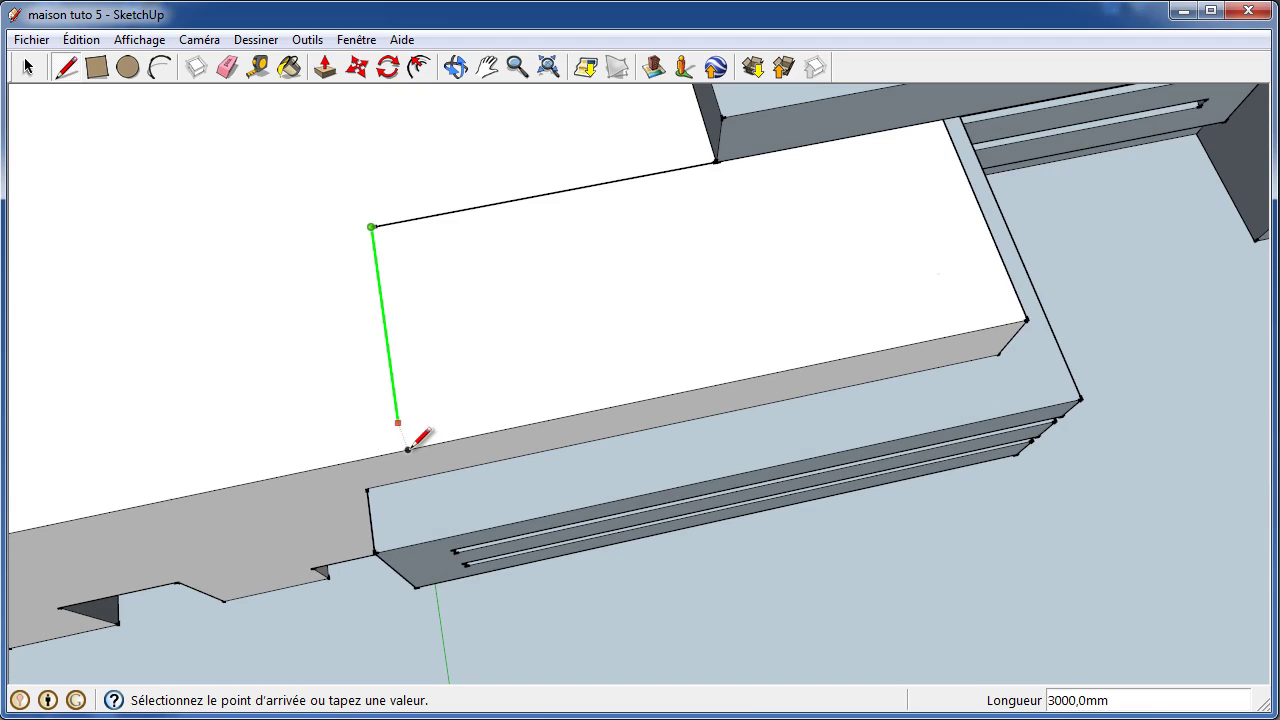
pyautogui.write('4000')
pyautogui.press('Return')
pyautogui.click(441, 432)
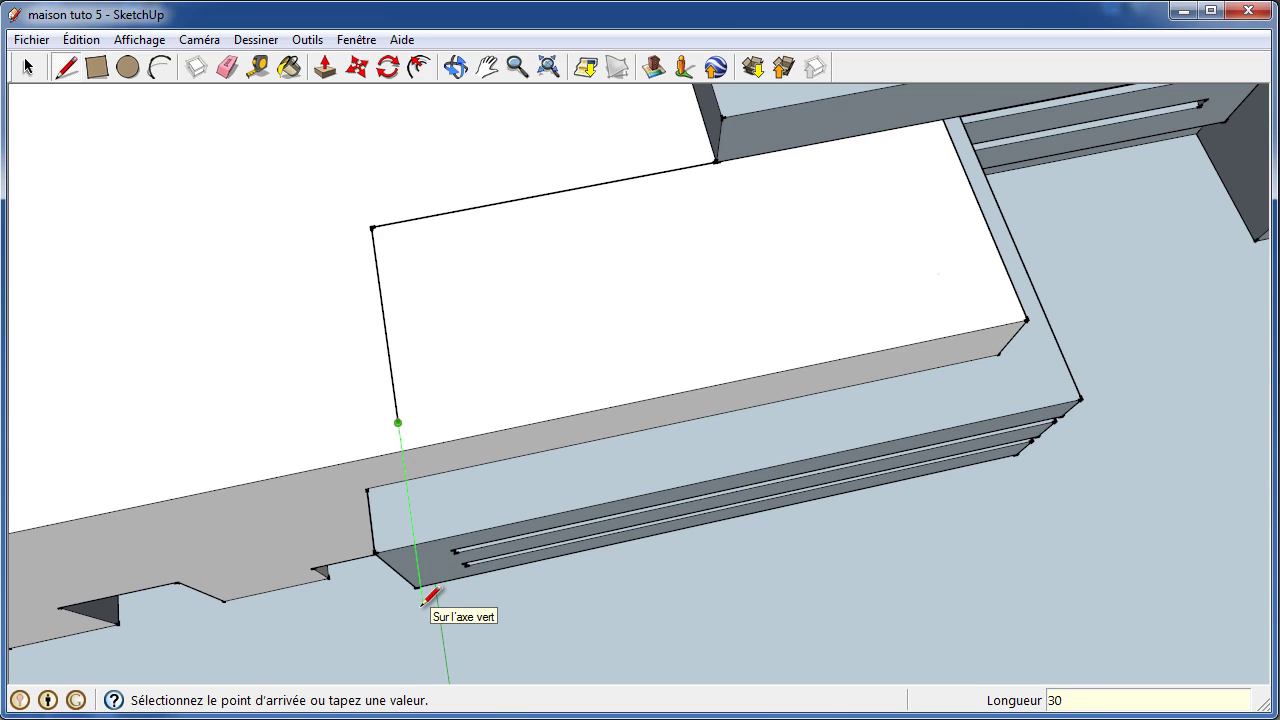
# - Draw a 24000 mm edge along the red axis outlining the overhang
pyautogui.press('Return')
pyautogui.scroll(-3, 449, 294)
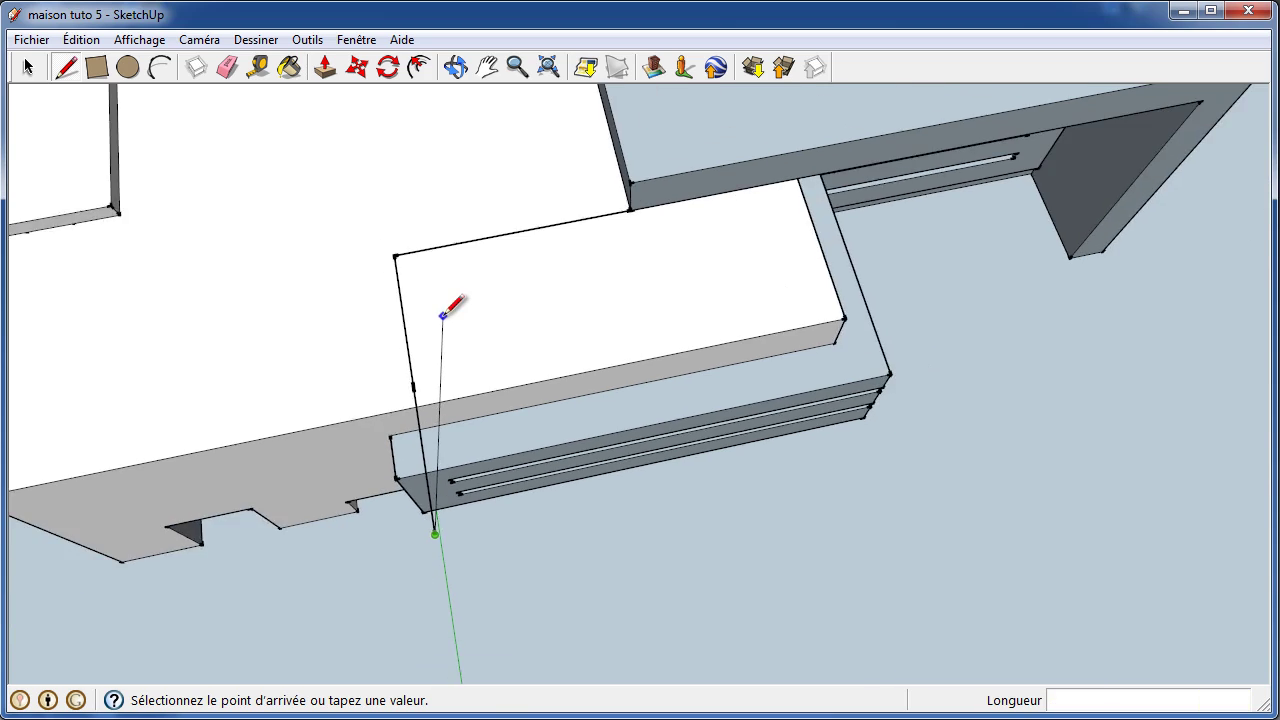
pyautogui.scroll(-3, 425, 291)
pyautogui.write('24000')
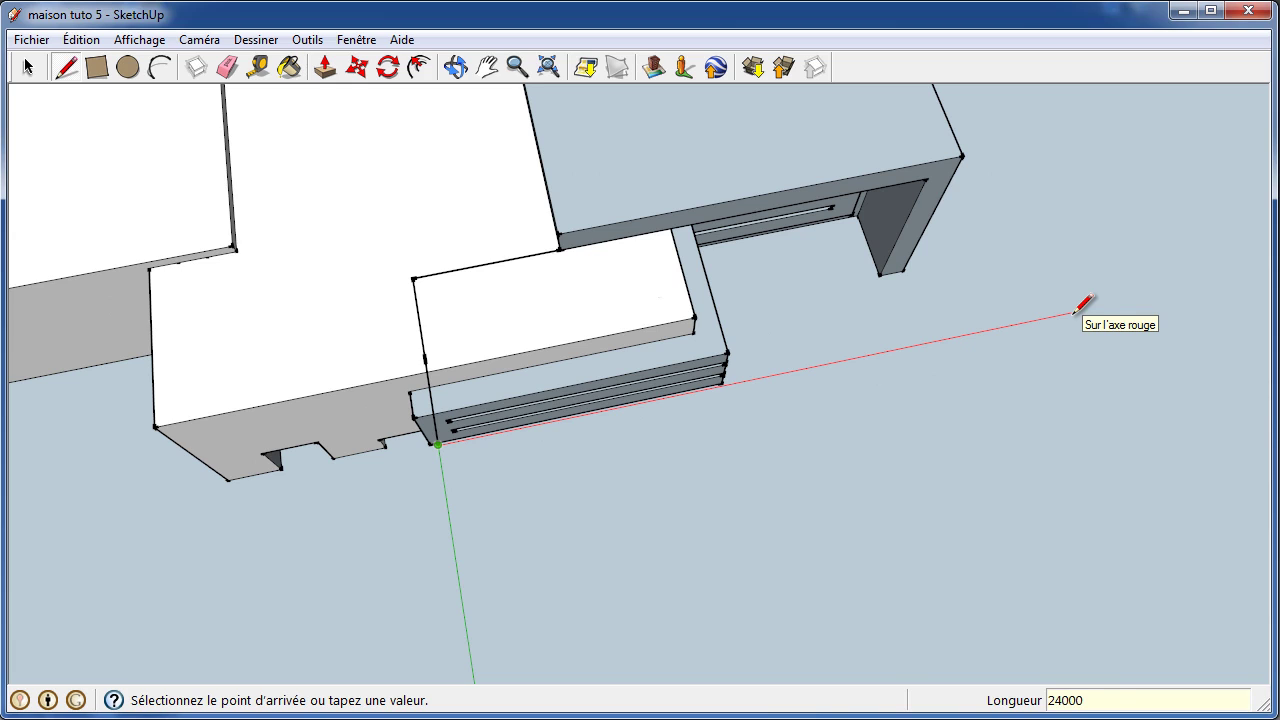
pyautogui.press('Return')
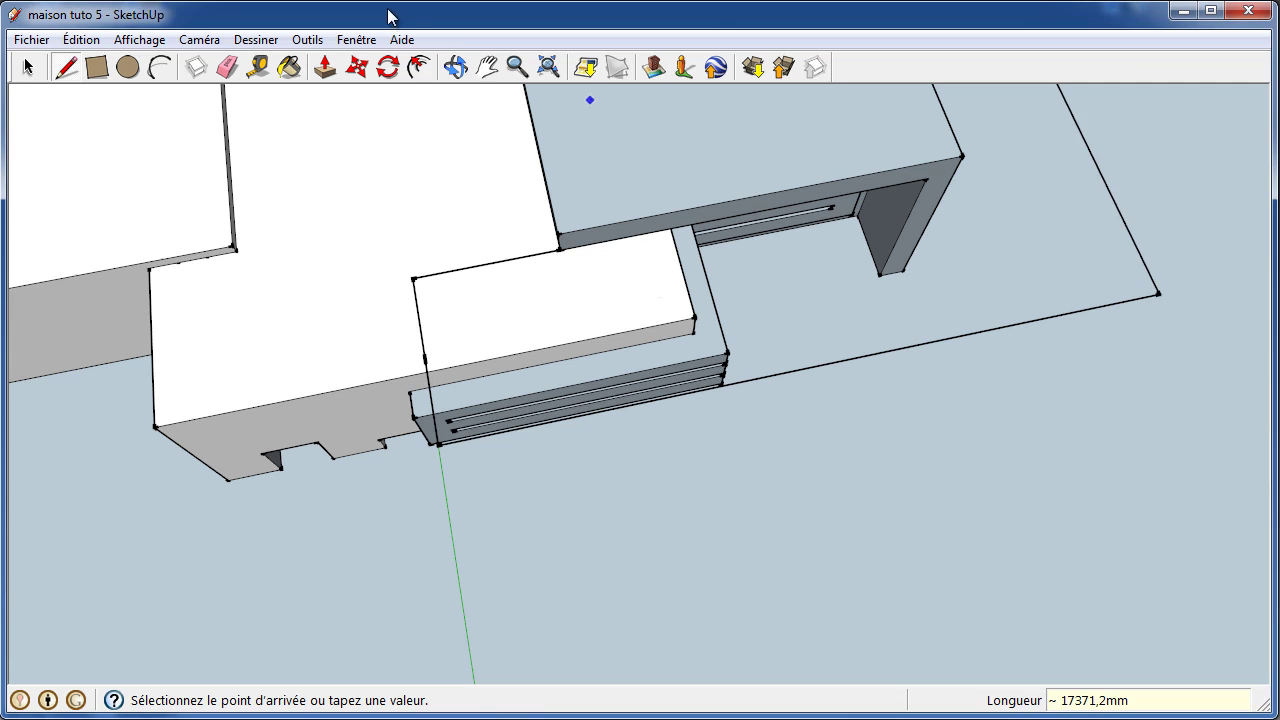
pyautogui.click(455, 67)
pyautogui.moveTo(723, 306)
pyautogui.mouseDown()
pyautogui.moveTo(507, 222)
pyautogui.moveTo(771, 257)
pyautogui.moveTo(651, 169)
pyautogui.moveTo(674, 249)
pyautogui.moveTo(694, 245)
pyautogui.mouseUp()
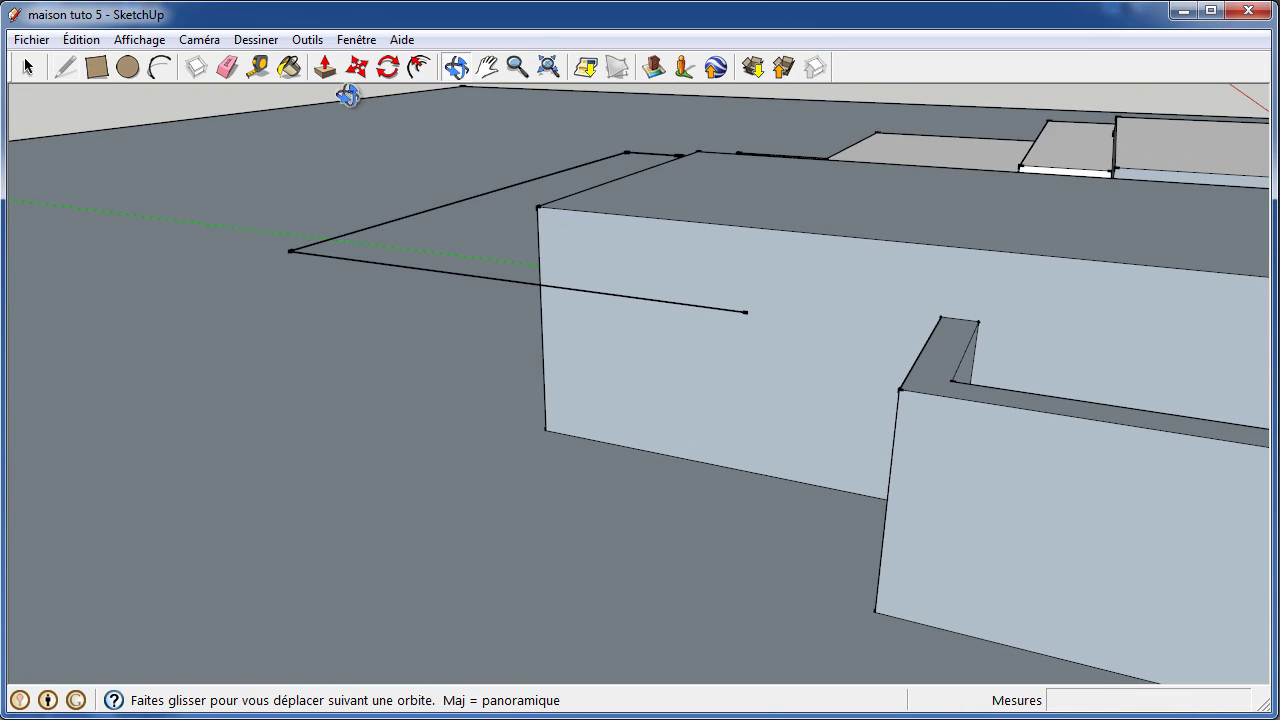
pyautogui.moveTo(317, 236)
pyautogui.mouseDown()
pyautogui.moveTo(454, 254)
pyautogui.moveTo(763, 229)
pyautogui.moveTo(809, 188)
pyautogui.moveTo(810, 140)
pyautogui.moveTo(749, 194)
pyautogui.mouseUp()
pyautogui.scroll(5, 549, 229)
pyautogui.moveTo(549, 229); pyautogui.dragTo(471, 306)
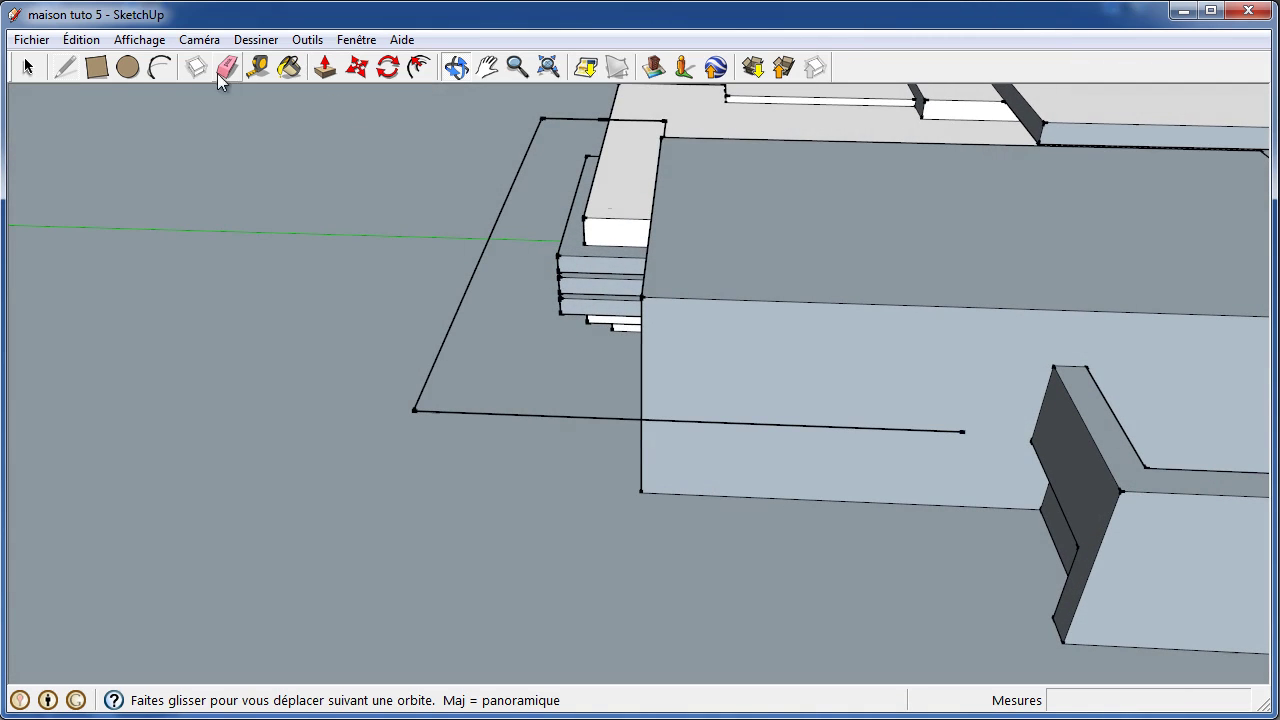
# - Draw edges from the outline's end up onto the wall face and across to its corner
pyautogui.click(65, 68)
pyautogui.click(963, 431)
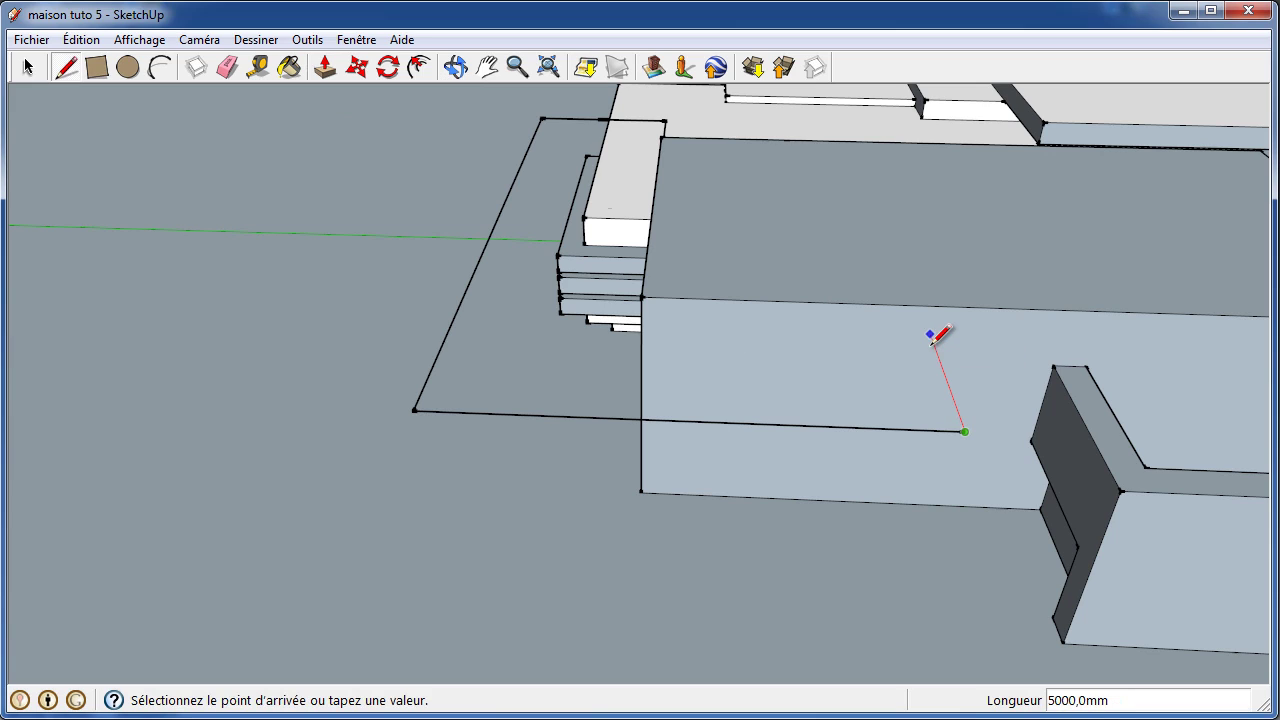
pyautogui.click(930, 335)
pyautogui.click(642, 325)
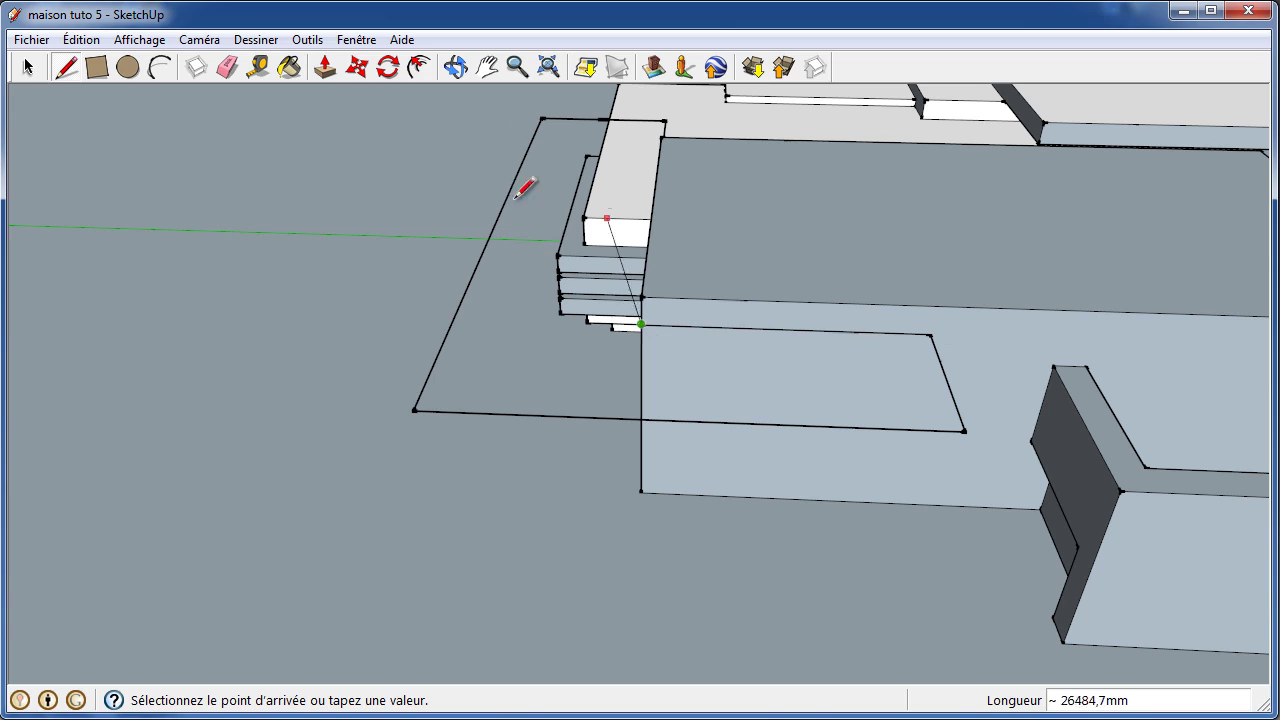
pyautogui.click(455, 67)
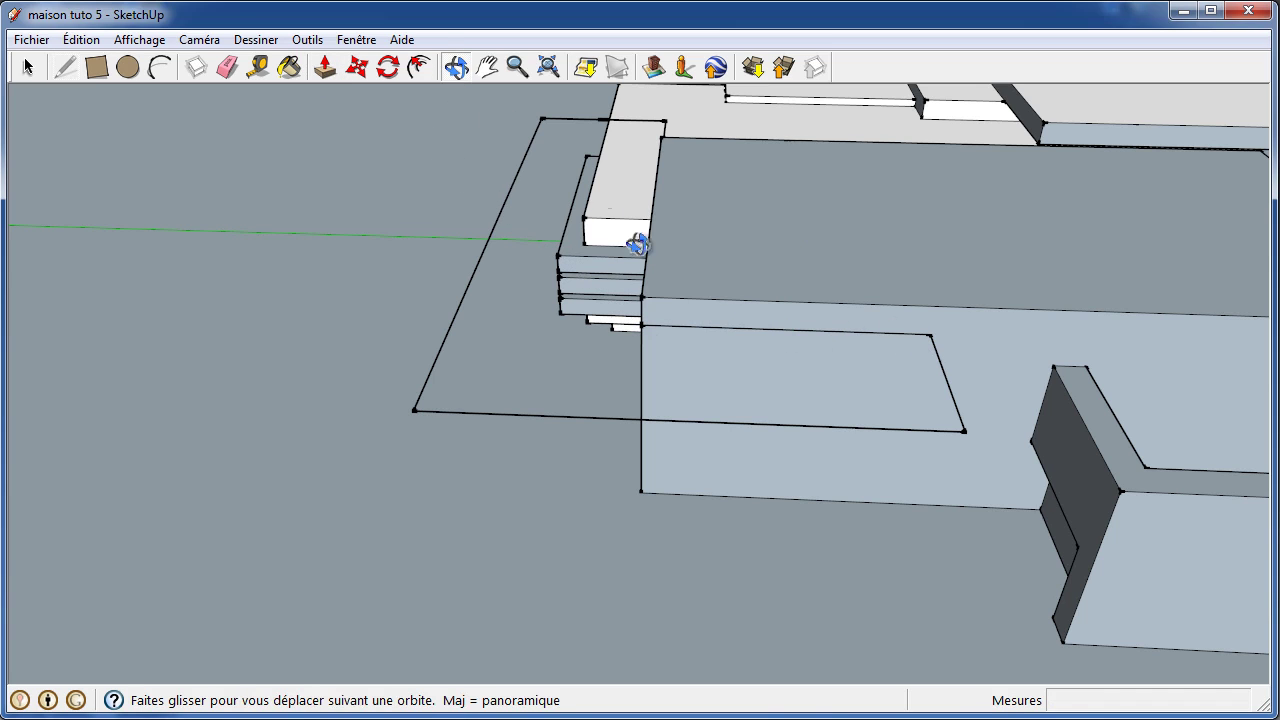
# - Erase the stray roof edge and its adjoining short edge on the front volume
pyautogui.moveTo(567, 218)
pyautogui.mouseDown()
pyautogui.moveTo(615, 321)
pyautogui.moveTo(966, 346)
pyautogui.mouseUp()
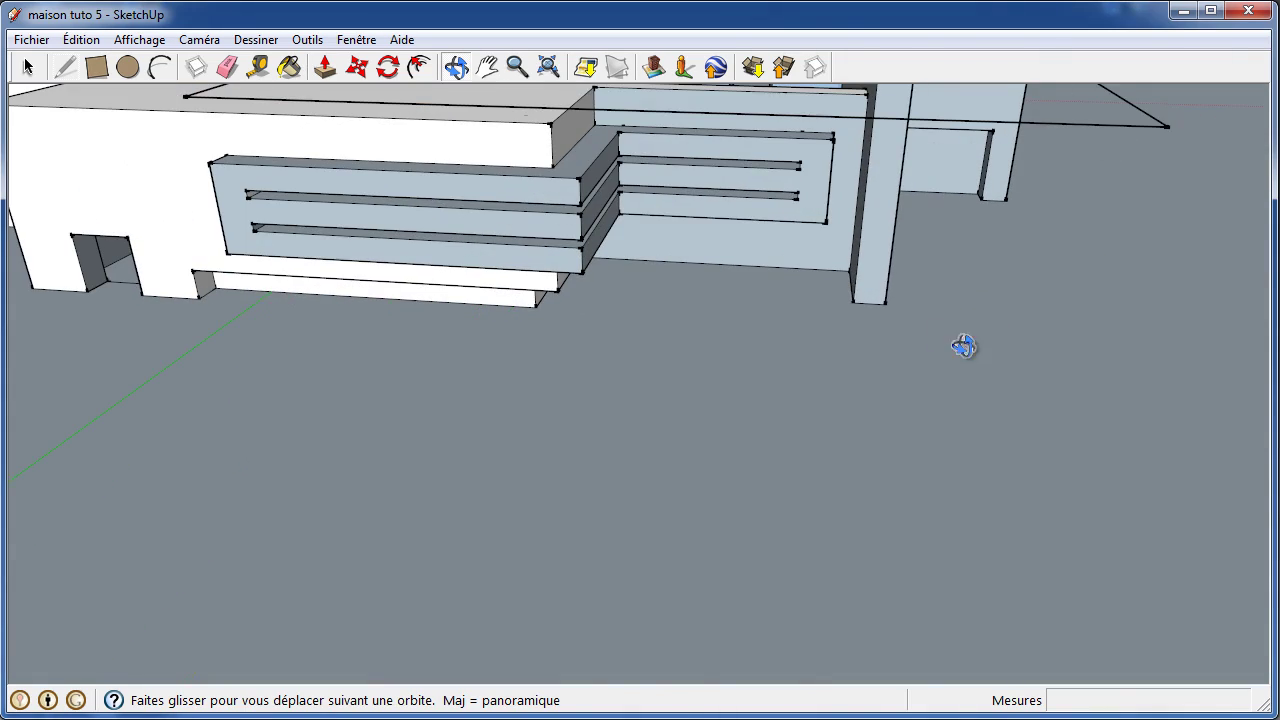
pyautogui.moveTo(873, 159)
pyautogui.mouseDown()
pyautogui.moveTo(886, 300)
pyautogui.moveTo(900, 294)
pyautogui.moveTo(891, 363)
pyautogui.moveTo(877, 326)
pyautogui.moveTo(877, 137)
pyautogui.moveTo(863, 331)
pyautogui.moveTo(845, 192)
pyautogui.moveTo(846, 240)
pyautogui.moveTo(960, 234)
pyautogui.moveTo(951, 209)
pyautogui.moveTo(943, 257)
pyautogui.moveTo(911, 268)
pyautogui.mouseUp()
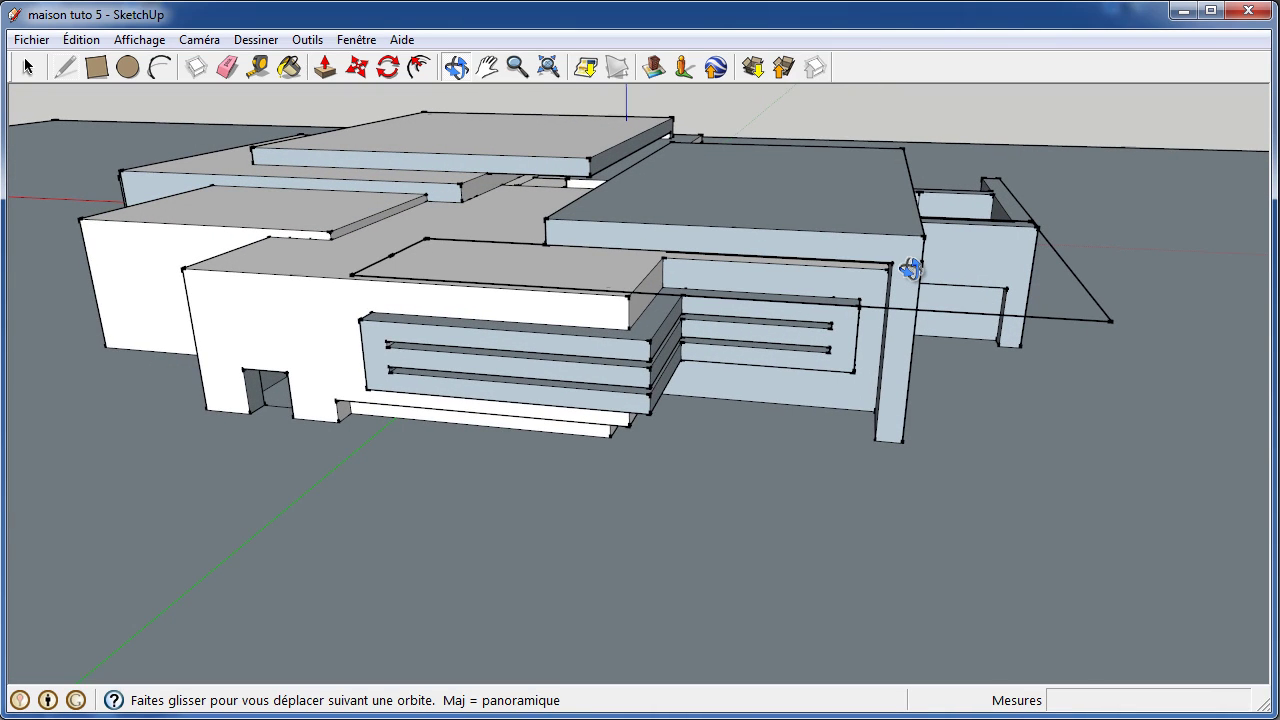
pyautogui.click(228, 68)
pyautogui.click(482, 240)
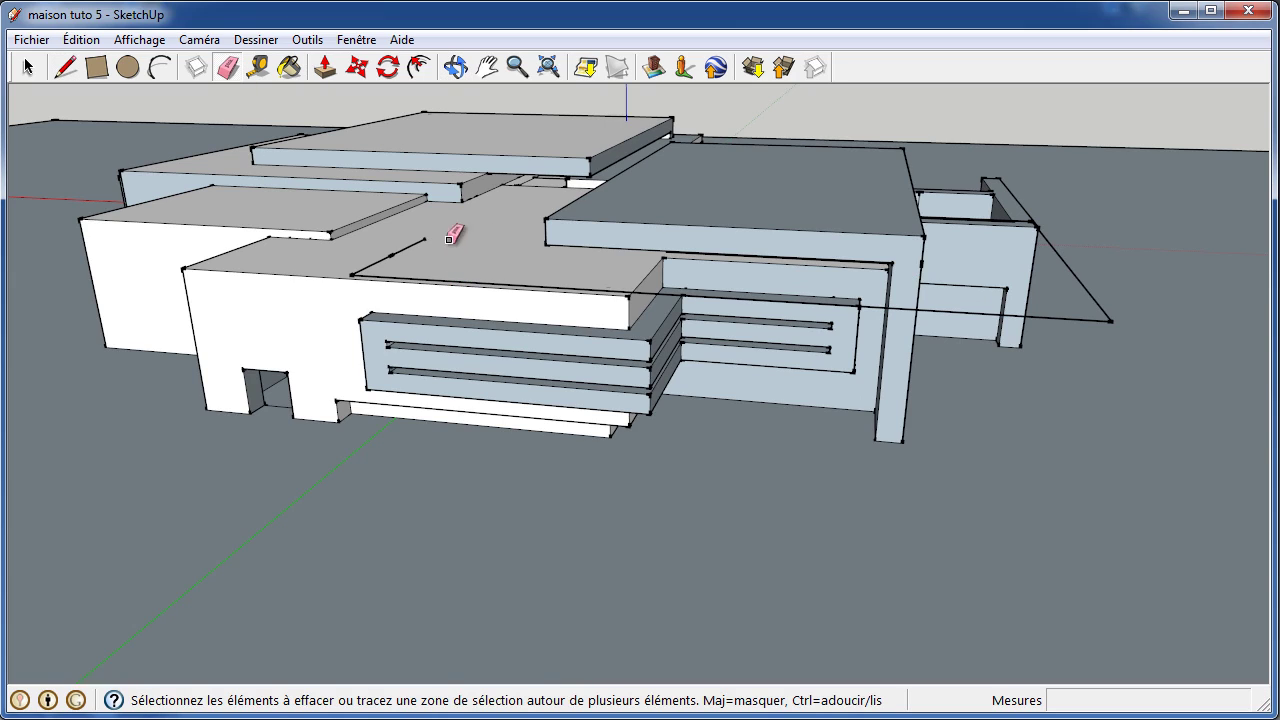
pyautogui.moveTo(424, 237); pyautogui.dragTo(384, 257)
# - Draw edges from the front roof corner to the upper volume's corner, closing a new roof face
pyautogui.click(68, 70)
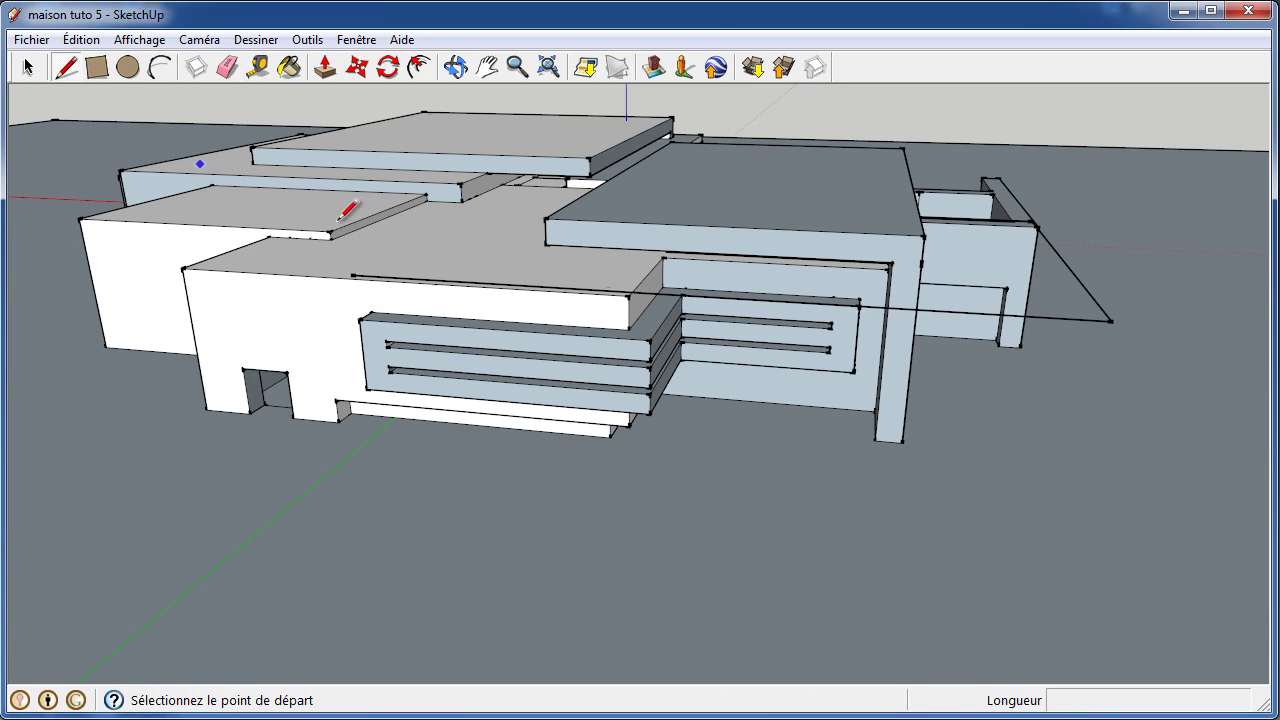
pyautogui.click(350, 274)
pyautogui.write('15000')
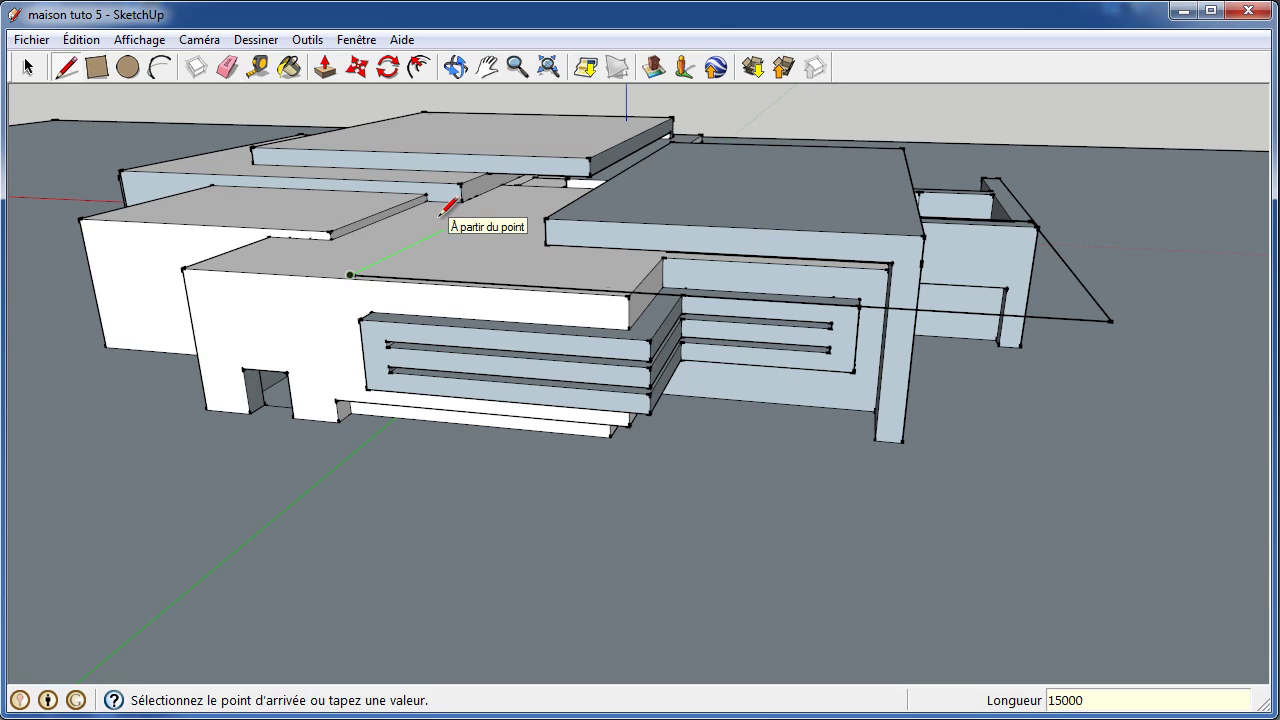
pyautogui.click(505, 199)
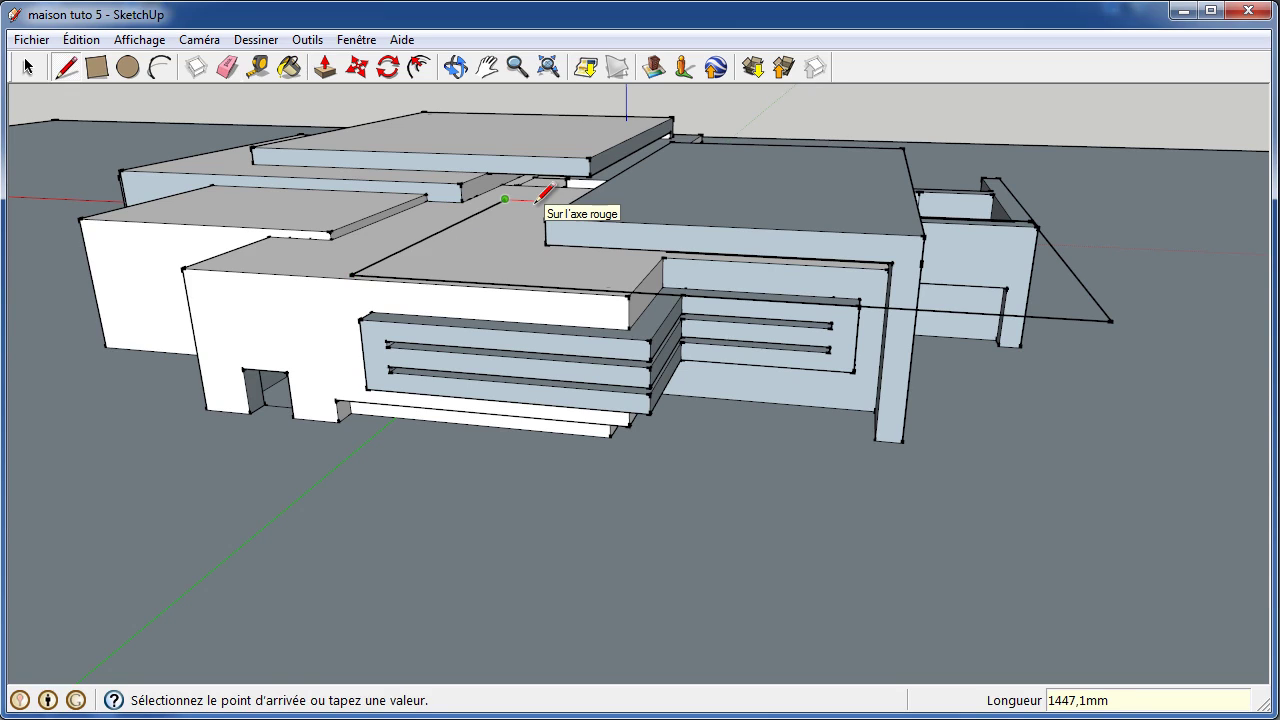
pyautogui.click(1032, 220)
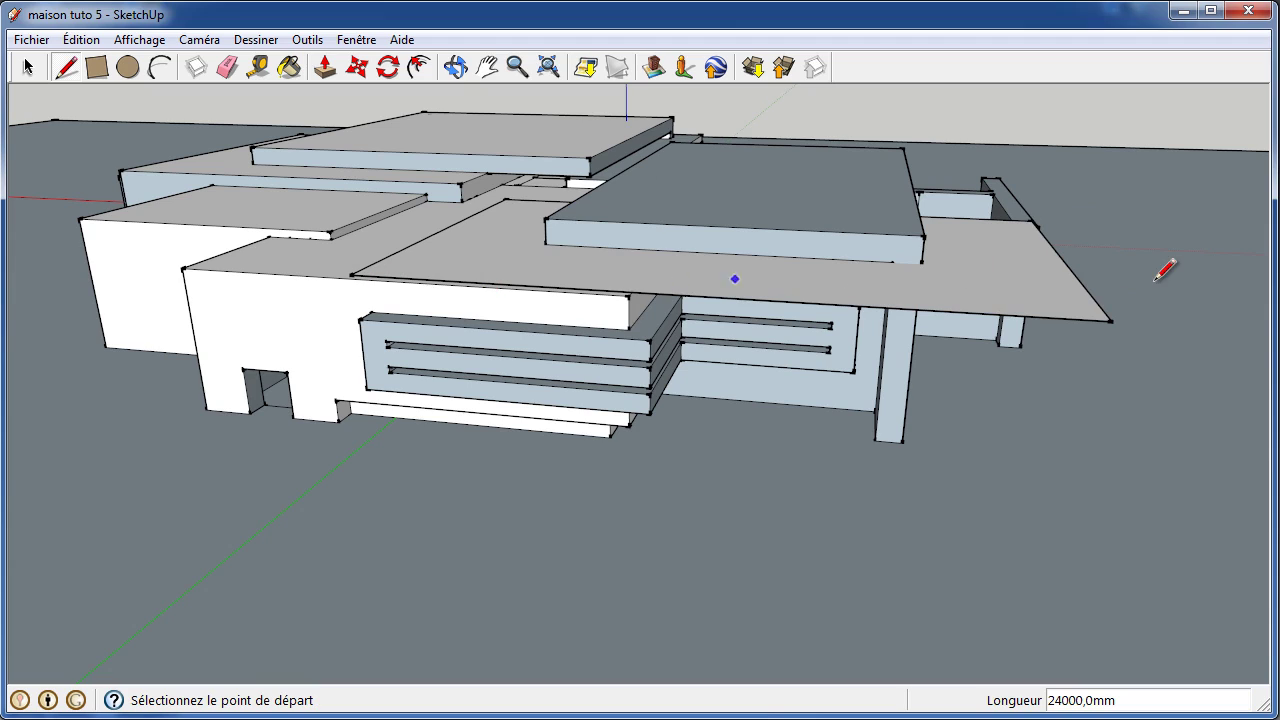
# - Draw a 1000 mm drop and a 24000 mm red-axis edge to close the slab's front face
pyautogui.click(1111, 320)
pyautogui.write('1000')
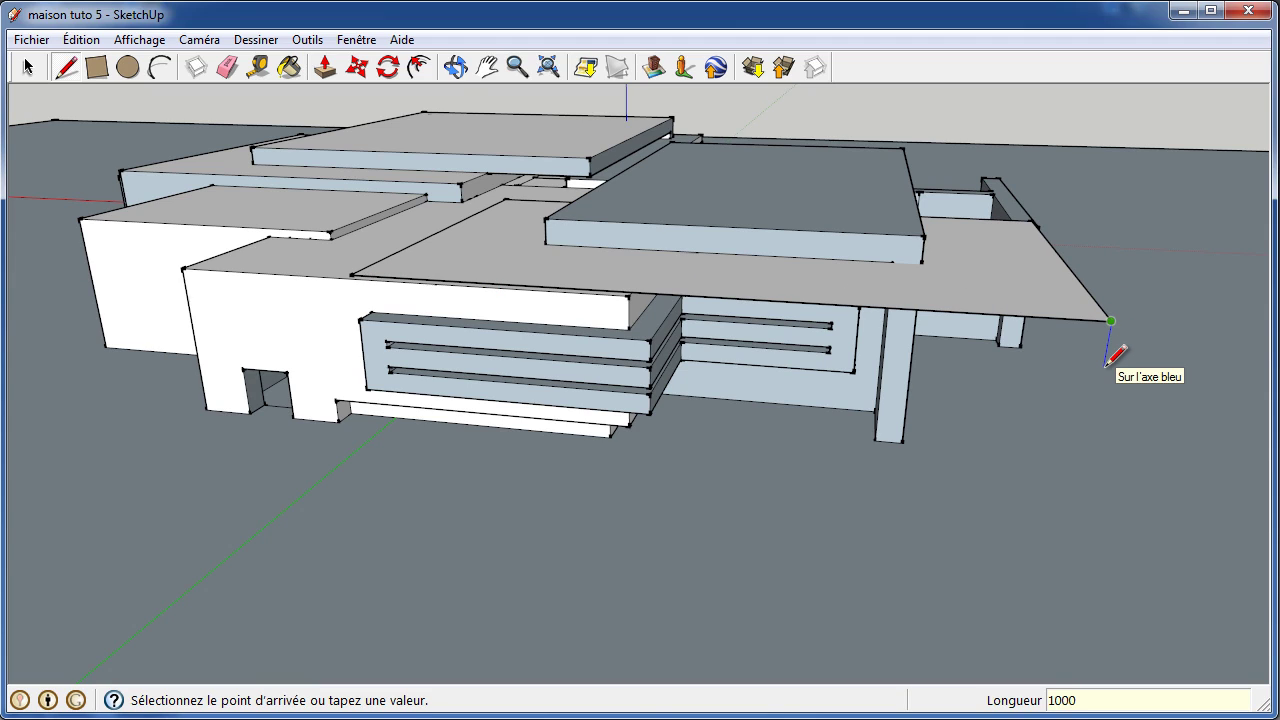
pyautogui.press('Return')
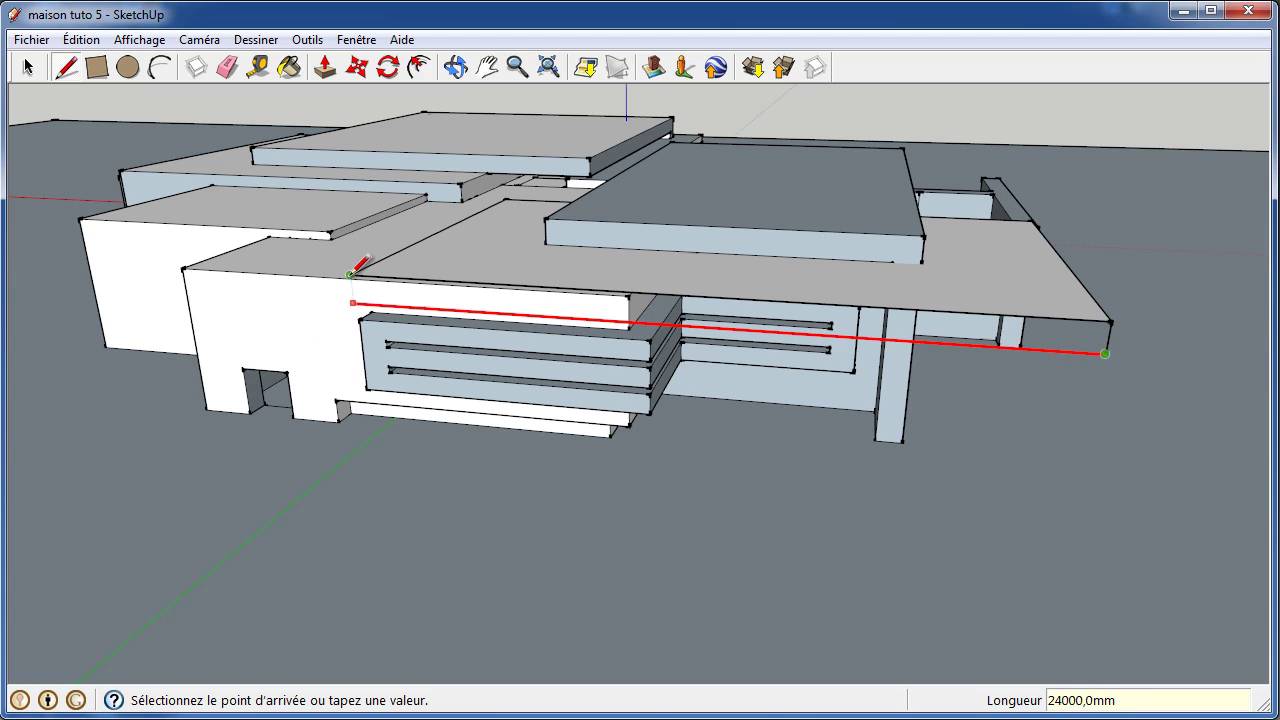
pyautogui.press('Return')
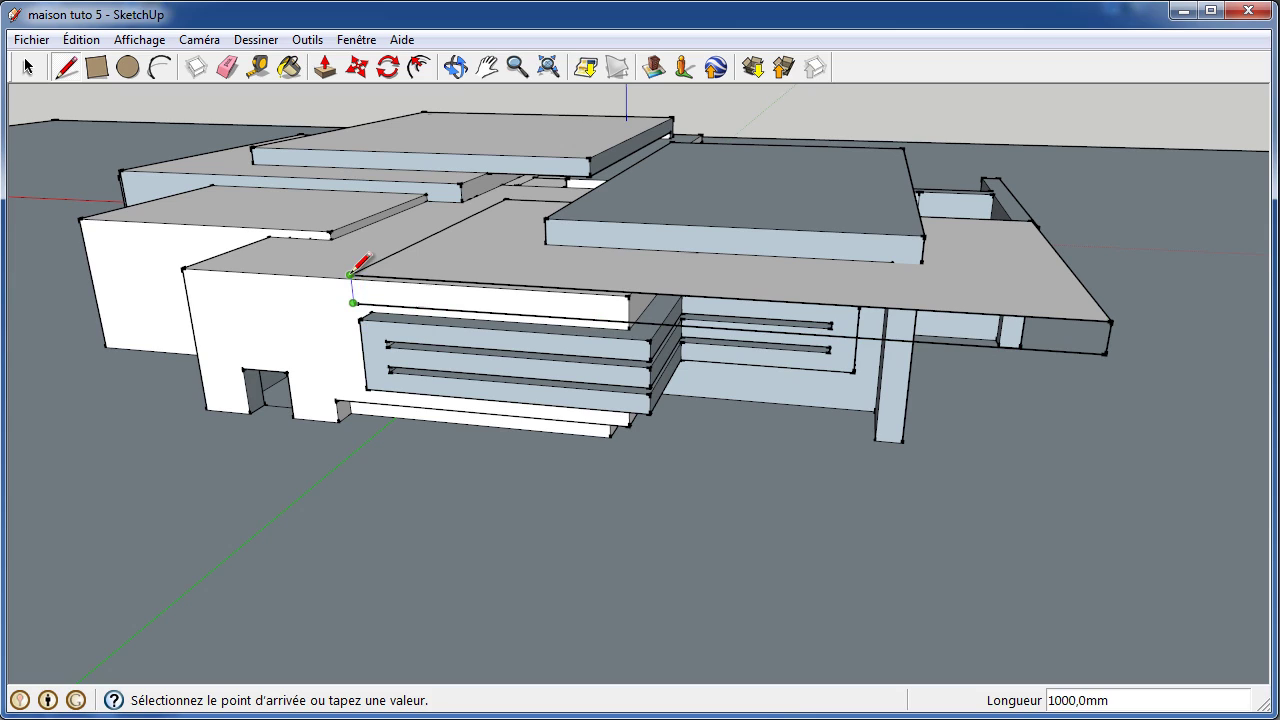
pyautogui.click(350, 275)
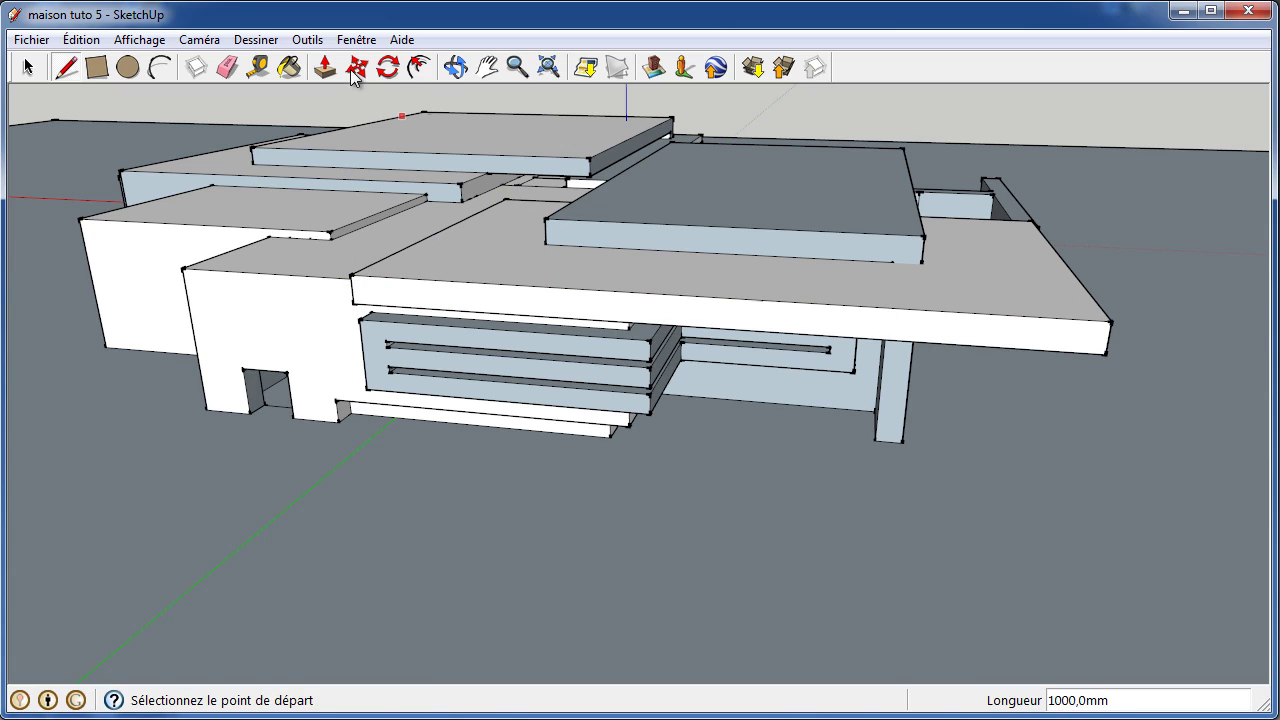
pyautogui.click(456, 67)
# - From a low side view, push/pull the left overhanging roof slab's face
pyautogui.moveTo(884, 259)
pyautogui.mouseDown()
pyautogui.moveTo(727, 234)
pyautogui.moveTo(751, 240)
pyautogui.moveTo(900, 197)
pyautogui.moveTo(731, 277)
pyautogui.moveTo(680, 240)
pyautogui.mouseUp()
pyautogui.click(324, 67)
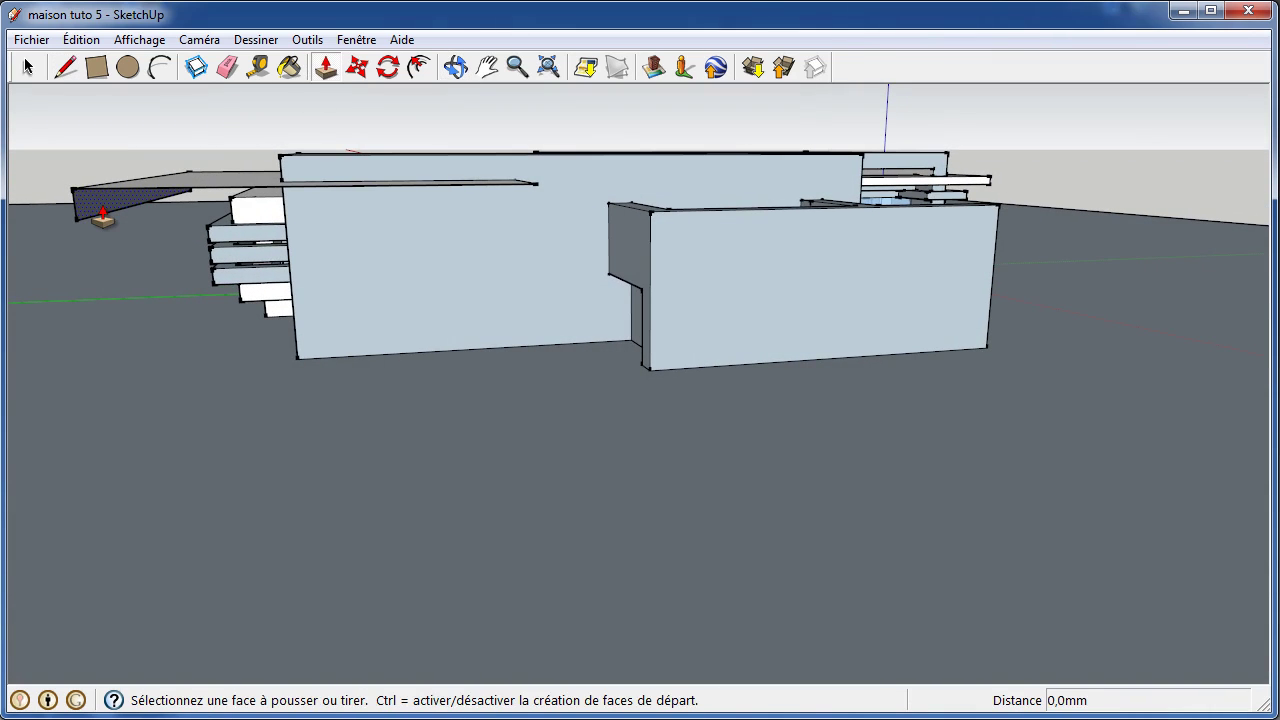
pyautogui.click(108, 212)
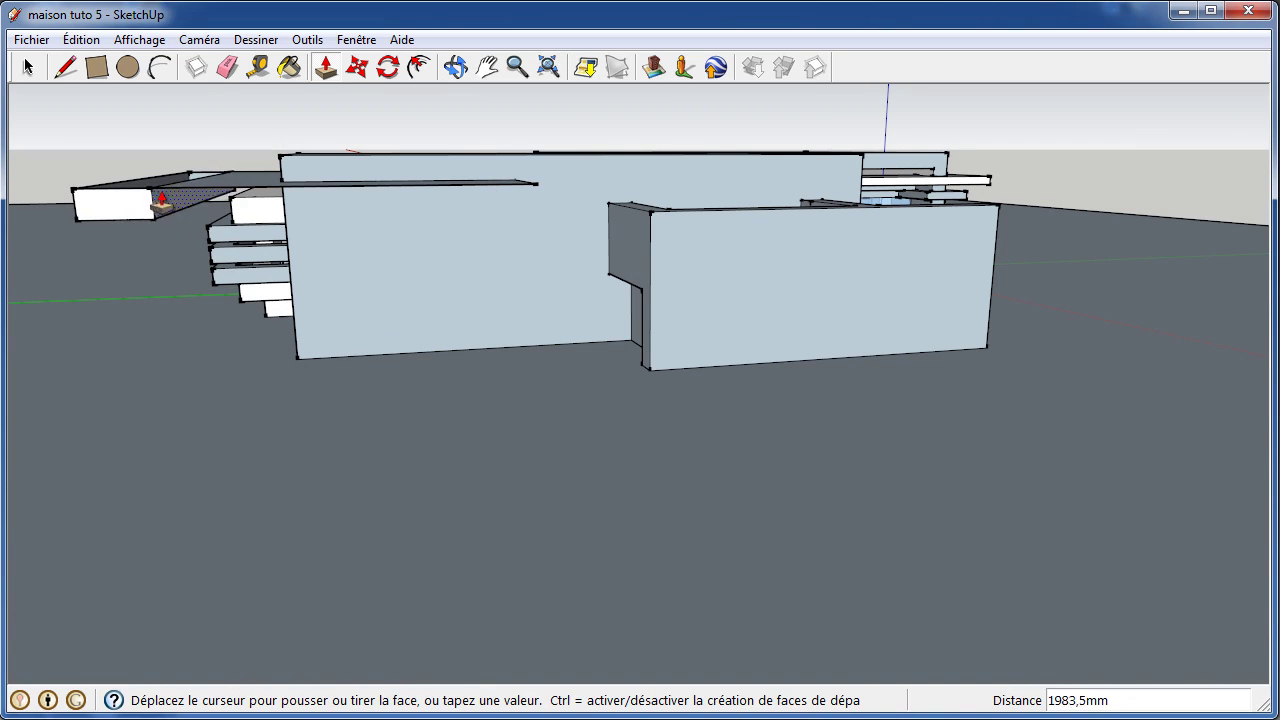
pyautogui.click(104, 215)
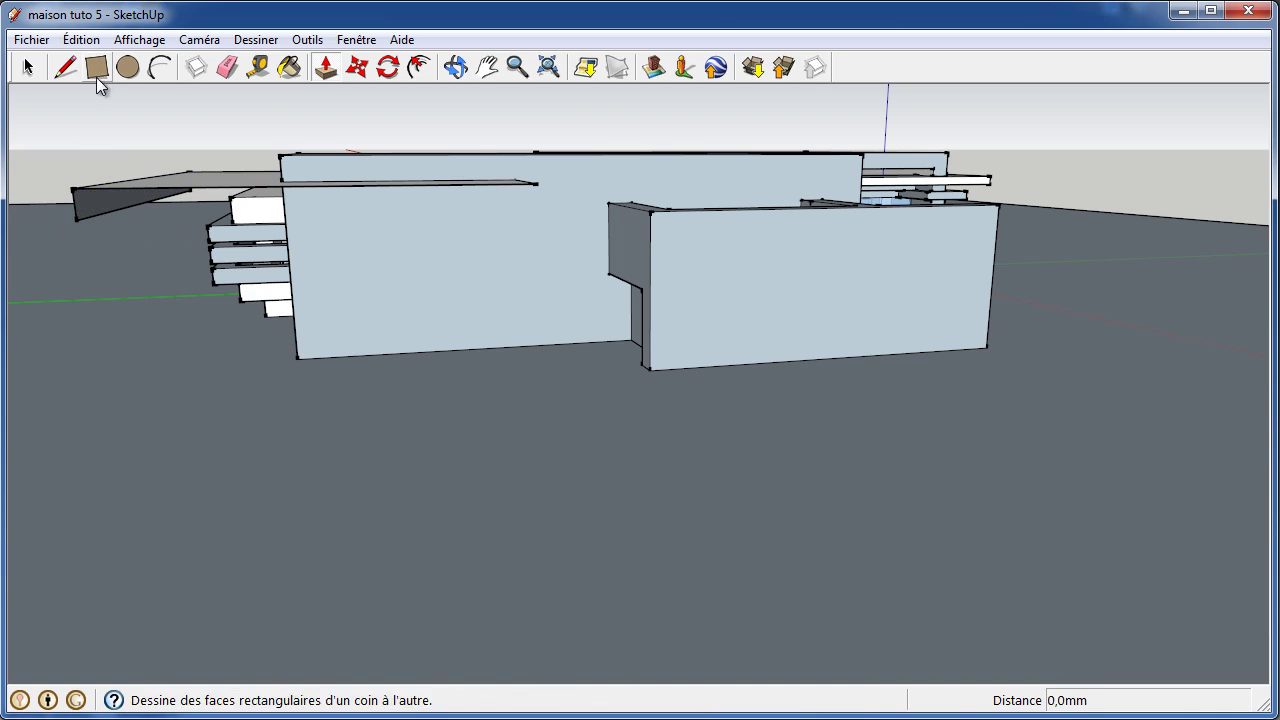
# - Draw a 15000 mm edge under the left slab and a vertical edge closing its front face
pyautogui.click(66, 70)
pyautogui.click(66, 70)
pyautogui.click(77, 218)
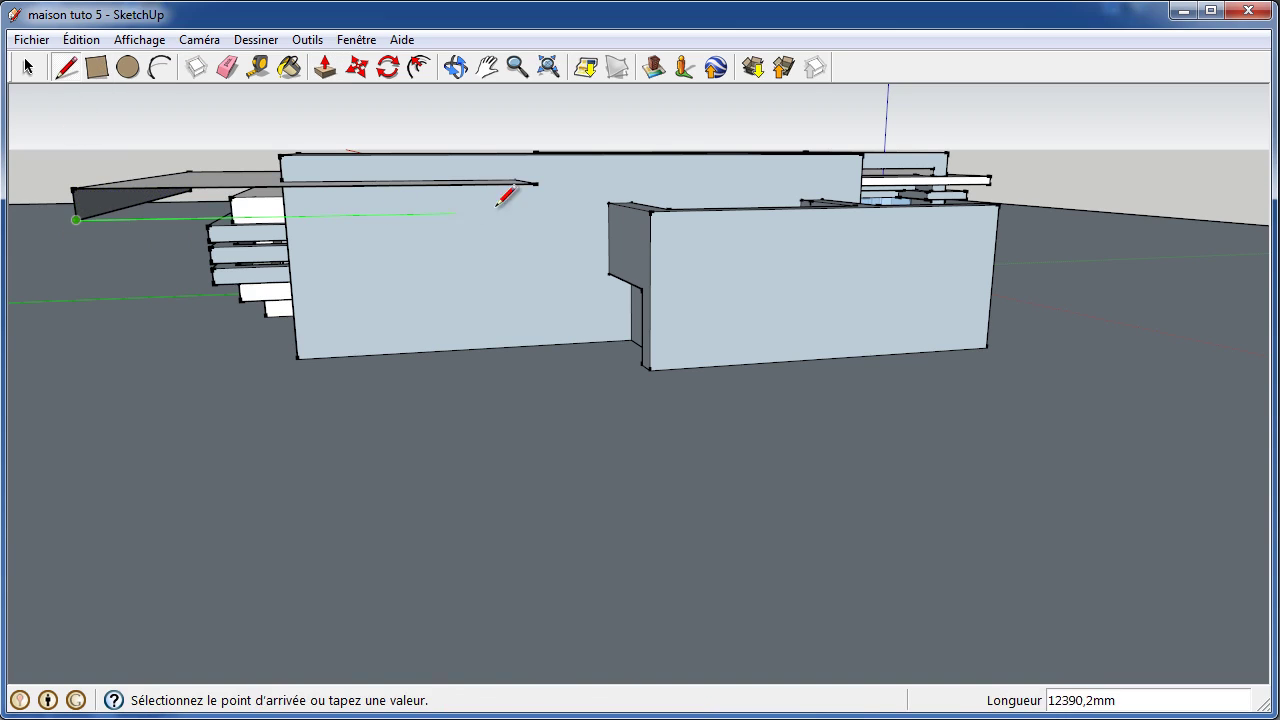
pyautogui.write('15000')
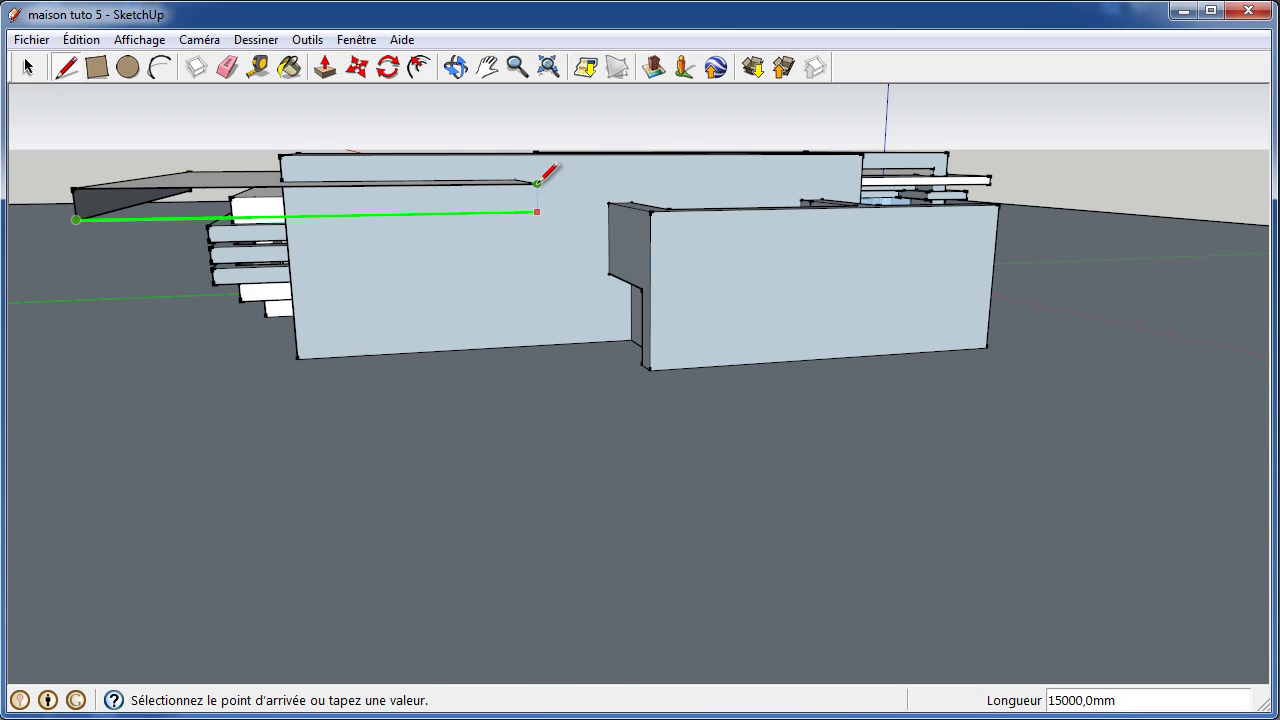
pyautogui.press('Return')
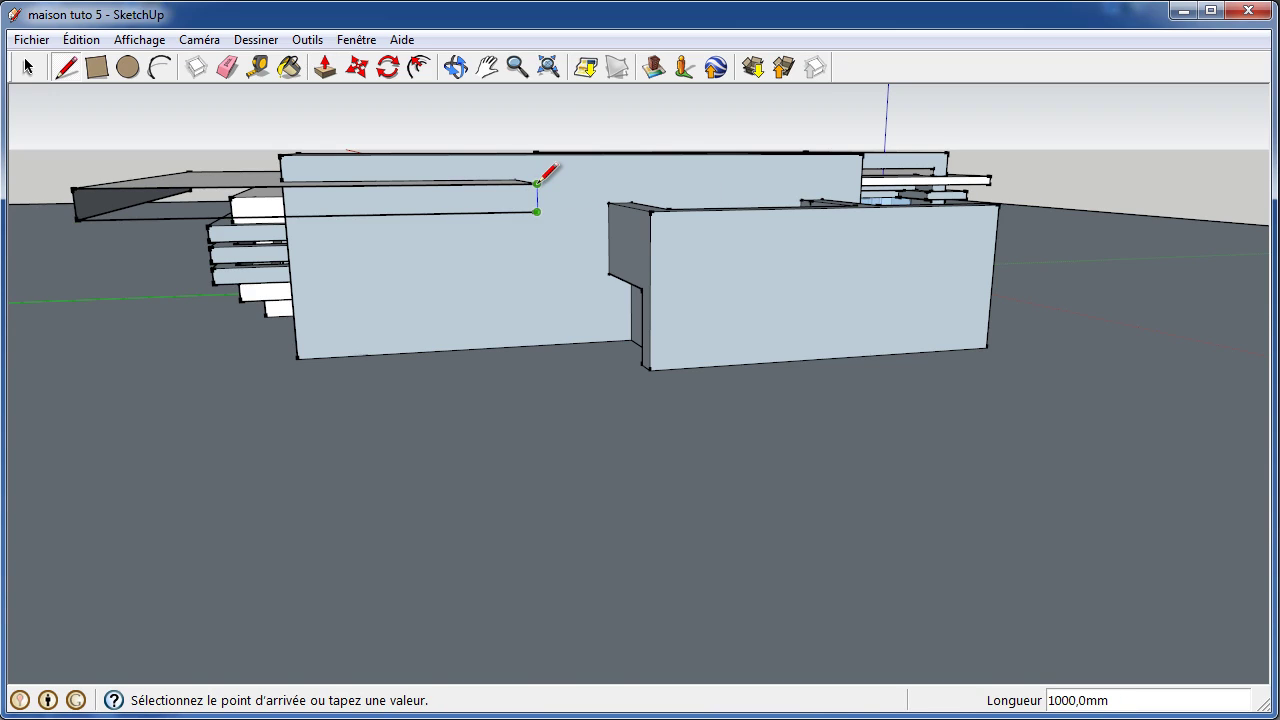
pyautogui.click(538, 184)
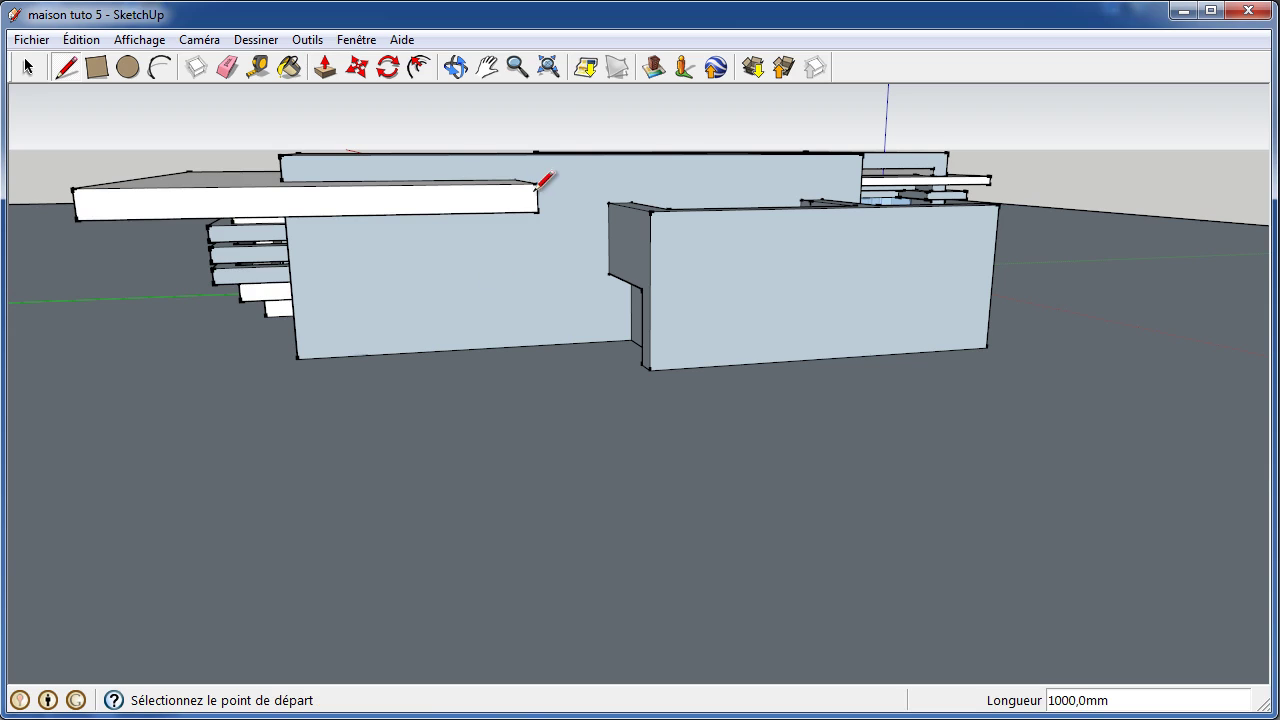
# - Push the right box's side face, undo it, and view the house from above
pyautogui.click(316, 72)
pyautogui.click(626, 269)
pyautogui.click(600, 300)
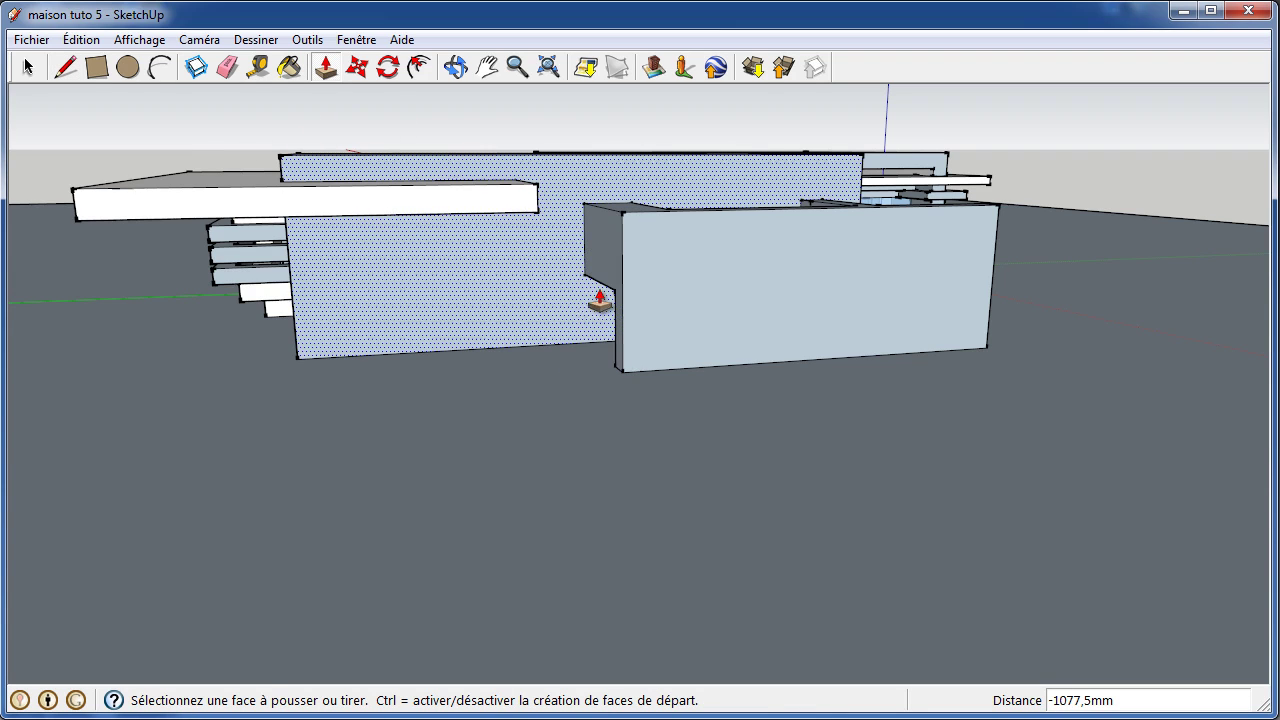
pyautogui.hotkey('ctrl', 'z')
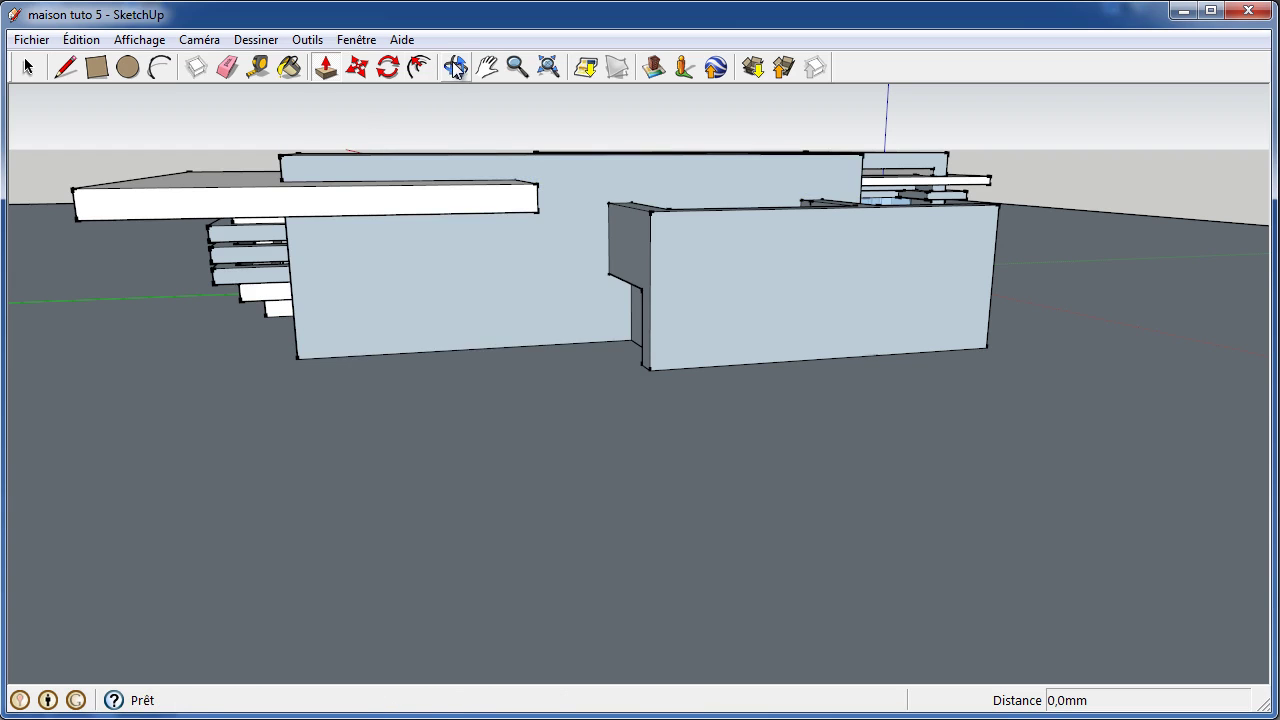
pyautogui.click(455, 67)
pyautogui.moveTo(531, 260)
pyautogui.mouseDown()
pyautogui.moveTo(386, 371)
pyautogui.moveTo(270, 314)
pyautogui.mouseUp()
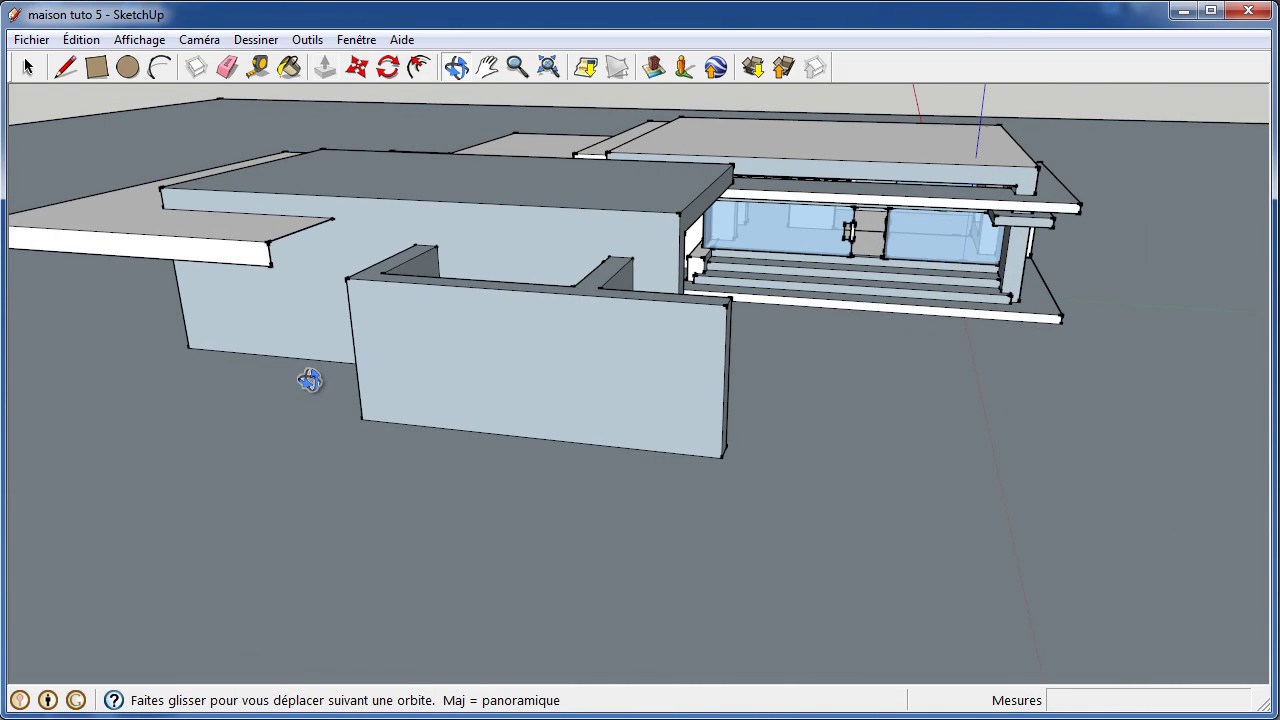
# - Draw a 5000 by 1000 mm rectangle from the roof slab edge, then view the facade at eye level
pyautogui.moveTo(309, 374); pyautogui.dragTo(249, 357)
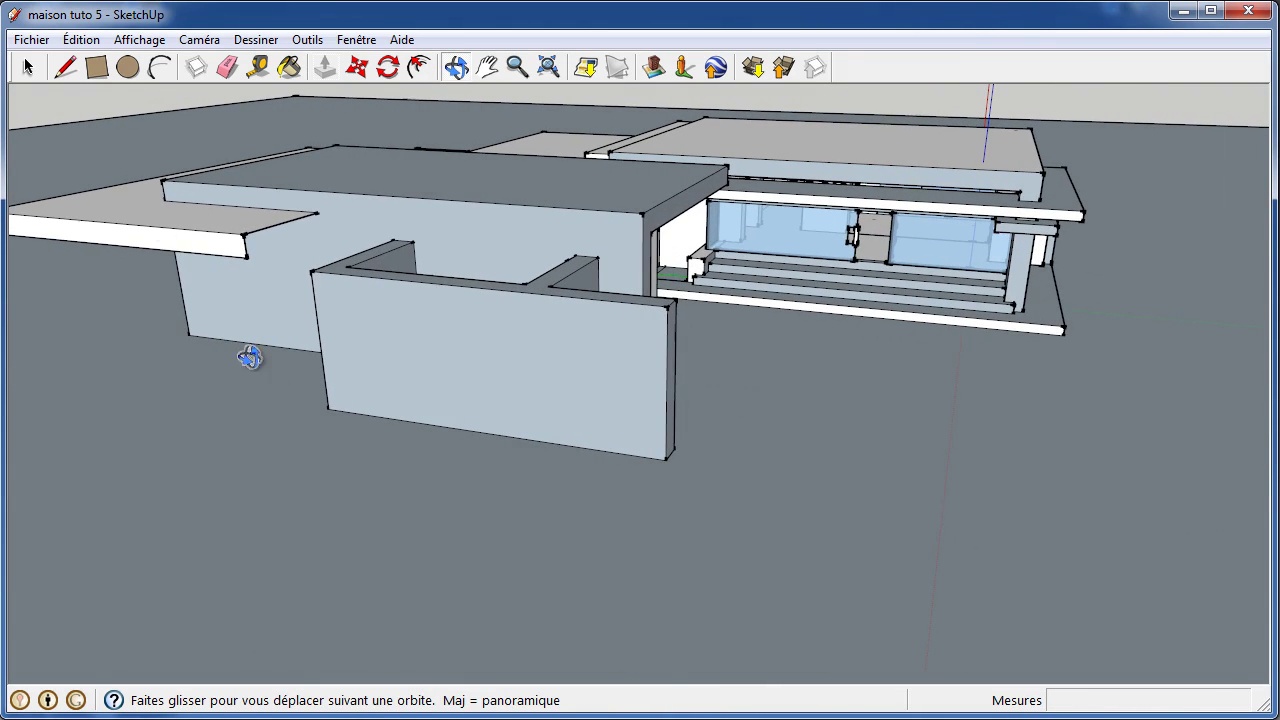
pyautogui.click(97, 67)
pyautogui.click(317, 212)
pyautogui.write('5000;1000')
pyautogui.press('Return')
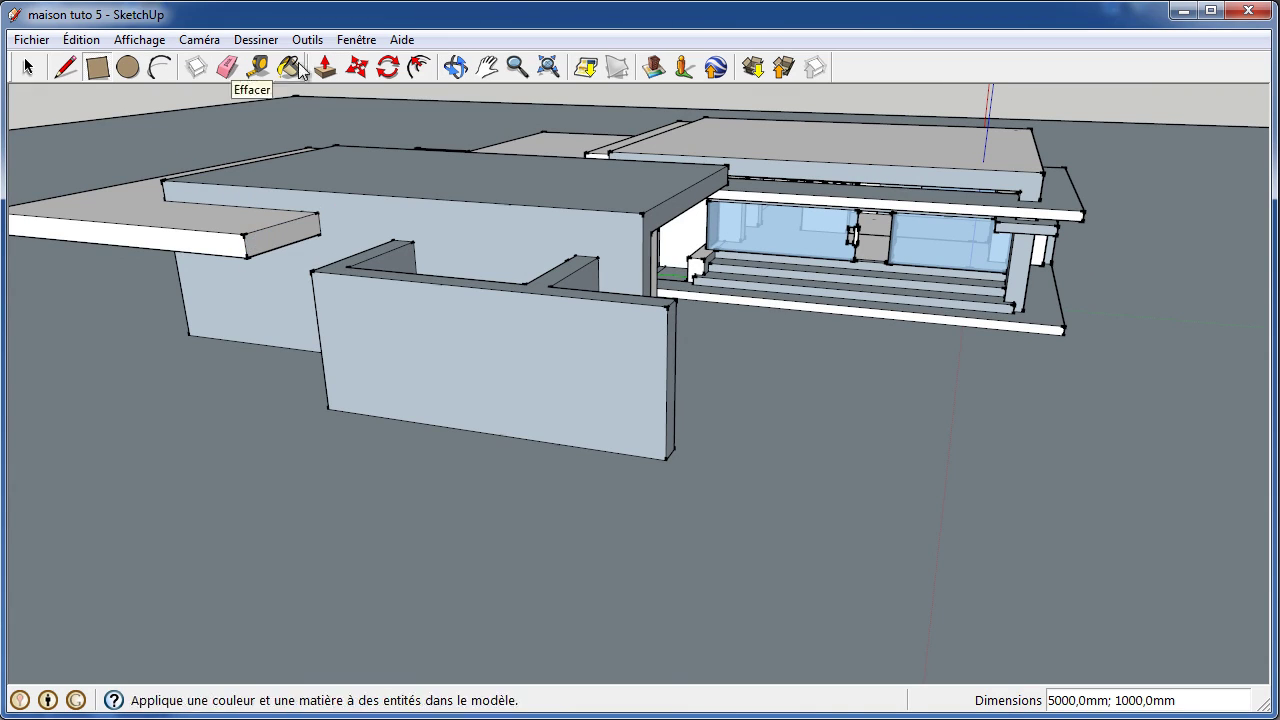
pyautogui.click(455, 67)
pyautogui.moveTo(283, 366)
pyautogui.mouseDown()
pyautogui.moveTo(343, 214)
pyautogui.moveTo(380, 217)
pyautogui.moveTo(416, 270)
pyautogui.moveTo(397, 231)
pyautogui.moveTo(449, 240)
pyautogui.moveTo(420, 273)
pyautogui.moveTo(437, 277)
pyautogui.moveTo(713, 275)
pyautogui.moveTo(563, 271)
pyautogui.moveTo(600, 271)
pyautogui.moveTo(611, 251)
pyautogui.moveTo(596, 263)
pyautogui.mouseUp()
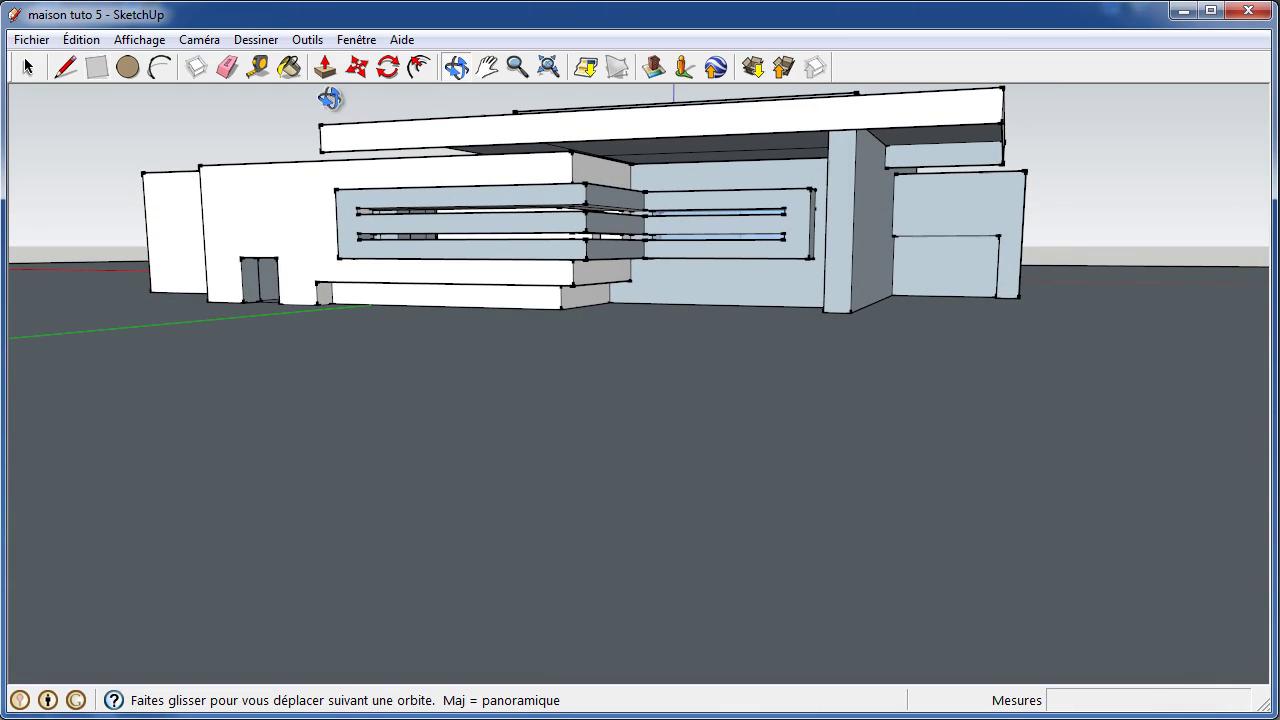
# - Draw an edge from the roof slab corner to the wall edge's midpoint and onto the wall top
pyautogui.click(64, 69)
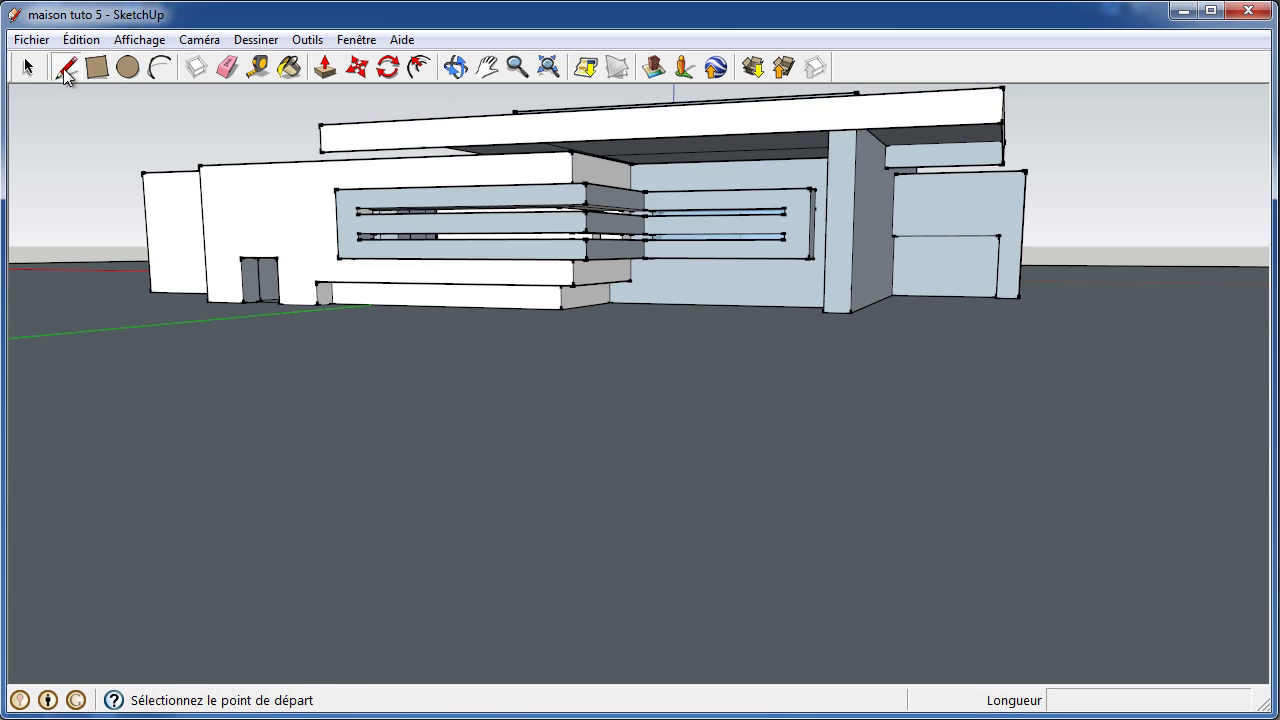
pyautogui.click(321, 151)
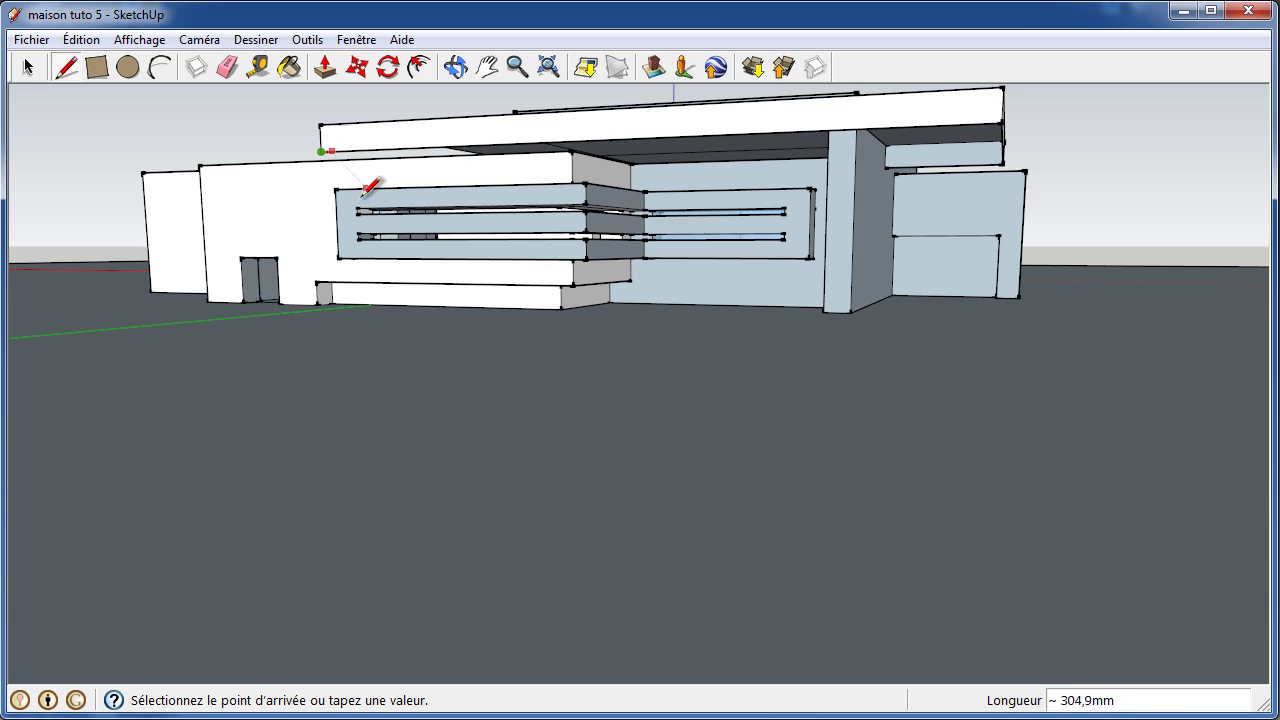
pyautogui.scroll(3, 352, 157)
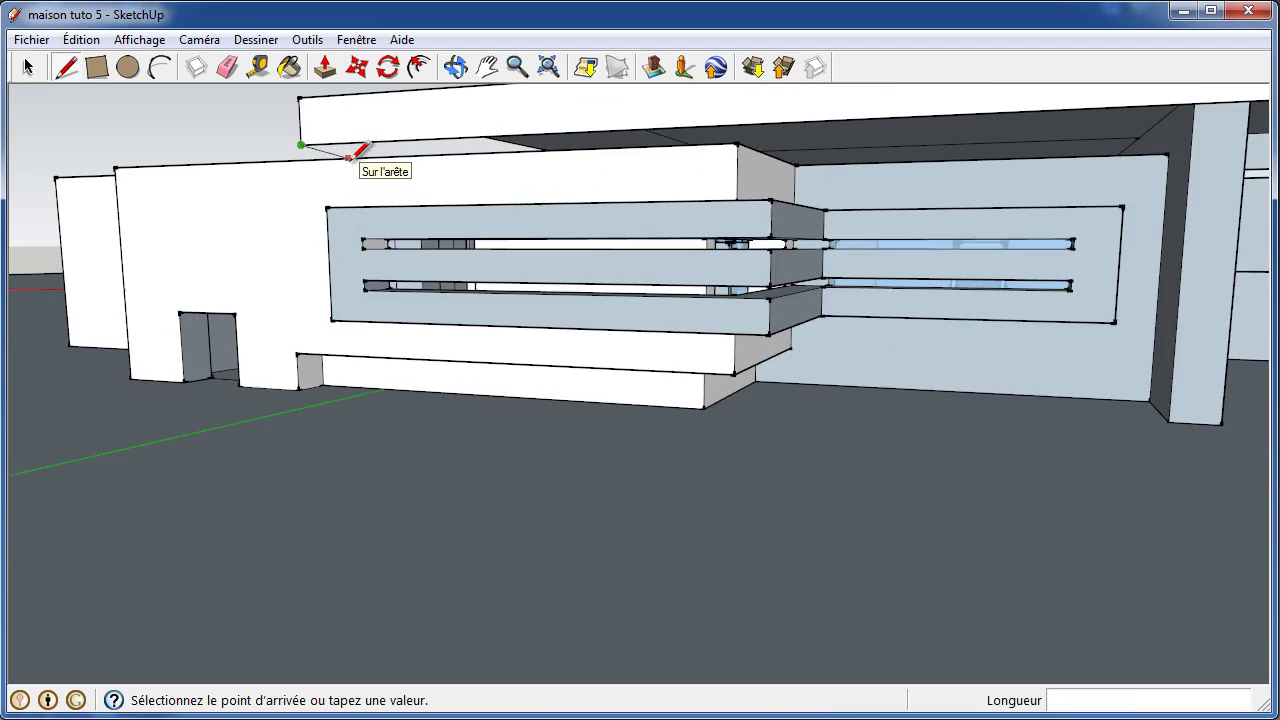
pyautogui.scroll(3, 350, 157)
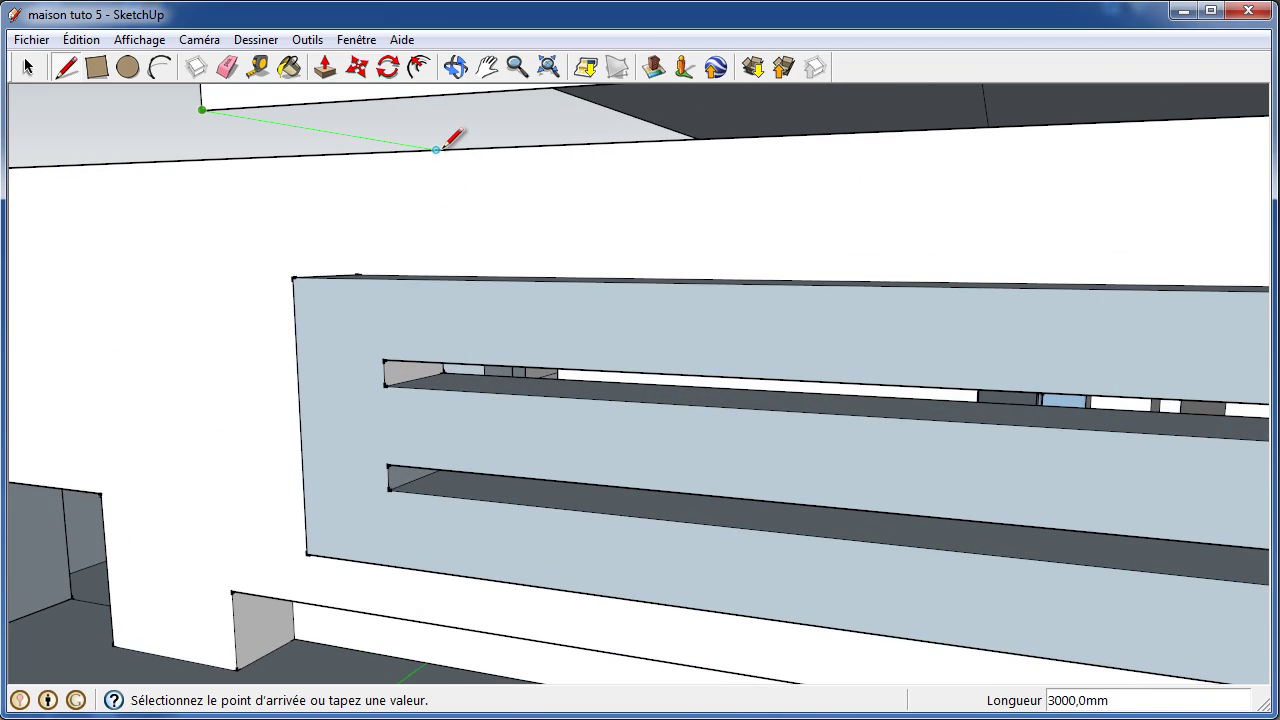
pyautogui.click(445, 146)
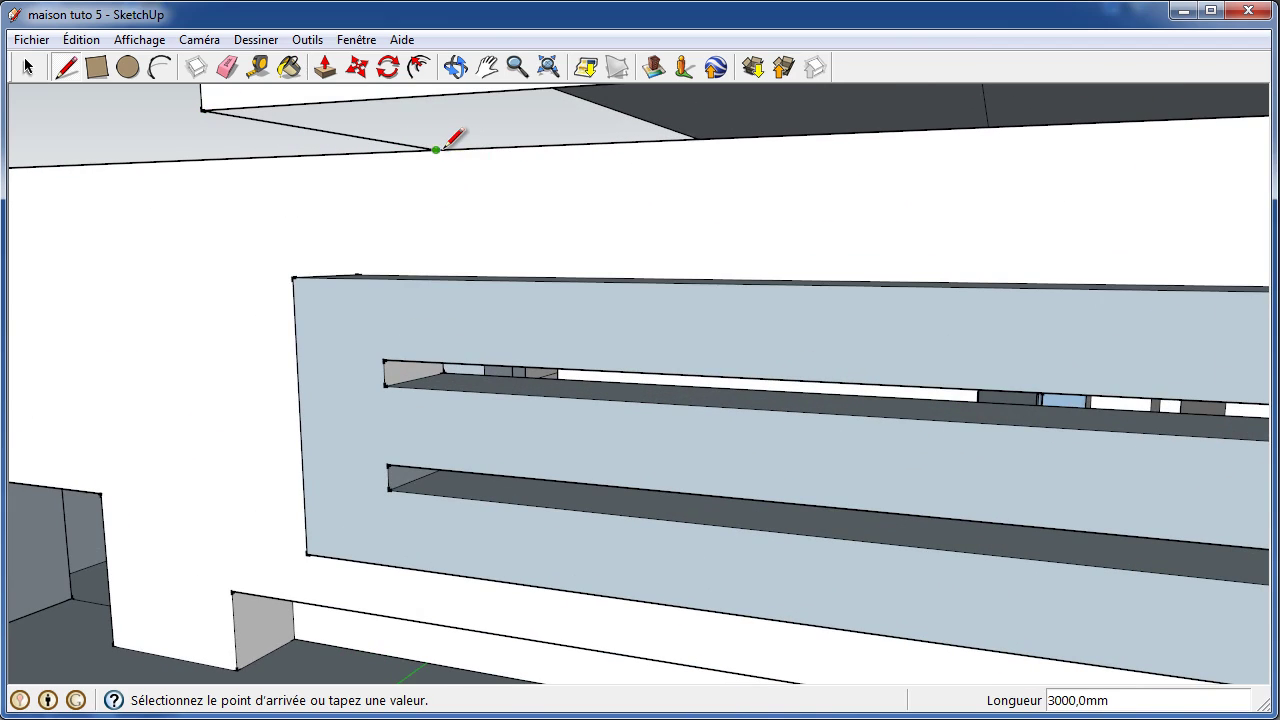
pyautogui.scroll(-3, 527, 145)
pyautogui.scroll(-3, 371, 157)
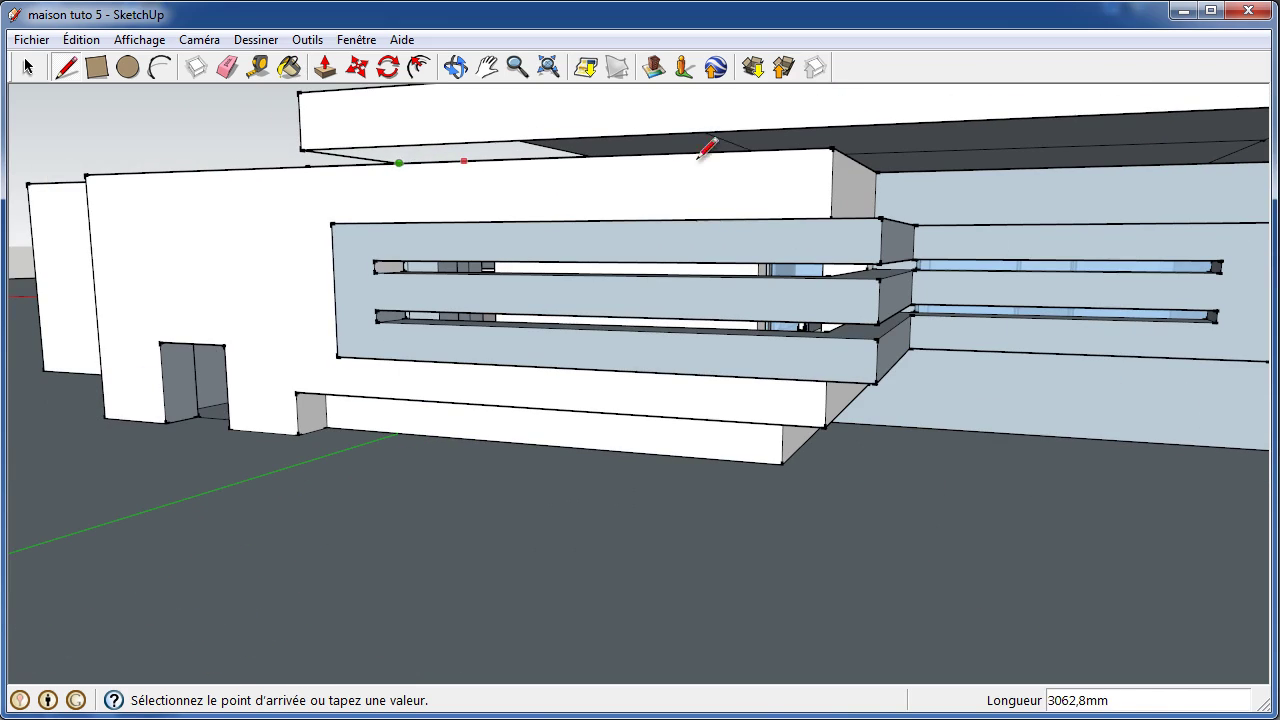
pyautogui.click(834, 147)
# - Add a 9000 mm edge from the wall top to the column and a 1000 mm edge along the column top
pyautogui.click(876, 171)
pyautogui.scroll(-1, 606, 205)
pyautogui.scroll(-2, 606, 205)
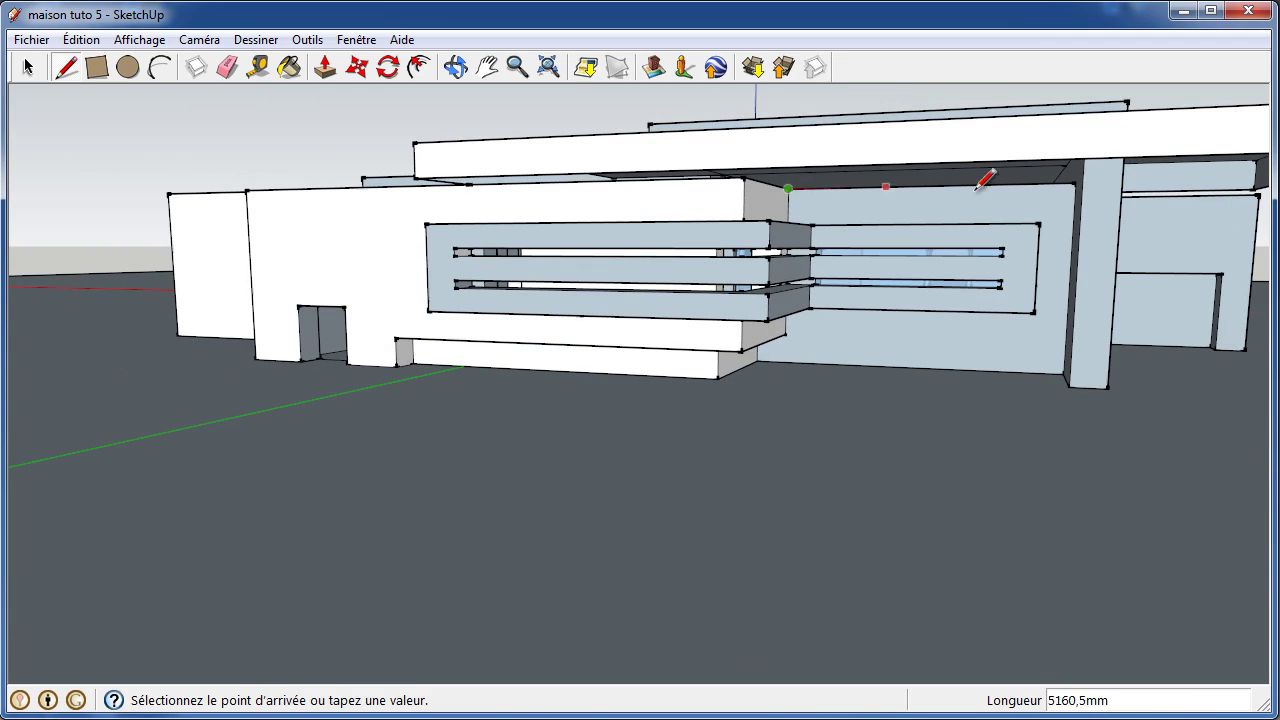
pyautogui.click(1076, 182)
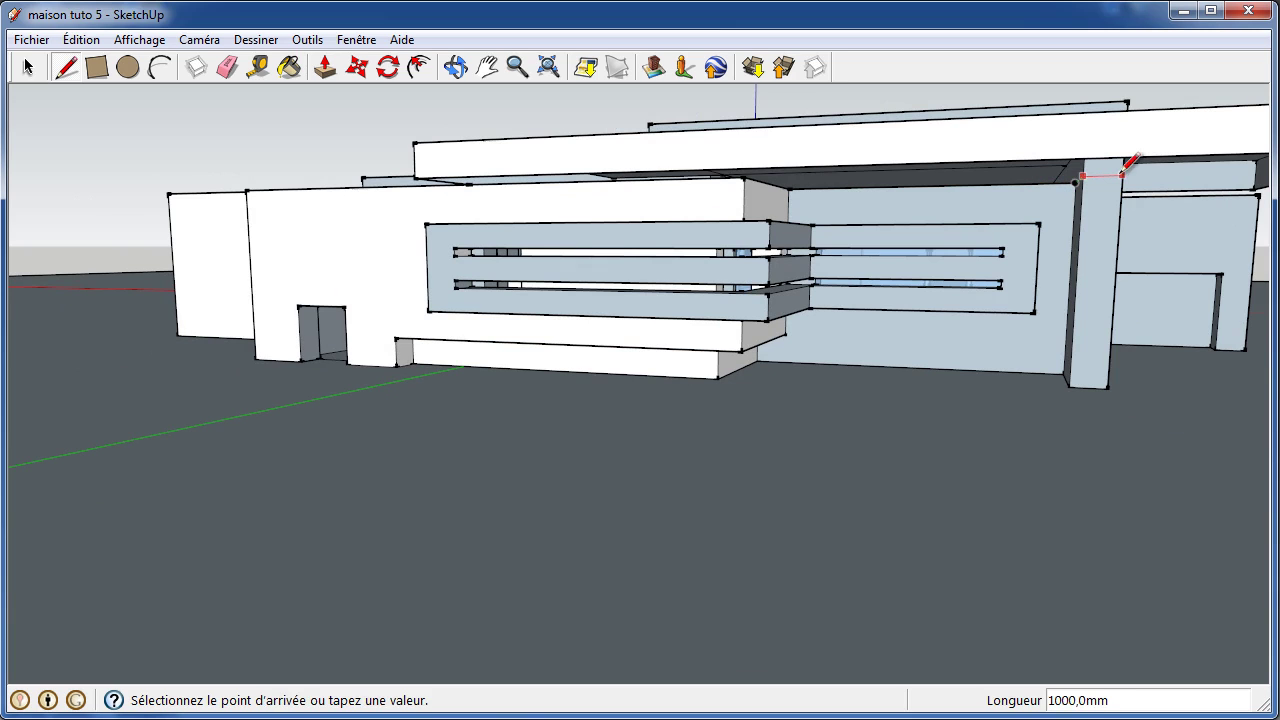
pyautogui.click(1083, 176)
pyautogui.scroll(-2, 860, 240)
pyautogui.scroll(-1, 1190, 222)
pyautogui.scroll(2, 1167, 209)
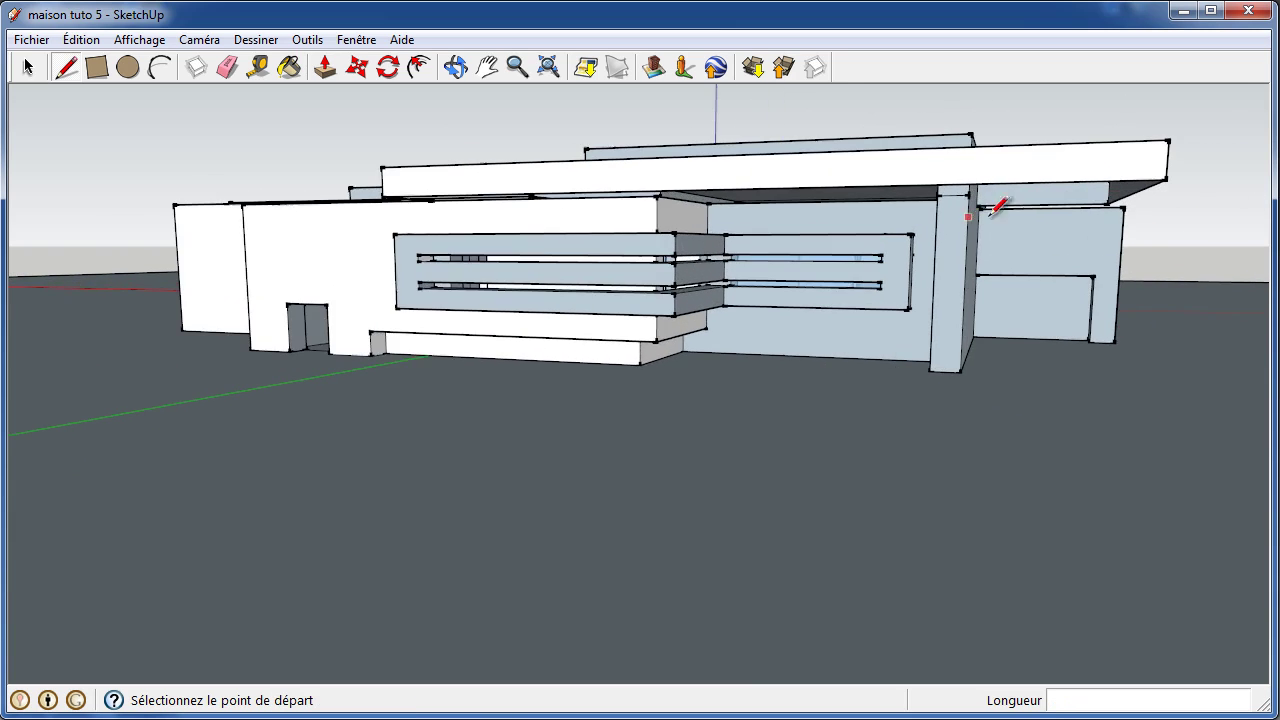
pyautogui.scroll(2, 1075, 205)
pyautogui.scroll(2, 1075, 205)
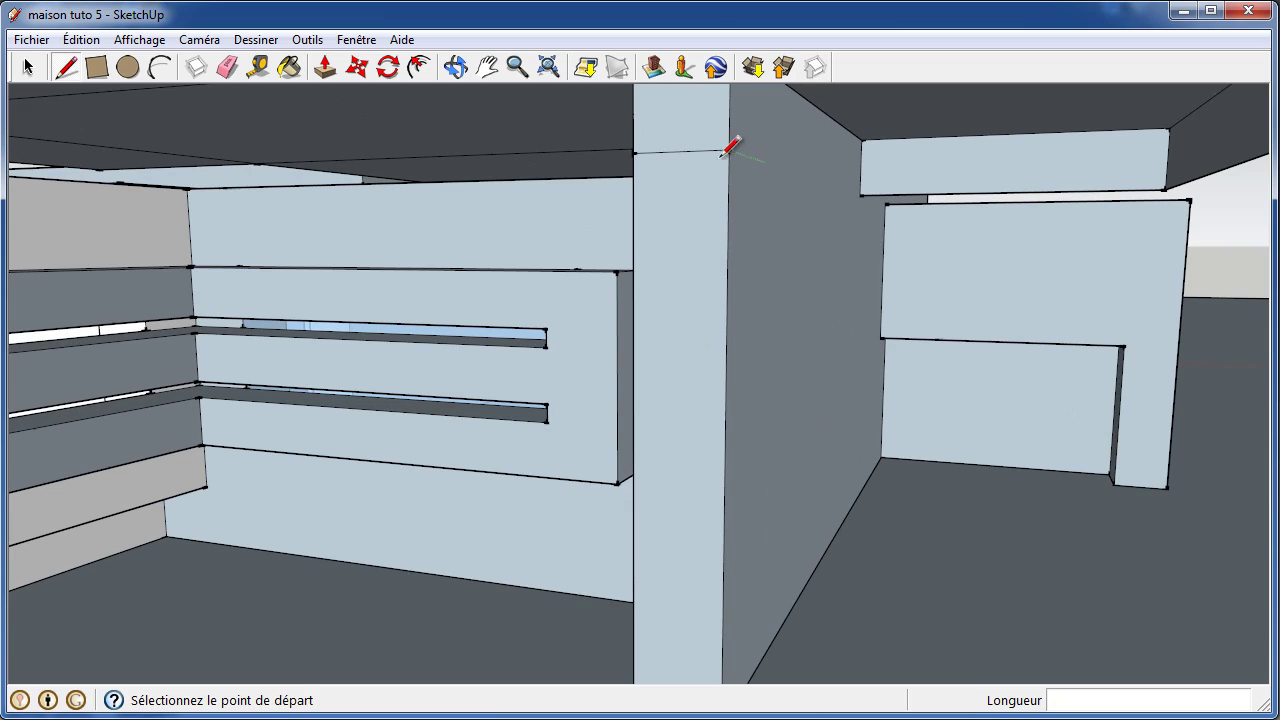
# - Draw an edge from the wall corner up to the slab underside
pyautogui.click(860, 194)
pyautogui.click(729, 149)
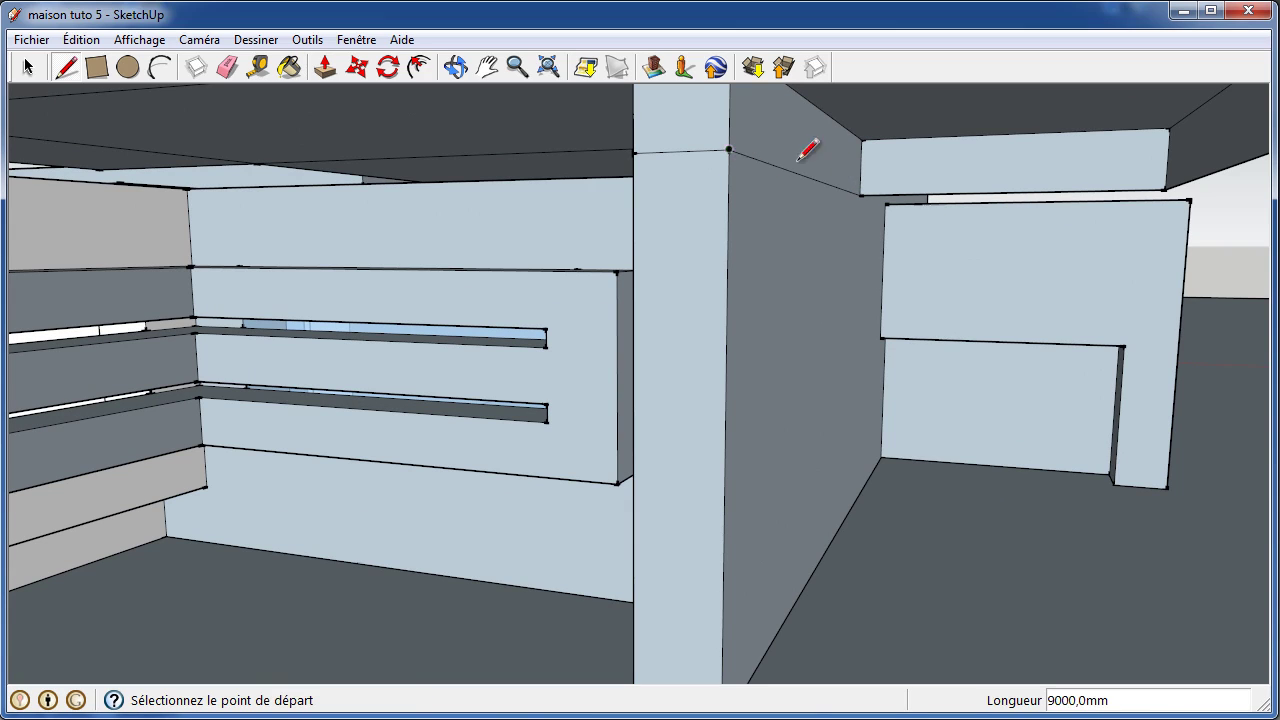
pyautogui.scroll(-1, 712, 245)
pyautogui.scroll(-1, 712, 245)
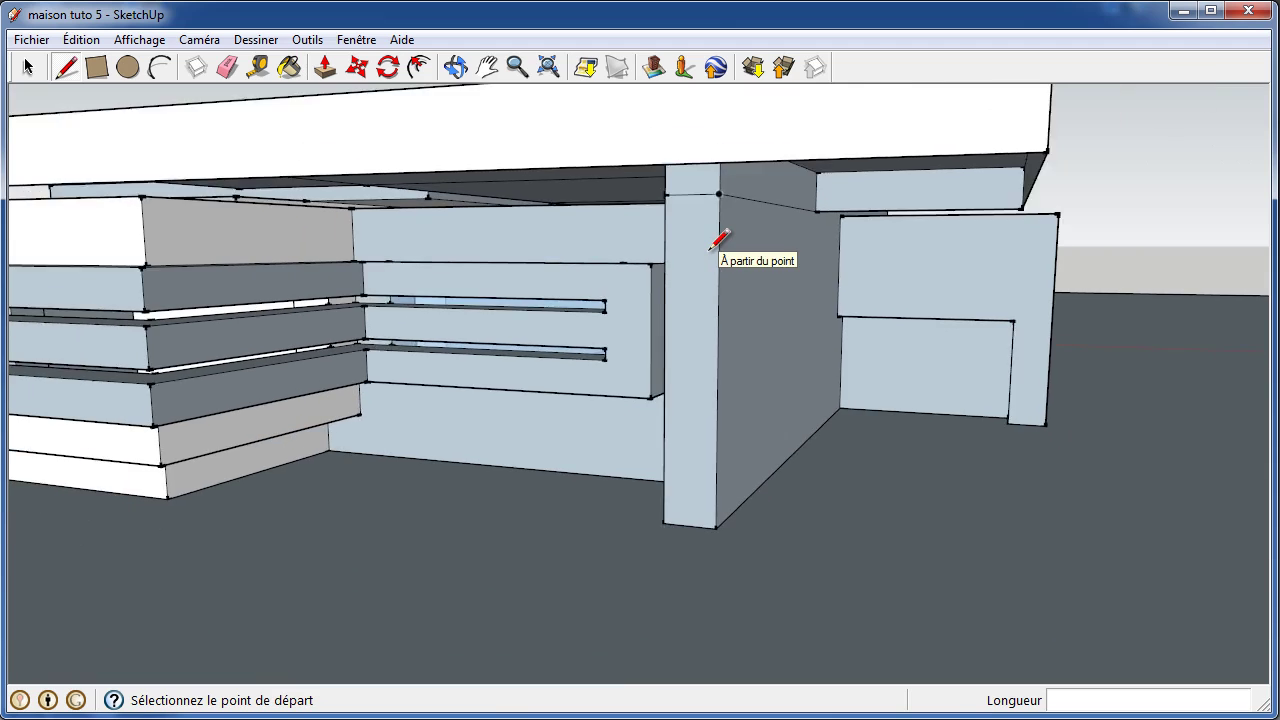
pyautogui.scroll(-1, 712, 245)
pyautogui.scroll(-2, 540, 253)
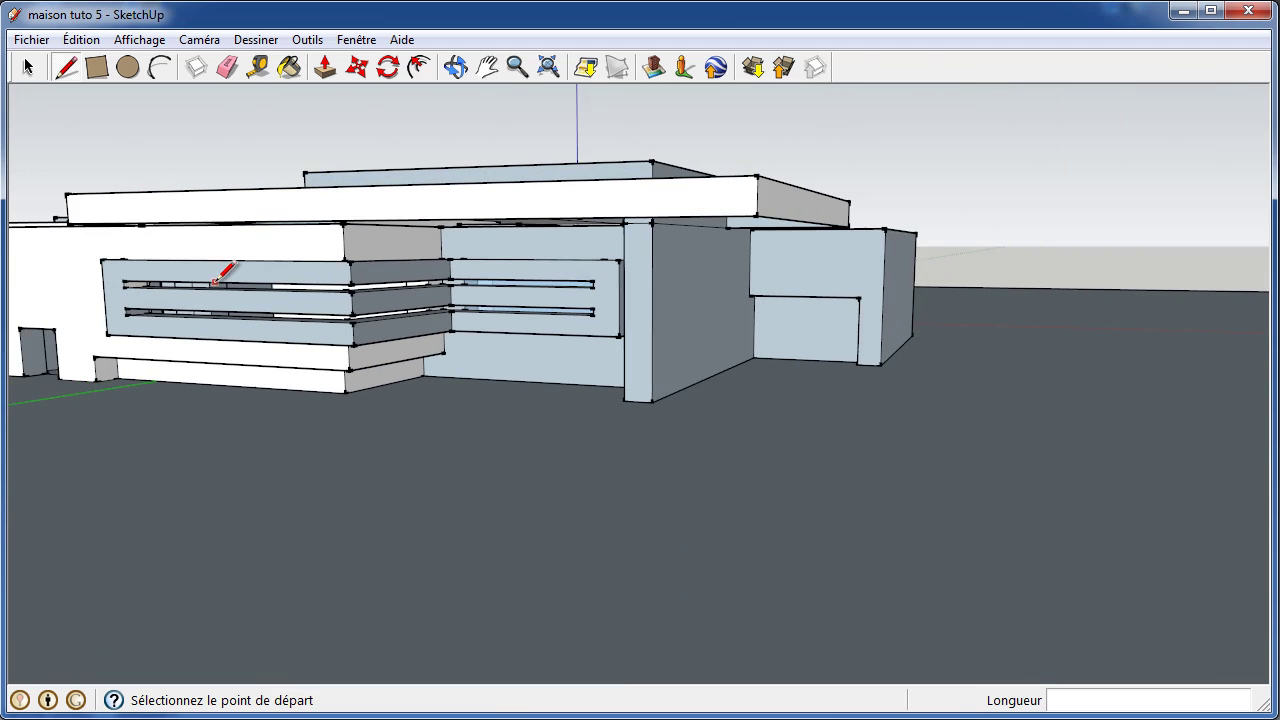
pyautogui.scroll(2, 213, 283)
pyautogui.scroll(1, 203, 278)
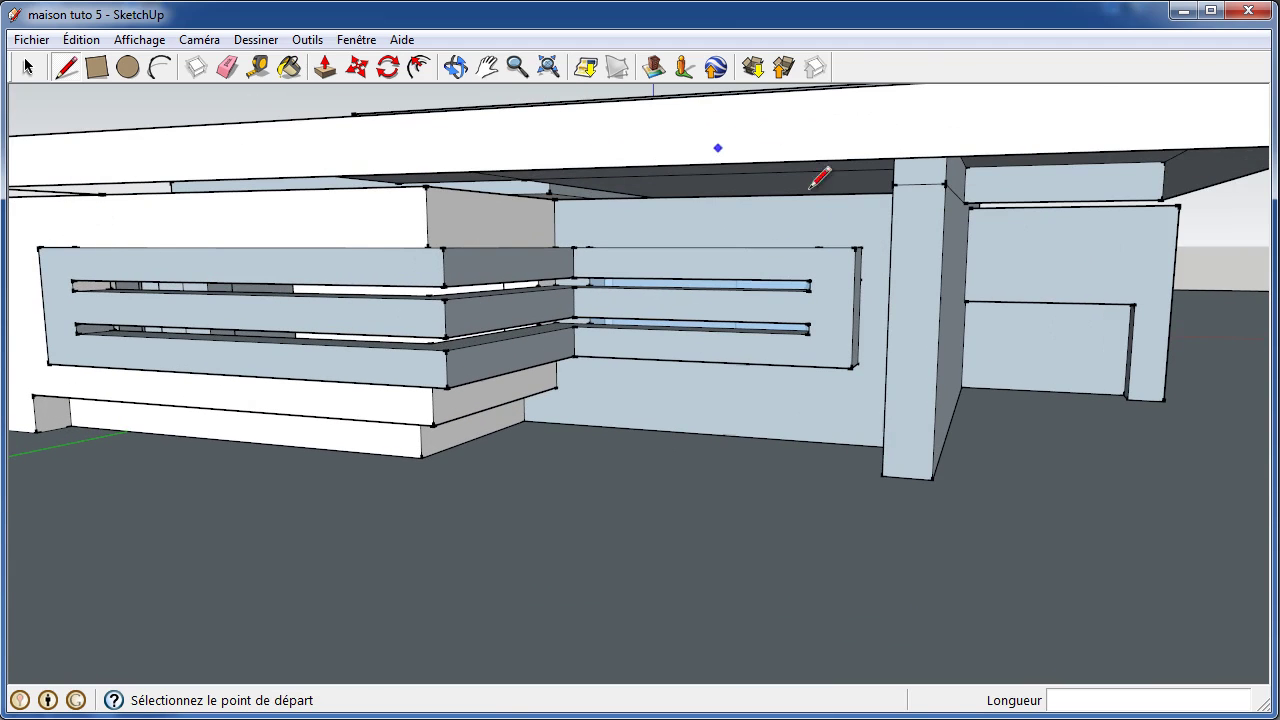
pyautogui.scroll(1, 751, 231)
pyautogui.scroll(1, 766, 217)
pyautogui.scroll(-2, 777, 209)
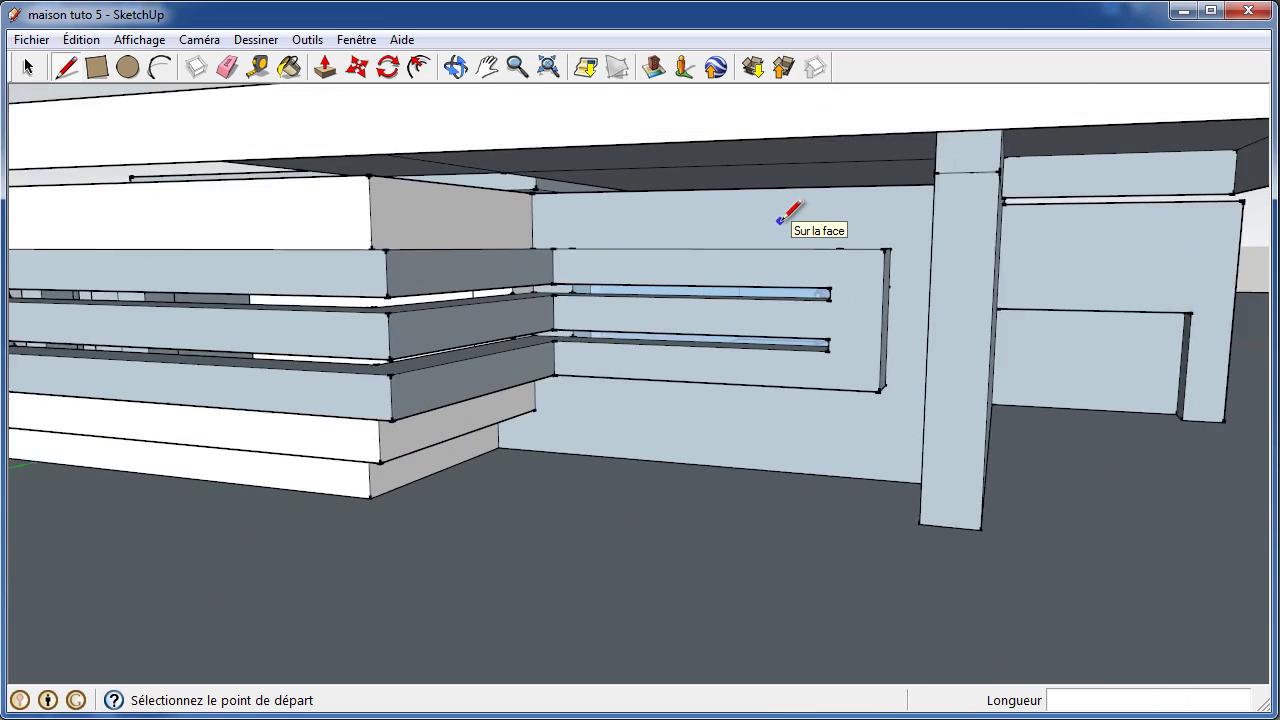
pyautogui.scroll(-1, 783, 211)
# - Draw a 6000 mm edge from the block corner along the wall top
pyautogui.click(410, 186)
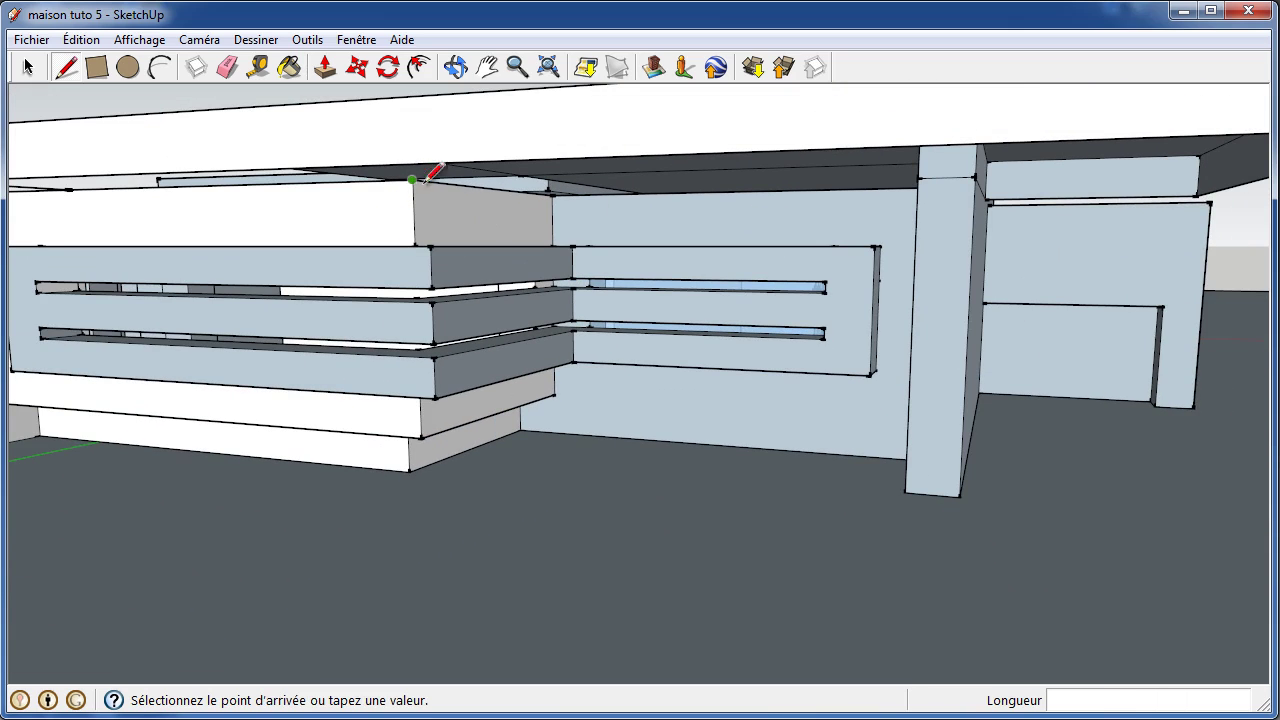
pyautogui.click(555, 191)
pyautogui.scroll(-3, 560, 188)
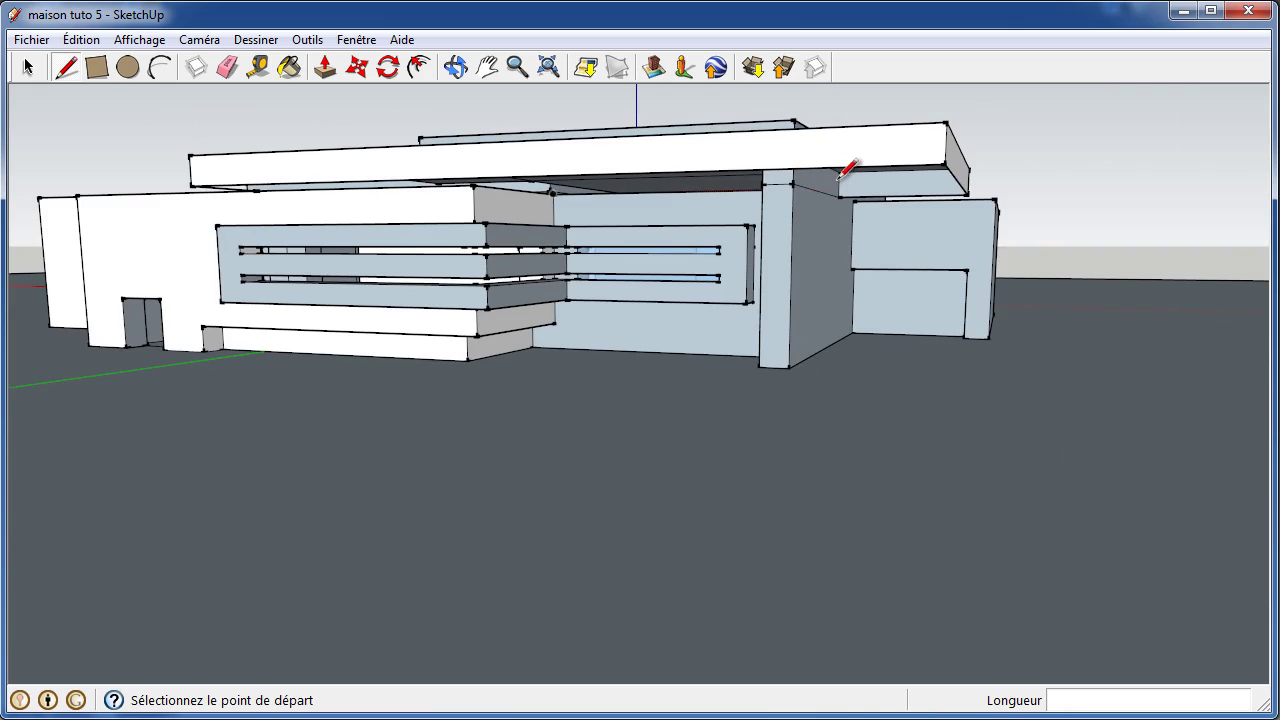
pyautogui.scroll(2, 842, 174)
pyautogui.scroll(1, 938, 170)
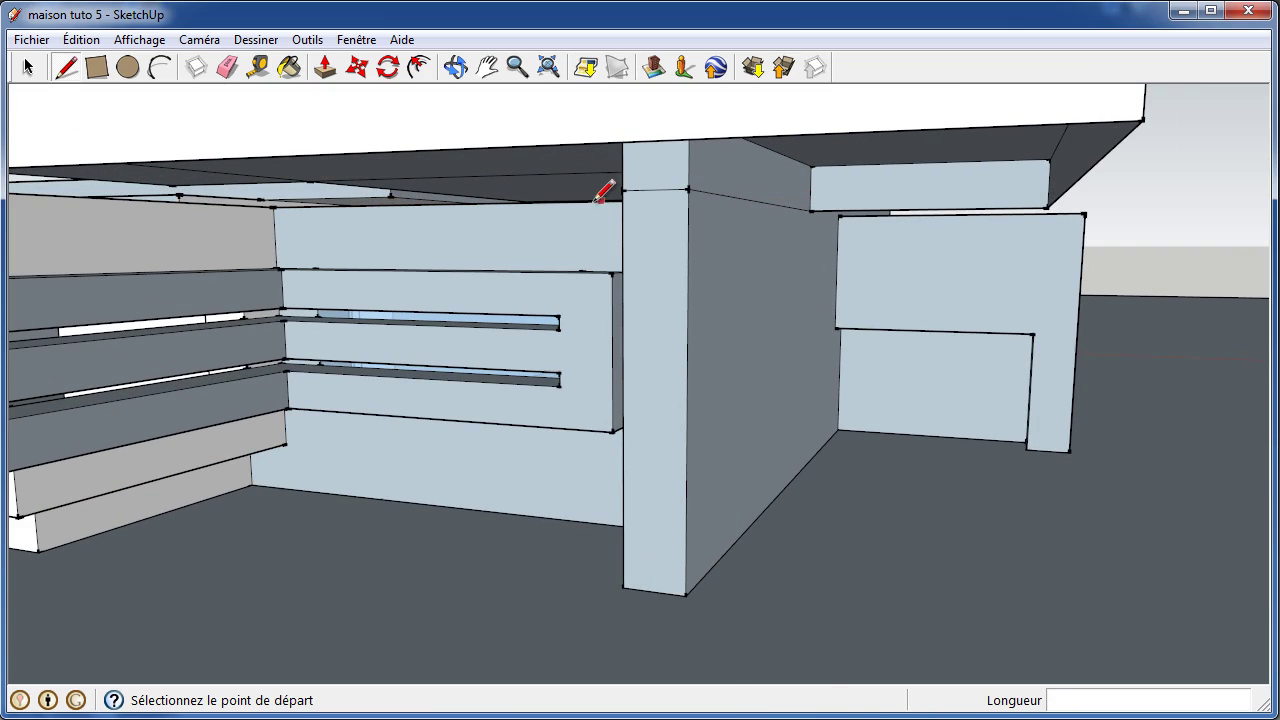
pyautogui.scroll(1, 603, 191)
pyautogui.scroll(2, 603, 191)
pyautogui.scroll(1, 914, 194)
pyautogui.scroll(-1, 922, 190)
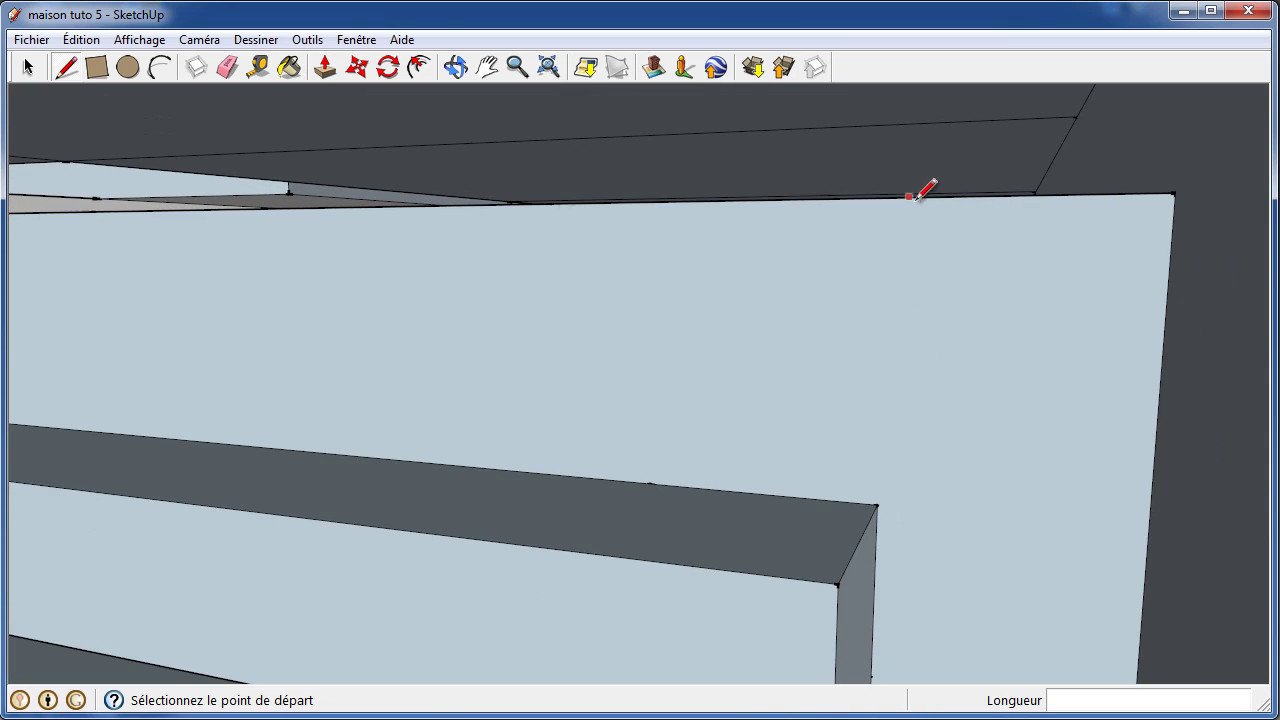
pyautogui.scroll(-1, 789, 284)
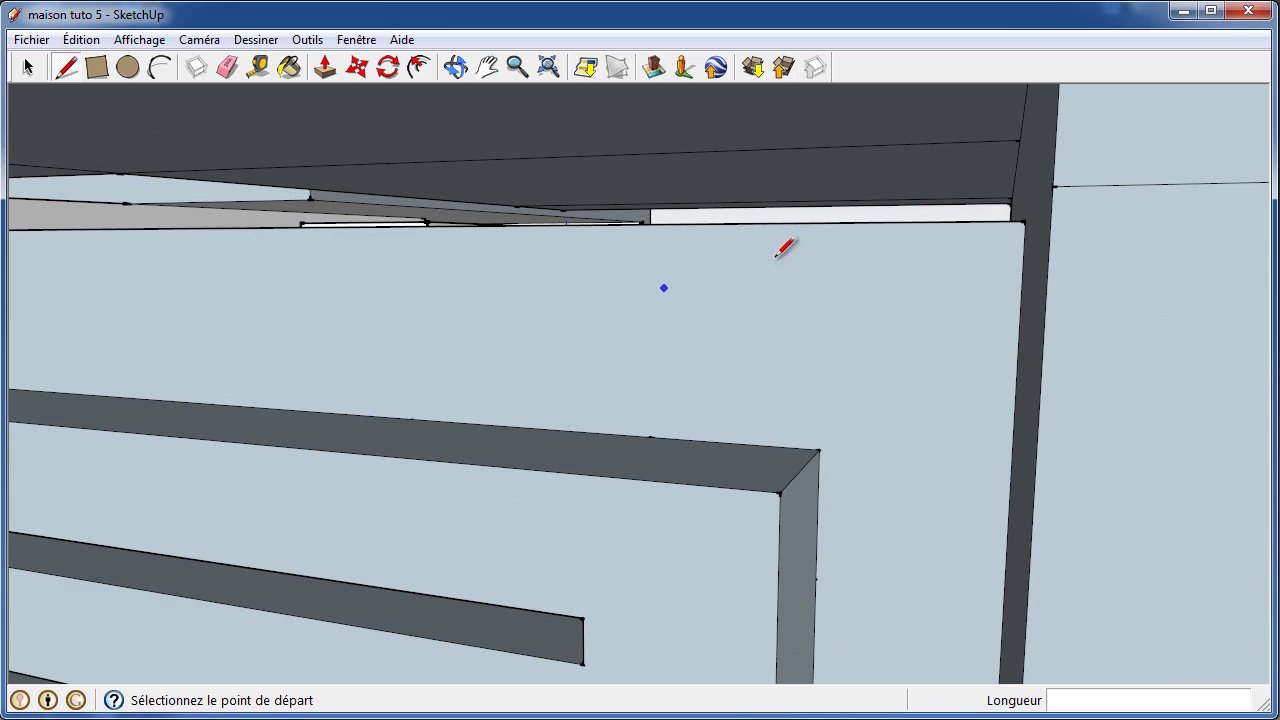
# - Close the face under the slab with an edge from the column corner, then look beneath the slab
pyautogui.click(1023, 218)
pyautogui.click(1060, 174)
pyautogui.scroll(-2, 853, 277)
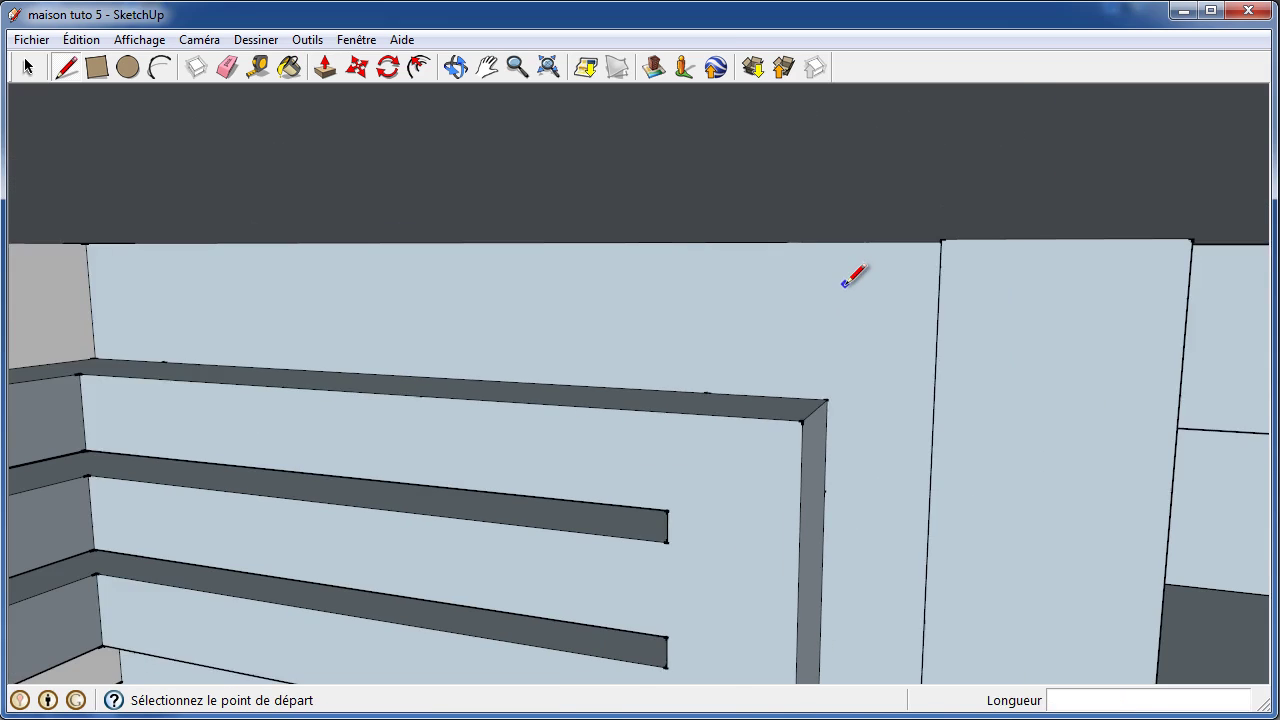
pyautogui.scroll(-1, 853, 277)
pyautogui.moveTo(846, 277); pyautogui.dragTo(553, 117, button='middle')
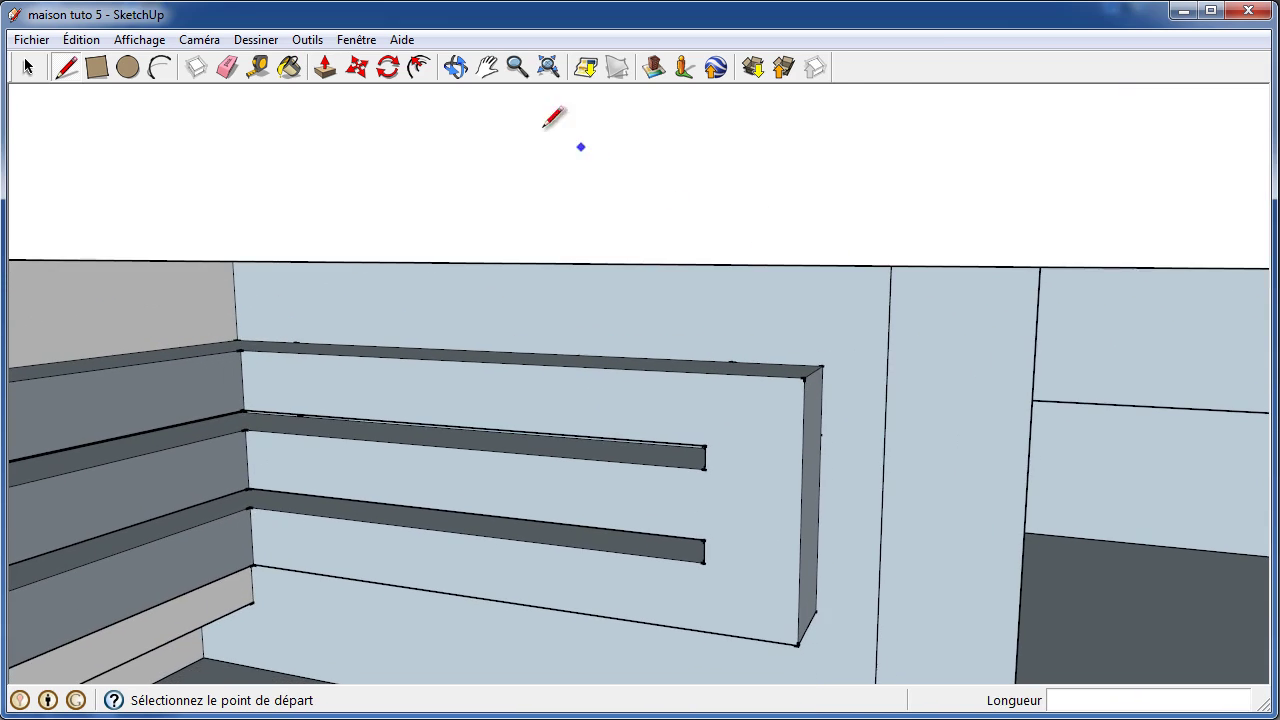
pyautogui.click(455, 68)
pyautogui.moveTo(594, 363)
pyautogui.mouseDown()
pyautogui.moveTo(614, 309)
pyautogui.moveTo(983, 409)
pyautogui.moveTo(907, 414)
pyautogui.mouseUp()
pyautogui.scroll(-3, 614, 313)
pyautogui.scroll(-2, 614, 318)
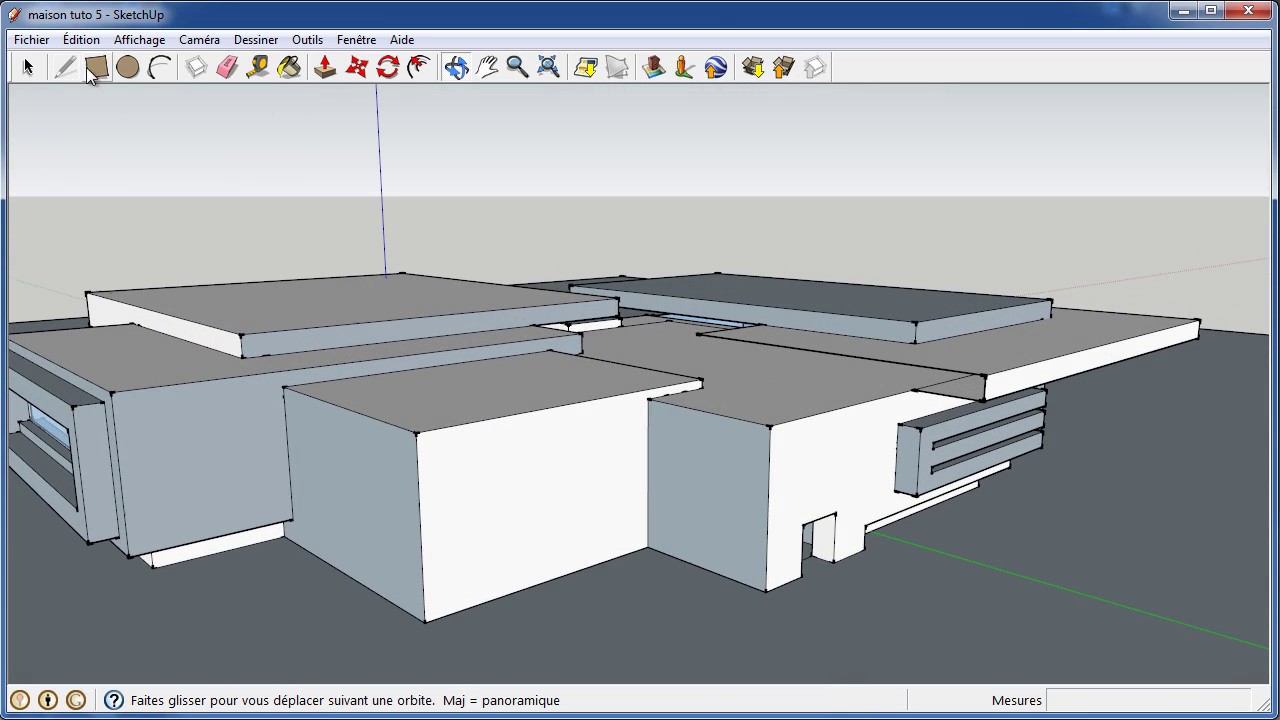
# - Draw a 1000 by 15000 mm rectangle on the right roof slab to its corner, then inspect the roof slabs
pyautogui.click(66, 67)
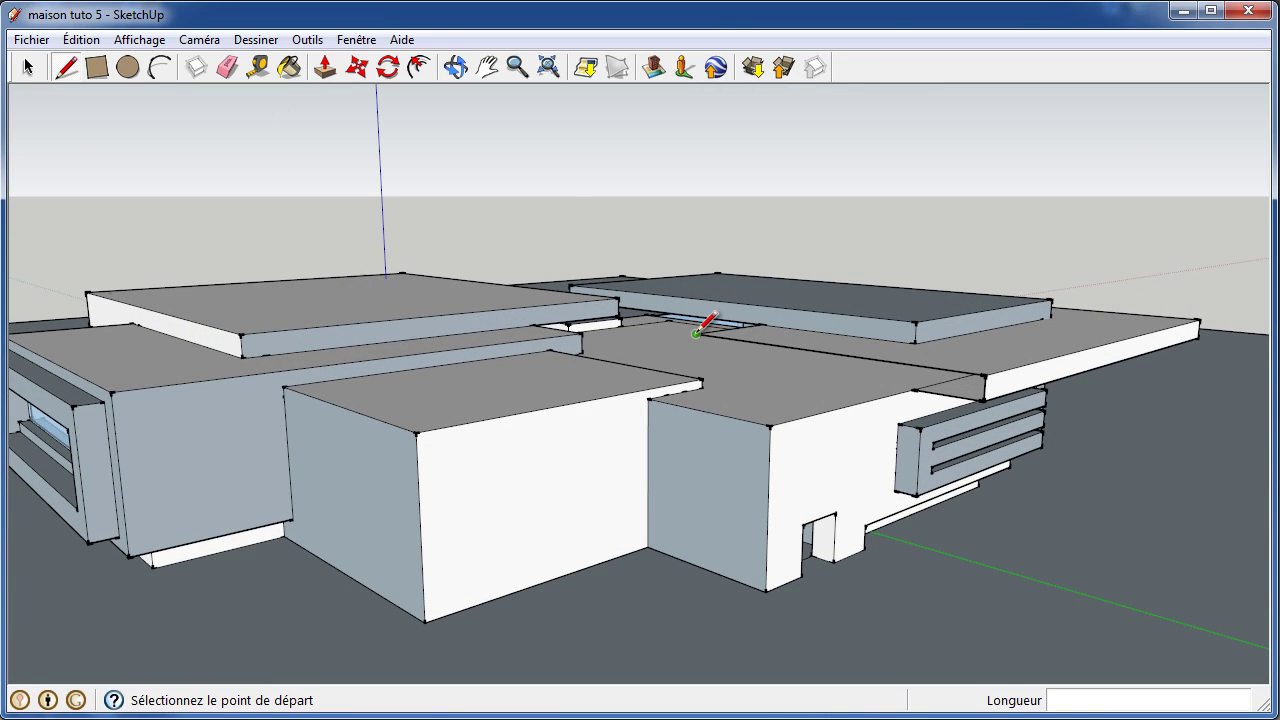
pyautogui.click(97, 67)
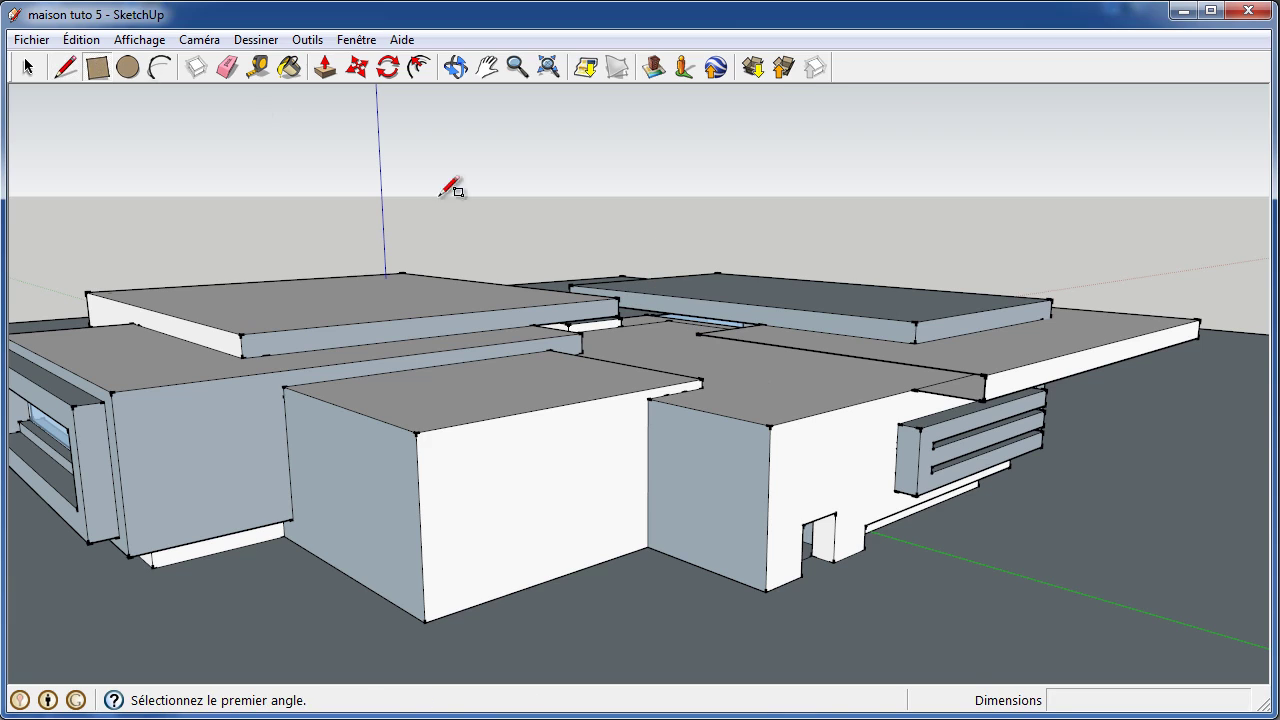
pyautogui.click(697, 333)
pyautogui.click(986, 380)
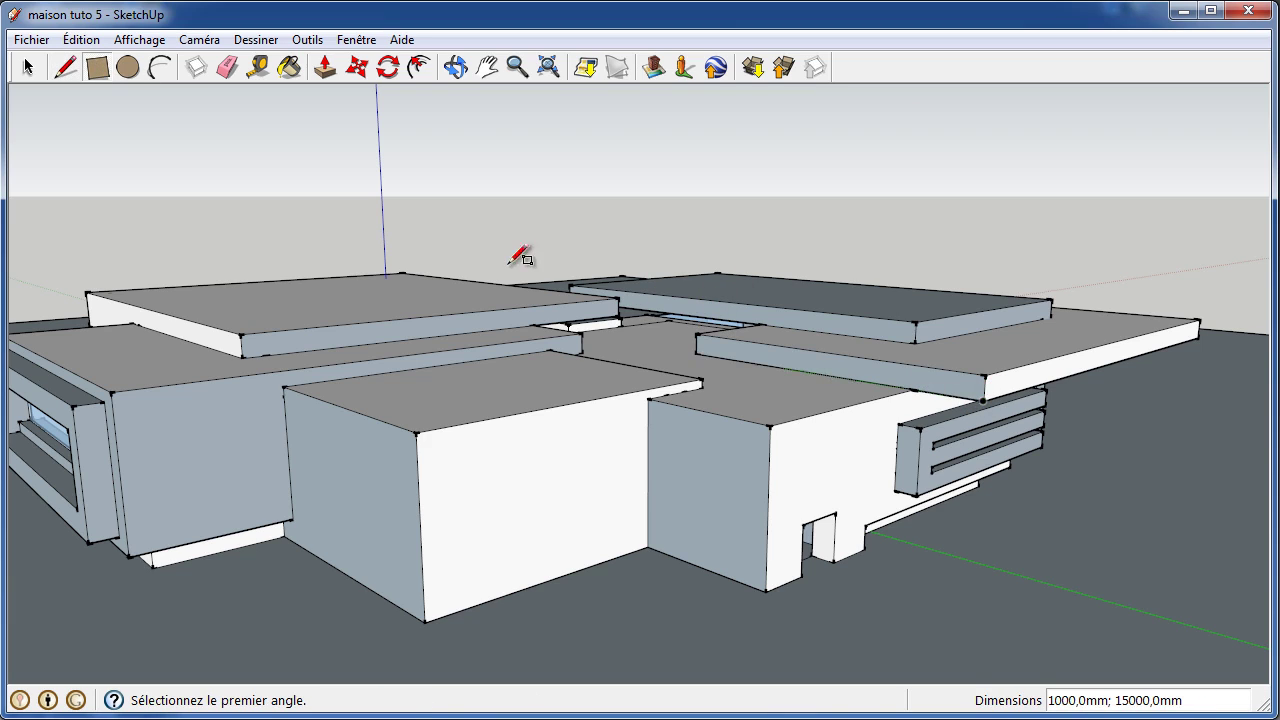
pyautogui.click(455, 67)
pyautogui.moveTo(600, 320)
pyautogui.mouseDown()
pyautogui.moveTo(876, 347)
pyautogui.moveTo(931, 323)
pyautogui.moveTo(1018, 316)
pyautogui.mouseUp()
pyautogui.moveTo(513, 344)
pyautogui.mouseDown()
pyautogui.moveTo(811, 363)
pyautogui.moveTo(894, 354)
pyautogui.moveTo(820, 369)
pyautogui.moveTo(901, 328)
pyautogui.moveTo(429, 514)
pyautogui.moveTo(489, 366)
pyautogui.moveTo(560, 383)
pyautogui.moveTo(531, 409)
pyautogui.moveTo(473, 406)
pyautogui.moveTo(557, 391)
pyautogui.moveTo(267, 207)
pyautogui.mouseUp()
# - Draw an 8000 by 1000 mm beam rectangle on the lower courtyard slab against the upper slab's edge
pyautogui.click(97, 67)
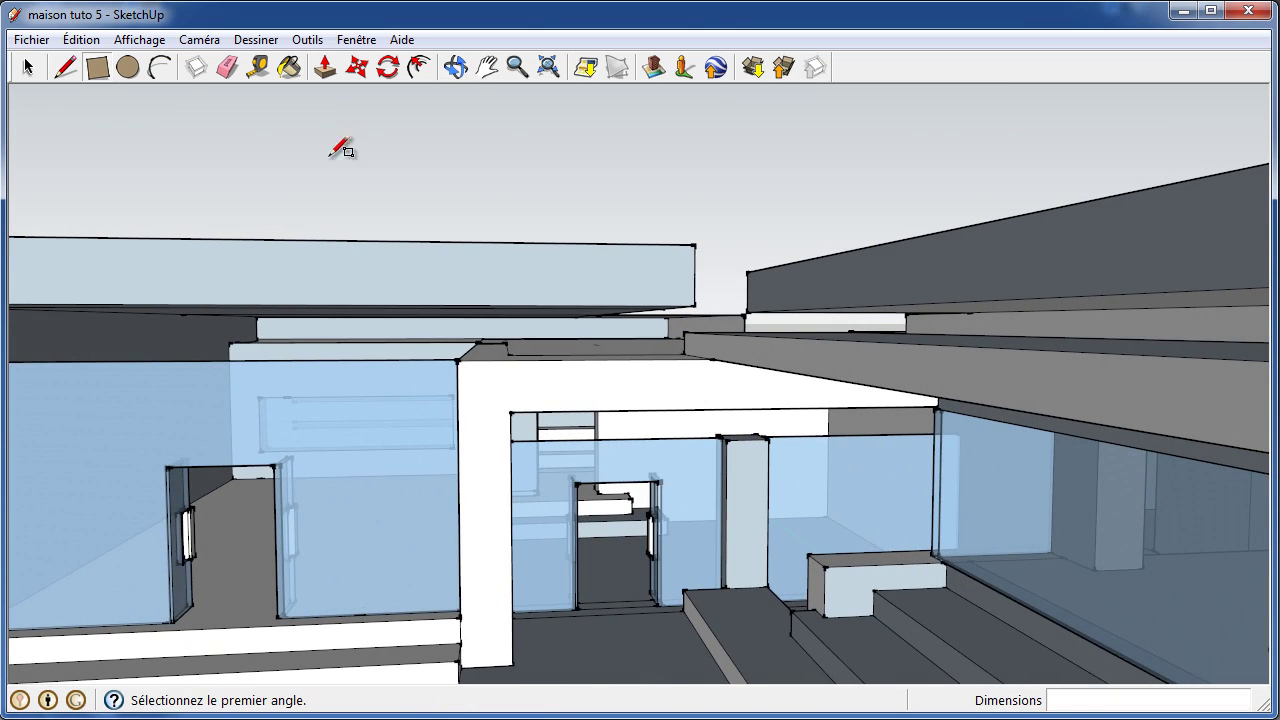
pyautogui.scroll(2, 745, 314)
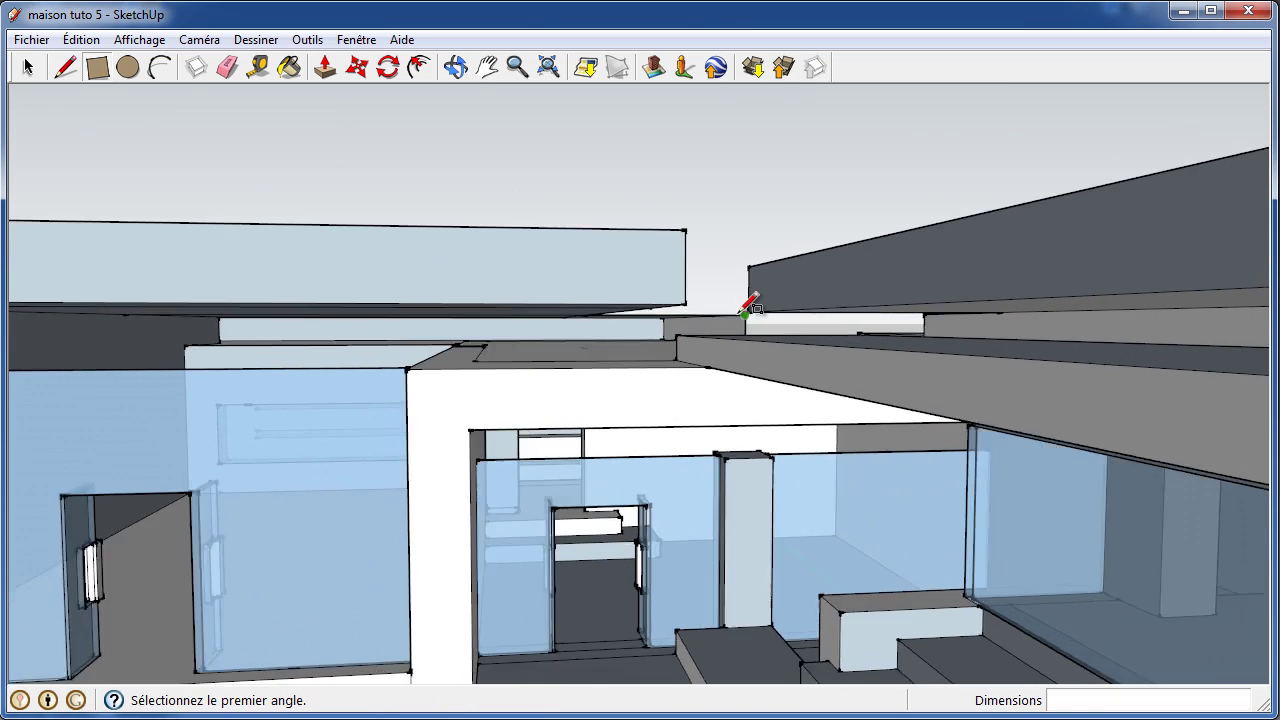
pyautogui.scroll(3, 746, 317)
pyautogui.click(748, 314)
pyautogui.scroll(-1, 531, 360)
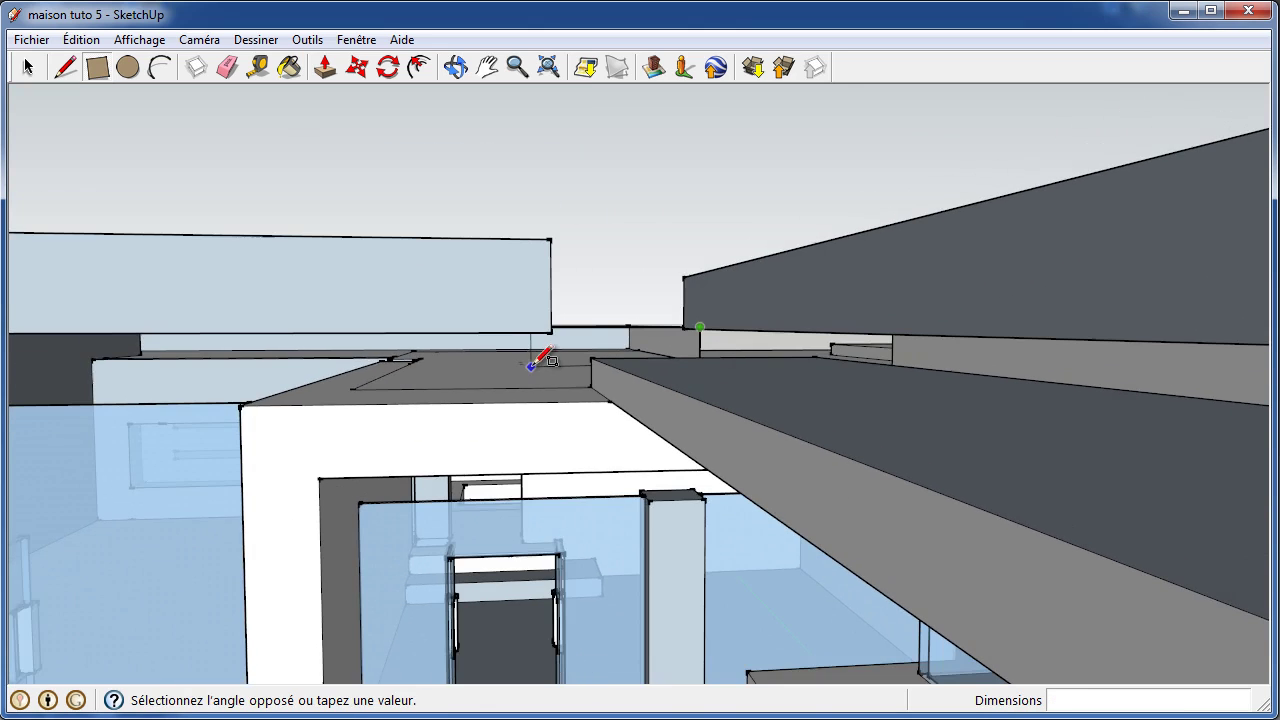
pyautogui.scroll(-1, 494, 357)
pyautogui.scroll(-1, 360, 400)
pyautogui.scroll(1, 84, 412)
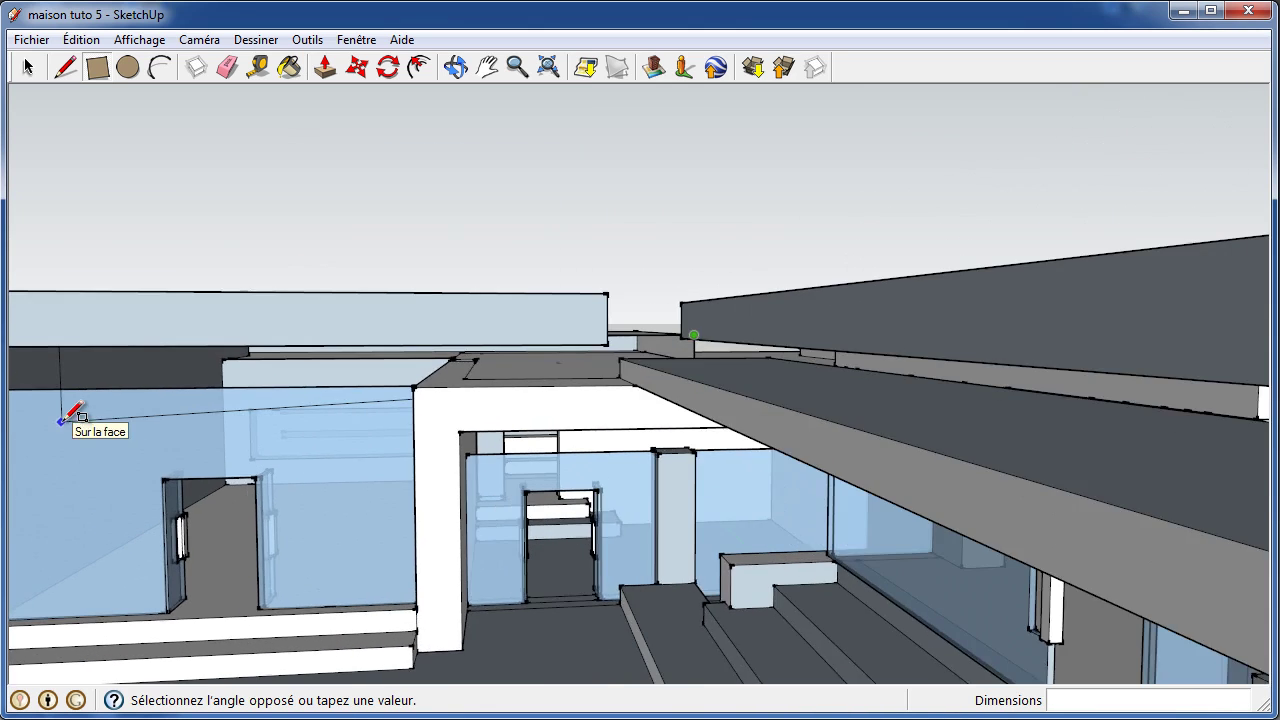
pyautogui.scroll(2, 88, 410)
pyautogui.scroll(1, 222, 355)
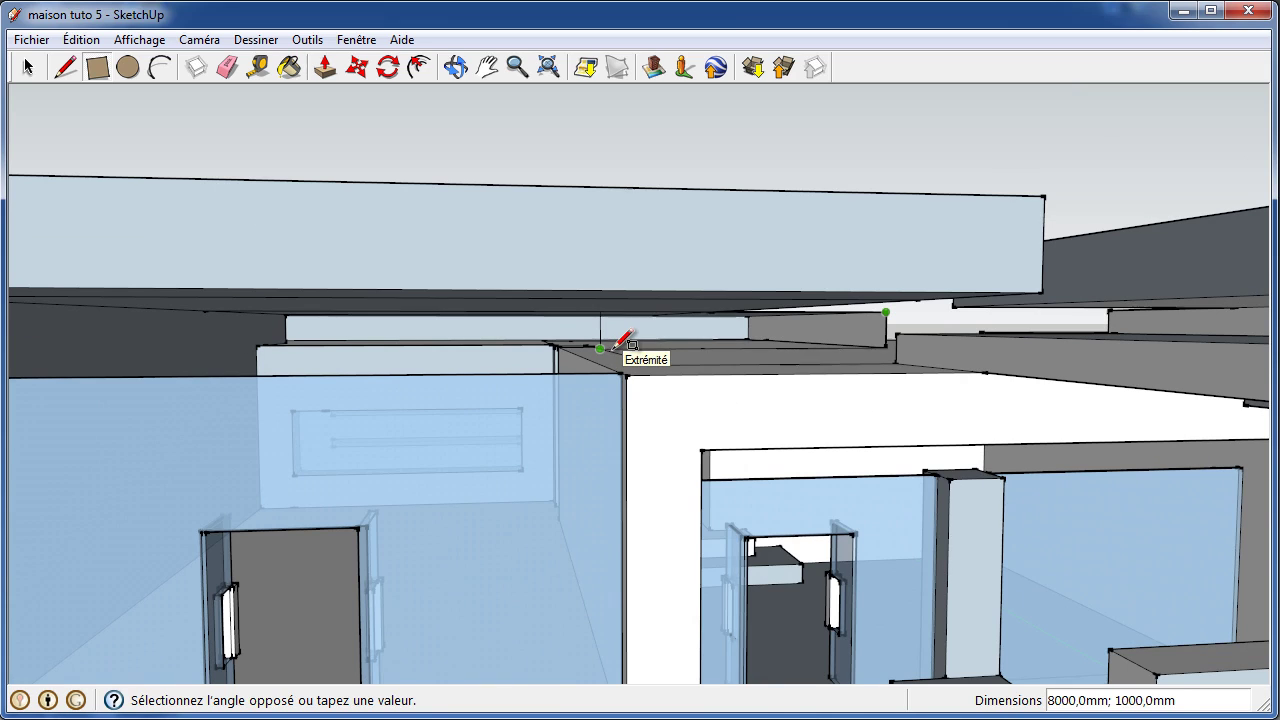
pyautogui.write('8000;1000')
pyautogui.press('Return')
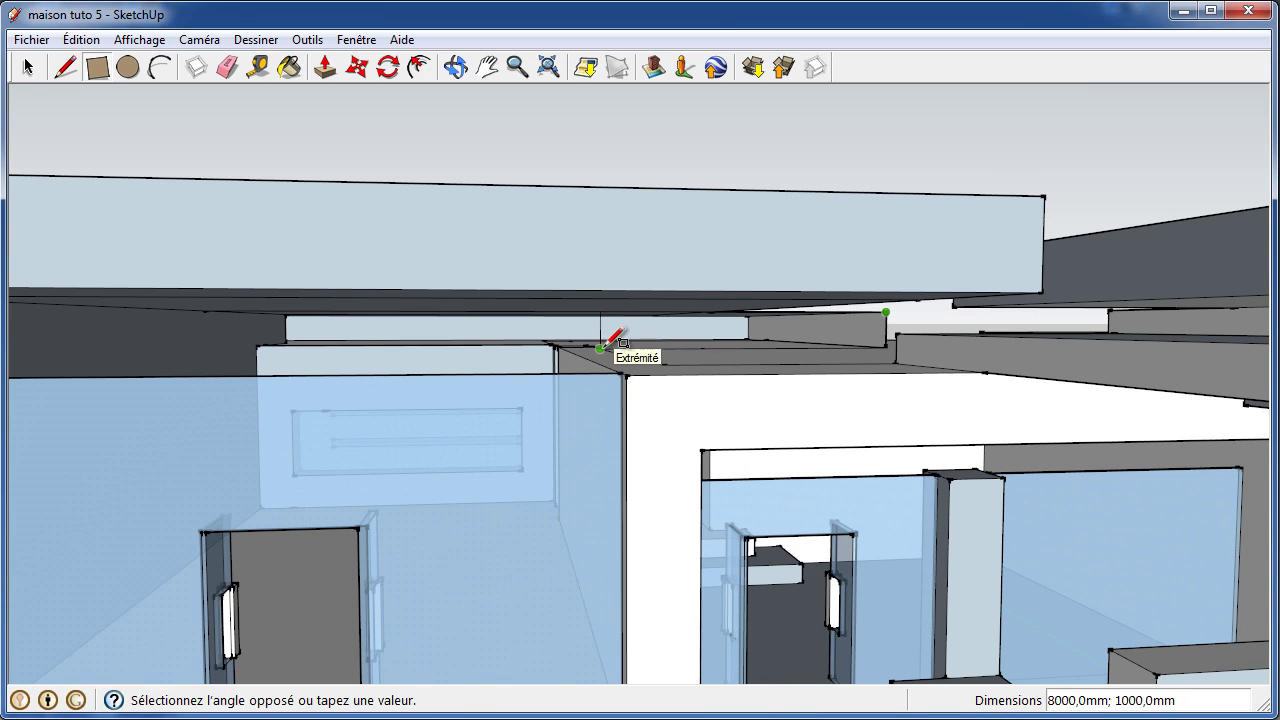
pyautogui.scroll(3, 600, 348)
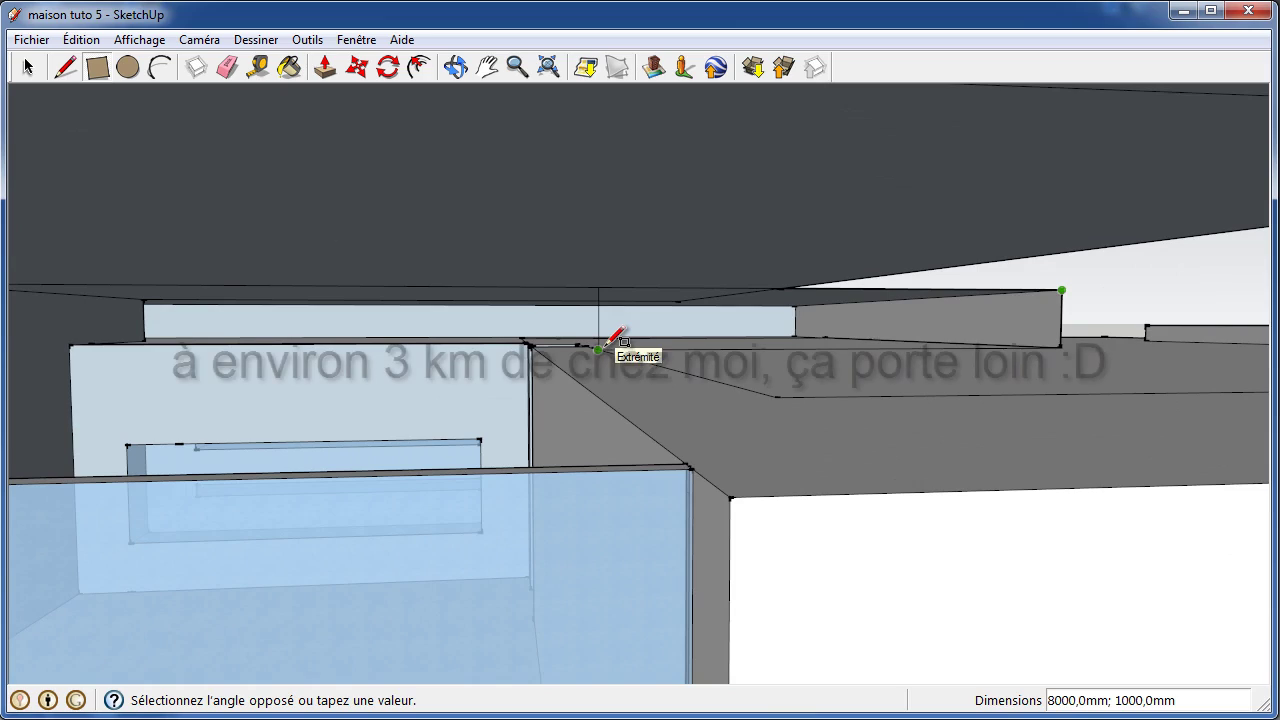
pyautogui.click(622, 340)
pyautogui.scroll(-1, 617, 336)
pyautogui.scroll(-5, 617, 340)
pyautogui.scroll(-2, 537, 336)
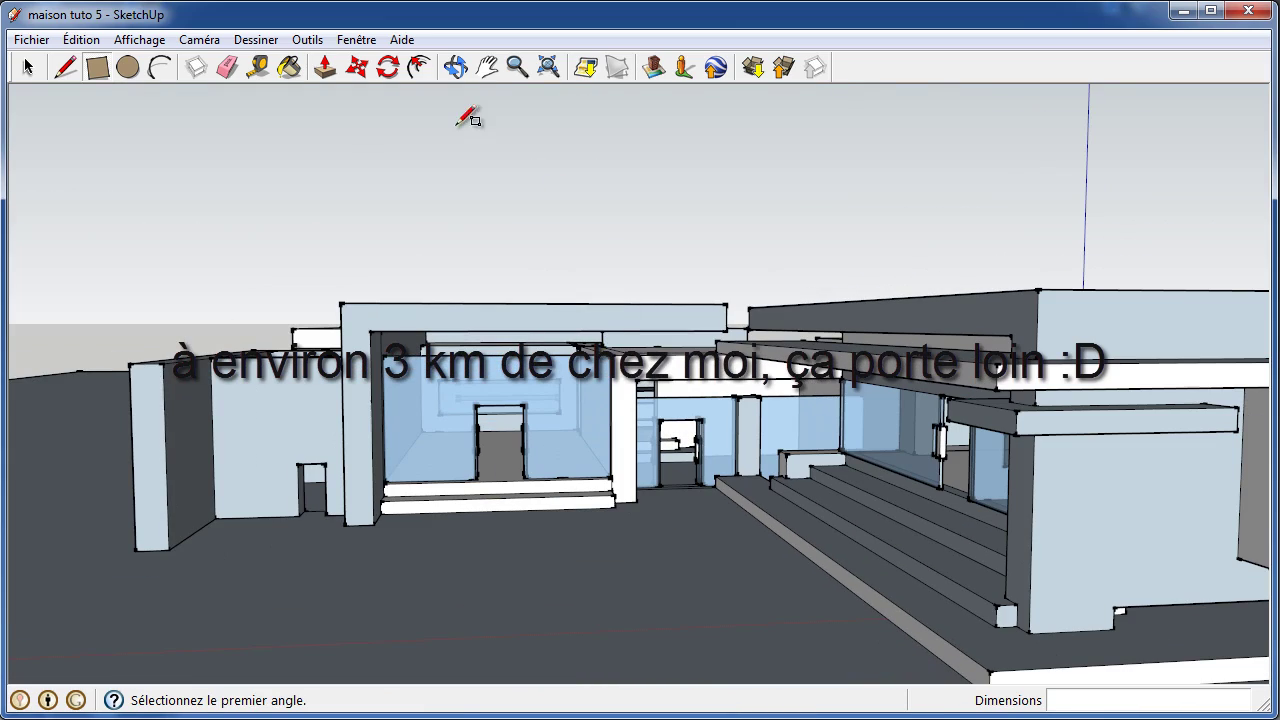
pyautogui.click(455, 67)
pyautogui.moveTo(786, 206)
pyautogui.mouseDown()
pyautogui.moveTo(725, 295)
pyautogui.moveTo(706, 283)
pyautogui.moveTo(877, 337)
pyautogui.moveTo(677, 283)
pyautogui.moveTo(1031, 517)
pyautogui.moveTo(680, 434)
pyautogui.moveTo(663, 437)
pyautogui.moveTo(823, 449)
pyautogui.moveTo(970, 497)
pyautogui.moveTo(591, 503)
pyautogui.moveTo(531, 477)
pyautogui.moveTo(579, 553)
pyautogui.moveTo(609, 566)
pyautogui.moveTo(814, 583)
pyautogui.moveTo(740, 594)
pyautogui.moveTo(469, 529)
pyautogui.moveTo(577, 580)
pyautogui.moveTo(863, 497)
pyautogui.moveTo(551, 523)
pyautogui.moveTo(540, 510)
pyautogui.mouseUp()
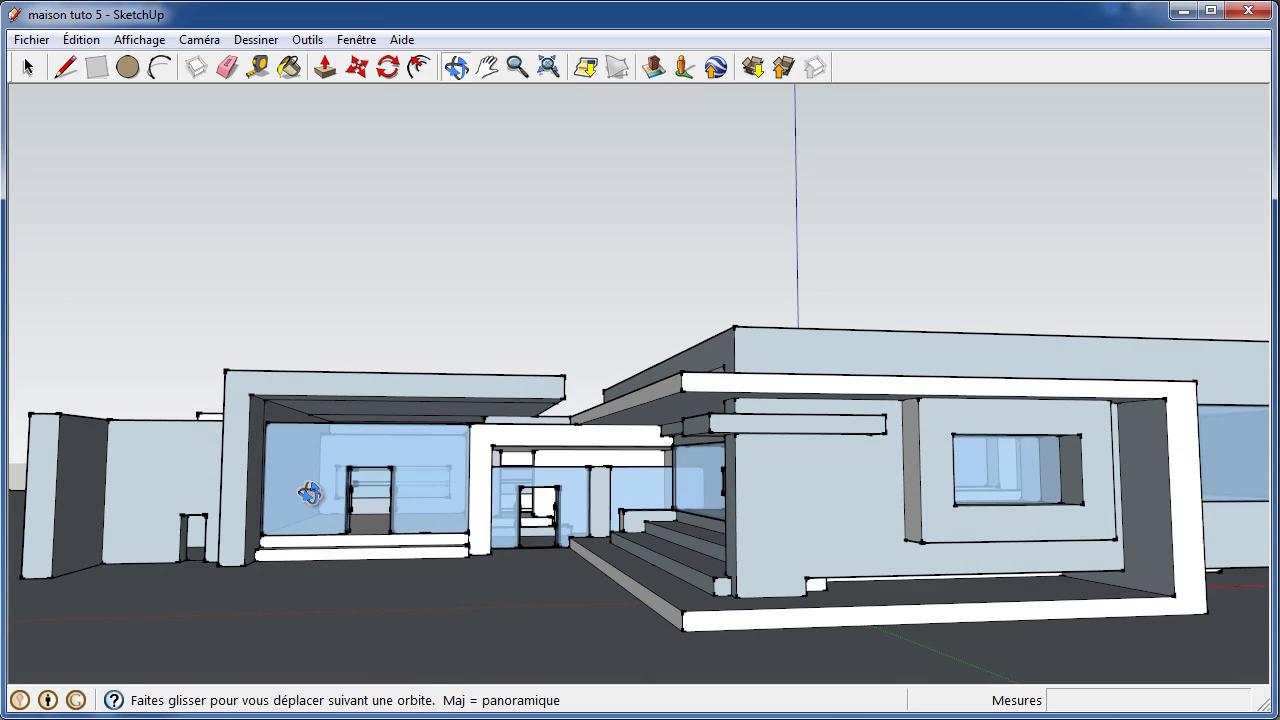
pyautogui.scroll(2, 290, 512)
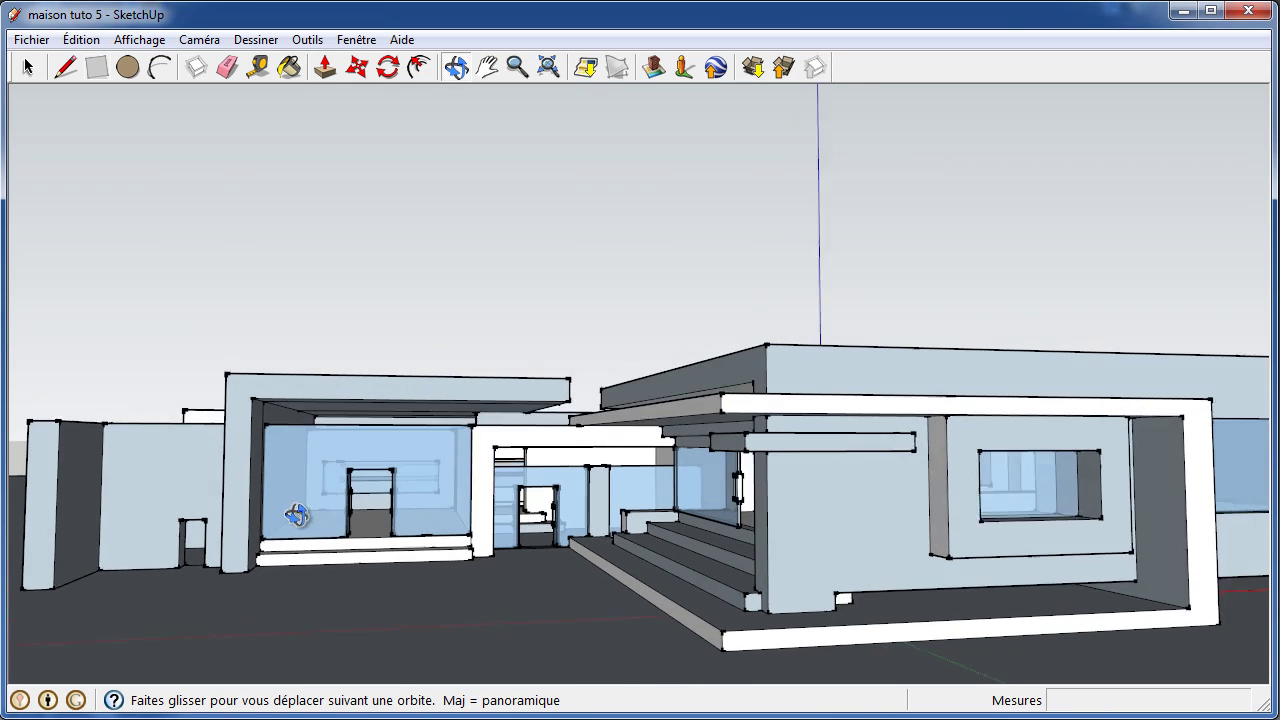
pyautogui.scroll(1, 295, 515)
pyautogui.scroll(3, 443, 497)
pyautogui.scroll(1, 443, 497)
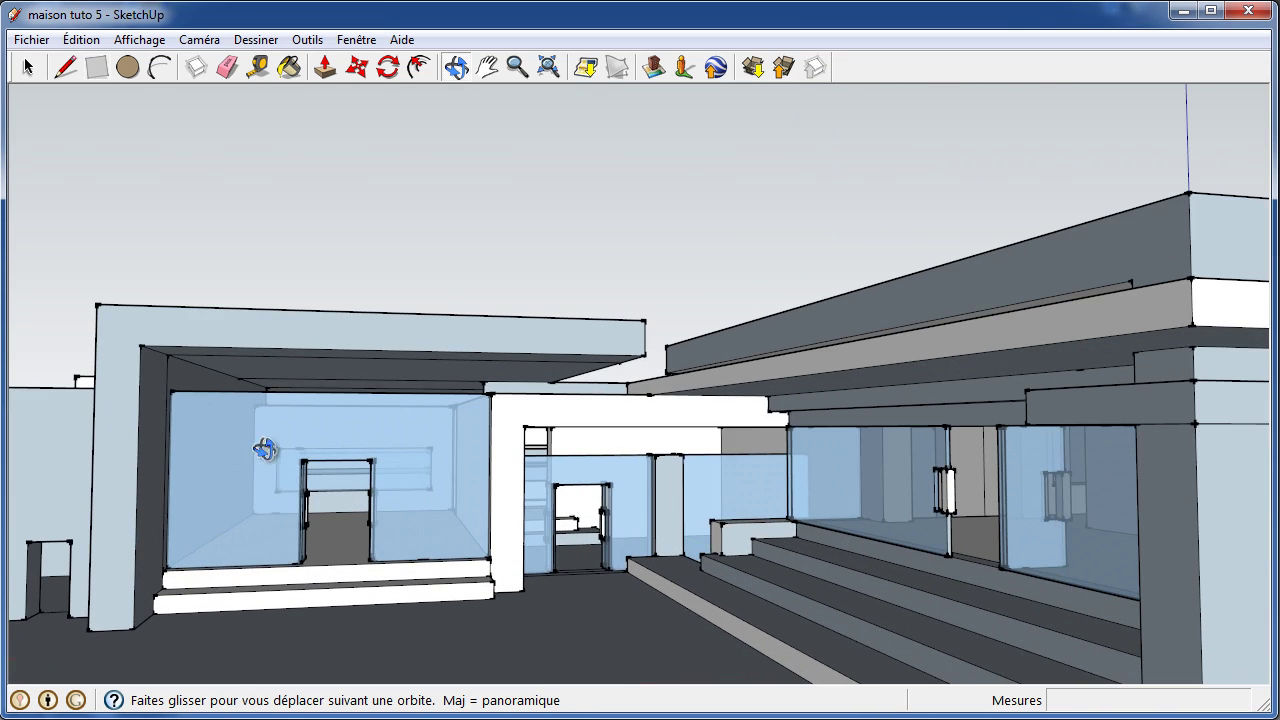
pyautogui.scroll(1, 199, 392)
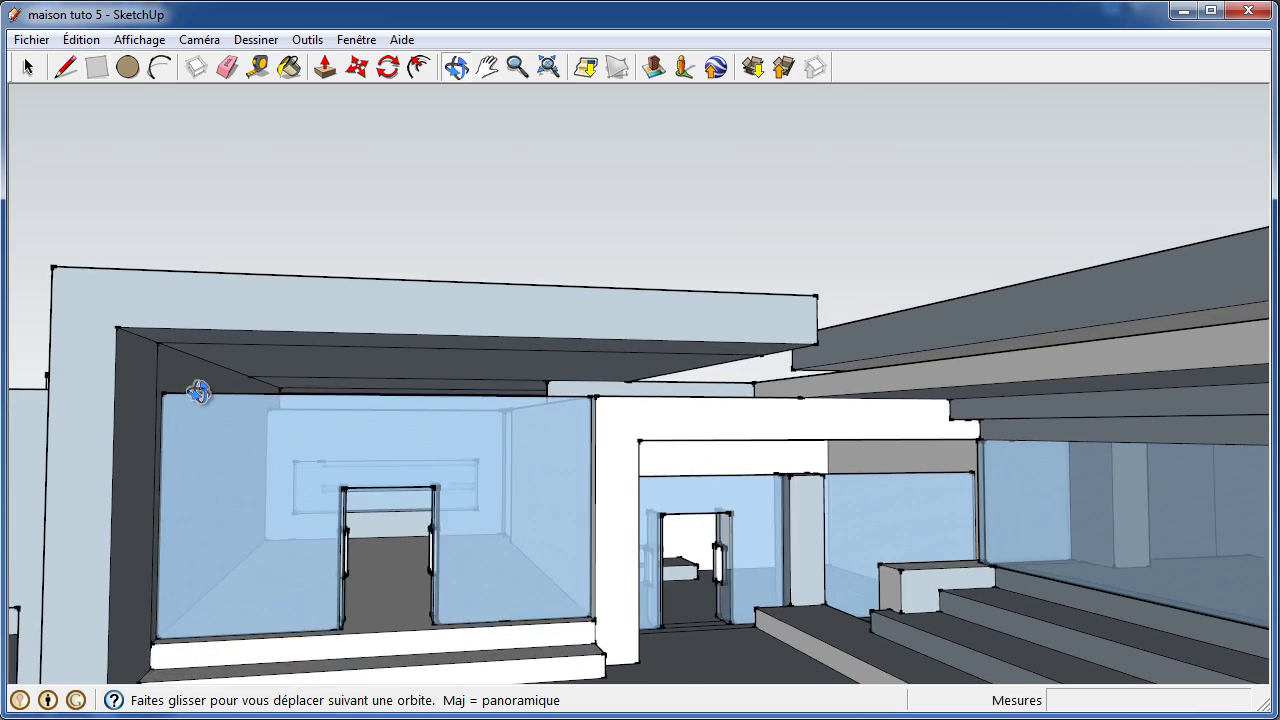
pyautogui.scroll(2, 199, 392)
pyautogui.scroll(1, 199, 392)
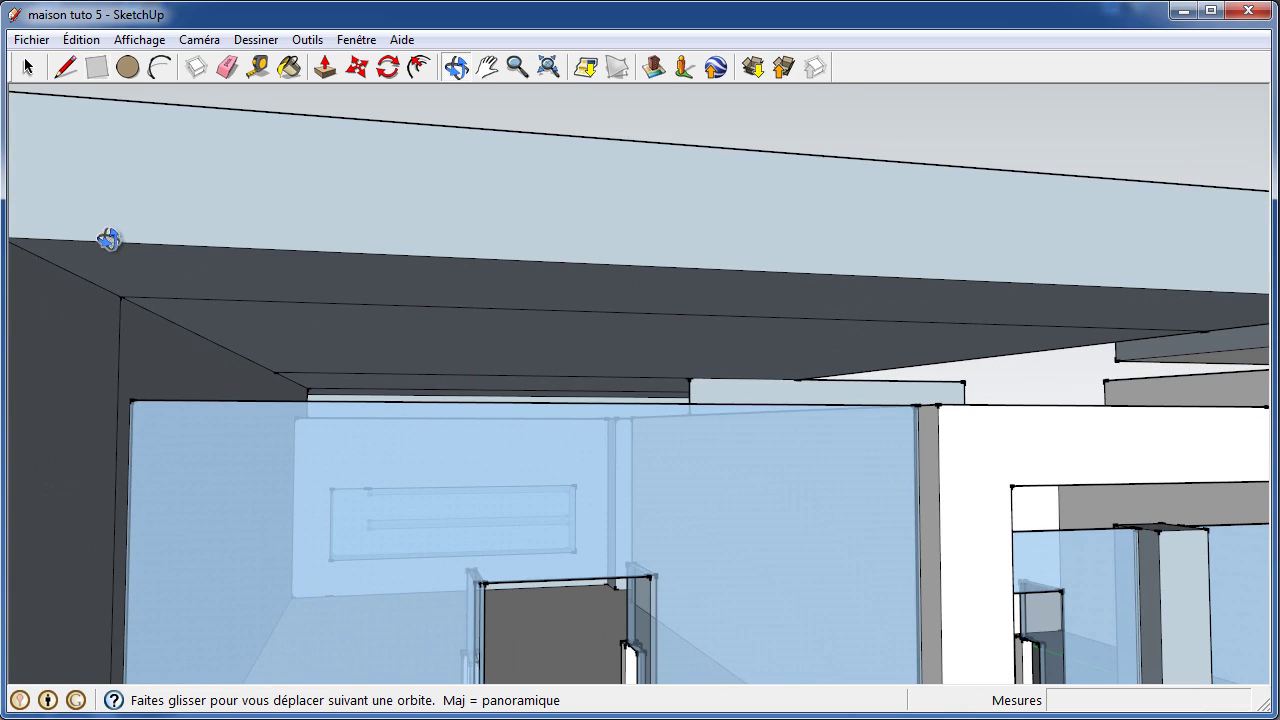
pyautogui.scroll(-1, 593, 409)
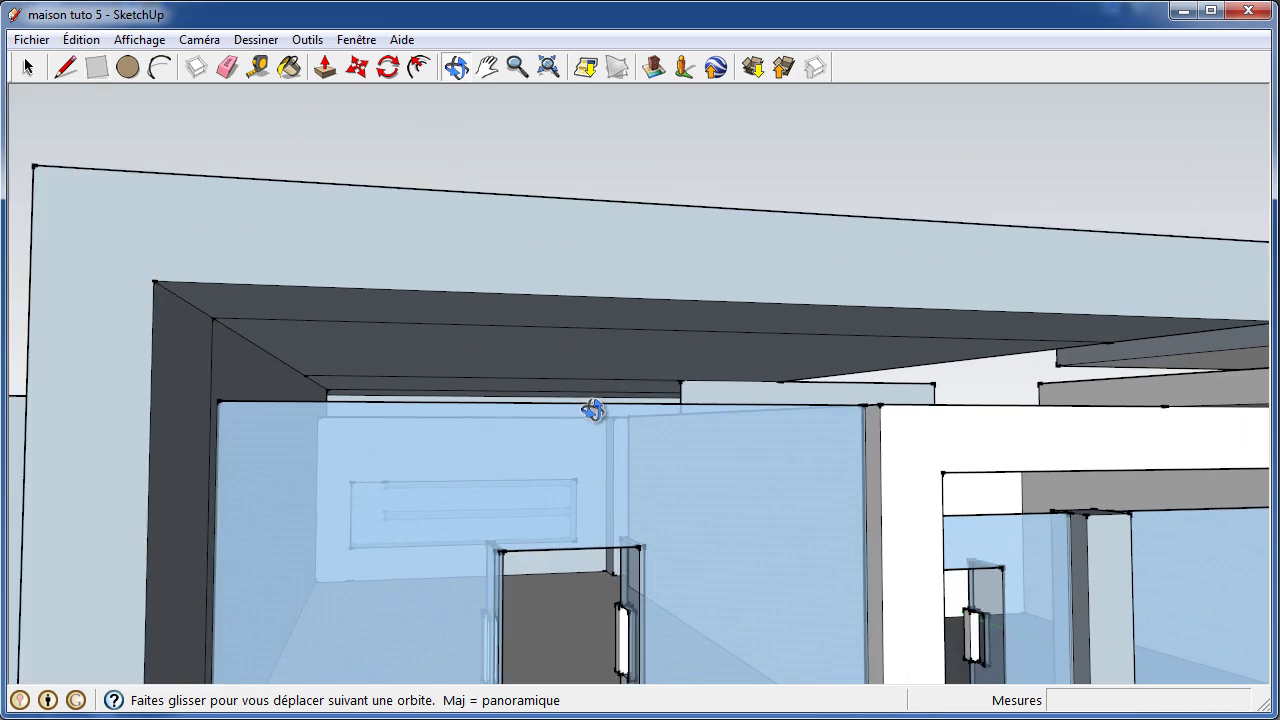
pyautogui.scroll(-1, 593, 409)
# - Draw a 9000 mm line from the corner above the glass wall to close the wall face
pyautogui.click(66, 67)
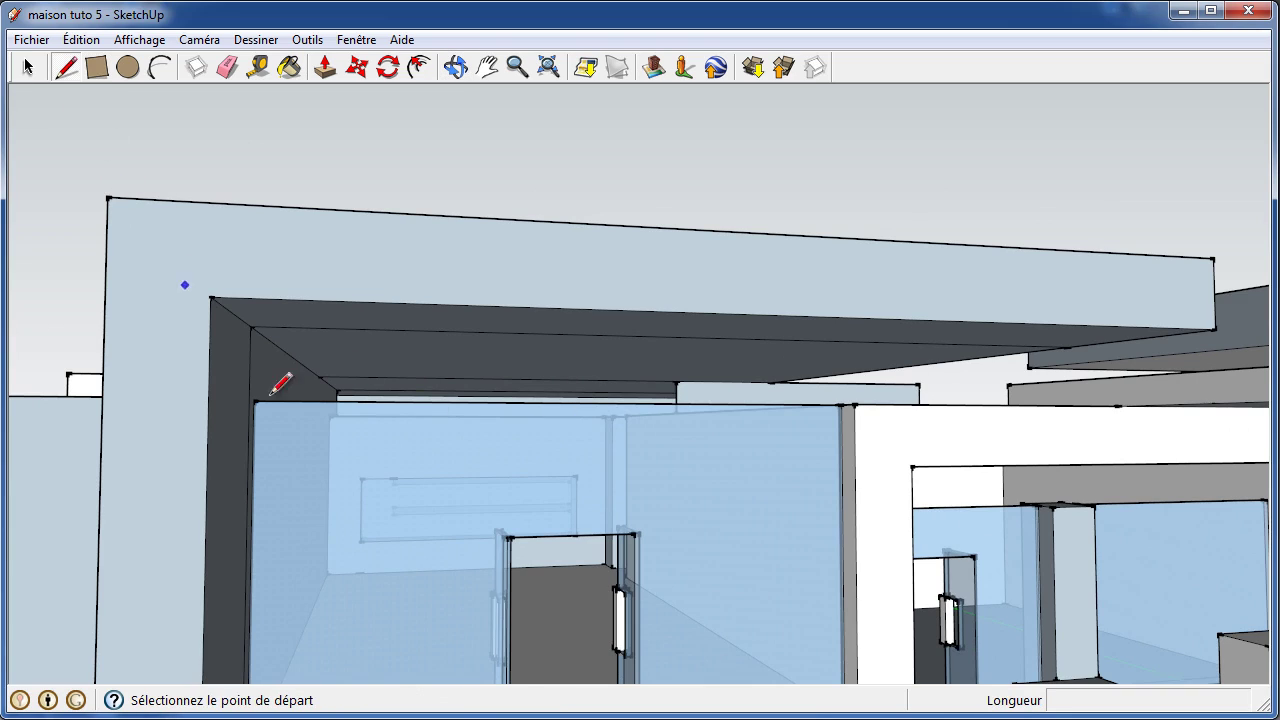
pyautogui.click(854, 404)
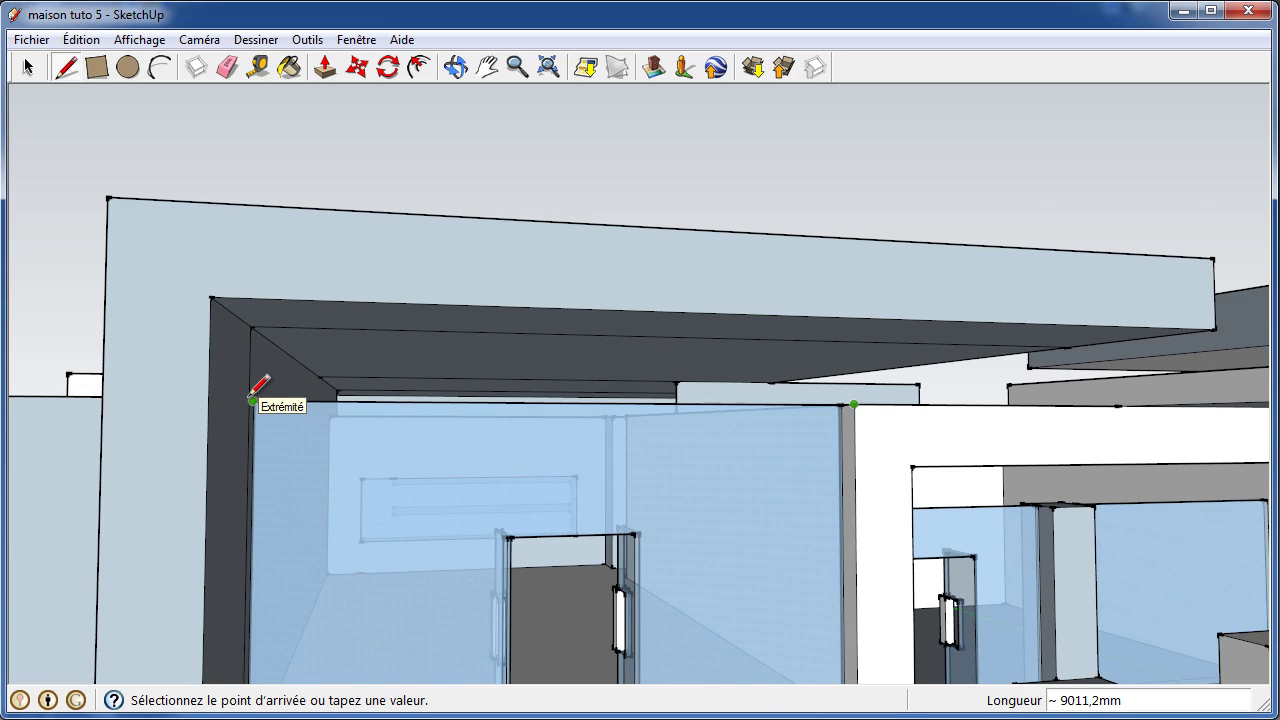
pyautogui.scroll(3, 252, 395)
pyautogui.scroll(2, 254, 382)
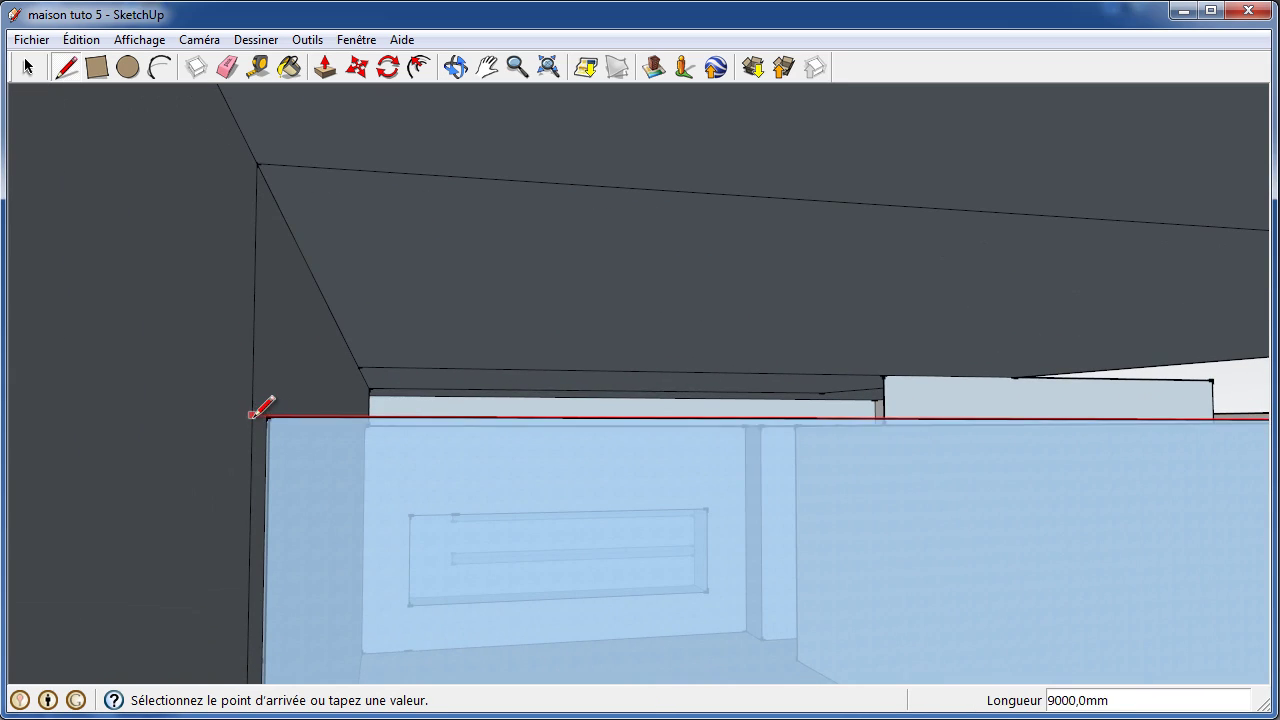
pyautogui.click(251, 414)
pyautogui.scroll(-1, 414, 409)
pyautogui.scroll(-2, 516, 449)
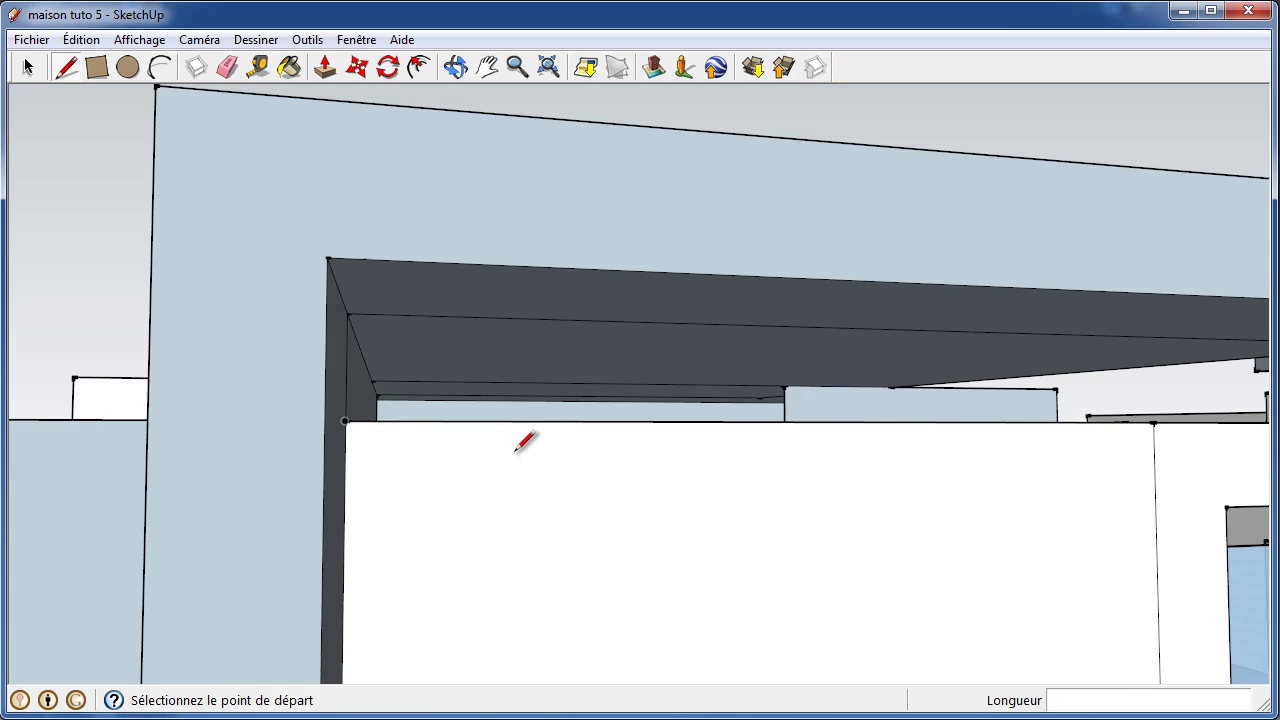
pyautogui.scroll(-2, 590, 460)
pyautogui.scroll(-2, 625, 411)
pyautogui.scroll(2, 630, 325)
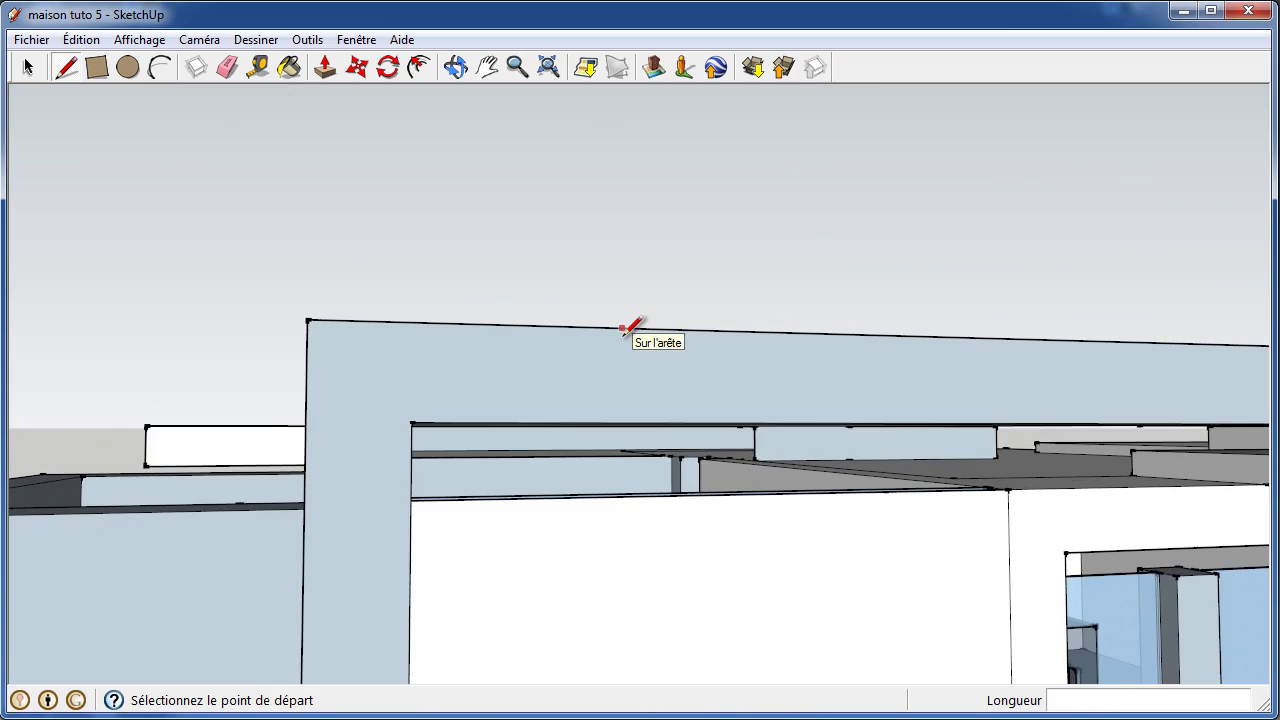
pyautogui.scroll(-2, 634, 330)
pyautogui.scroll(-1, 628, 387)
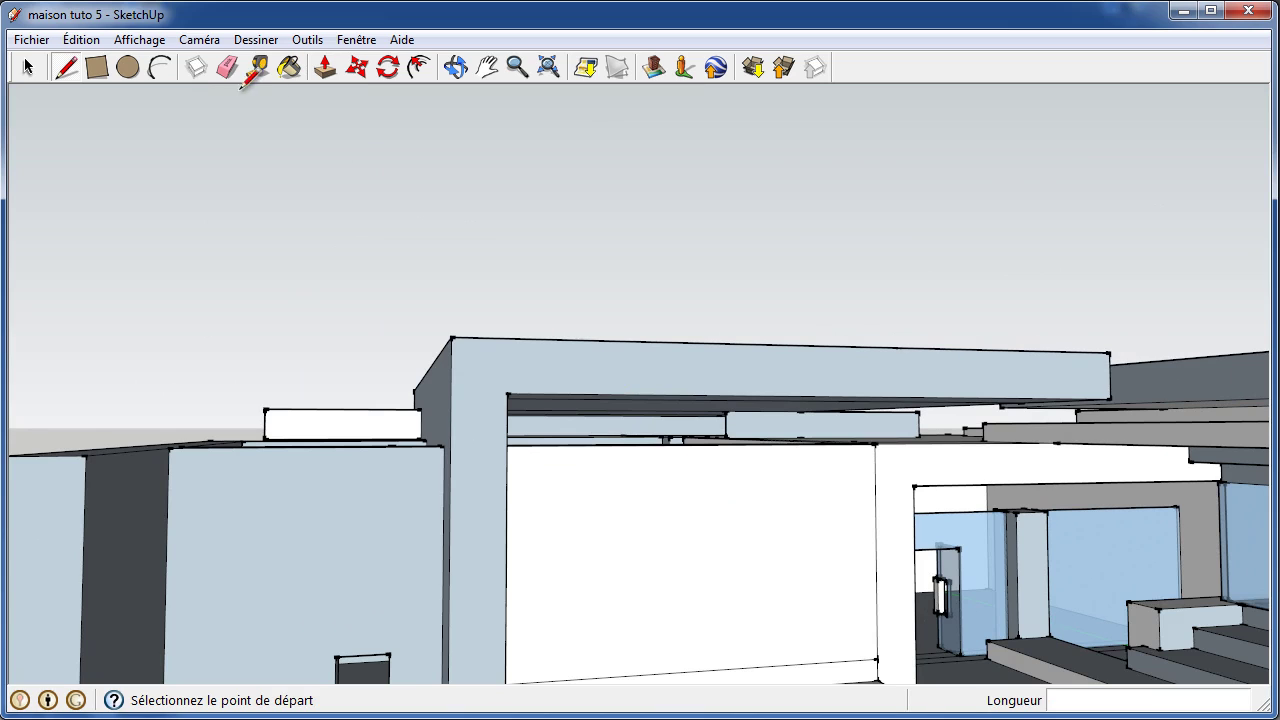
# - Delete the unwanted white wall face with Effacer
pyautogui.rightClick(654, 511)
pyautogui.click(694, 546)
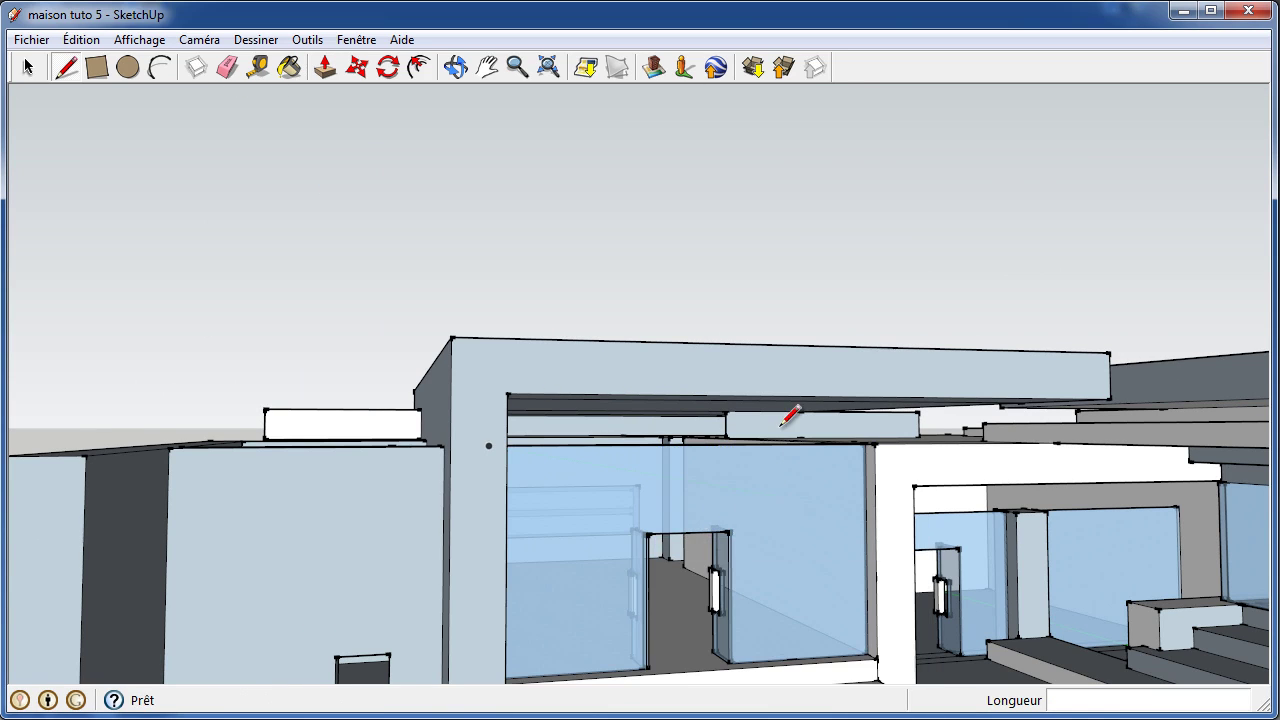
pyautogui.scroll(2, 775, 440)
pyautogui.scroll(1, 676, 490)
pyautogui.scroll(1, 673, 490)
pyautogui.scroll(2, 666, 494)
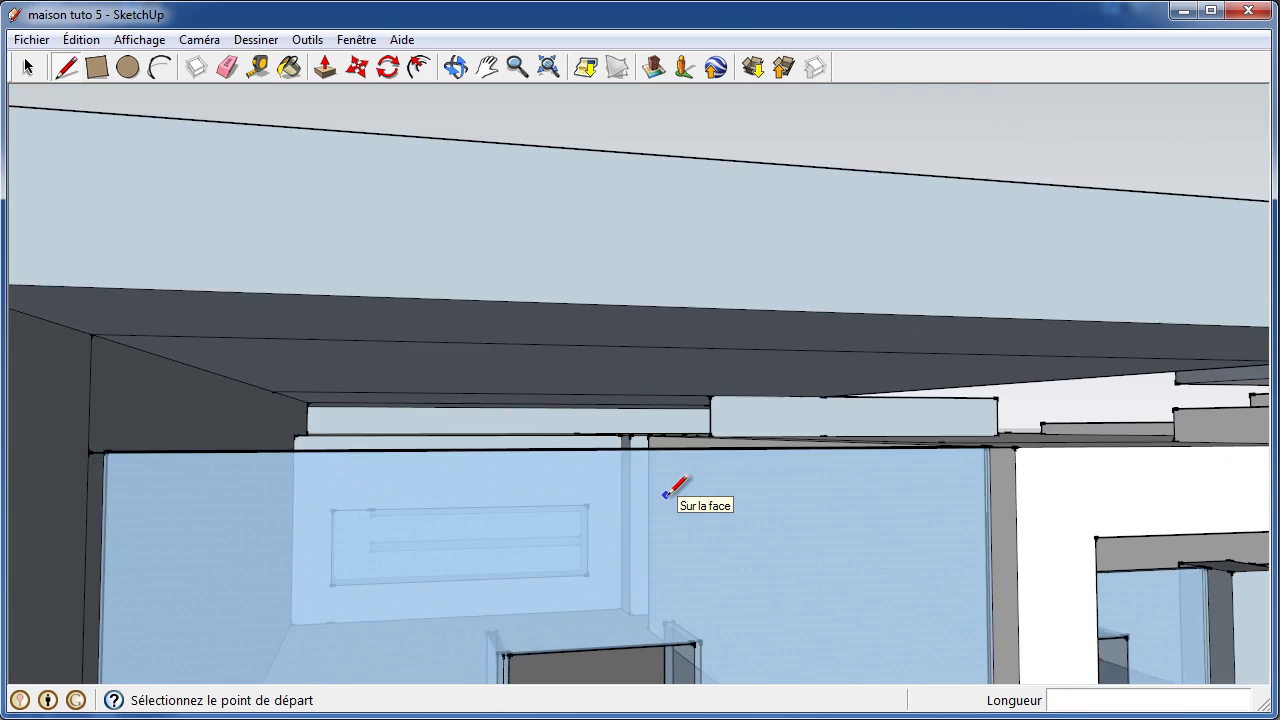
pyautogui.scroll(-1, 664, 494)
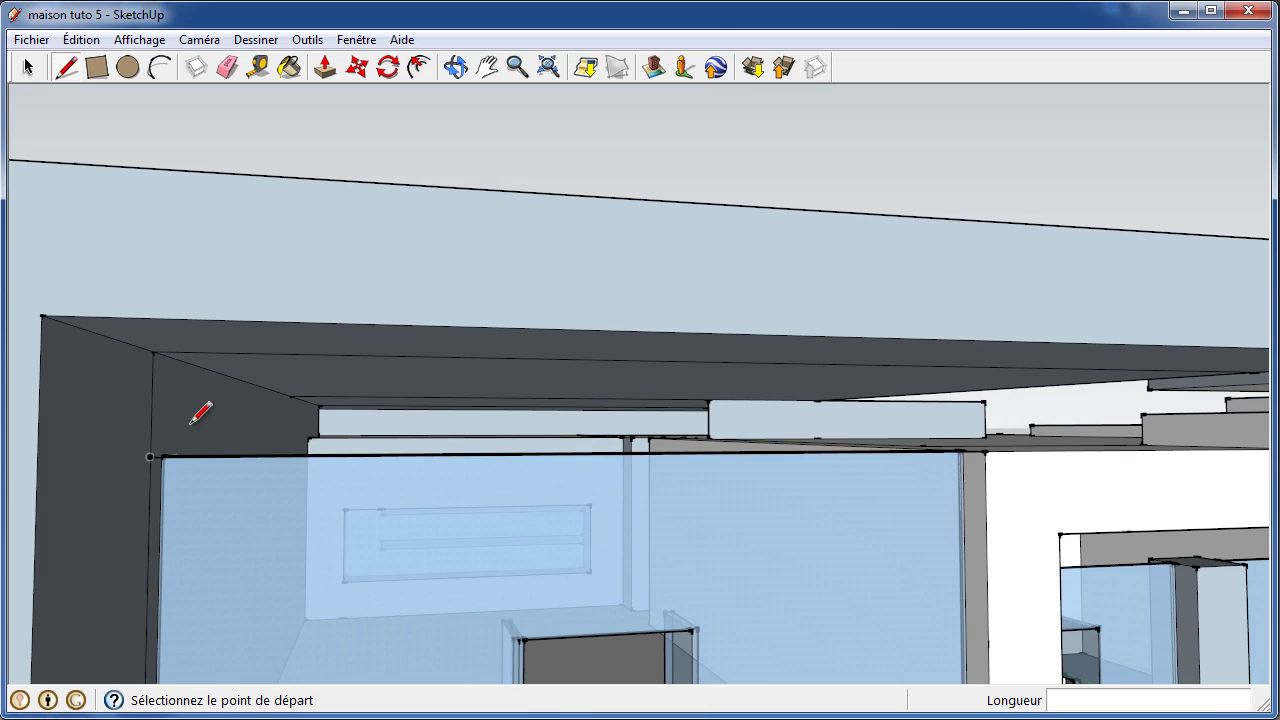
# - Draw the beam edges: a vertical split to the slab, a 500 mm upright and a 9000 mm edge
pyautogui.click(985, 451)
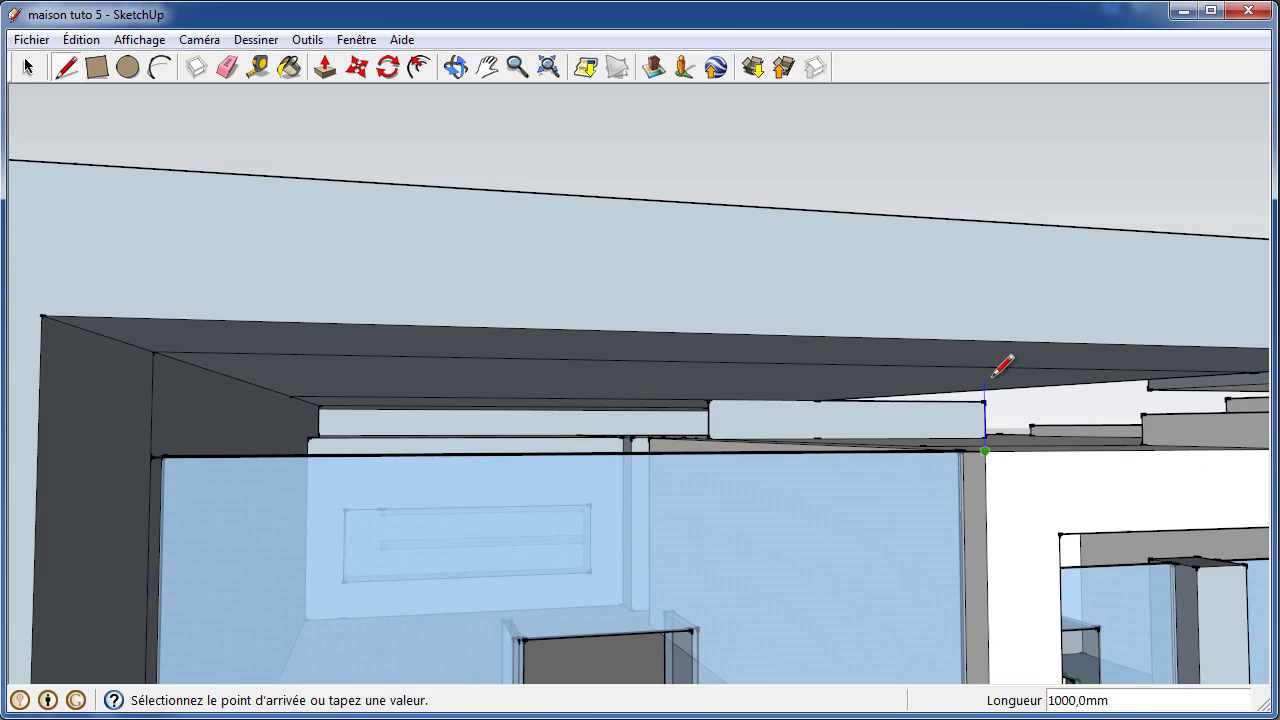
pyautogui.click(984, 367)
pyautogui.scroll(-3, 900, 478)
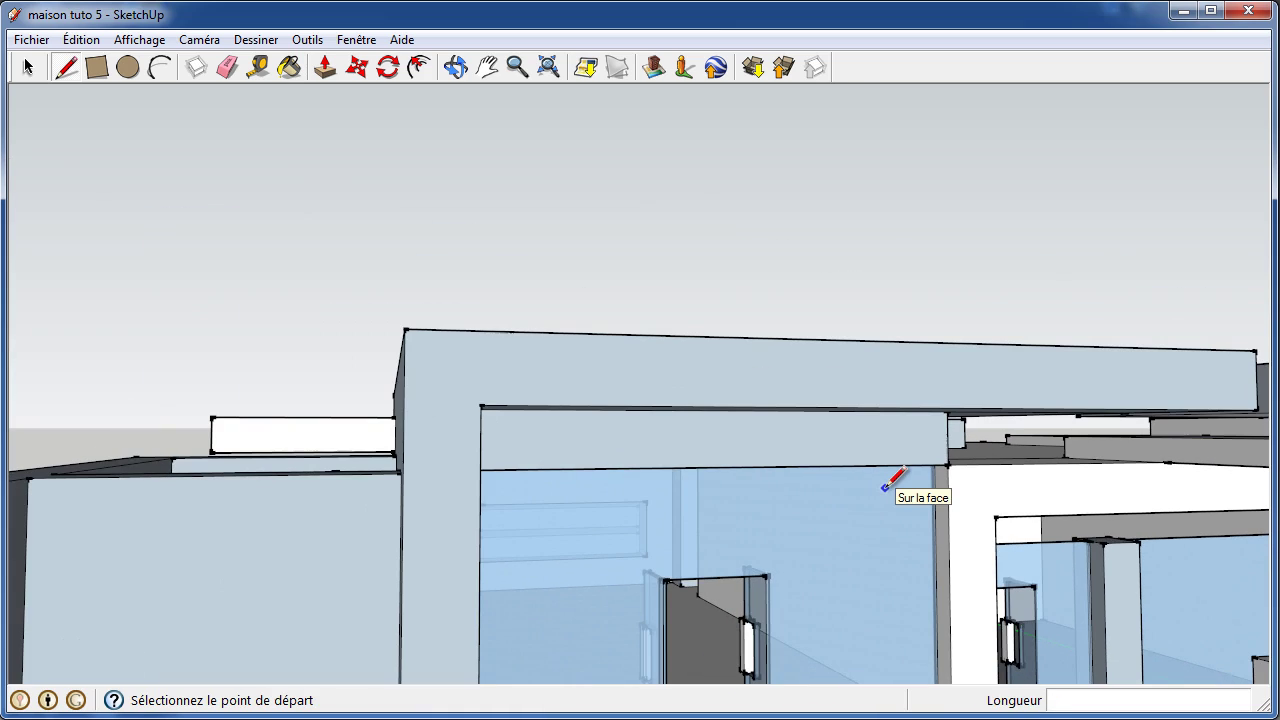
pyautogui.click(948, 464)
pyautogui.click(951, 436)
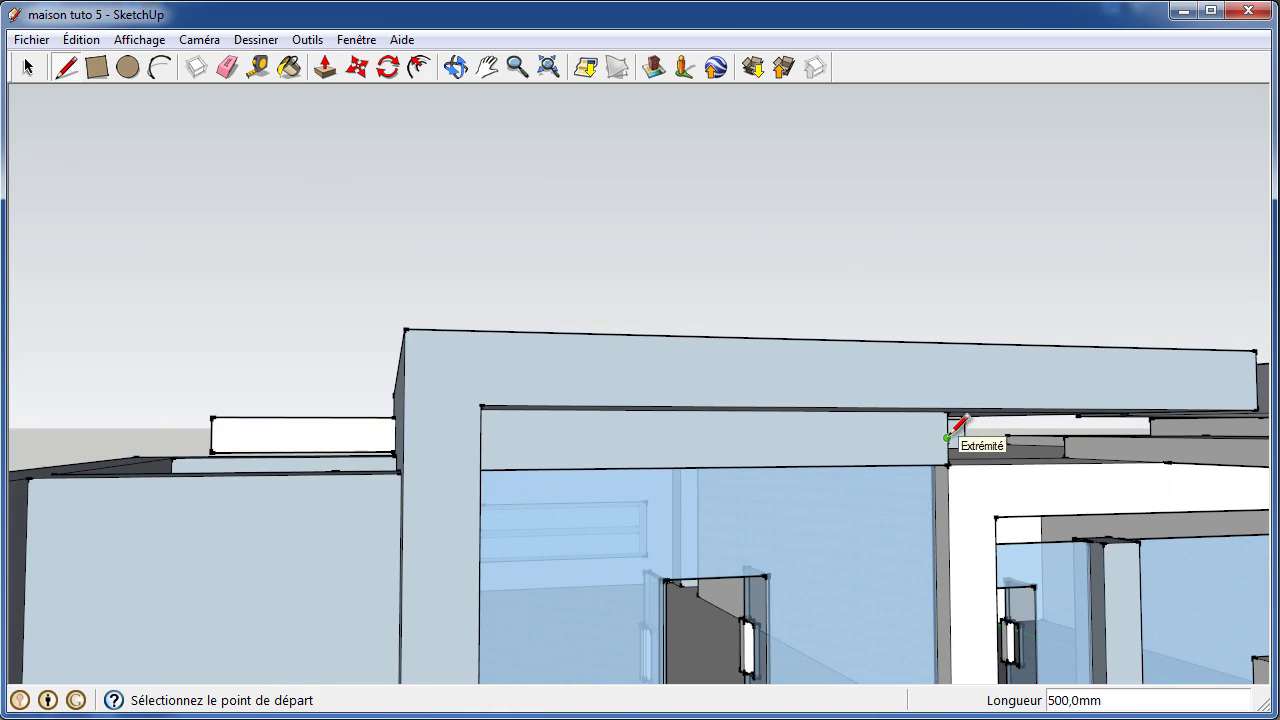
pyautogui.click(948, 437)
pyautogui.scroll(1, 737, 443)
pyautogui.scroll(1, 829, 437)
pyautogui.scroll(2, 475, 441)
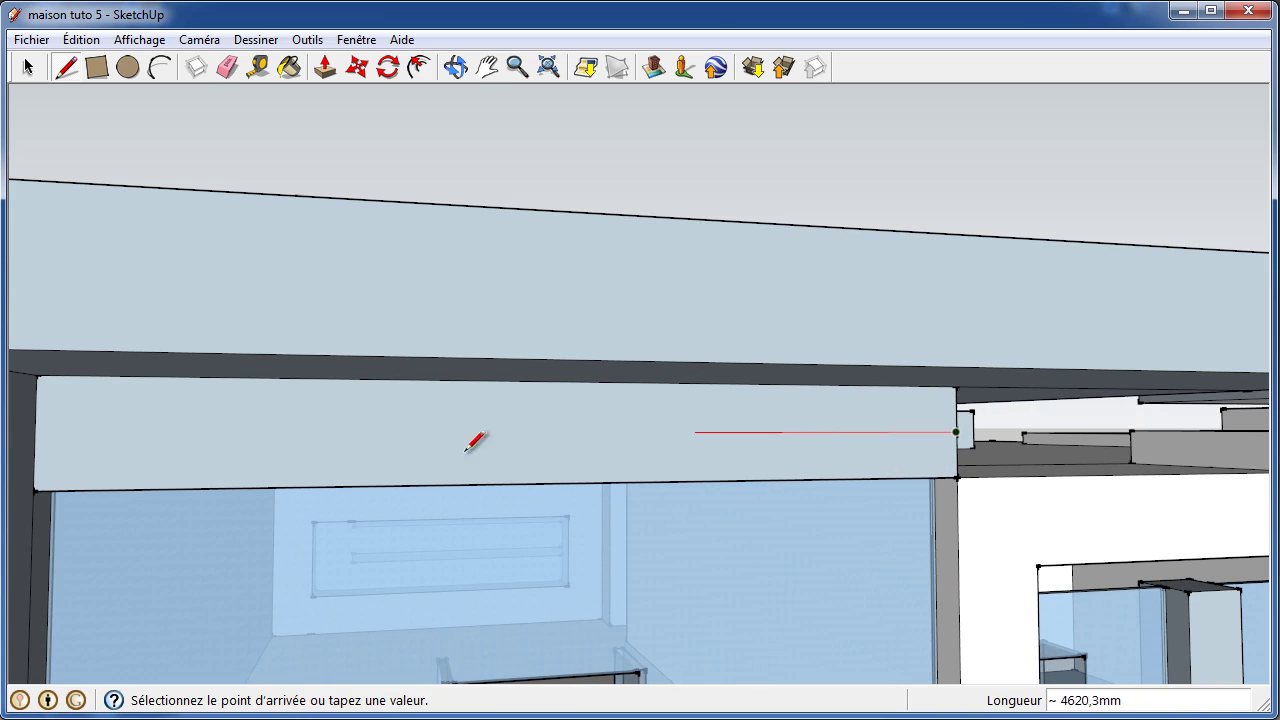
pyautogui.click(38, 433)
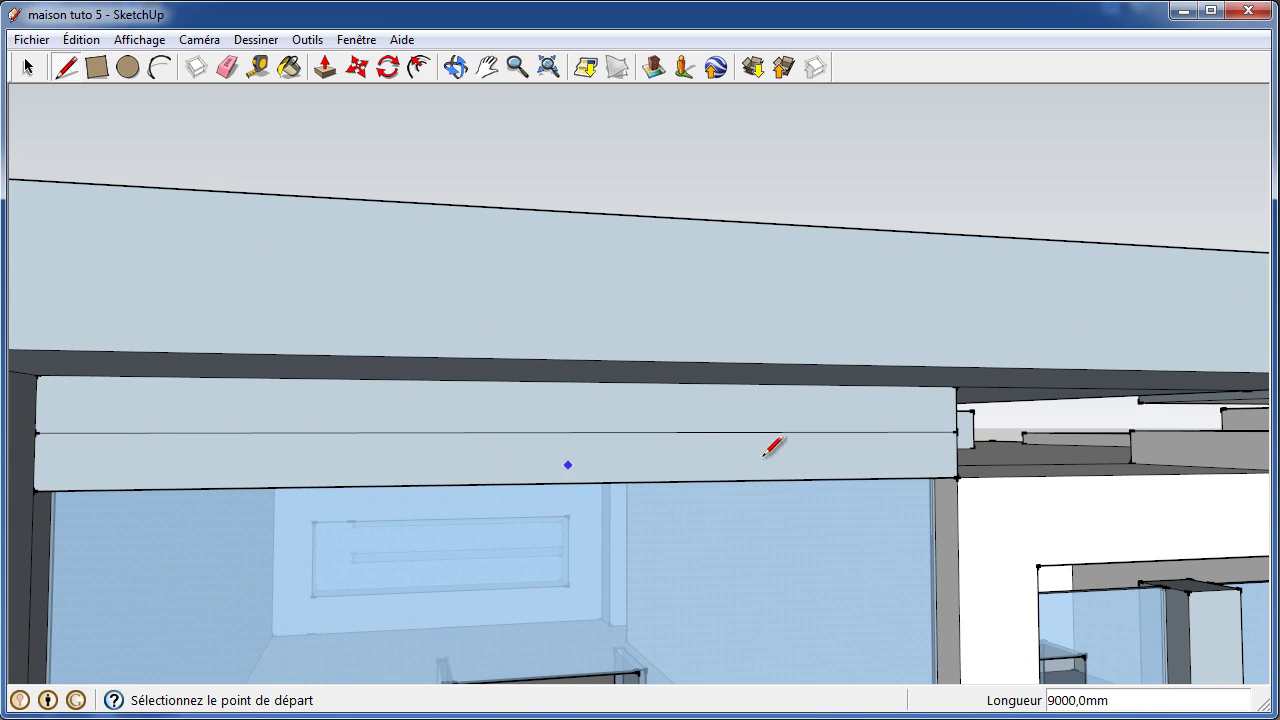
pyautogui.scroll(-2, 784, 452)
pyautogui.scroll(-2, 975, 448)
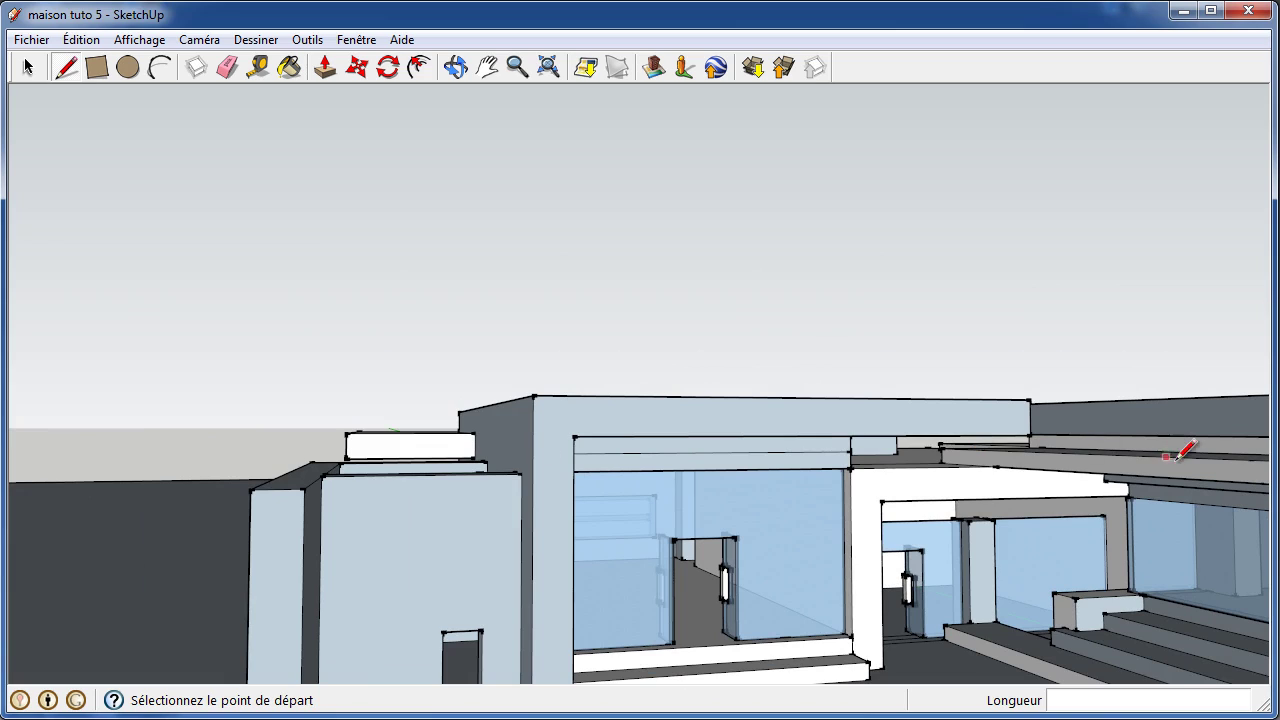
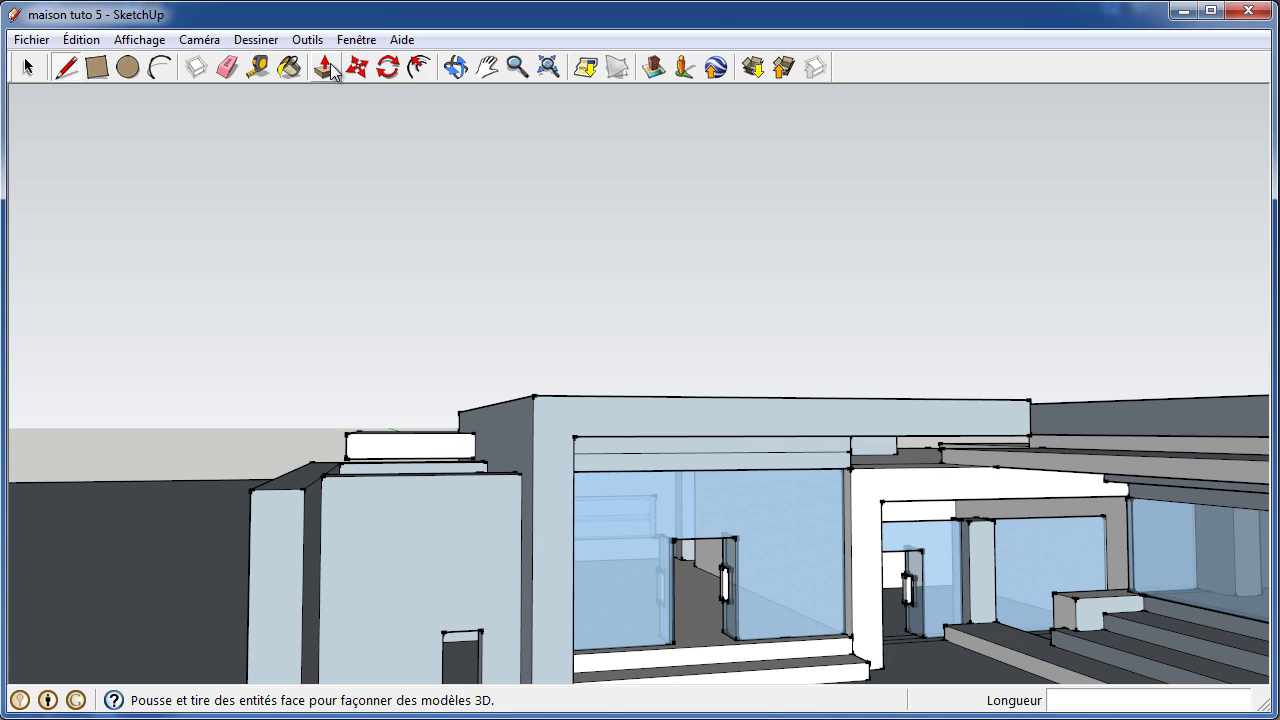
# - Orbit toward the entrance and zoom in to look up under the roof overhang at the wall junction
pyautogui.click(455, 67)
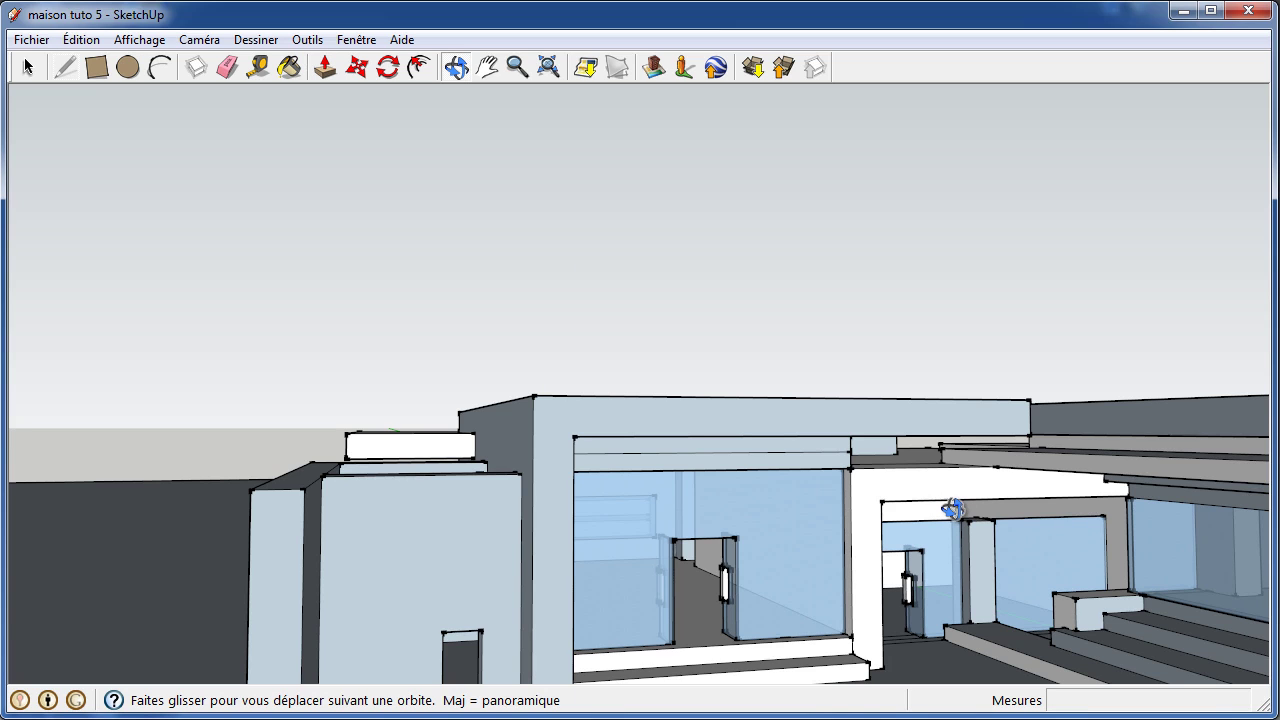
pyautogui.moveTo(983, 533)
pyautogui.mouseDown()
pyautogui.moveTo(669, 471)
pyautogui.moveTo(980, 480)
pyautogui.moveTo(1145, 465)
pyautogui.mouseUp()
pyautogui.scroll(3, 1145, 465)
pyautogui.scroll(3, 1171, 480)
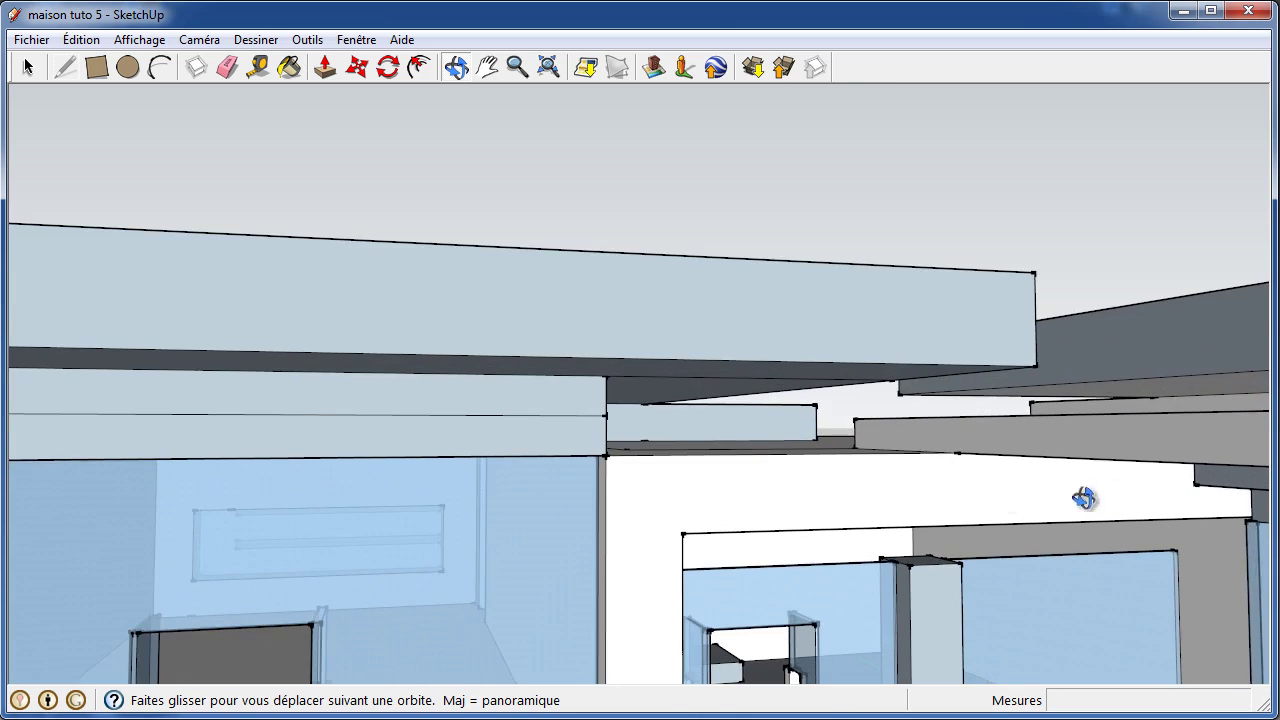
pyautogui.scroll(3, 1083, 500)
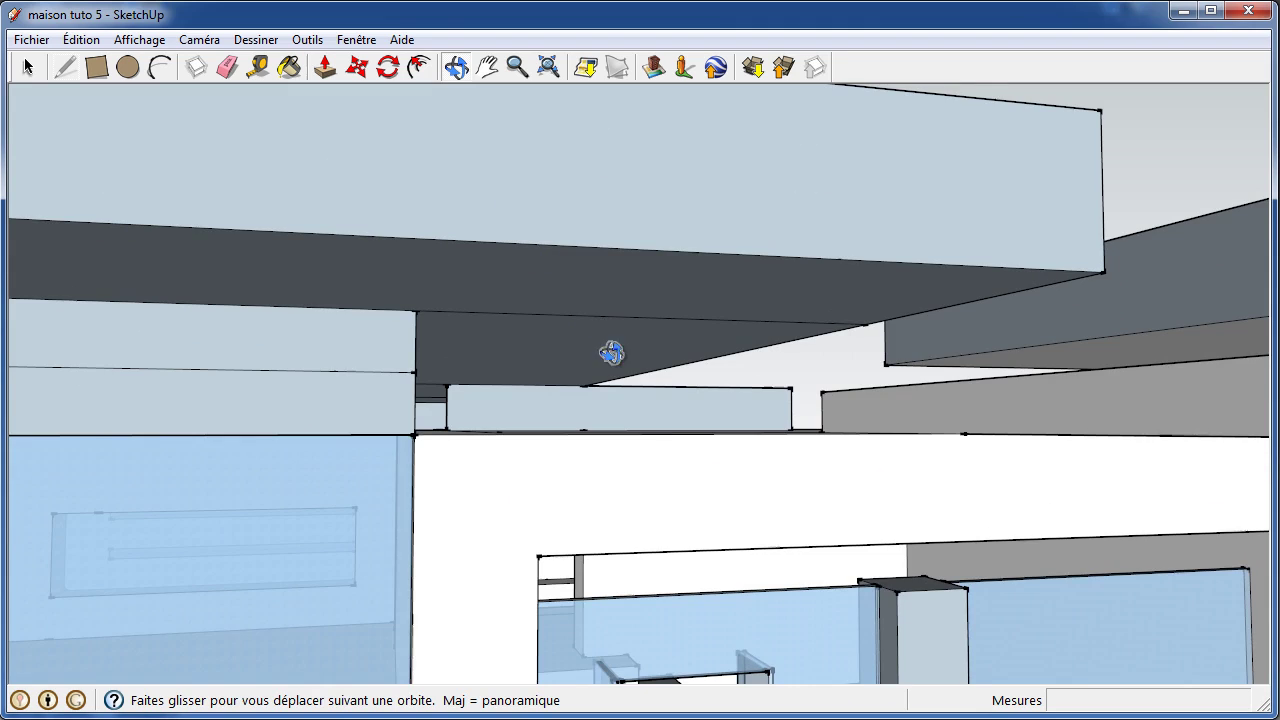
pyautogui.moveTo(611, 352)
pyautogui.mouseDown()
pyautogui.moveTo(509, 471)
pyautogui.moveTo(523, 489)
pyautogui.moveTo(569, 486)
pyautogui.moveTo(546, 474)
pyautogui.mouseUp()
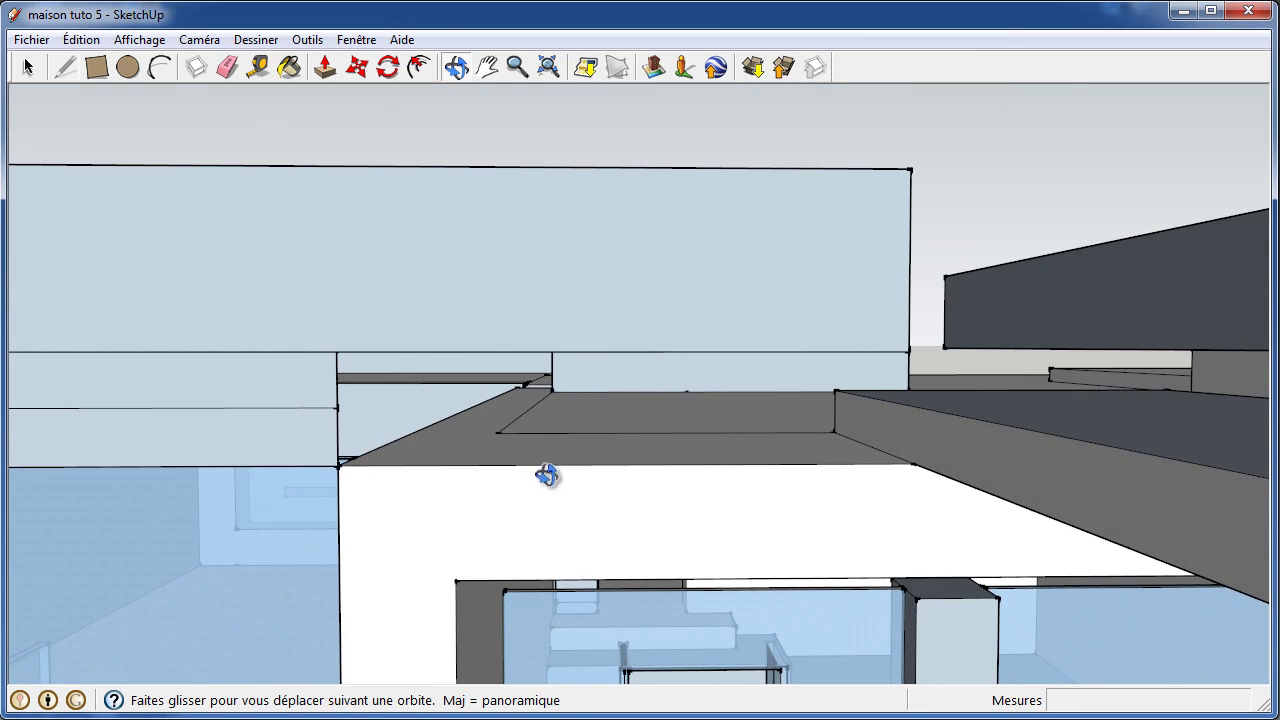
# - Close the gap under the overhang with a rectangle from the sloped edge corner to the wall's top corner
pyautogui.click(100, 75)
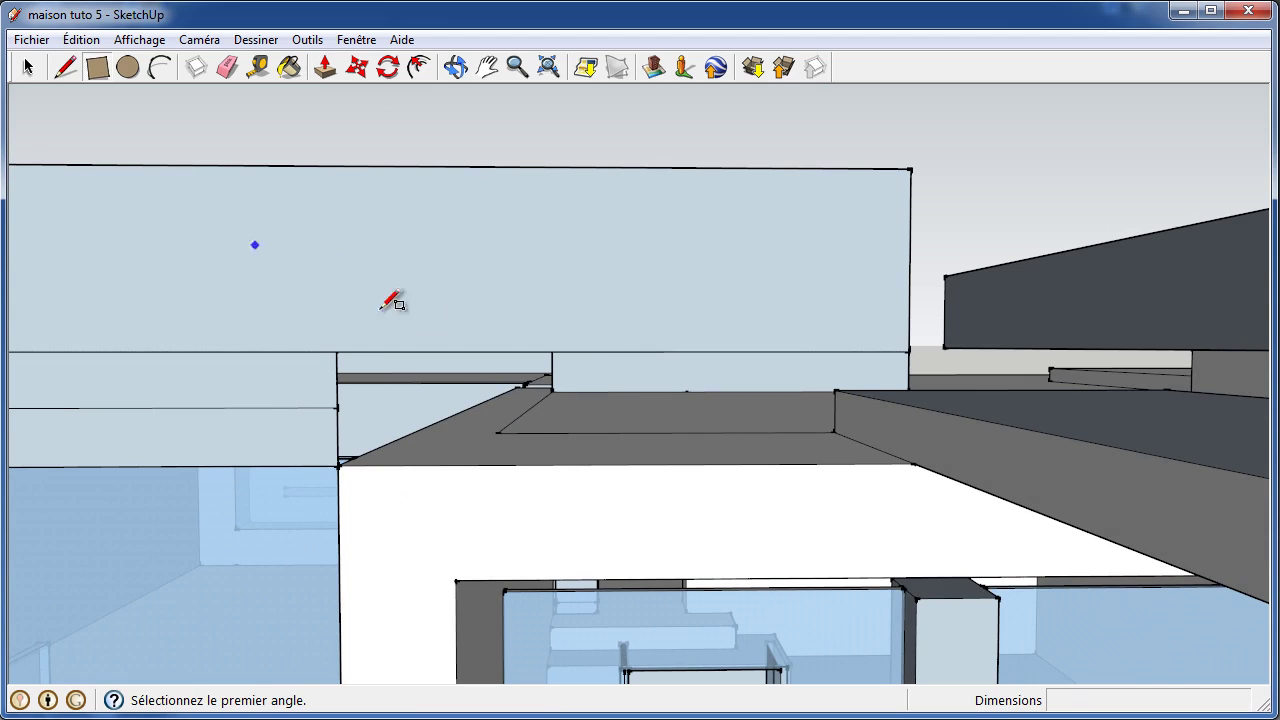
pyautogui.click(516, 387)
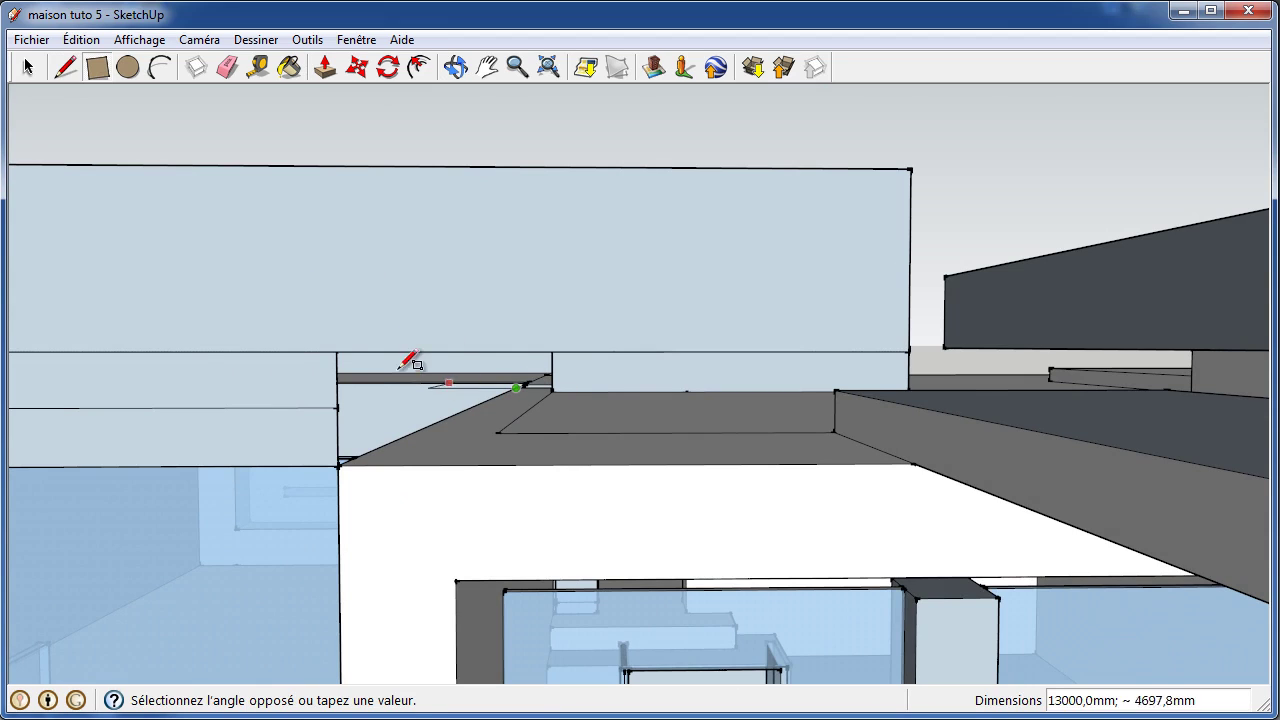
pyautogui.click(336, 352)
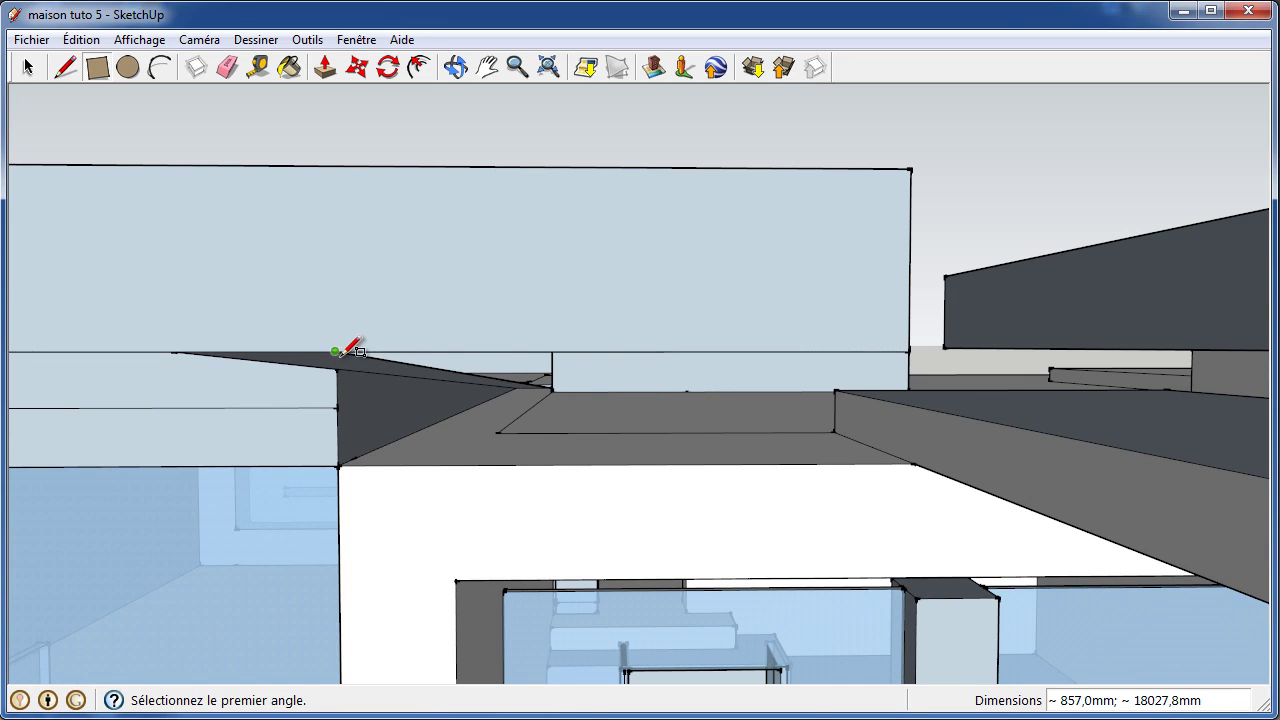
pyautogui.hotkey('ctrl', 'z')
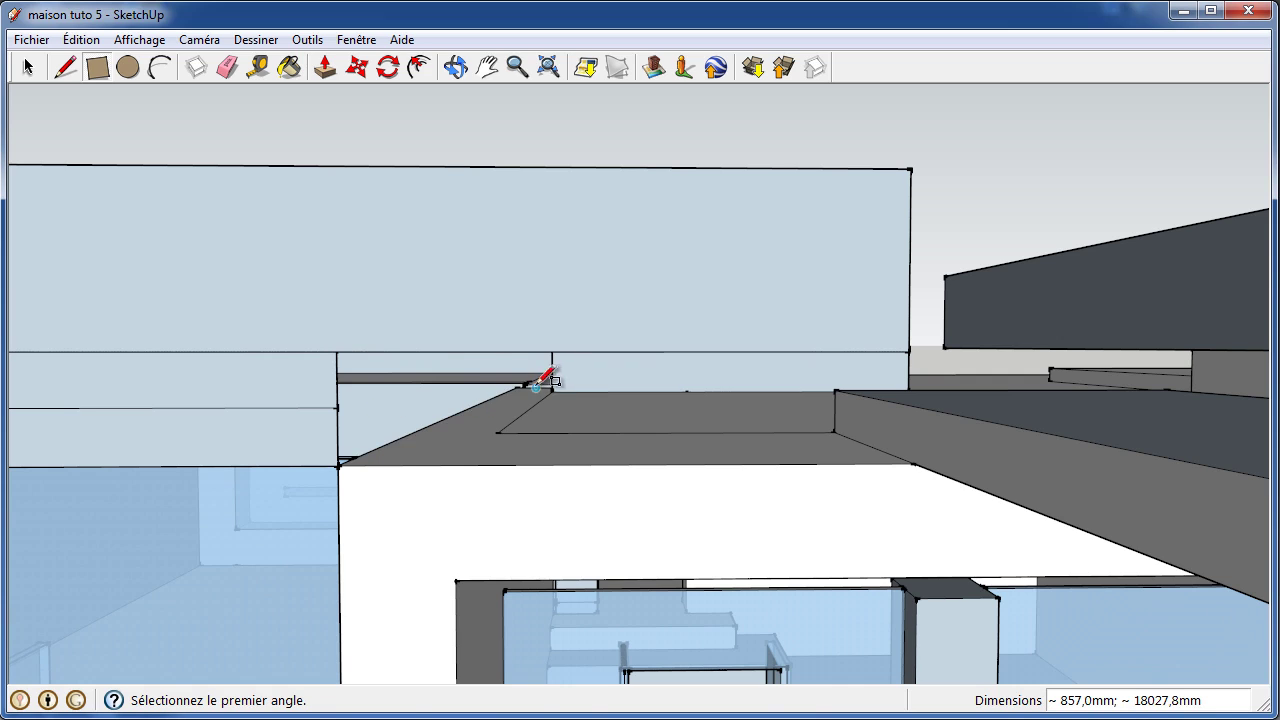
pyautogui.scroll(2, 465, 485)
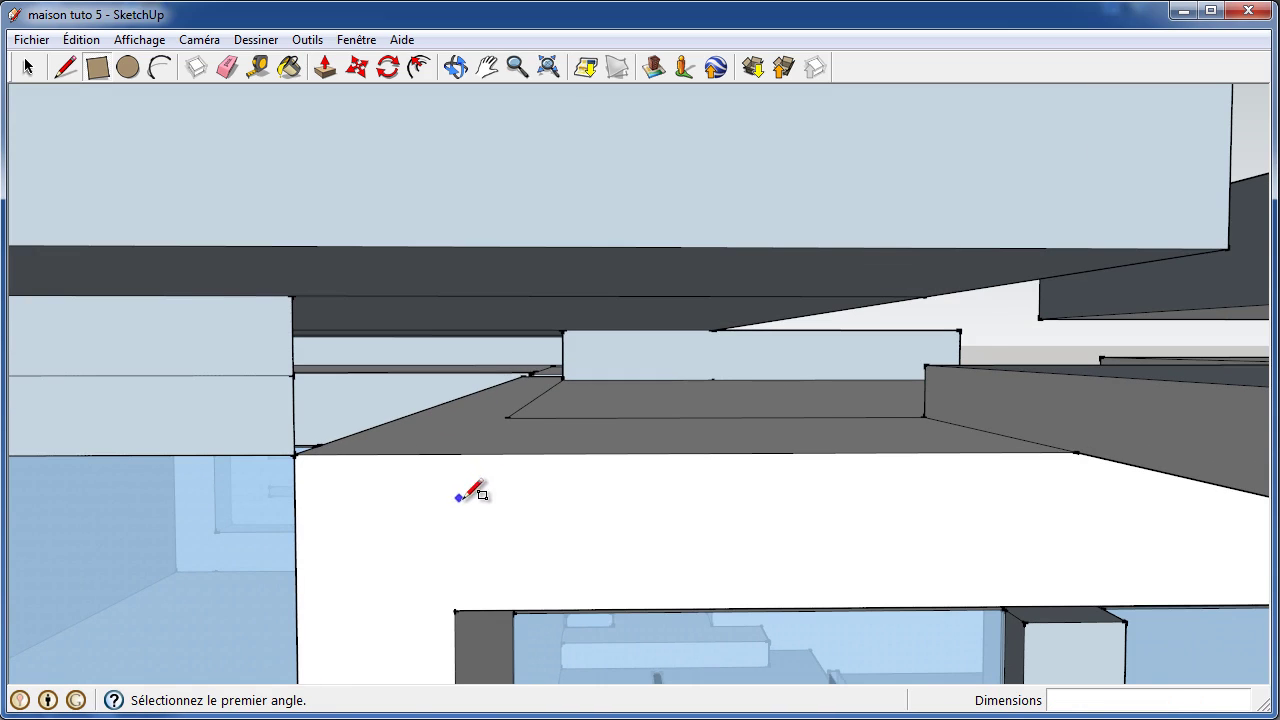
pyautogui.click(522, 376)
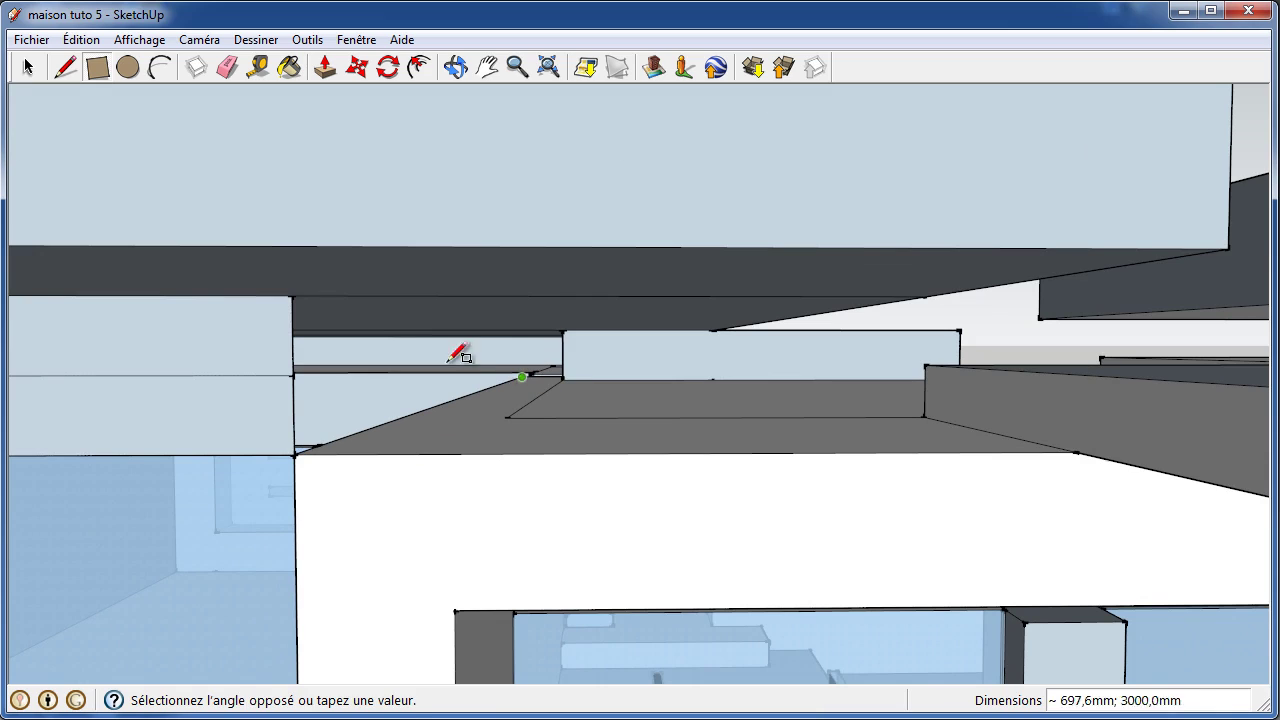
pyautogui.click(292, 297)
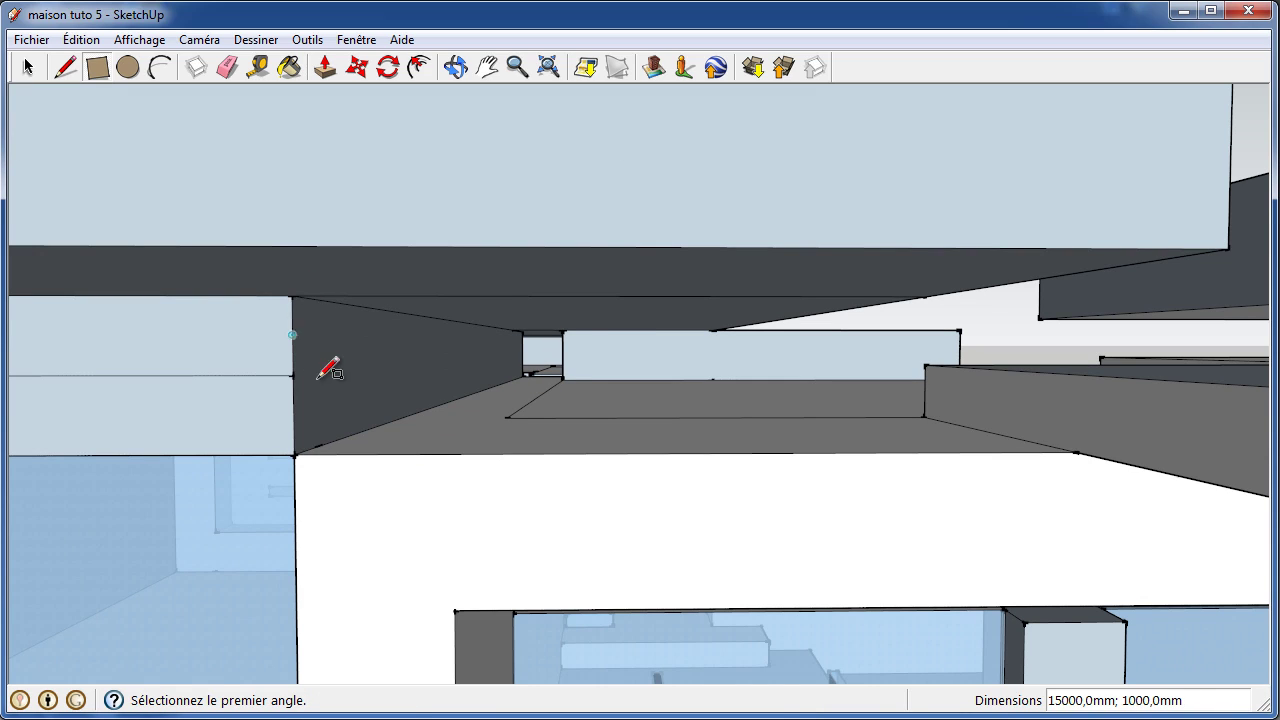
# - Fill the small opening with a rectangle, redrawn from the opening's bottom corner
pyautogui.click(565, 376)
pyautogui.click(523, 333)
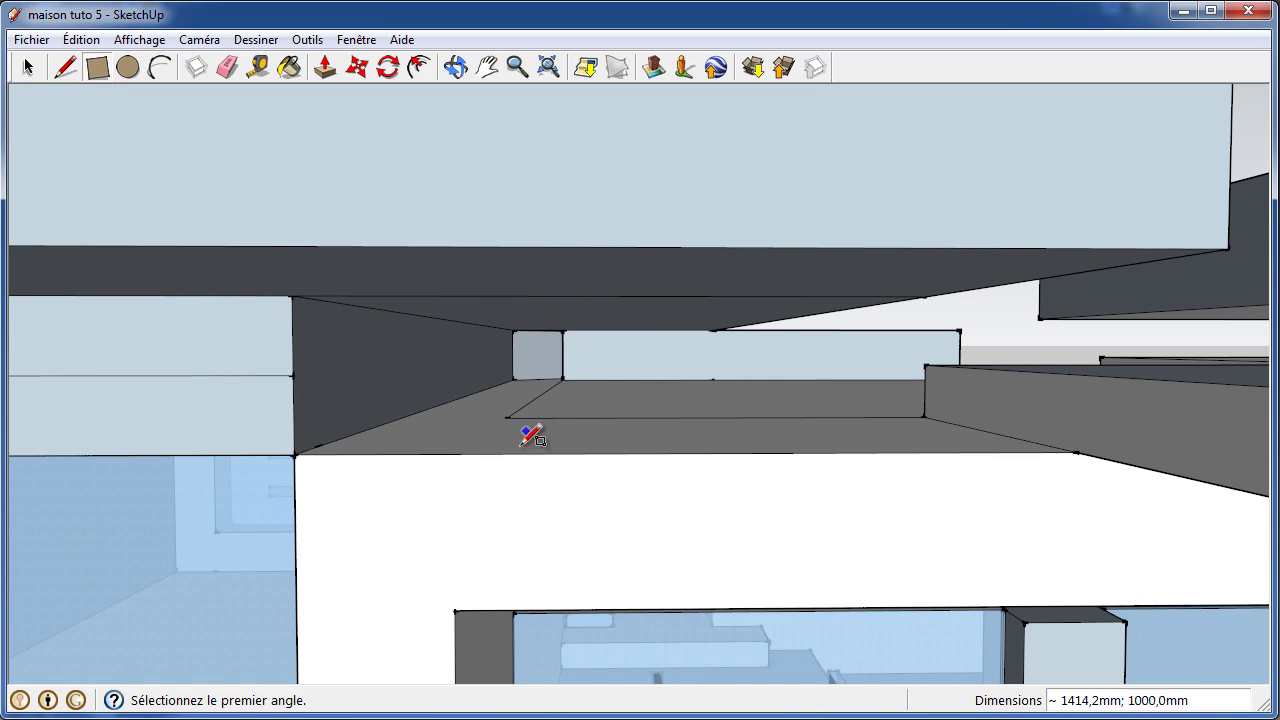
pyautogui.scroll(-2, 525, 434)
pyautogui.scroll(4, 523, 403)
pyautogui.scroll(1, 543, 380)
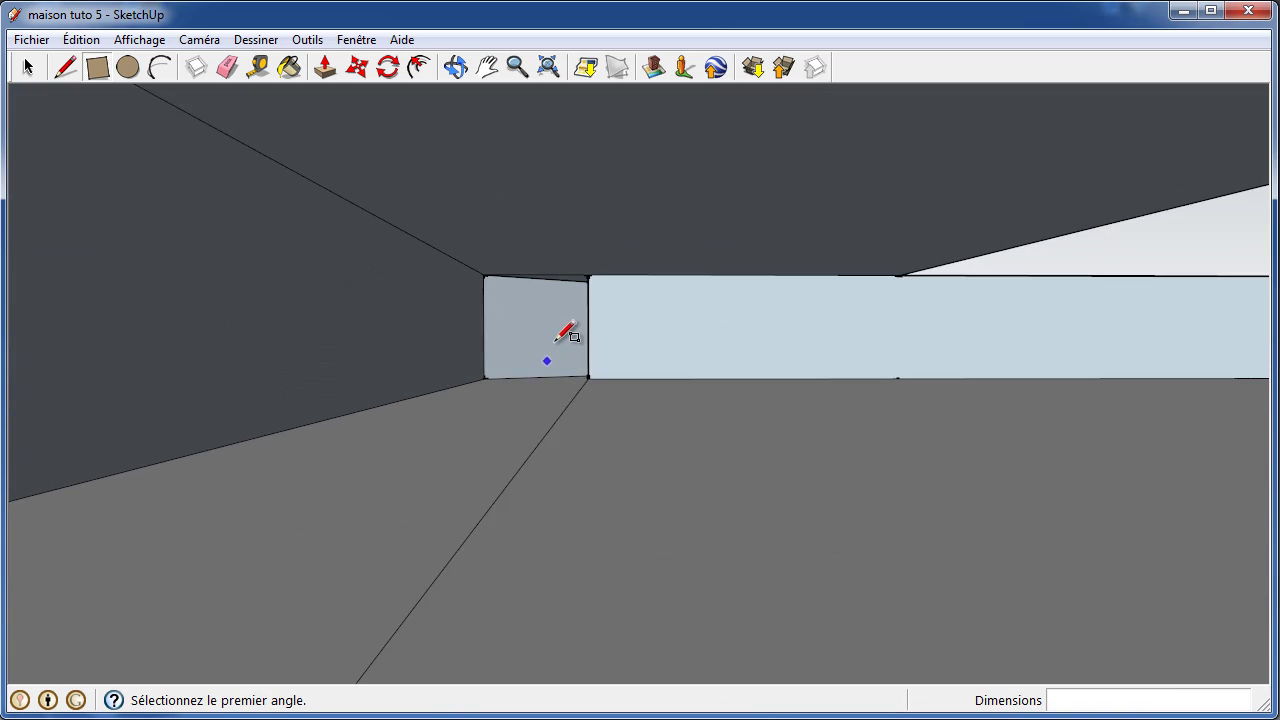
pyautogui.scroll(1, 558, 336)
pyautogui.hotkey('ctrl', 'z')
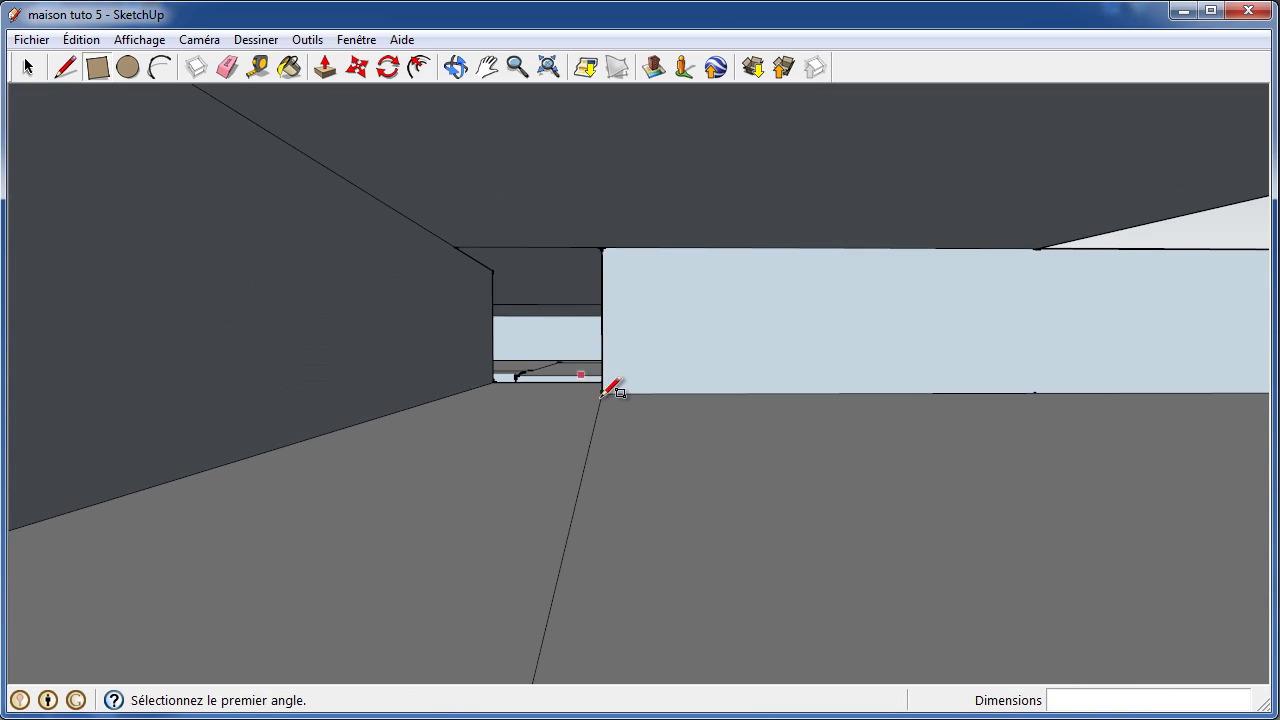
pyautogui.click(601, 393)
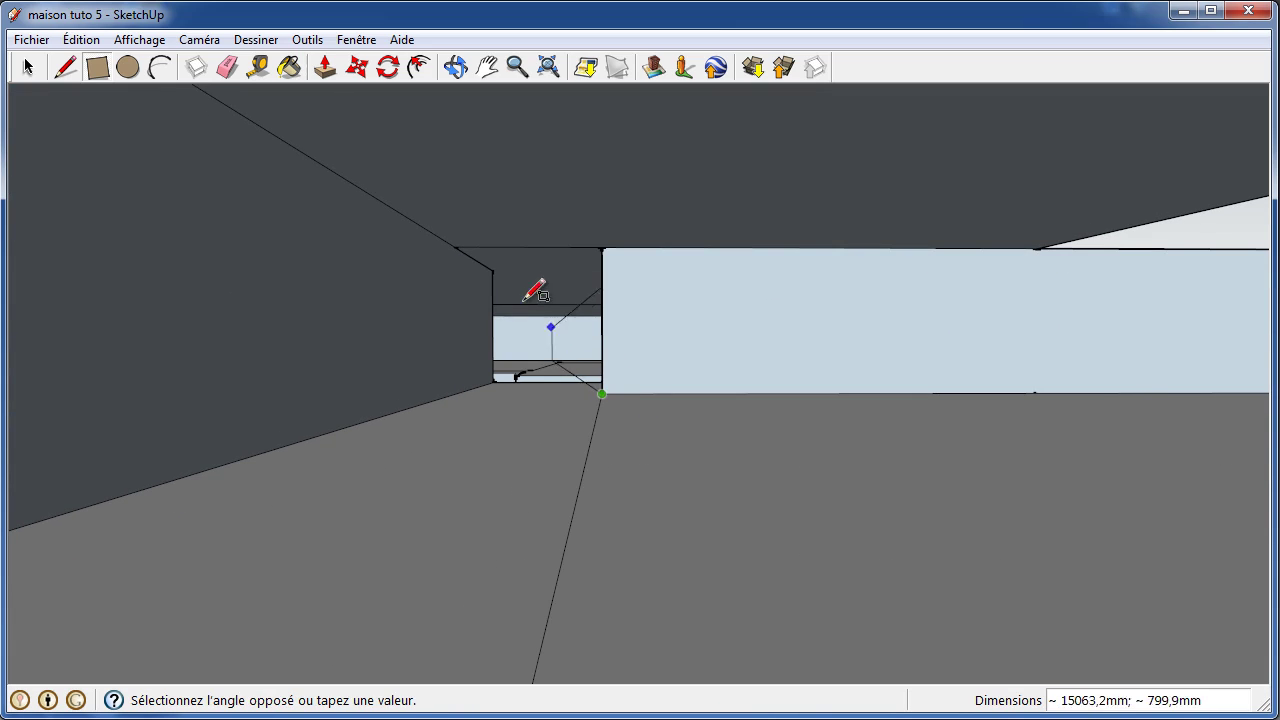
pyautogui.click(454, 246)
pyautogui.scroll(-1, 500, 395)
pyautogui.scroll(-3, 500, 395)
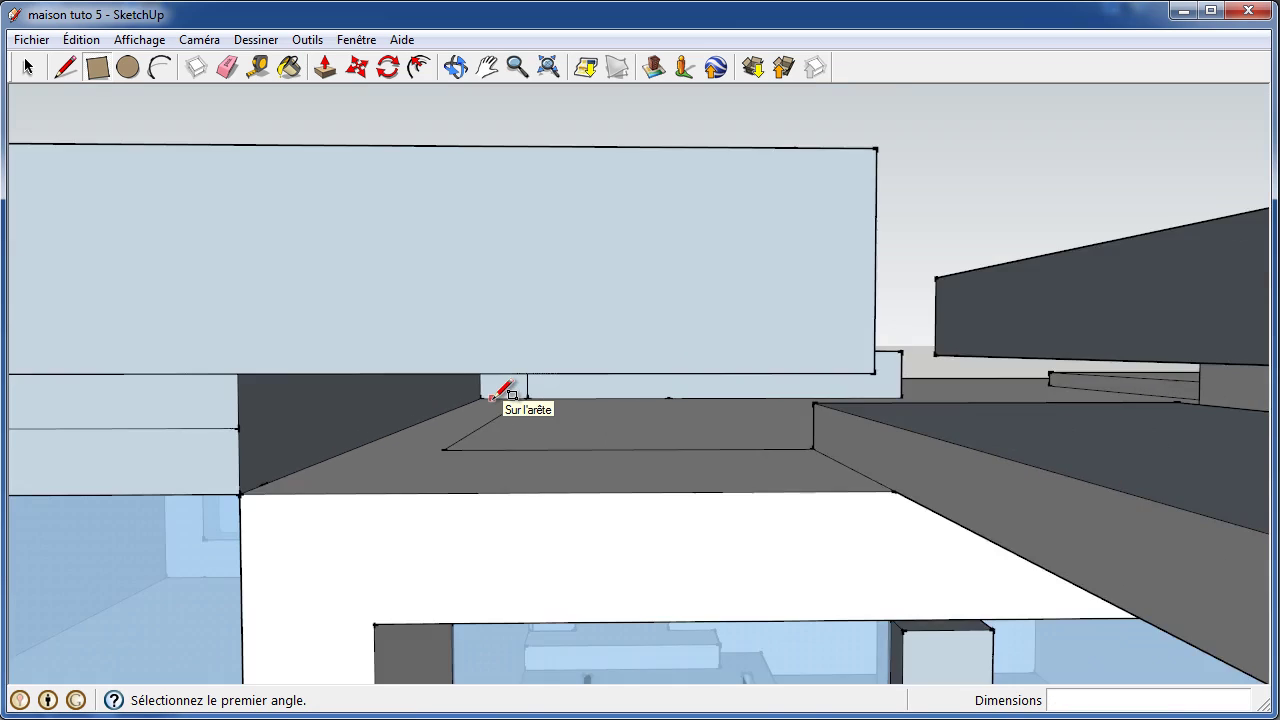
pyautogui.scroll(-2, 497, 394)
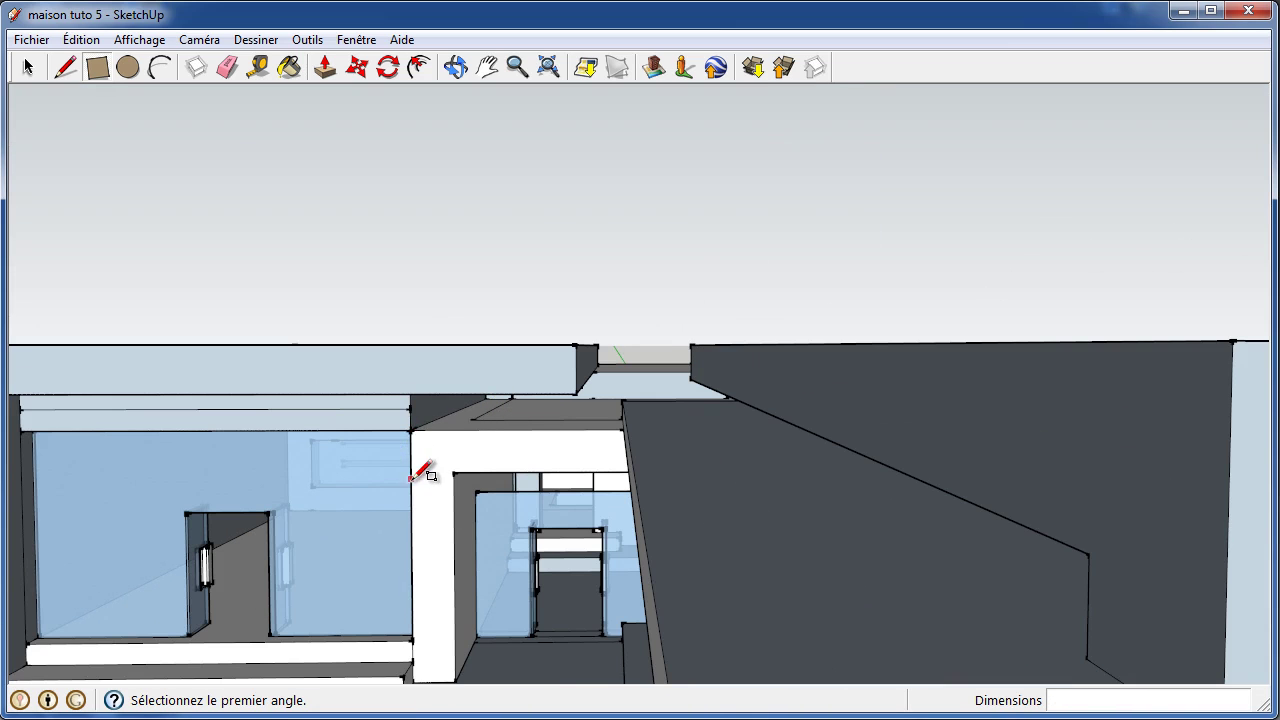
pyautogui.scroll(-3, 423, 429)
pyautogui.scroll(-2, 449, 297)
pyautogui.scroll(2, 395, 442)
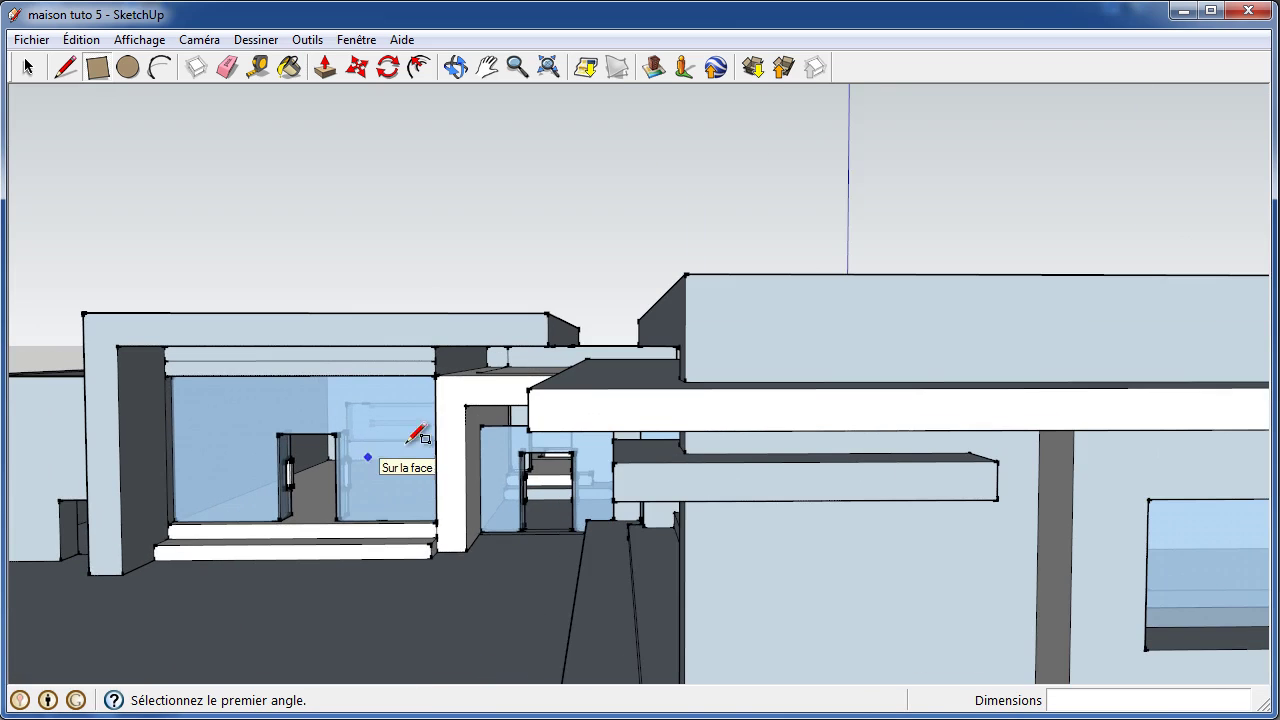
pyautogui.scroll(3, 457, 396)
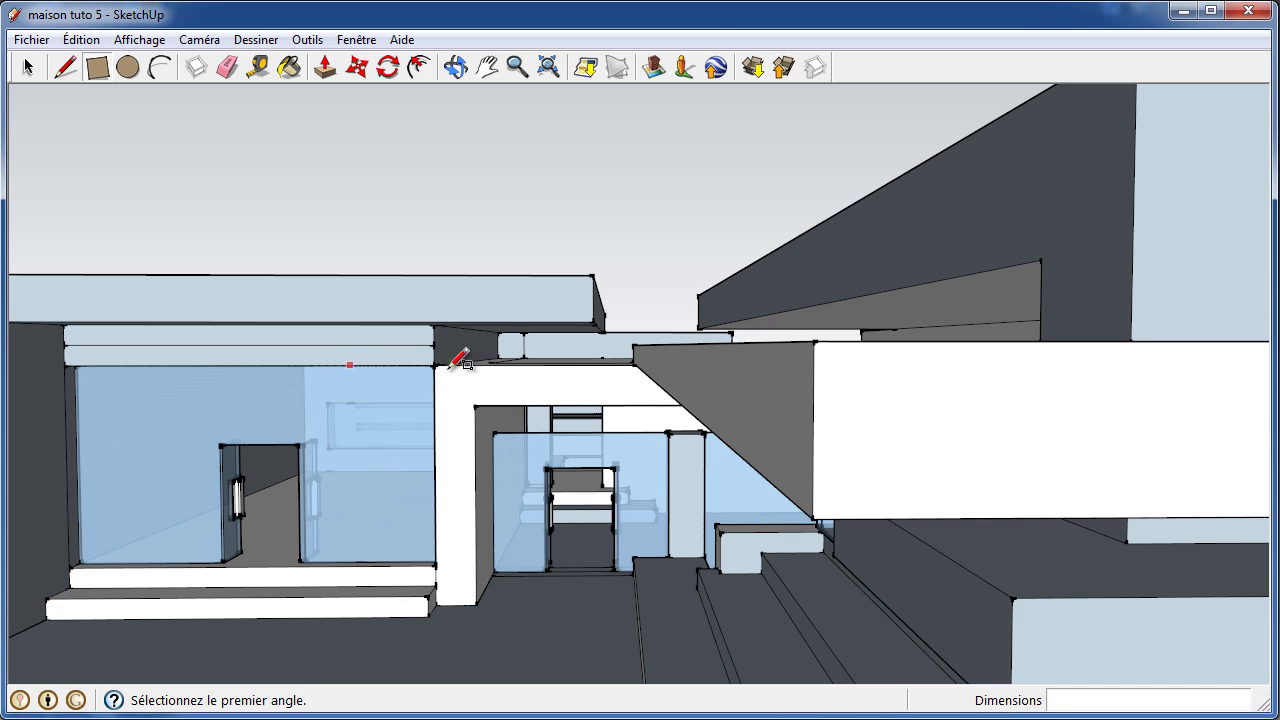
pyautogui.scroll(-1, 560, 368)
pyautogui.scroll(1, 310, 355)
pyautogui.scroll(2, 340, 362)
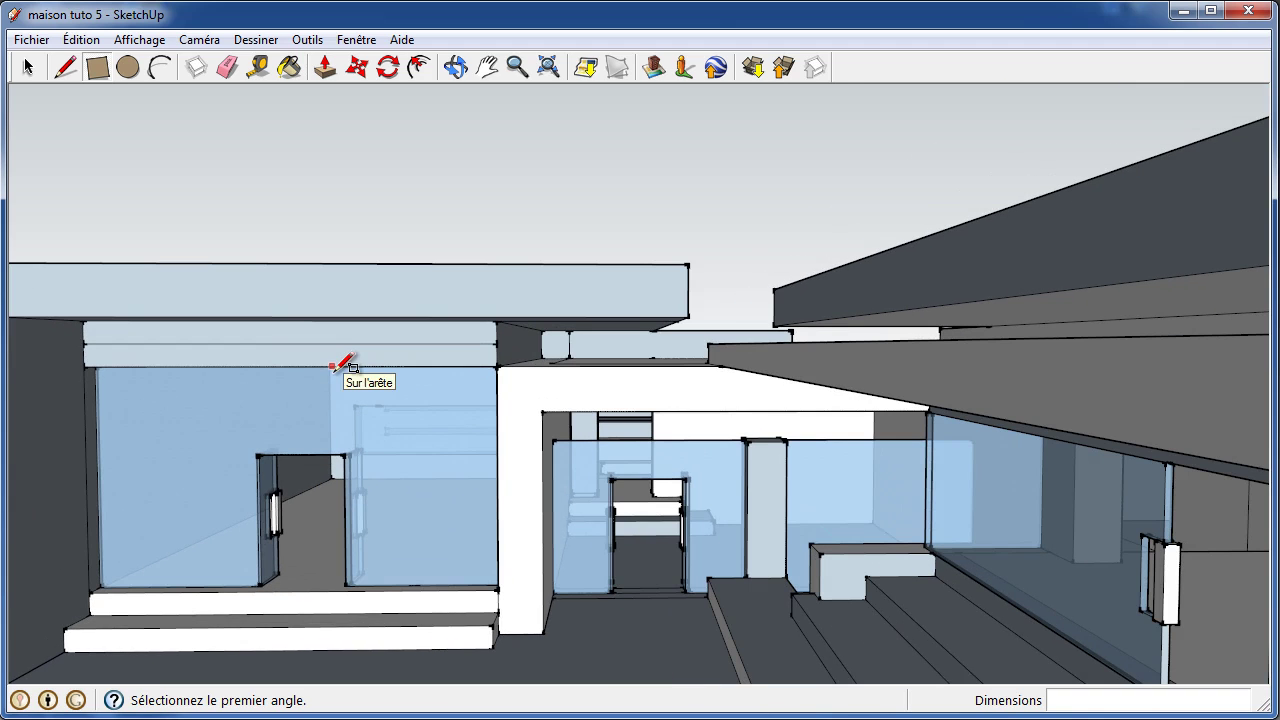
pyautogui.scroll(-1, 369, 376)
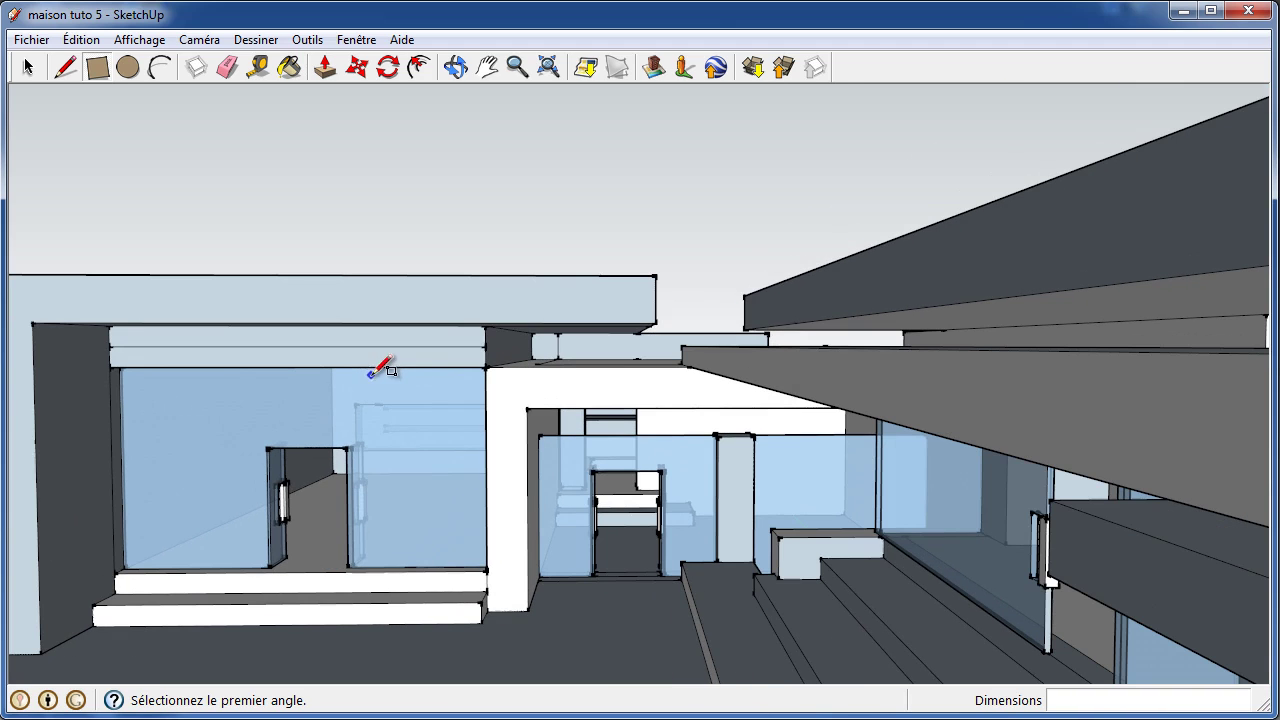
pyautogui.click(455, 66)
# - Extend the low white slab's end face by 4000 mm with Push/Pull
pyautogui.moveTo(408, 177)
pyautogui.mouseDown()
pyautogui.moveTo(723, 329)
pyautogui.moveTo(951, 374)
pyautogui.moveTo(748, 387)
pyautogui.moveTo(694, 349)
pyautogui.moveTo(911, 275)
pyautogui.moveTo(586, 309)
pyautogui.moveTo(551, 346)
pyautogui.moveTo(626, 306)
pyautogui.moveTo(622, 320)
pyautogui.mouseUp()
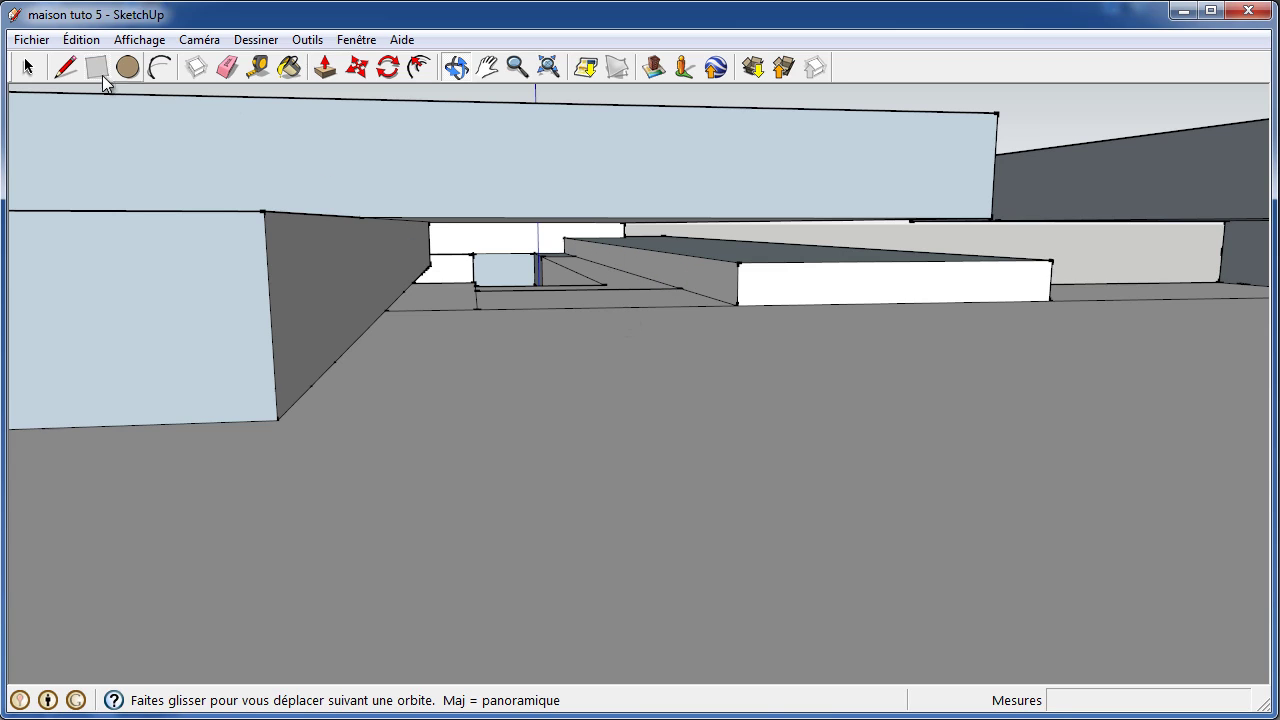
pyautogui.click(323, 68)
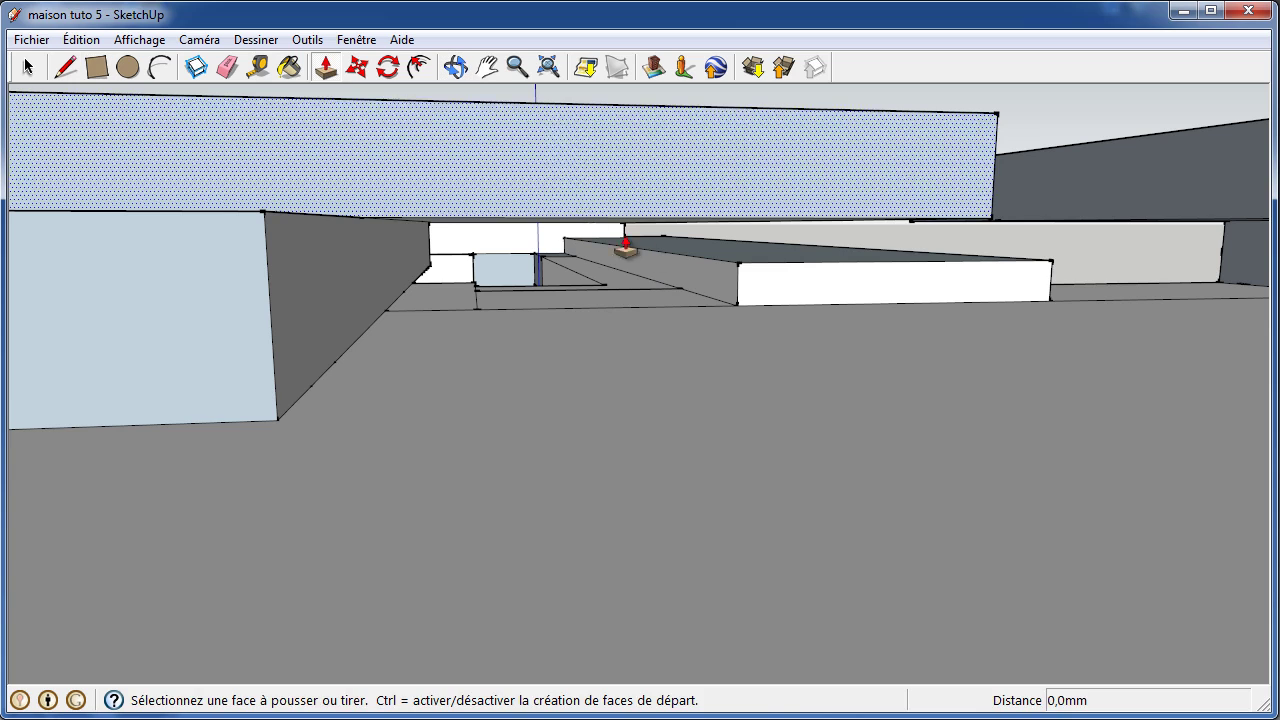
pyautogui.click(690, 287)
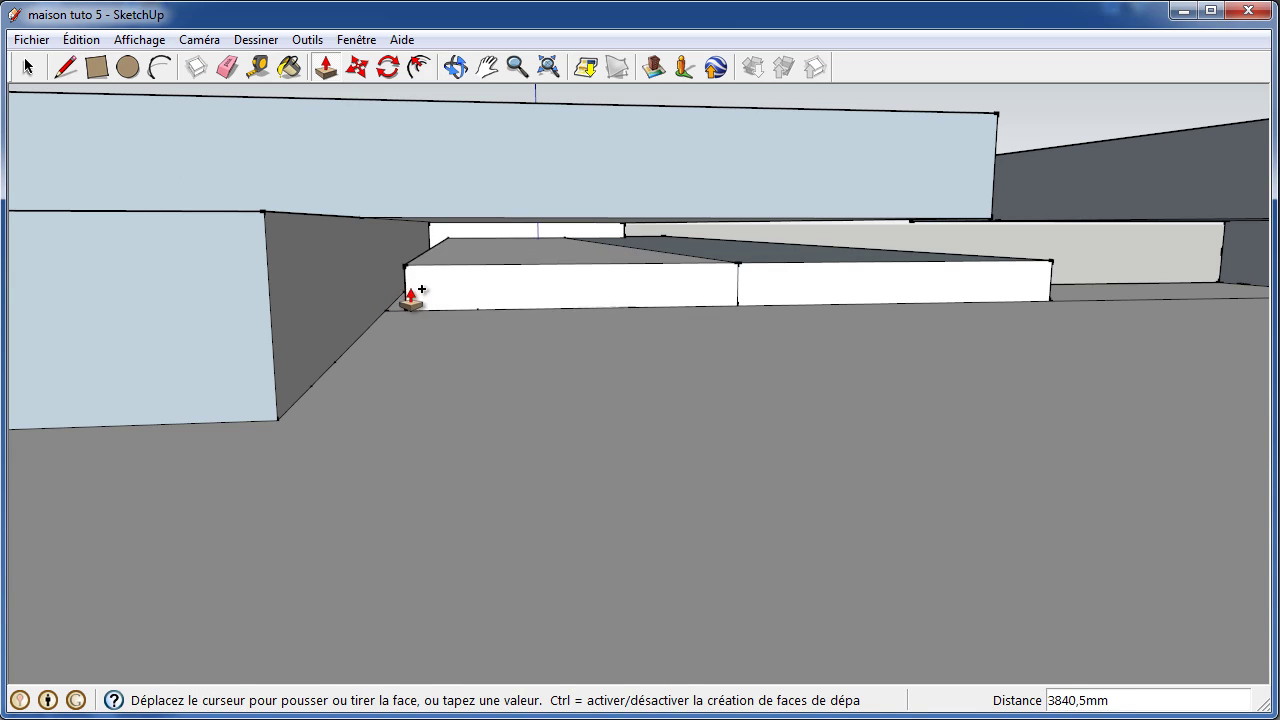
pyautogui.click(276, 350)
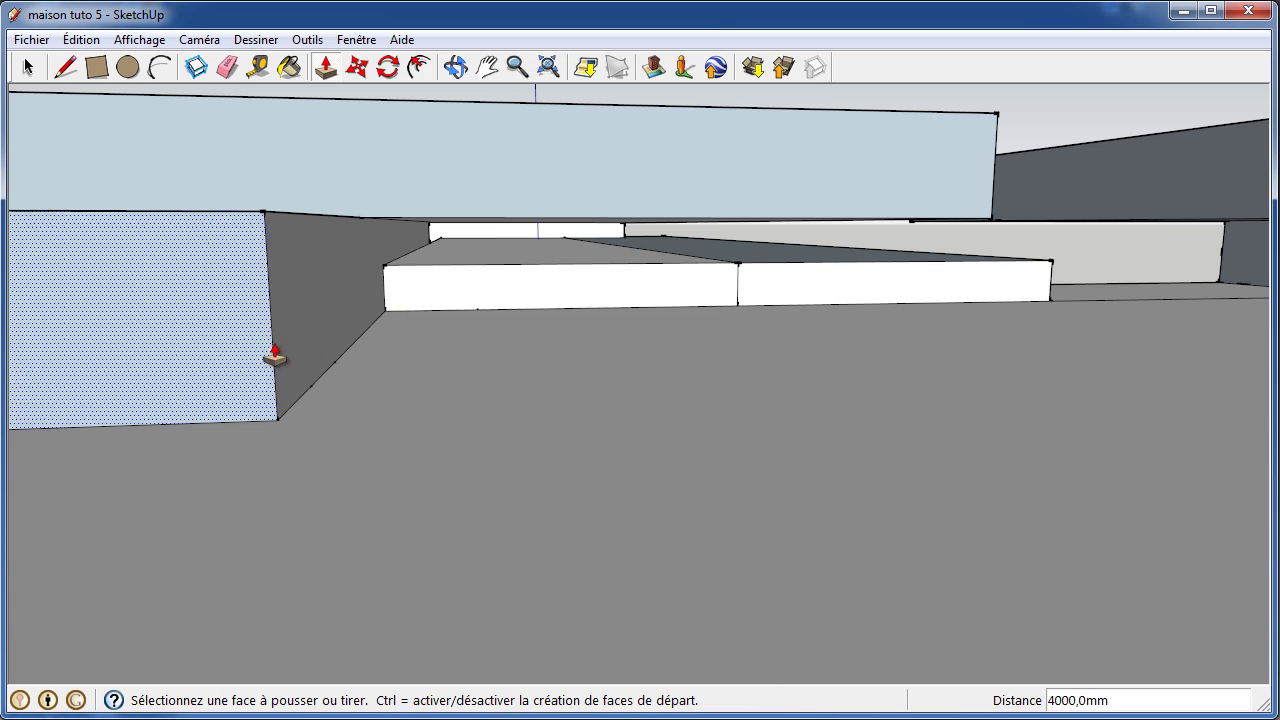
# - Erase the edges splitting the slab's front face and top so both faces are seamless
pyautogui.click(227, 67)
pyautogui.click(738, 284)
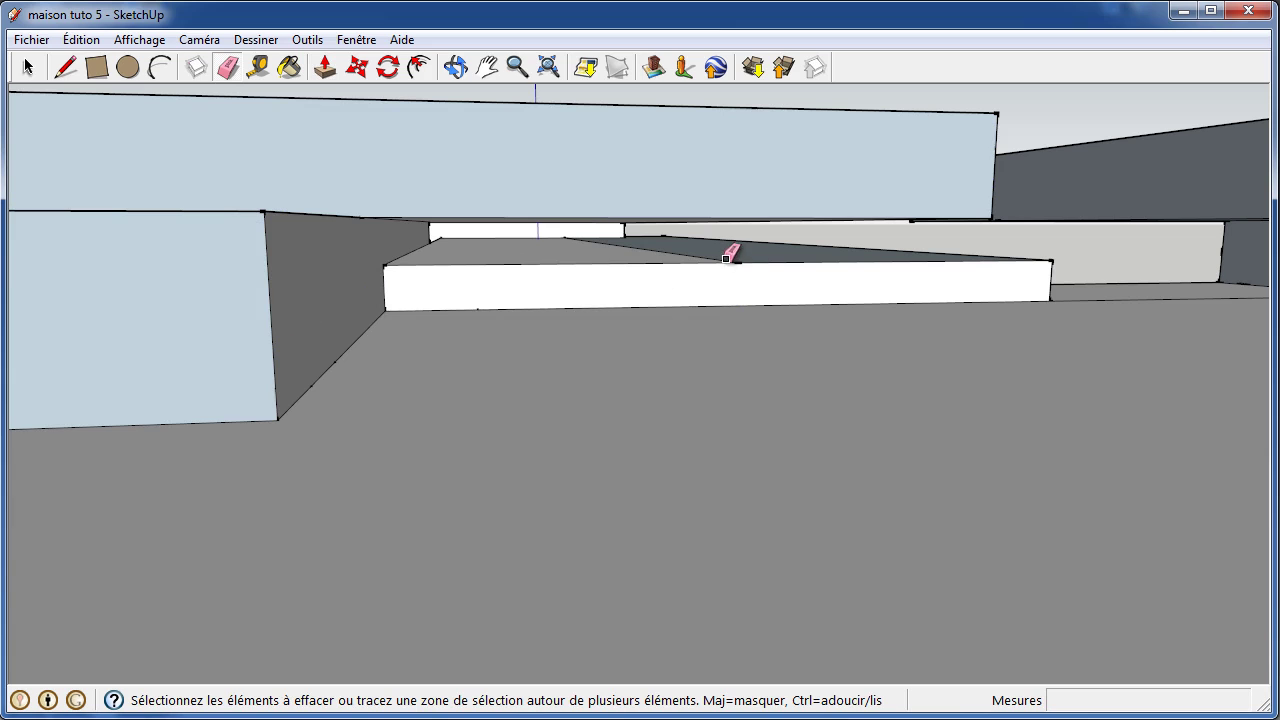
pyautogui.click(720, 258)
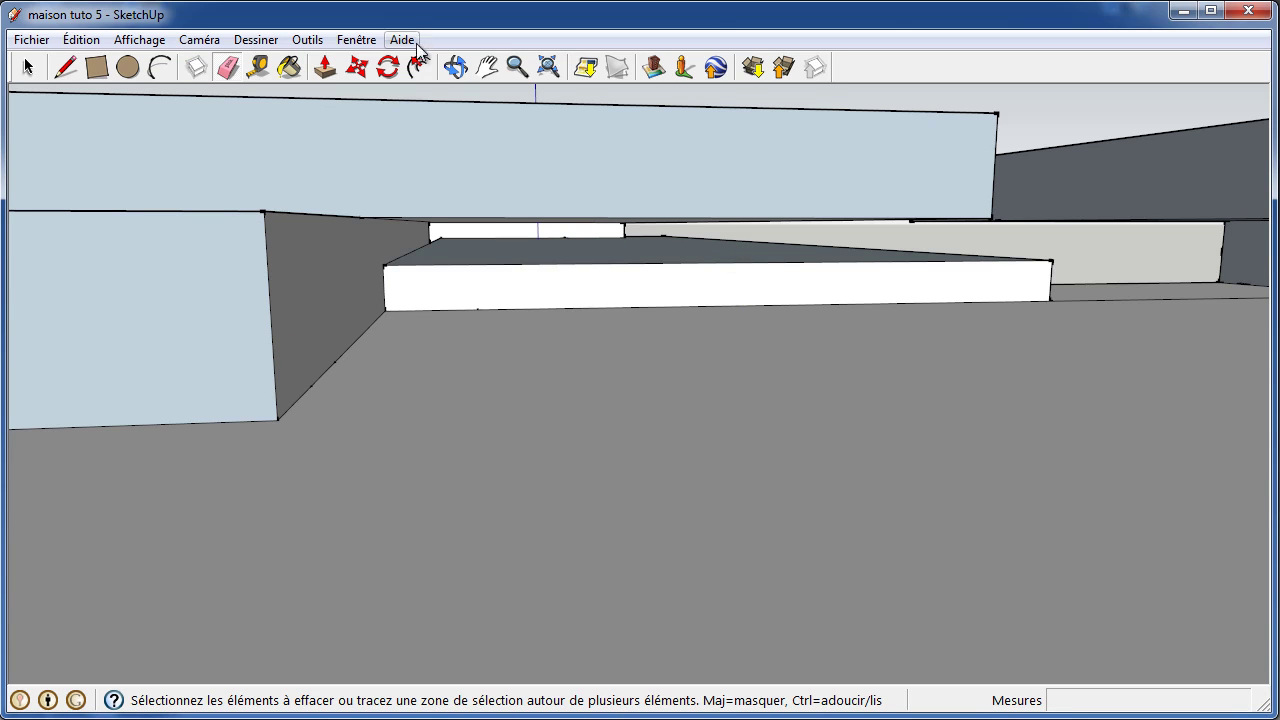
pyautogui.click(455, 67)
pyautogui.moveTo(903, 323)
pyautogui.mouseDown()
pyautogui.moveTo(423, 451)
pyautogui.moveTo(143, 366)
pyautogui.moveTo(743, 479)
pyautogui.mouseUp()
pyautogui.moveTo(923, 526)
pyautogui.mouseDown()
pyautogui.moveTo(857, 469)
pyautogui.moveTo(803, 483)
pyautogui.moveTo(970, 486)
pyautogui.moveTo(991, 409)
pyautogui.moveTo(1129, 366)
pyautogui.moveTo(1106, 463)
pyautogui.moveTo(1000, 382)
pyautogui.moveTo(920, 406)
pyautogui.moveTo(860, 446)
pyautogui.moveTo(976, 436)
pyautogui.mouseUp()
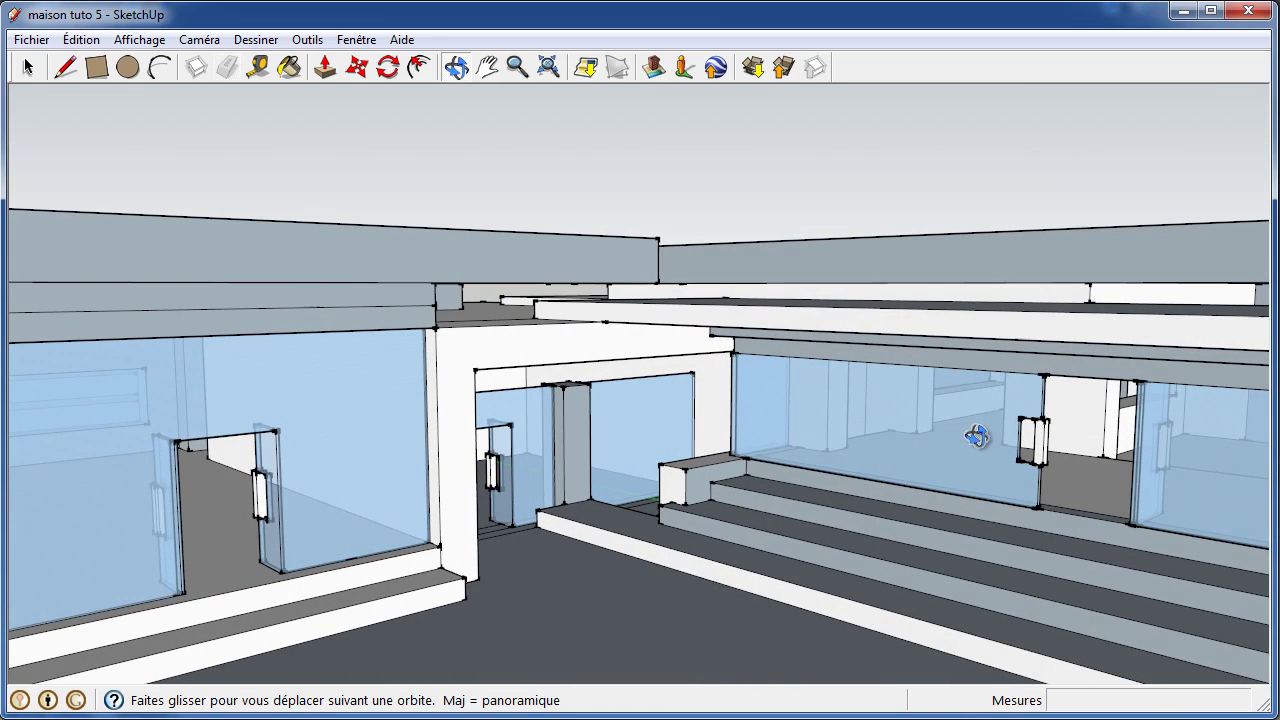
pyautogui.scroll(2, 1010, 340)
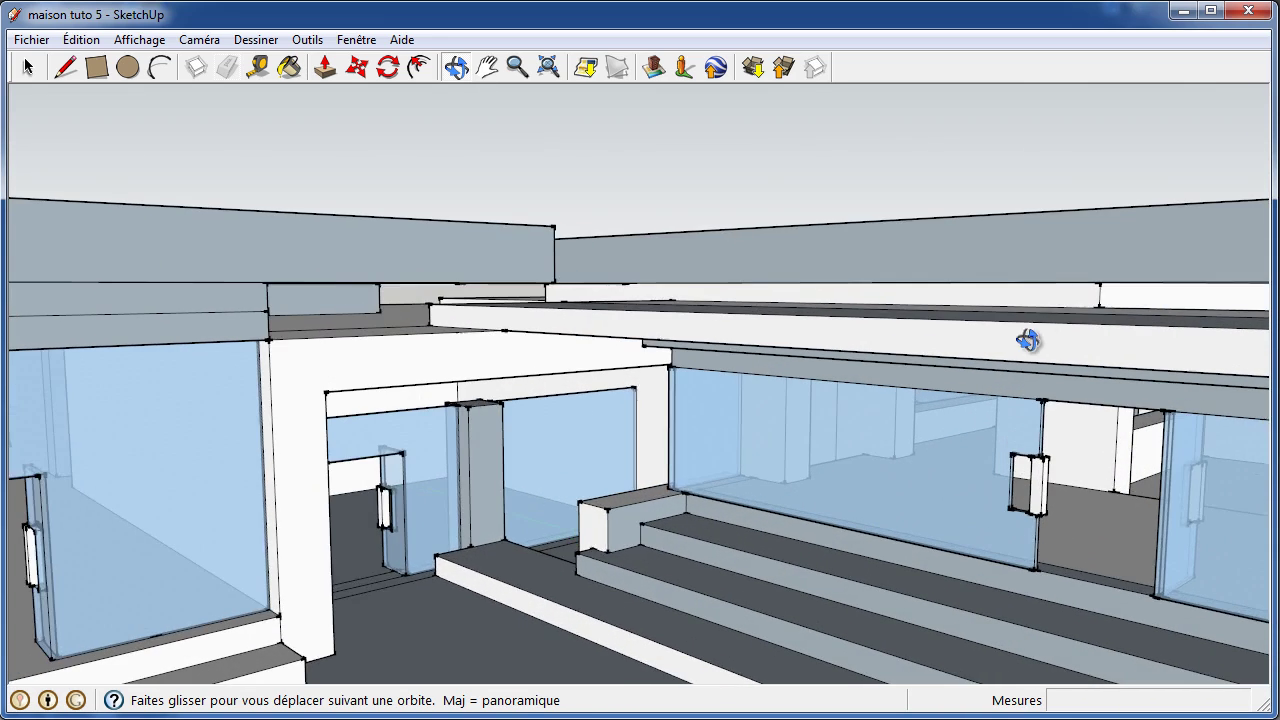
pyautogui.scroll(2, 1020, 340)
pyautogui.scroll(1, 1020, 343)
pyautogui.scroll(1, 810, 420)
pyautogui.moveTo(810, 420)
pyautogui.mouseDown()
pyautogui.moveTo(1226, 451)
pyautogui.moveTo(491, 420)
pyautogui.moveTo(760, 451)
pyautogui.moveTo(479, 451)
pyautogui.moveTo(326, 531)
pyautogui.moveTo(214, 551)
pyautogui.mouseUp()
pyautogui.scroll(-3, 479, 451)
pyautogui.scroll(-2, 469, 466)
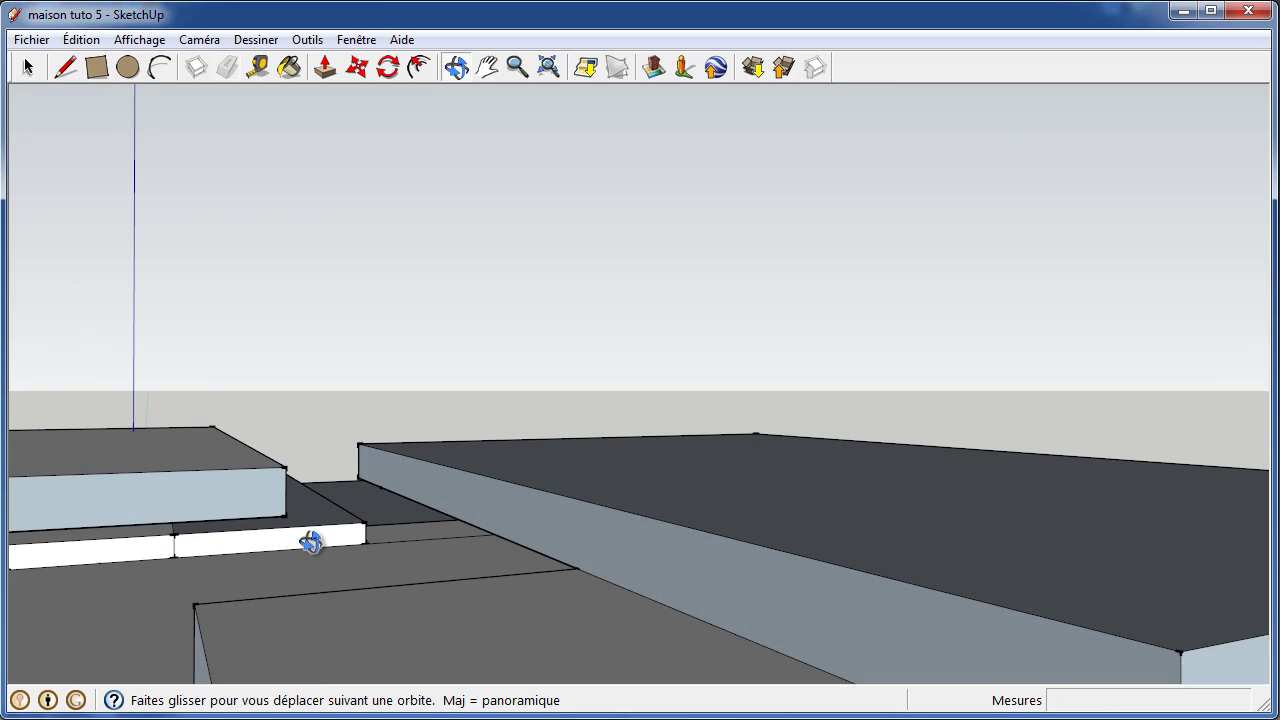
pyautogui.moveTo(310, 541)
pyautogui.mouseDown()
pyautogui.moveTo(106, 537)
pyautogui.moveTo(199, 488)
pyautogui.mouseUp()
pyautogui.scroll(3, 106, 537)
pyautogui.scroll(2, 108, 544)
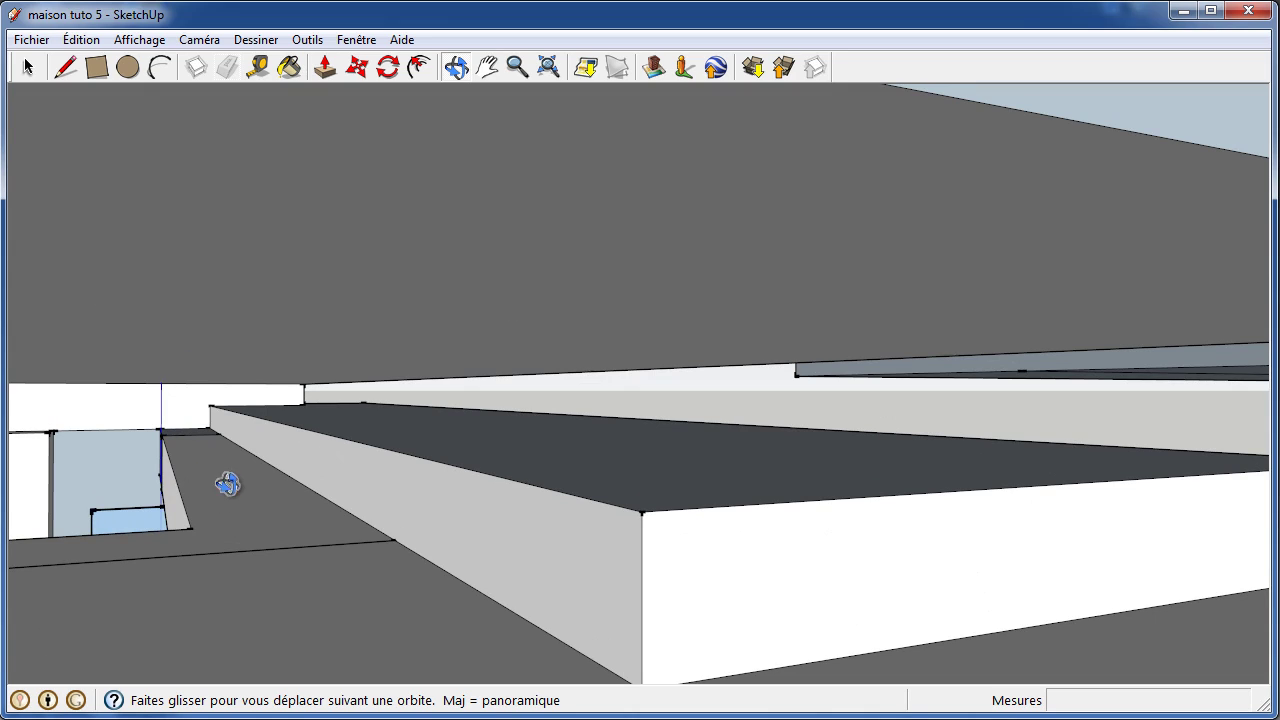
pyautogui.moveTo(182, 541)
pyautogui.mouseDown()
pyautogui.moveTo(200, 517)
pyautogui.moveTo(97, 597)
pyautogui.mouseUp()
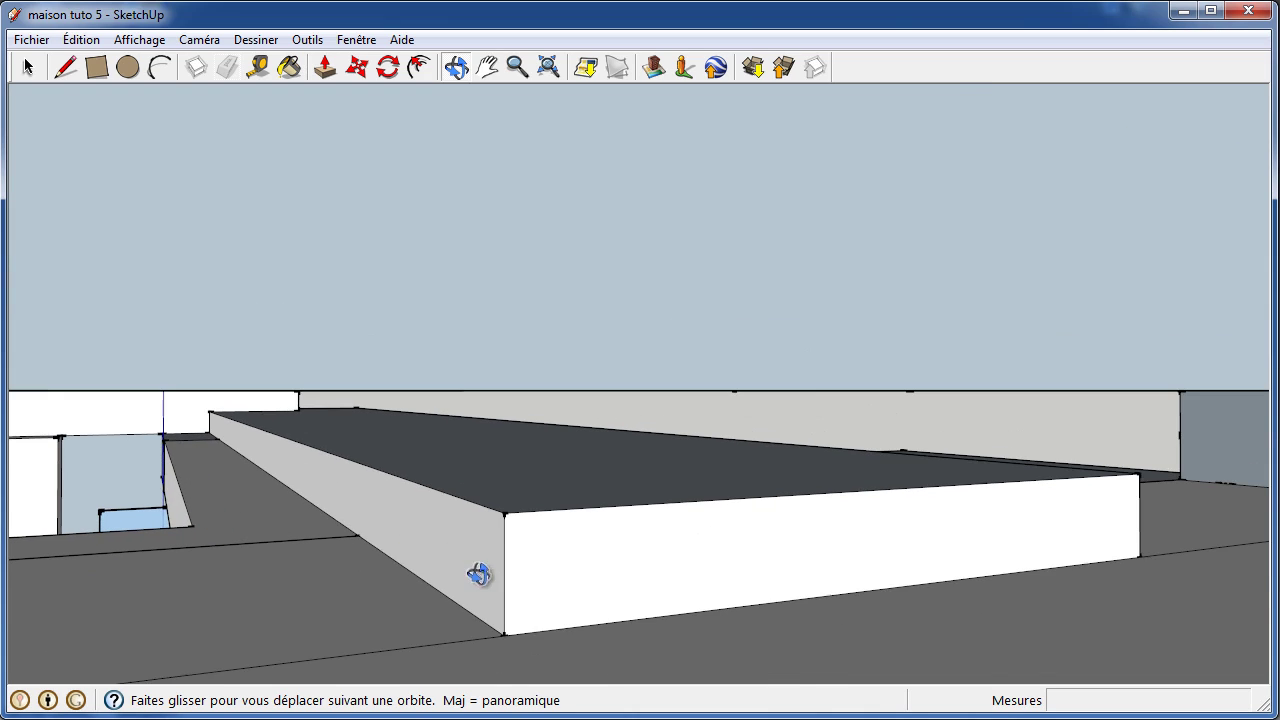
pyautogui.moveTo(480, 574); pyautogui.dragTo(283, 607)
pyautogui.moveTo(486, 600); pyautogui.dragTo(274, 636)
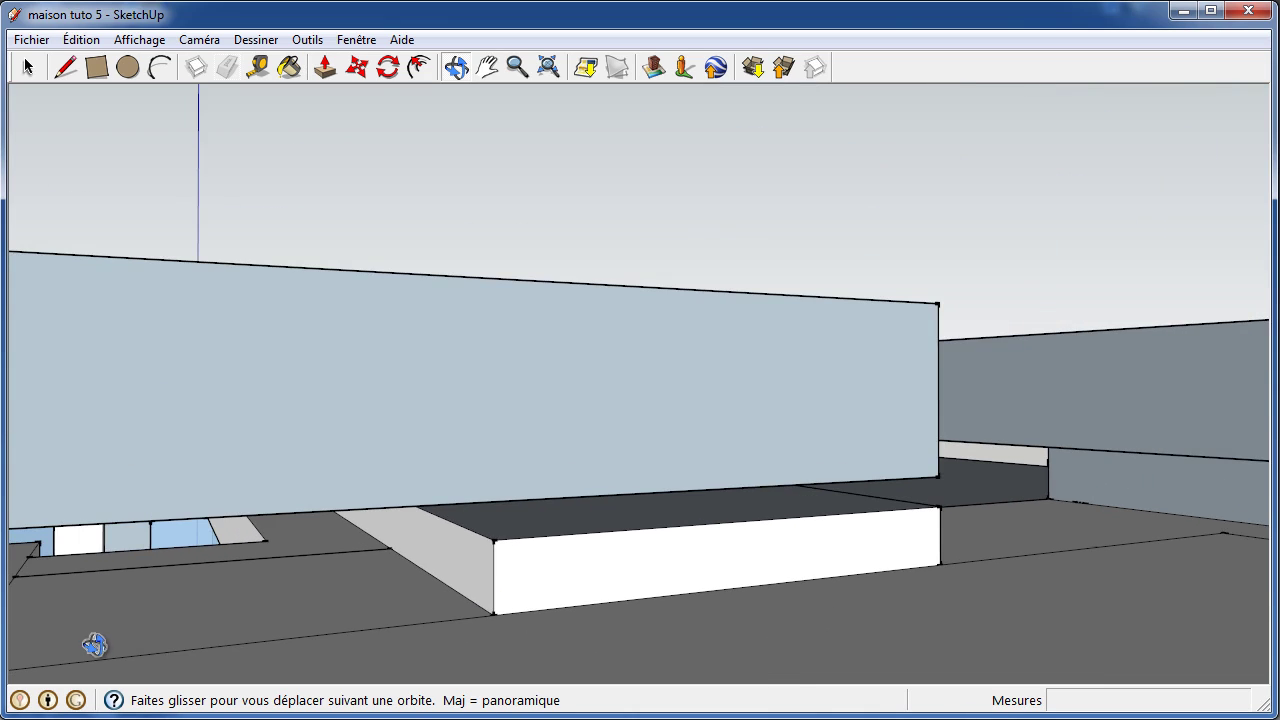
pyautogui.moveTo(94, 645); pyautogui.dragTo(183, 615)
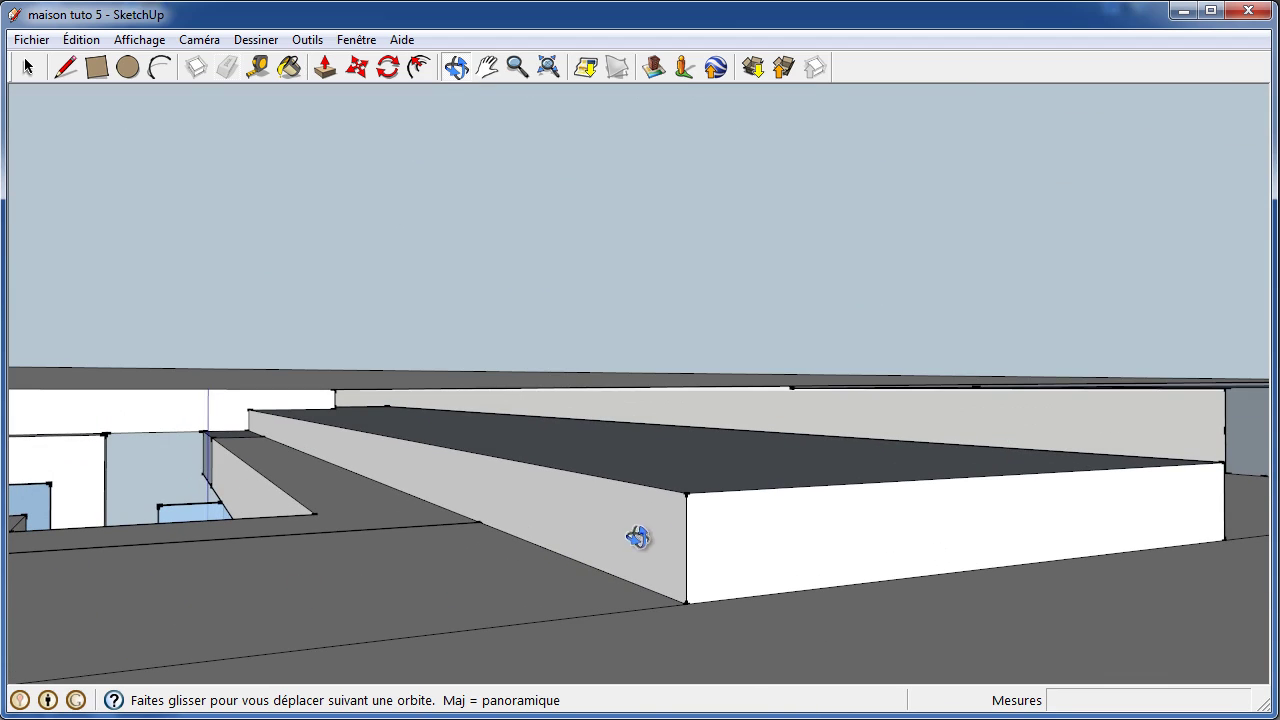
pyautogui.moveTo(397, 524); pyautogui.dragTo(571, 543)
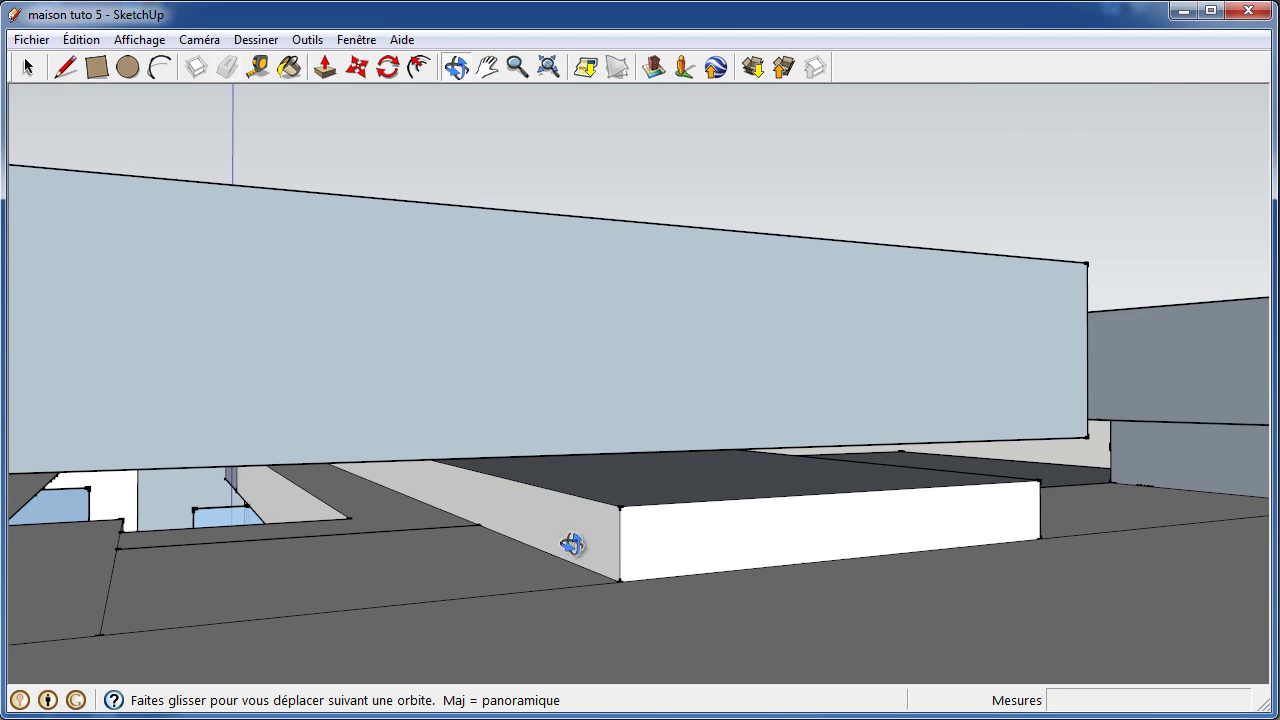
pyautogui.moveTo(88, 597); pyautogui.dragTo(87, 596)
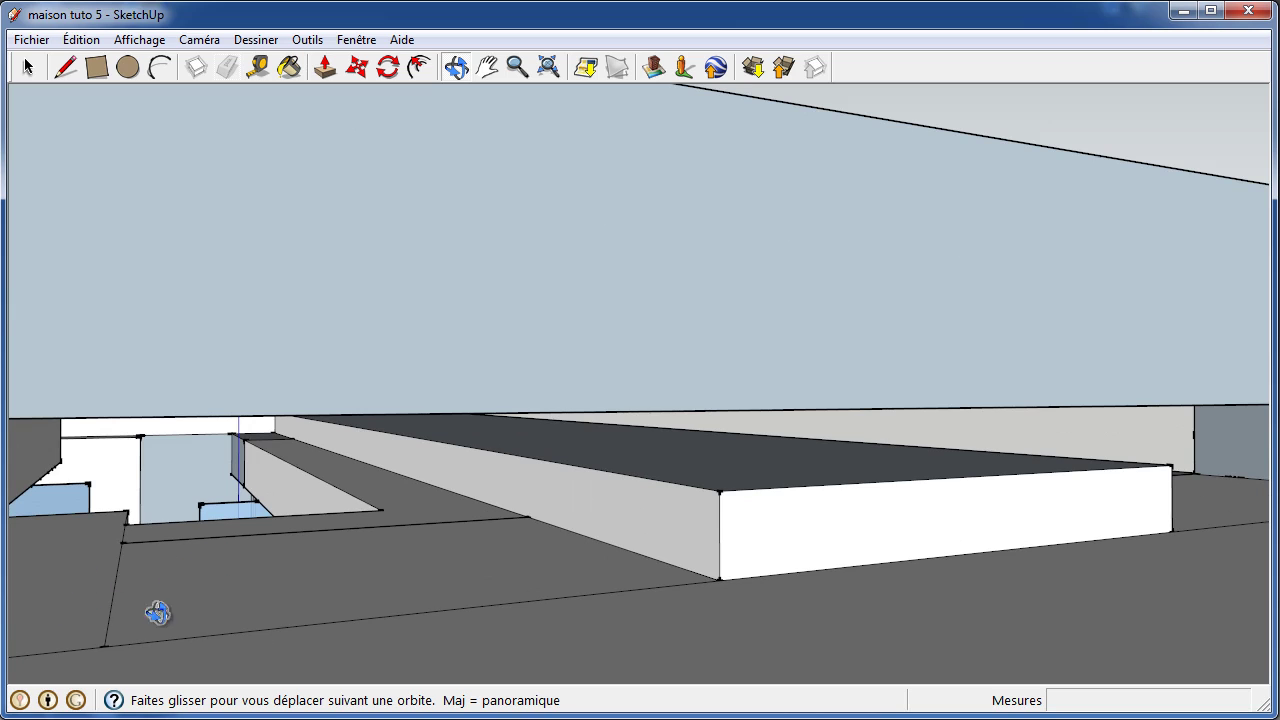
pyautogui.moveTo(198, 565)
pyautogui.mouseDown()
pyautogui.moveTo(86, 600)
pyautogui.moveTo(389, 566)
pyautogui.moveTo(177, 621)
pyautogui.moveTo(150, 616)
pyautogui.mouseUp()
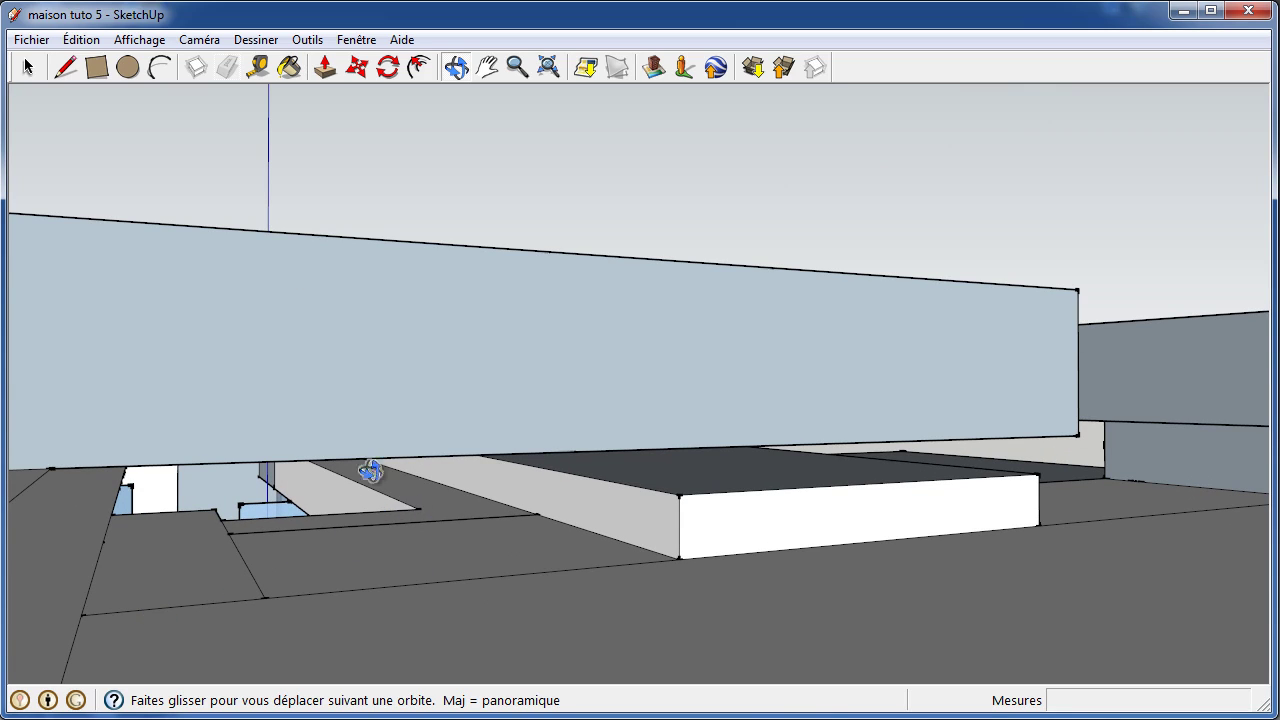
pyautogui.moveTo(320, 537); pyautogui.dragTo(333, 566)
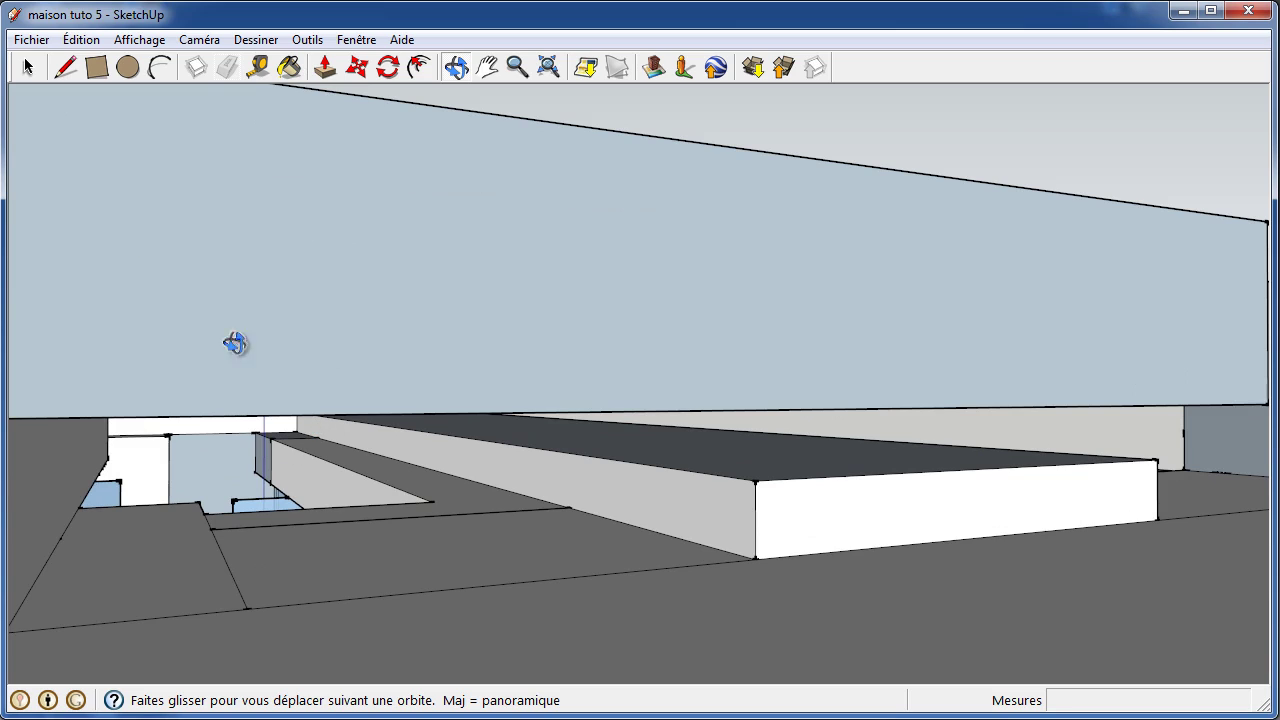
# - Erase the stray edges splitting the slab faces under the blue beam
pyautogui.click(229, 66)
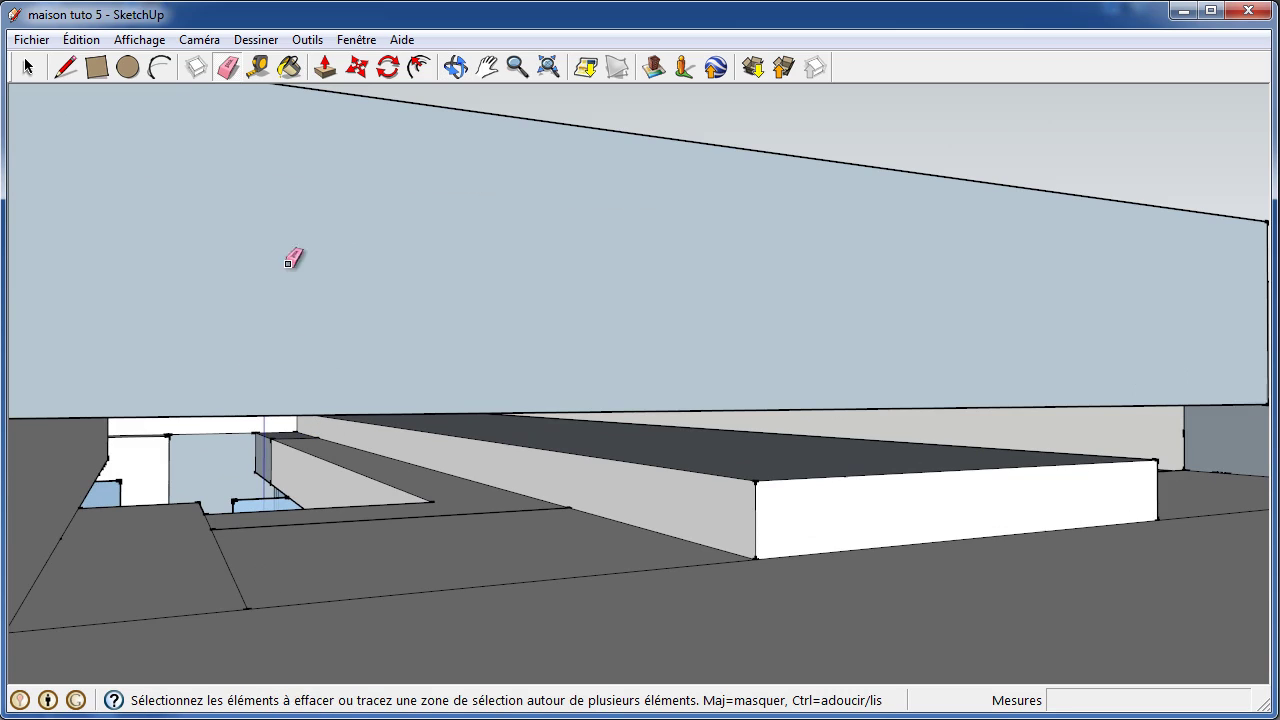
pyautogui.click(299, 437)
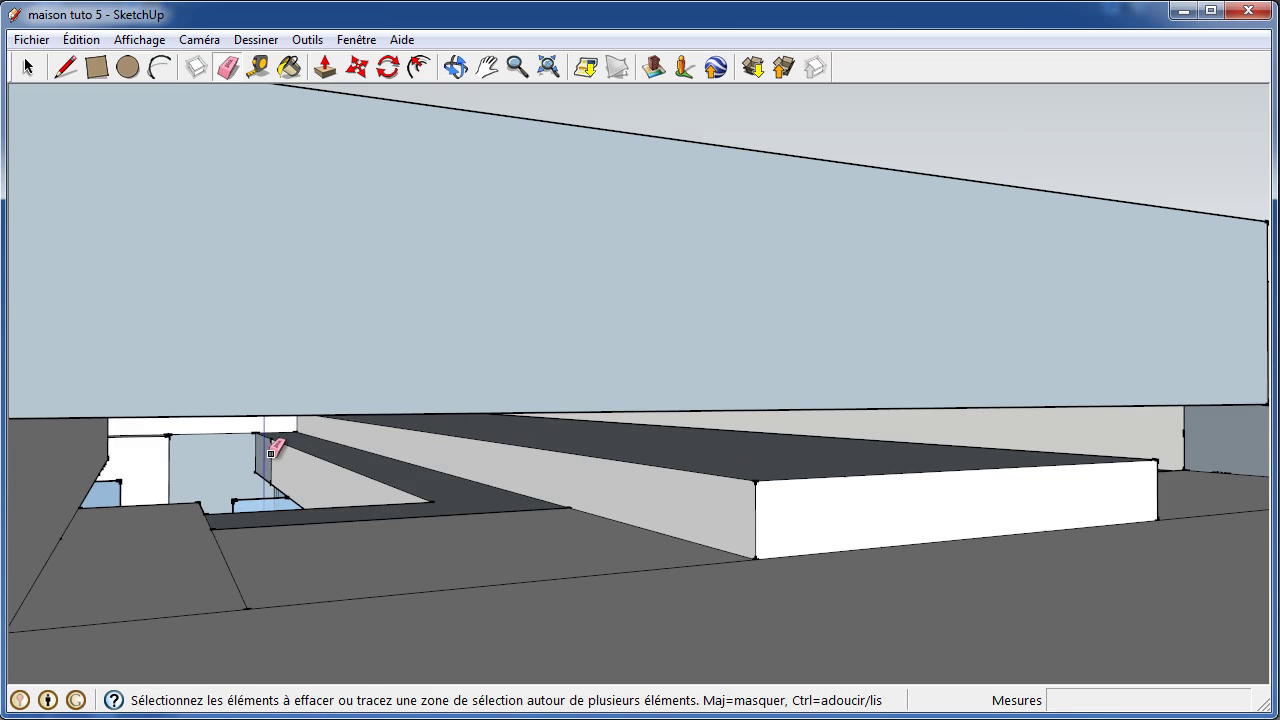
pyautogui.click(271, 452)
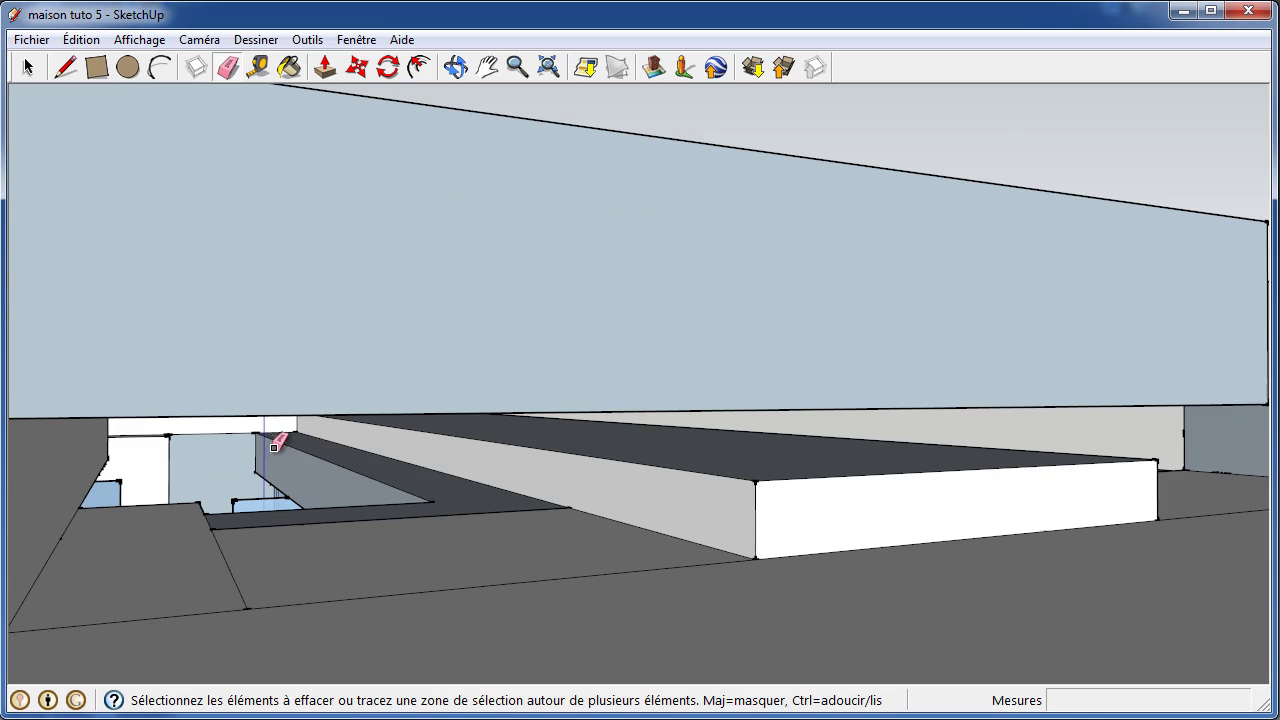
# - Extrude the face beneath the beam 1000 mm and raise the floor face 1000 mm into a wall
pyautogui.click(325, 66)
pyautogui.moveTo(464, 505); pyautogui.dragTo(573, 418)
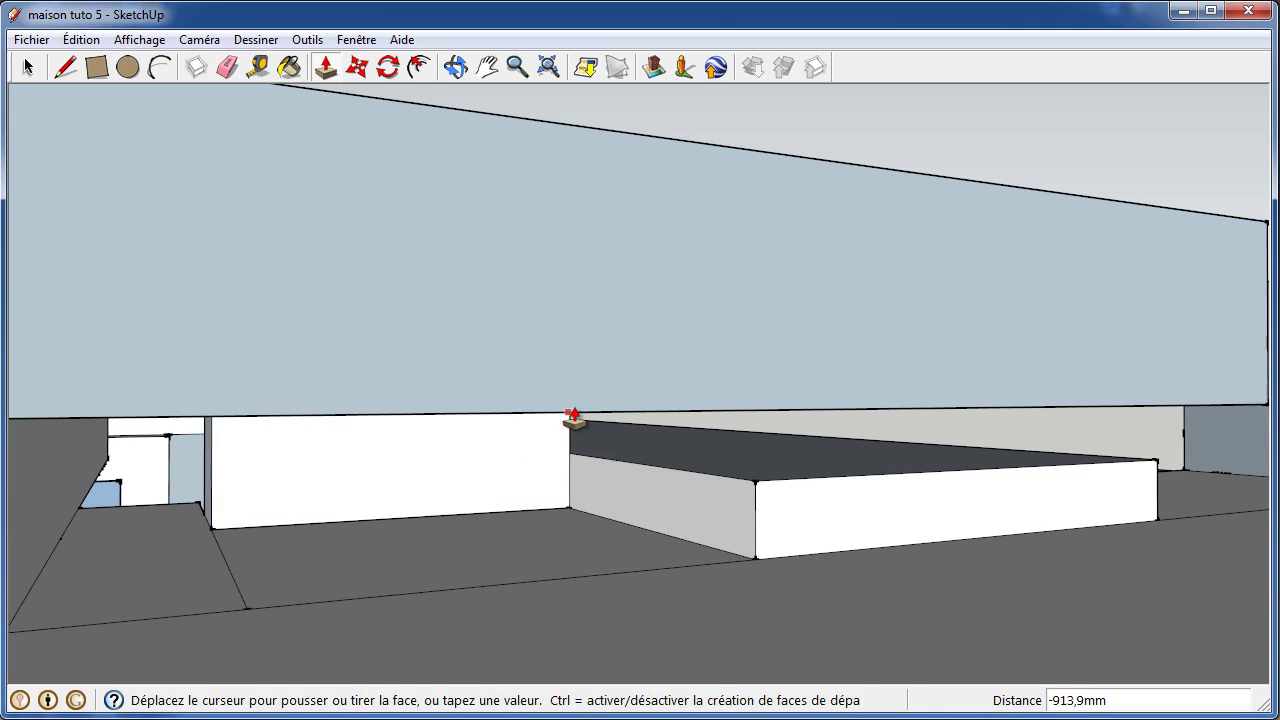
pyautogui.write('1000')
pyautogui.press('Return')
pyautogui.scroll(2, 486, 514)
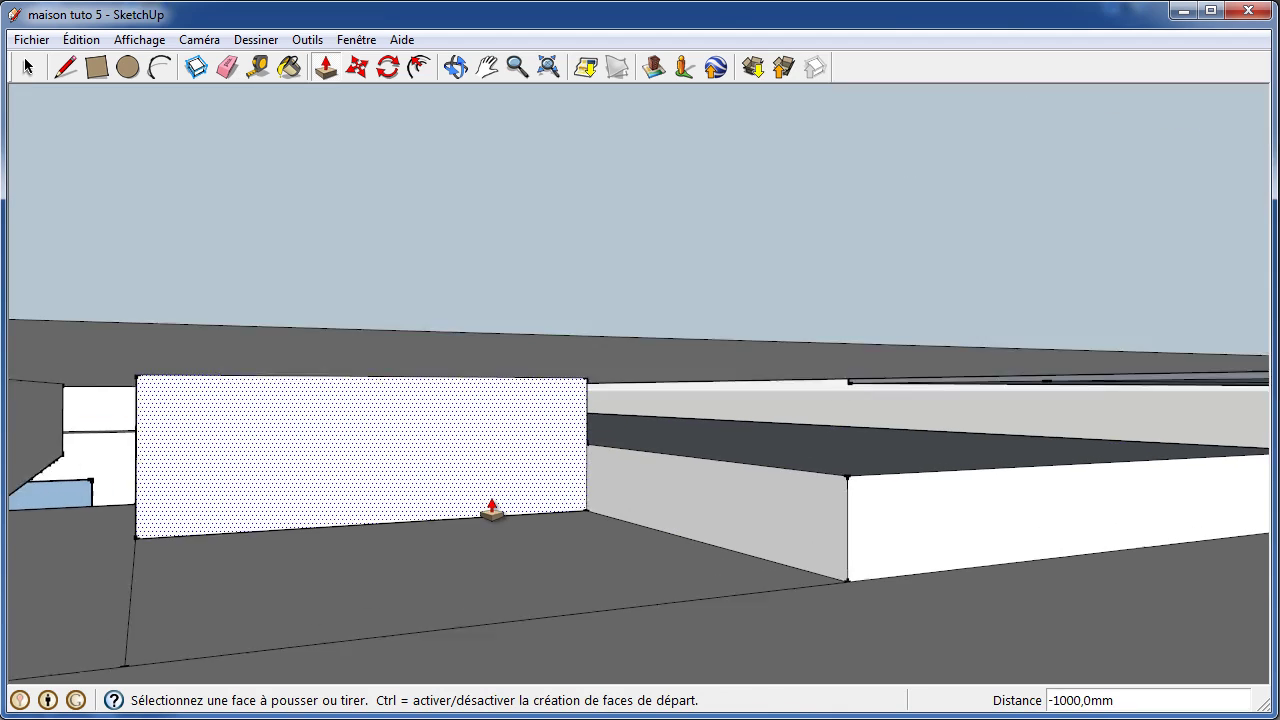
pyautogui.scroll(2, 492, 510)
pyautogui.scroll(-3, 492, 510)
pyautogui.scroll(1, 488, 503)
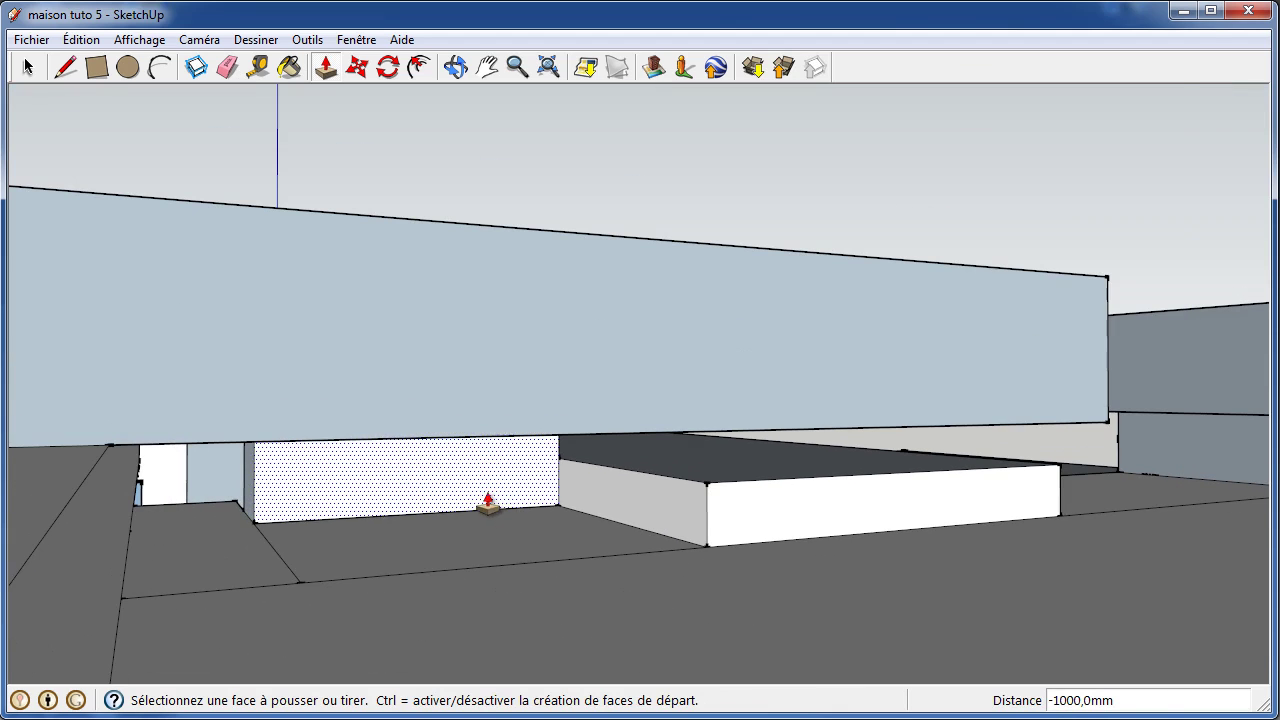
pyautogui.click(220, 557)
pyautogui.click(285, 456)
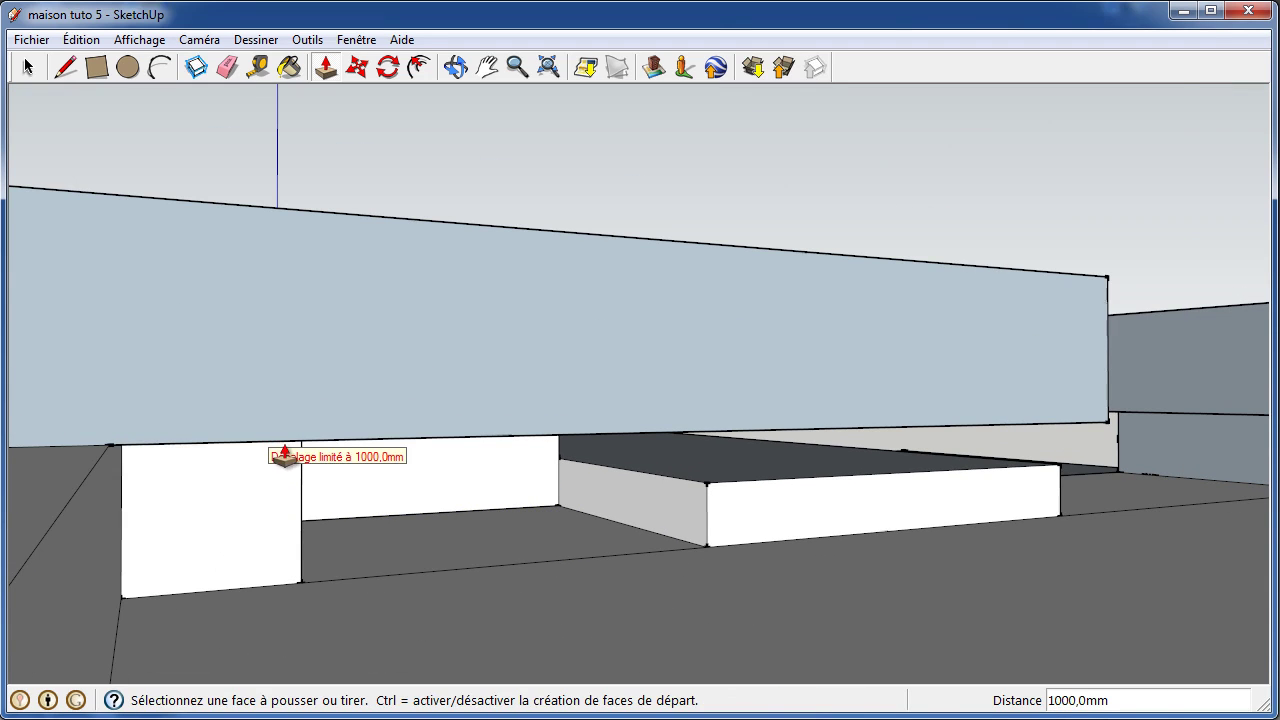
pyautogui.click(455, 67)
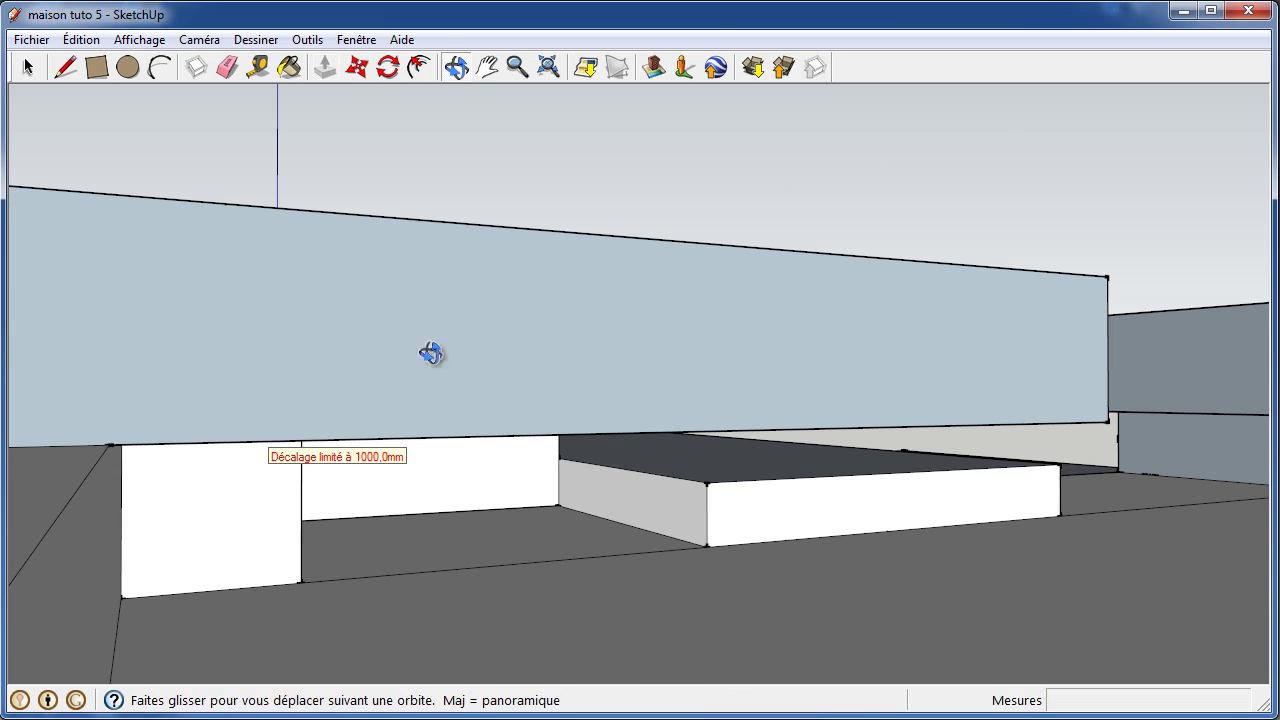
pyautogui.moveTo(428, 354)
pyautogui.mouseDown()
pyautogui.moveTo(209, 577)
pyautogui.moveTo(12, 525)
pyautogui.moveTo(131, 583)
pyautogui.moveTo(180, 543)
pyautogui.moveTo(260, 517)
pyautogui.moveTo(440, 483)
pyautogui.mouseUp()
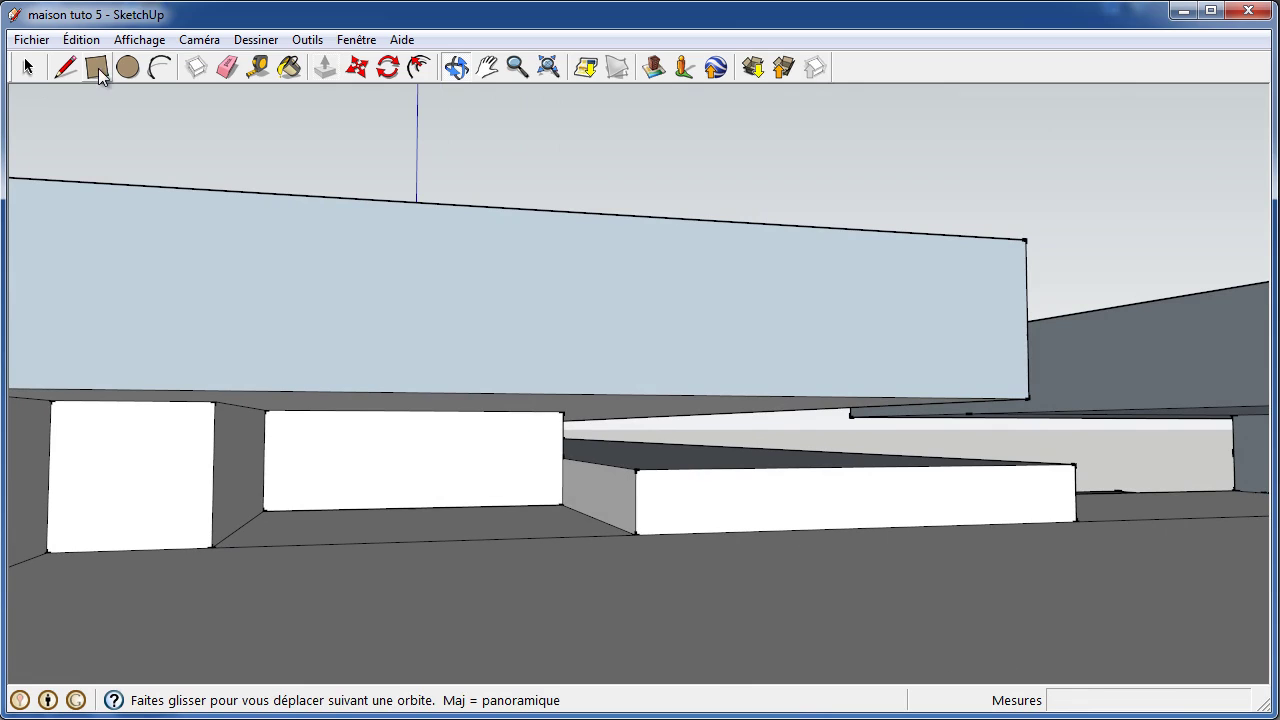
# - Push the side face out 3000 mm so the slab joins the left block
pyautogui.click(325, 67)
pyautogui.click(613, 503)
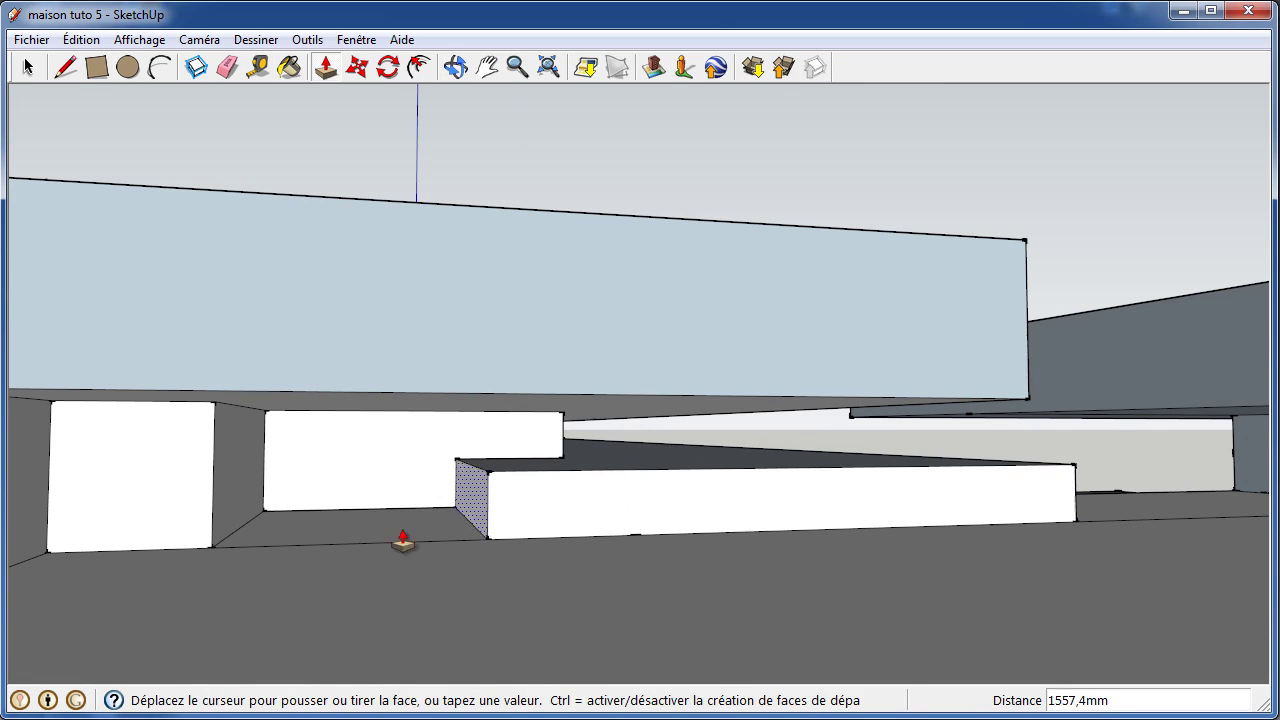
pyautogui.click(204, 548)
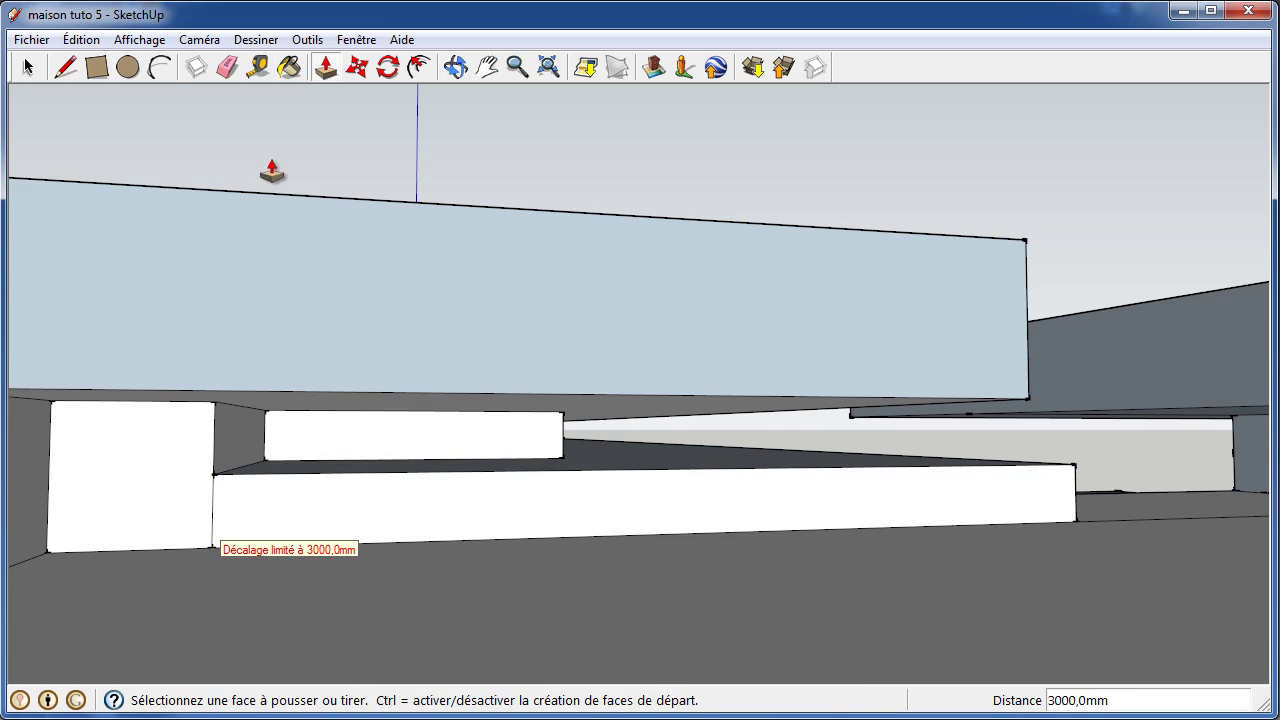
pyautogui.click(228, 66)
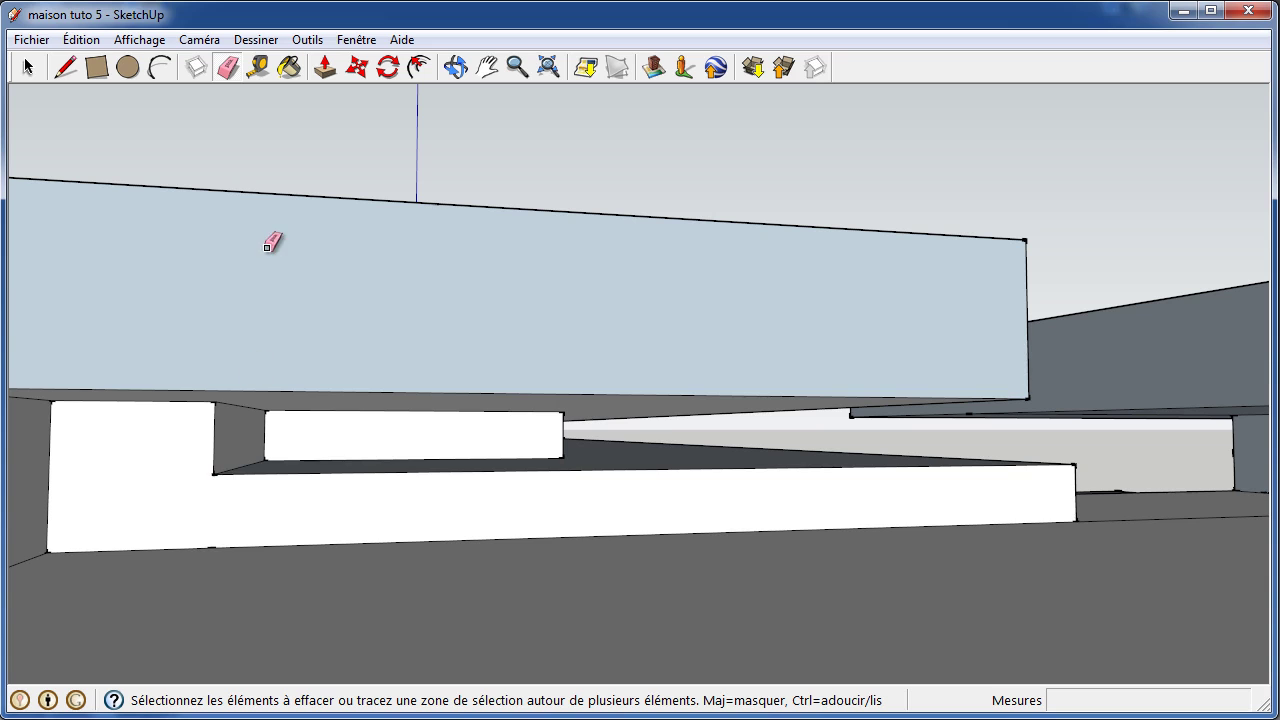
pyautogui.click(454, 67)
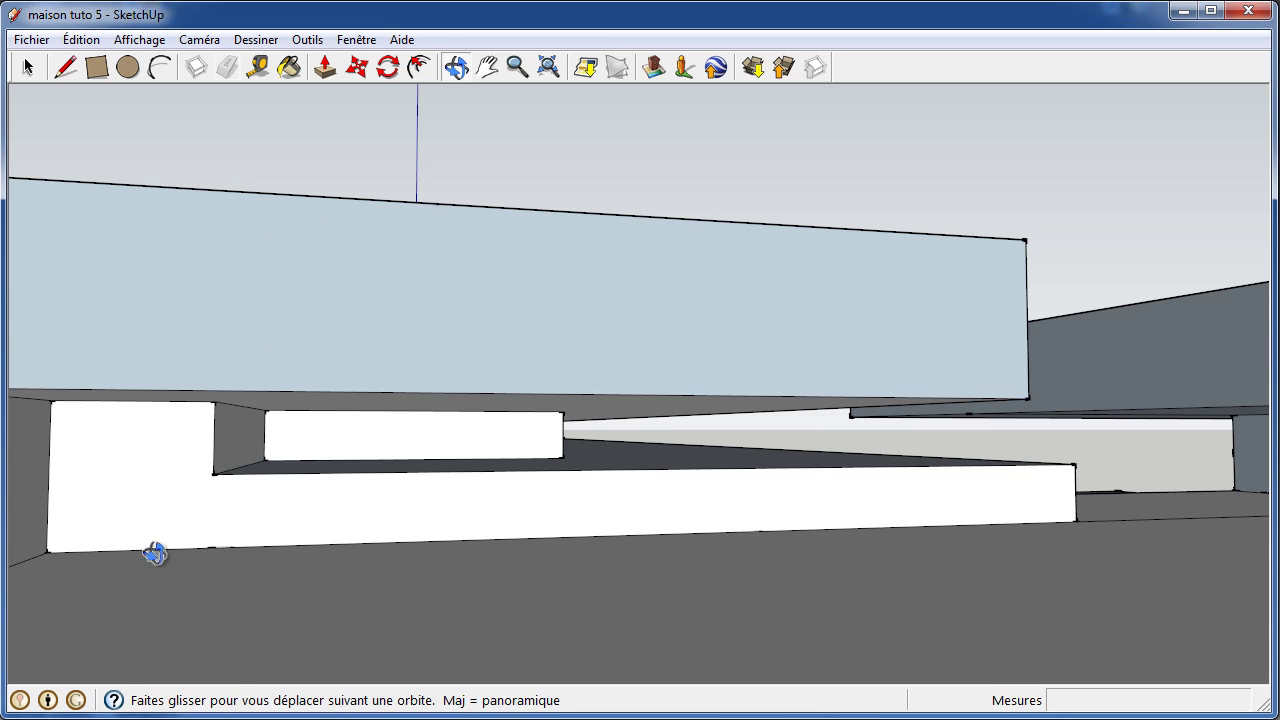
pyautogui.moveTo(706, 469)
pyautogui.mouseDown()
pyautogui.moveTo(698, 632)
pyautogui.moveTo(583, 612)
pyautogui.mouseUp()
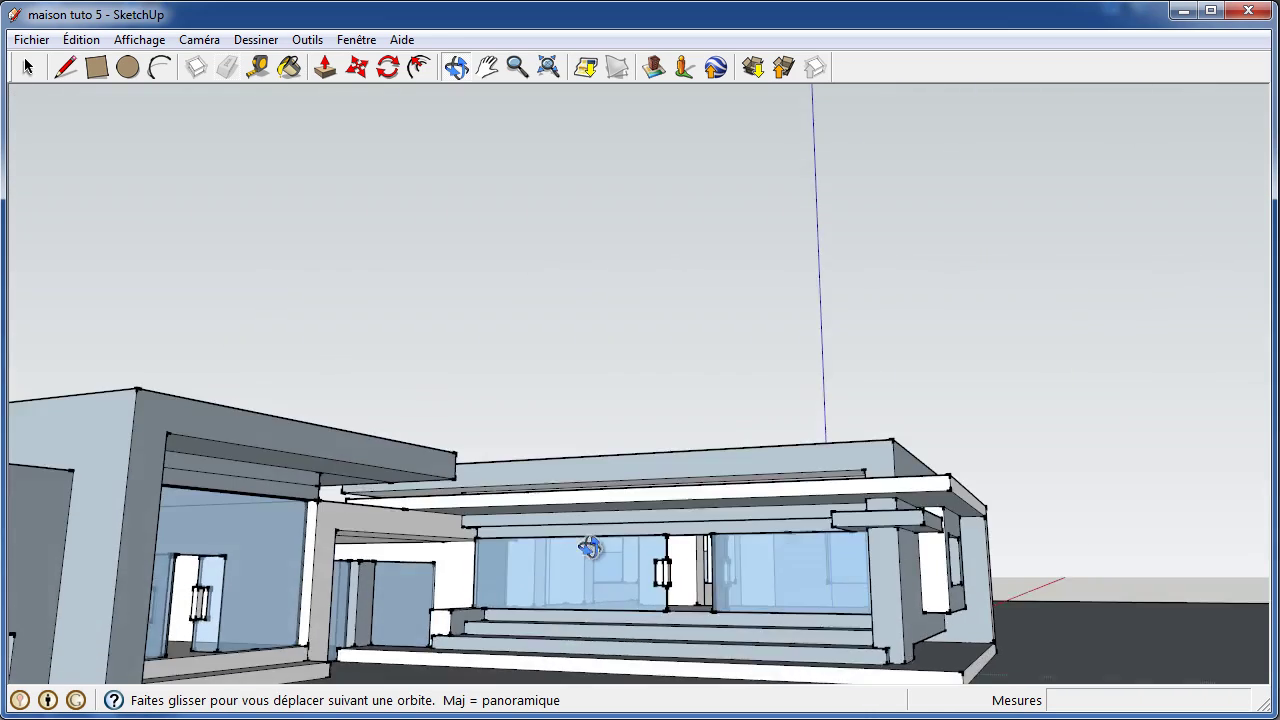
pyautogui.moveTo(571, 629)
pyautogui.mouseDown()
pyautogui.moveTo(680, 597)
pyautogui.moveTo(843, 517)
pyautogui.mouseUp()
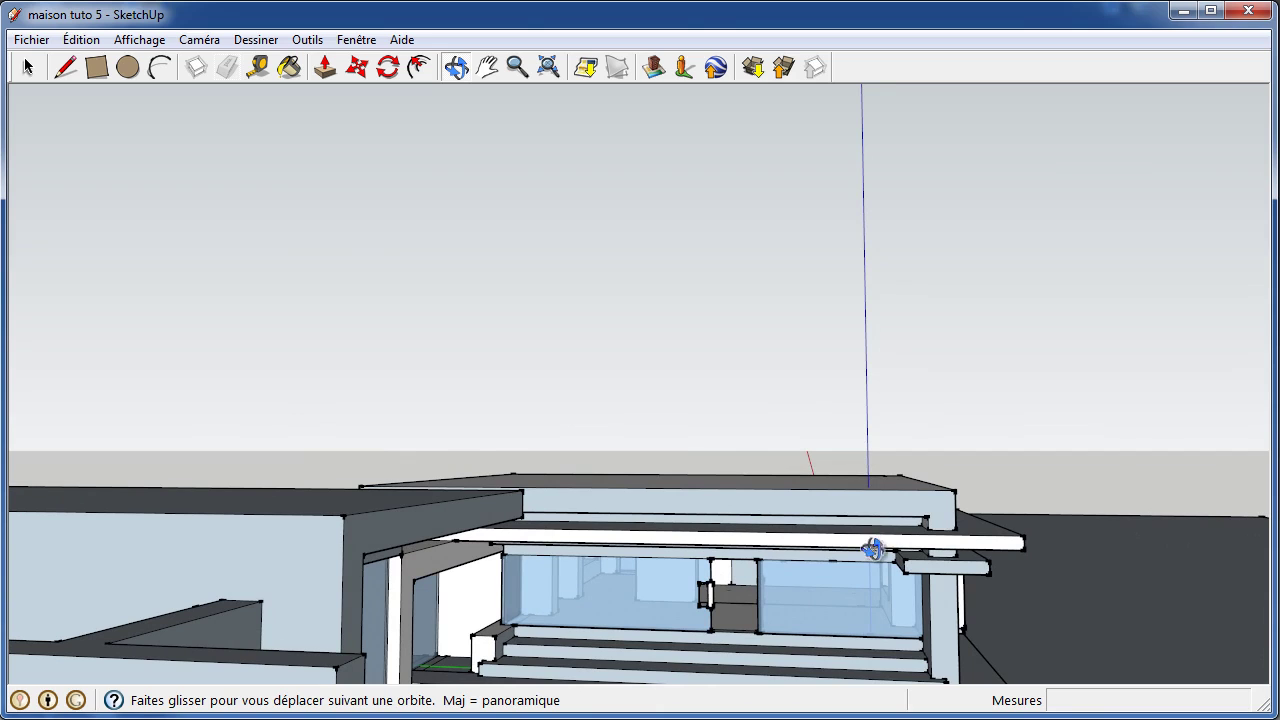
pyautogui.scroll(3, 886, 543)
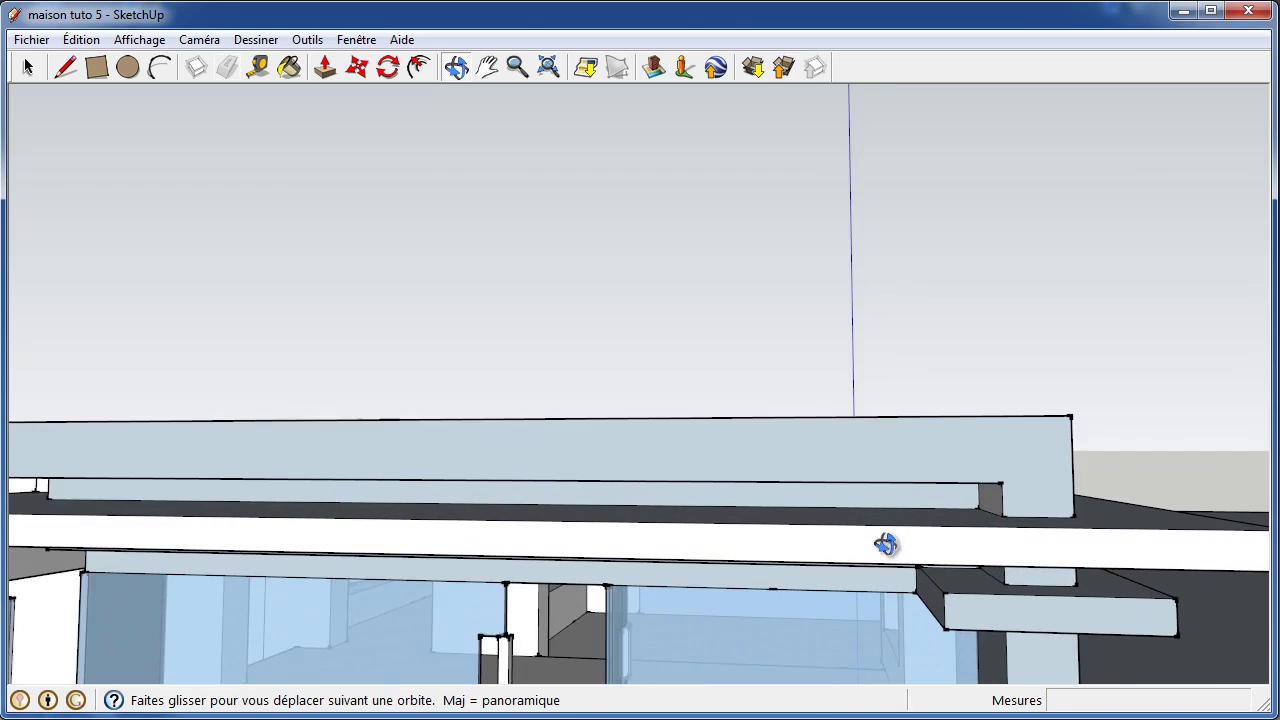
pyautogui.scroll(2, 886, 543)
pyautogui.scroll(-1, 817, 474)
pyautogui.scroll(-2, 817, 476)
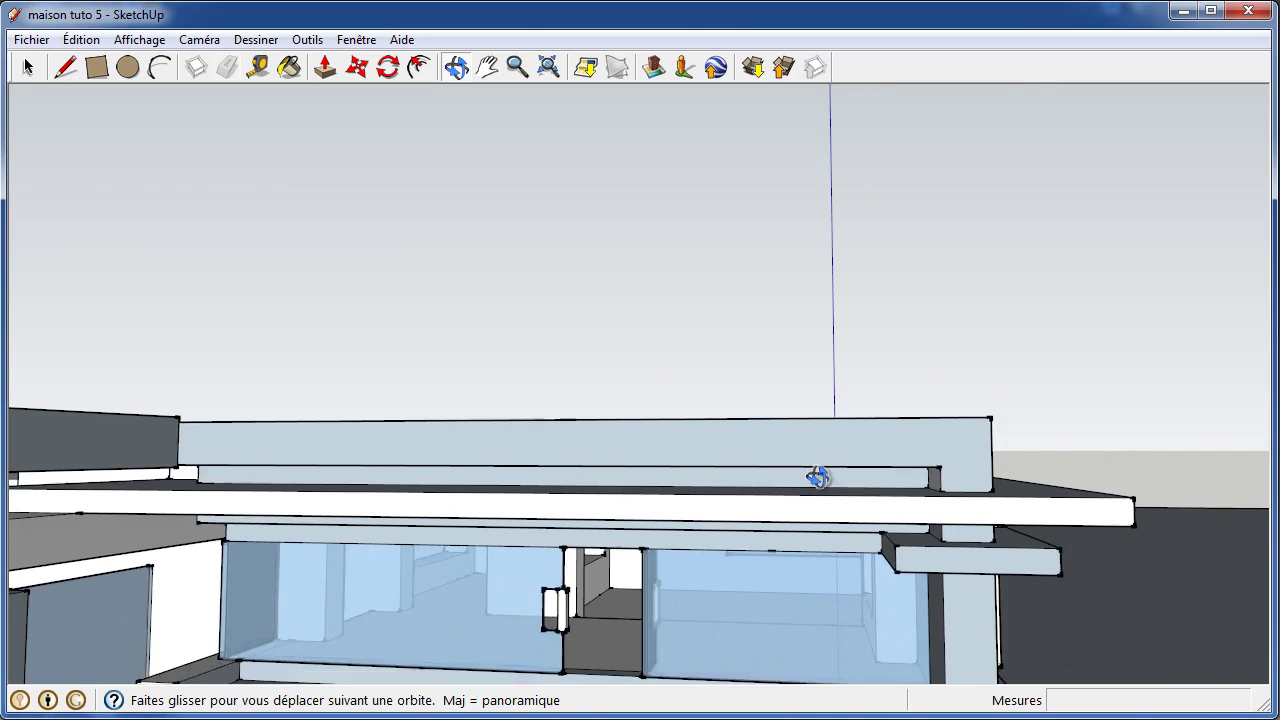
pyautogui.scroll(-1, 817, 476)
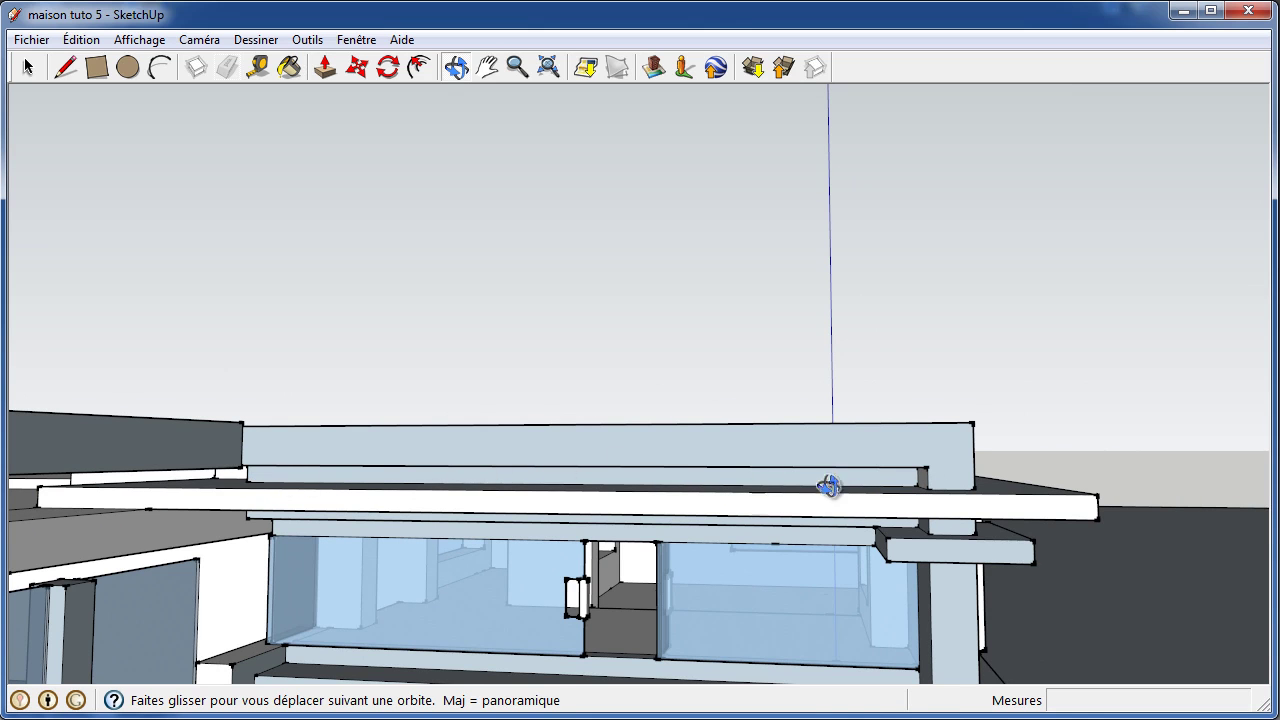
pyautogui.moveTo(829, 486)
pyautogui.mouseDown()
pyautogui.moveTo(849, 491)
pyautogui.moveTo(600, 477)
pyautogui.moveTo(854, 491)
pyautogui.moveTo(929, 571)
pyautogui.mouseUp()
pyautogui.moveTo(426, 534); pyautogui.dragTo(519, 479)
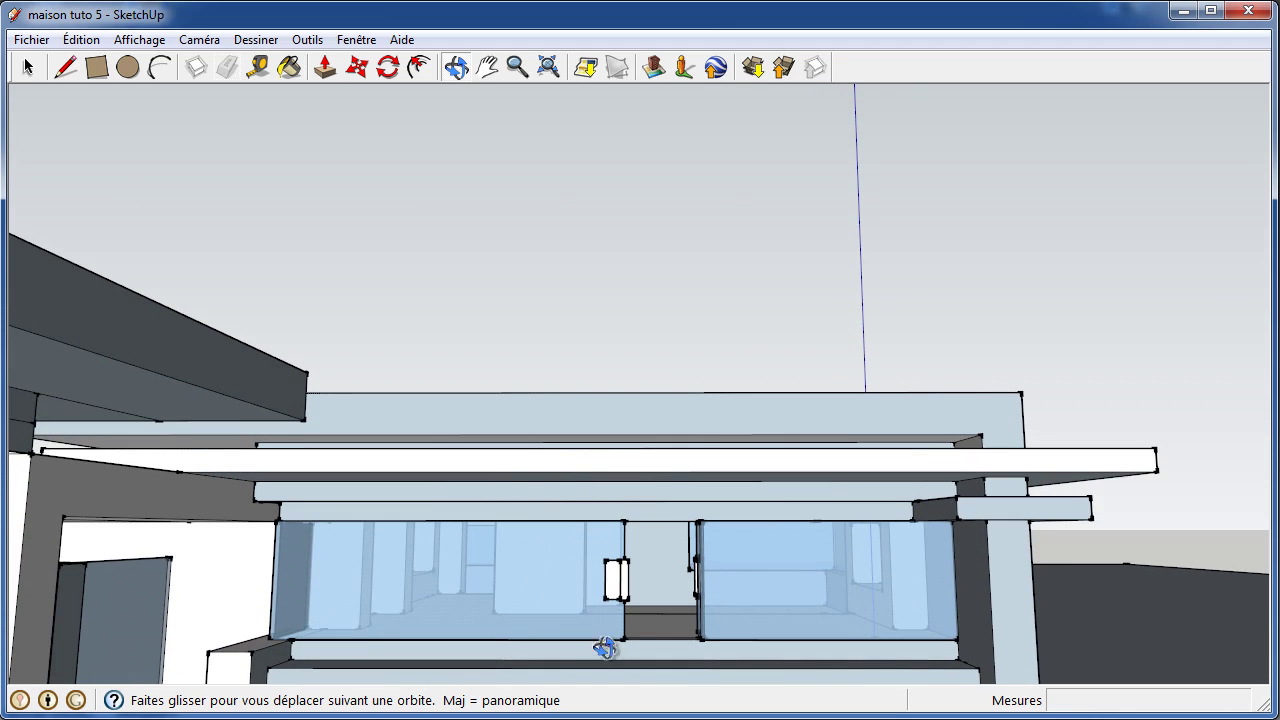
pyautogui.moveTo(494, 563)
pyautogui.mouseDown()
pyautogui.moveTo(334, 623)
pyautogui.moveTo(443, 523)
pyautogui.moveTo(266, 567)
pyautogui.moveTo(36, 567)
pyautogui.mouseUp()
pyautogui.scroll(2, 258, 505)
pyautogui.scroll(3, 235, 515)
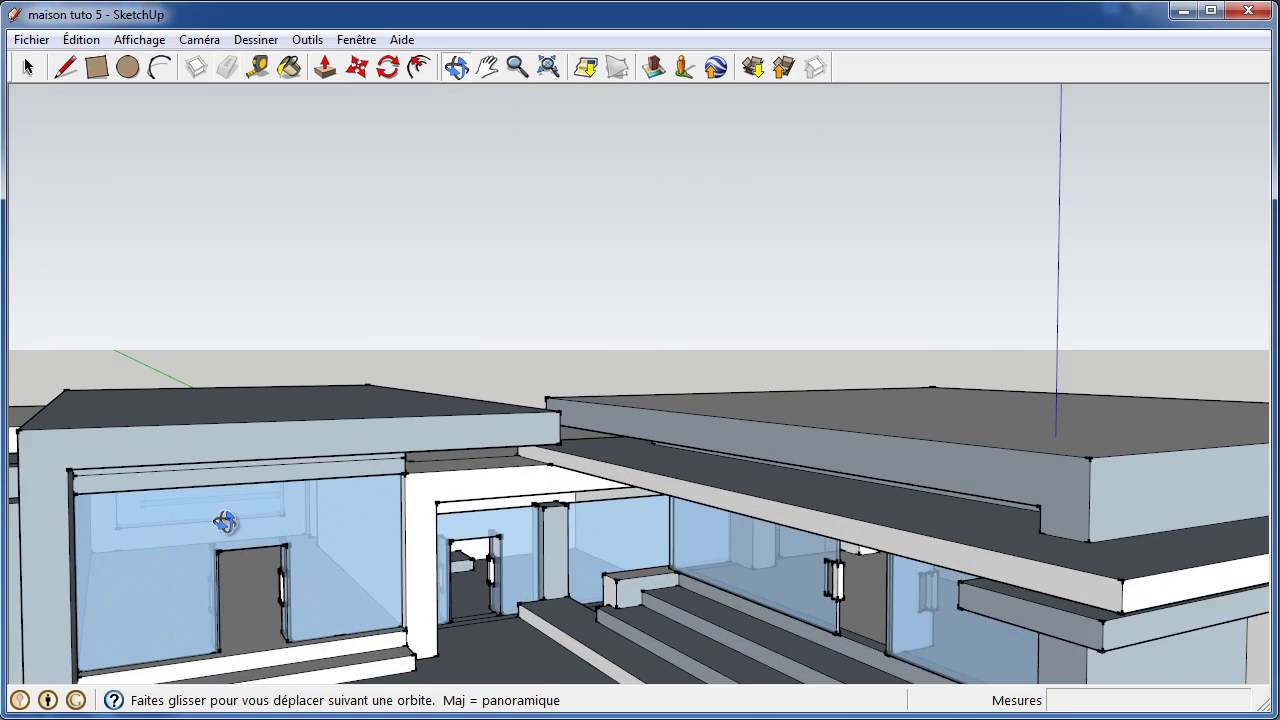
pyautogui.scroll(3, 225, 520)
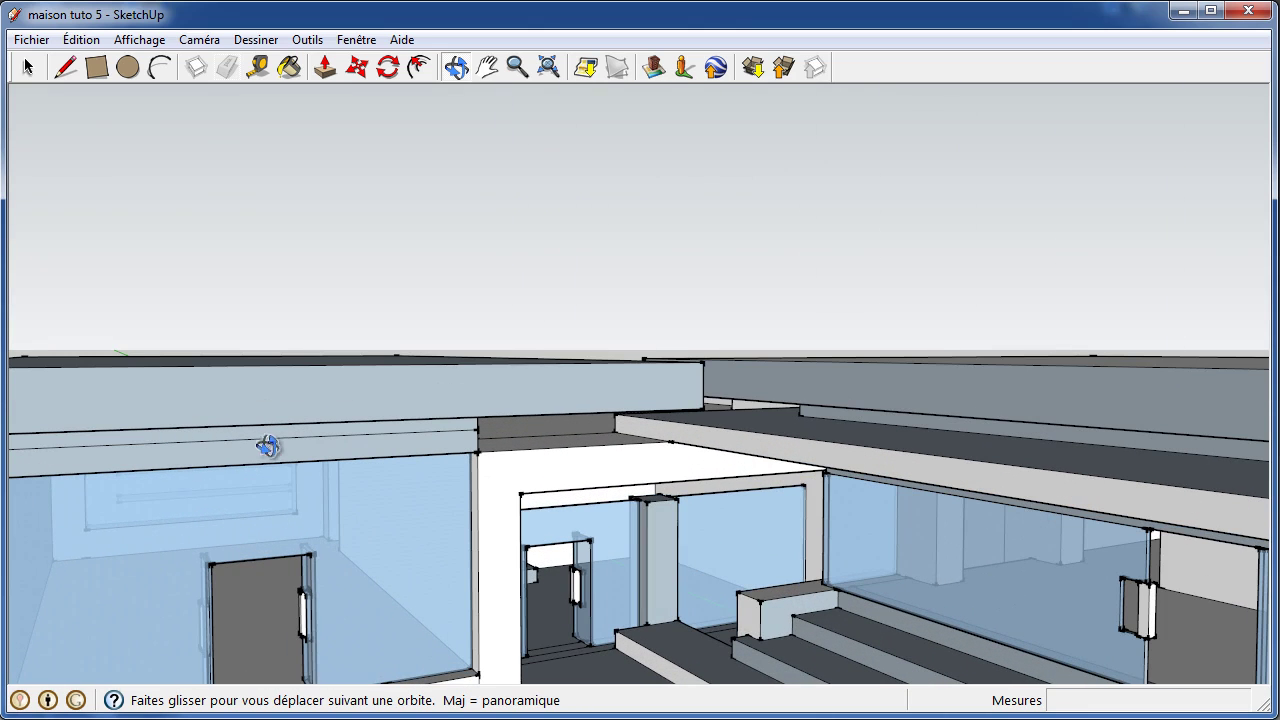
pyautogui.scroll(2, 350, 485)
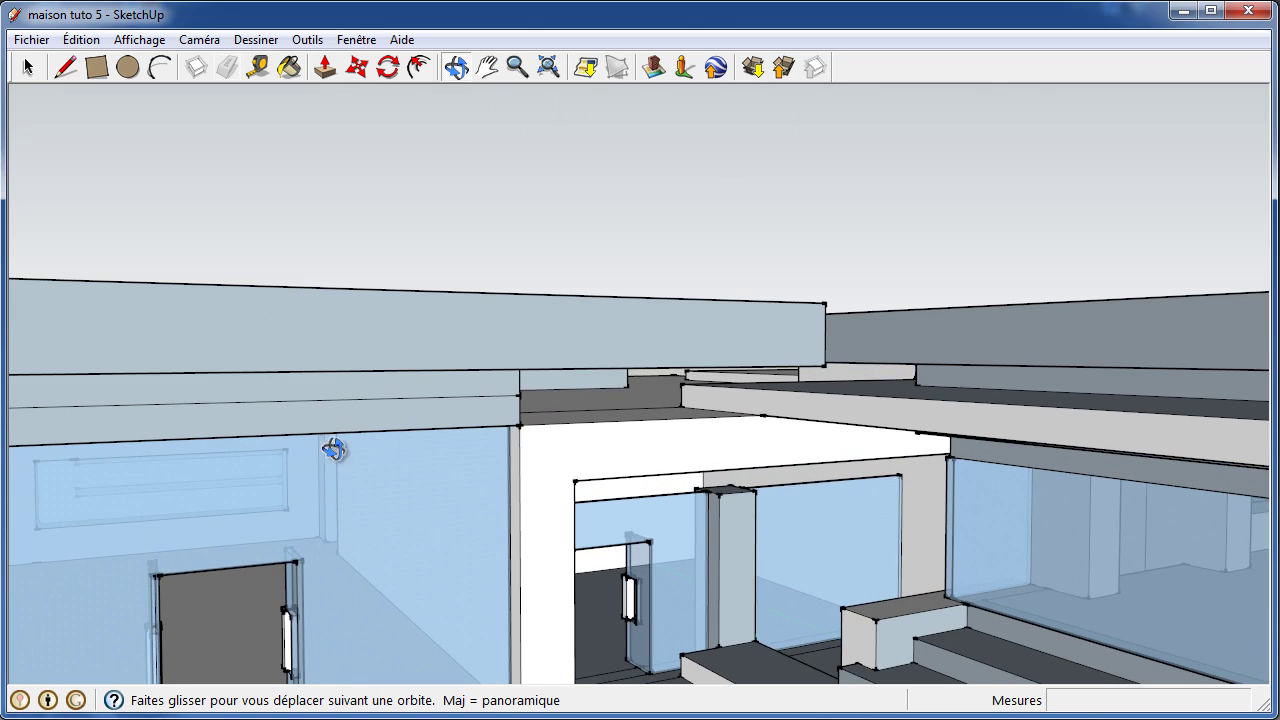
pyautogui.scroll(-2, 329, 396)
pyautogui.scroll(-1, 329, 396)
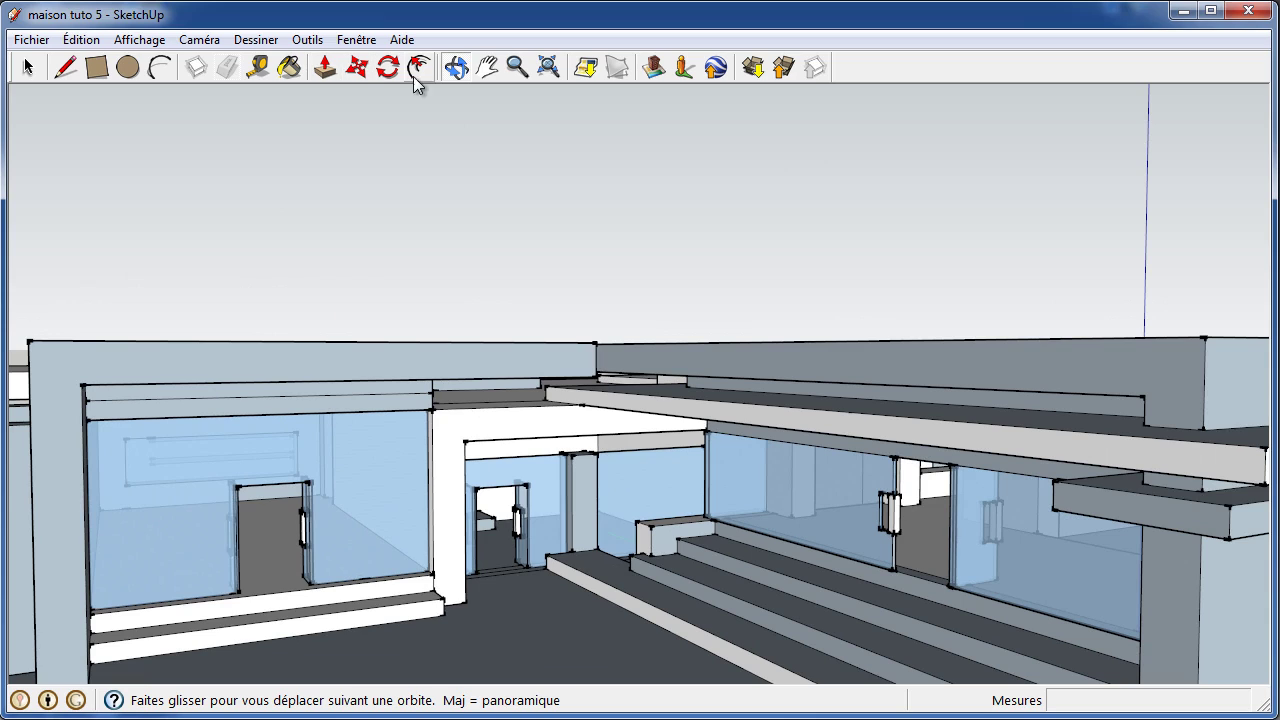
pyautogui.moveTo(248, 368)
pyautogui.mouseDown()
pyautogui.moveTo(283, 383)
pyautogui.moveTo(131, 393)
pyautogui.moveTo(391, 431)
pyautogui.moveTo(354, 474)
pyautogui.moveTo(331, 463)
pyautogui.moveTo(471, 437)
pyautogui.moveTo(157, 417)
pyautogui.mouseUp()
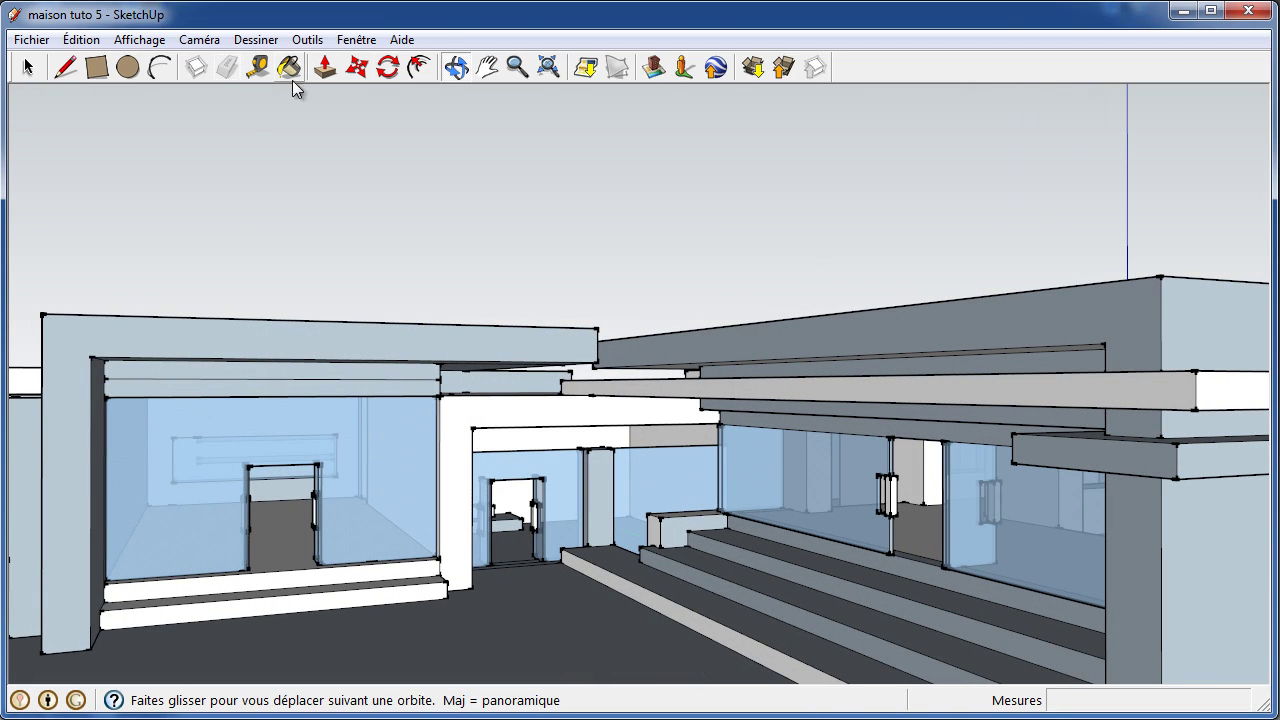
# - Pull the thin band under the left roof into a long white beam, trimming its end to 5000 mm
pyautogui.click(325, 67)
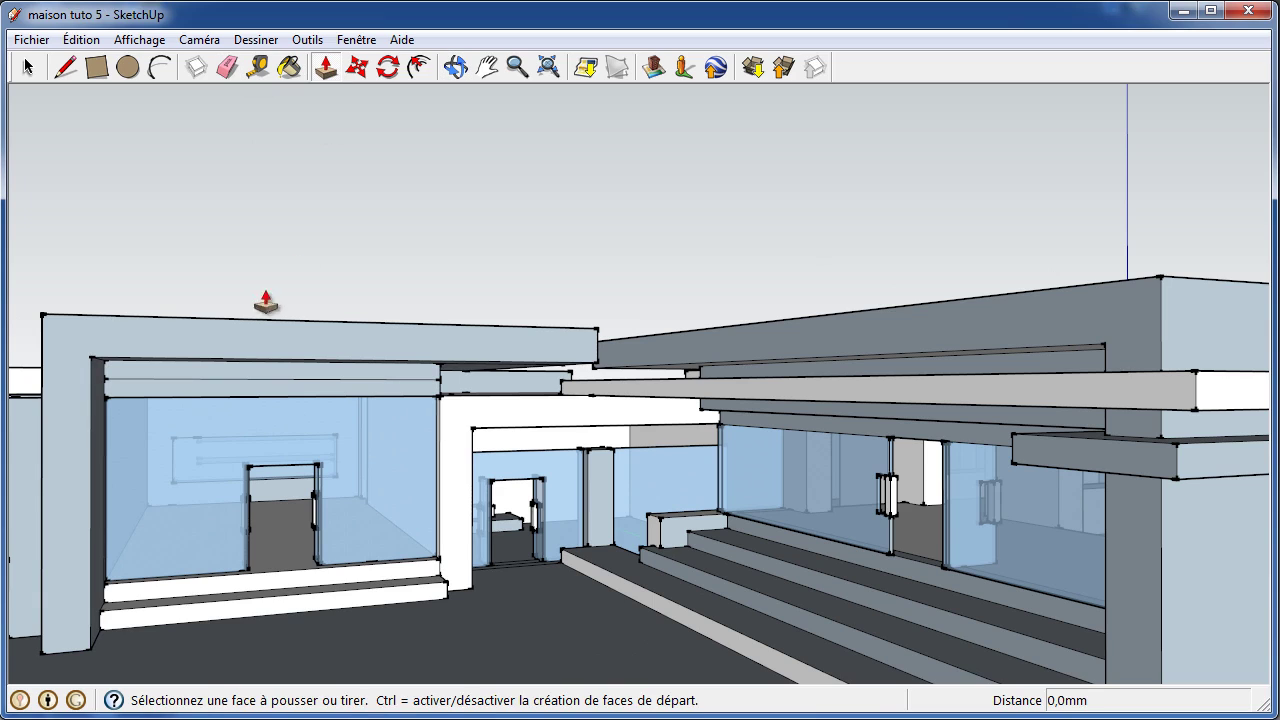
pyautogui.click(204, 400)
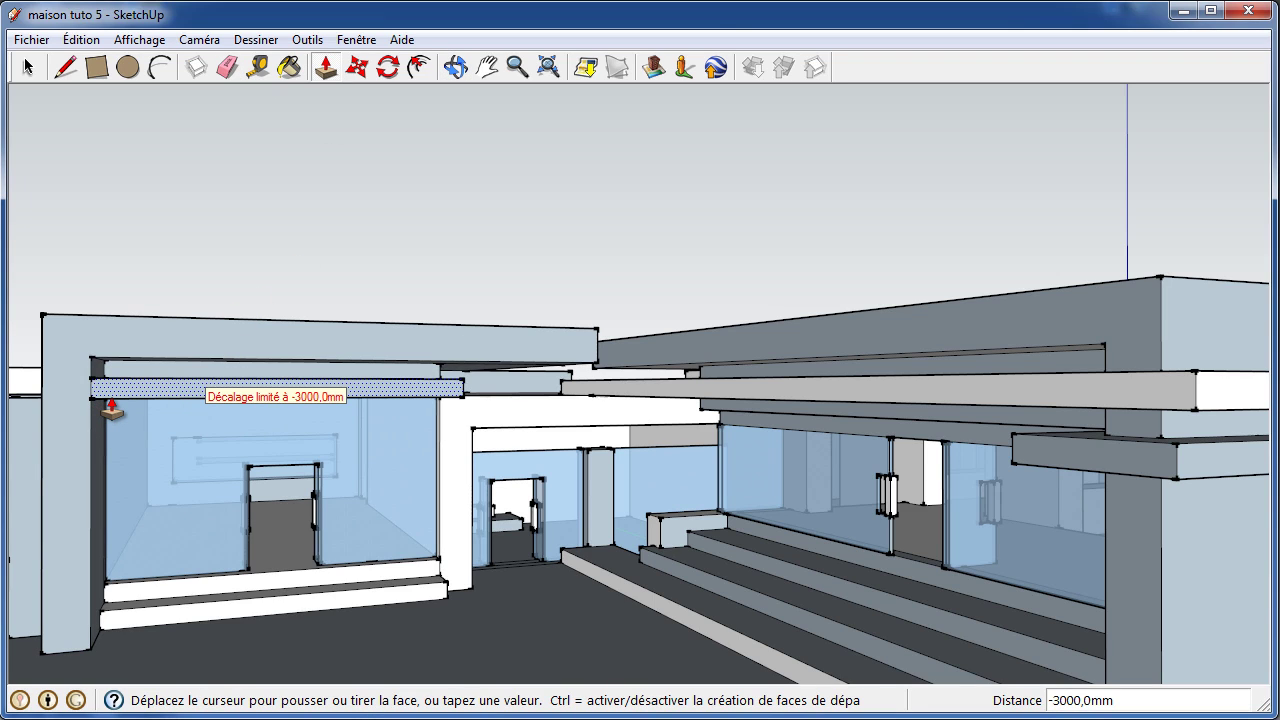
pyautogui.click(112, 408)
pyautogui.click(114, 406)
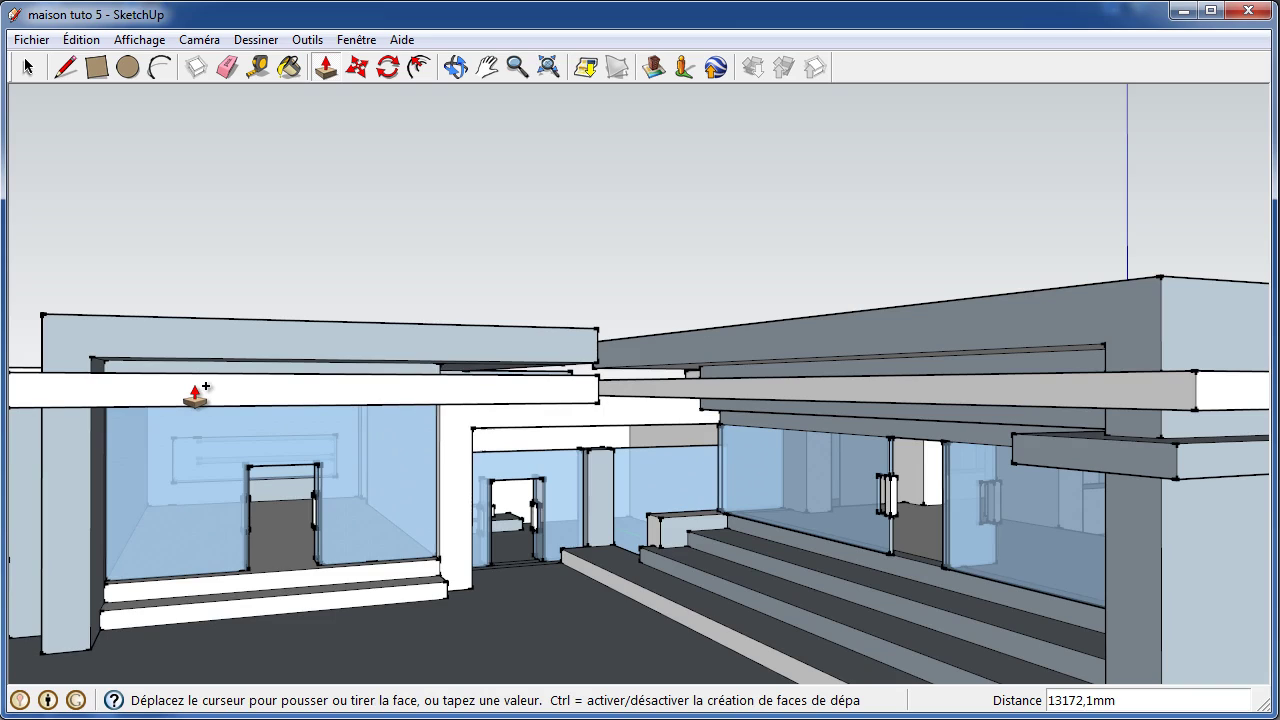
pyautogui.click(195, 395)
pyautogui.write('5000')
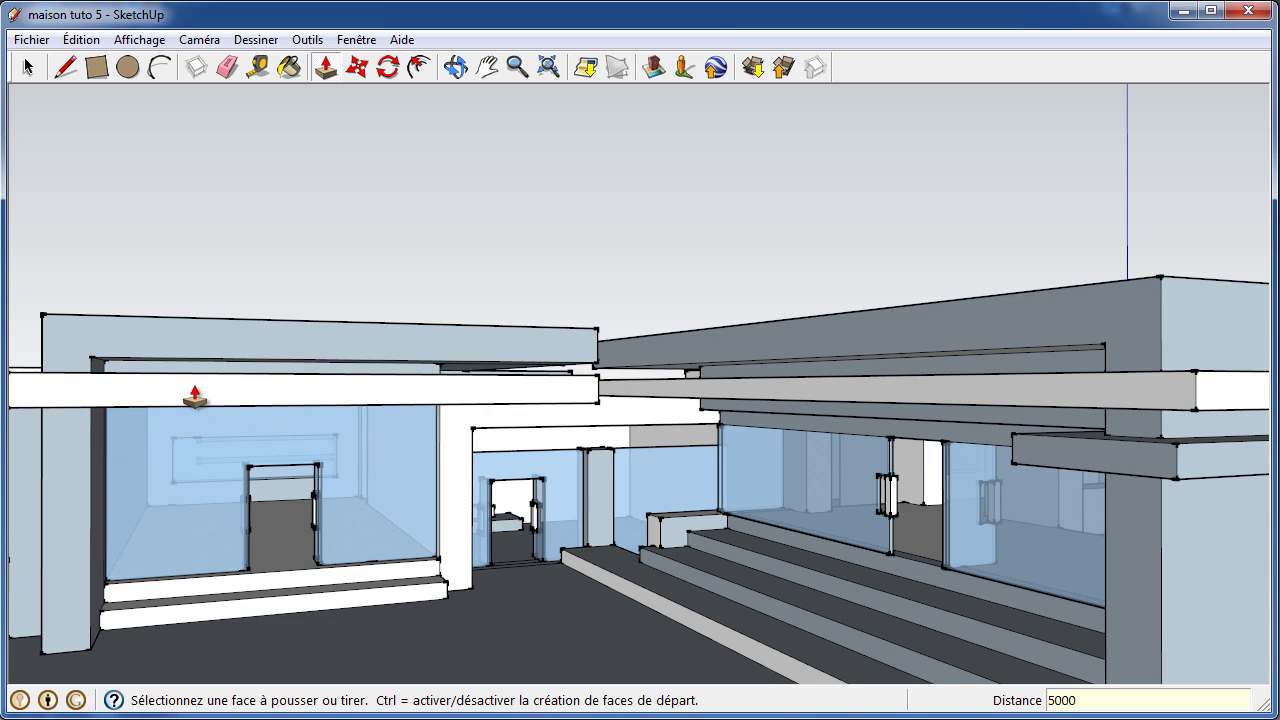
pyautogui.click(195, 397)
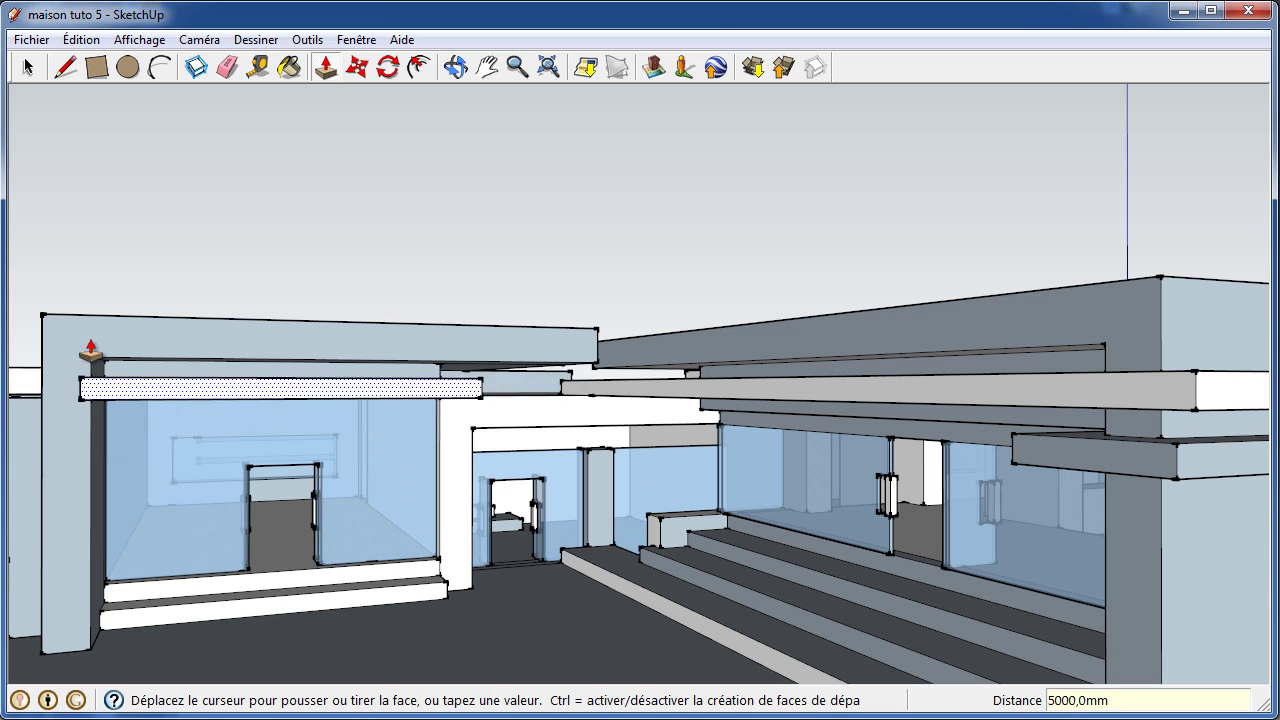
pyautogui.click(453, 68)
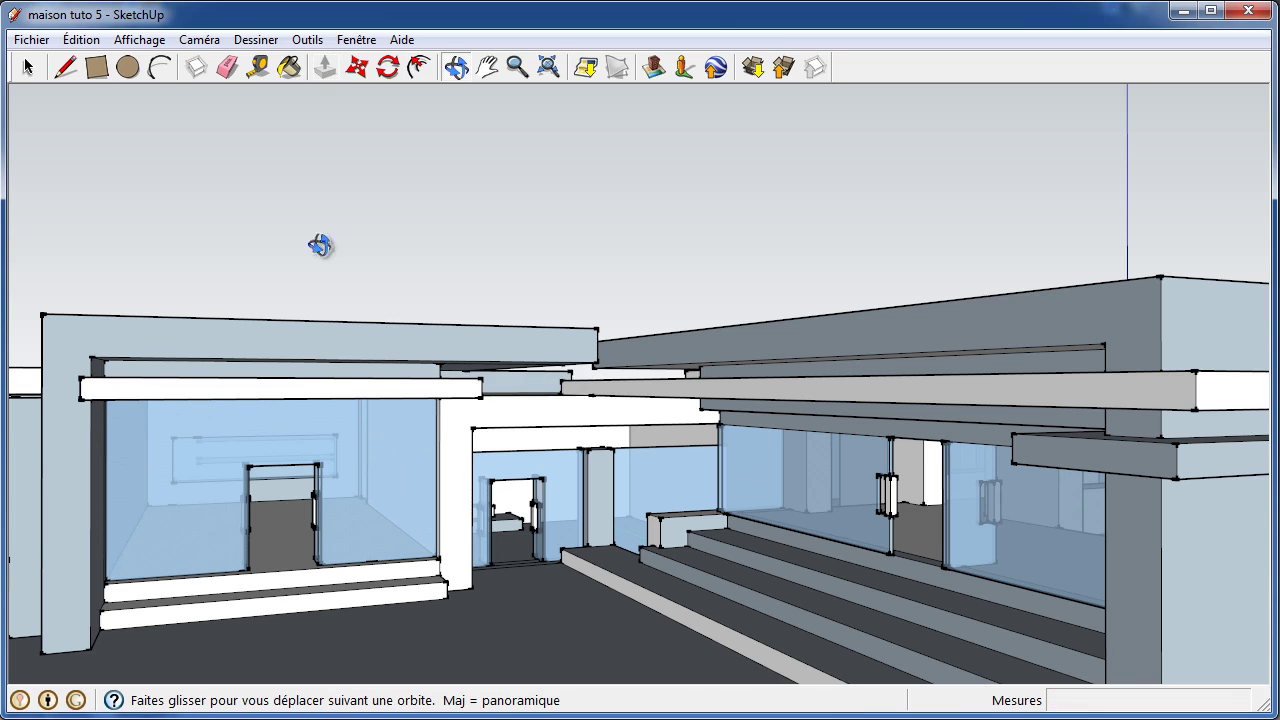
pyautogui.moveTo(320, 243); pyautogui.dragTo(430, 463)
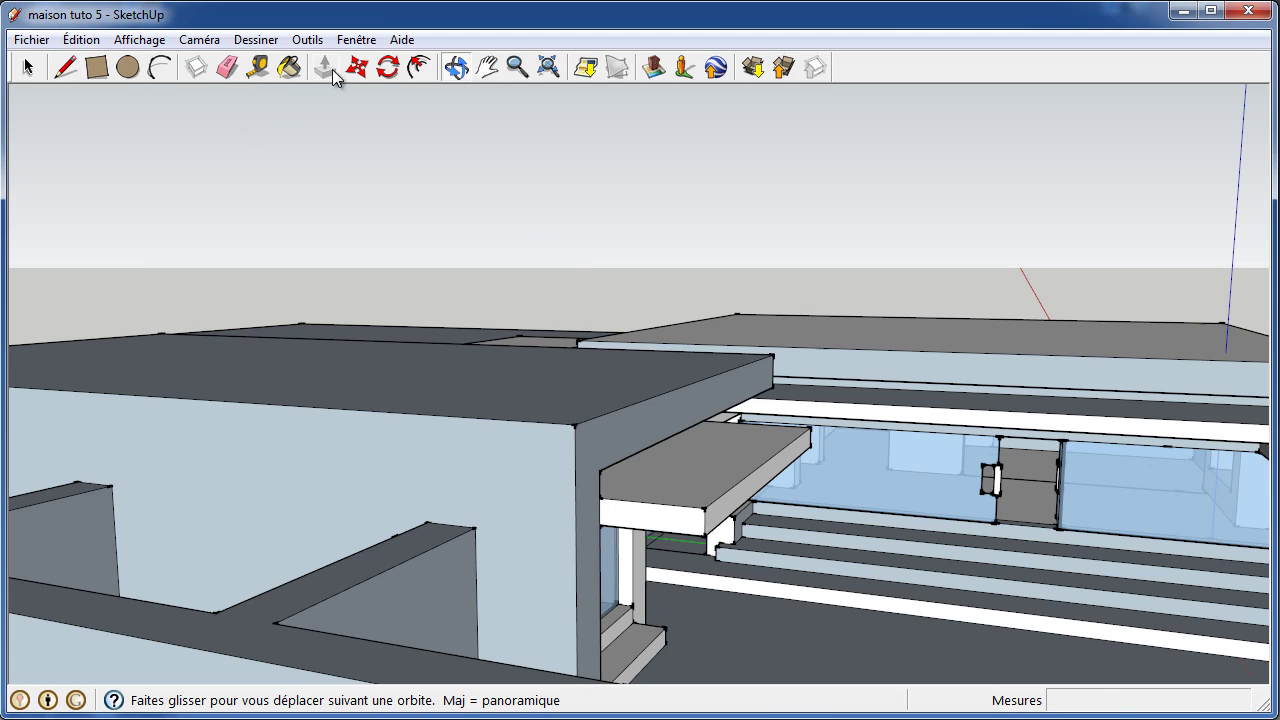
# - Pull the short slab's front face out 3000 mm to form the side overhang
pyautogui.click(326, 68)
pyautogui.click(670, 525)
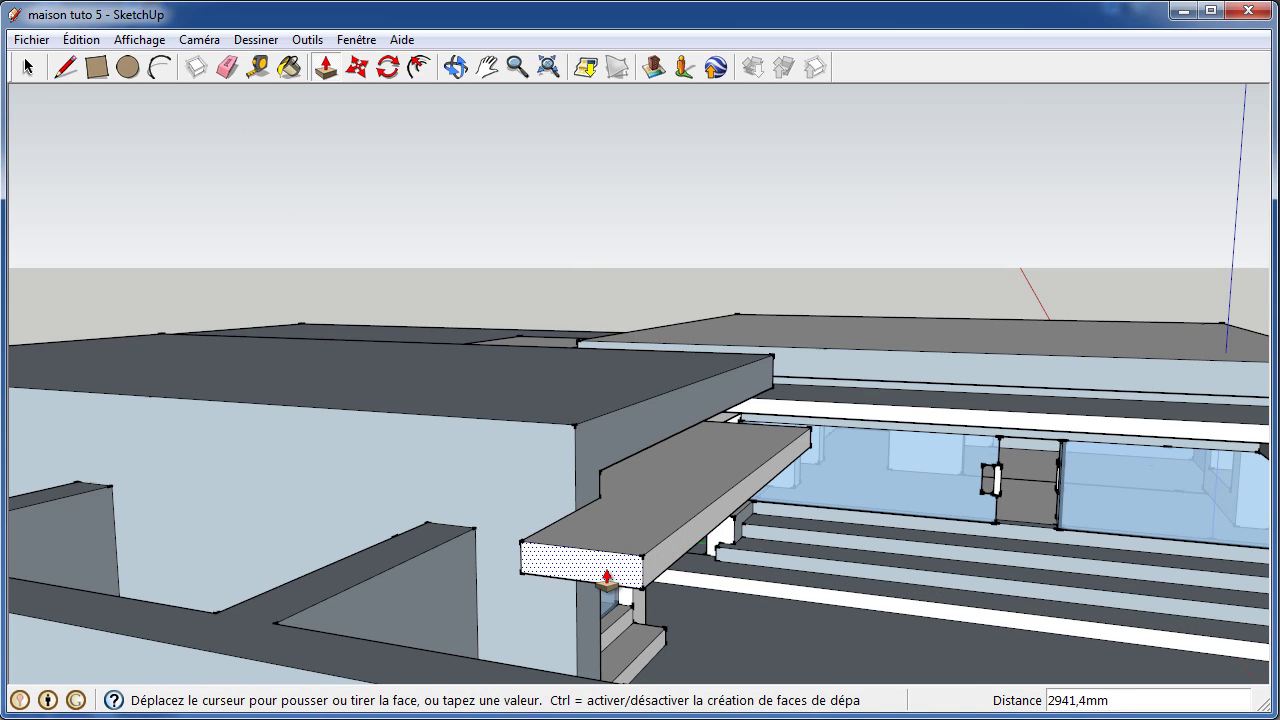
pyautogui.click(607, 580)
pyautogui.write('3000')
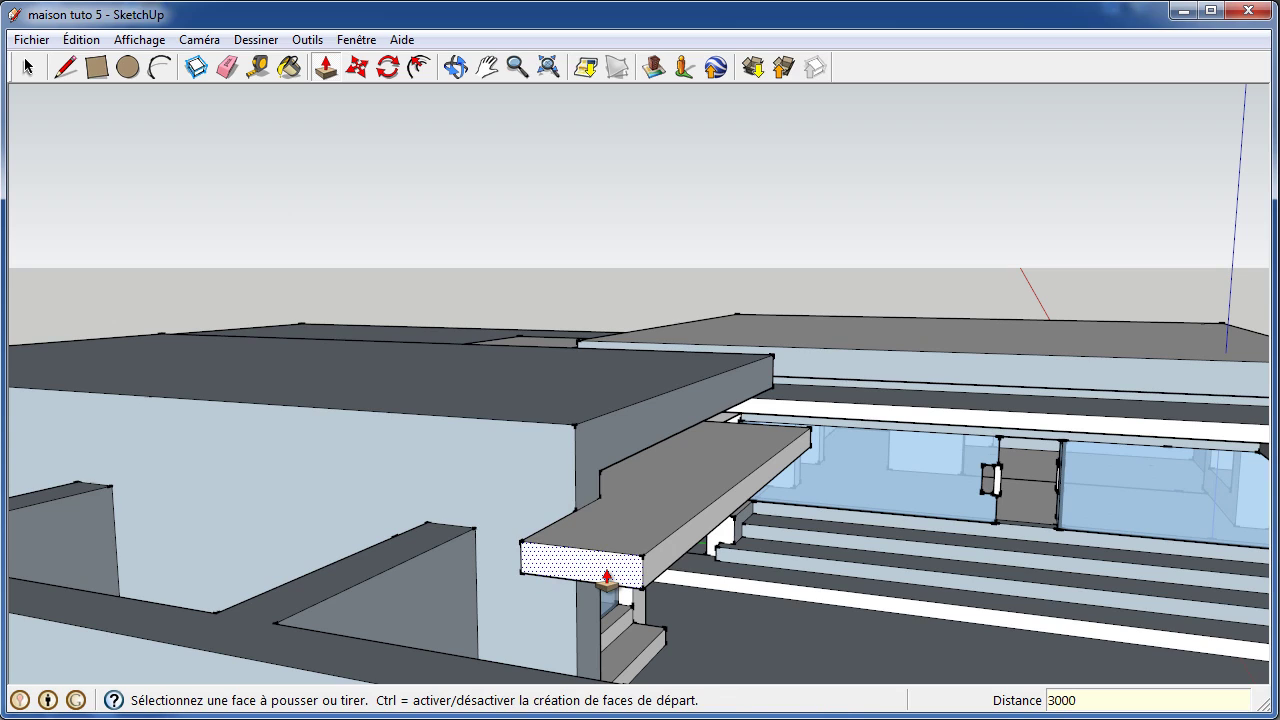
pyautogui.click(607, 578)
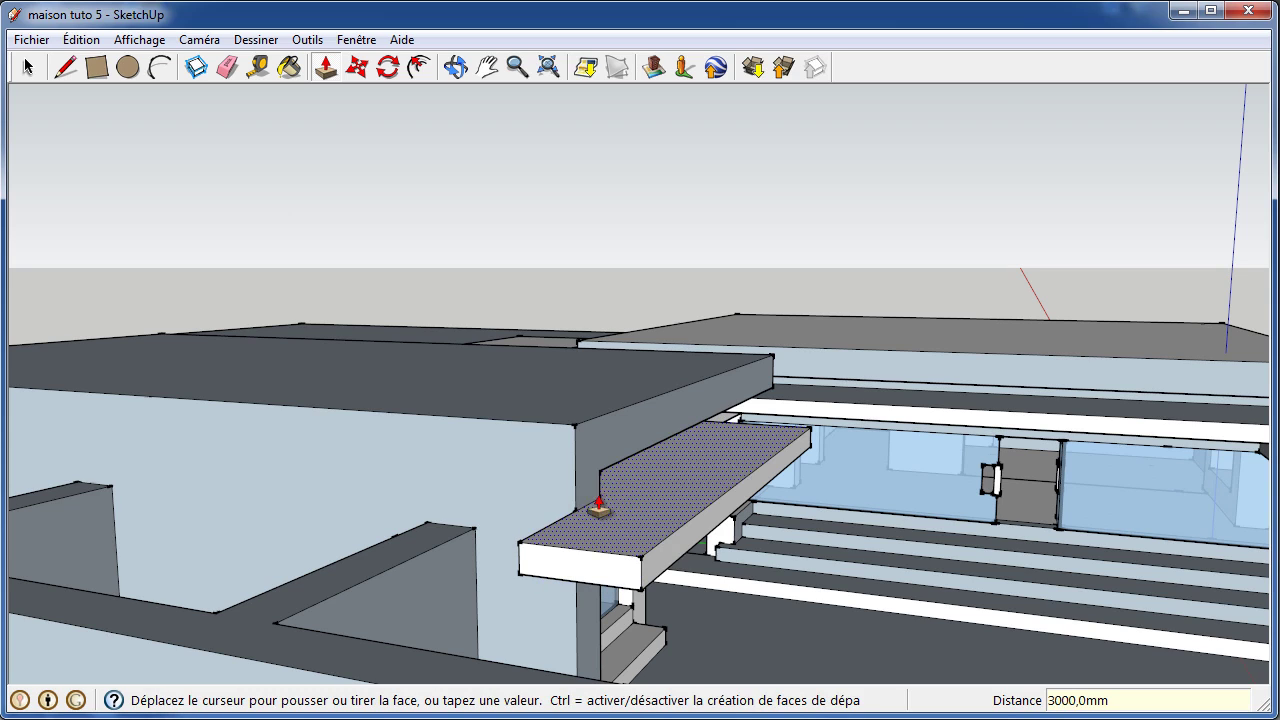
# - Check the extension with the Tape Measure from the slab's front corner
pyautogui.click(262, 72)
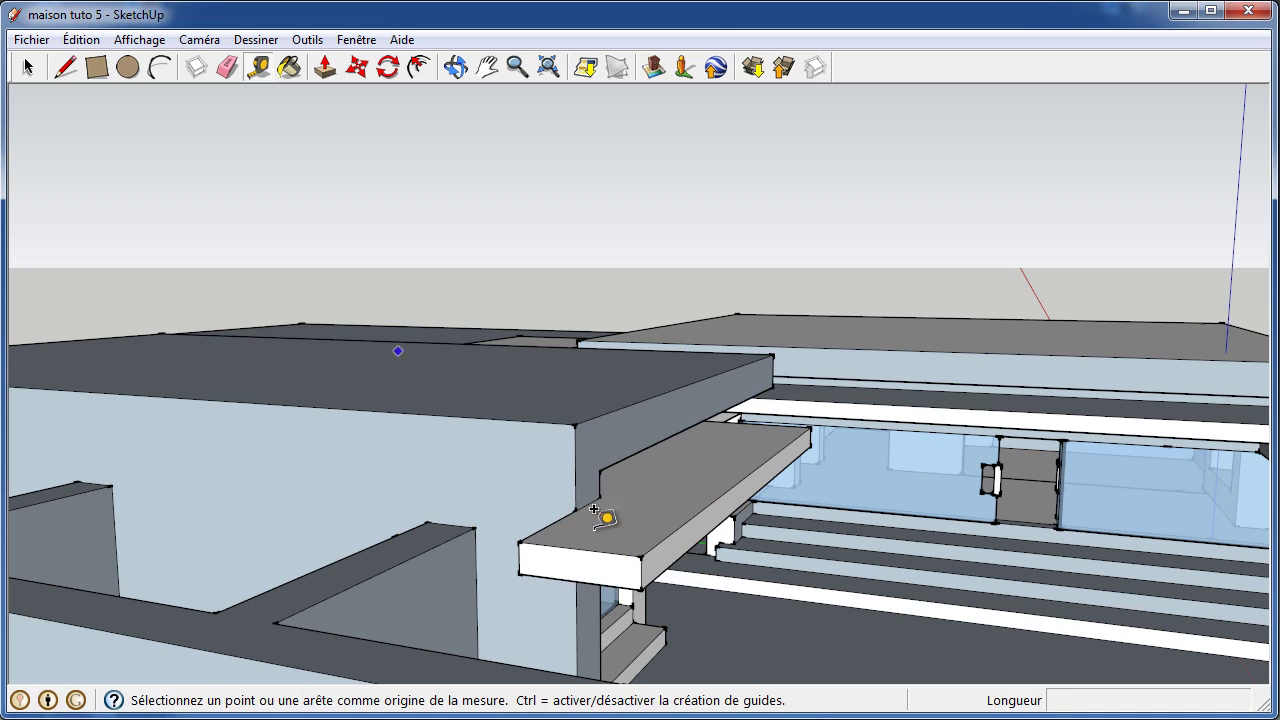
pyautogui.click(642, 540)
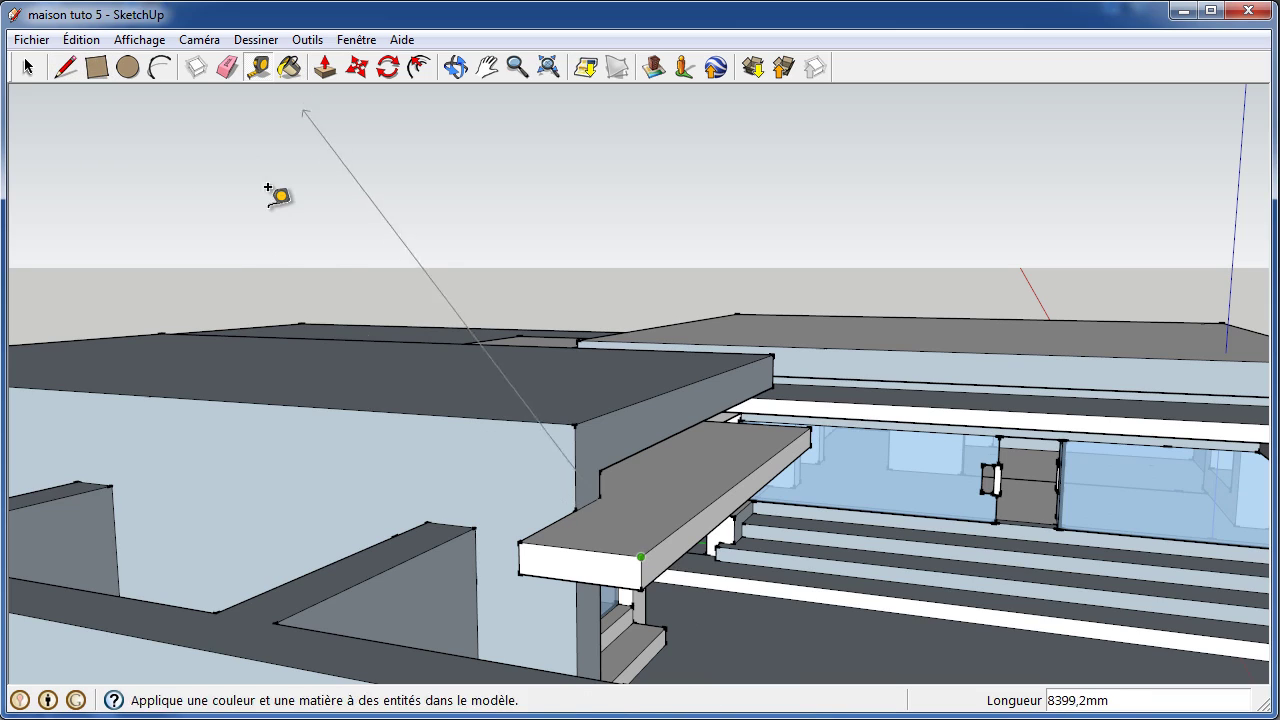
pyautogui.click(449, 242)
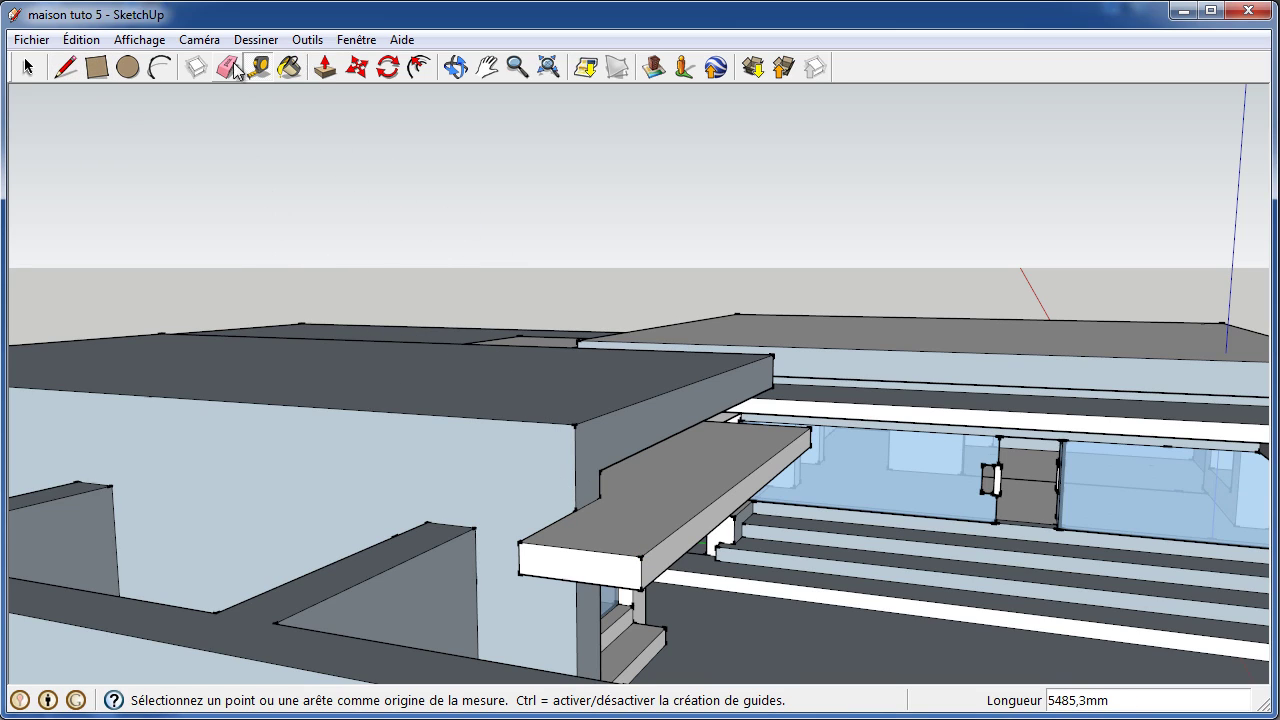
pyautogui.click(332, 71)
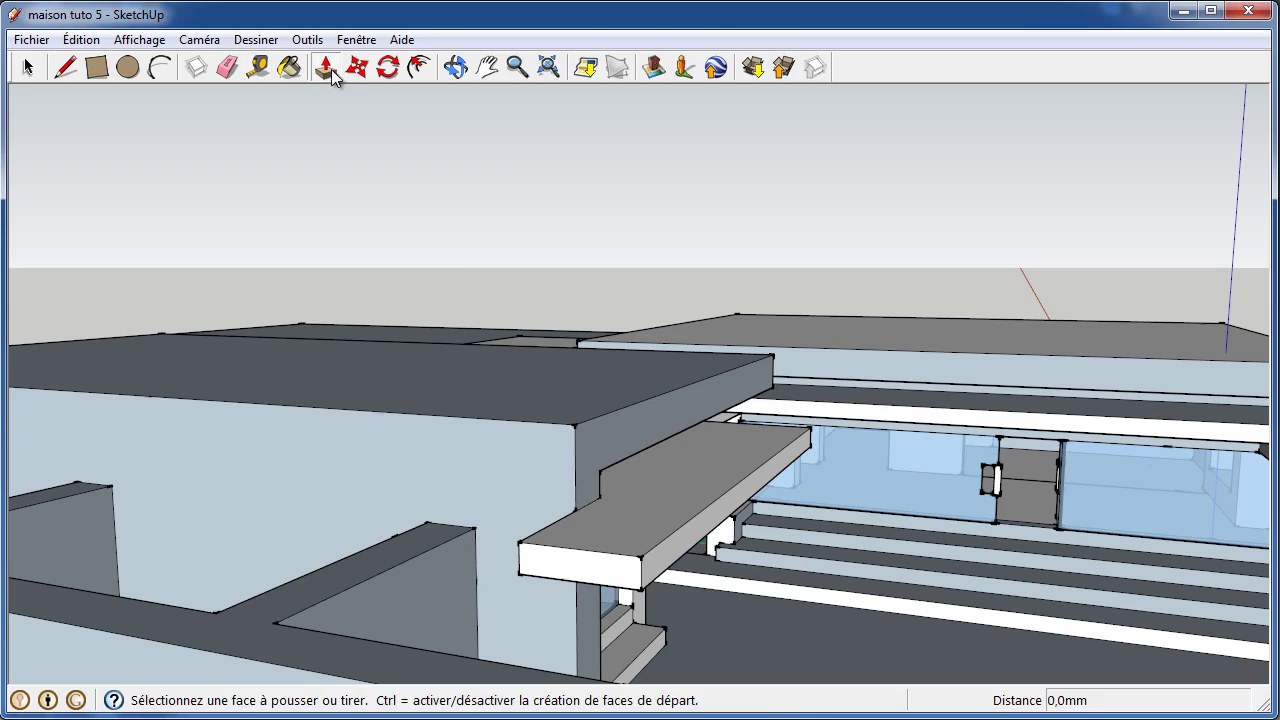
# - Draw lines under the roof slab from the white band's corner to the edge midpoint, splitting the face
pyautogui.click(455, 67)
pyautogui.moveTo(686, 443)
pyautogui.mouseDown()
pyautogui.moveTo(240, 355)
pyautogui.moveTo(234, 377)
pyautogui.moveTo(280, 374)
pyautogui.moveTo(279, 420)
pyautogui.moveTo(429, 409)
pyautogui.moveTo(411, 394)
pyautogui.mouseUp()
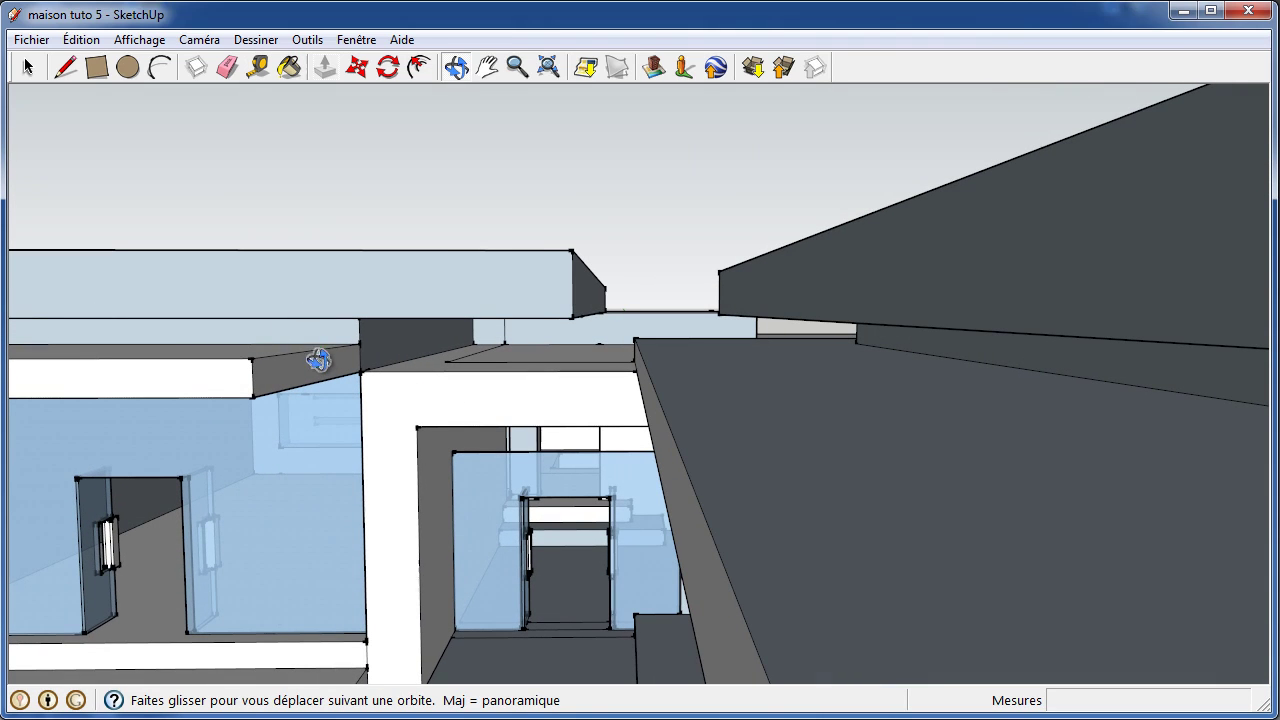
pyautogui.click(228, 67)
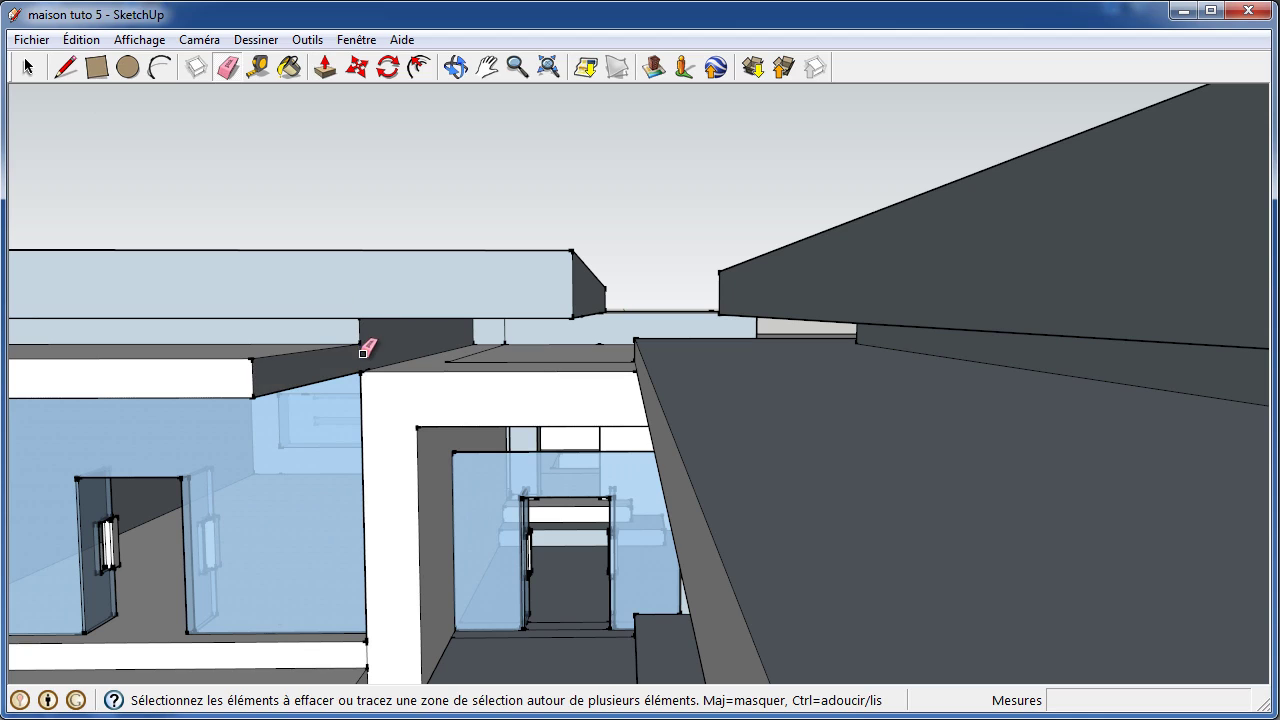
pyautogui.click(68, 67)
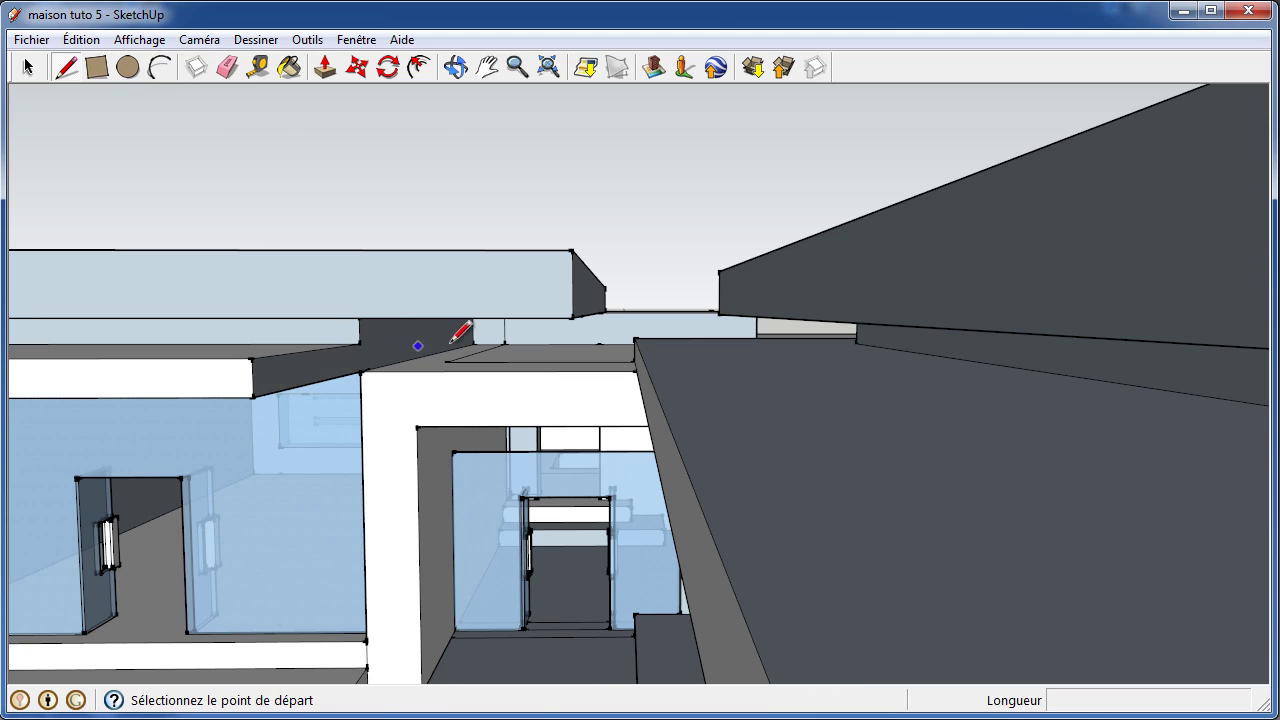
pyautogui.click(363, 342)
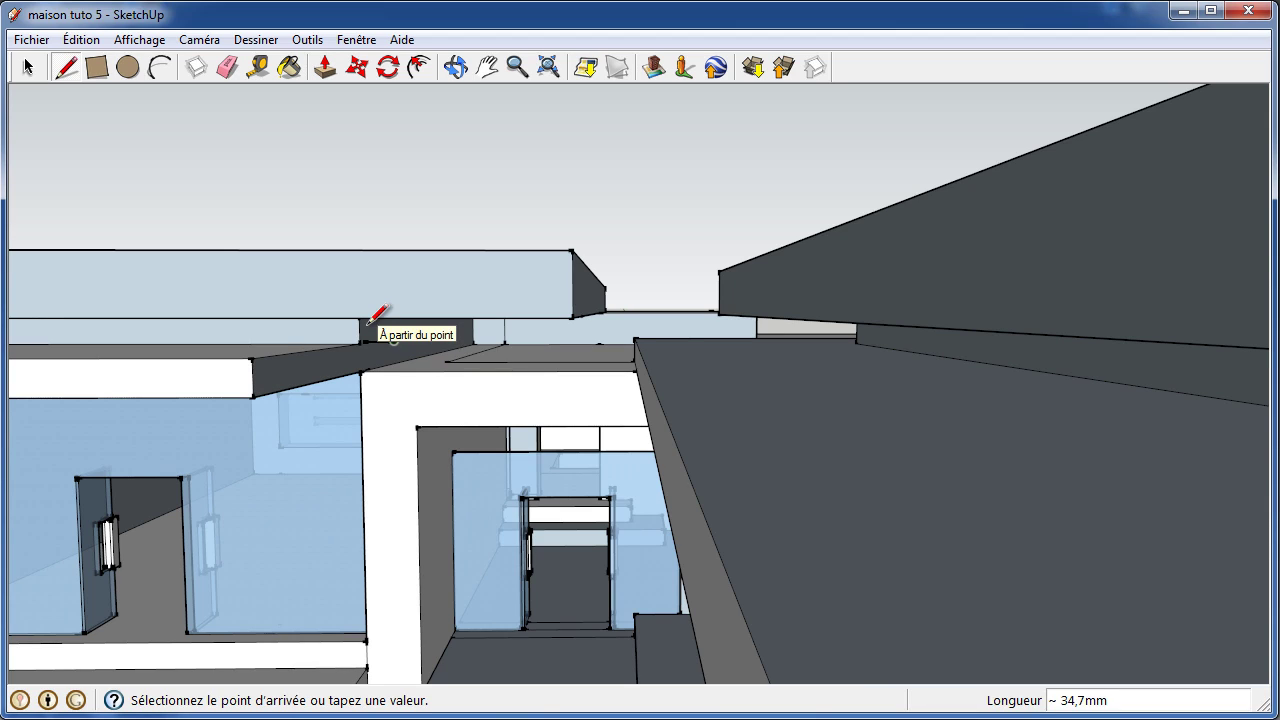
pyautogui.click(367, 324)
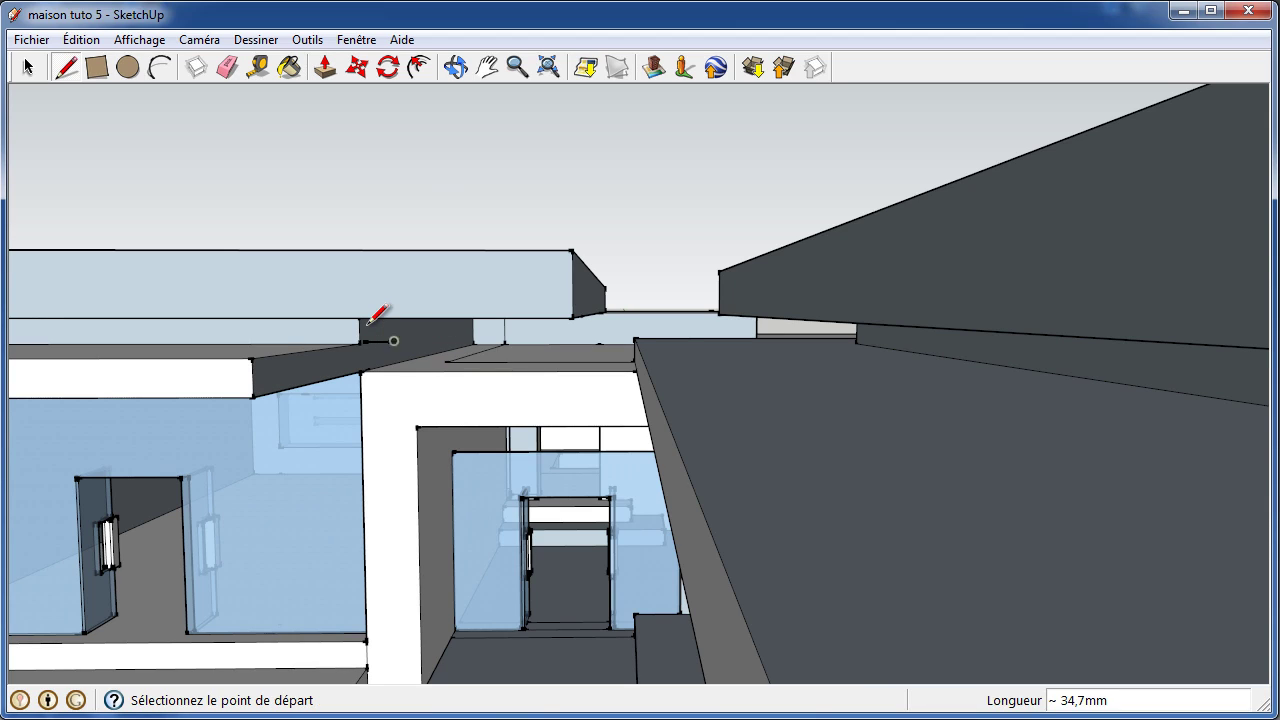
pyautogui.click(252, 356)
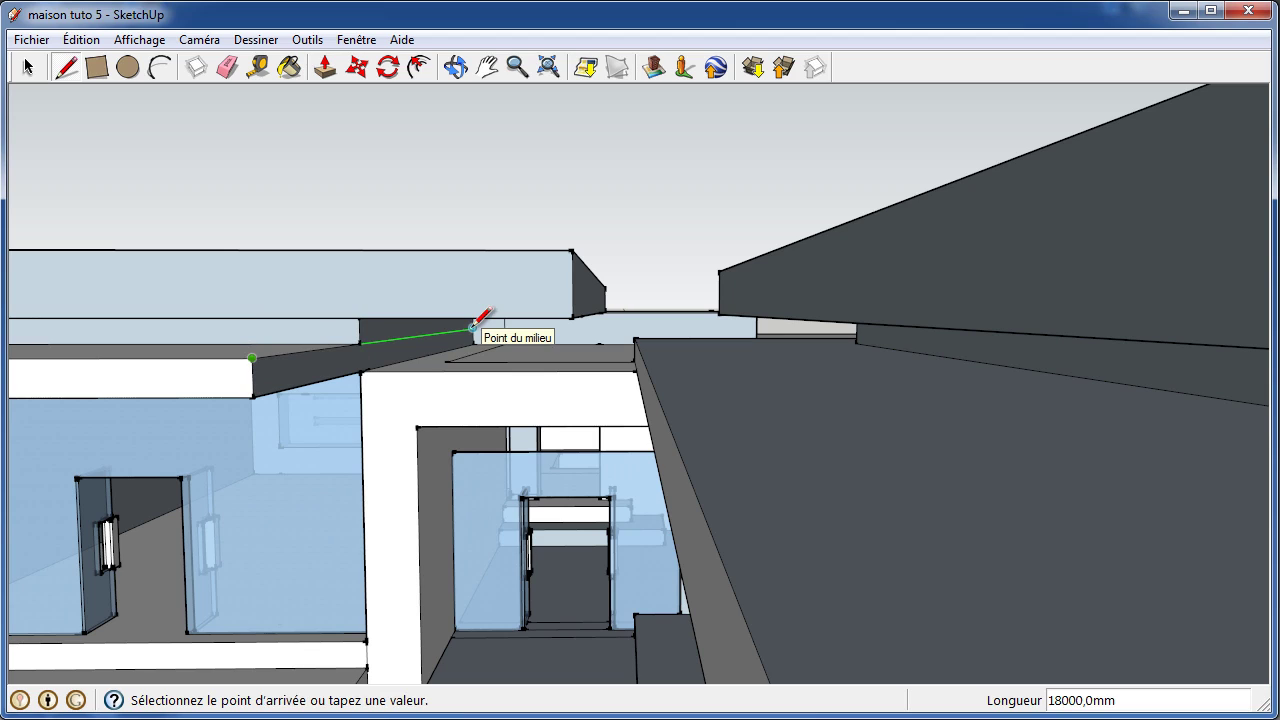
pyautogui.click(473, 328)
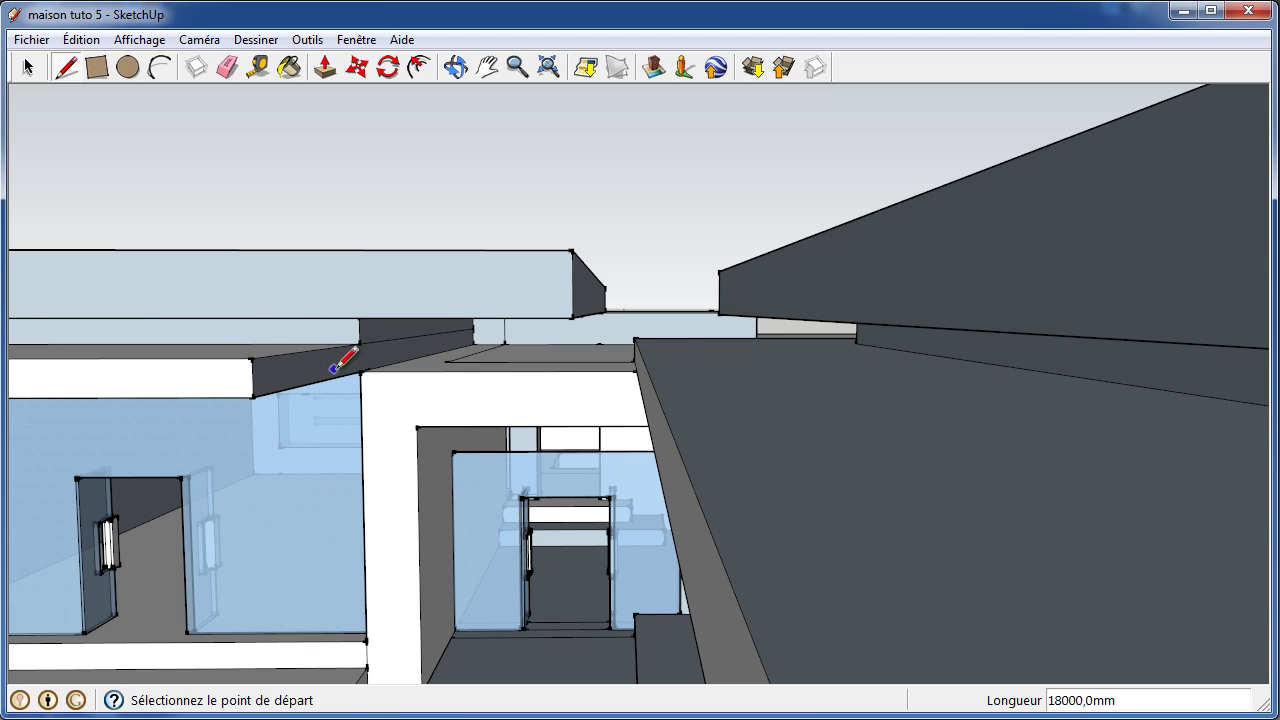
# - Pull the newly split band face out 3000 mm to lengthen the white slab
pyautogui.click(327, 67)
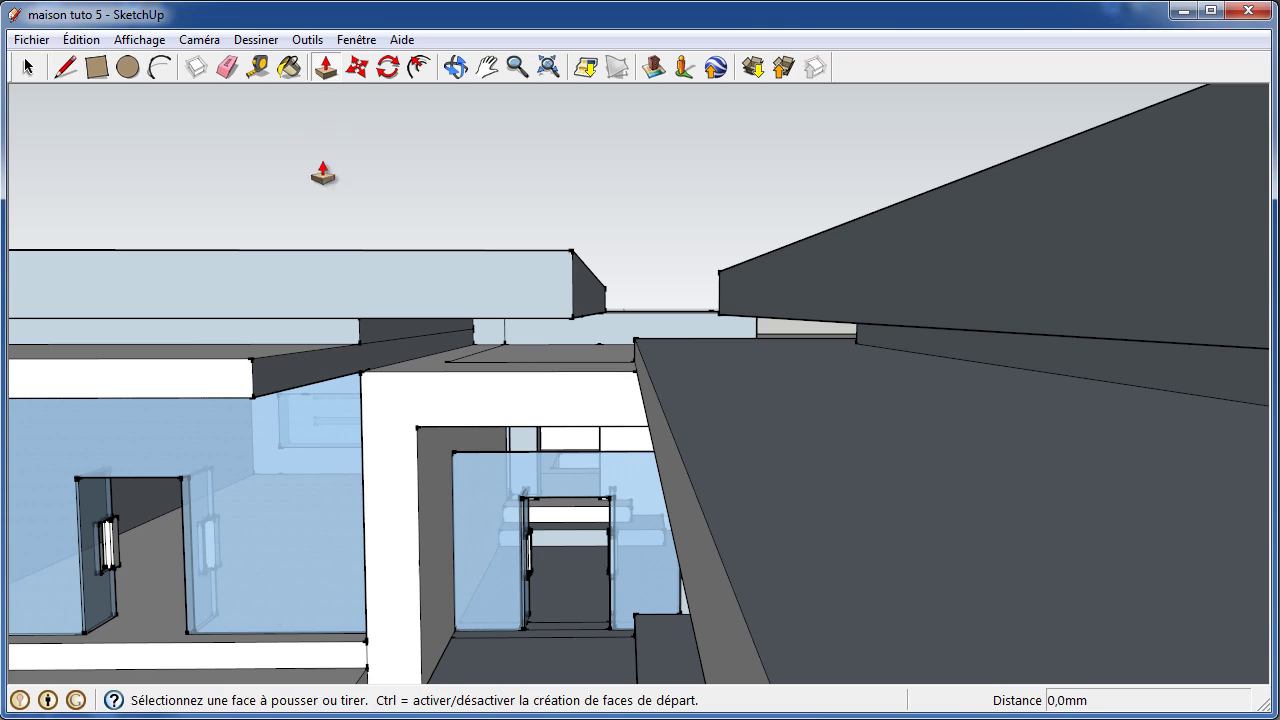
pyautogui.click(270, 385)
pyautogui.click(385, 378)
pyautogui.write('3000')
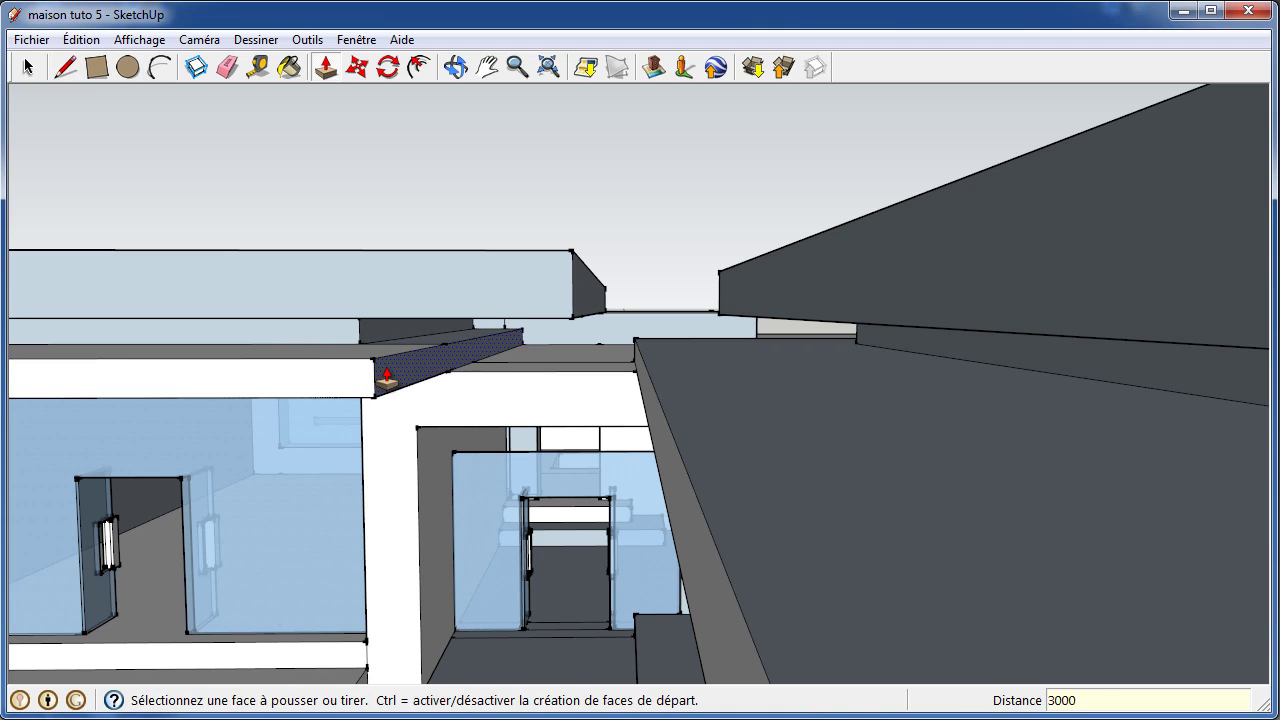
pyautogui.doubleClick(386, 378)
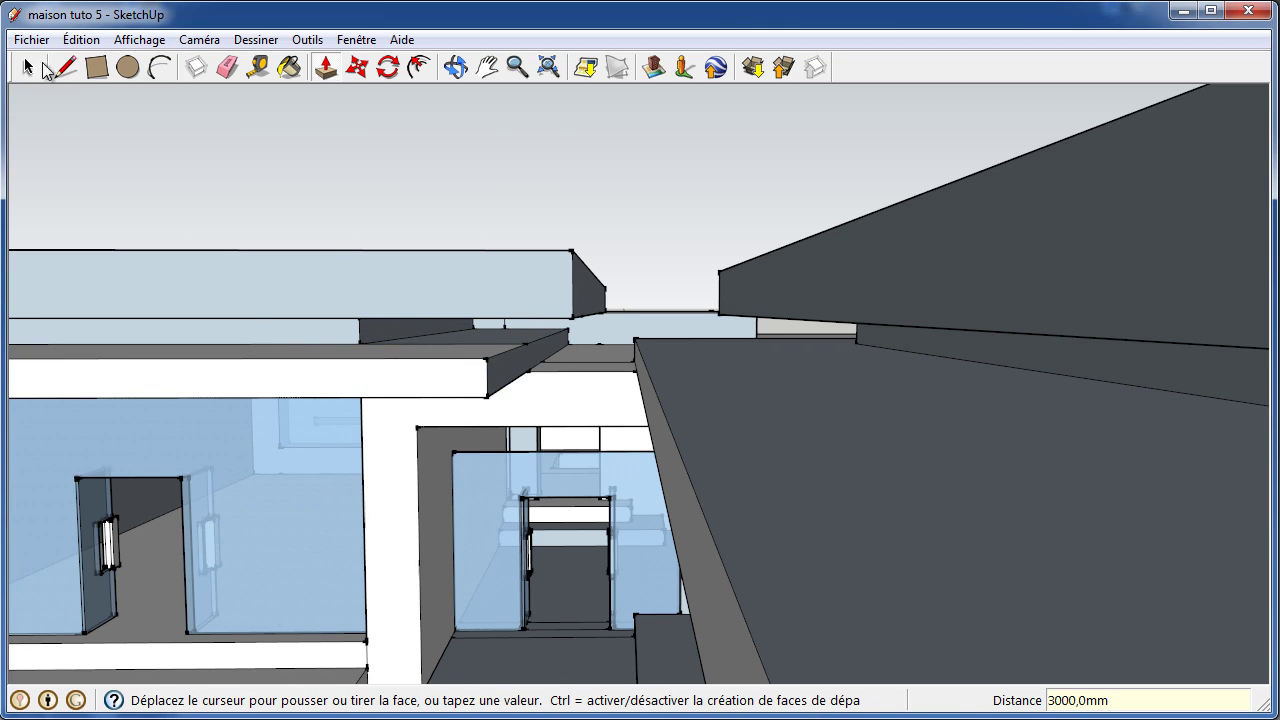
pyautogui.click(227, 67)
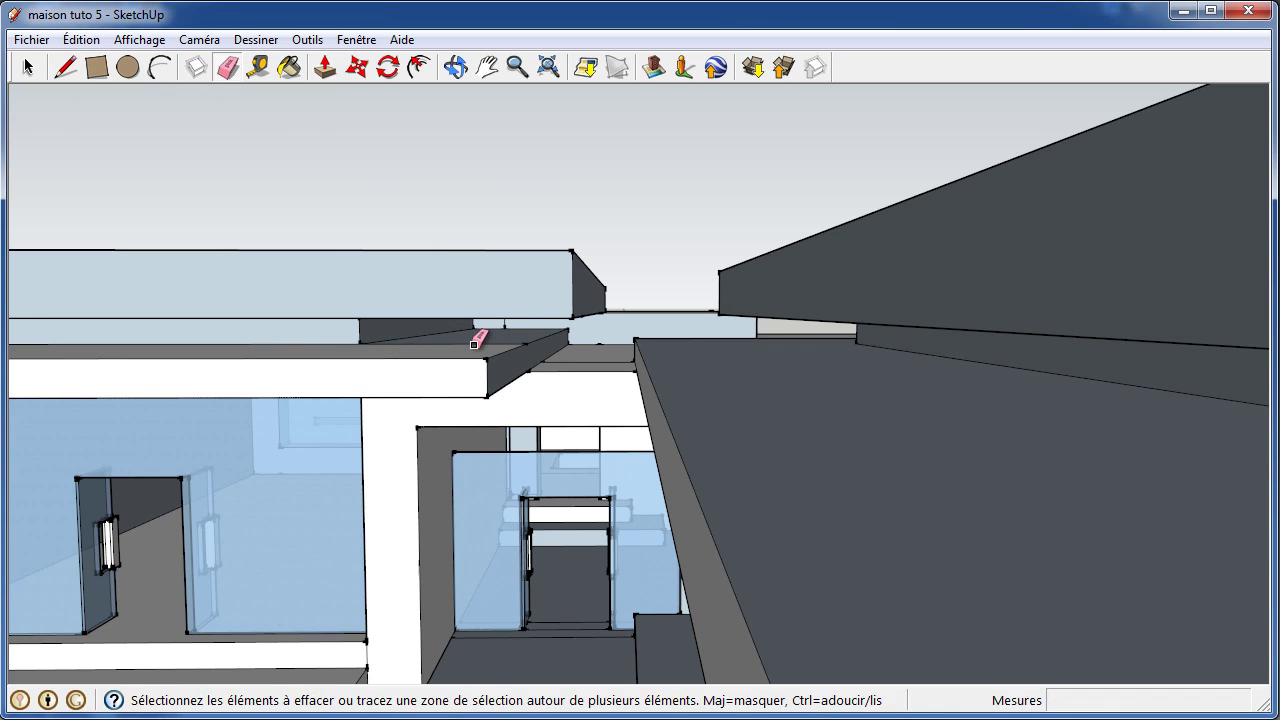
pyautogui.scroll(-5, 385, 280)
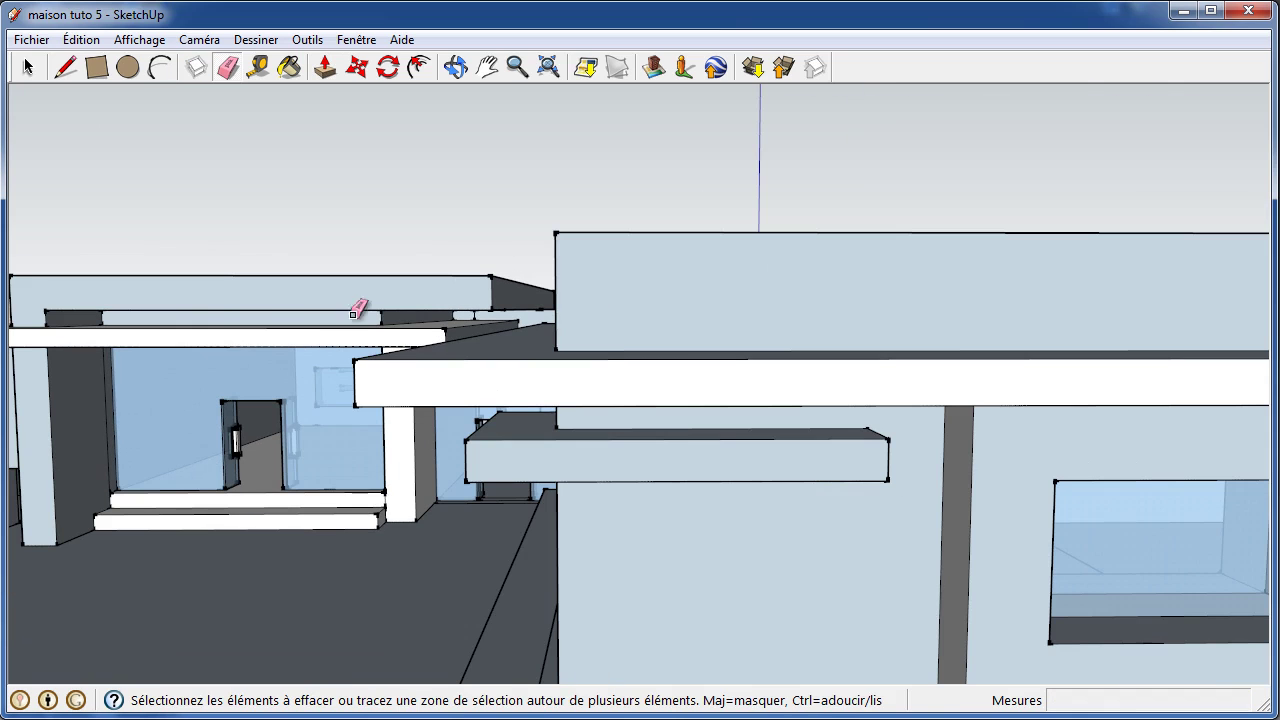
pyautogui.click(455, 67)
pyautogui.moveTo(299, 429); pyautogui.dragTo(323, 374)
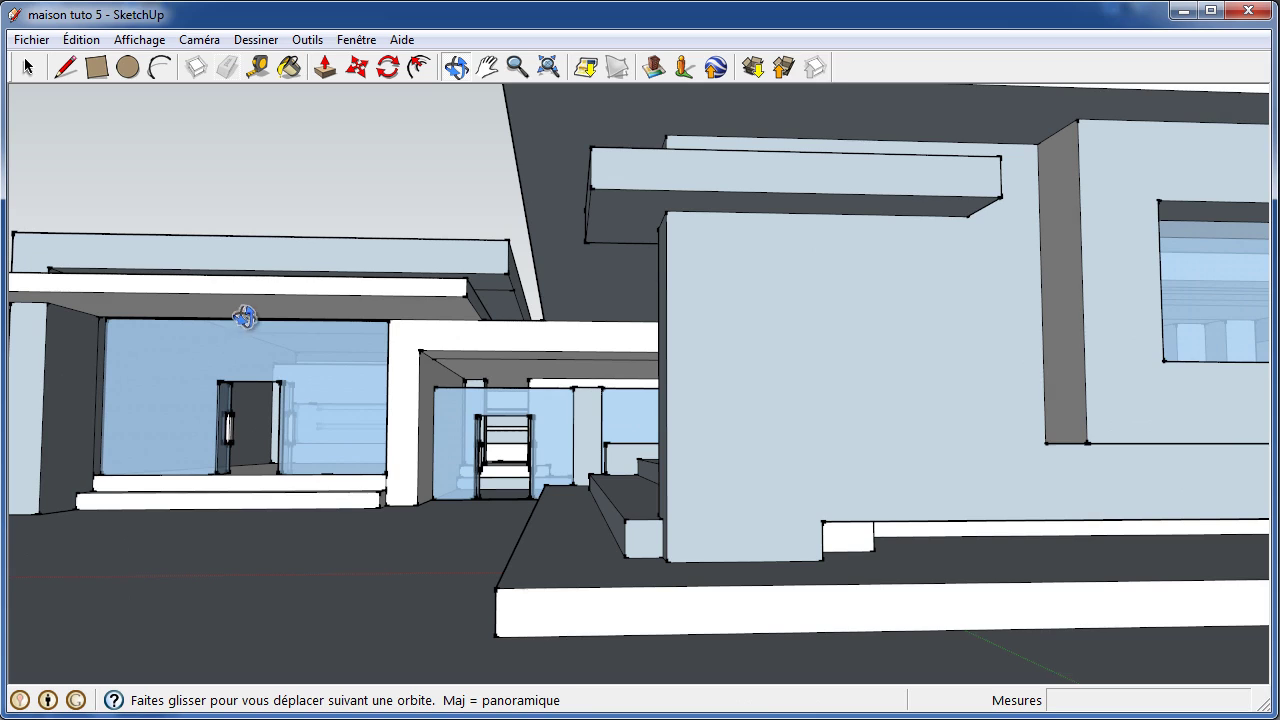
pyautogui.scroll(3, 230, 330)
pyautogui.scroll(2, 320, 355)
pyautogui.scroll(2, 385, 335)
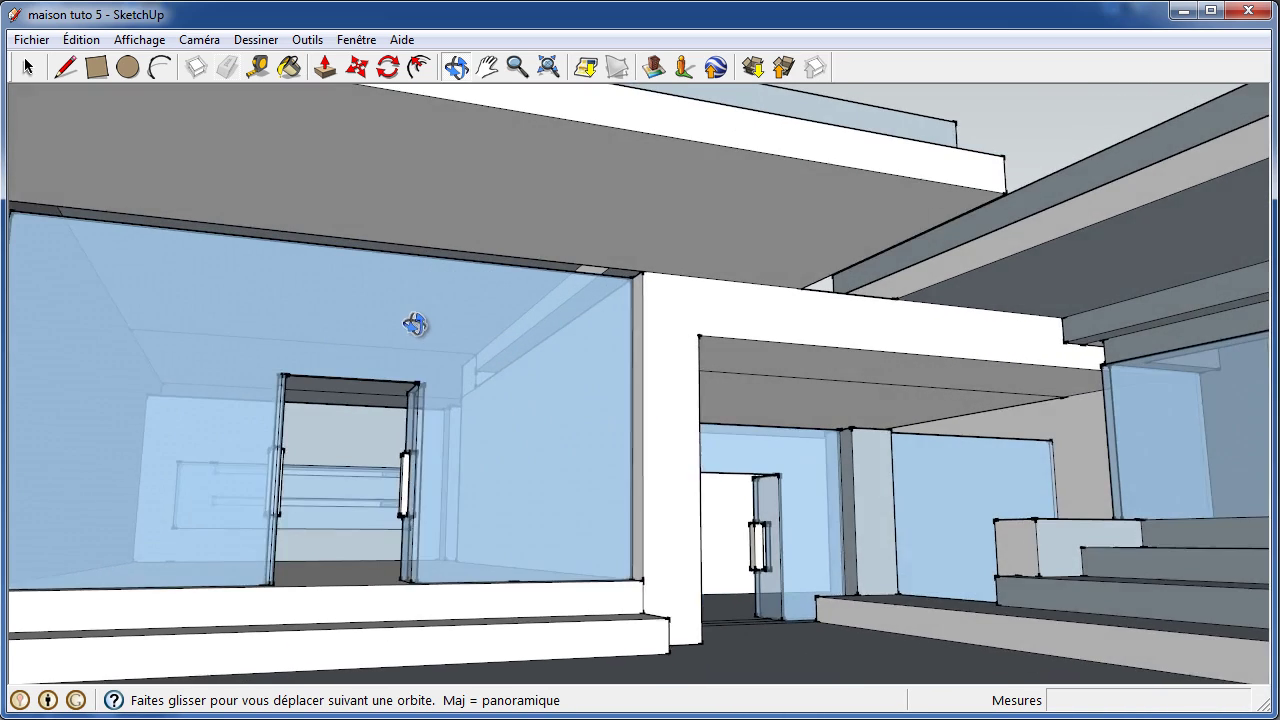
pyautogui.moveTo(415, 323); pyautogui.dragTo(457, 322)
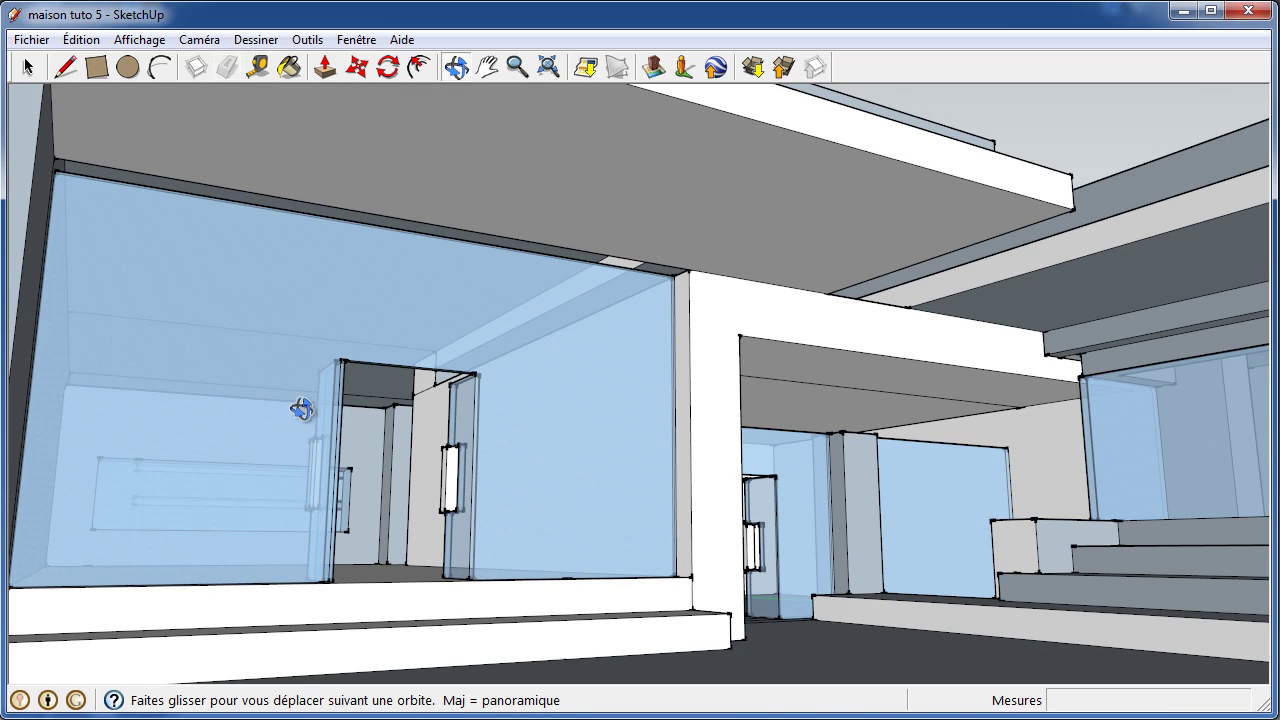
pyautogui.scroll(3, 383, 430)
pyautogui.scroll(2, 386, 409)
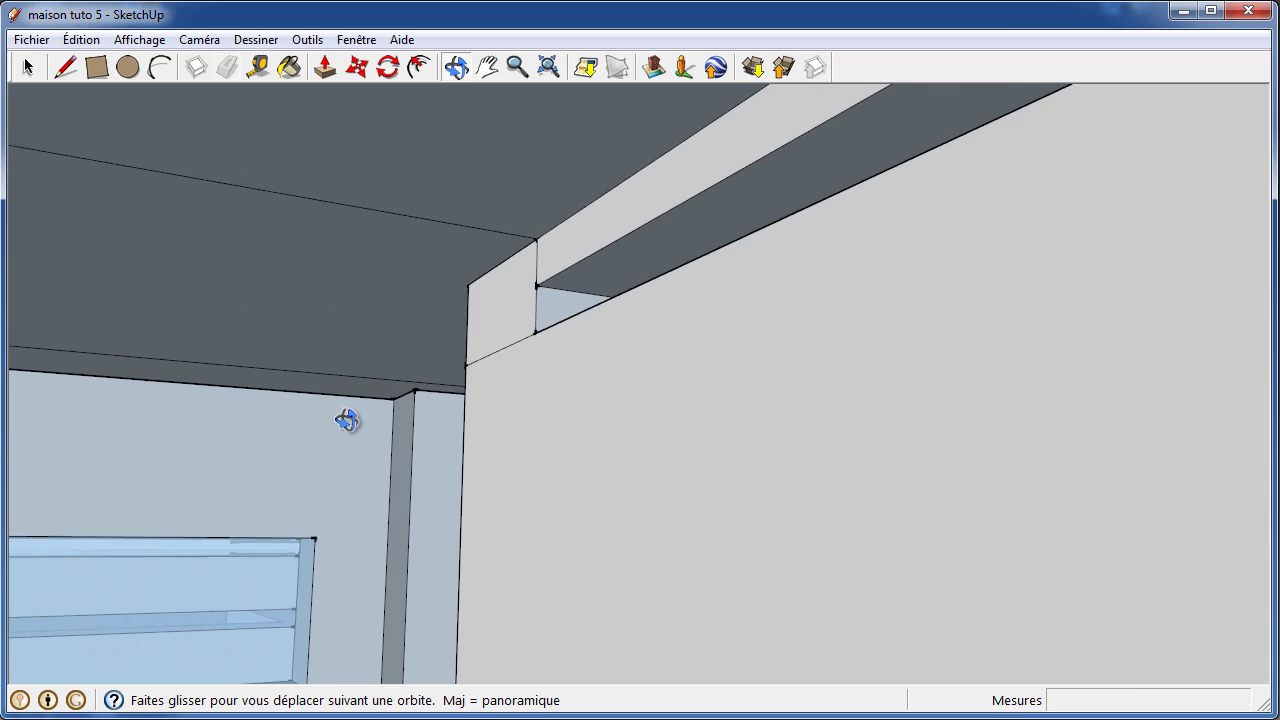
pyautogui.scroll(1, 360, 435)
pyautogui.moveTo(371, 453); pyautogui.dragTo(366, 467)
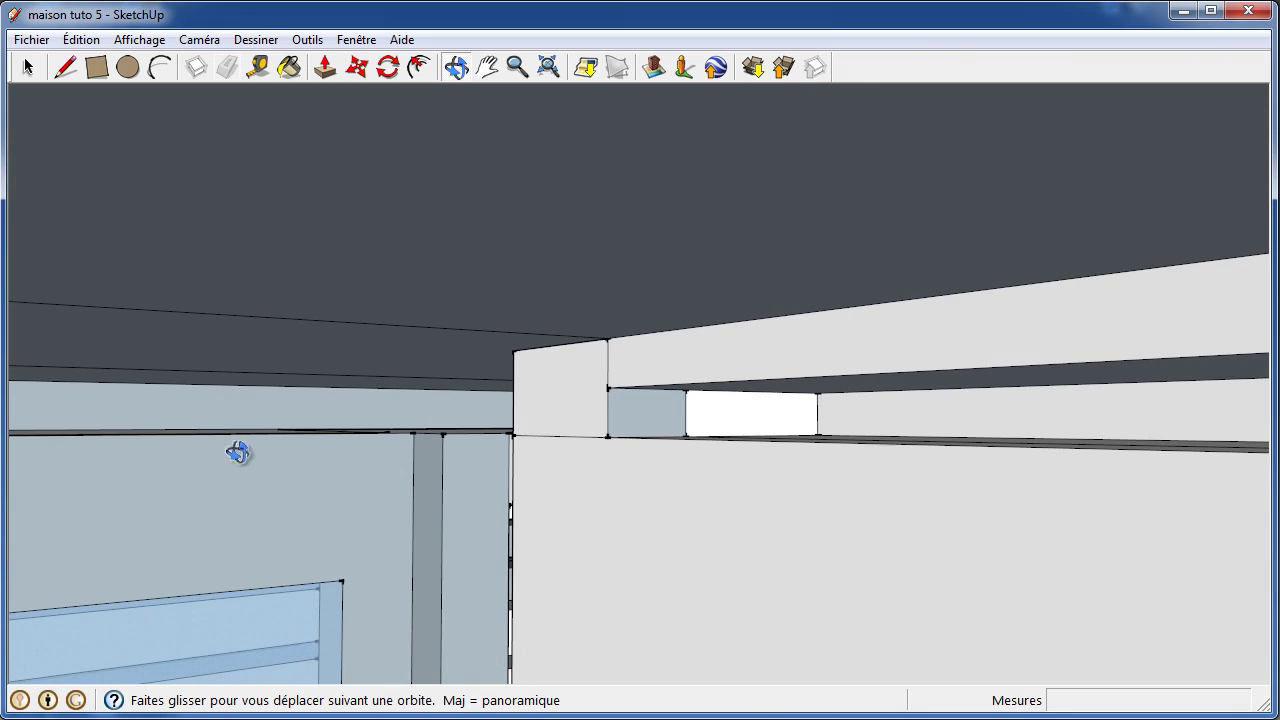
pyautogui.scroll(-1, 323, 451)
pyautogui.scroll(3, 300, 434)
pyautogui.scroll(-1, 300, 433)
pyautogui.scroll(-2, 300, 433)
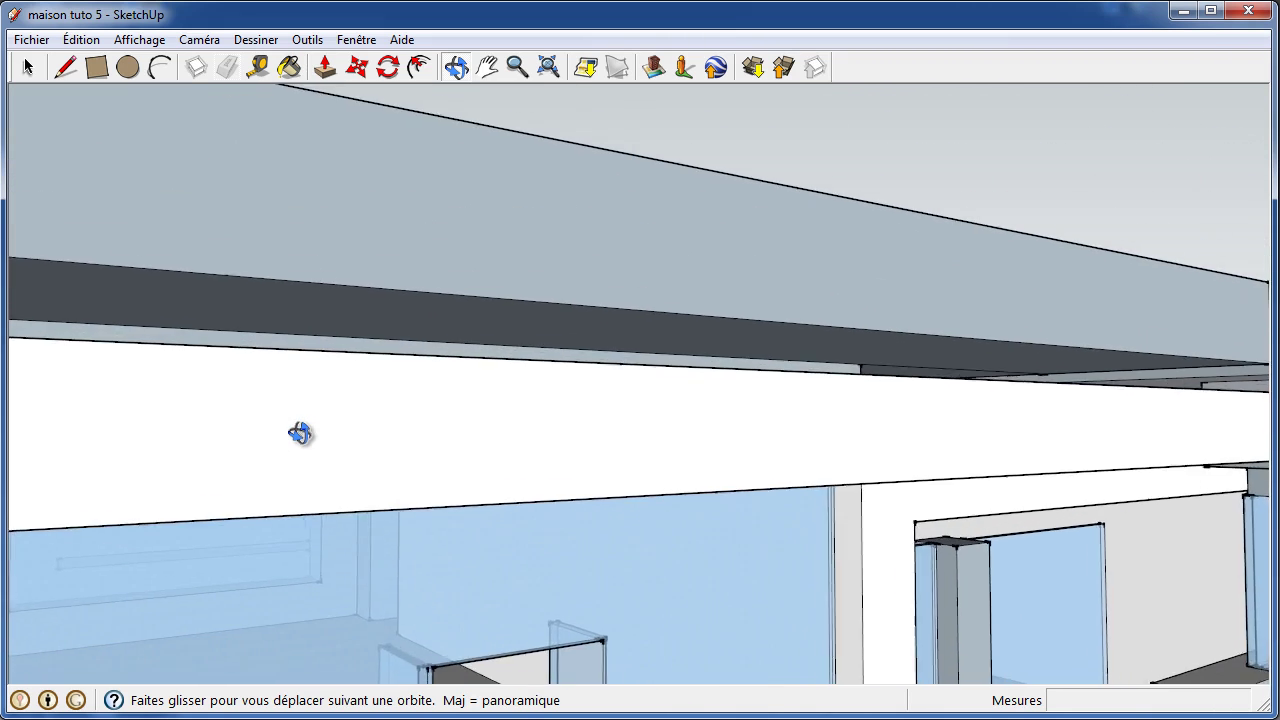
pyautogui.scroll(-2, 297, 432)
pyautogui.scroll(-2, 297, 434)
pyautogui.scroll(-1, 315, 457)
pyautogui.scroll(-1, 315, 457)
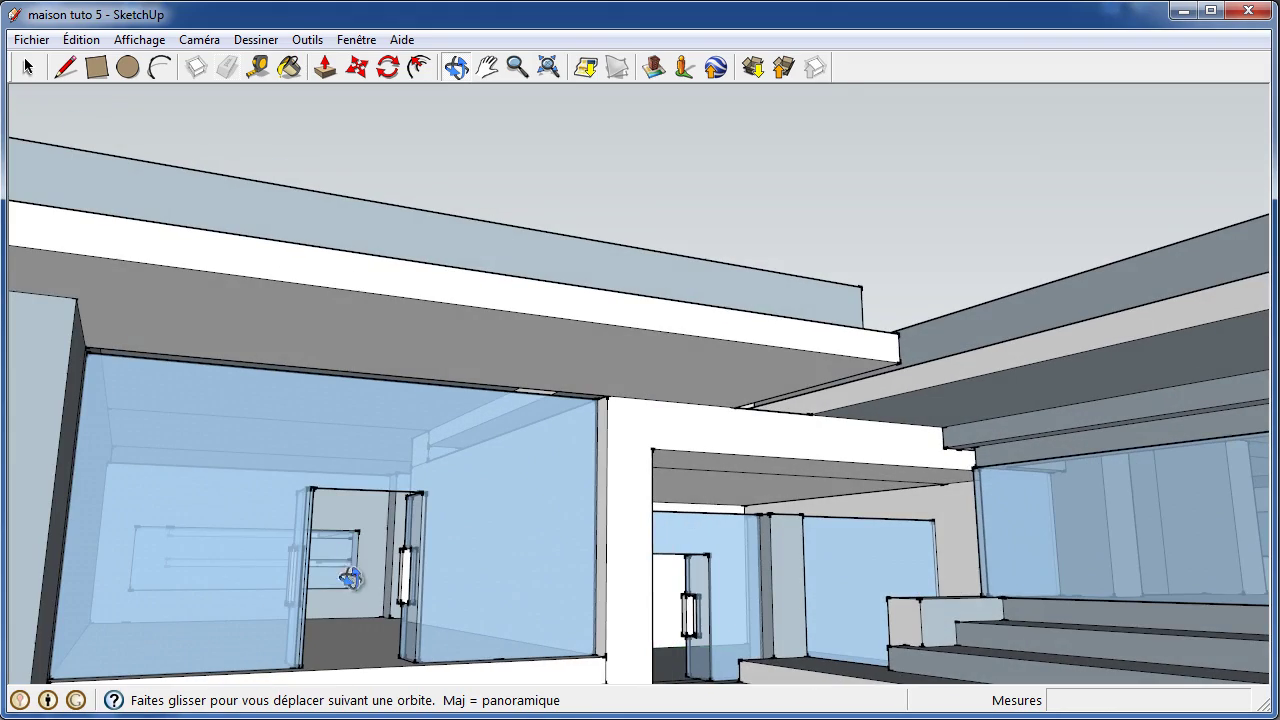
pyautogui.moveTo(357, 554)
pyautogui.mouseDown()
pyautogui.moveTo(391, 523)
pyautogui.moveTo(413, 530)
pyautogui.moveTo(416, 554)
pyautogui.moveTo(528, 580)
pyautogui.moveTo(537, 594)
pyautogui.moveTo(353, 554)
pyautogui.moveTo(423, 434)
pyautogui.moveTo(401, 551)
pyautogui.moveTo(254, 543)
pyautogui.moveTo(371, 571)
pyautogui.moveTo(714, 583)
pyautogui.moveTo(580, 583)
pyautogui.moveTo(580, 525)
pyautogui.mouseUp()
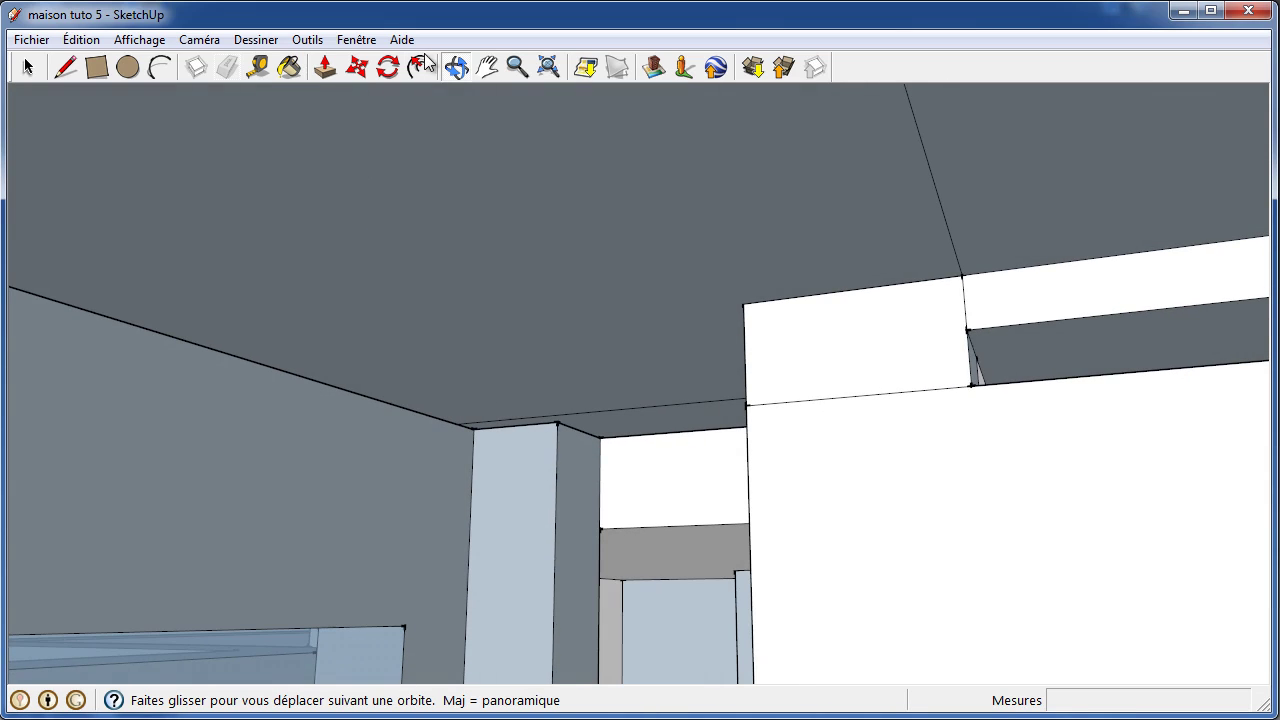
pyautogui.click(487, 66)
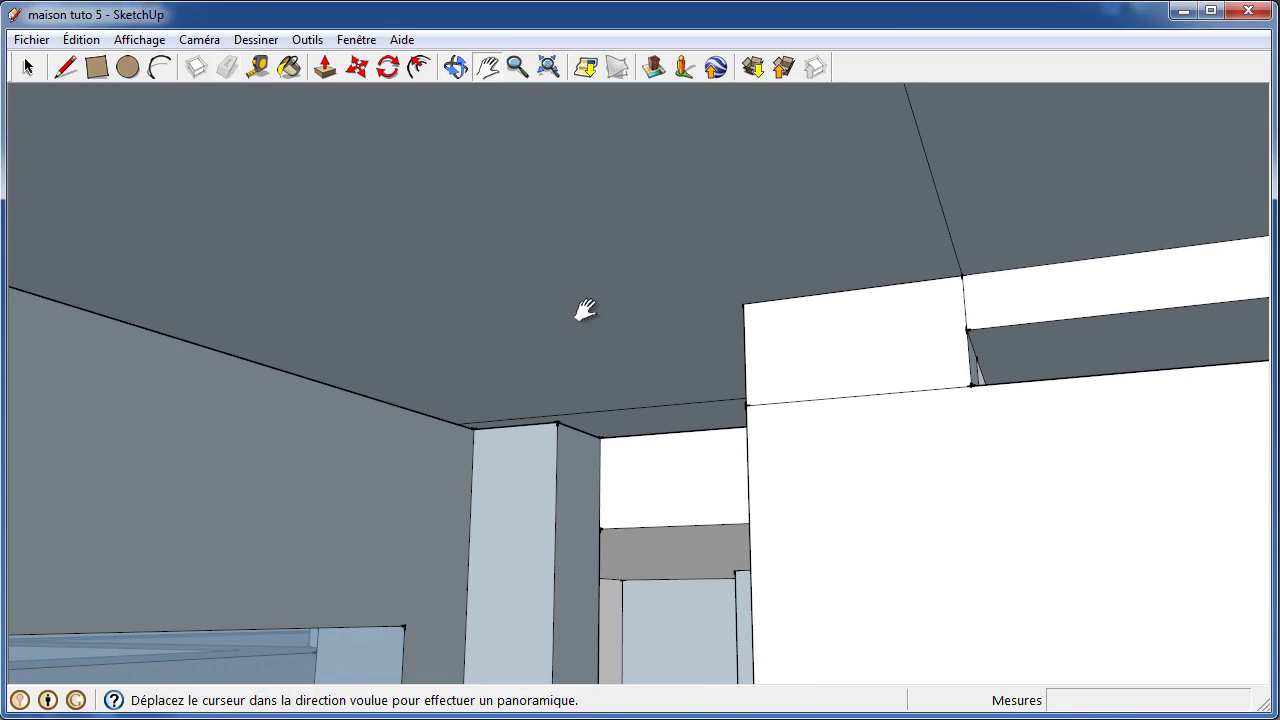
pyautogui.moveTo(625, 392)
pyautogui.mouseDown()
pyautogui.moveTo(687, 415)
pyautogui.moveTo(126, 449)
pyautogui.moveTo(8, 473)
pyautogui.mouseUp()
pyautogui.moveTo(743, 483)
pyautogui.mouseDown()
pyautogui.moveTo(429, 497)
pyautogui.moveTo(518, 456)
pyautogui.mouseUp()
pyautogui.click(453, 63)
pyautogui.moveTo(437, 426)
pyautogui.mouseDown()
pyautogui.moveTo(894, 497)
pyautogui.moveTo(817, 483)
pyautogui.mouseUp()
pyautogui.click(488, 67)
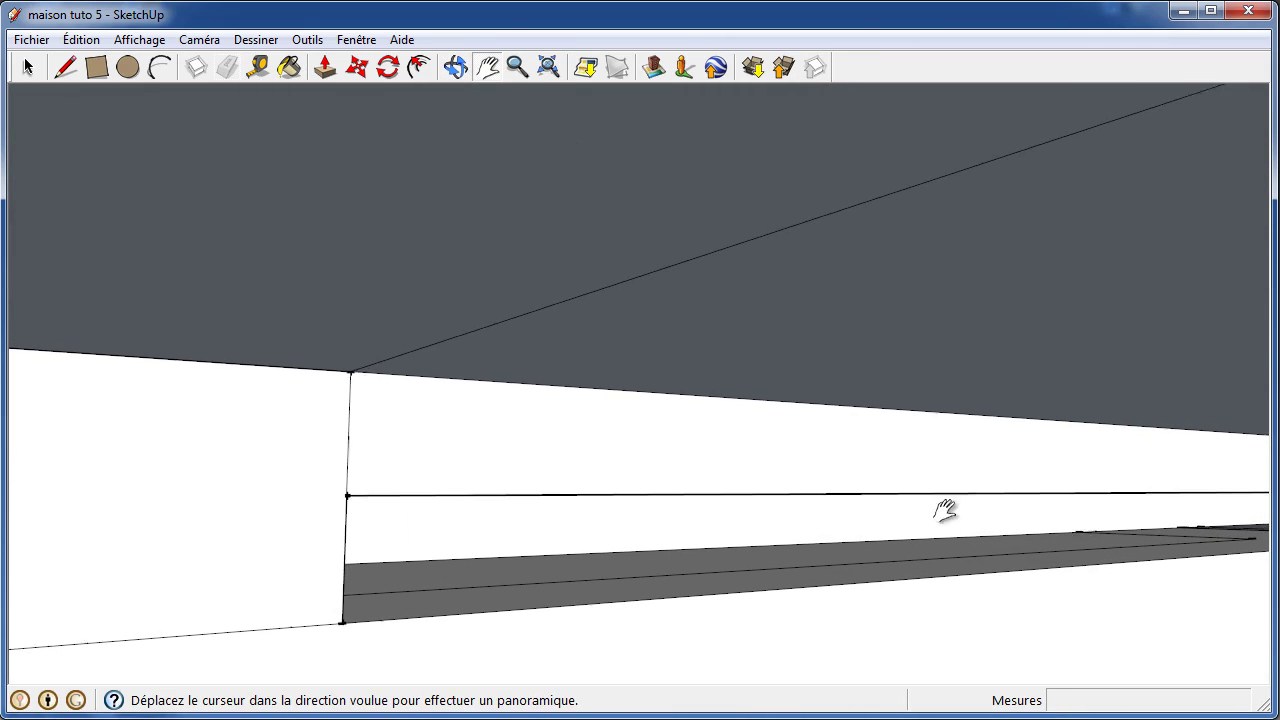
pyautogui.moveTo(943, 509)
pyautogui.mouseDown()
pyautogui.moveTo(474, 485)
pyautogui.moveTo(356, 505)
pyautogui.mouseUp()
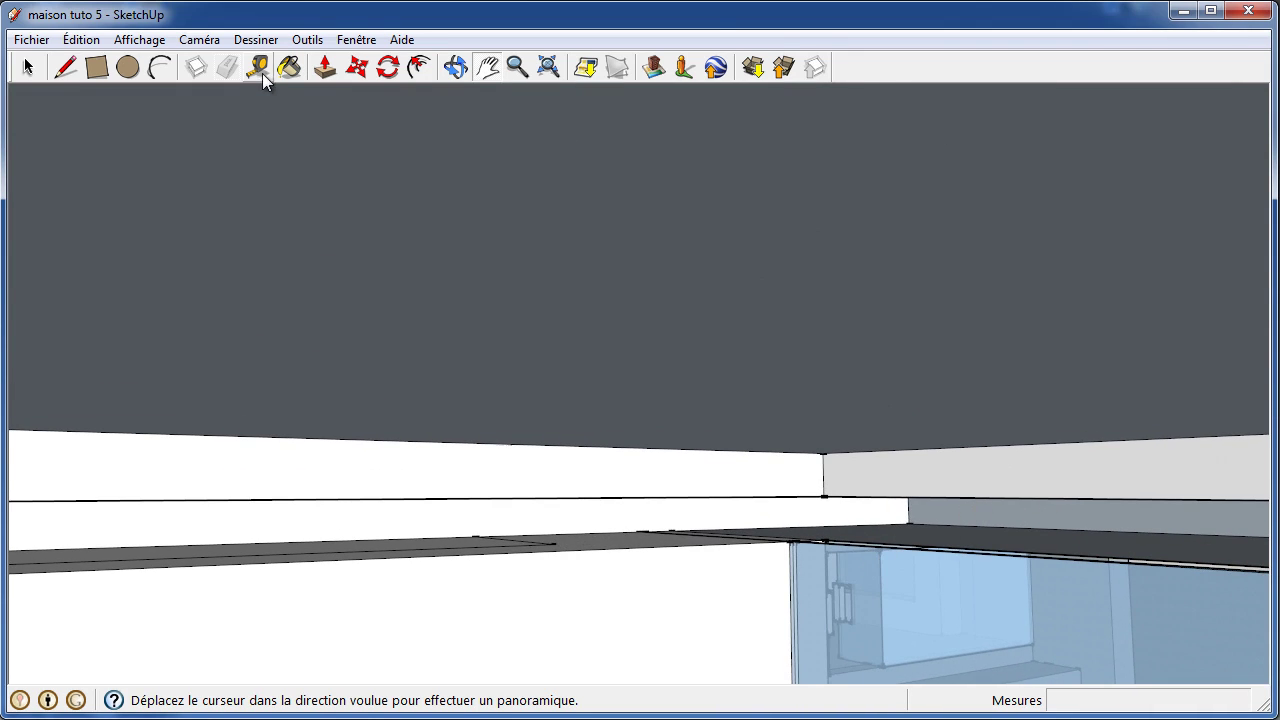
pyautogui.click(456, 67)
pyautogui.moveTo(669, 491)
pyautogui.mouseDown()
pyautogui.moveTo(357, 423)
pyautogui.moveTo(188, 431)
pyautogui.moveTo(320, 400)
pyautogui.moveTo(397, 414)
pyautogui.moveTo(397, 466)
pyautogui.moveTo(233, 468)
pyautogui.mouseUp()
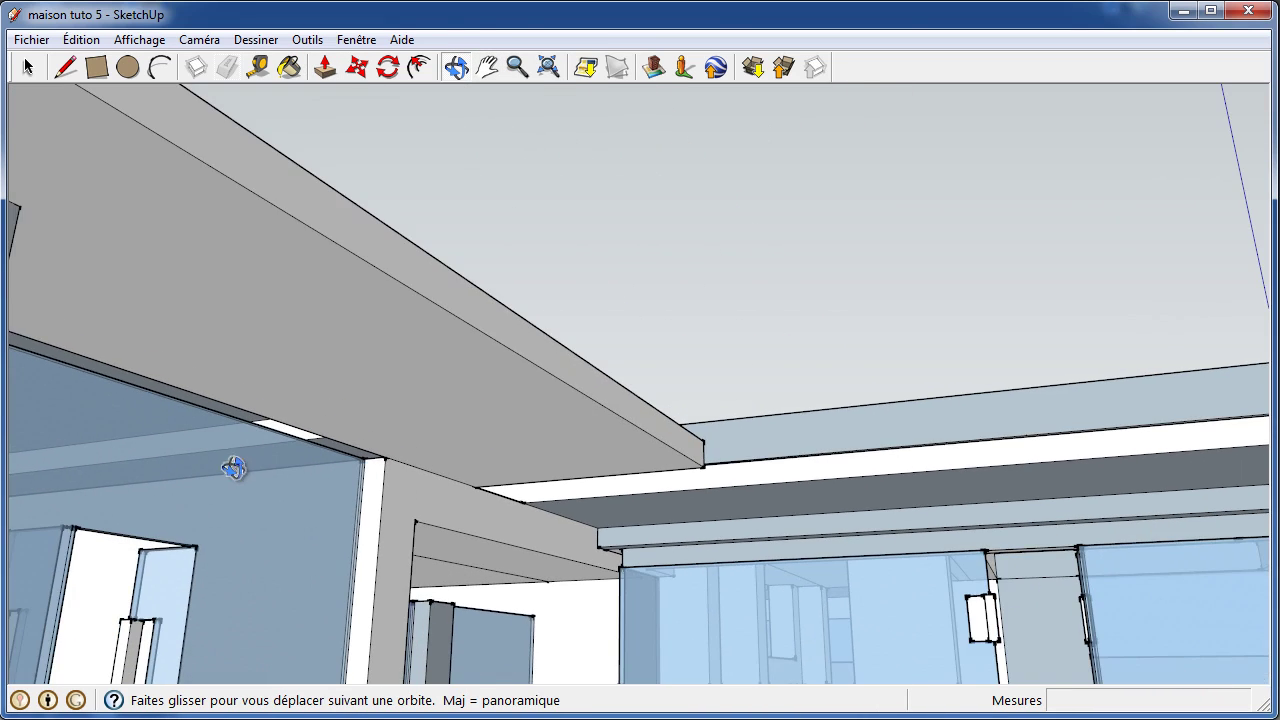
# - Draw a 450 mm line from the entrance window's top corner
pyautogui.click(66, 67)
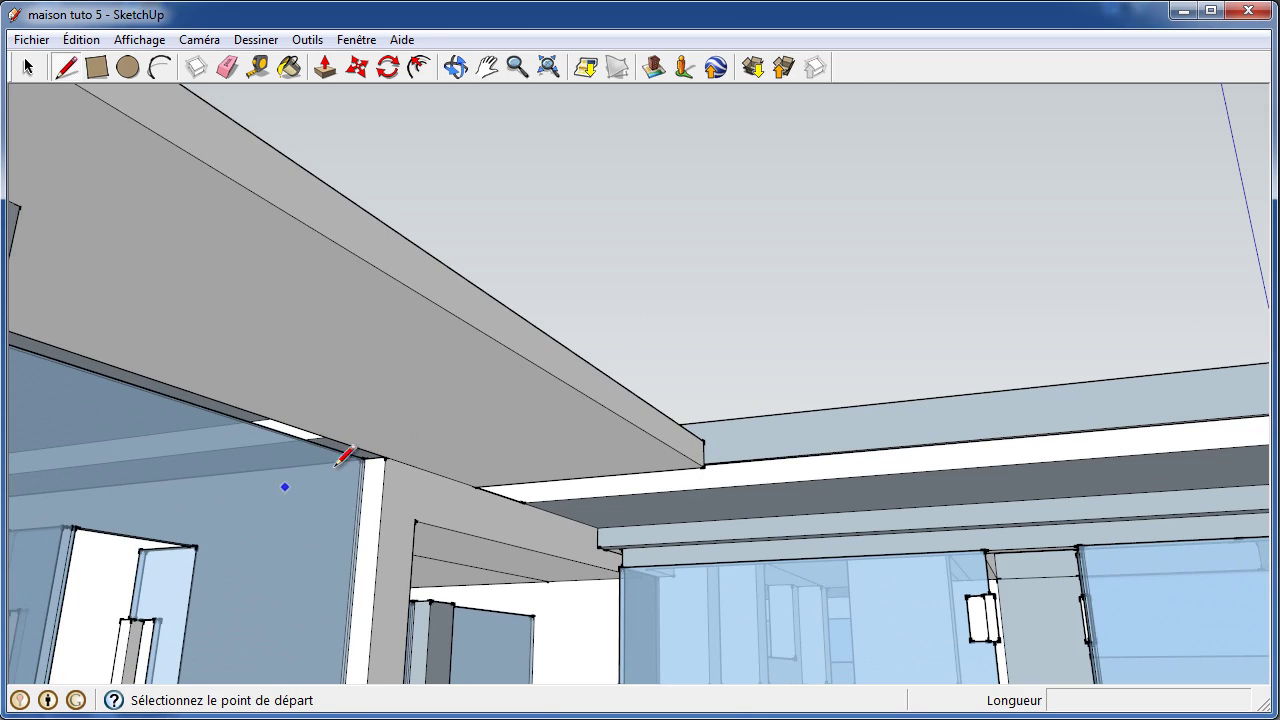
pyautogui.moveTo(408, 388); pyautogui.dragTo(490, 170, button='middle')
pyautogui.click(456, 66)
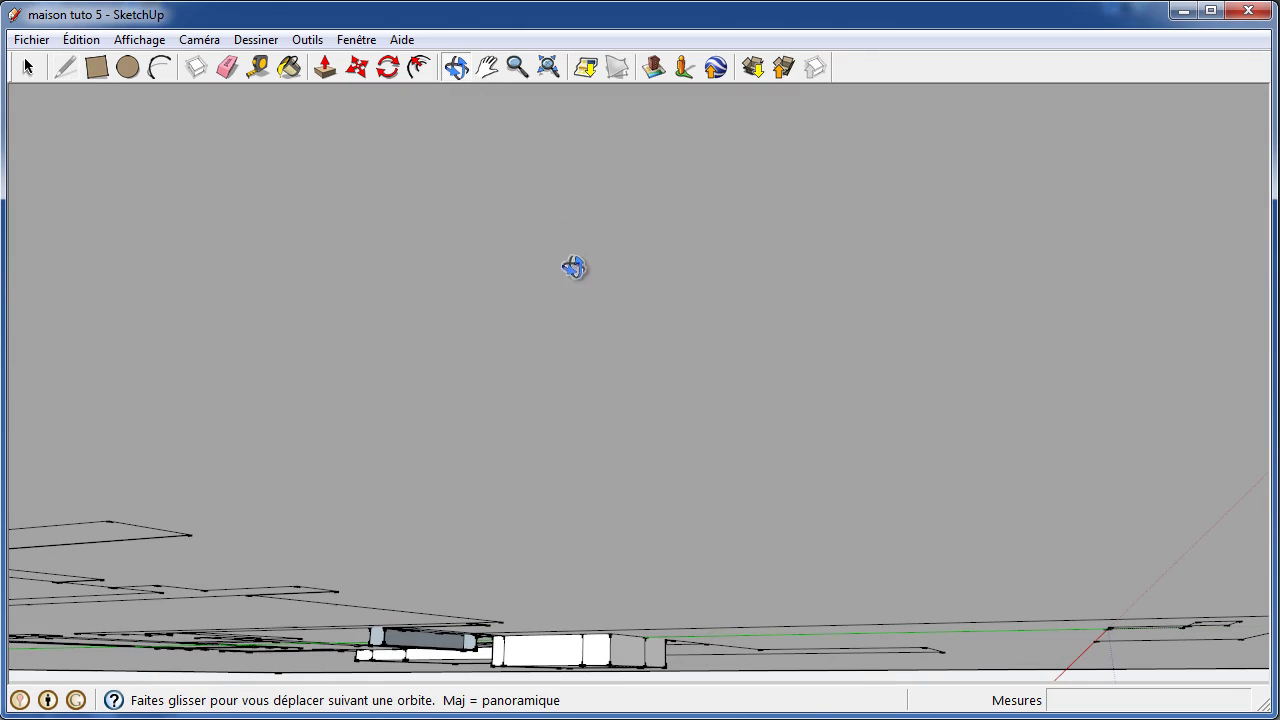
pyautogui.moveTo(571, 269)
pyautogui.mouseDown()
pyautogui.moveTo(397, 480)
pyautogui.moveTo(620, 188)
pyautogui.moveTo(617, 174)
pyautogui.moveTo(626, 234)
pyautogui.moveTo(609, 129)
pyautogui.moveTo(619, 319)
pyautogui.moveTo(649, 166)
pyautogui.moveTo(617, 77)
pyautogui.moveTo(463, 57)
pyautogui.moveTo(666, 174)
pyautogui.moveTo(629, 80)
pyautogui.moveTo(806, 320)
pyautogui.moveTo(766, 337)
pyautogui.moveTo(735, 256)
pyautogui.mouseUp()
pyautogui.scroll(3, 735, 256)
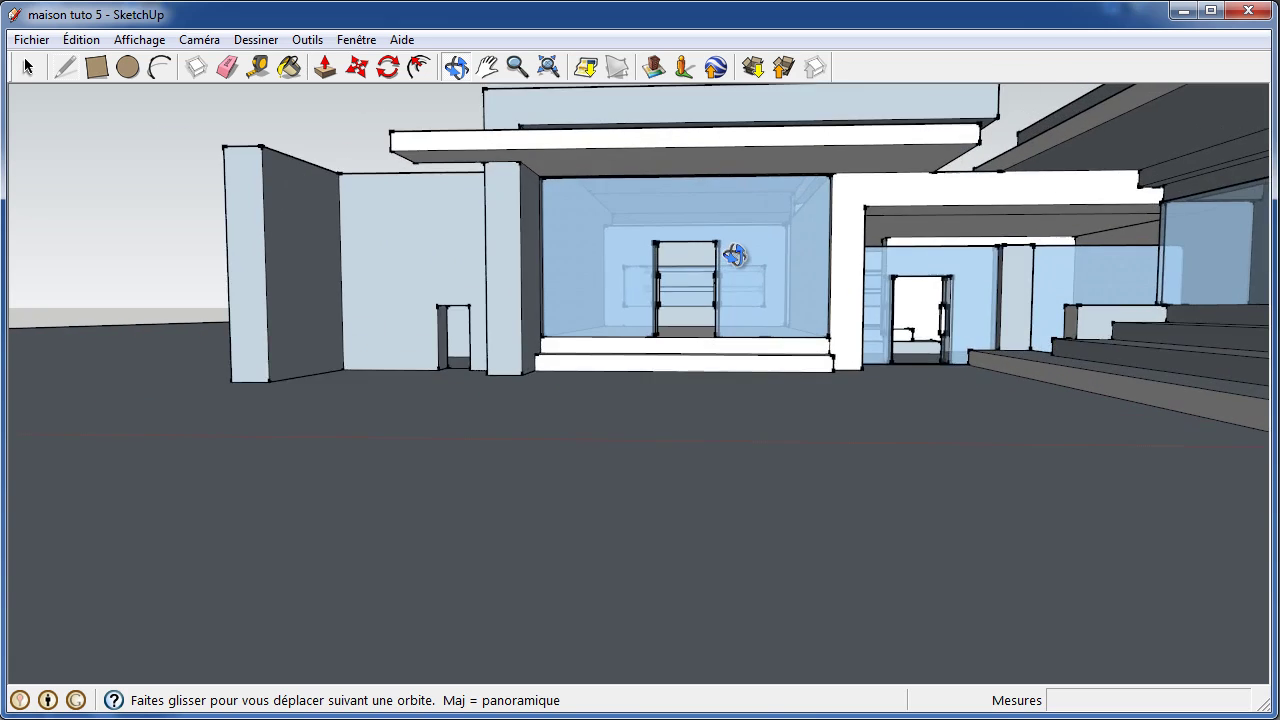
pyautogui.scroll(3, 735, 256)
pyautogui.scroll(2, 437, 165)
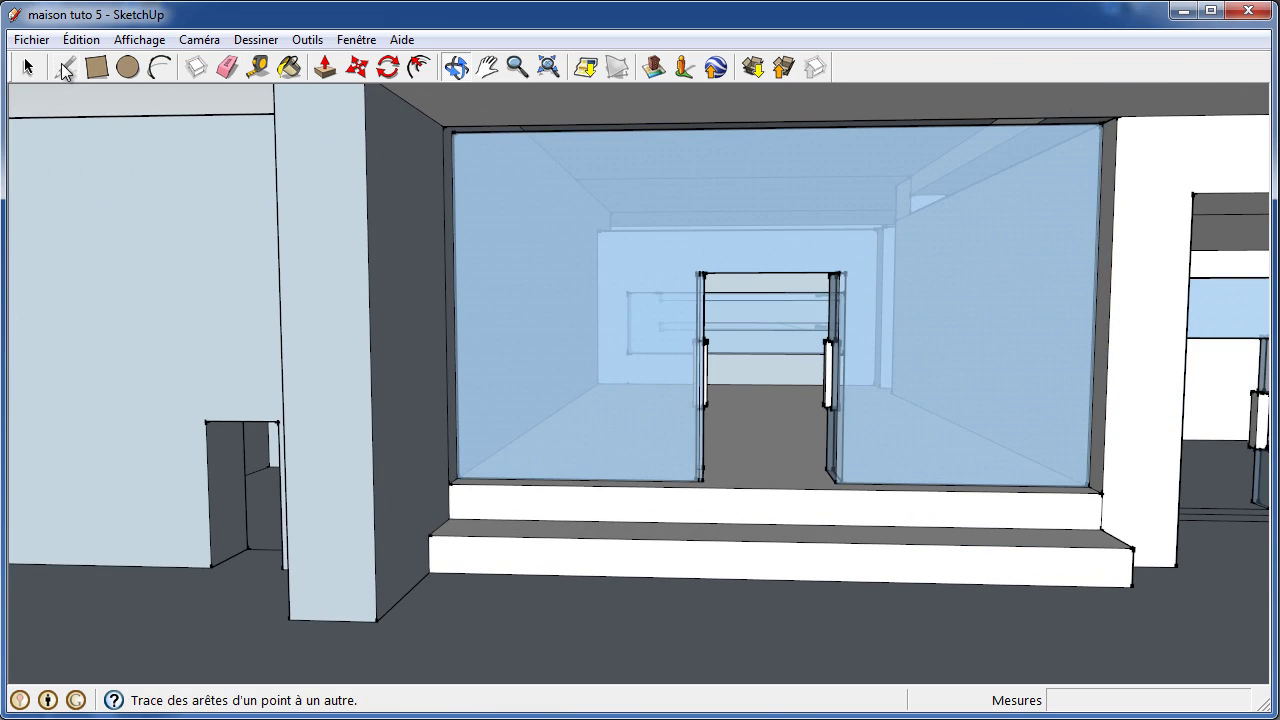
pyautogui.click(65, 67)
pyautogui.click(443, 125)
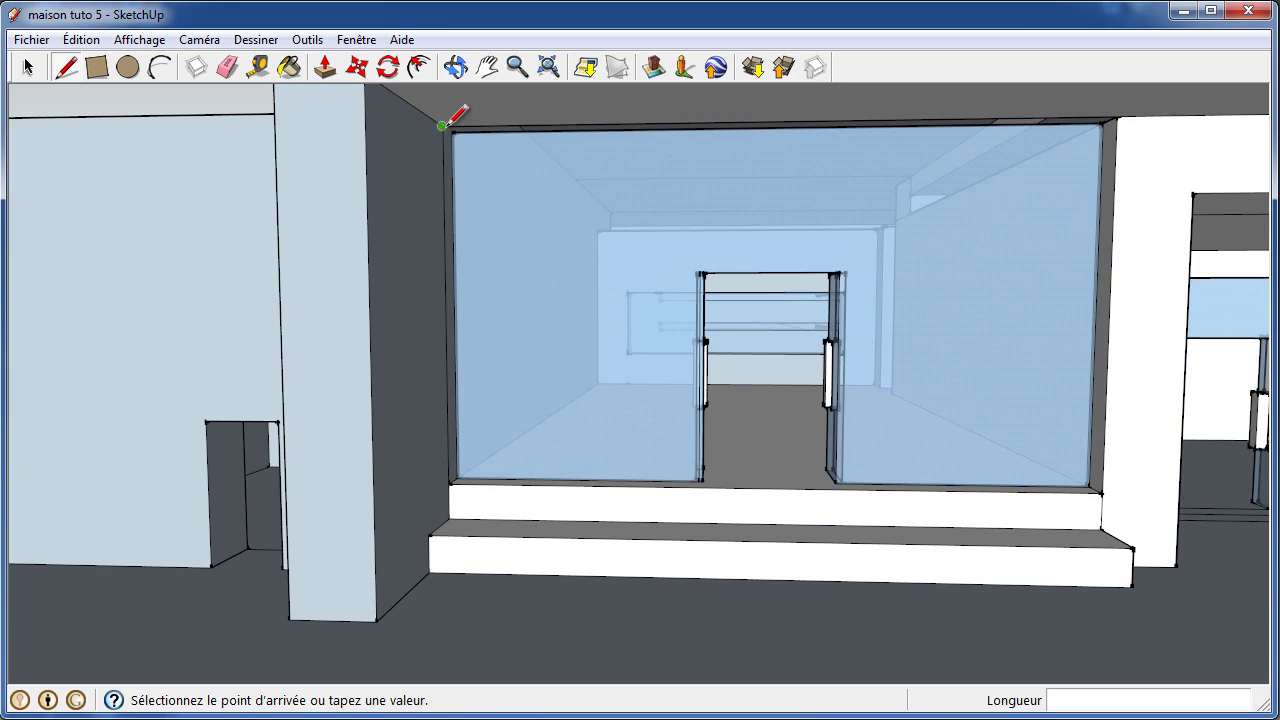
pyautogui.write('450,0mm')
pyautogui.press('Return')
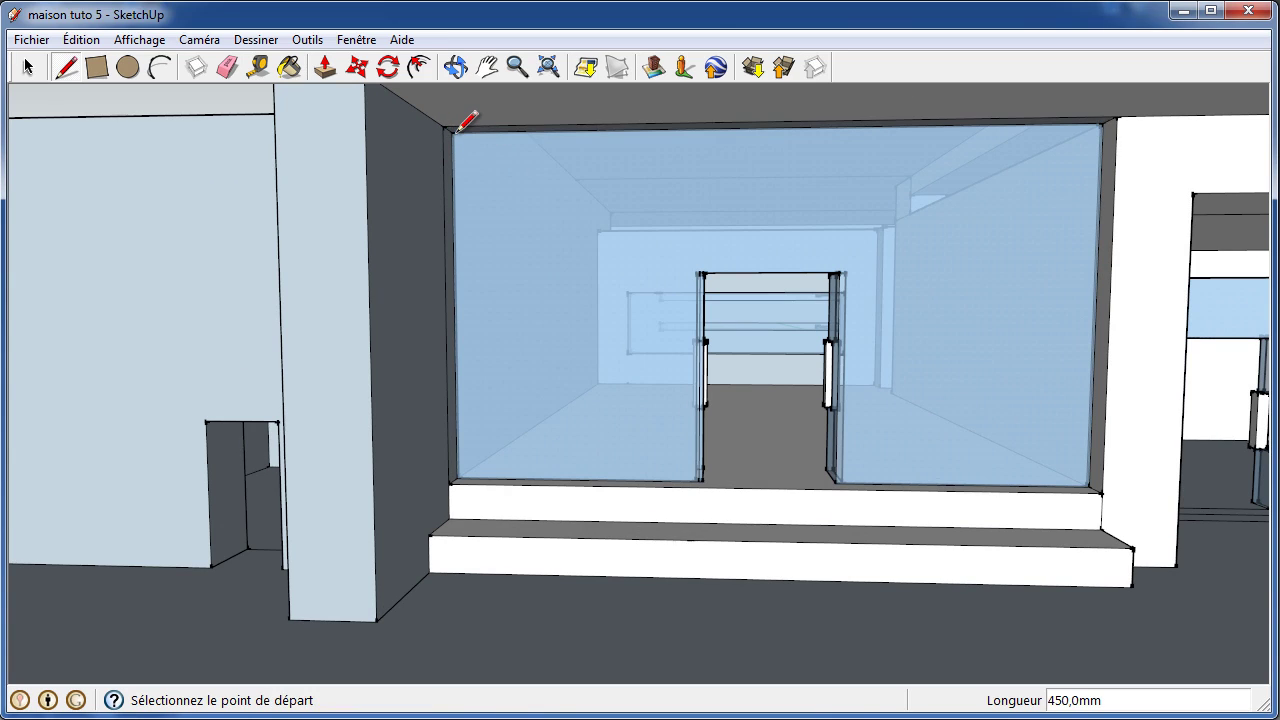
# - Erase the edge along the top of the opening, then view the building from overhead
pyautogui.scroll(1, 866, 132)
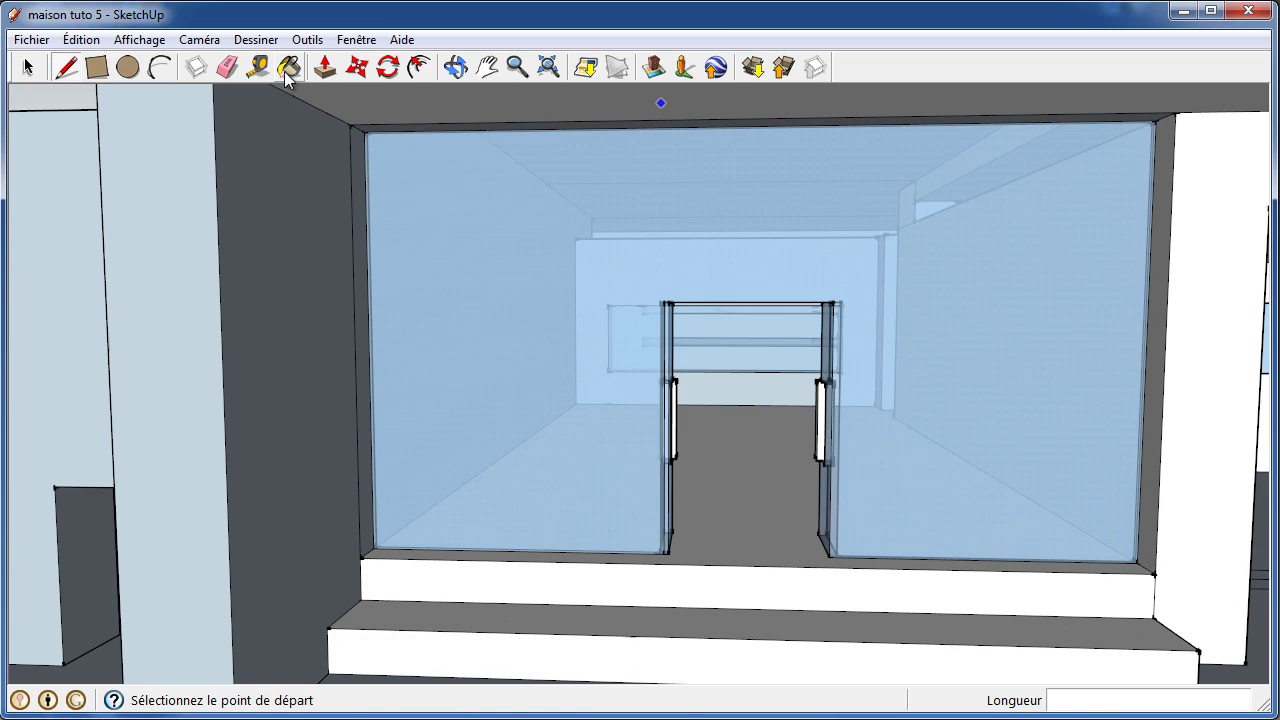
pyautogui.click(227, 67)
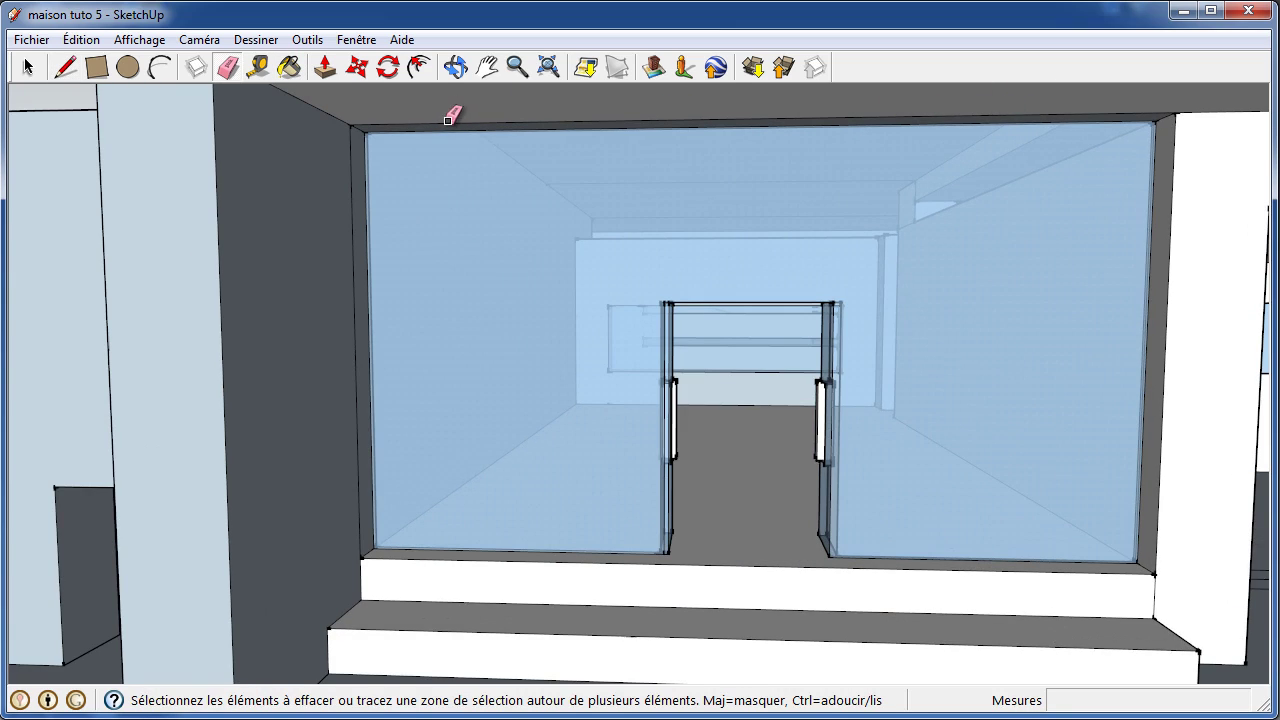
pyautogui.click(453, 122)
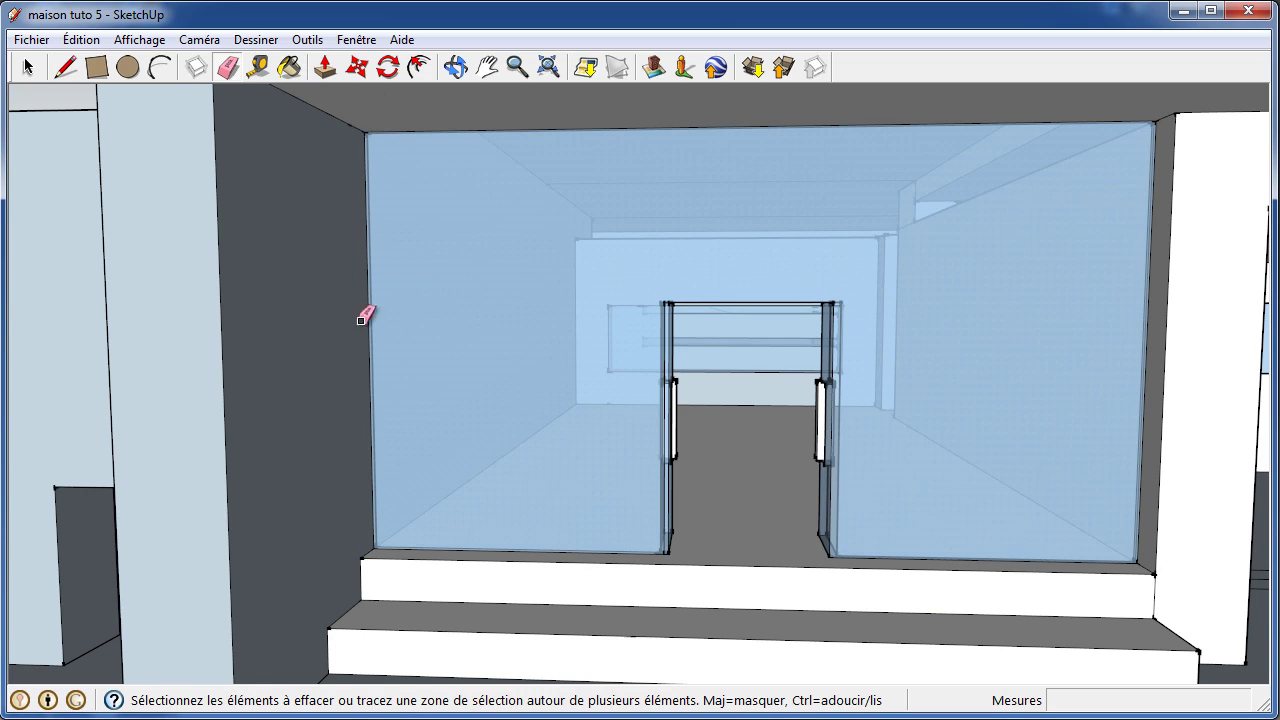
pyautogui.scroll(-2, 1075, 427)
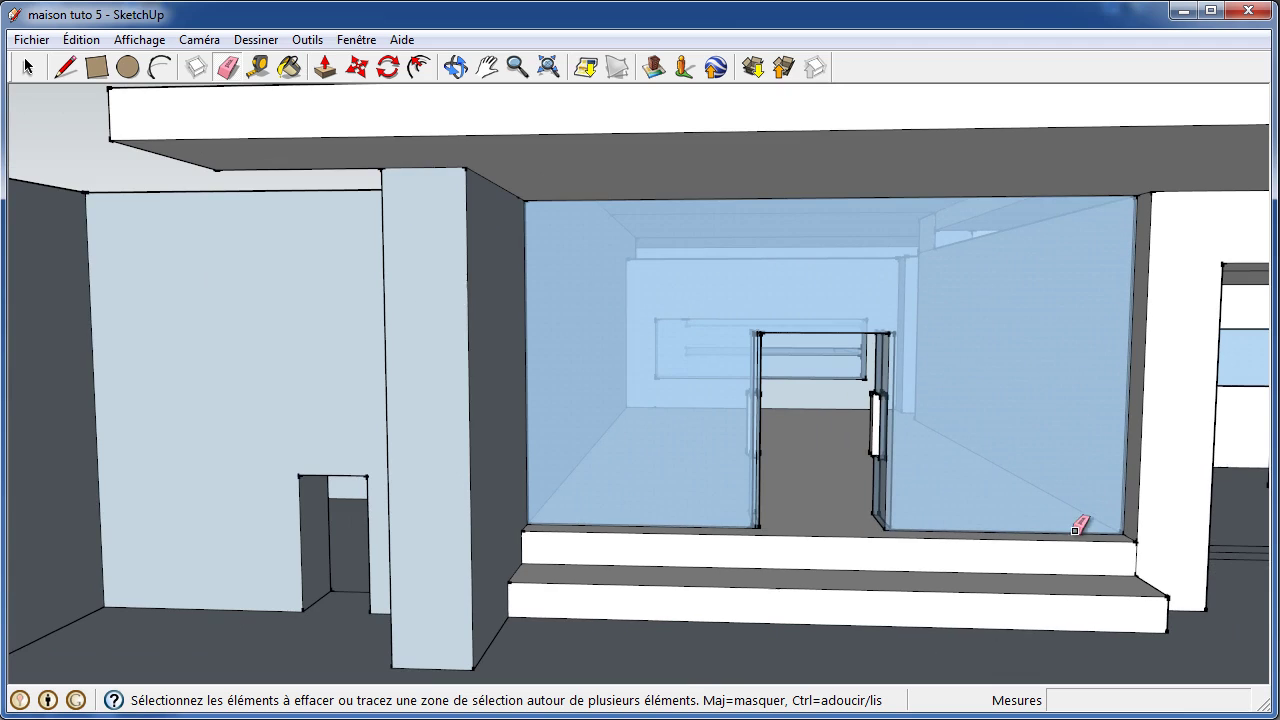
pyautogui.scroll(-1, 651, 314)
pyautogui.scroll(-1, 651, 314)
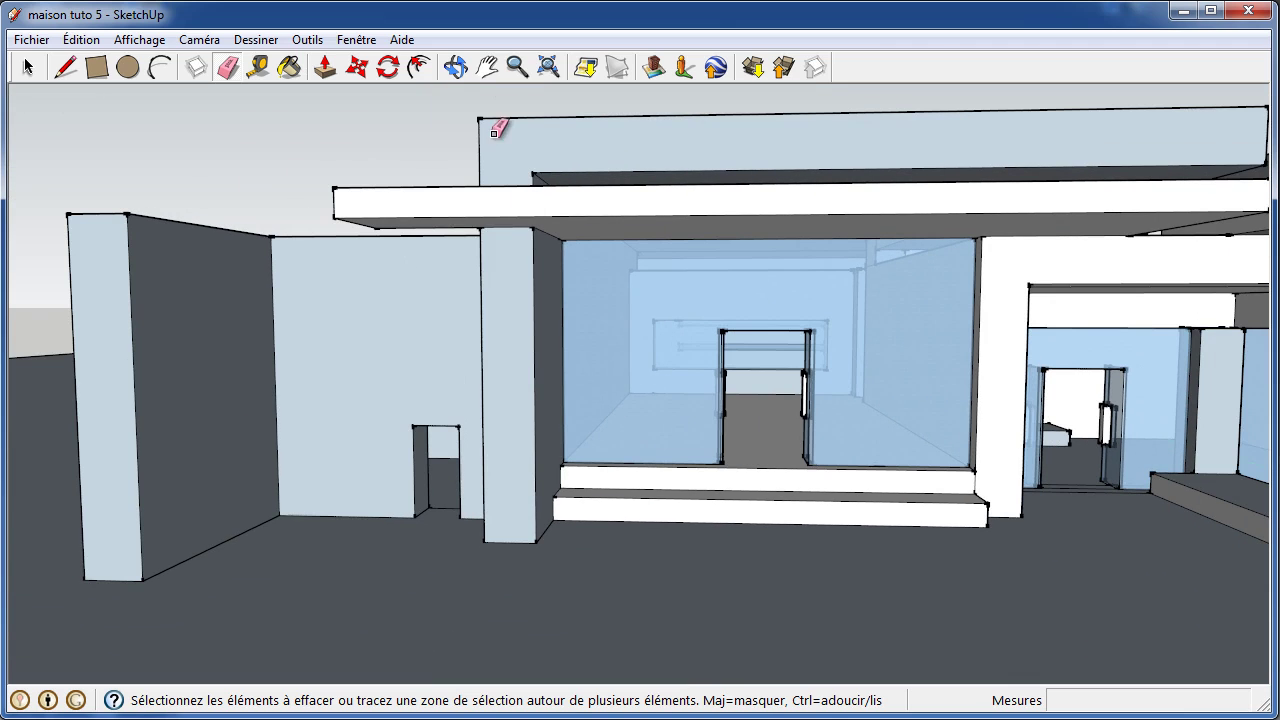
pyautogui.click(454, 66)
pyautogui.moveTo(363, 294)
pyautogui.mouseDown()
pyautogui.moveTo(704, 474)
pyautogui.moveTo(1057, 449)
pyautogui.moveTo(1069, 277)
pyautogui.mouseUp()
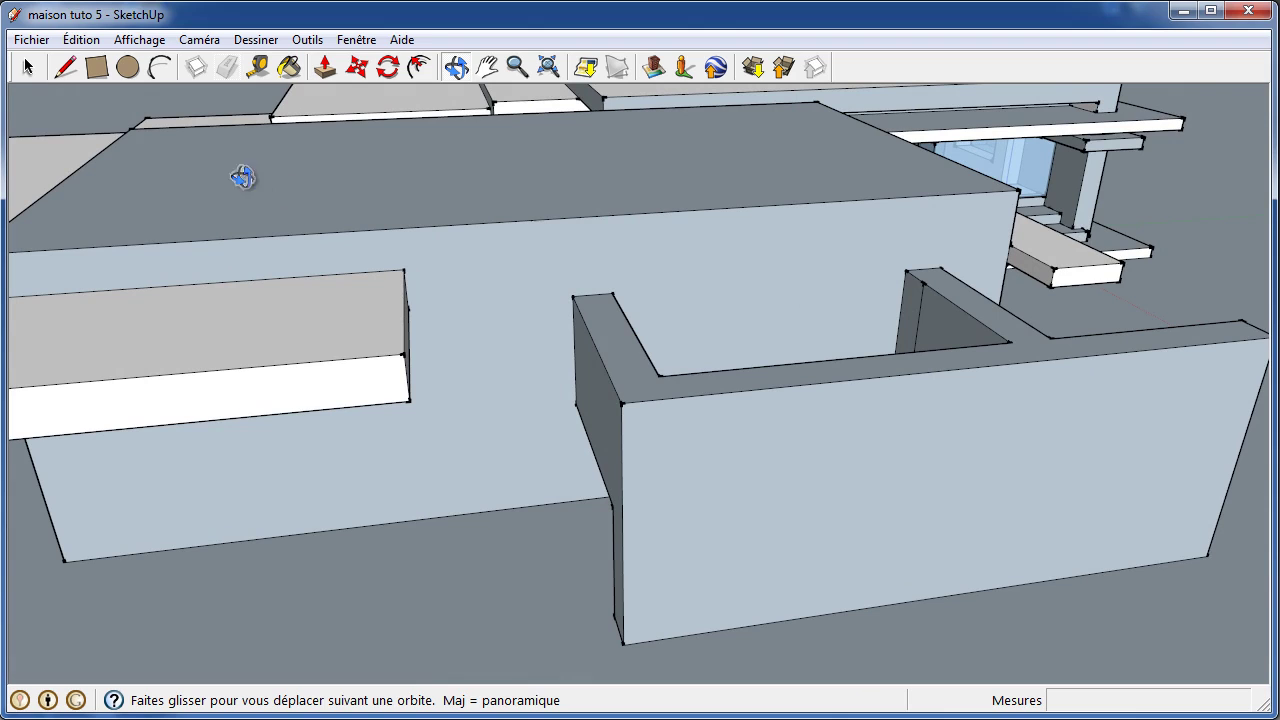
# - Pull the side slab's end face near the entrance out to 6000 mm
pyautogui.click(324, 67)
pyautogui.click(1037, 278)
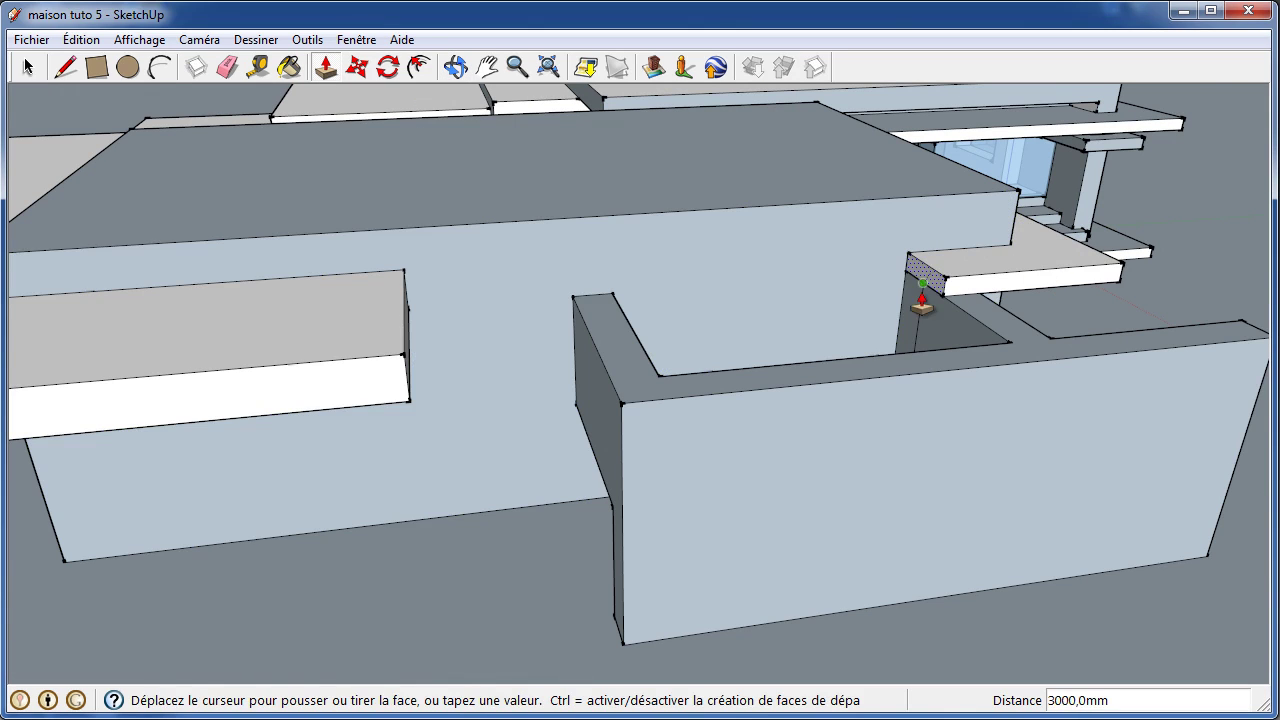
pyautogui.click(862, 302)
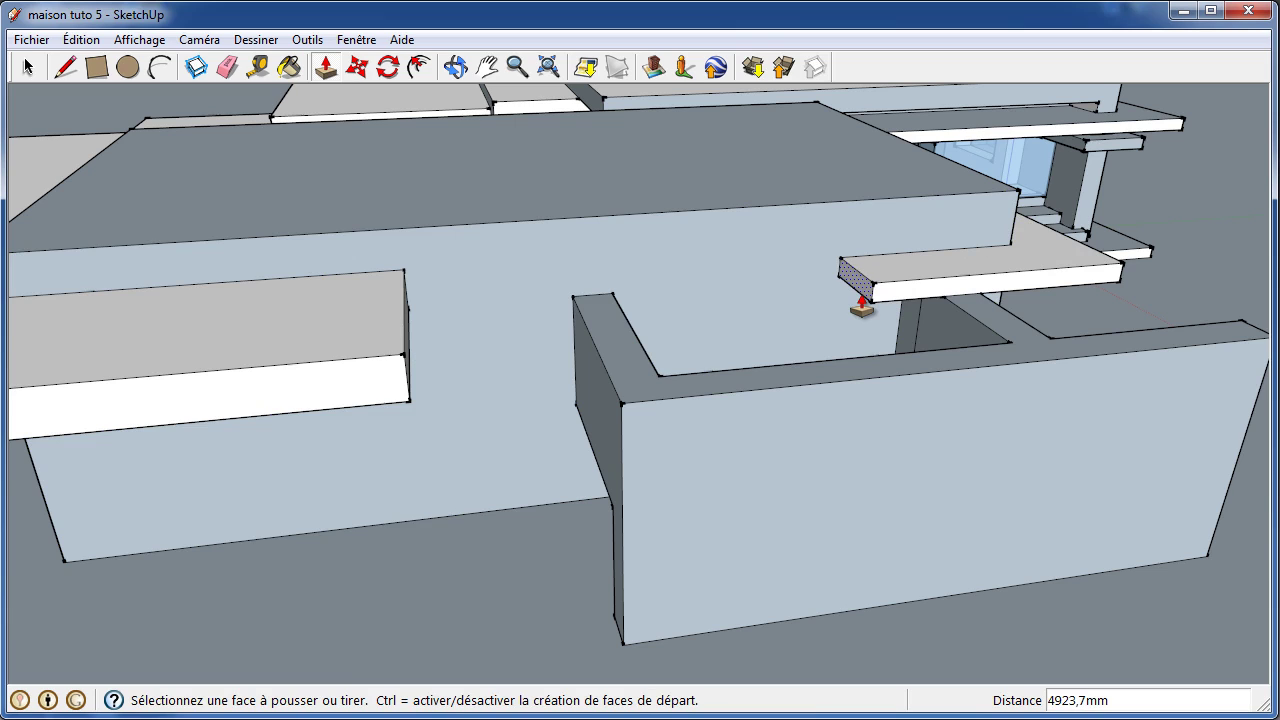
pyautogui.write('6000')
pyautogui.press('Return')
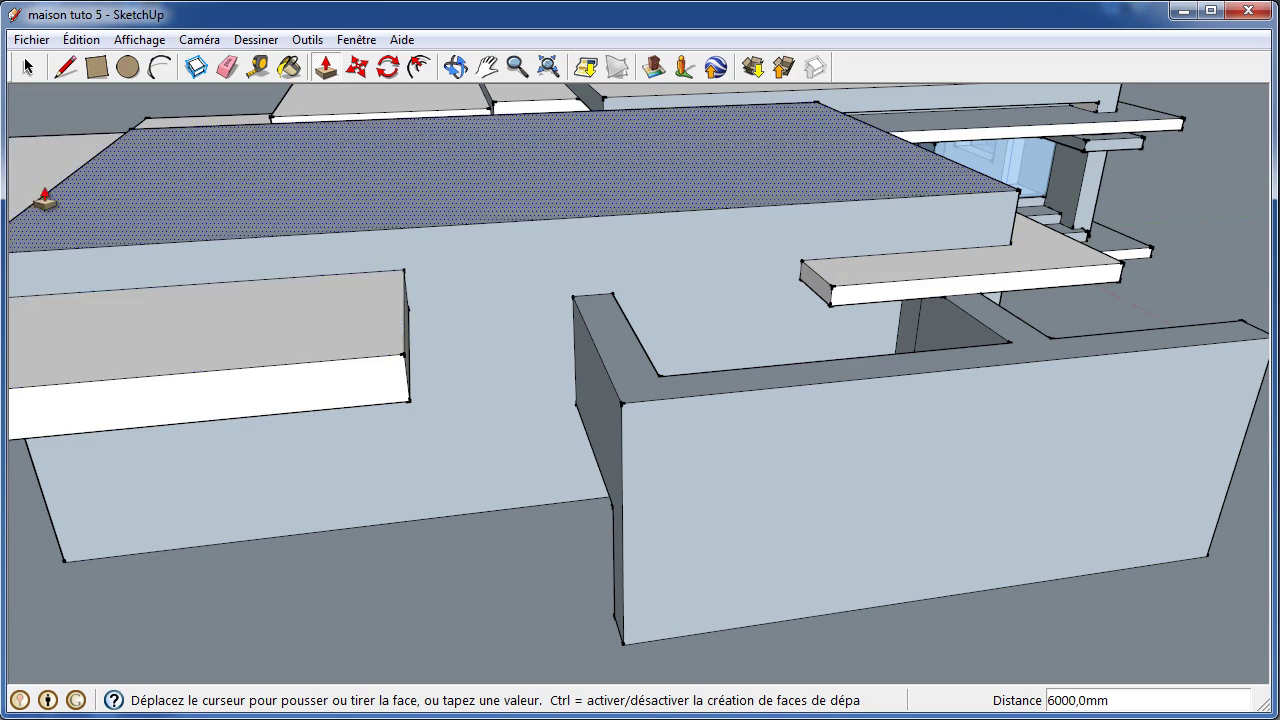
pyautogui.click(456, 67)
pyautogui.moveTo(963, 316)
pyautogui.mouseDown()
pyautogui.moveTo(571, 251)
pyautogui.moveTo(526, 277)
pyautogui.moveTo(306, 314)
pyautogui.moveTo(654, 329)
pyautogui.moveTo(490, 286)
pyautogui.mouseUp()
# - Zoom in on the front strip window and tilt the view to see its top inner face
pyautogui.scroll(-5, 490, 286)
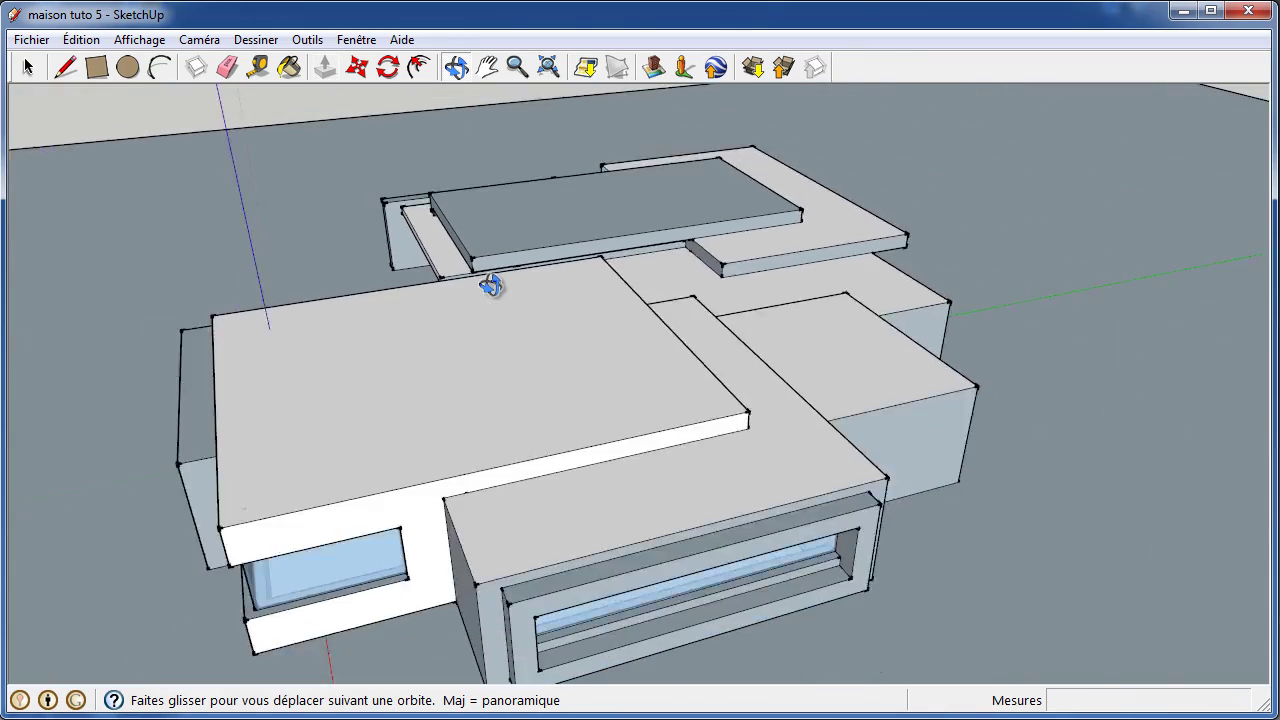
pyautogui.scroll(-3, 490, 283)
pyautogui.moveTo(525, 445); pyautogui.dragTo(485, 364)
pyautogui.scroll(2, 485, 364)
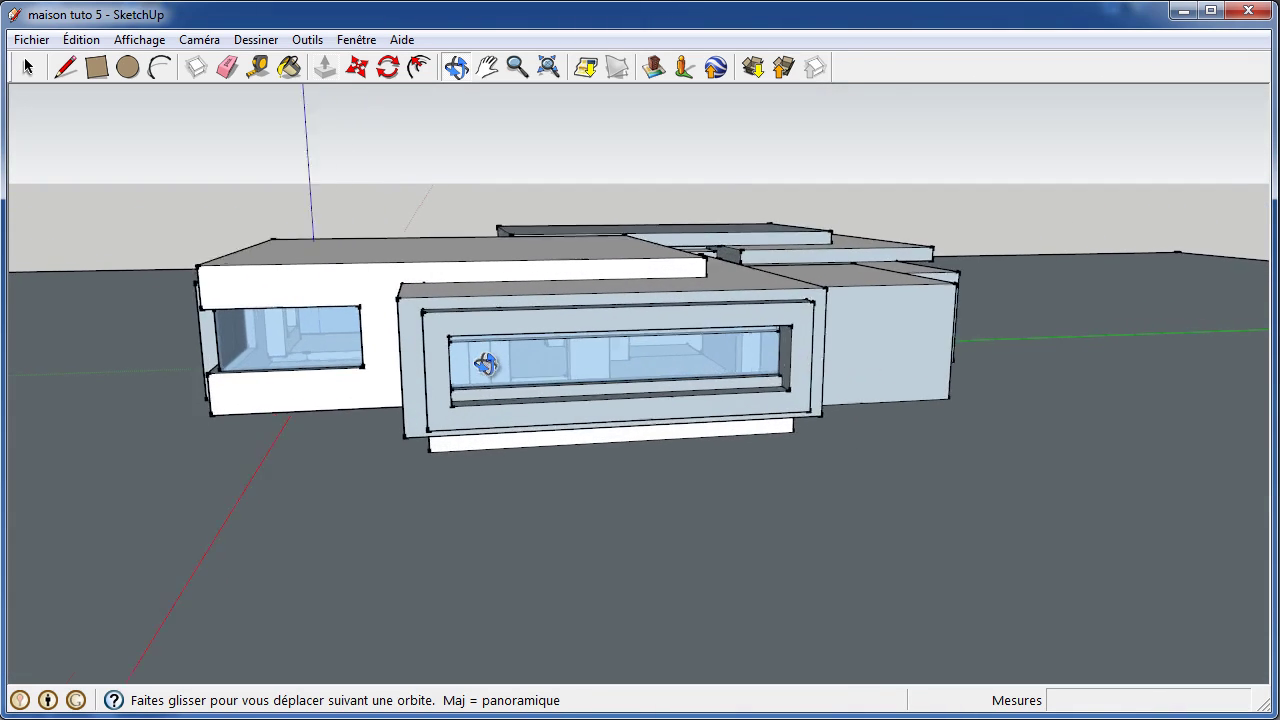
pyautogui.scroll(1, 485, 364)
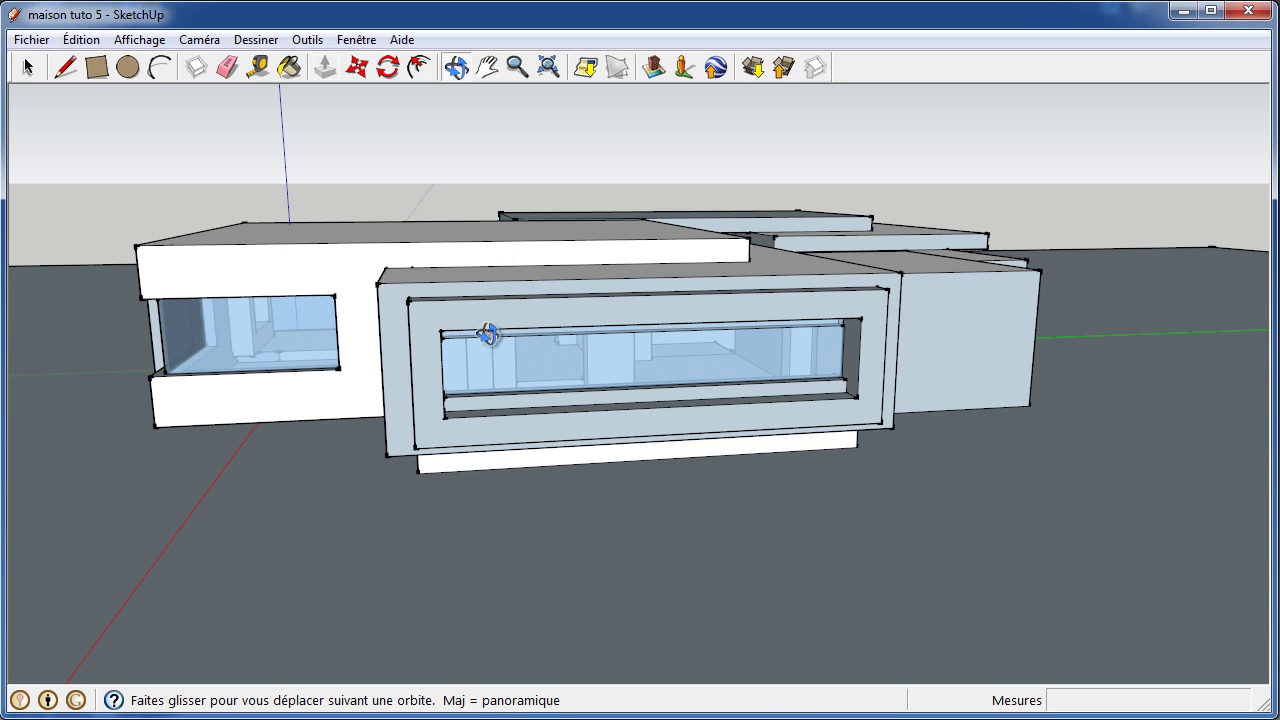
pyautogui.scroll(2, 505, 382)
pyautogui.scroll(1, 560, 386)
pyautogui.scroll(2, 986, 323)
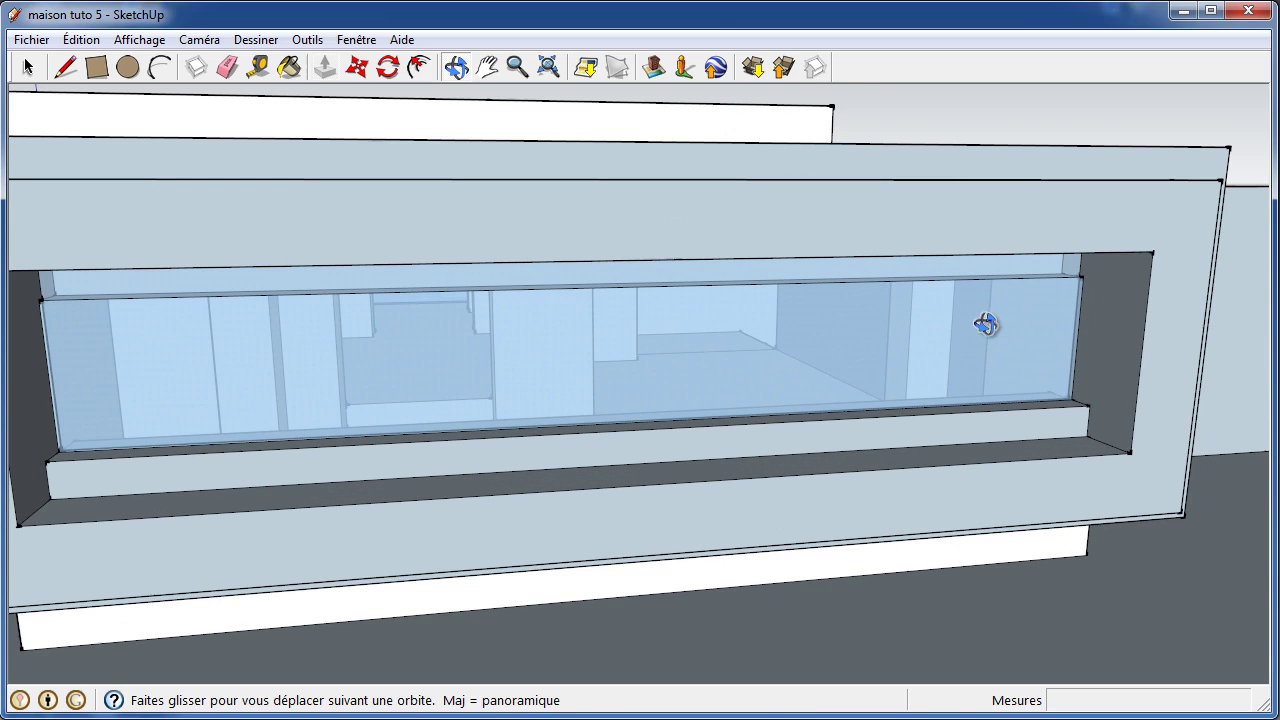
pyautogui.moveTo(833, 392)
pyautogui.mouseDown()
pyautogui.moveTo(857, 300)
pyautogui.moveTo(891, 366)
pyautogui.mouseUp()
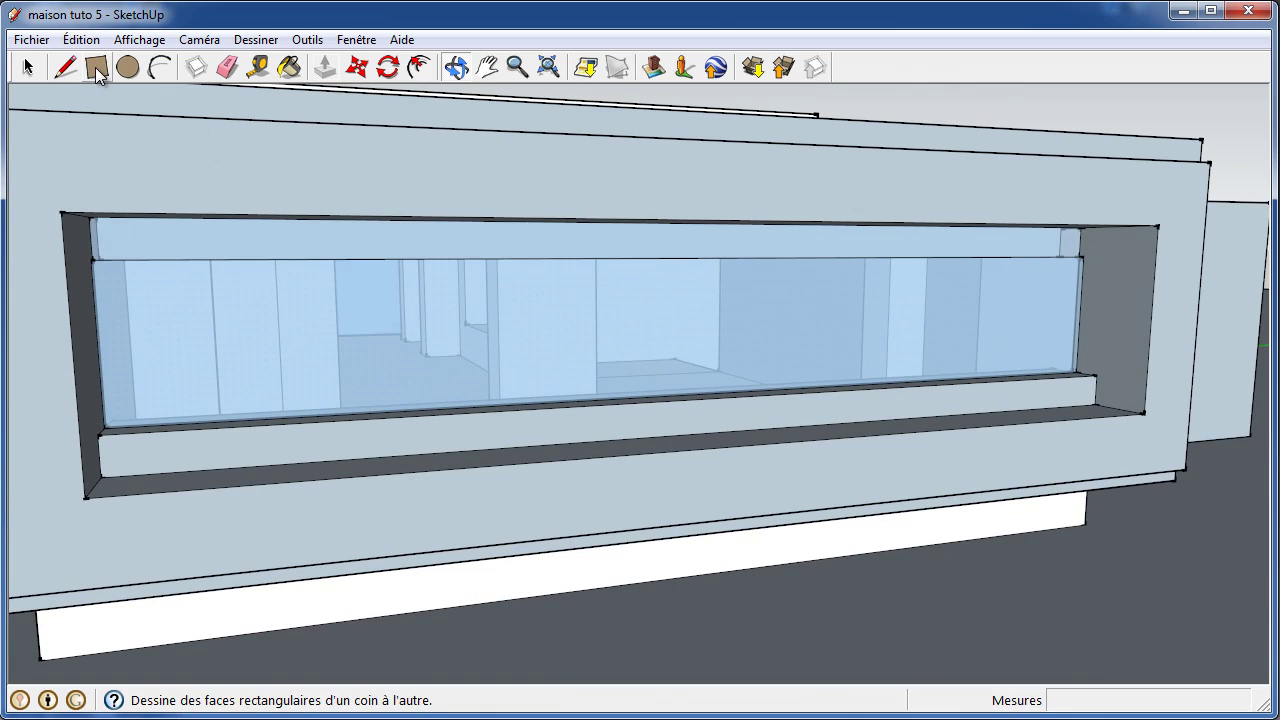
# - Draw the vertical edges at the window opening's top corner and erase the stray edge
pyautogui.click(66, 68)
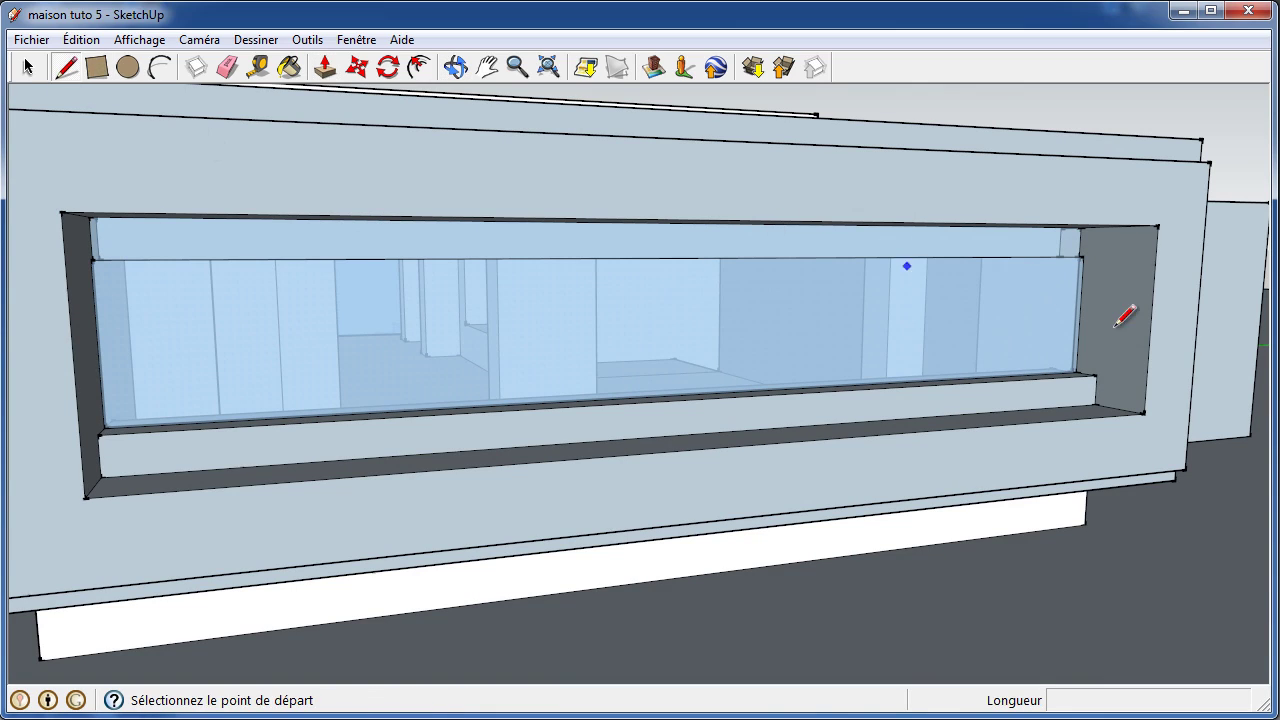
pyautogui.click(1096, 374)
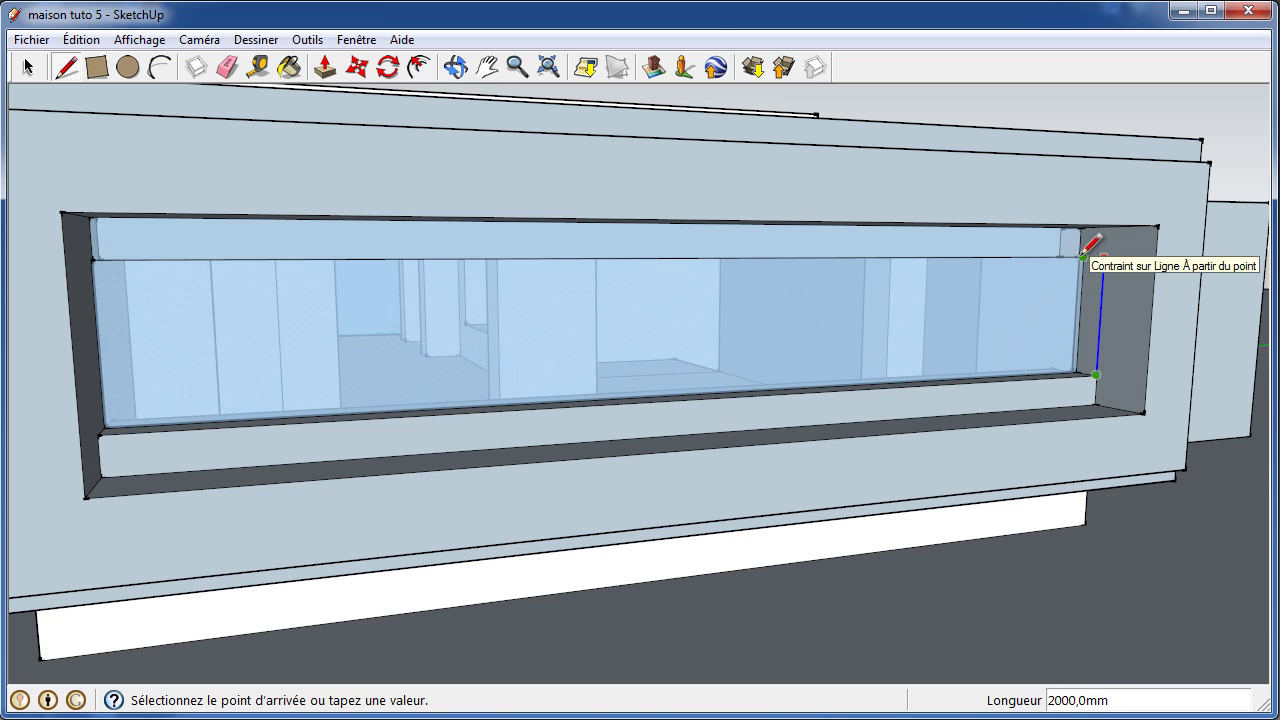
pyautogui.click(1103, 257)
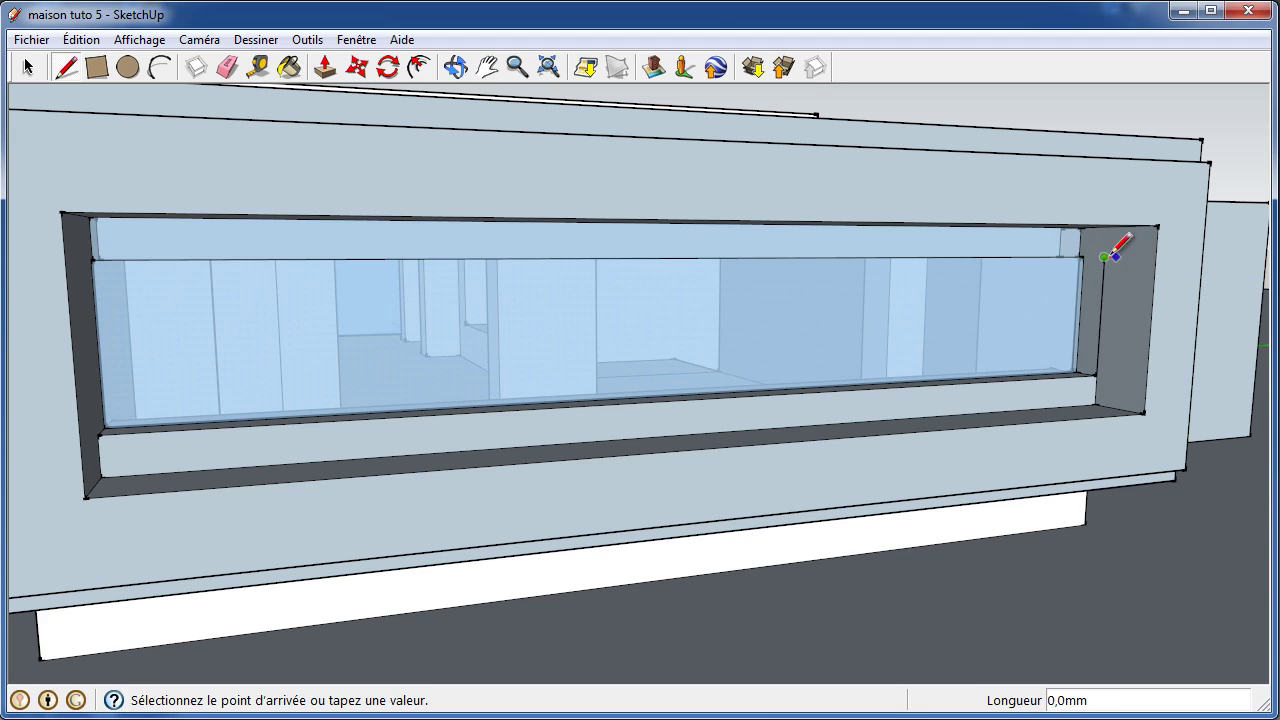
pyautogui.click(1084, 256)
pyautogui.click(1104, 256)
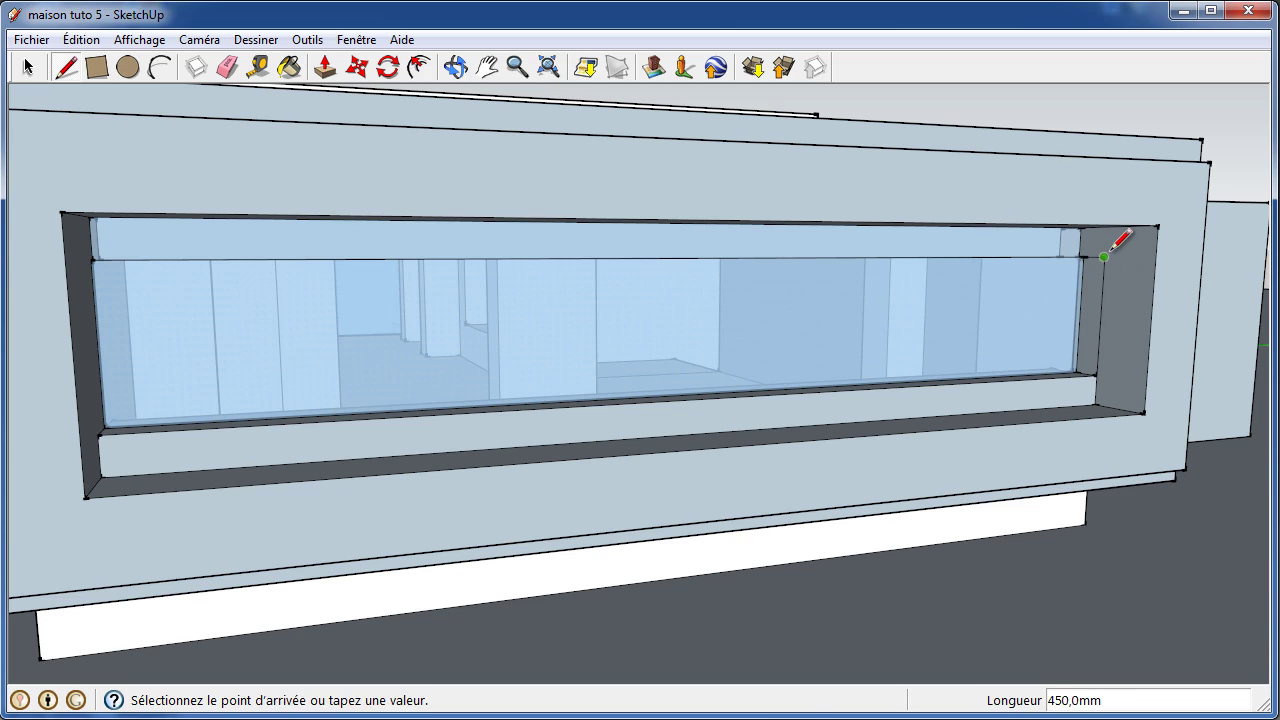
pyautogui.scroll(1, 1107, 227)
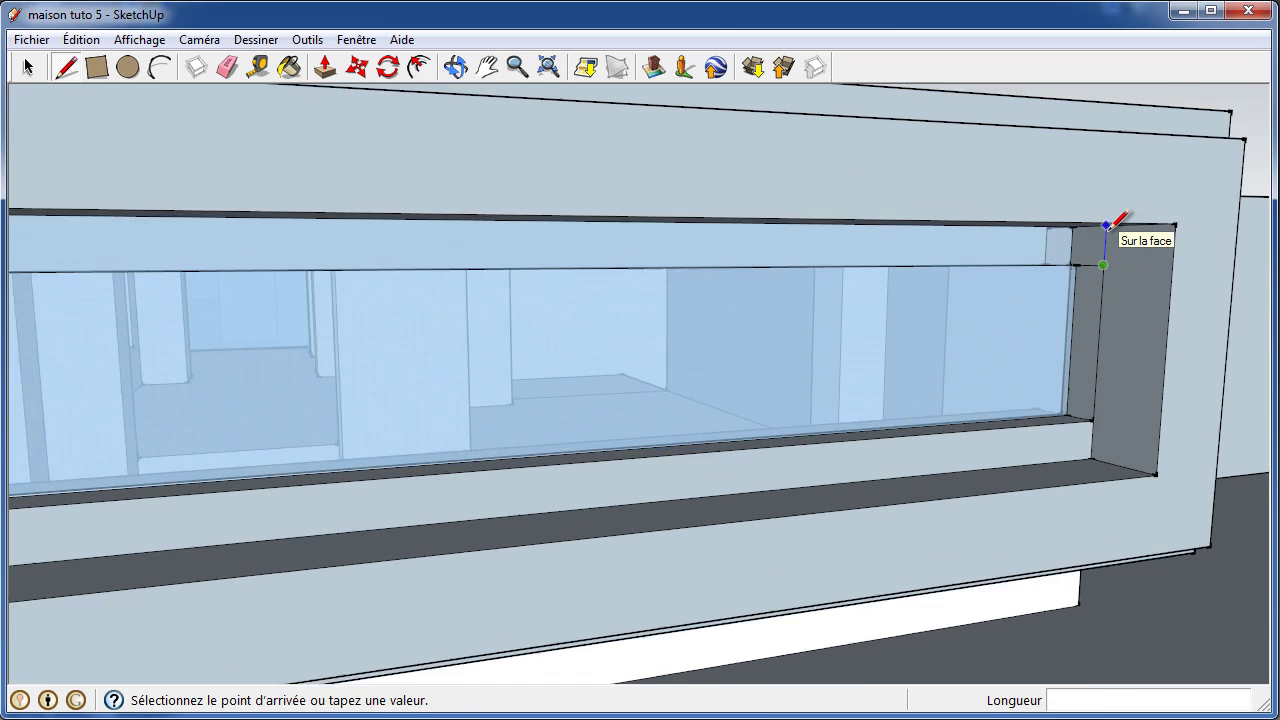
pyautogui.scroll(1, 1106, 230)
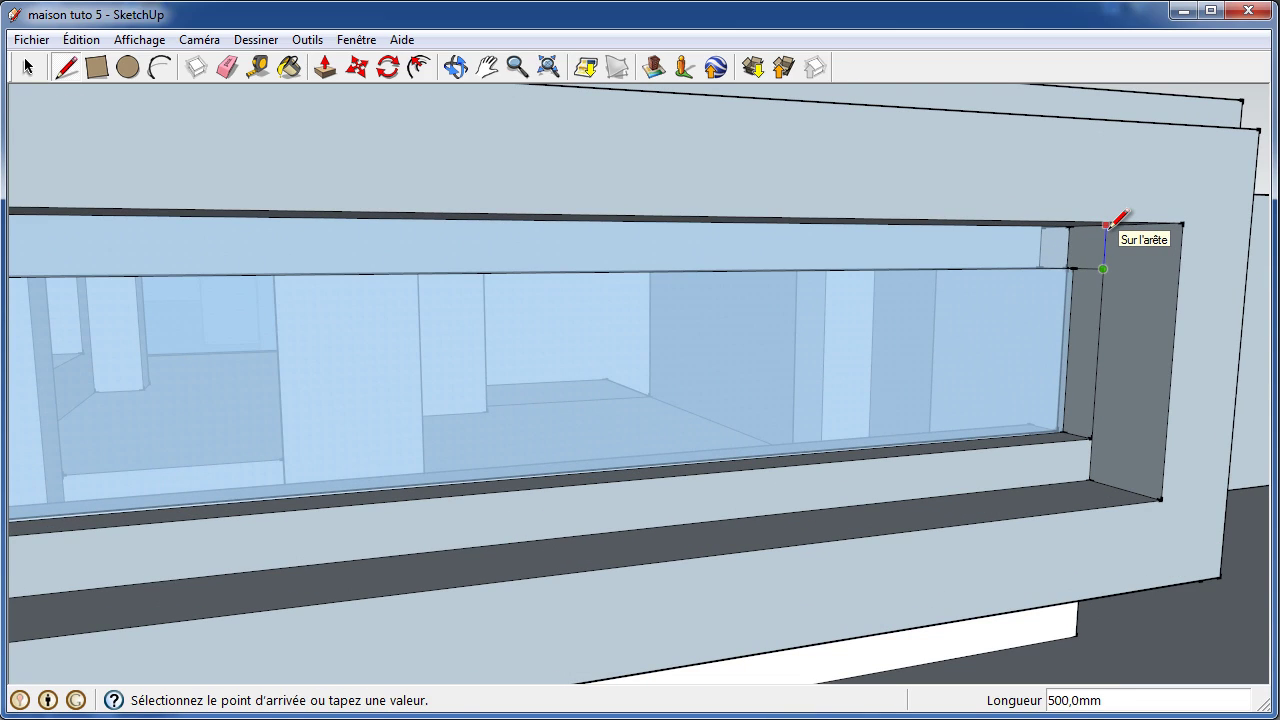
pyautogui.click(1106, 226)
pyautogui.scroll(-1, 1007, 303)
pyautogui.scroll(-1, 1003, 297)
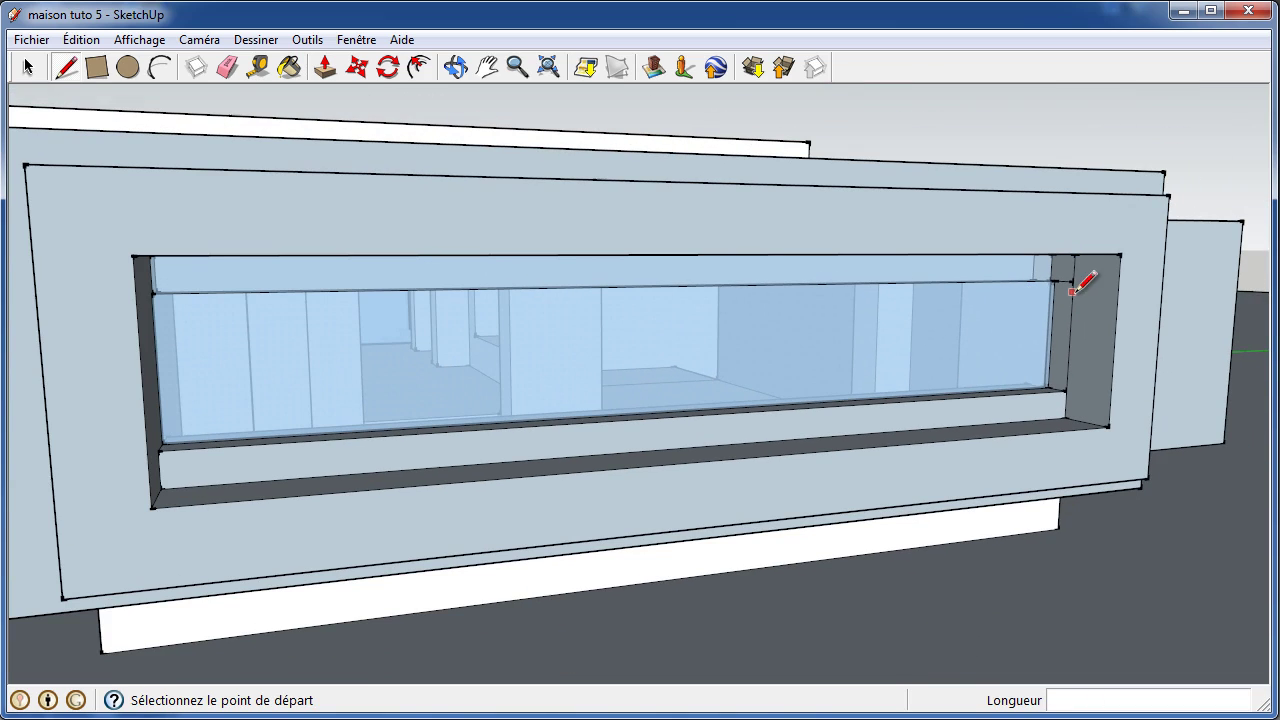
pyautogui.click(229, 68)
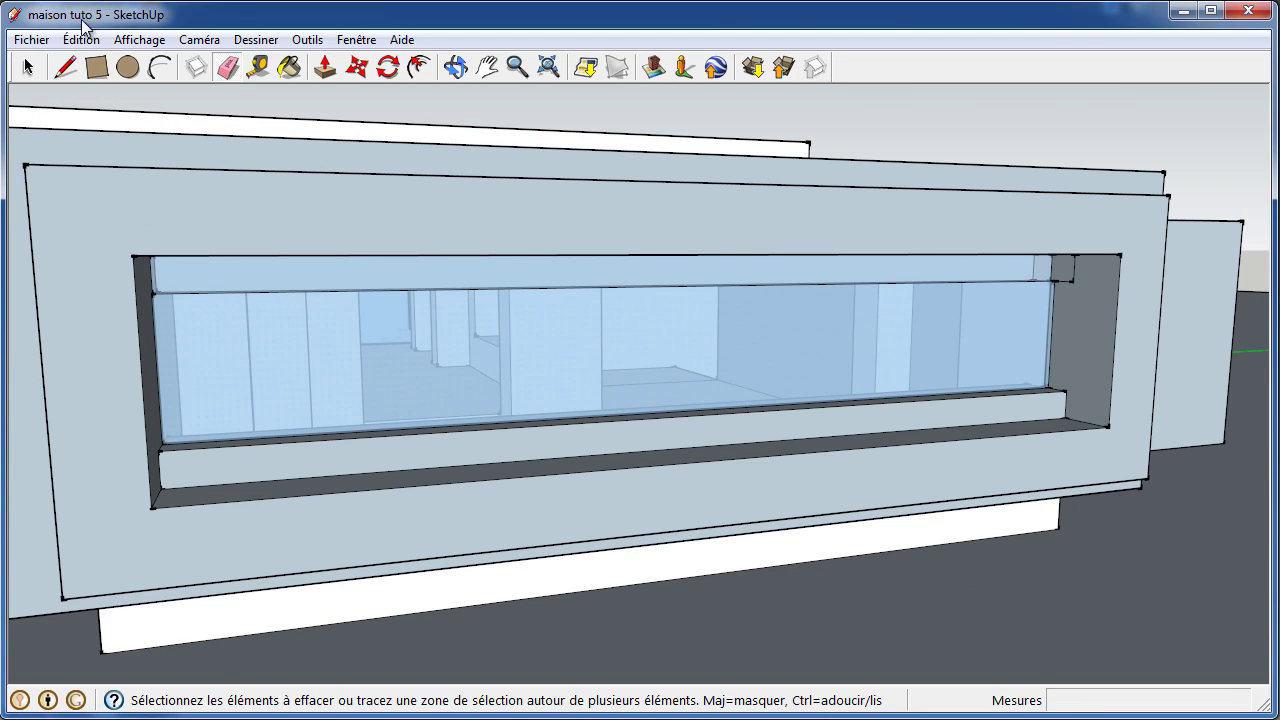
pyautogui.click(67, 68)
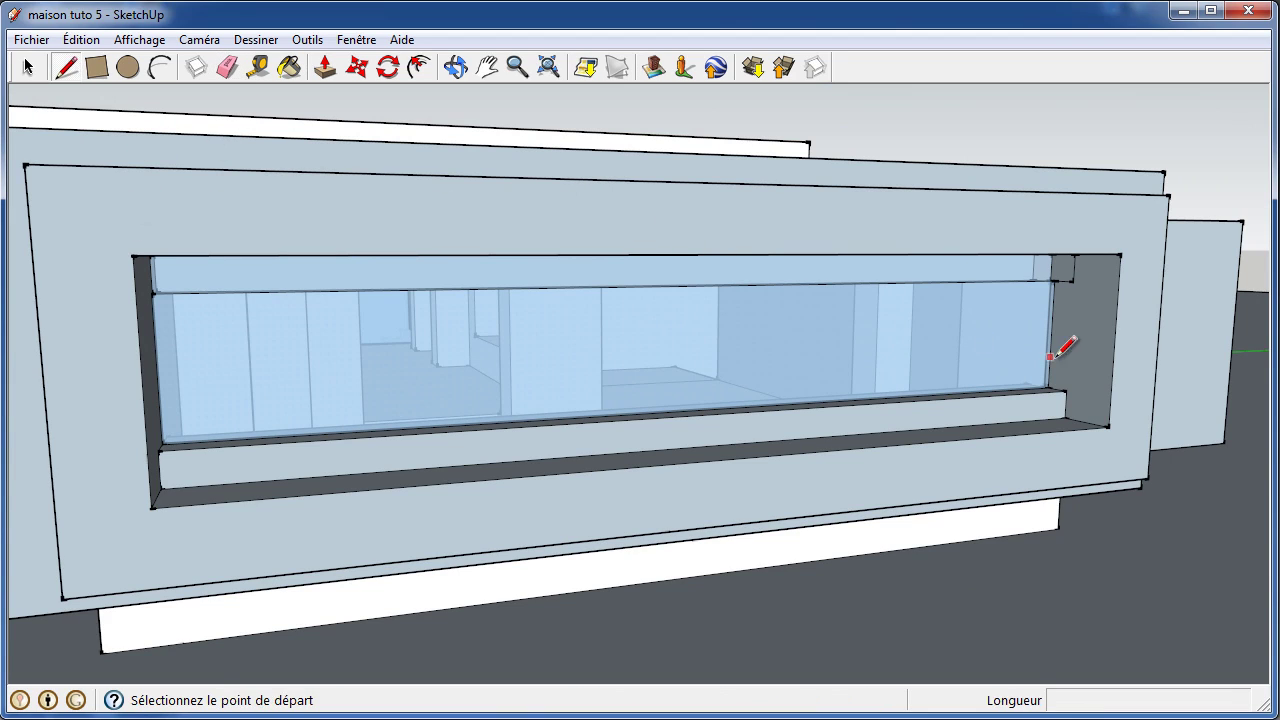
# - Draw the 15000 mm edge across the opening and the 500 mm corner edge, closing the band face
pyautogui.click(1073, 281)
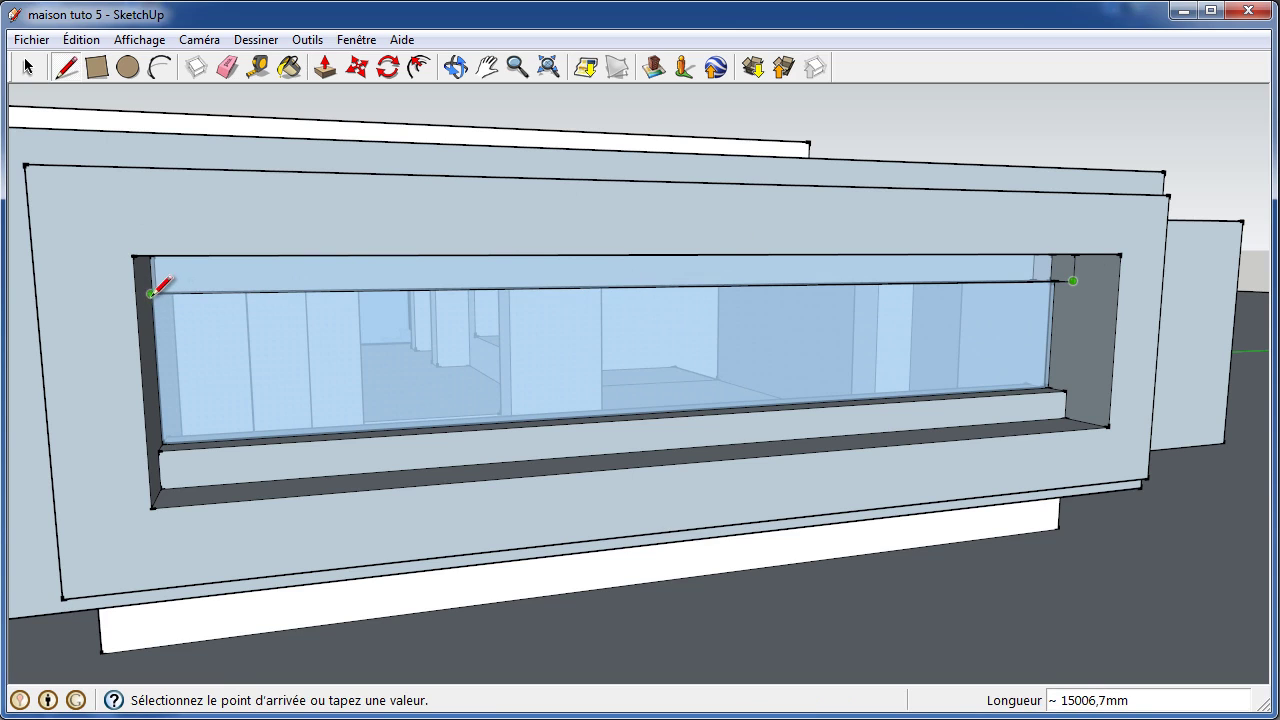
pyautogui.scroll(2, 148, 288)
pyautogui.scroll(2, 150, 287)
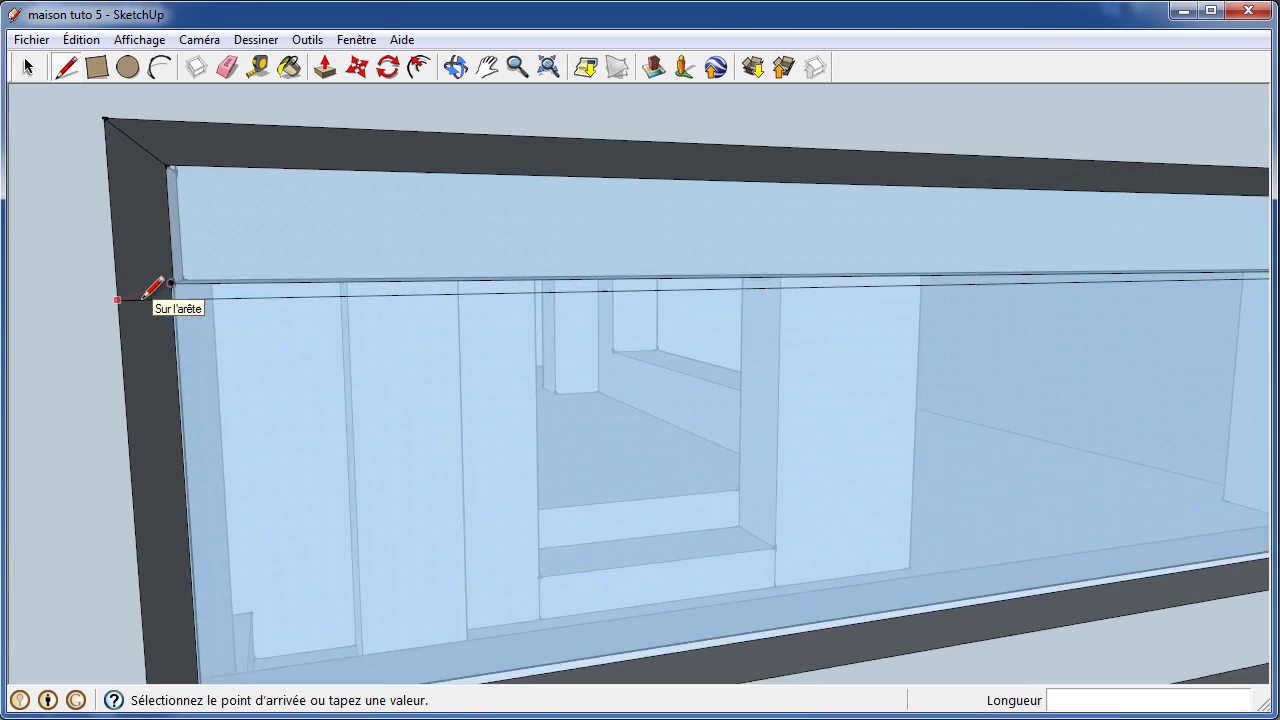
pyautogui.scroll(1, 165, 275)
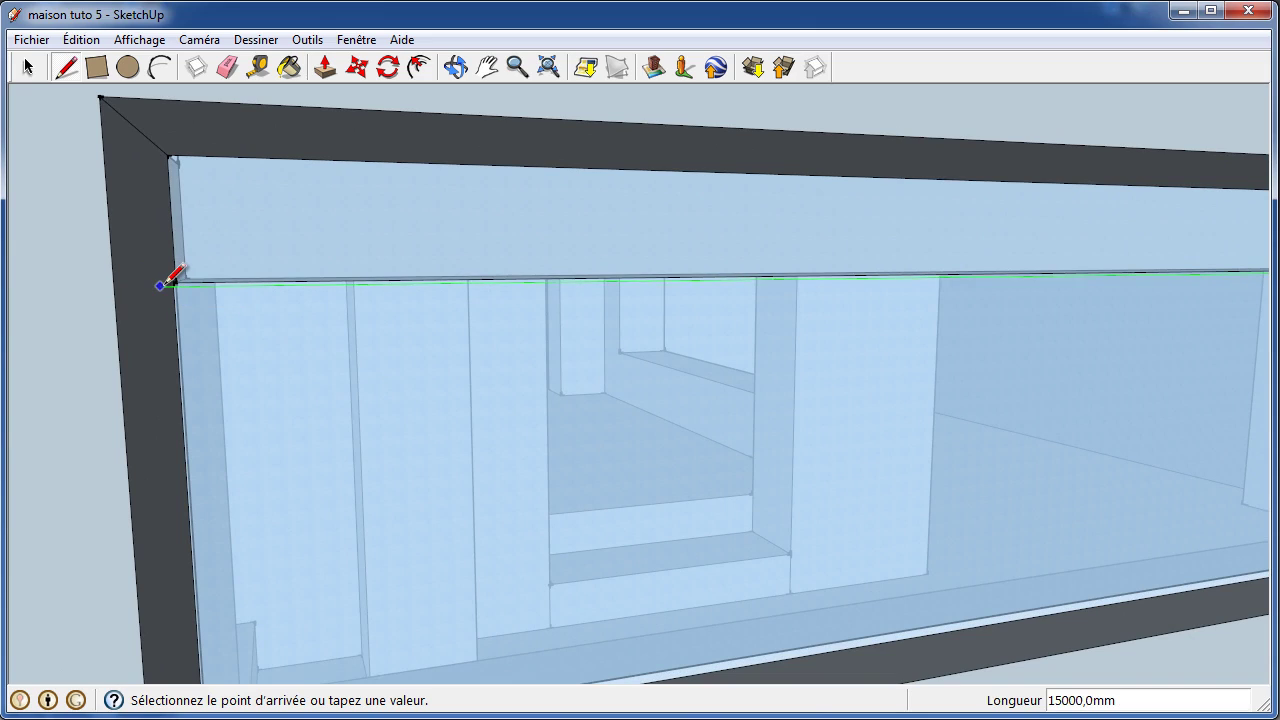
pyautogui.click(162, 285)
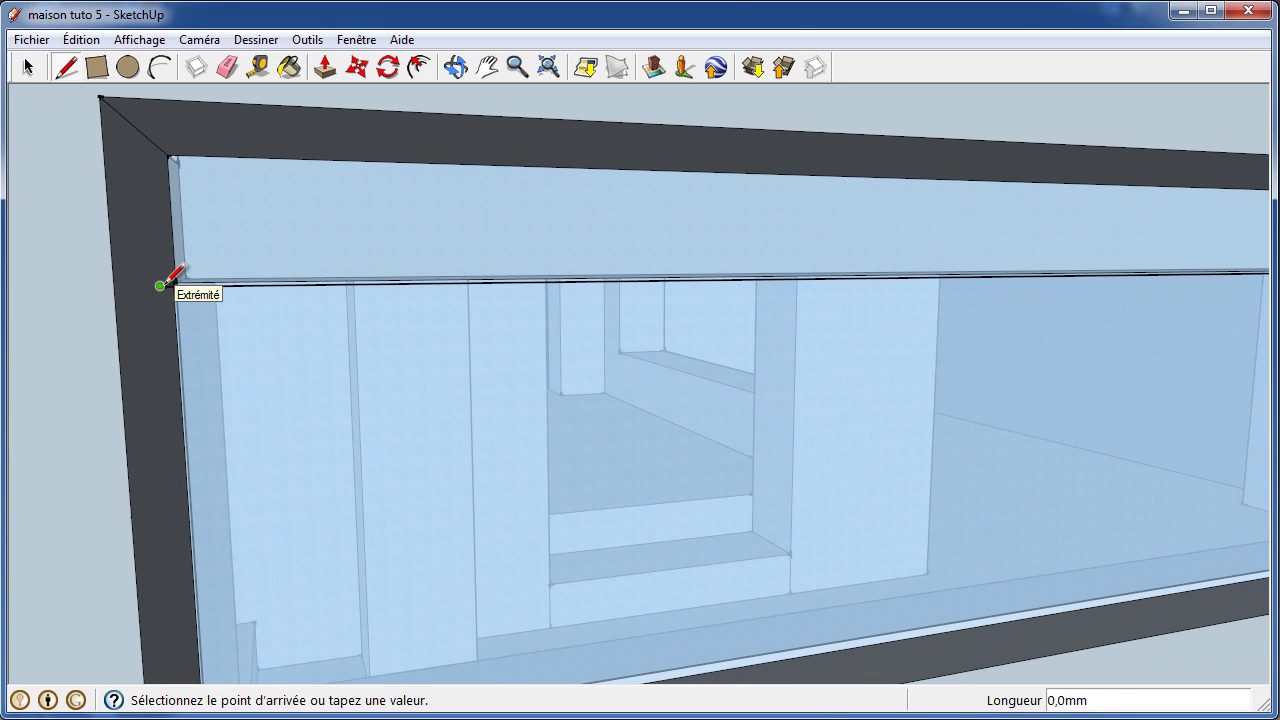
pyautogui.click(150, 137)
pyautogui.scroll(-1, 225, 252)
pyautogui.scroll(-2, 225, 252)
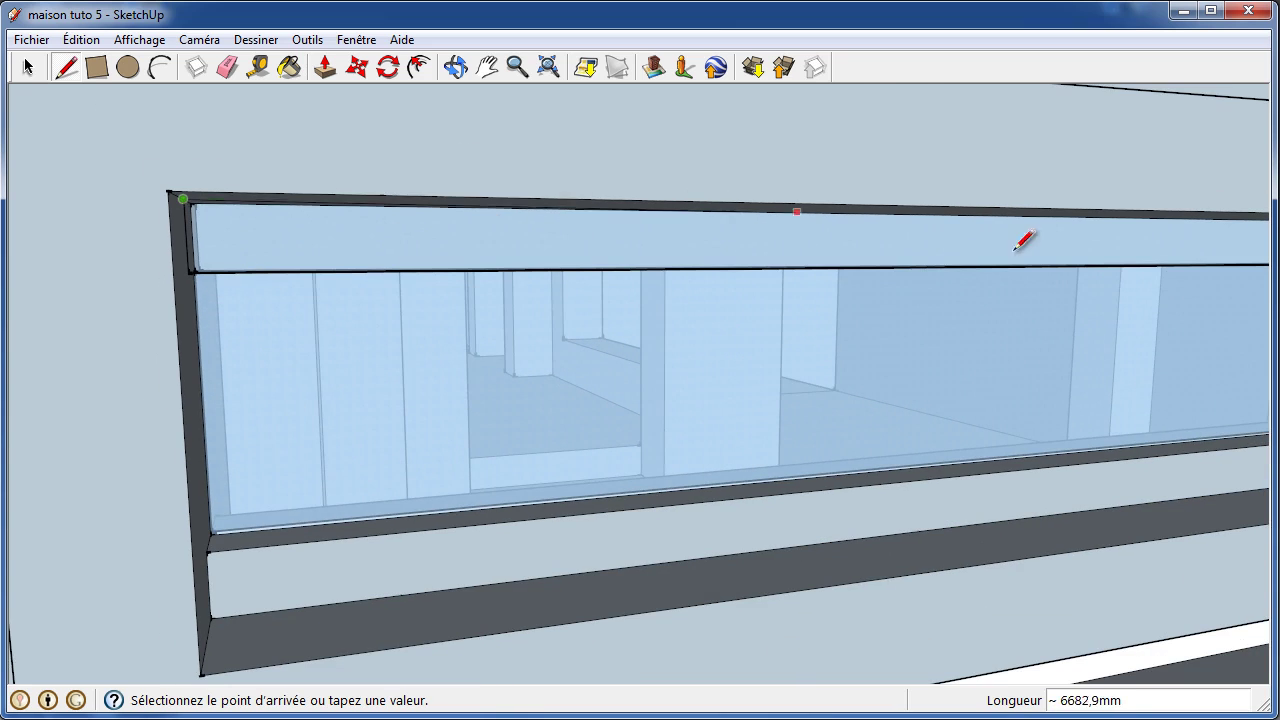
pyautogui.moveTo(1020, 237)
pyautogui.mouseDown(button='middle')
pyautogui.moveTo(706, 397)
pyautogui.moveTo(1194, 294)
pyautogui.moveTo(1230, 345)
pyautogui.mouseUp(button='middle')
pyautogui.scroll(3, 1230, 345)
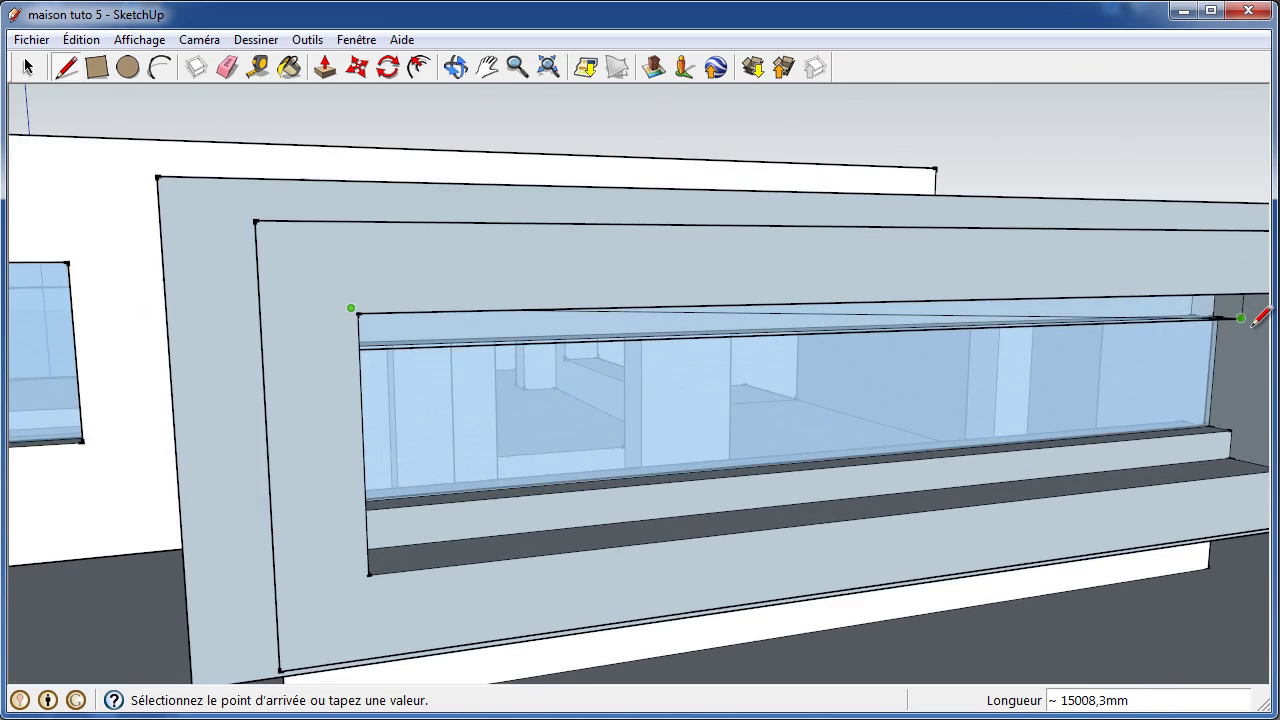
pyautogui.scroll(3, 1260, 309)
pyautogui.scroll(1, 1265, 294)
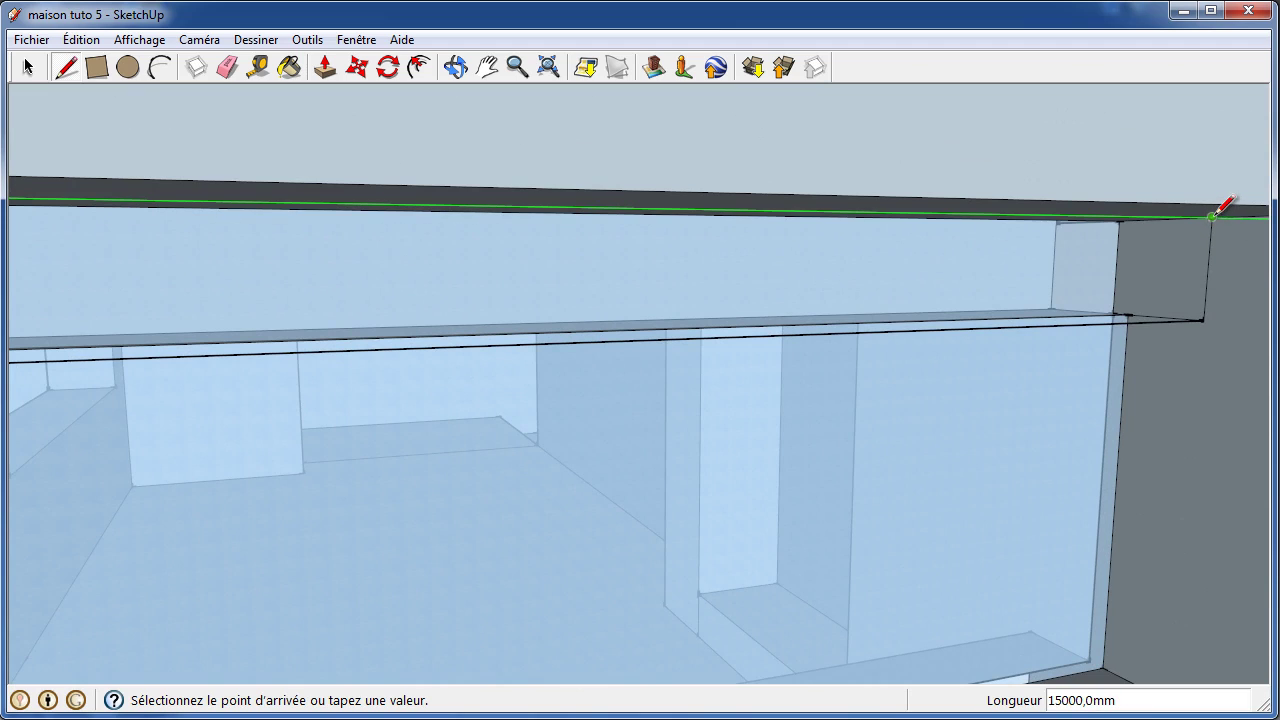
pyautogui.click(1213, 212)
pyautogui.scroll(-2, 1046, 400)
pyautogui.scroll(-1, 607, 392)
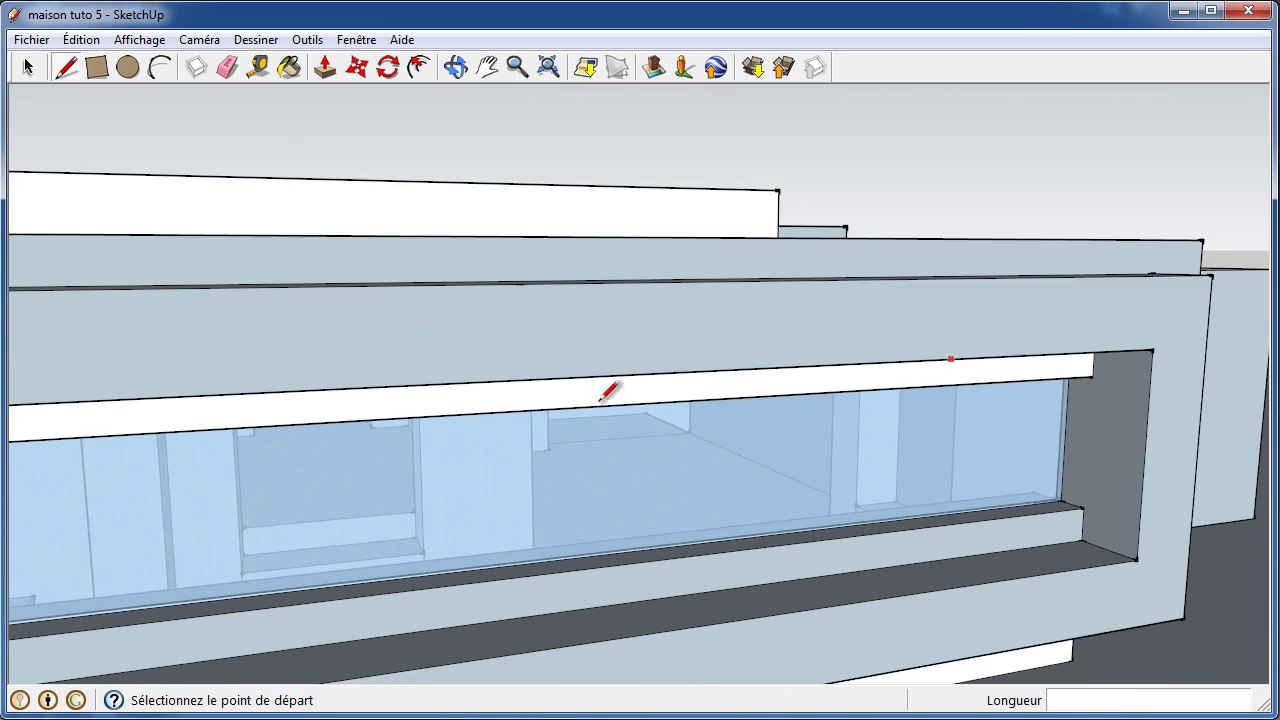
pyautogui.scroll(-1, 797, 368)
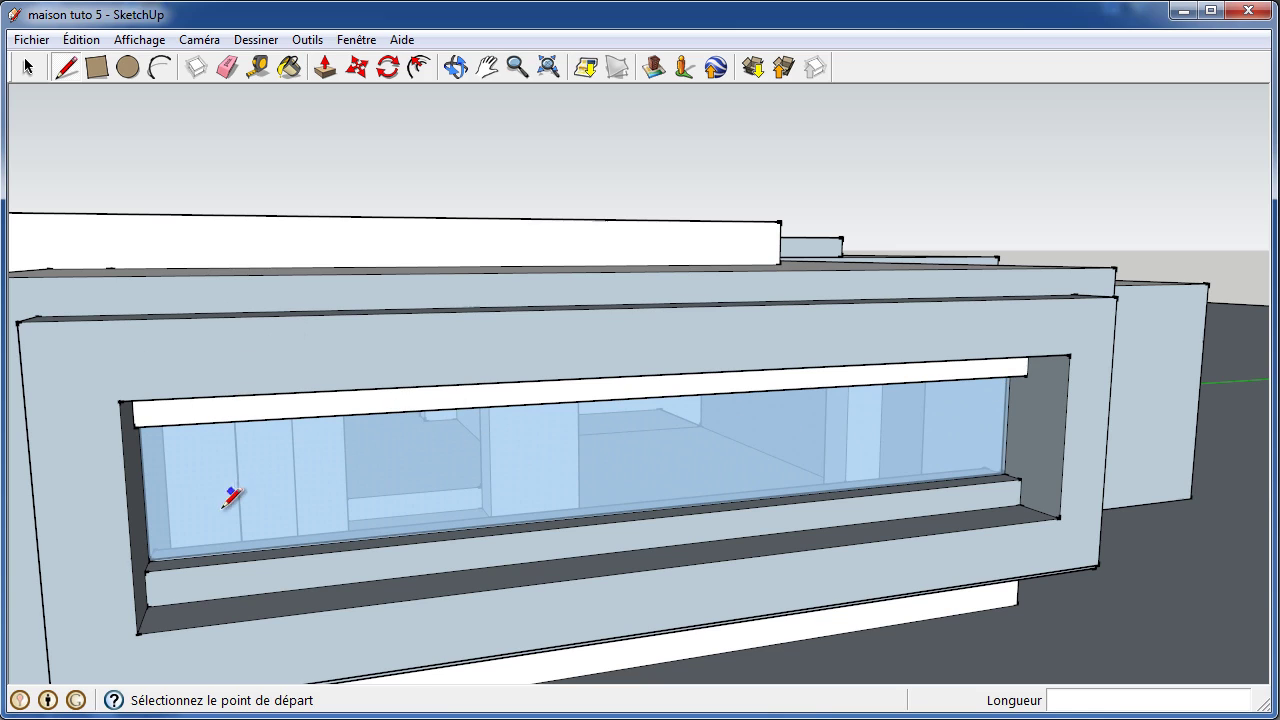
# - Orbit and zoom to a high view looking down over the roof slabs and front wall
pyautogui.scroll(-3, 902, 455)
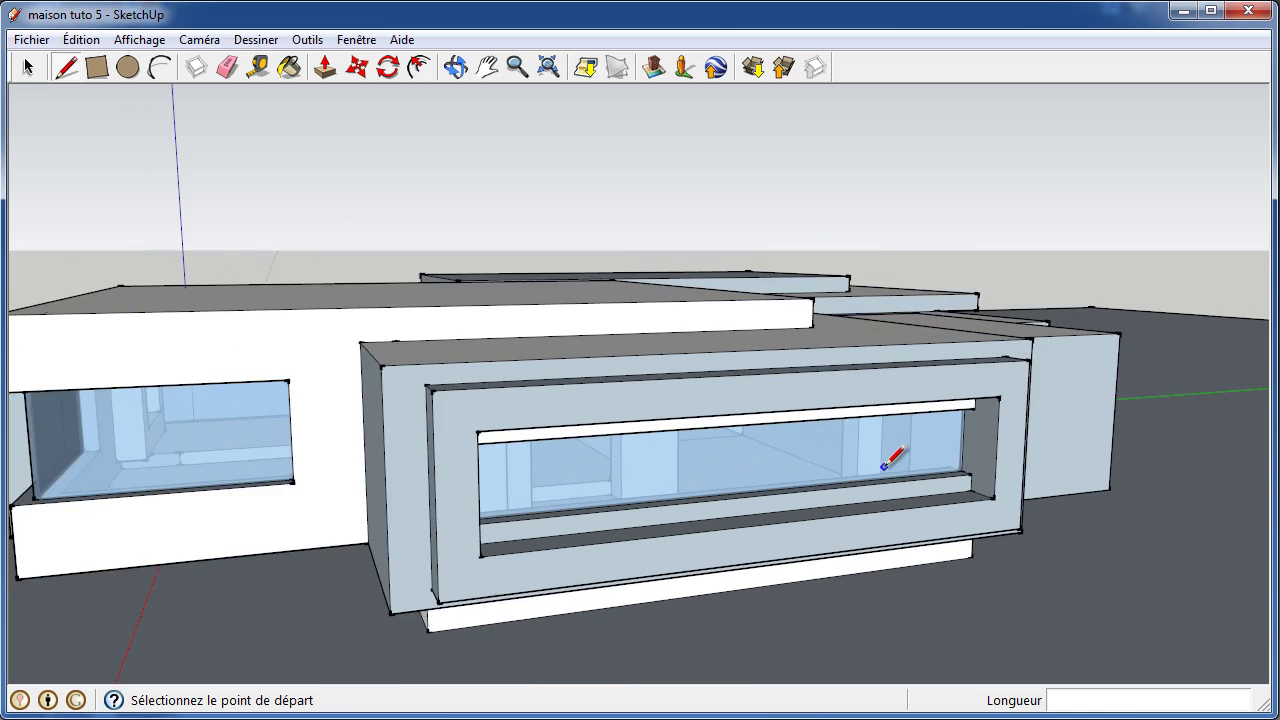
pyautogui.scroll(-2, 891, 449)
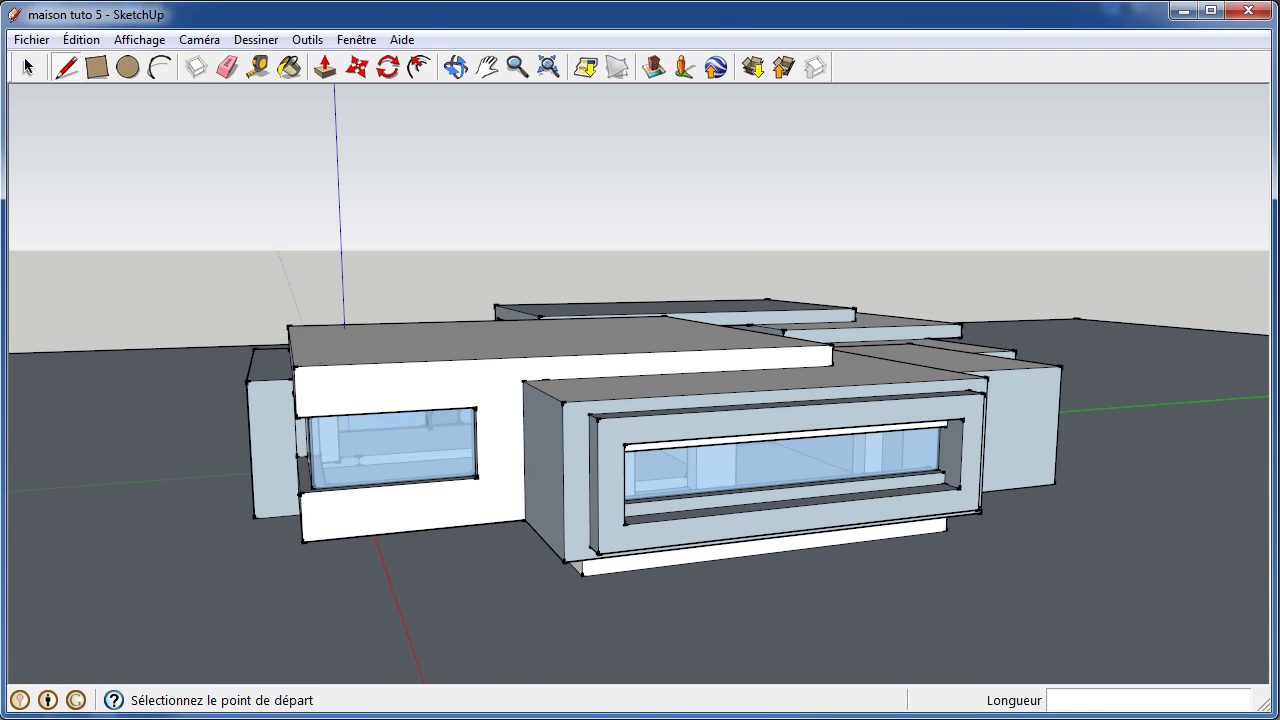
pyautogui.click(460, 67)
pyautogui.moveTo(361, 360)
pyautogui.mouseDown()
pyautogui.moveTo(694, 323)
pyautogui.moveTo(690, 346)
pyautogui.moveTo(514, 334)
pyautogui.moveTo(909, 337)
pyautogui.moveTo(648, 410)
pyautogui.moveTo(343, 471)
pyautogui.moveTo(531, 466)
pyautogui.moveTo(600, 534)
pyautogui.moveTo(420, 549)
pyautogui.moveTo(348, 537)
pyautogui.moveTo(440, 520)
pyautogui.mouseUp()
pyautogui.moveTo(693, 548)
pyautogui.mouseDown()
pyautogui.moveTo(326, 600)
pyautogui.moveTo(302, 442)
pyautogui.mouseUp()
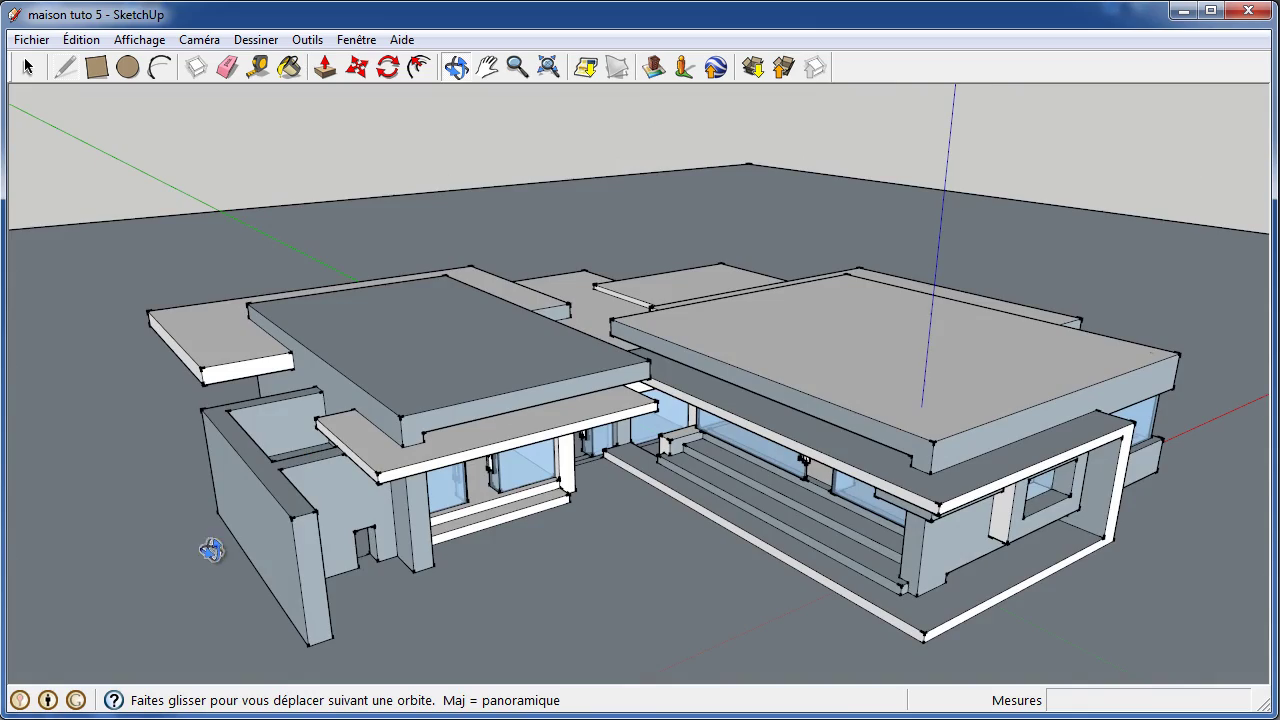
pyautogui.moveTo(212, 550)
pyautogui.mouseDown()
pyautogui.moveTo(531, 583)
pyautogui.moveTo(706, 526)
pyautogui.mouseUp()
pyautogui.moveTo(529, 571)
pyautogui.mouseDown()
pyautogui.moveTo(501, 568)
pyautogui.moveTo(567, 566)
pyautogui.moveTo(560, 551)
pyautogui.moveTo(228, 473)
pyautogui.mouseUp()
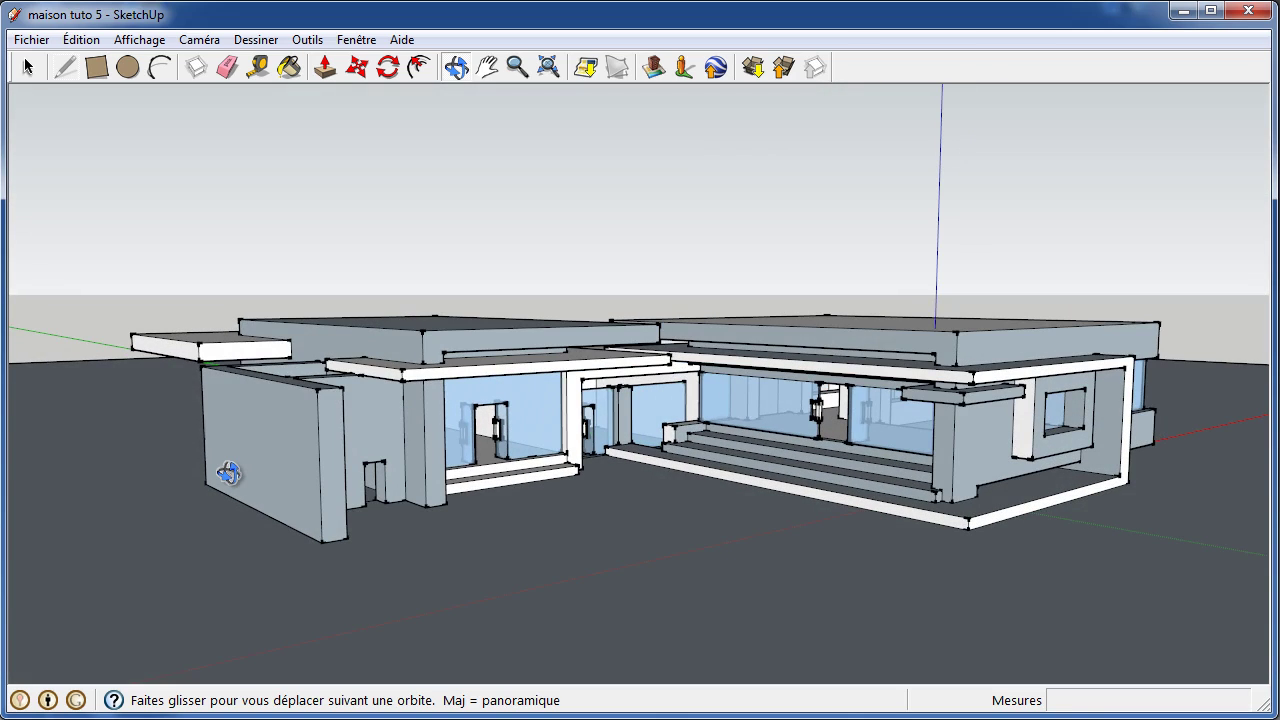
pyautogui.moveTo(228, 473)
pyautogui.mouseDown()
pyautogui.moveTo(206, 463)
pyautogui.moveTo(350, 405)
pyautogui.mouseUp()
pyautogui.scroll(1, 322, 408)
pyautogui.scroll(2, 322, 408)
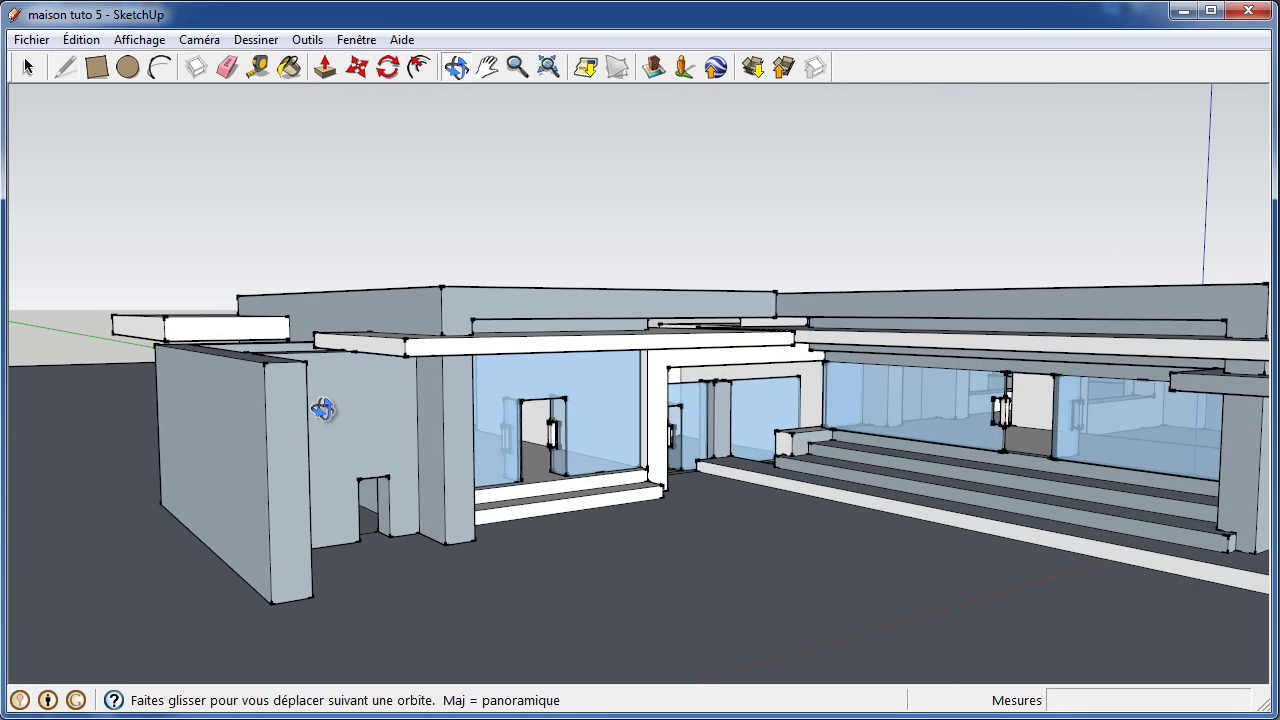
pyautogui.moveTo(362, 433)
pyautogui.mouseDown()
pyautogui.moveTo(346, 437)
pyautogui.moveTo(609, 469)
pyautogui.moveTo(637, 491)
pyautogui.mouseUp()
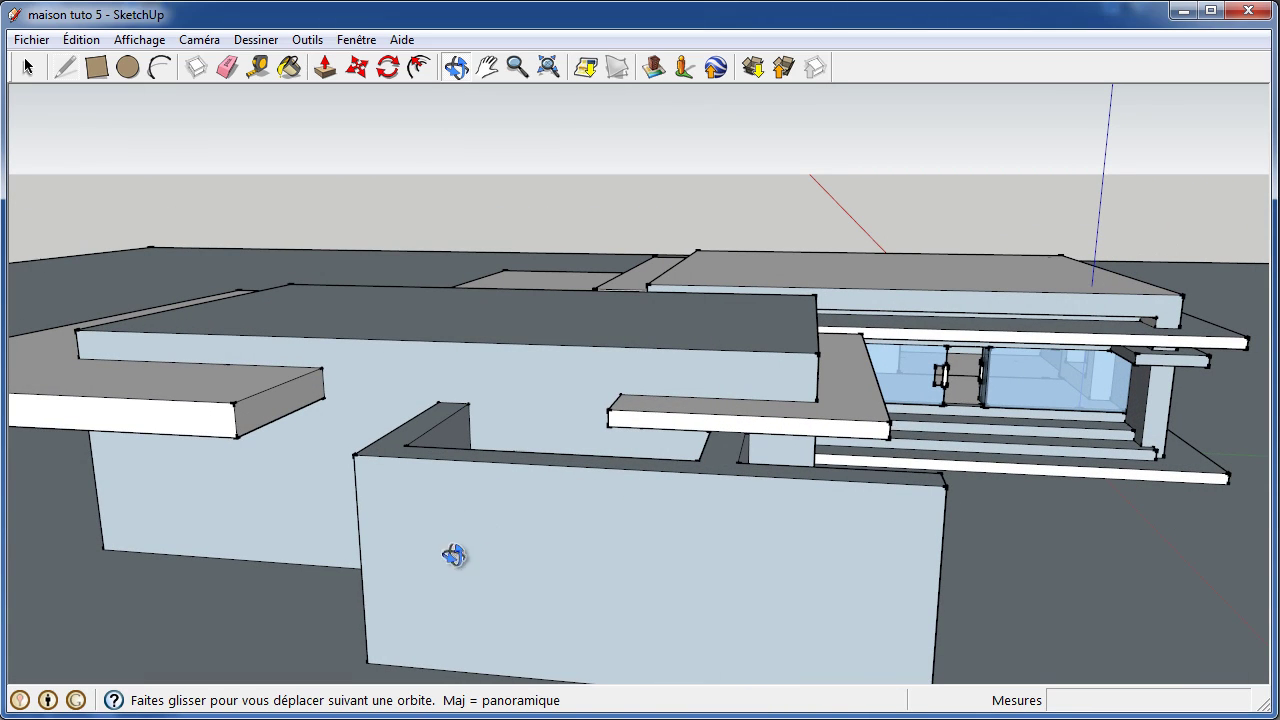
pyautogui.moveTo(449, 551); pyautogui.dragTo(466, 481)
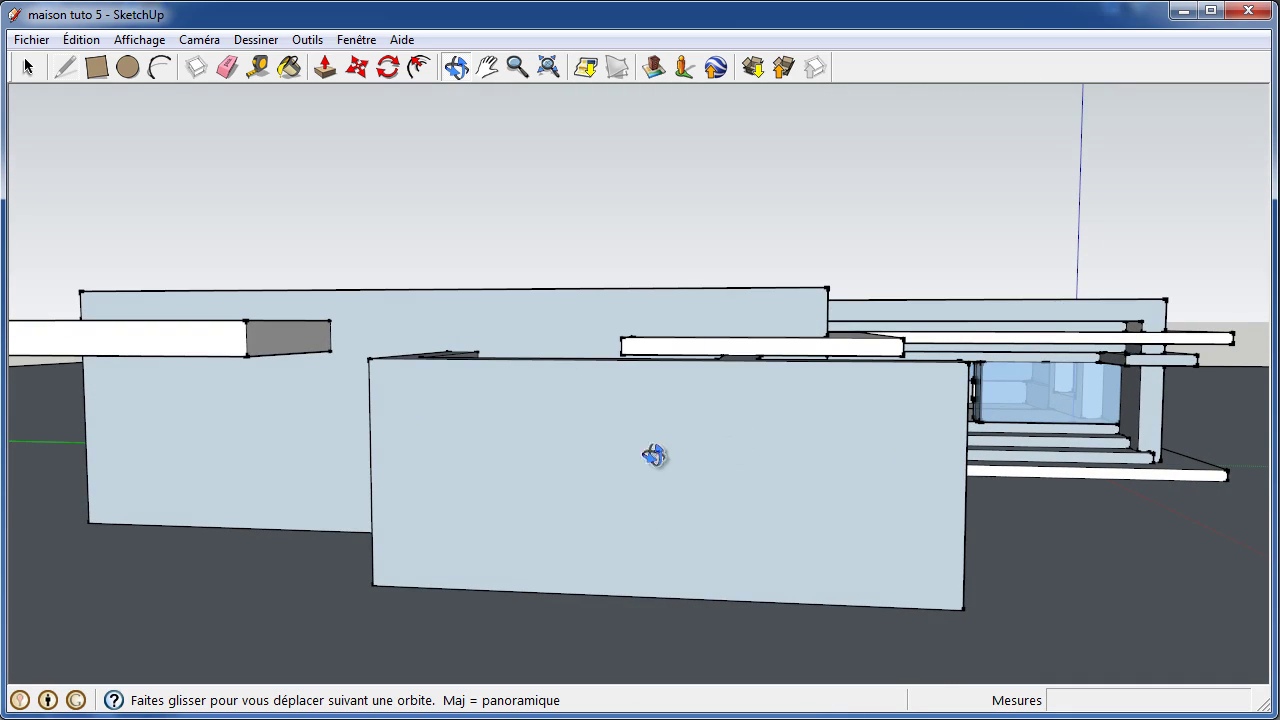
pyautogui.scroll(-2, 597, 377)
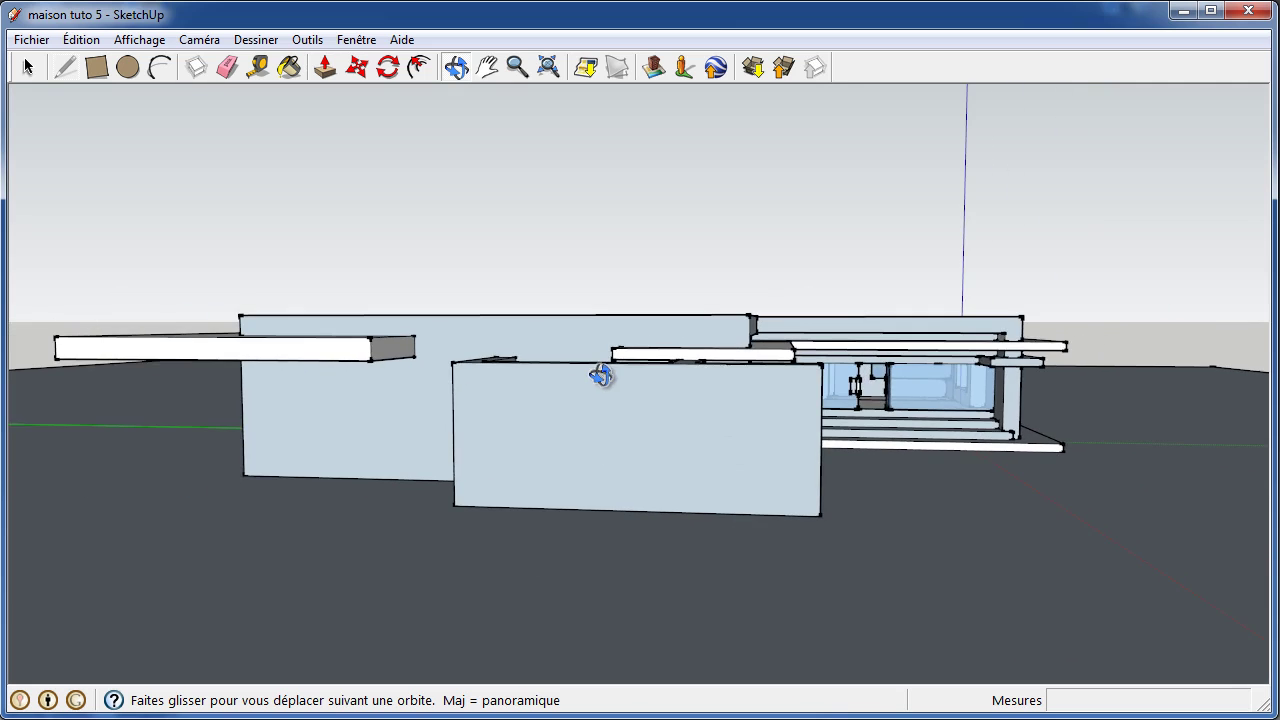
pyautogui.moveTo(654, 371)
pyautogui.mouseDown()
pyautogui.moveTo(646, 481)
pyautogui.moveTo(566, 466)
pyautogui.moveTo(646, 443)
pyautogui.moveTo(651, 428)
pyautogui.mouseUp()
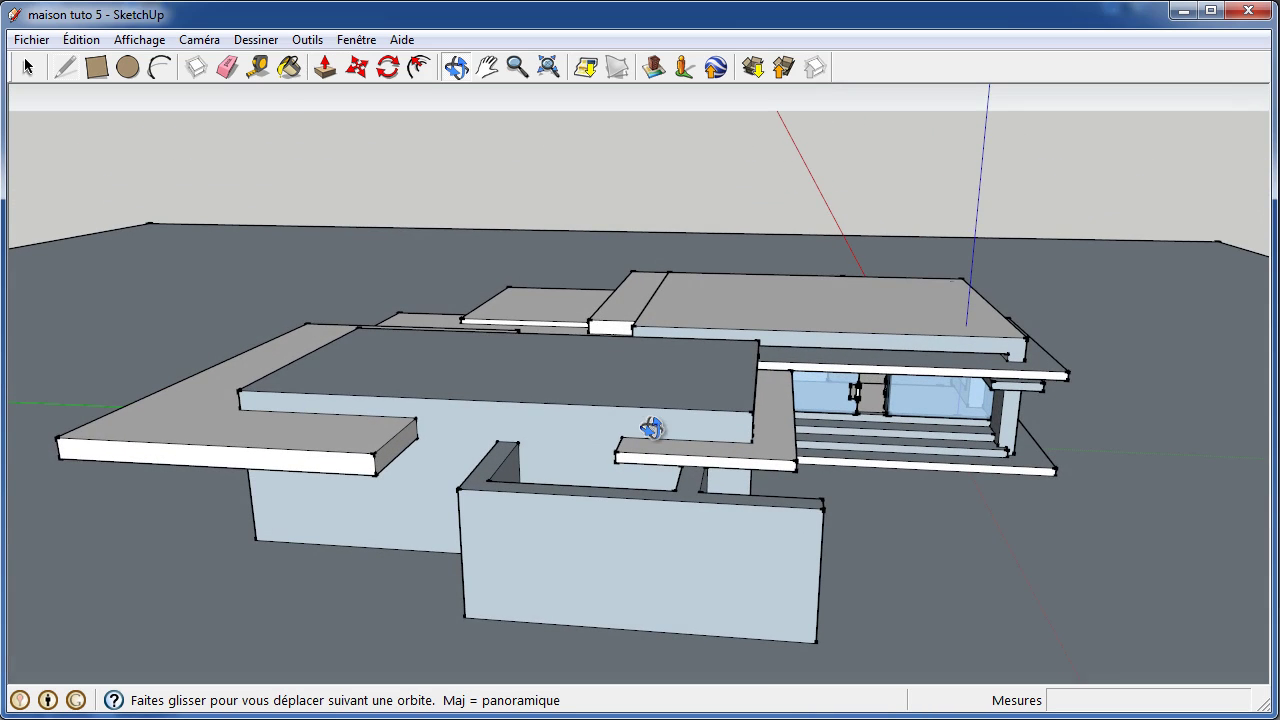
pyautogui.click(66, 68)
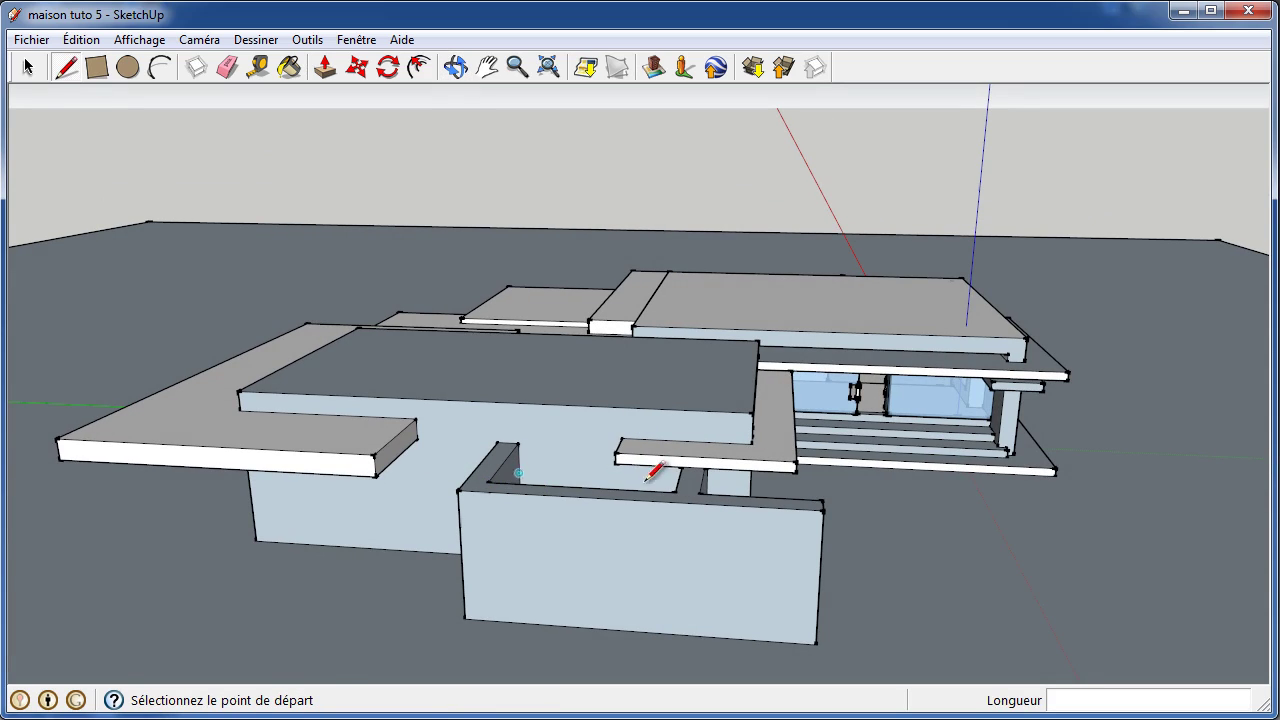
# - Draw a rectangle across the top of the front wall beside the entrance
pyautogui.click(97, 70)
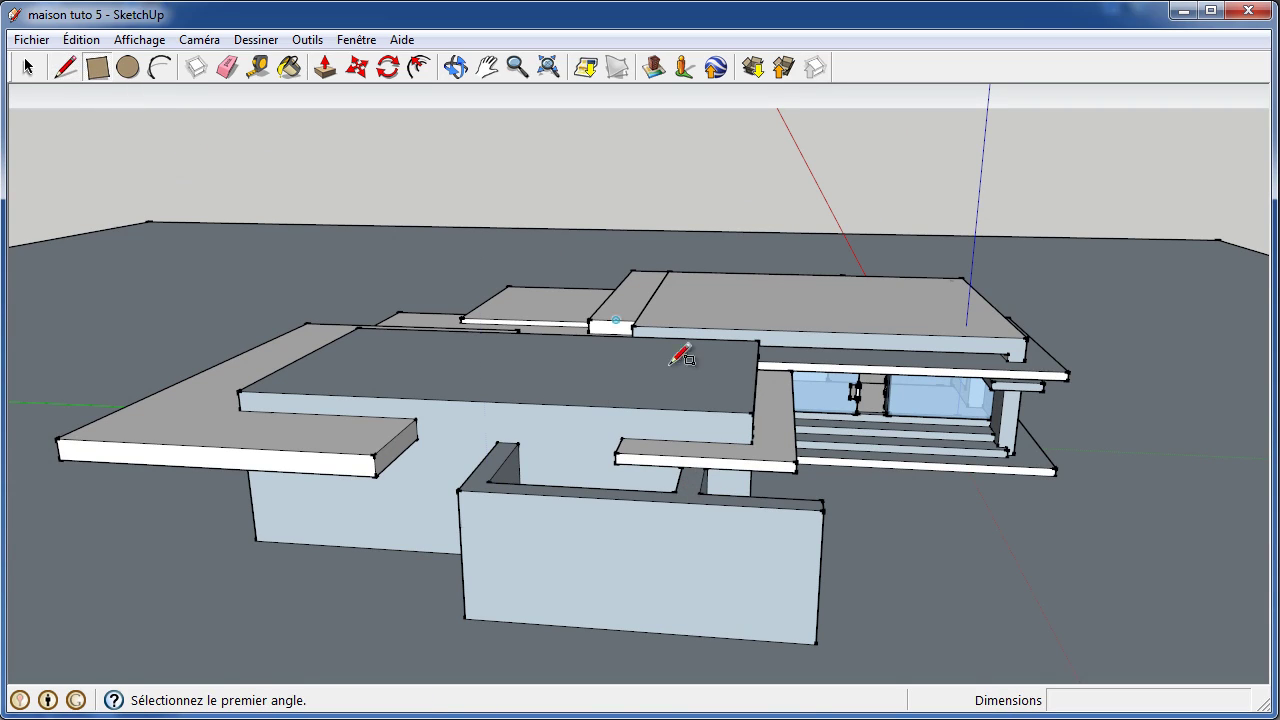
pyautogui.click(683, 489)
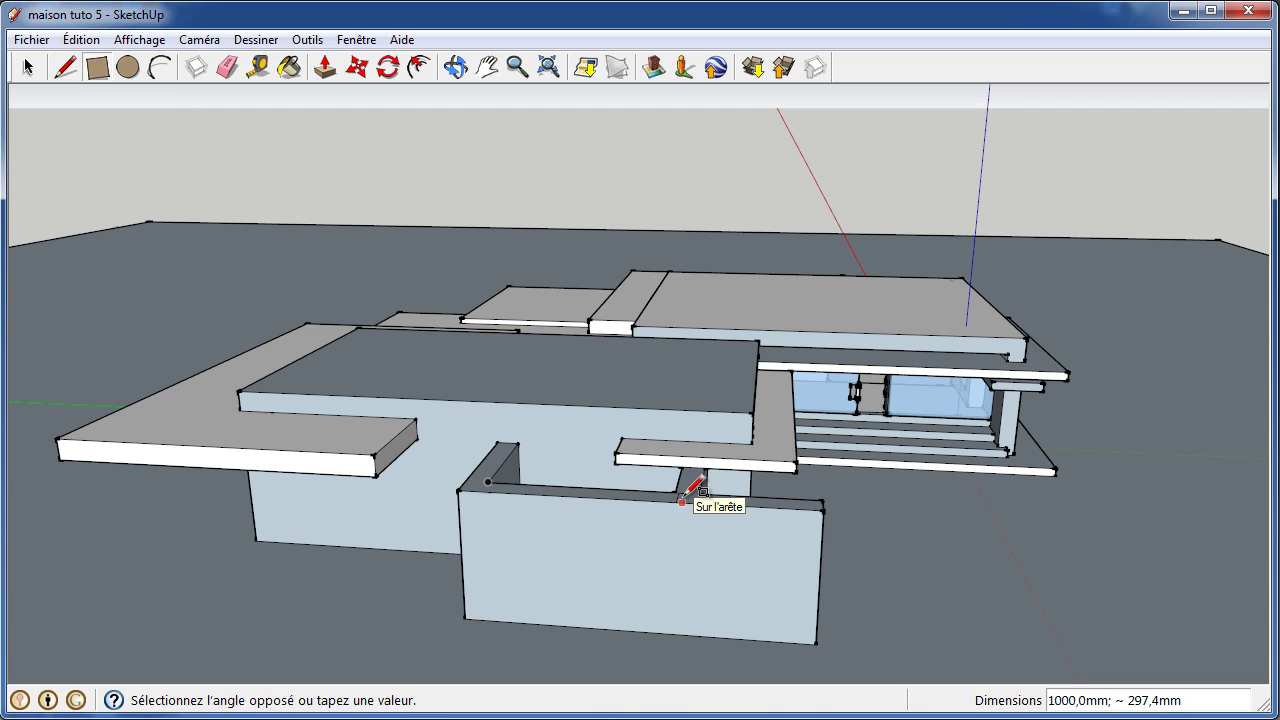
pyautogui.click(682, 501)
pyautogui.scroll(1, 683, 489)
pyautogui.scroll(2, 683, 489)
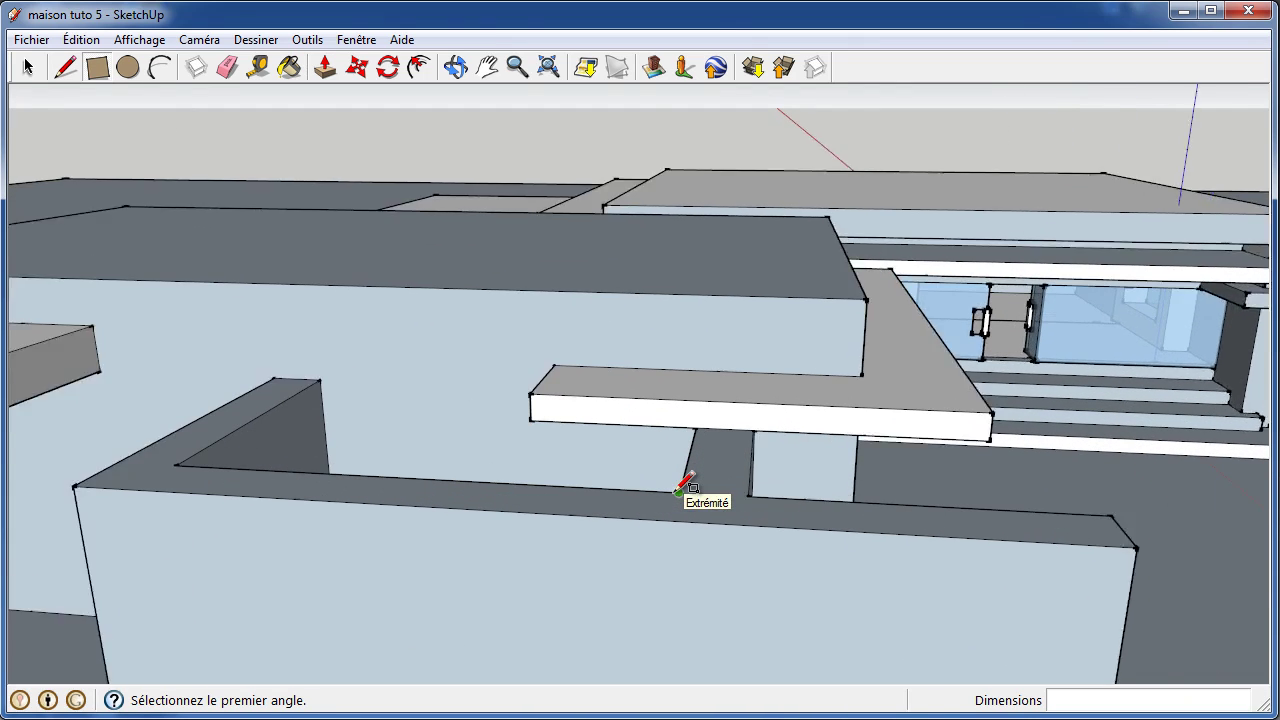
pyautogui.scroll(2, 683, 489)
pyautogui.click(682, 491)
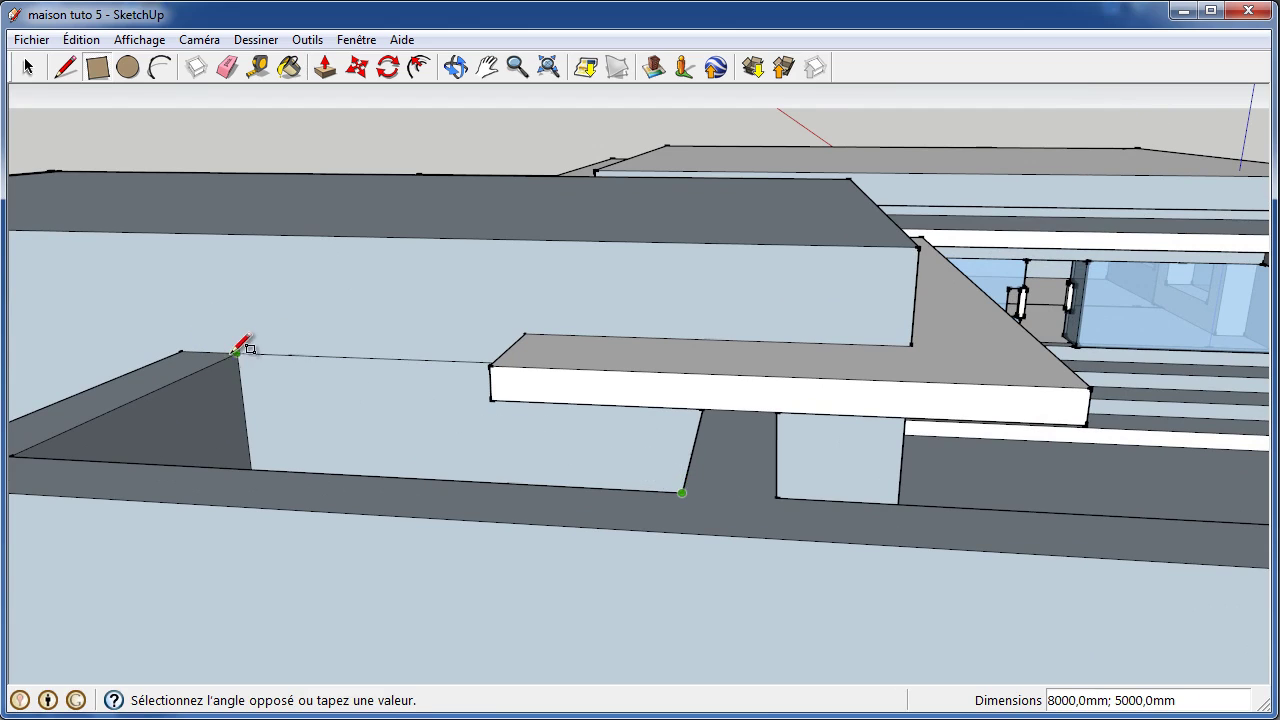
pyautogui.click(240, 352)
pyautogui.scroll(-3, 251, 368)
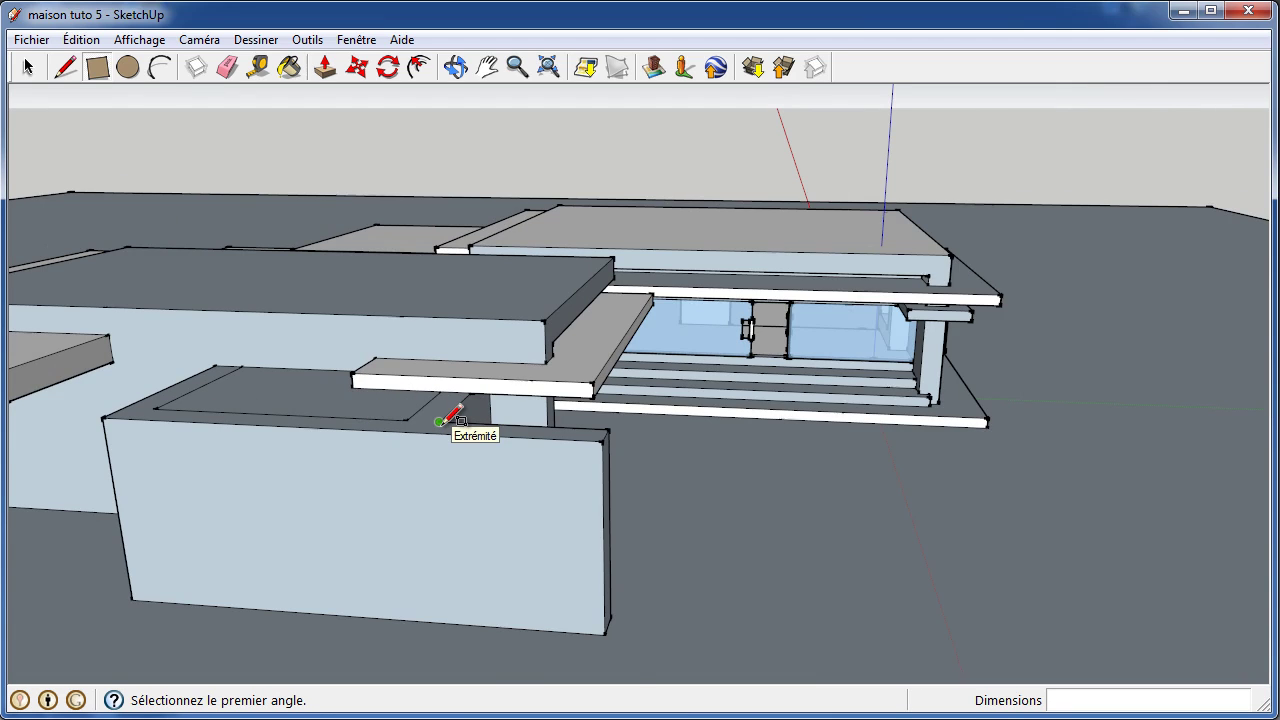
pyautogui.scroll(2, 445, 415)
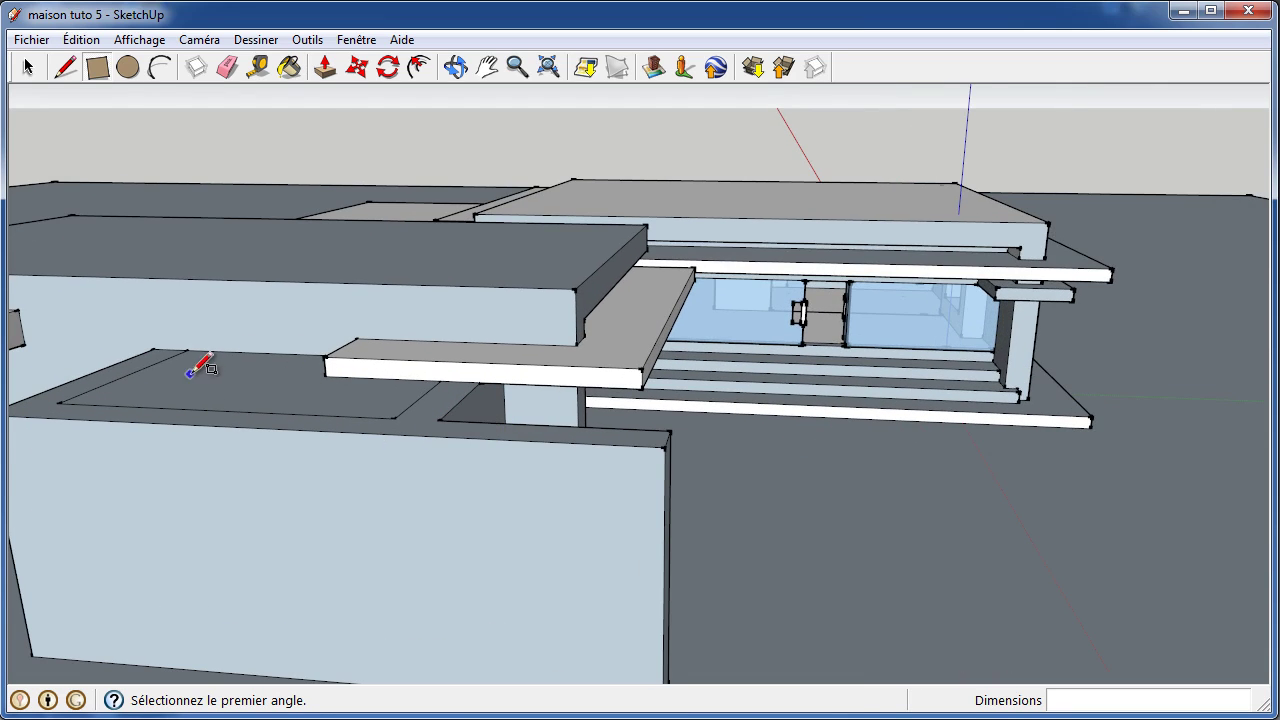
# - Push/pull the new rectangle face slightly
pyautogui.click(323, 72)
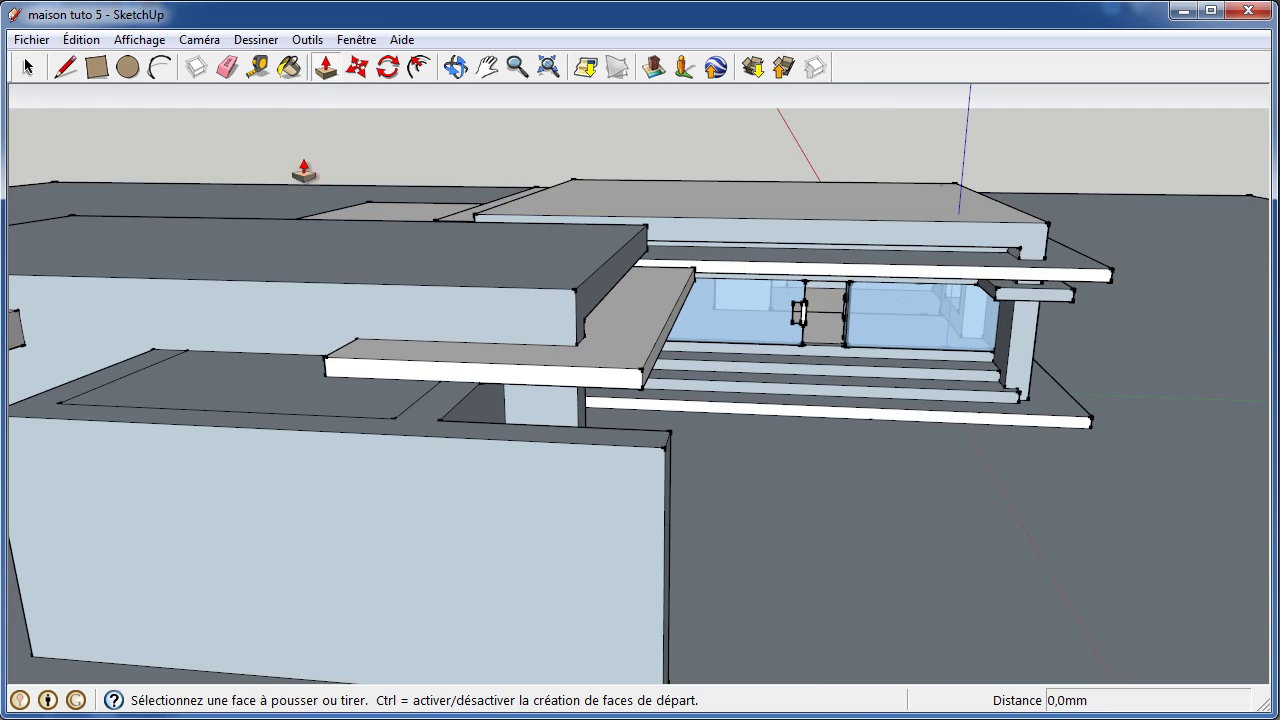
pyautogui.click(250, 393)
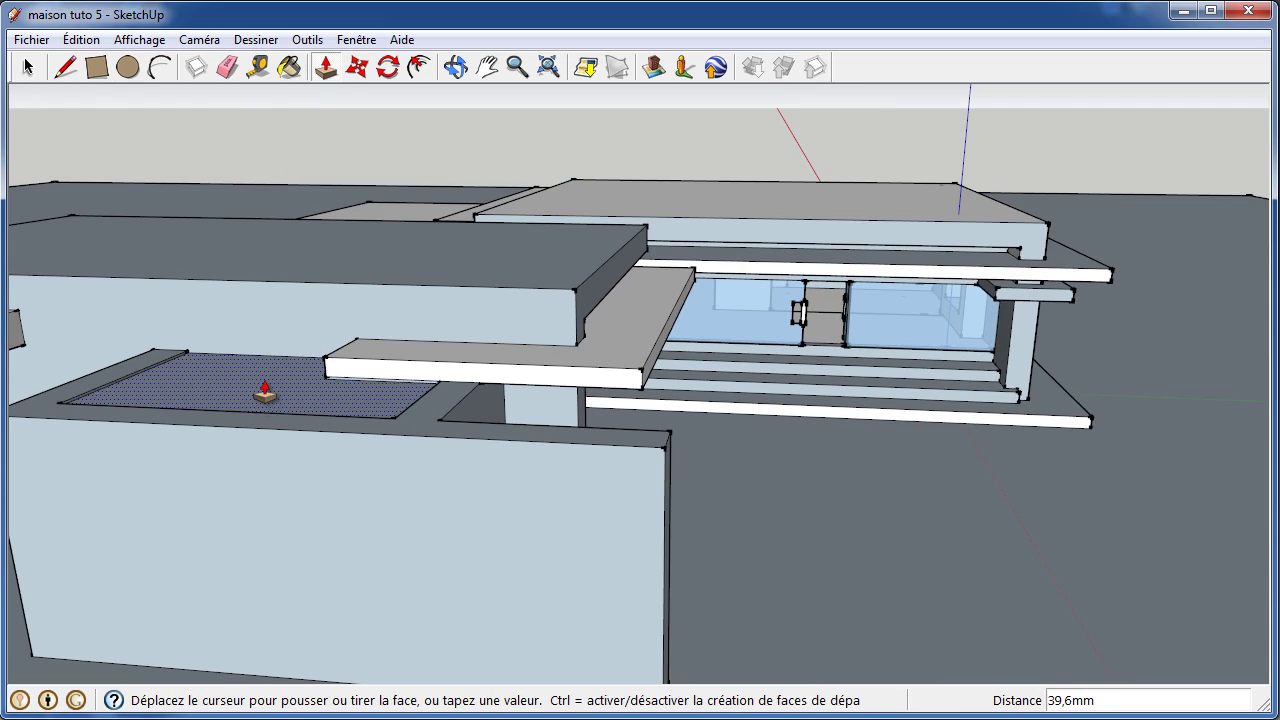
pyautogui.click(265, 390)
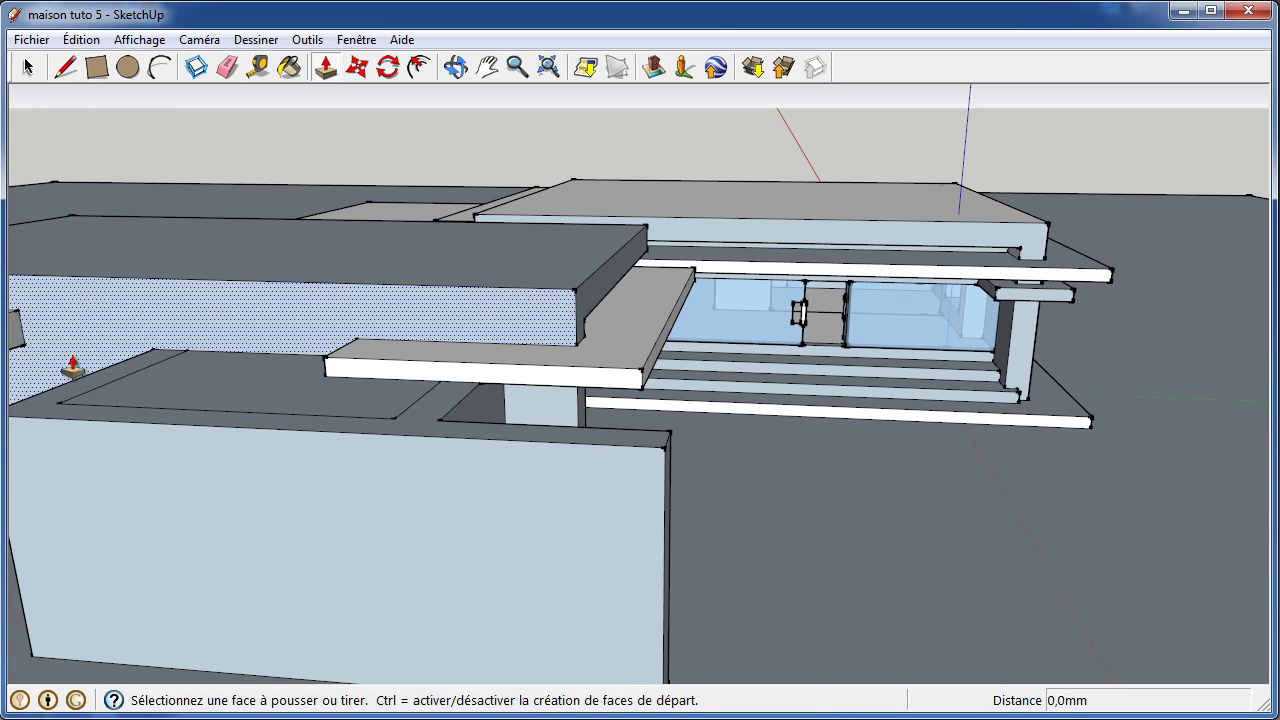
pyautogui.click(65, 67)
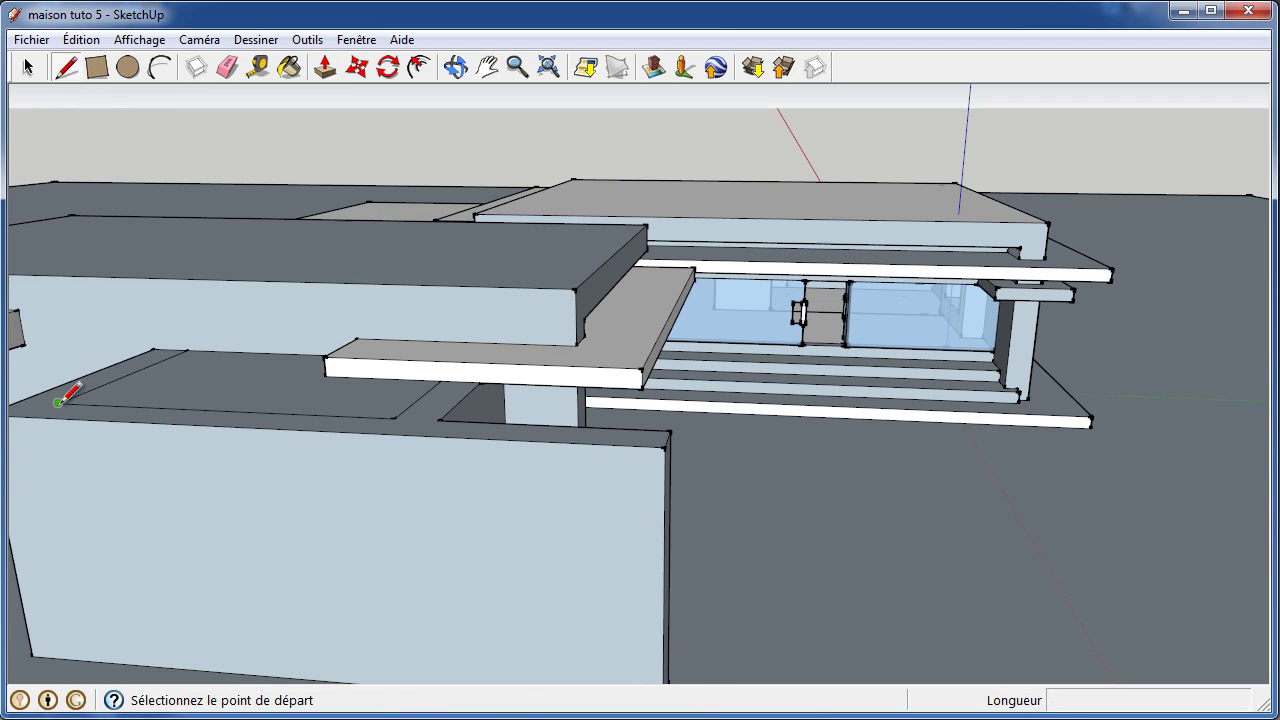
# - Draw short edges along the front wall's top edge
pyautogui.click(57, 402)
pyautogui.click(35, 408)
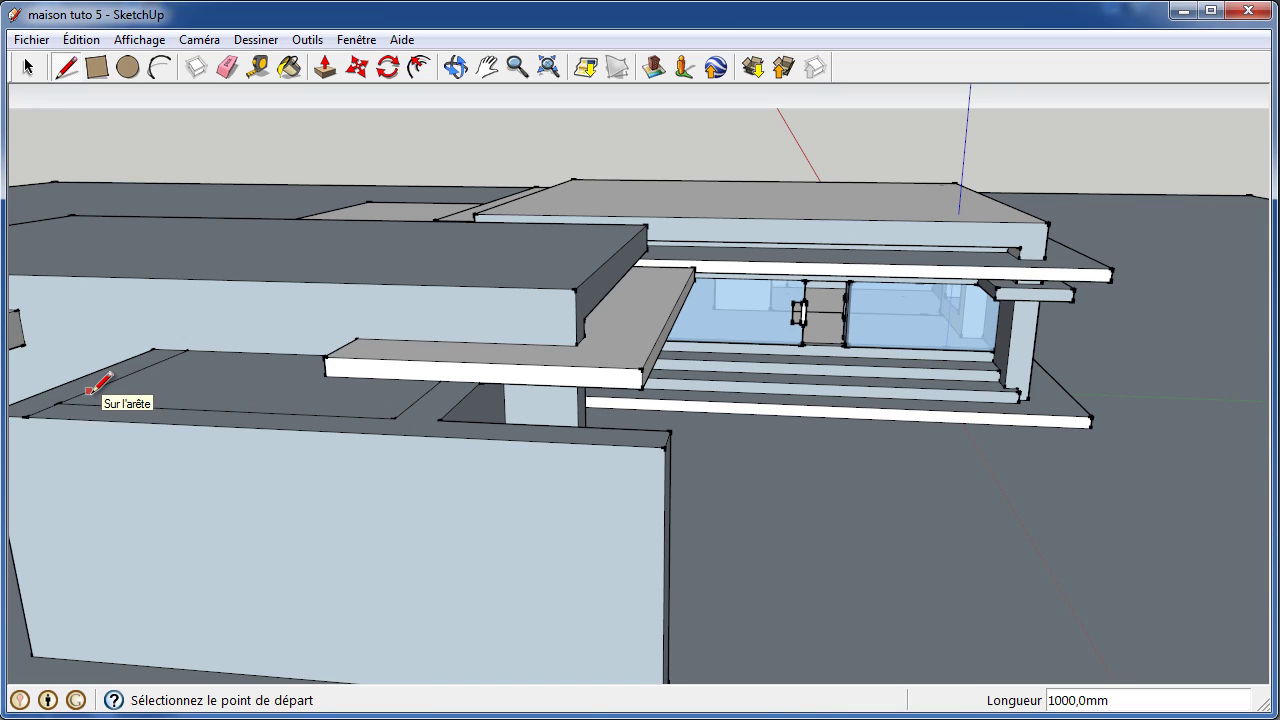
pyautogui.click(58, 402)
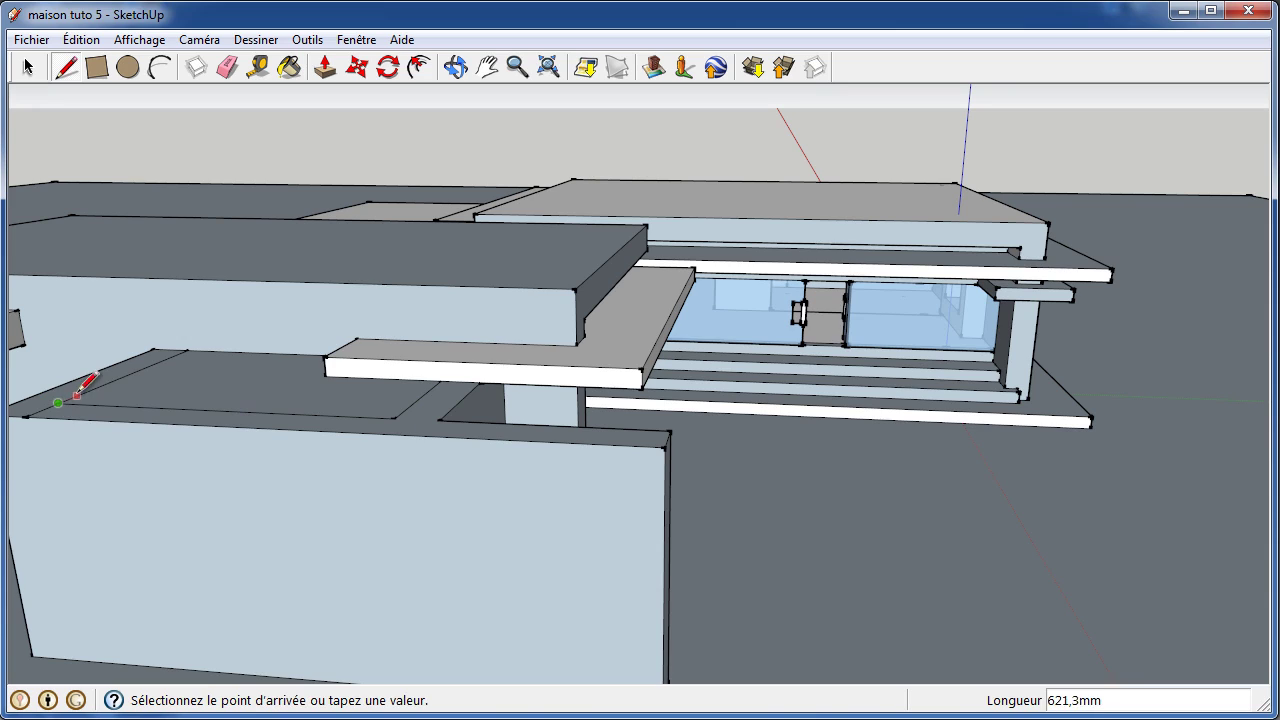
pyautogui.click(88, 390)
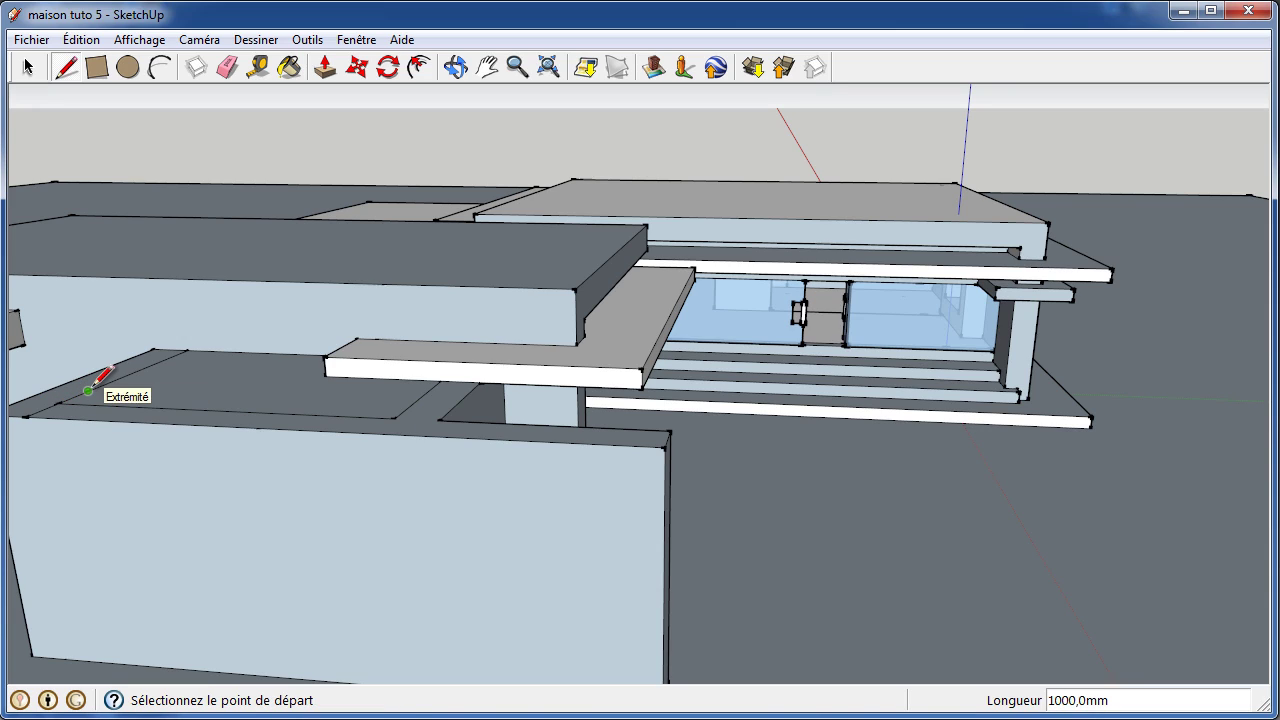
# - Draw a 10000 mm edge with a 2000 mm return and close the new face
pyautogui.click(88, 390)
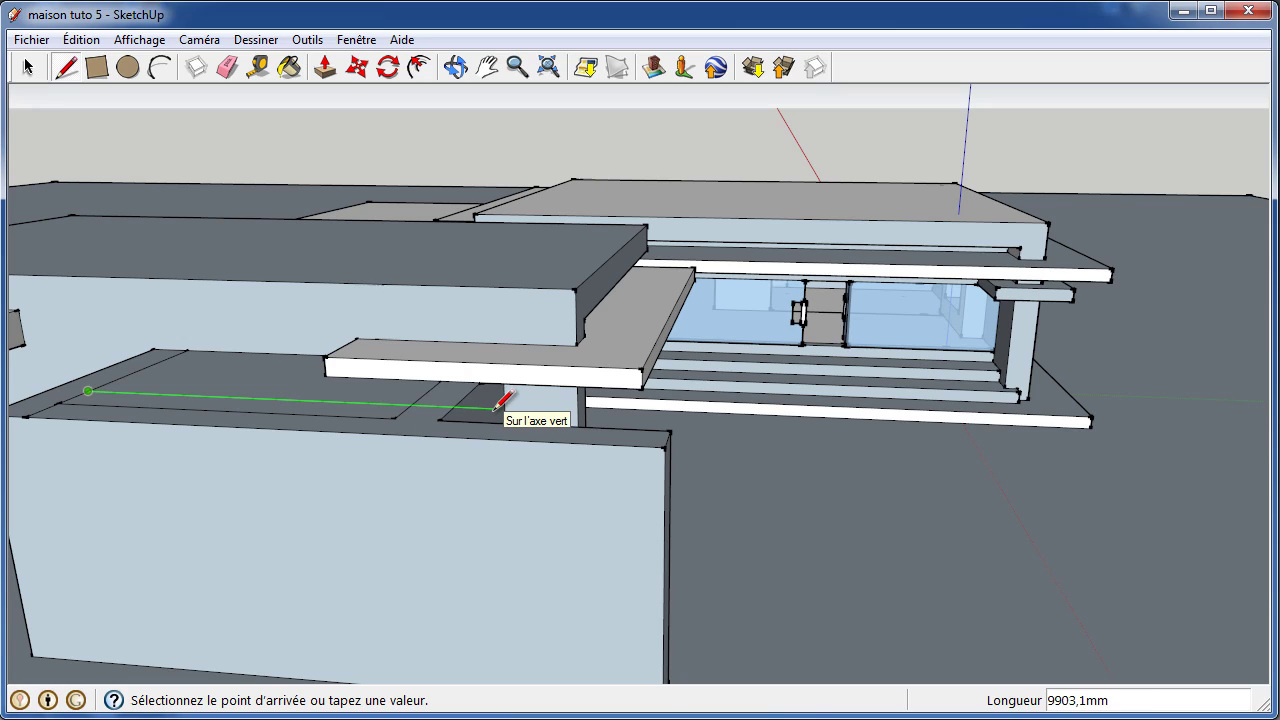
pyautogui.press('Return')
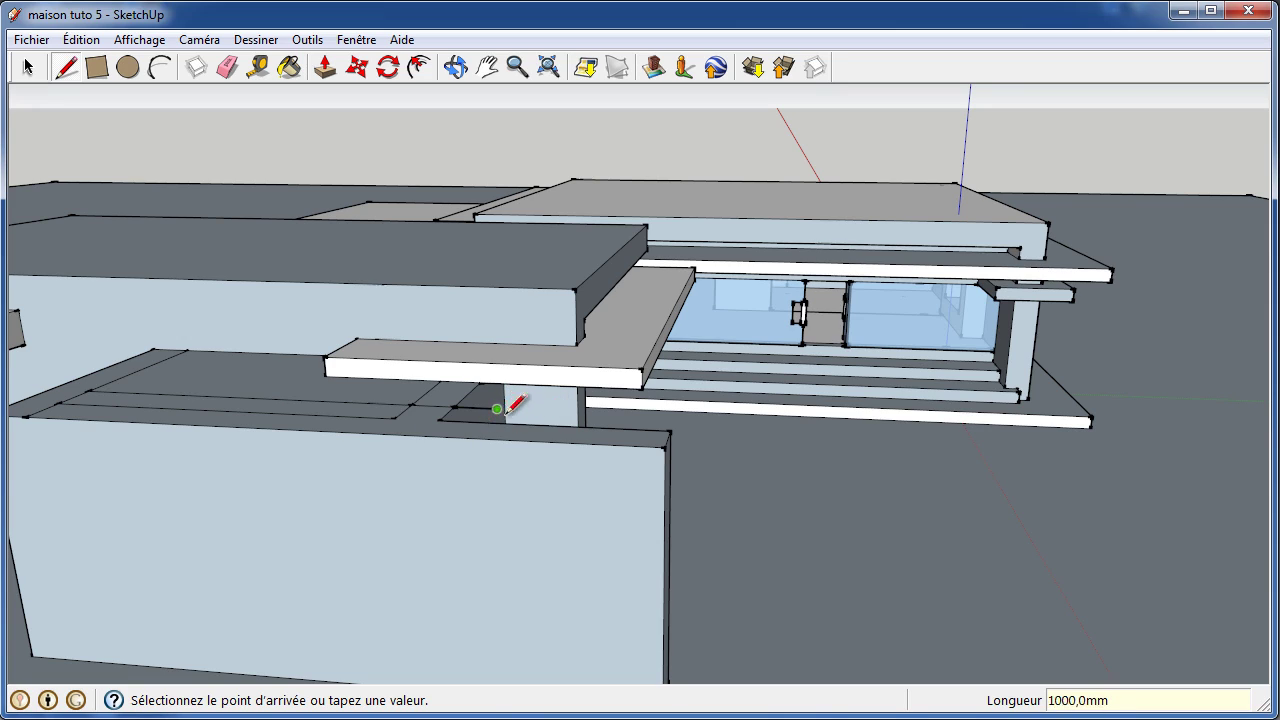
pyautogui.click(497, 408)
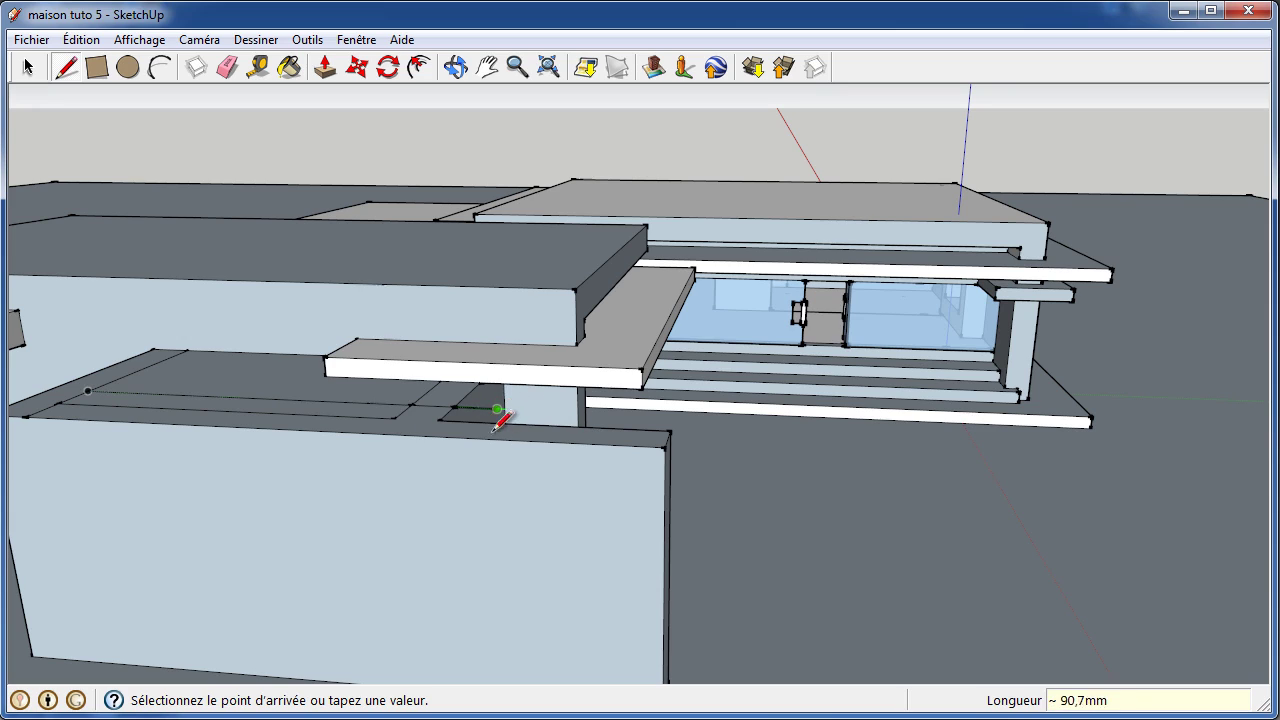
pyautogui.write('2000')
pyautogui.press('Return')
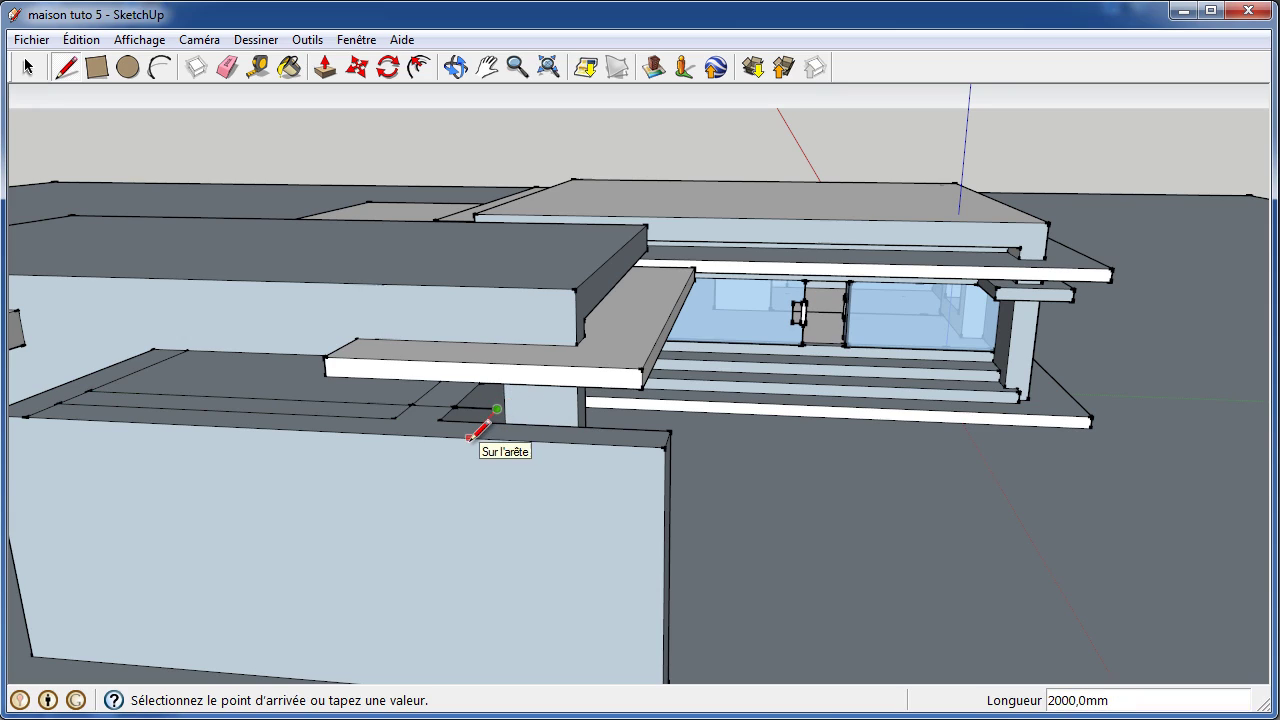
pyautogui.click(470, 437)
pyautogui.moveTo(35, 412)
pyautogui.mouseDown(button='middle')
pyautogui.moveTo(337, 337)
pyautogui.moveTo(343, 391)
pyautogui.moveTo(160, 412)
pyautogui.mouseUp(button='middle')
pyautogui.write('1000')
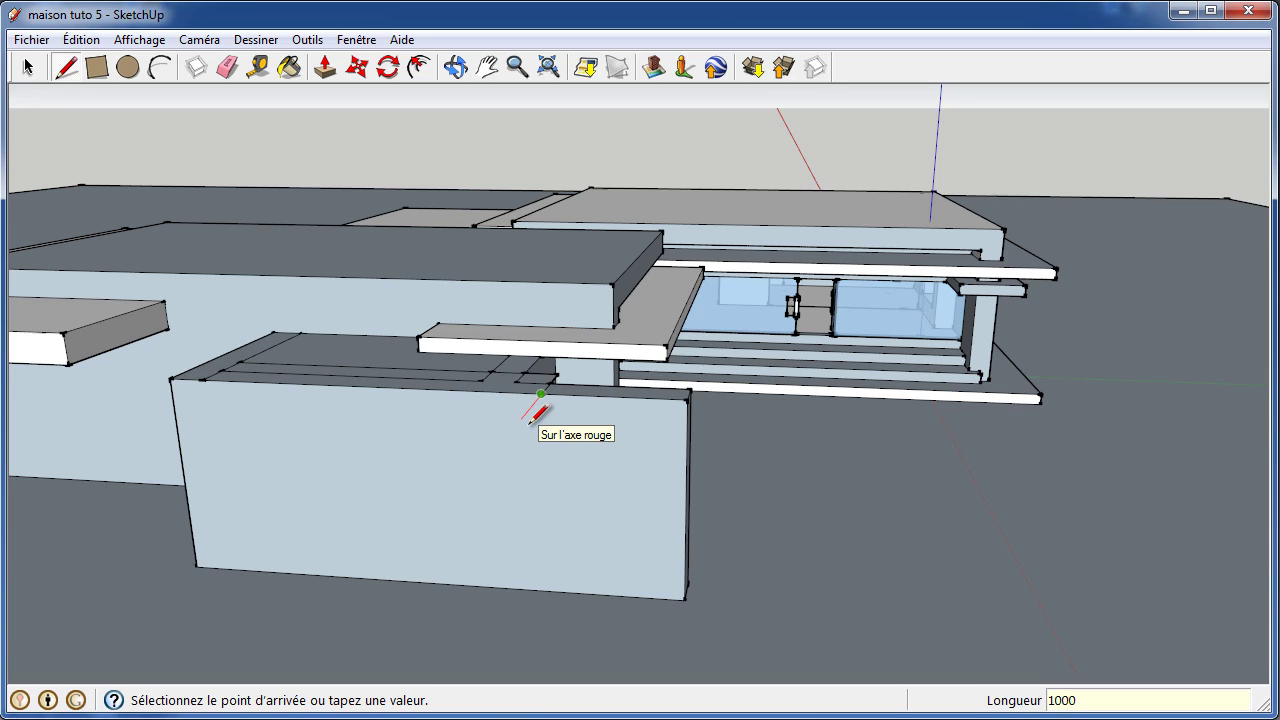
# - Redraw the slab's 10000 mm top edges and close its top outline
pyautogui.click(532, 405)
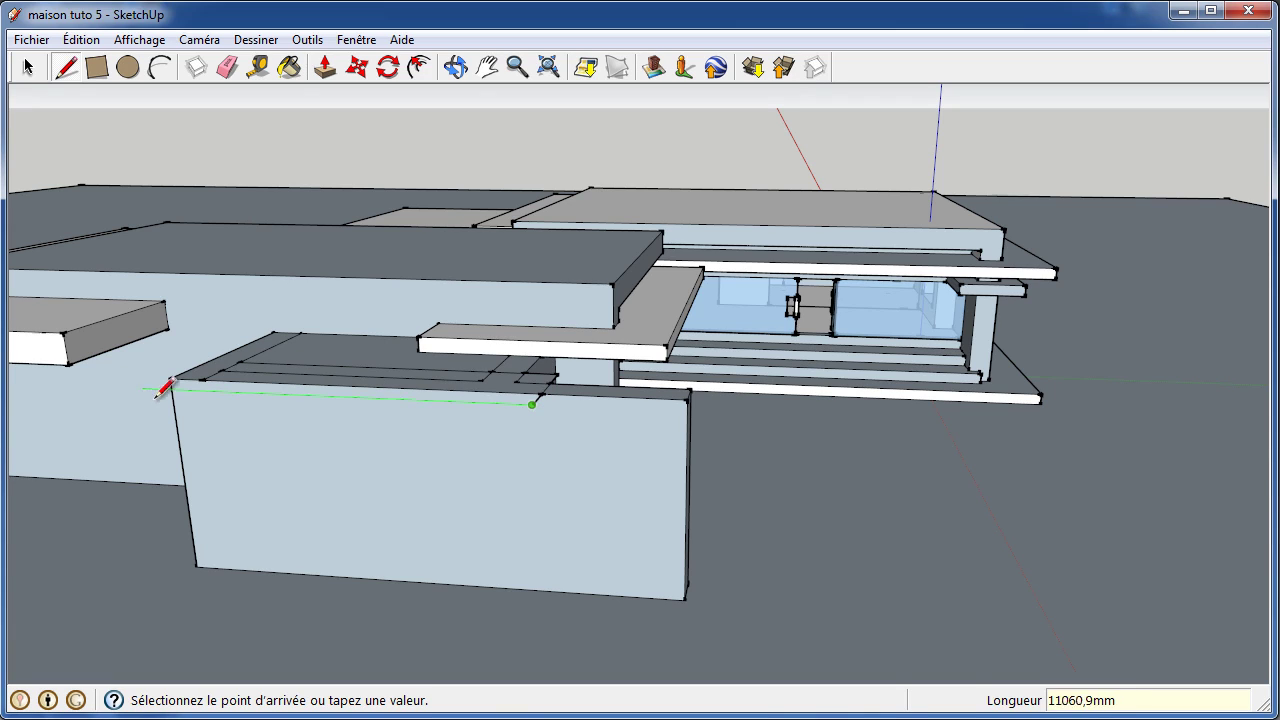
pyautogui.click(190, 389)
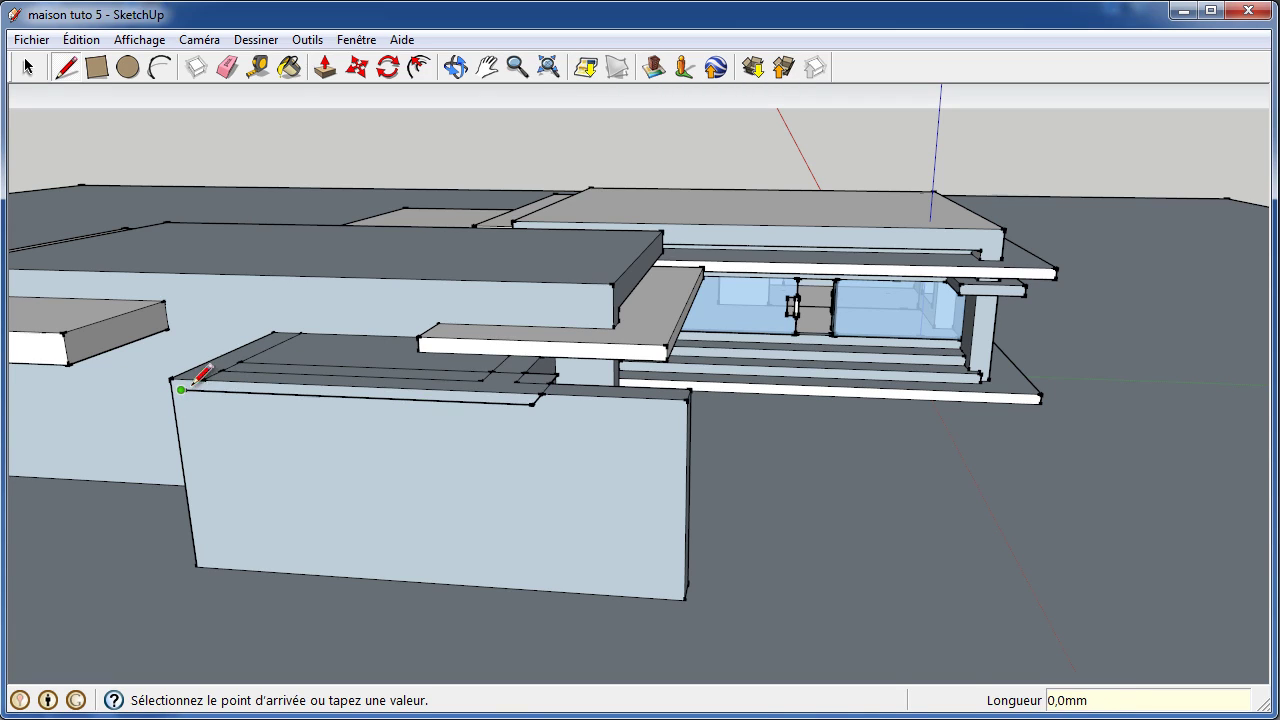
pyautogui.write('1000')
pyautogui.click(202, 379)
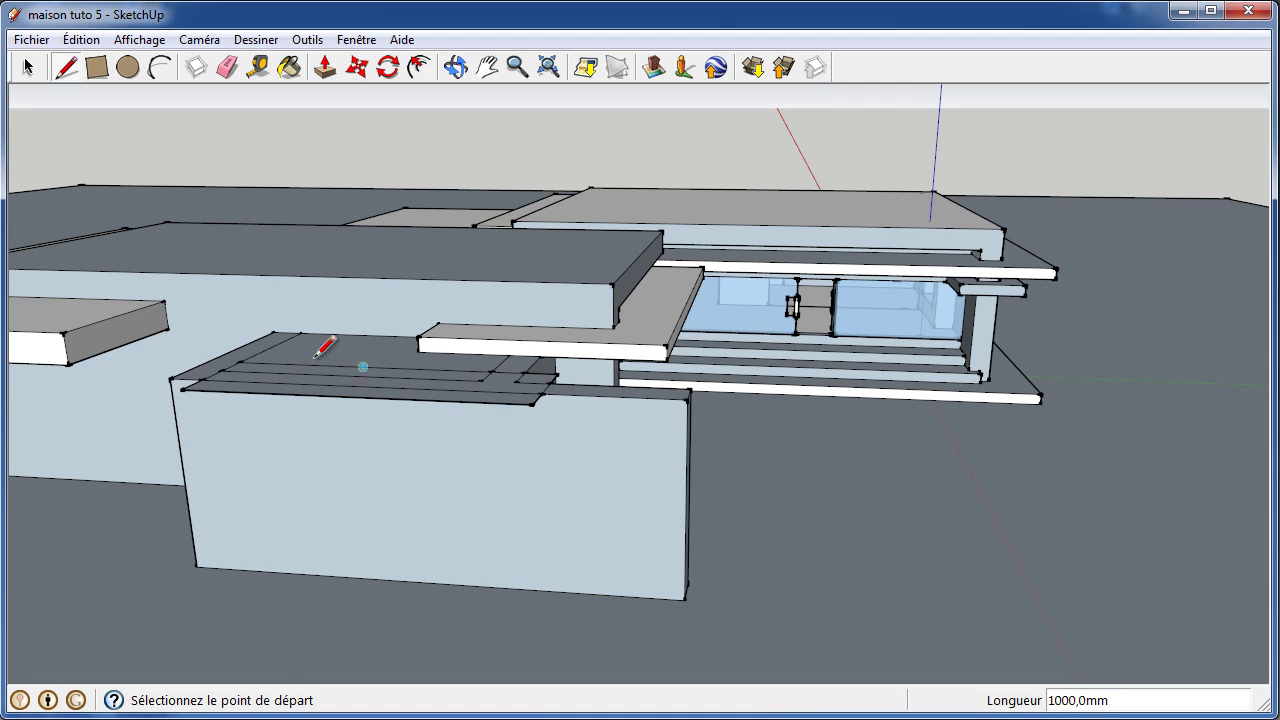
pyautogui.click(556, 374)
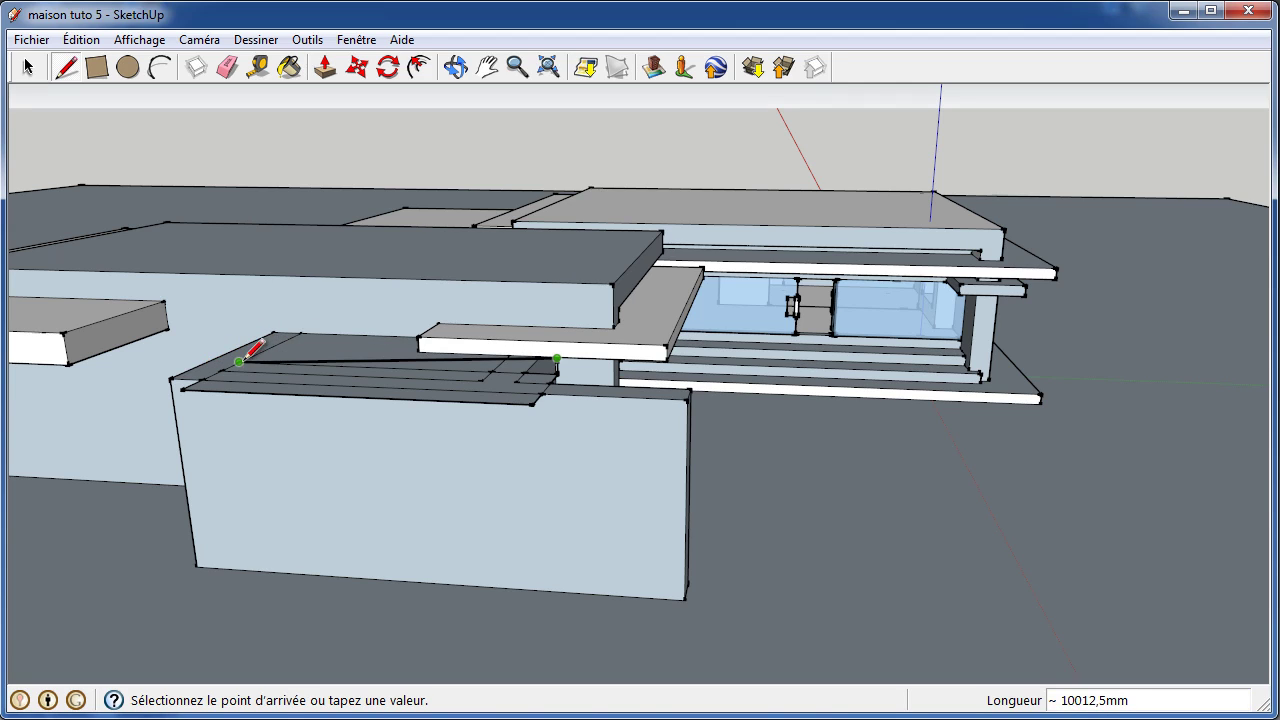
pyautogui.write('10000')
pyautogui.press('Return')
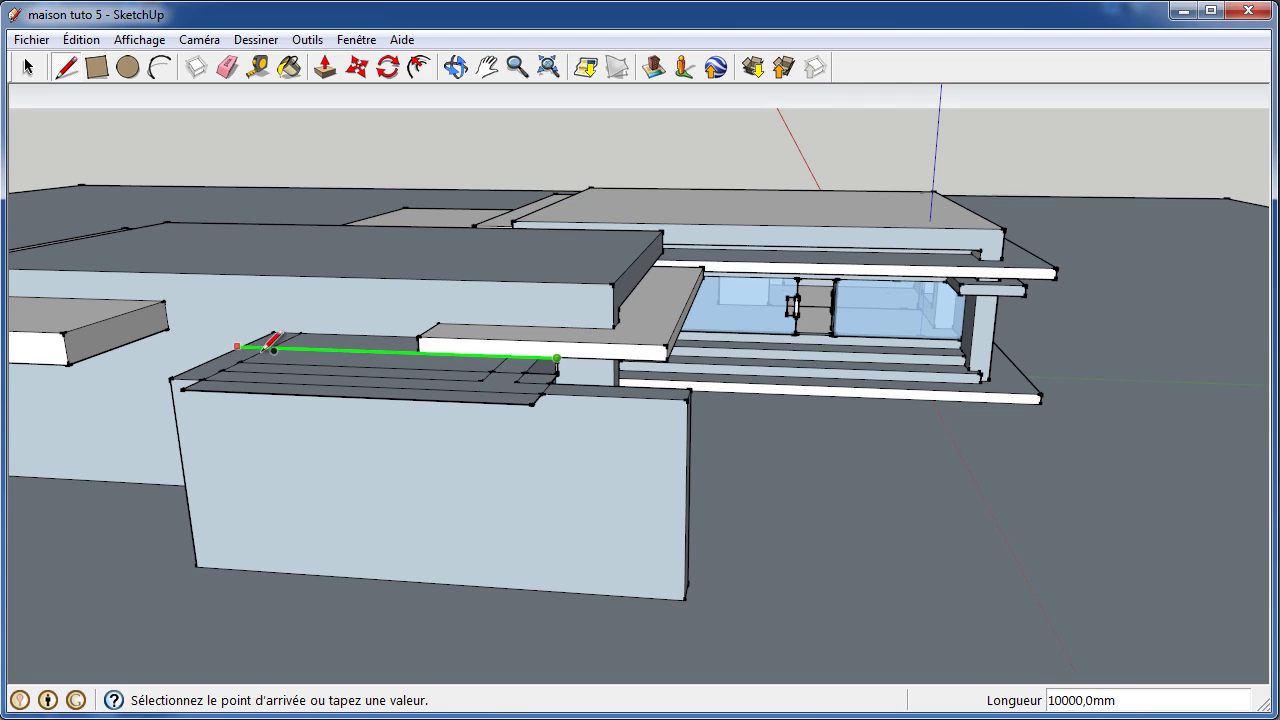
pyautogui.click(238, 346)
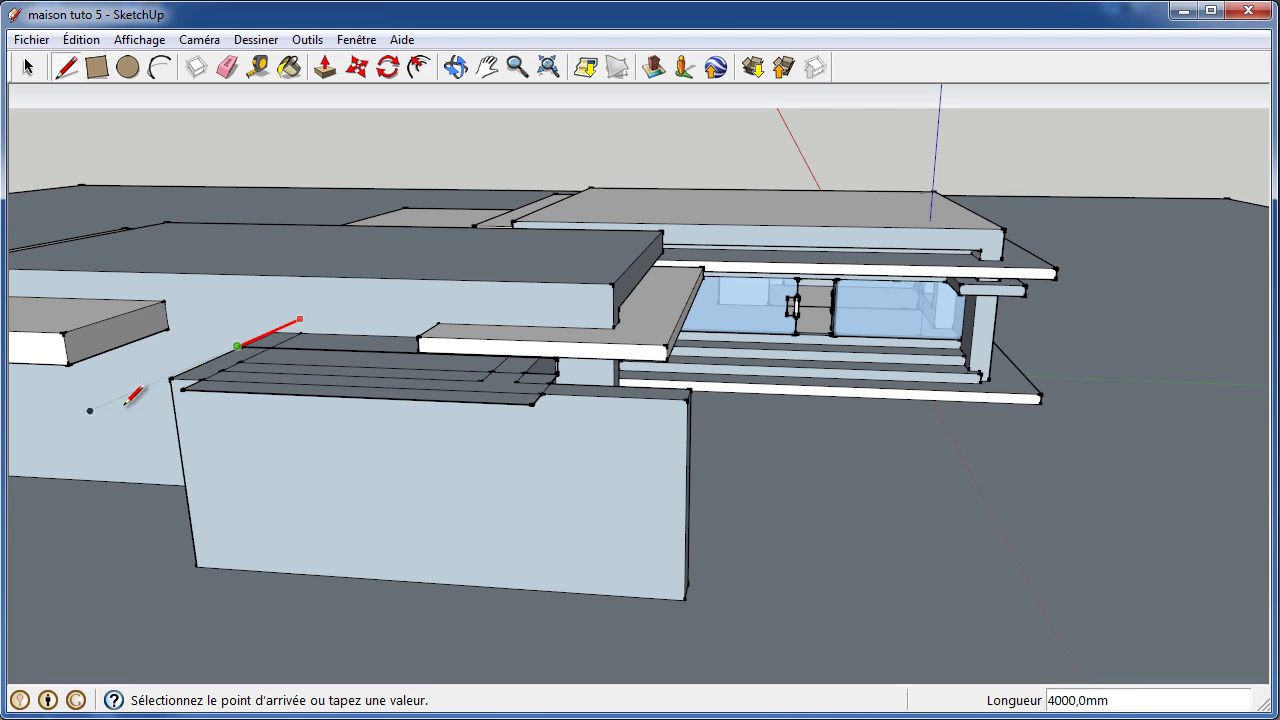
pyautogui.click(180, 372)
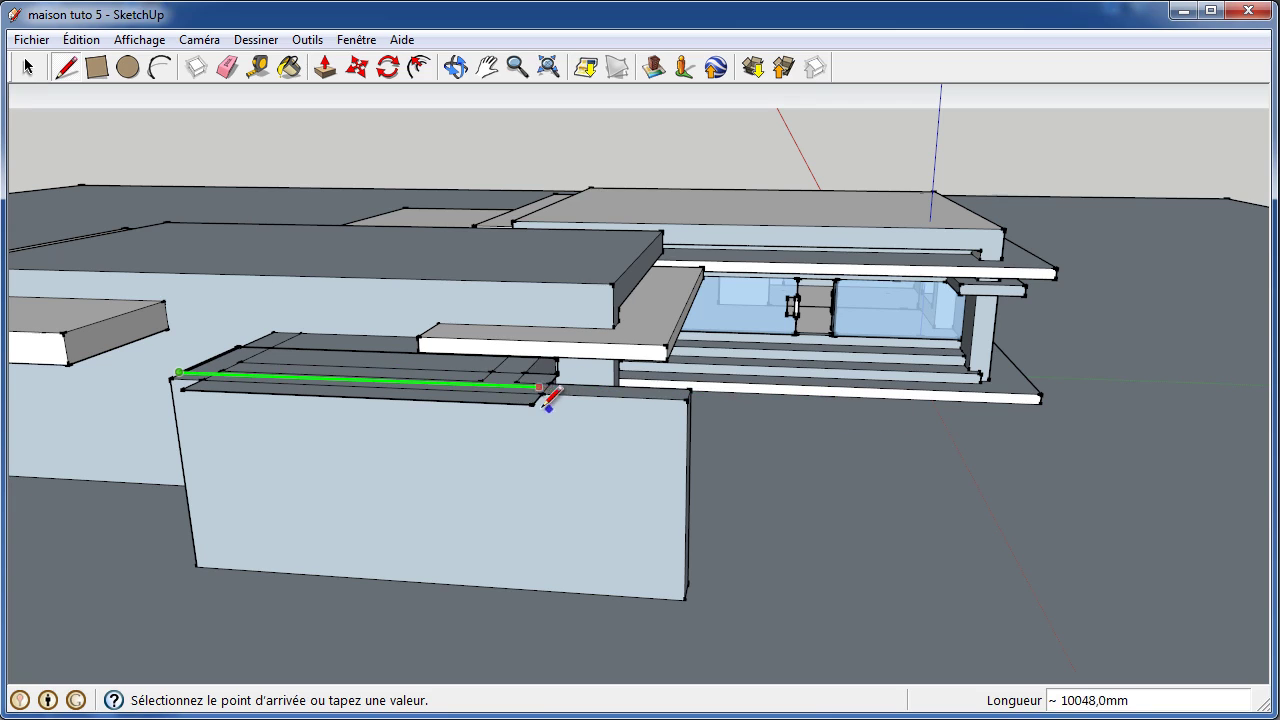
pyautogui.write('10000')
pyautogui.press('Return')
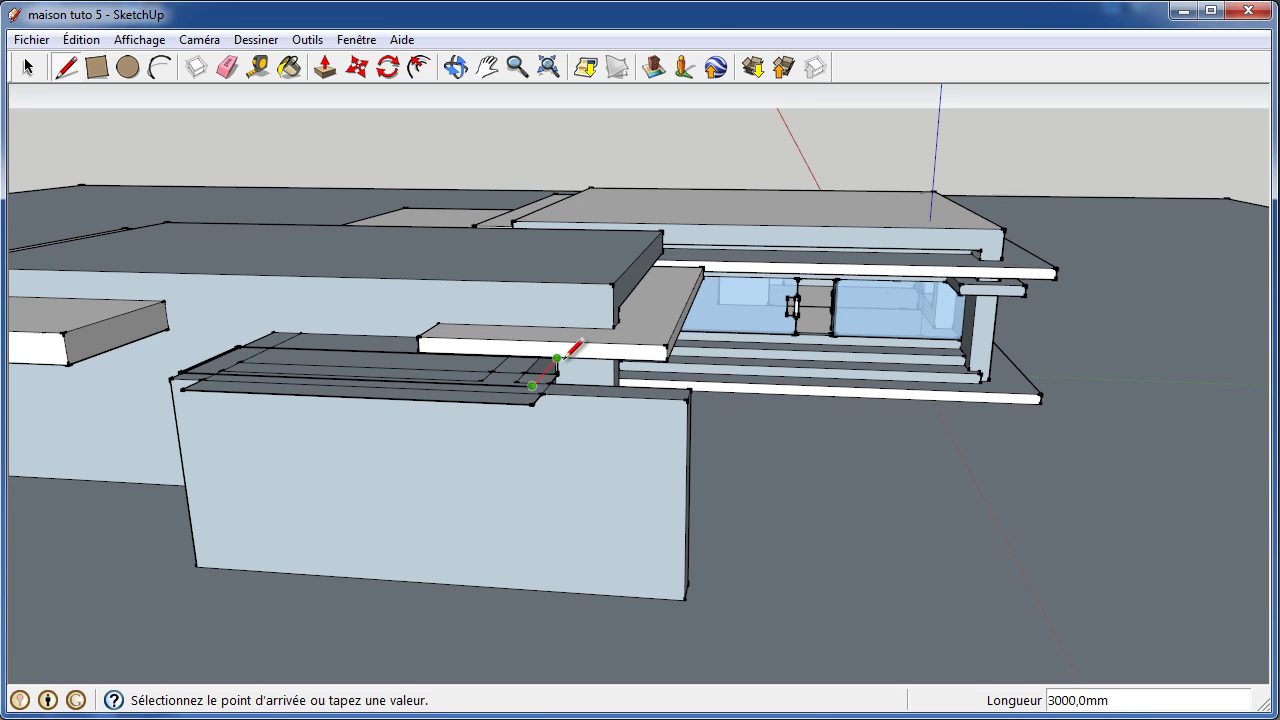
pyautogui.click(562, 355)
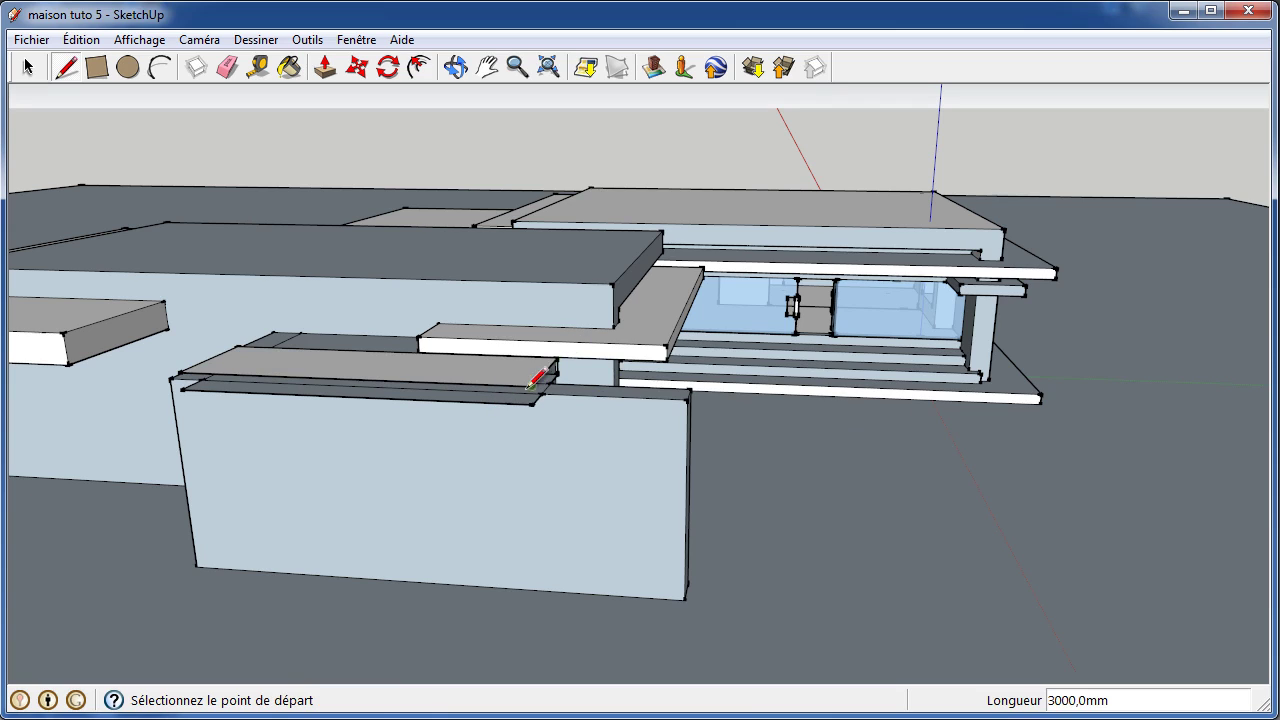
# - Draw short 500 mm edges closing the slab's end and front faces
pyautogui.click(530, 387)
pyautogui.click(534, 402)
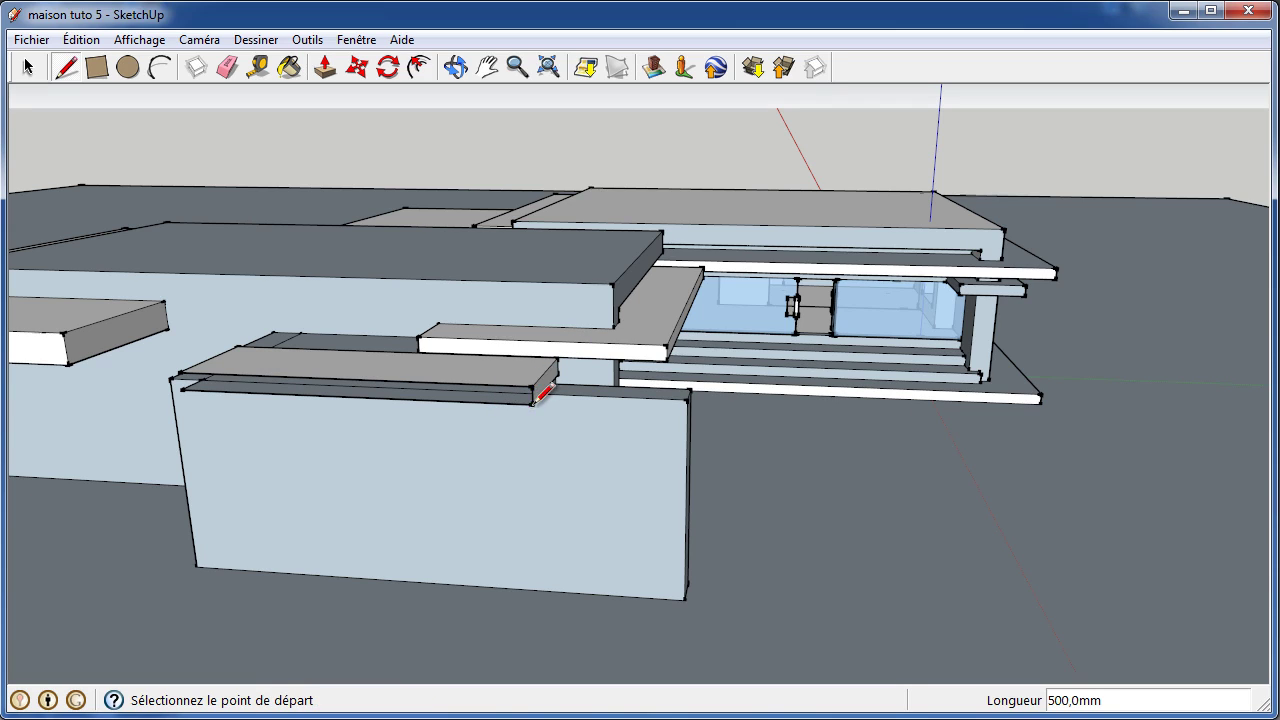
pyautogui.click(184, 376)
pyautogui.click(181, 389)
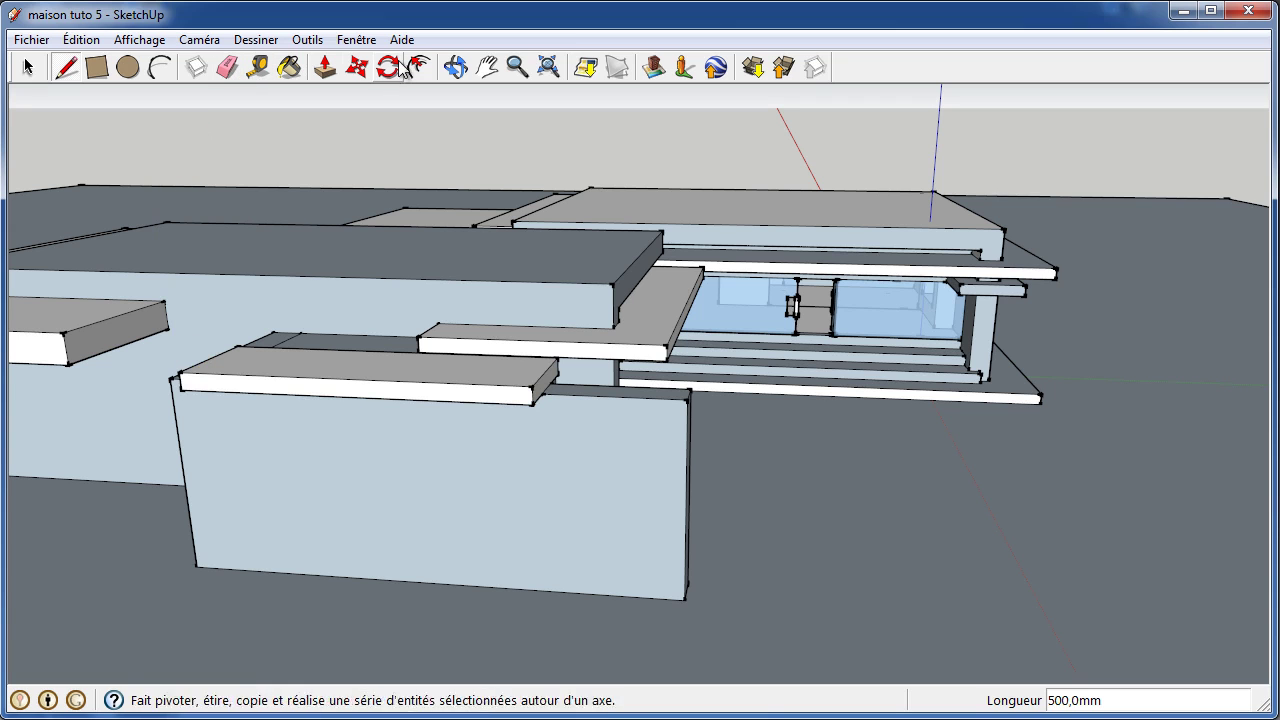
pyautogui.click(455, 62)
pyautogui.moveTo(171, 469)
pyautogui.mouseDown()
pyautogui.moveTo(527, 429)
pyautogui.moveTo(497, 471)
pyautogui.moveTo(200, 123)
pyautogui.mouseUp()
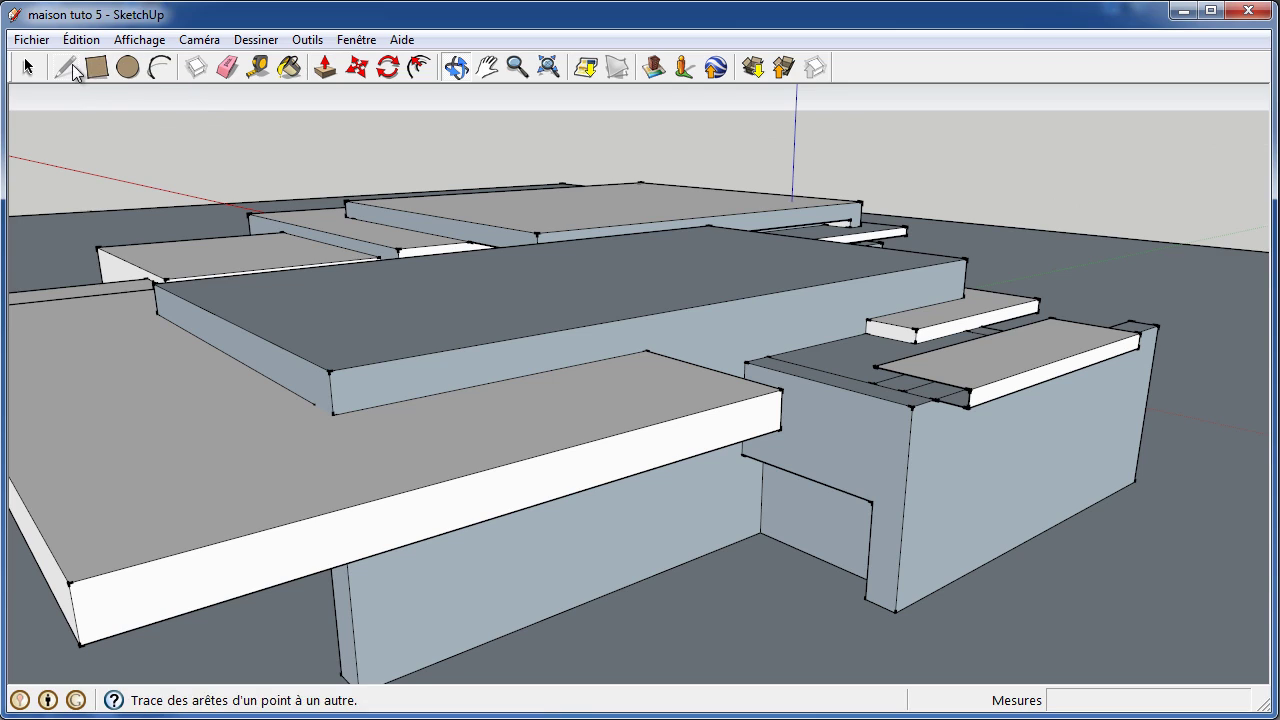
# - Draw a short edge at the small slab's open corner to close its face
pyautogui.click(65, 66)
pyautogui.click(873, 366)
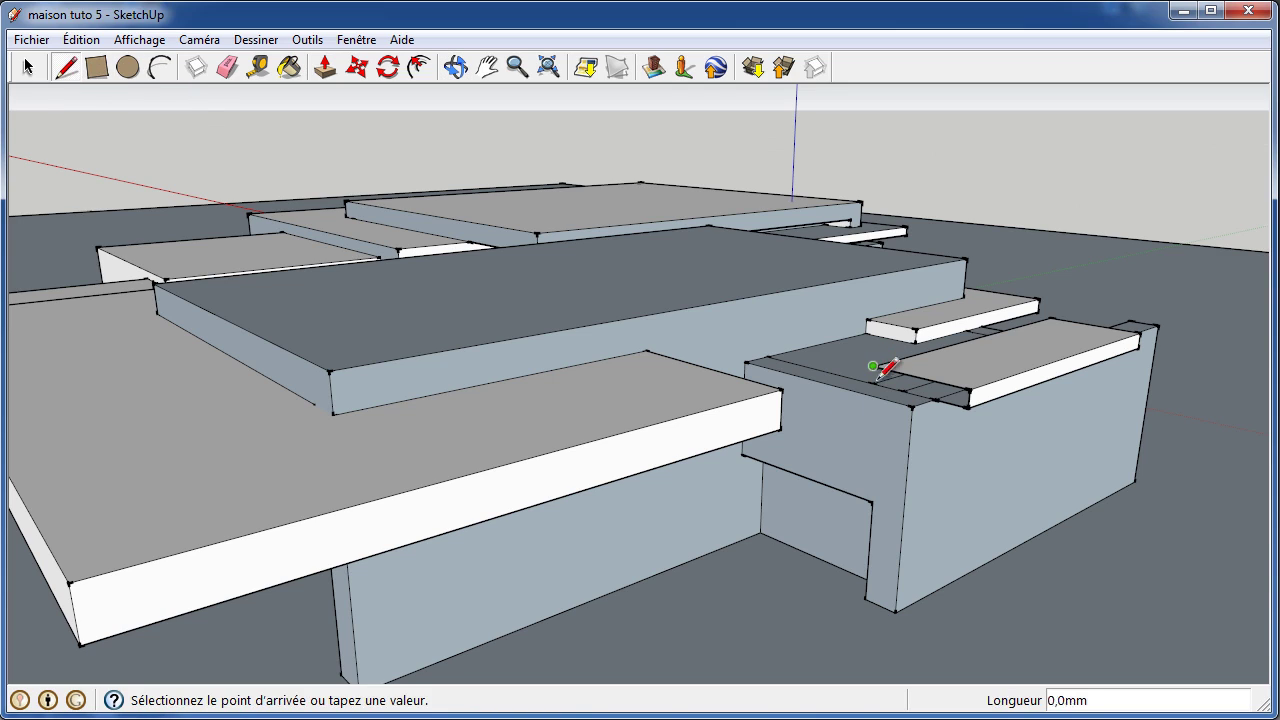
pyautogui.click(874, 382)
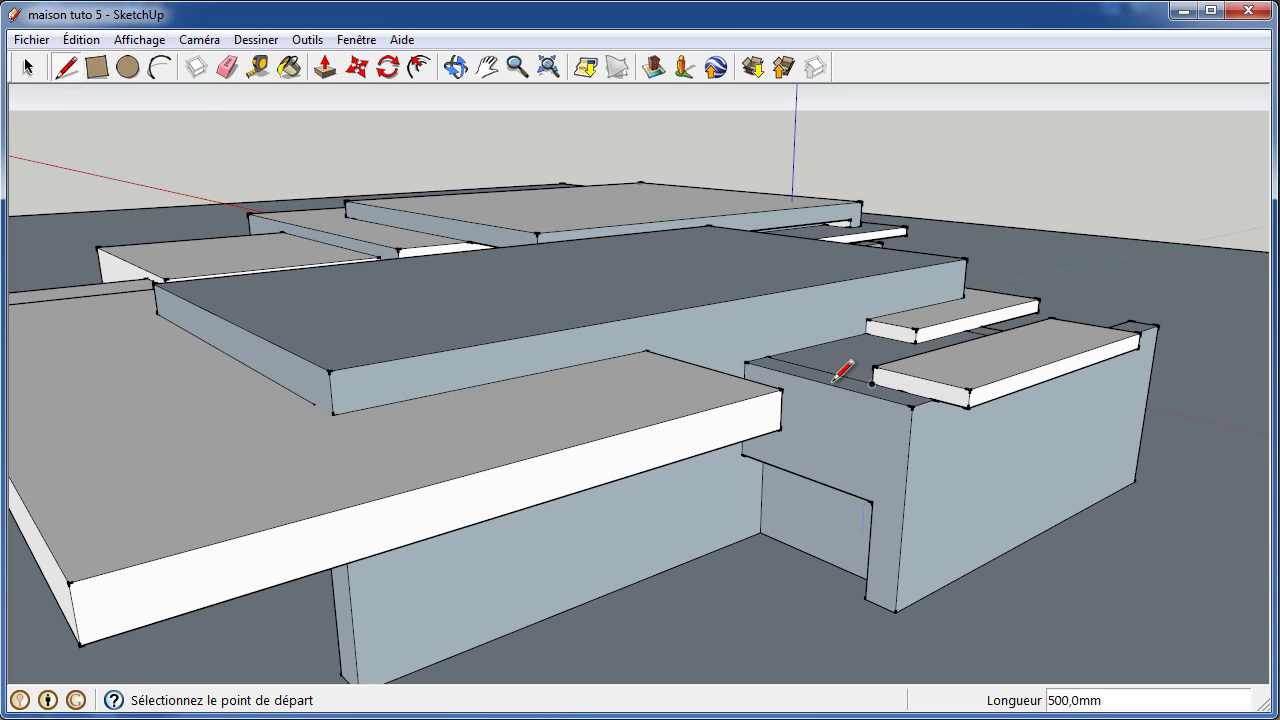
pyautogui.click(326, 67)
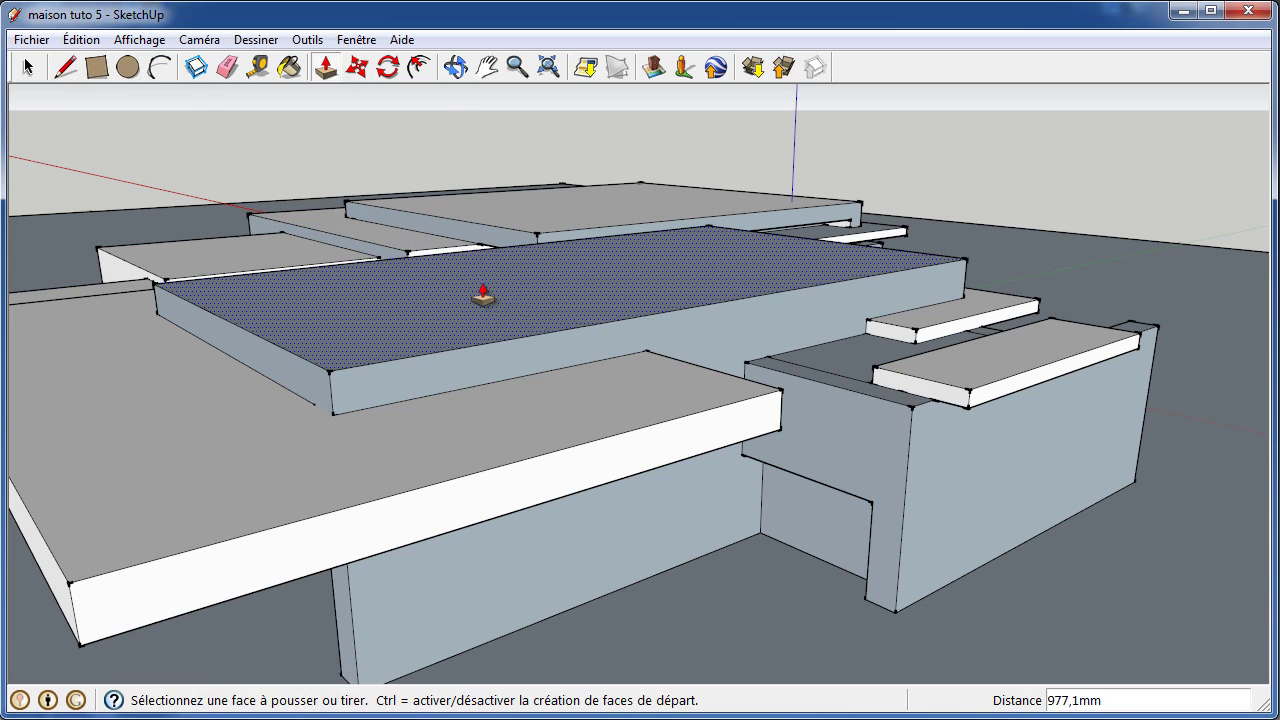
pyautogui.click(443, 213)
pyautogui.click(455, 67)
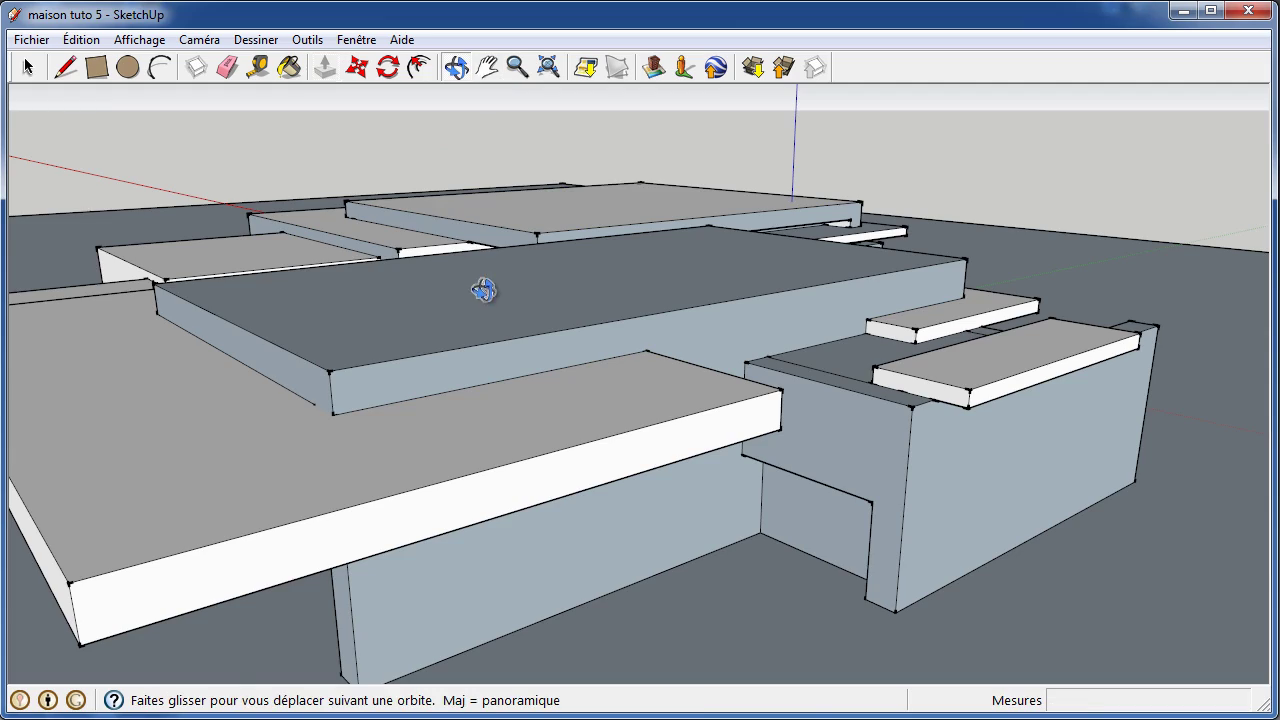
pyautogui.moveTo(486, 289)
pyautogui.mouseDown()
pyautogui.moveTo(809, 331)
pyautogui.moveTo(743, 349)
pyautogui.moveTo(358, 271)
pyautogui.moveTo(334, 197)
pyautogui.moveTo(289, 177)
pyautogui.moveTo(230, 209)
pyautogui.mouseUp()
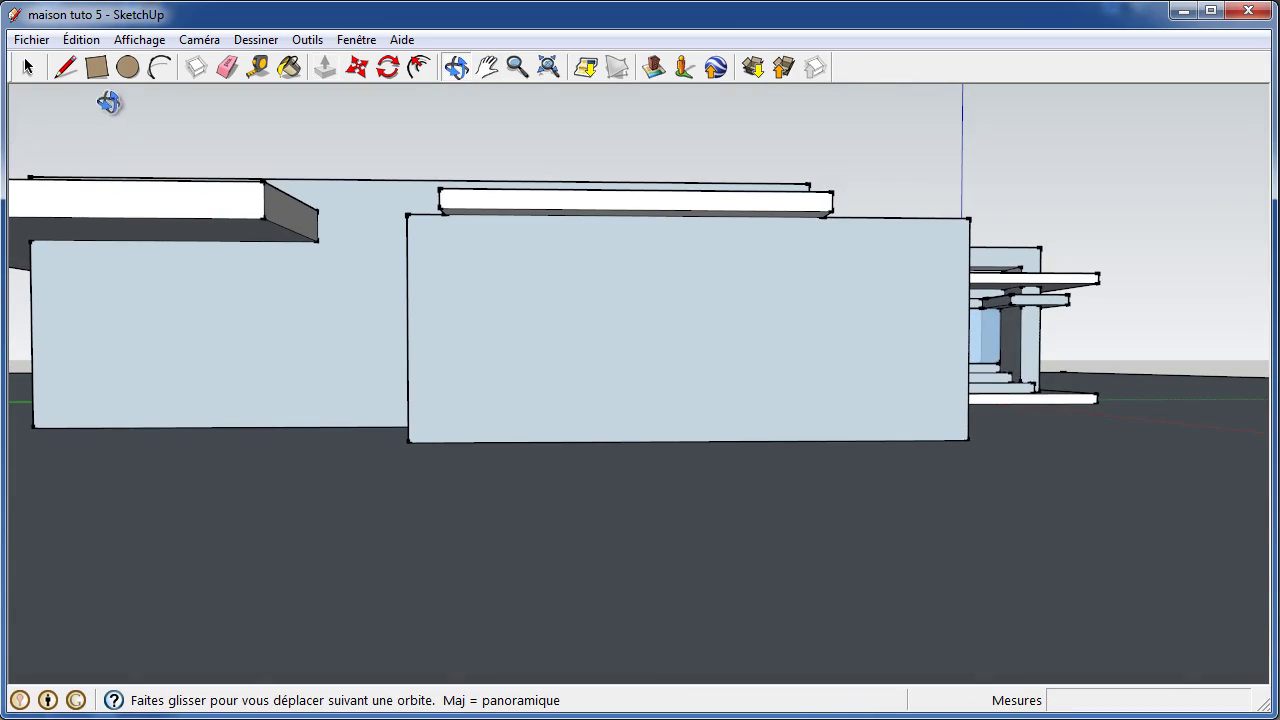
# - Push/pull the thin slab's lower face 5000 mm downward into a tall panel
pyautogui.click(326, 68)
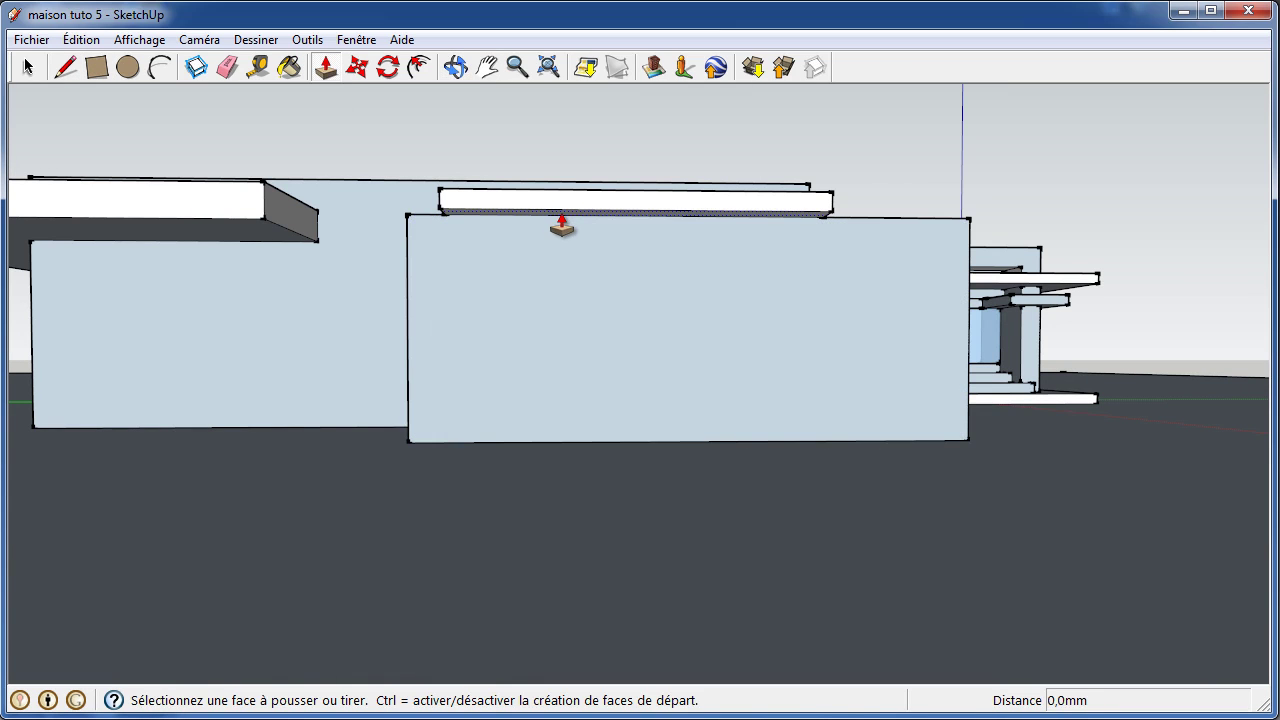
pyautogui.click(563, 226)
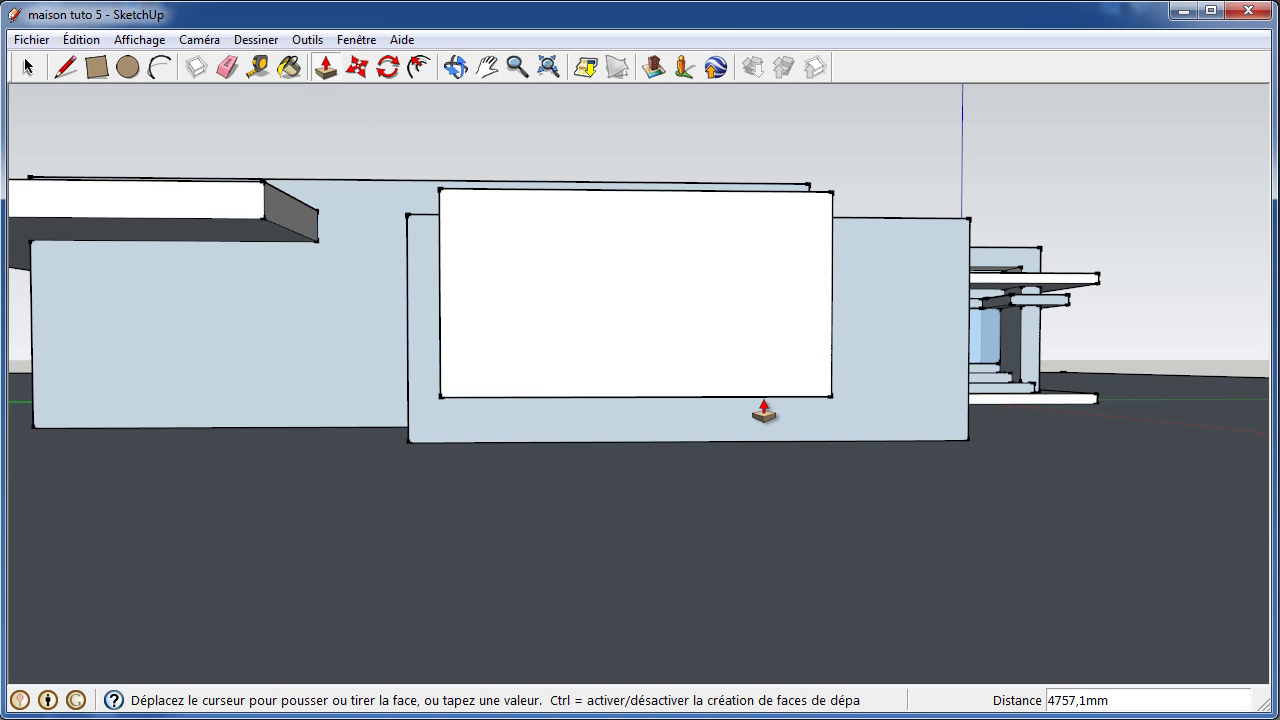
pyautogui.click(762, 419)
pyautogui.write('5000')
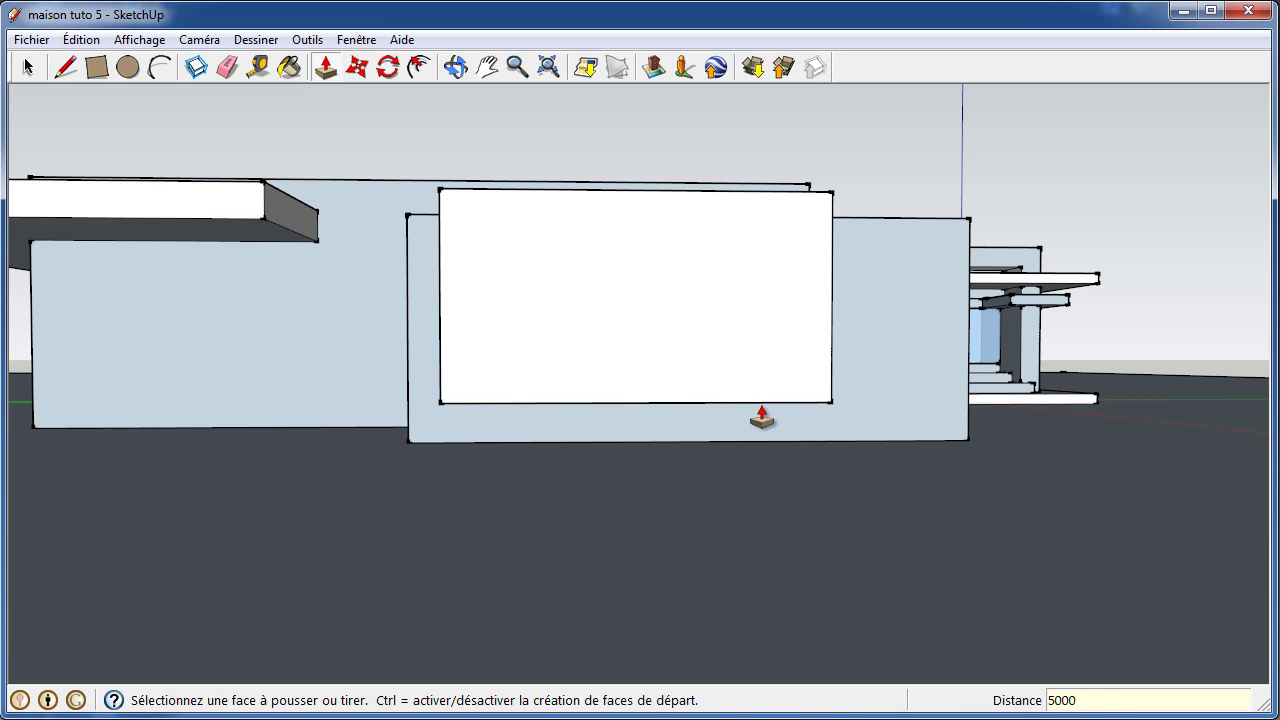
pyautogui.press('Return')
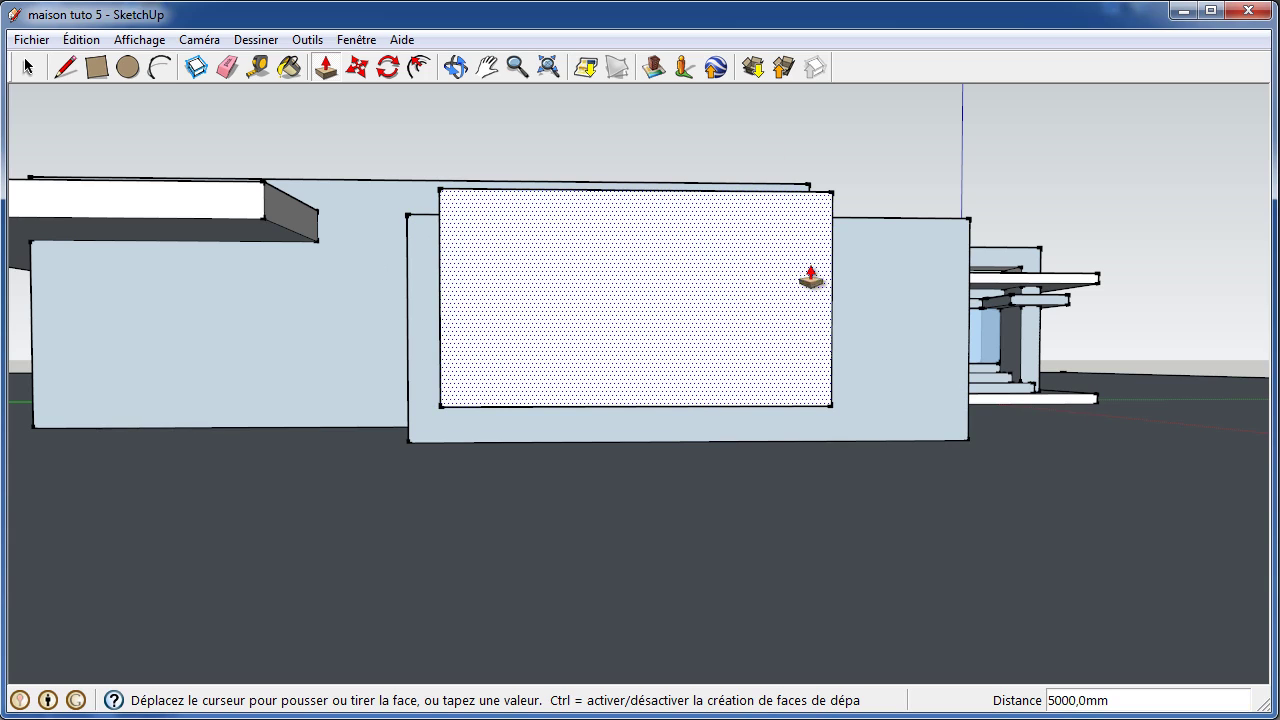
pyautogui.click(456, 67)
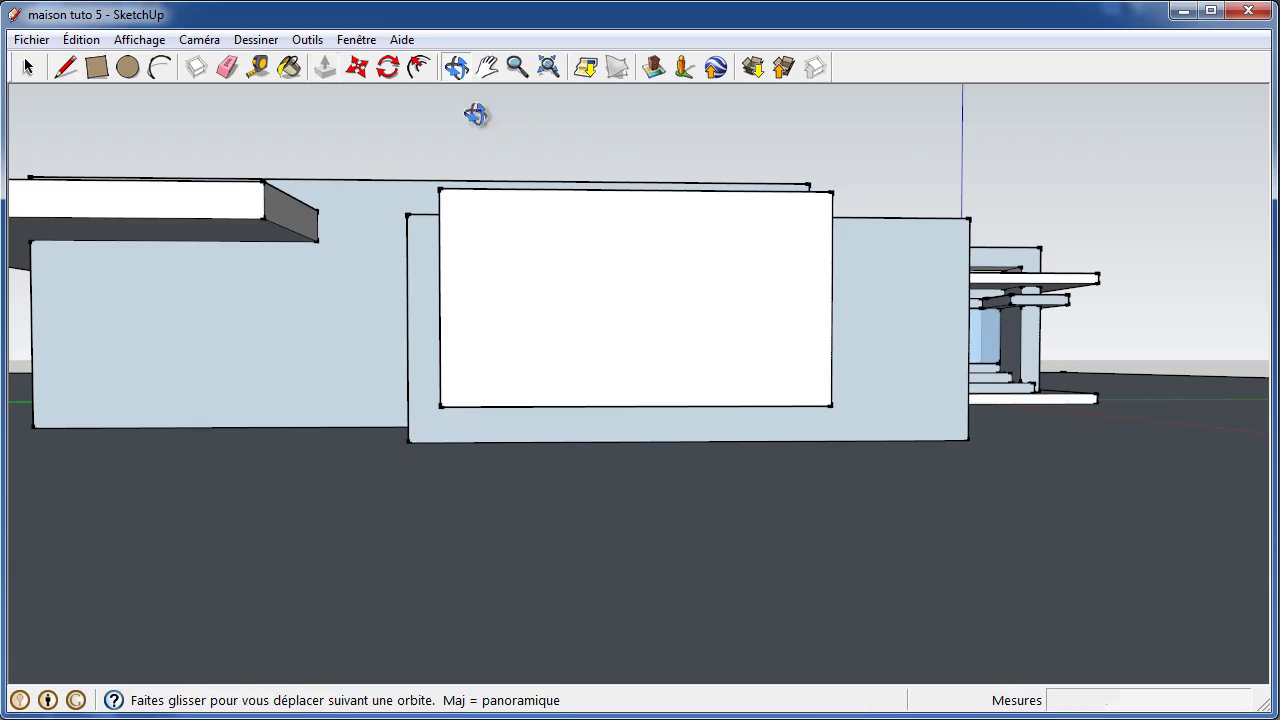
pyautogui.moveTo(900, 163)
pyautogui.mouseDown()
pyautogui.moveTo(697, 297)
pyautogui.moveTo(480, 349)
pyautogui.moveTo(491, 377)
pyautogui.moveTo(600, 446)
pyautogui.moveTo(389, 426)
pyautogui.mouseUp()
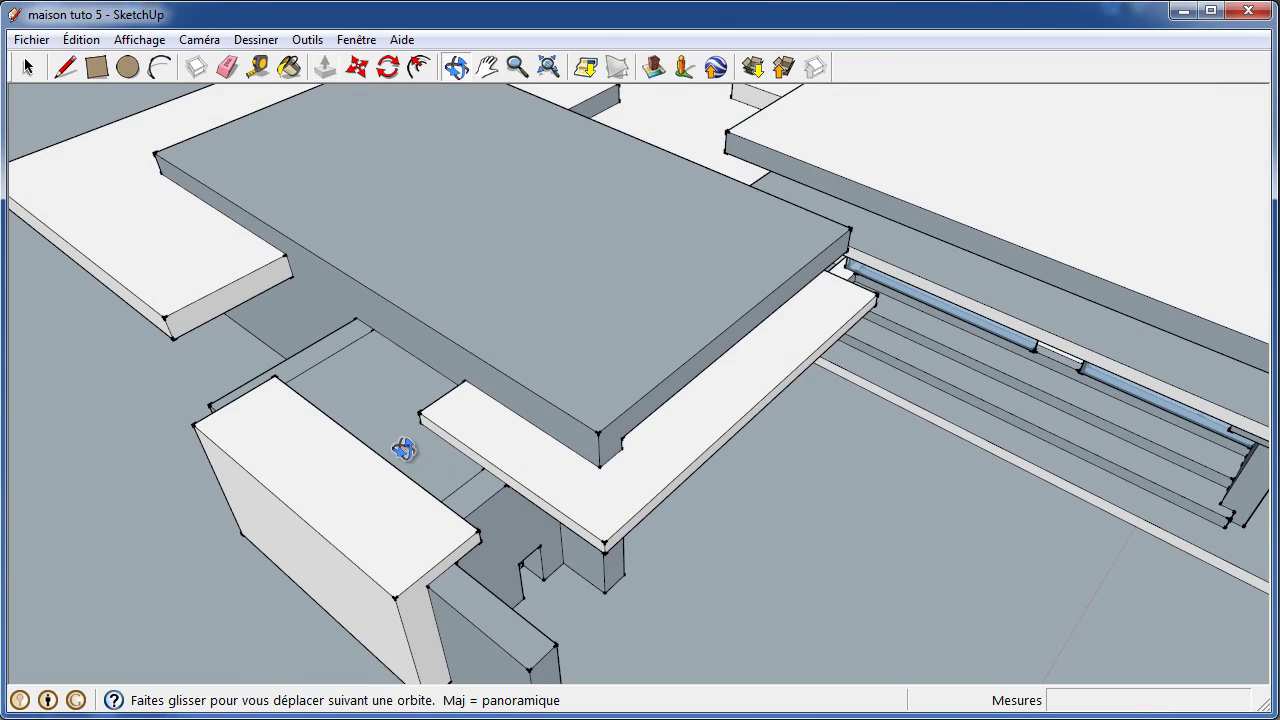
pyautogui.scroll(2, 403, 450)
pyautogui.scroll(1, 403, 450)
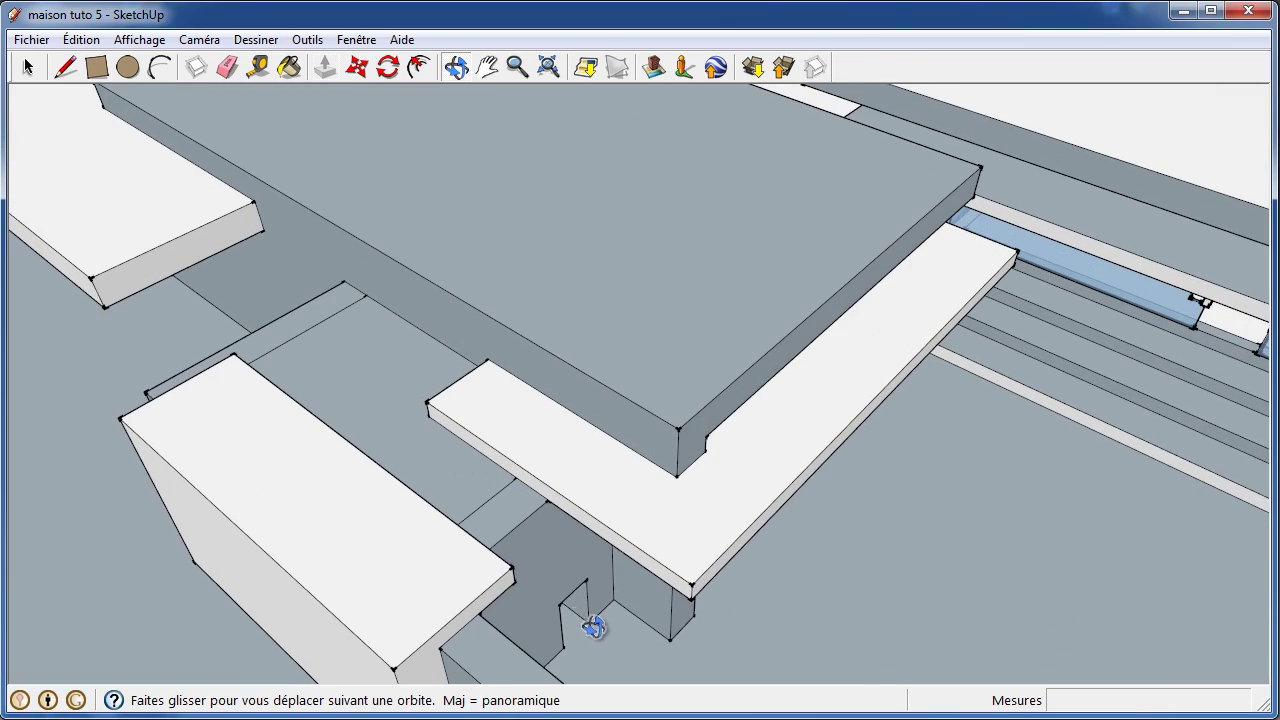
pyautogui.moveTo(594, 627)
pyautogui.mouseDown()
pyautogui.moveTo(329, 429)
pyautogui.moveTo(291, 371)
pyautogui.moveTo(309, 326)
pyautogui.moveTo(317, 340)
pyautogui.mouseUp()
pyautogui.scroll(3, 323, 328)
pyautogui.scroll(2, 321, 289)
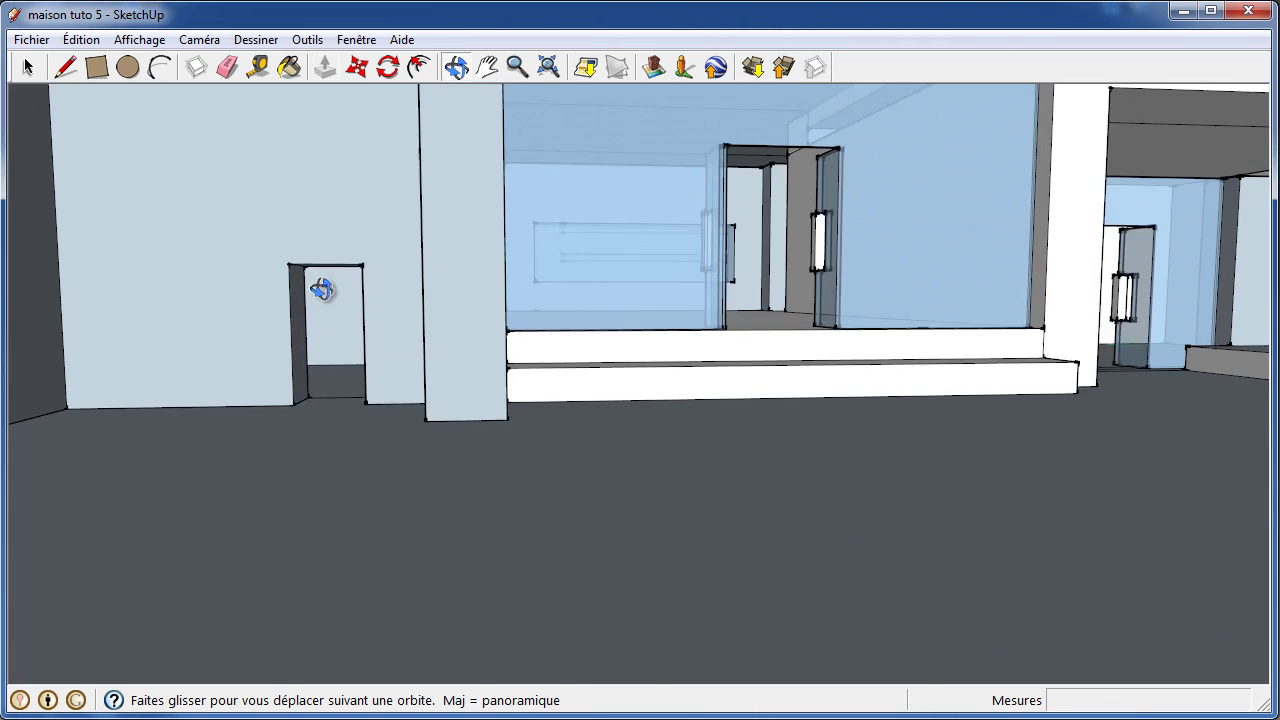
pyautogui.scroll(3, 321, 289)
pyautogui.scroll(3, 321, 289)
pyautogui.moveTo(340, 287)
pyautogui.mouseDown()
pyautogui.moveTo(394, 291)
pyautogui.moveTo(366, 291)
pyautogui.mouseUp()
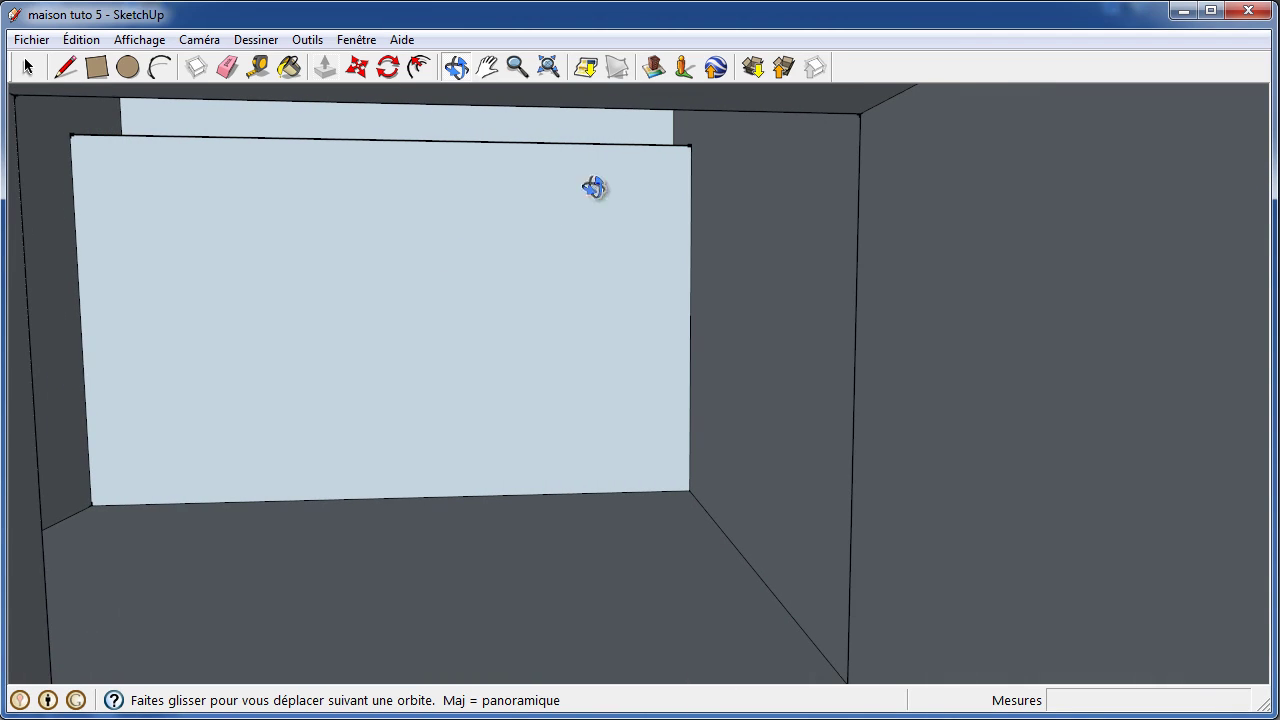
pyautogui.moveTo(355, 353)
pyautogui.mouseDown()
pyautogui.moveTo(366, 334)
pyautogui.moveTo(346, 326)
pyautogui.moveTo(352, 273)
pyautogui.moveTo(349, 343)
pyautogui.moveTo(371, 249)
pyautogui.moveTo(364, 389)
pyautogui.moveTo(386, 500)
pyautogui.moveTo(391, 474)
pyautogui.mouseUp()
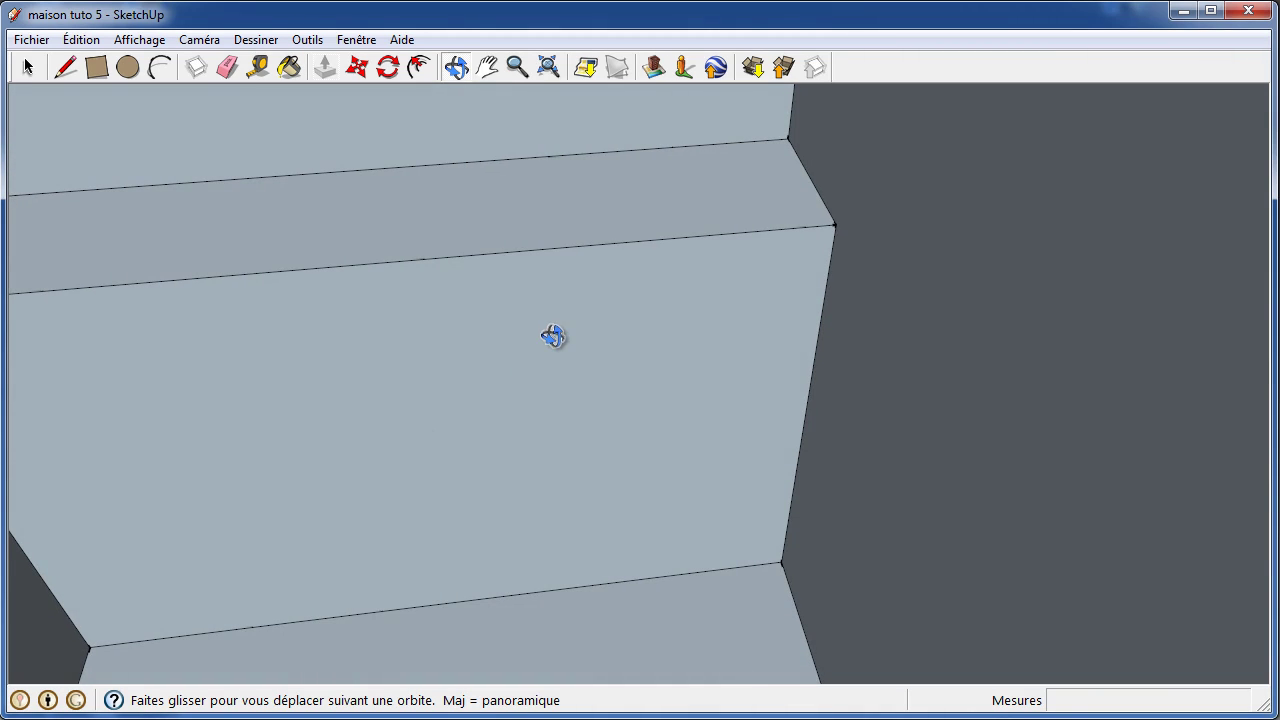
pyautogui.moveTo(491, 426)
pyautogui.mouseDown()
pyautogui.moveTo(491, 221)
pyautogui.moveTo(451, 94)
pyautogui.moveTo(444, 133)
pyautogui.mouseUp()
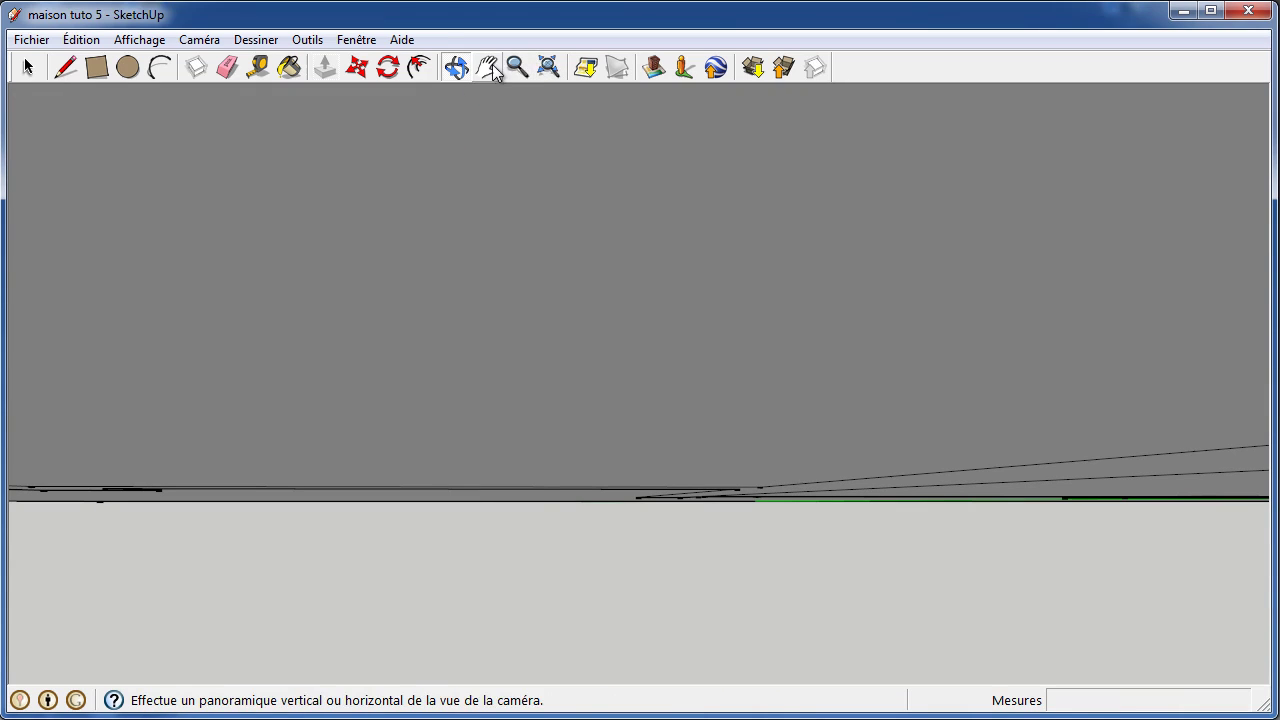
pyautogui.click(548, 67)
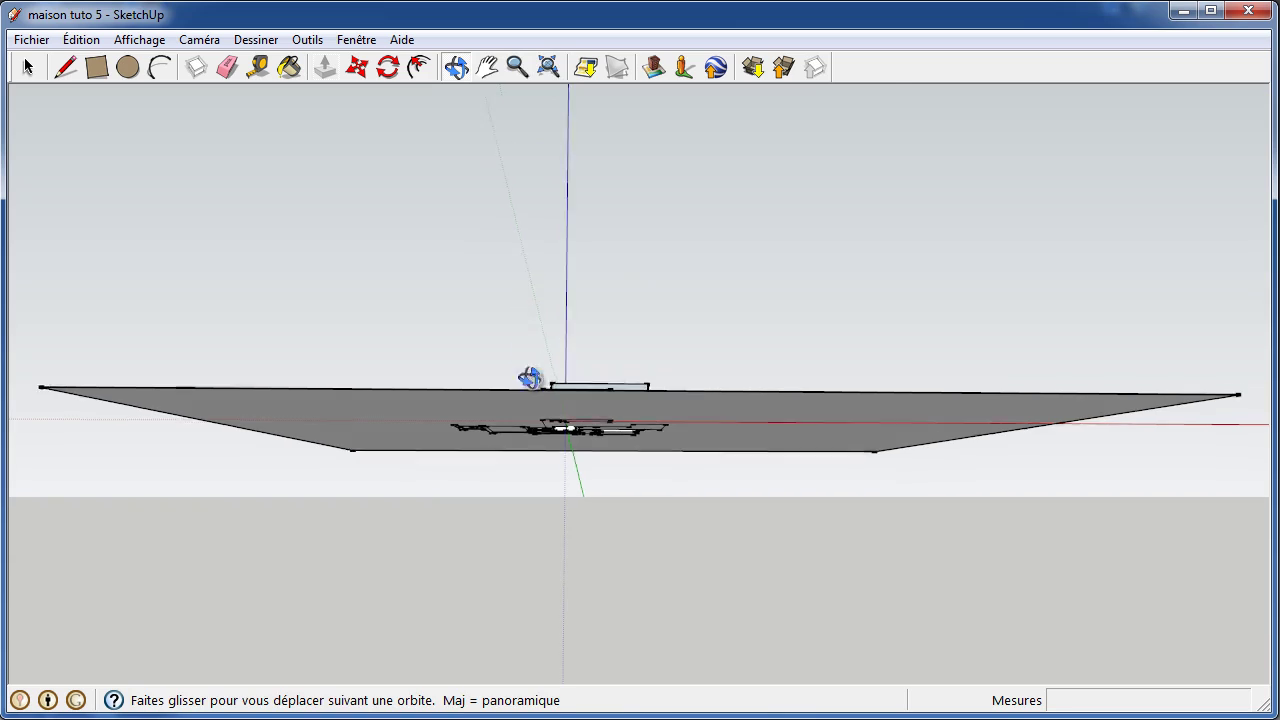
pyautogui.moveTo(528, 374)
pyautogui.mouseDown()
pyautogui.moveTo(522, 446)
pyautogui.moveTo(449, 414)
pyautogui.moveTo(689, 491)
pyautogui.moveTo(678, 545)
pyautogui.moveTo(563, 600)
pyautogui.moveTo(549, 509)
pyautogui.mouseUp()
pyautogui.scroll(3, 455, 485)
pyautogui.scroll(2, 455, 485)
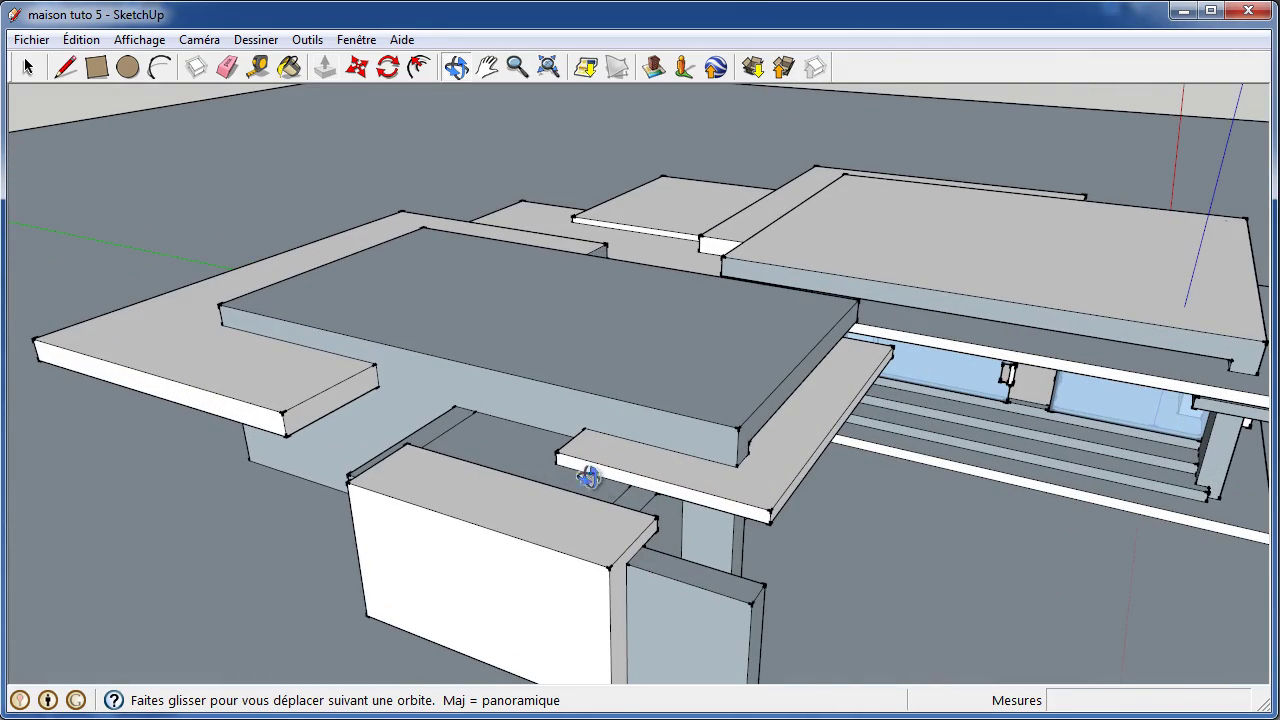
pyautogui.moveTo(891, 539)
pyautogui.mouseDown()
pyautogui.moveTo(897, 583)
pyautogui.moveTo(737, 554)
pyautogui.moveTo(937, 580)
pyautogui.moveTo(698, 572)
pyautogui.mouseUp()
pyautogui.moveTo(646, 403)
pyautogui.mouseDown()
pyautogui.moveTo(686, 371)
pyautogui.moveTo(734, 374)
pyautogui.moveTo(508, 387)
pyautogui.moveTo(666, 354)
pyautogui.moveTo(686, 329)
pyautogui.moveTo(684, 271)
pyautogui.mouseUp()
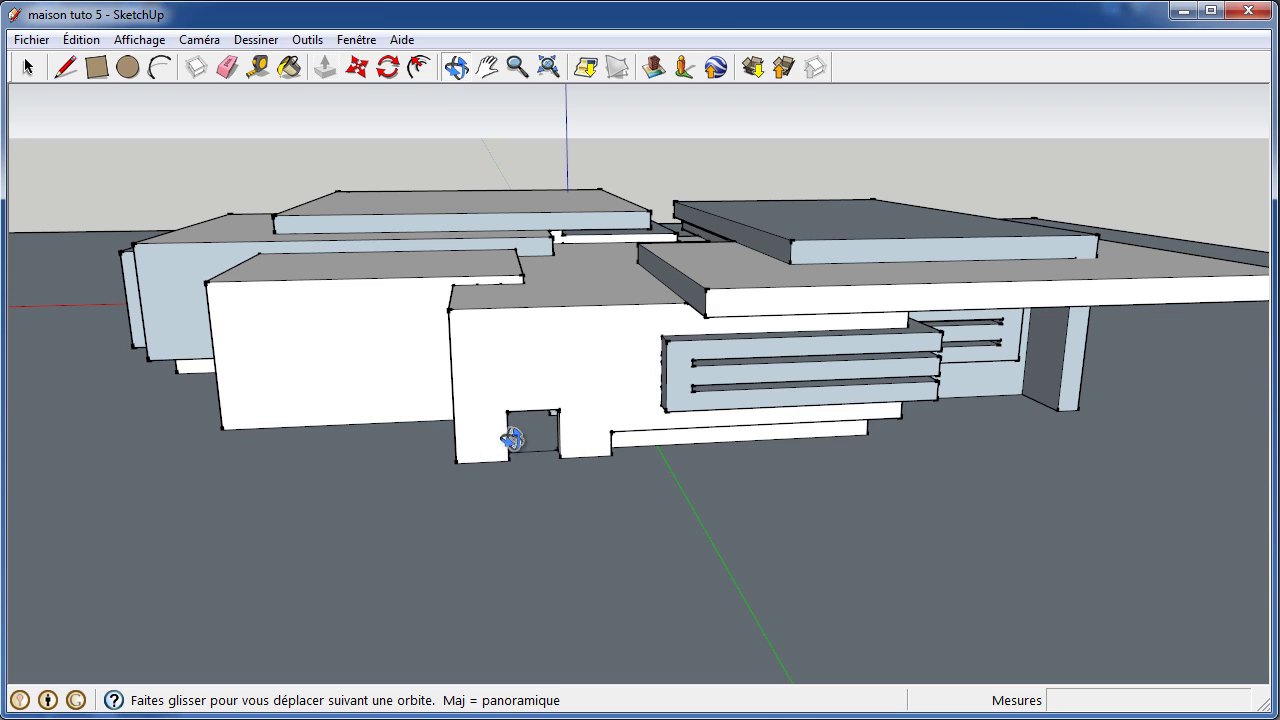
# - Draw rectangles on the ground at the entrance, one sized 3000 × 2000 mm
pyautogui.click(97, 68)
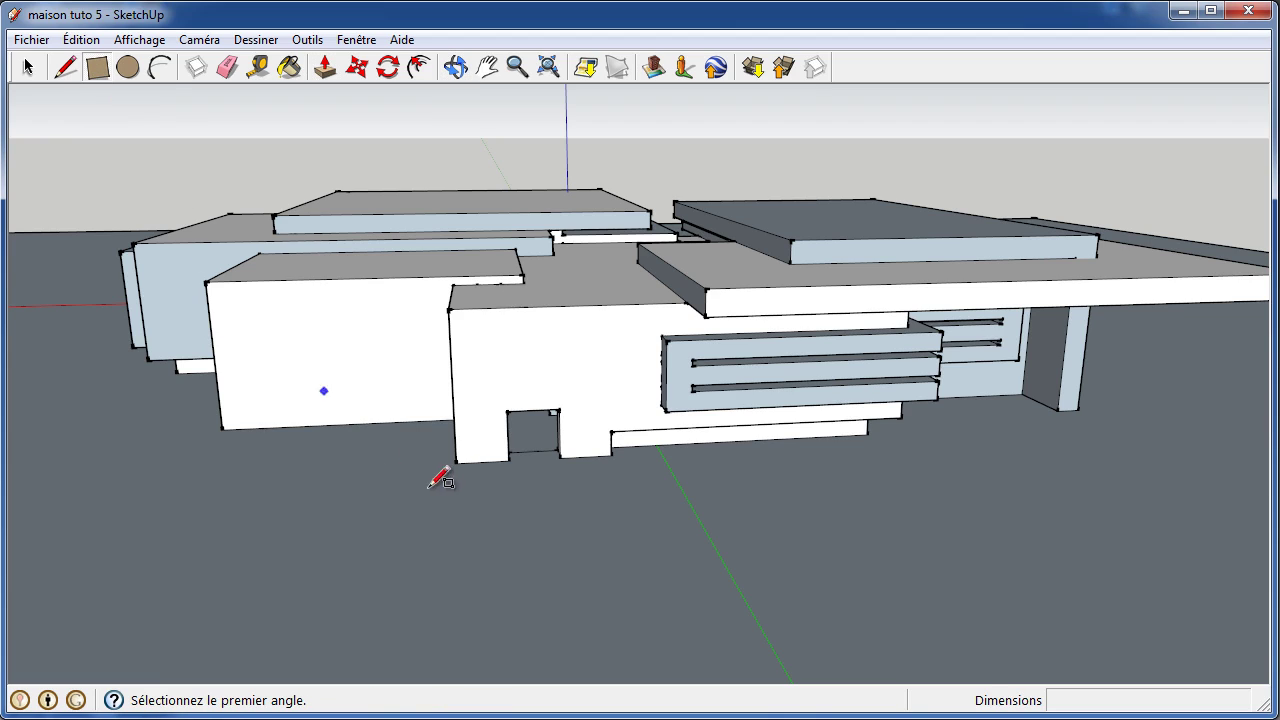
pyautogui.click(455, 463)
pyautogui.write('3000;2000')
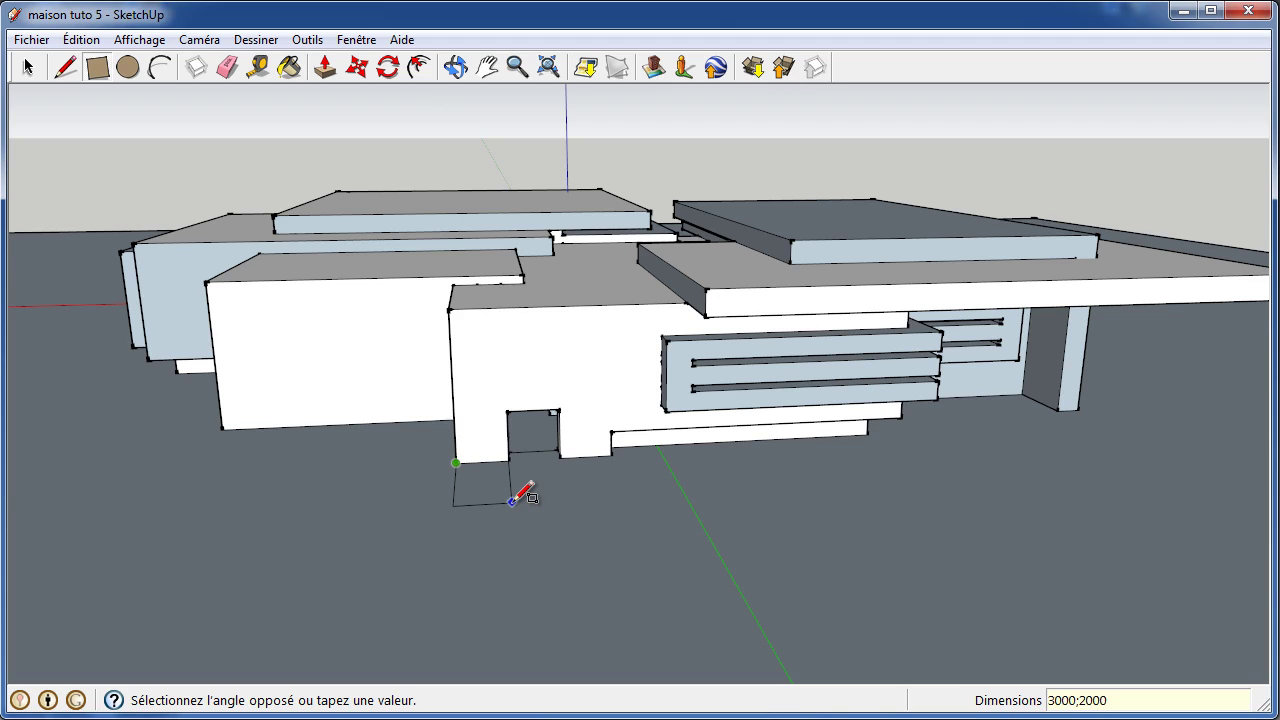
pyautogui.click(512, 501)
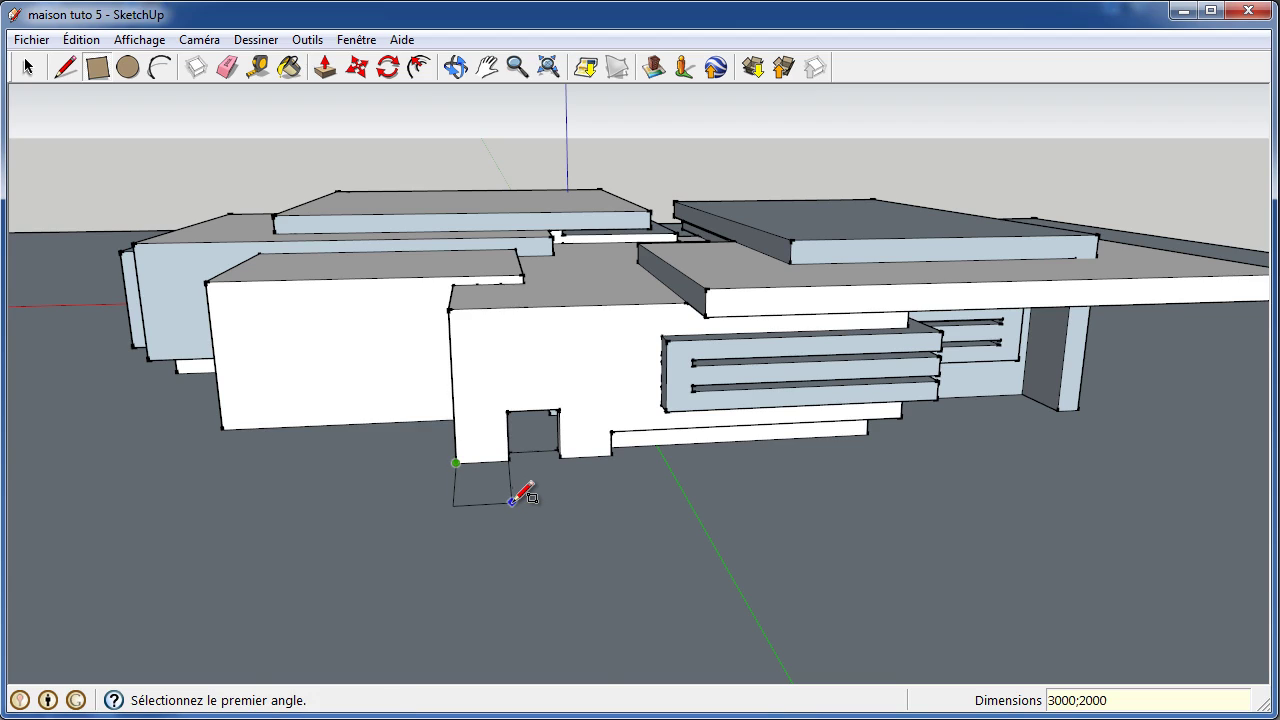
pyautogui.click(611, 455)
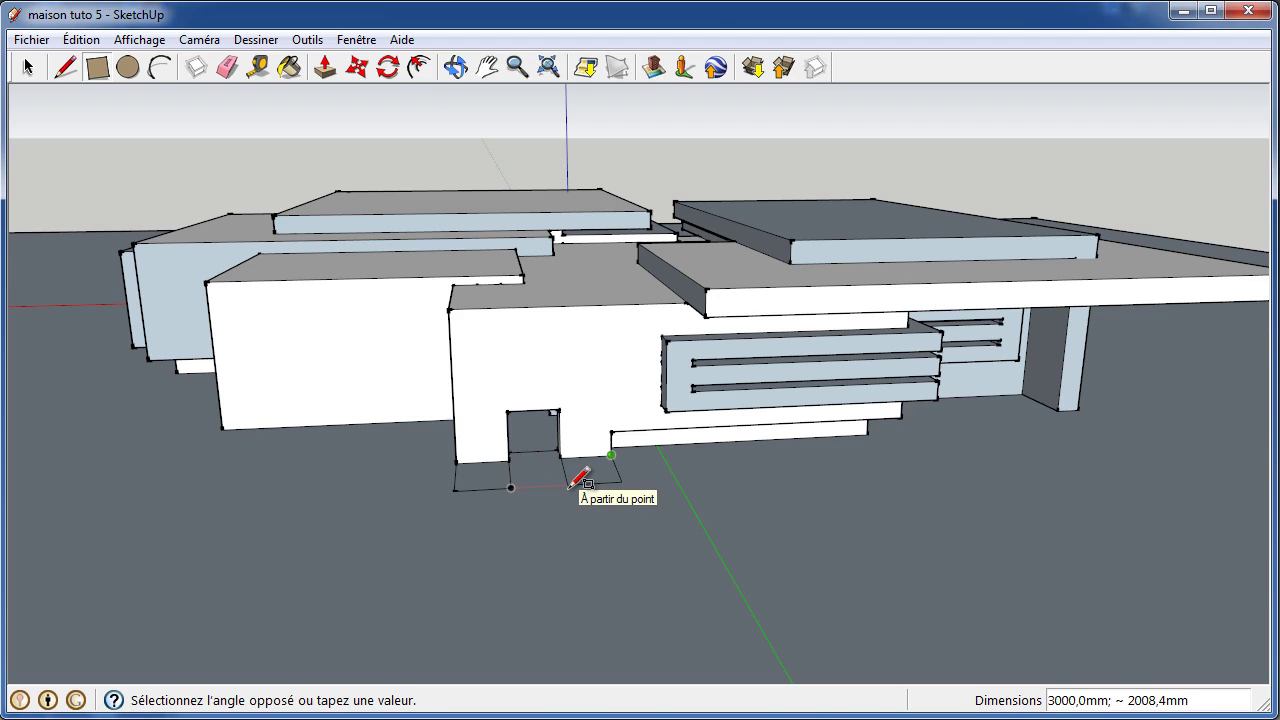
pyautogui.write('3000')
pyautogui.write(';2000')
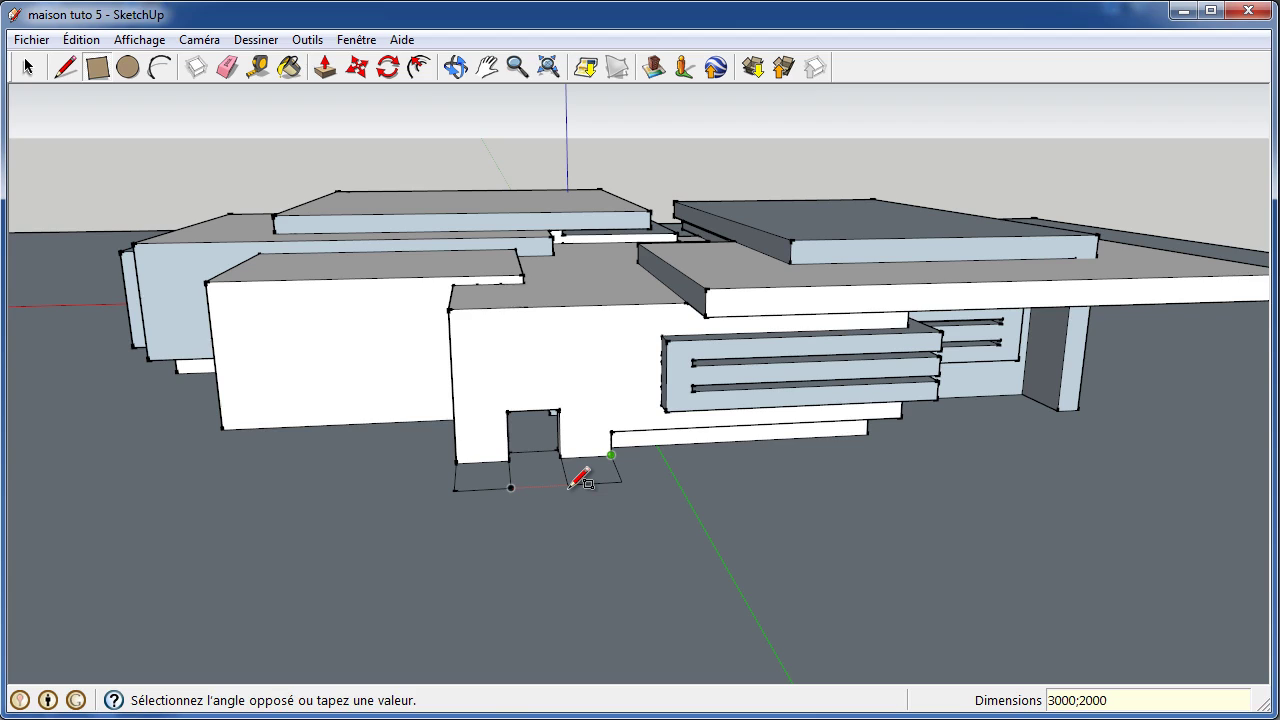
pyautogui.press('Return')
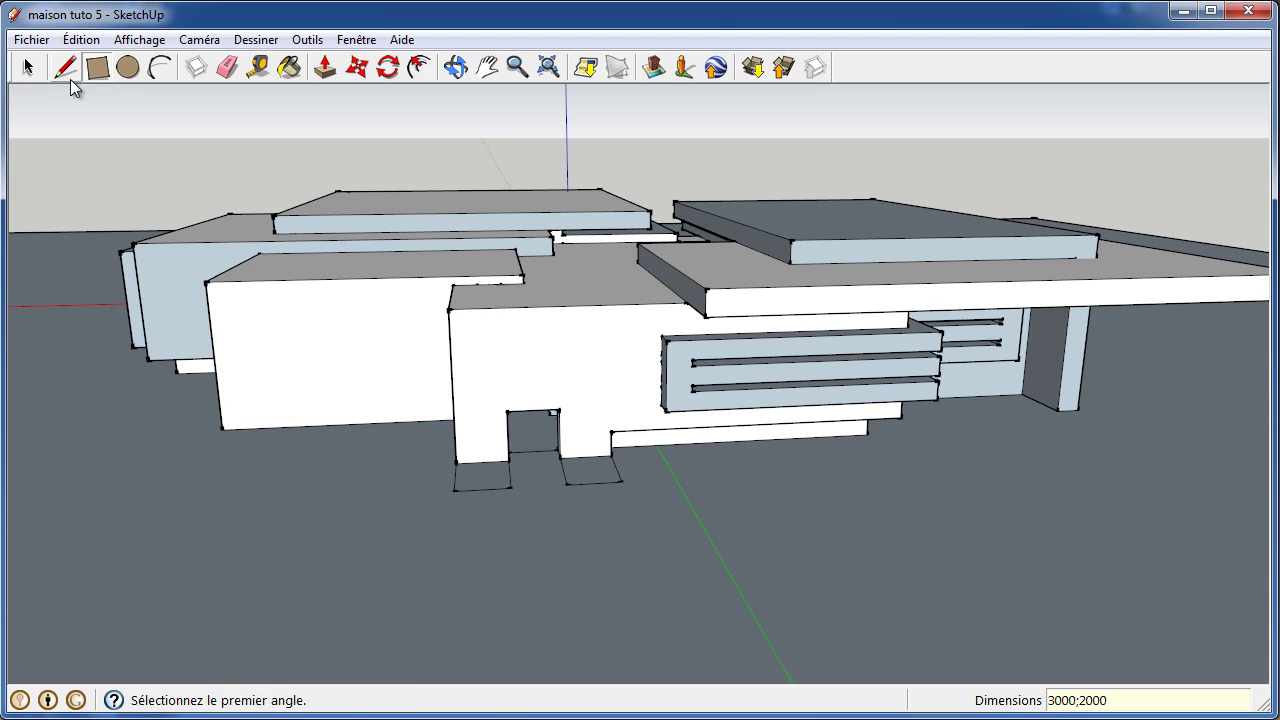
# - Draw an edge closing the footprint under the entrance
pyautogui.click(65, 67)
pyautogui.click(511, 488)
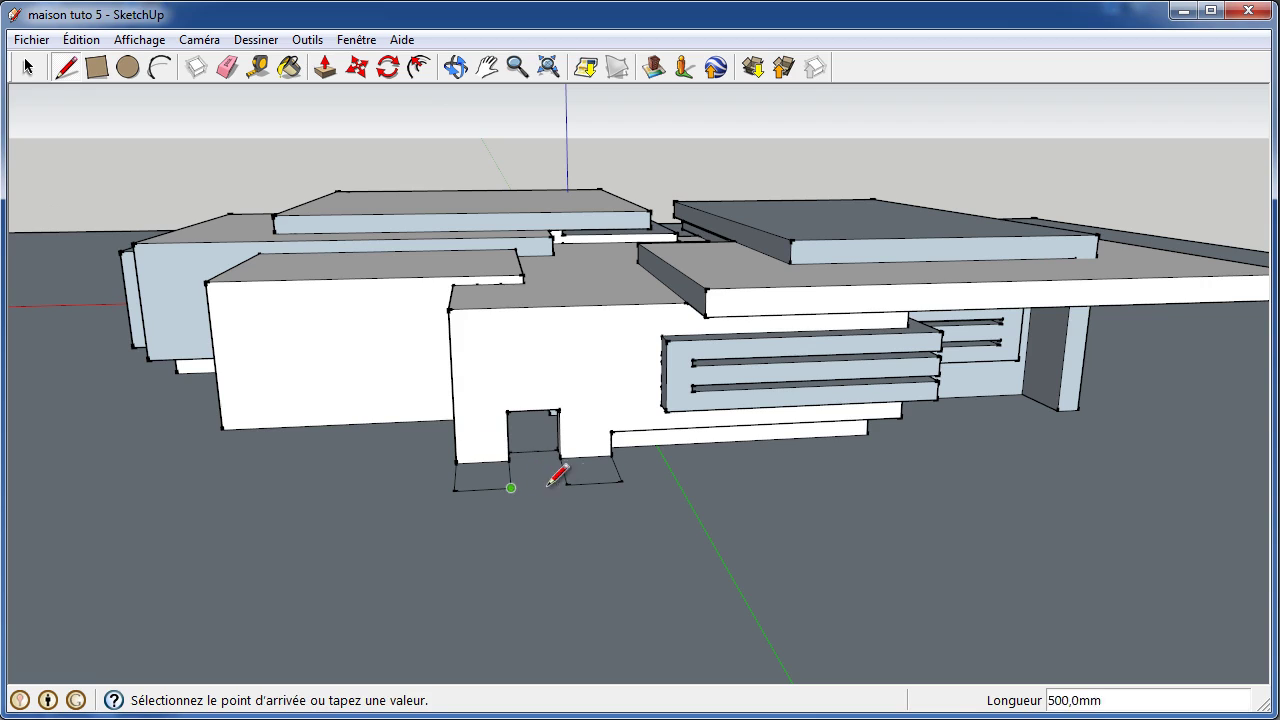
pyautogui.click(566, 484)
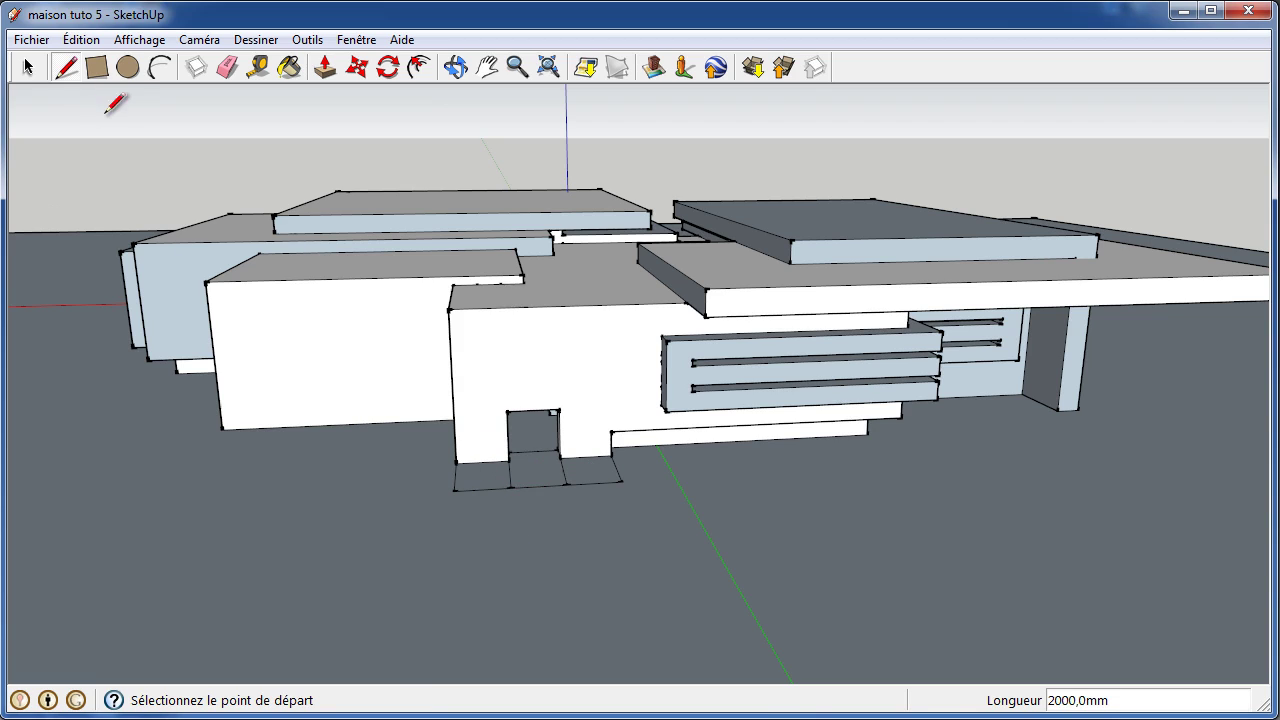
# - Draw a 6000 × 1000 mm ground rectangle, replacing the wrongly oriented one
pyautogui.click(97, 67)
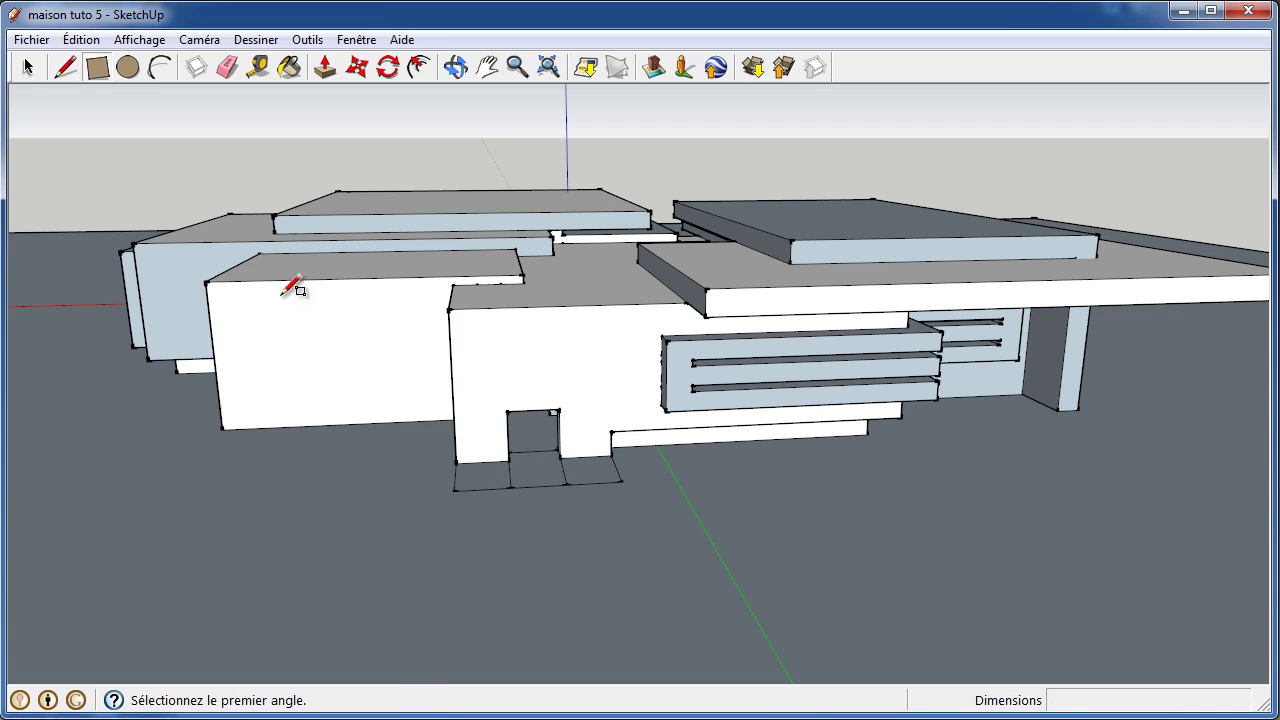
pyautogui.click(454, 490)
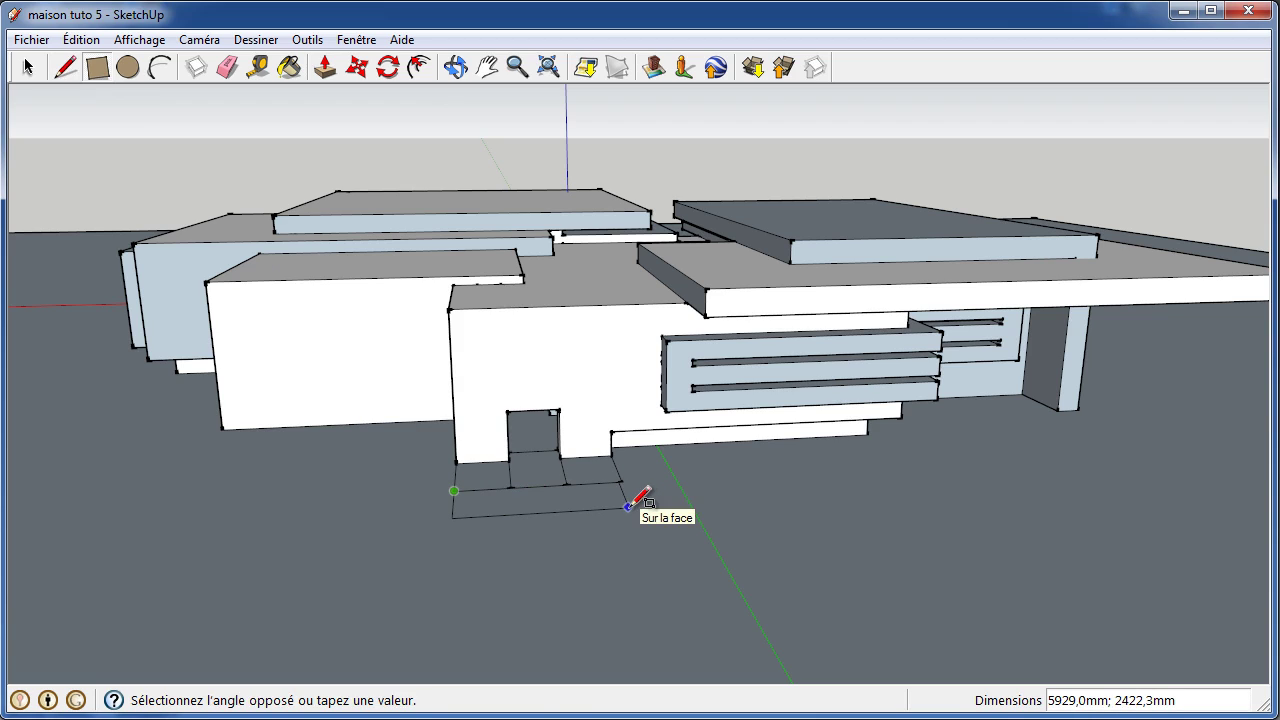
pyautogui.write('1000;60000')
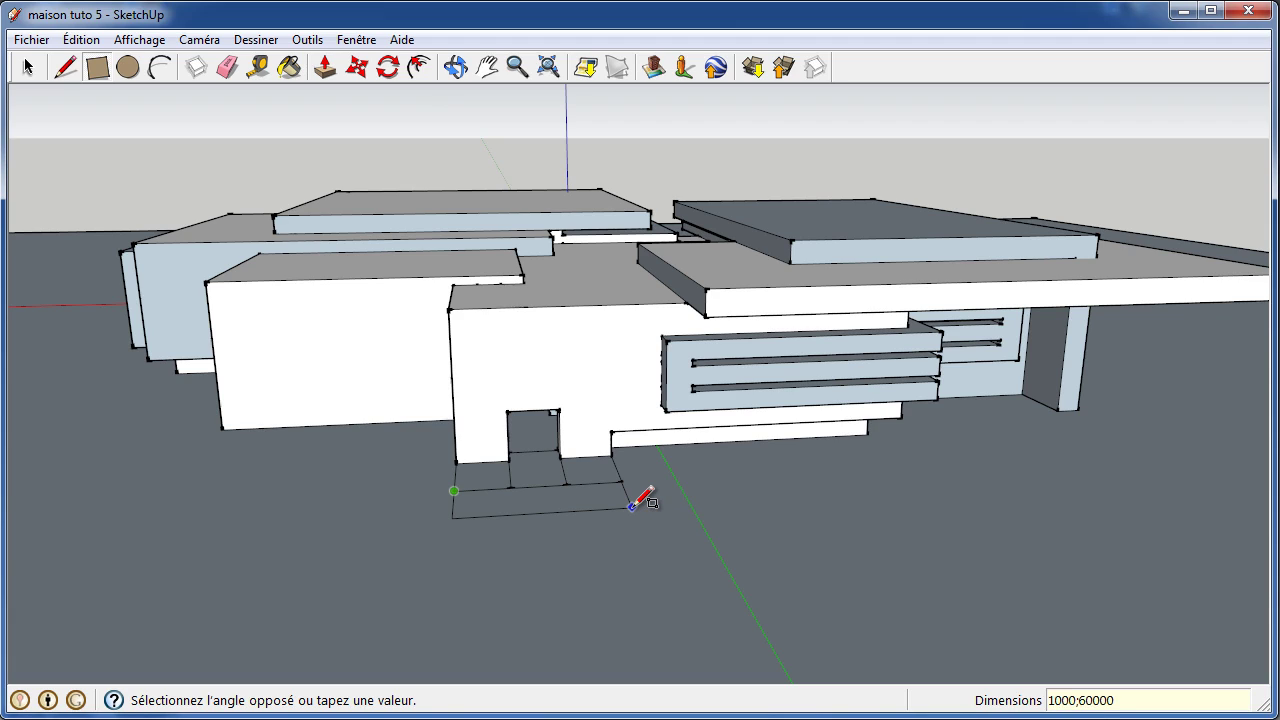
pyautogui.press('BackSpace')
pyautogui.press('Return')
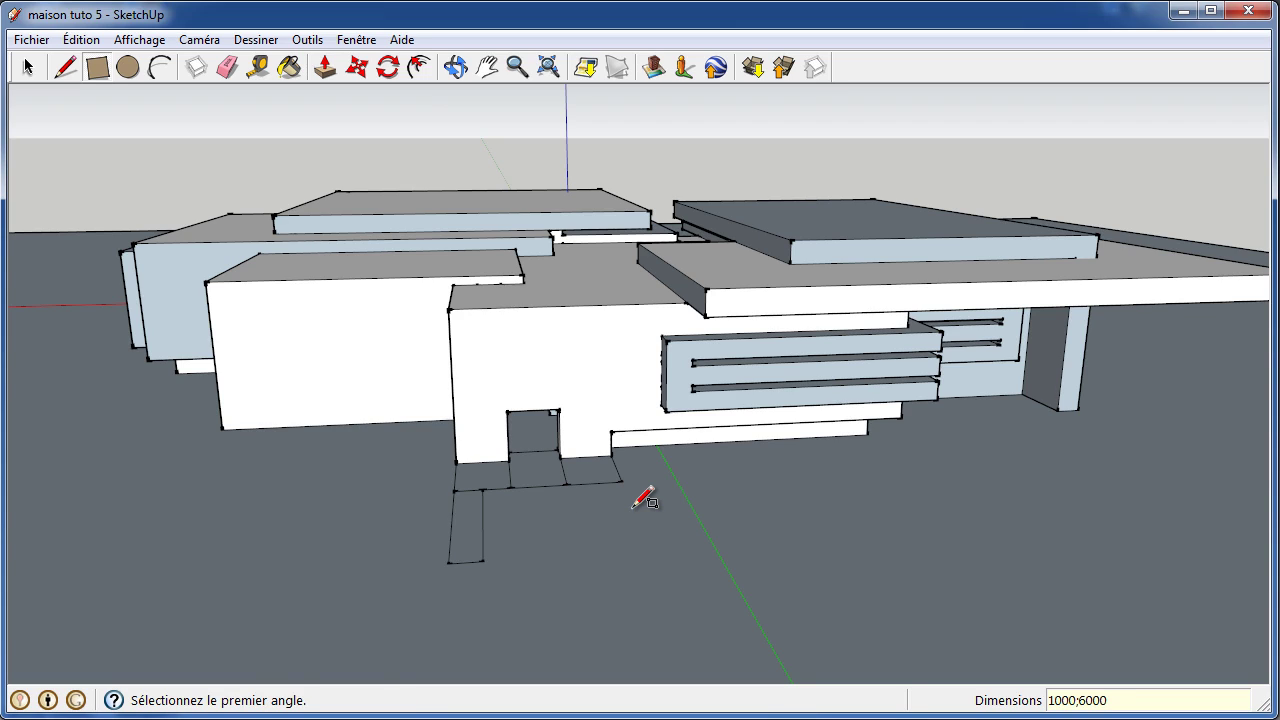
pyautogui.hotkey('ctrl', 'z')
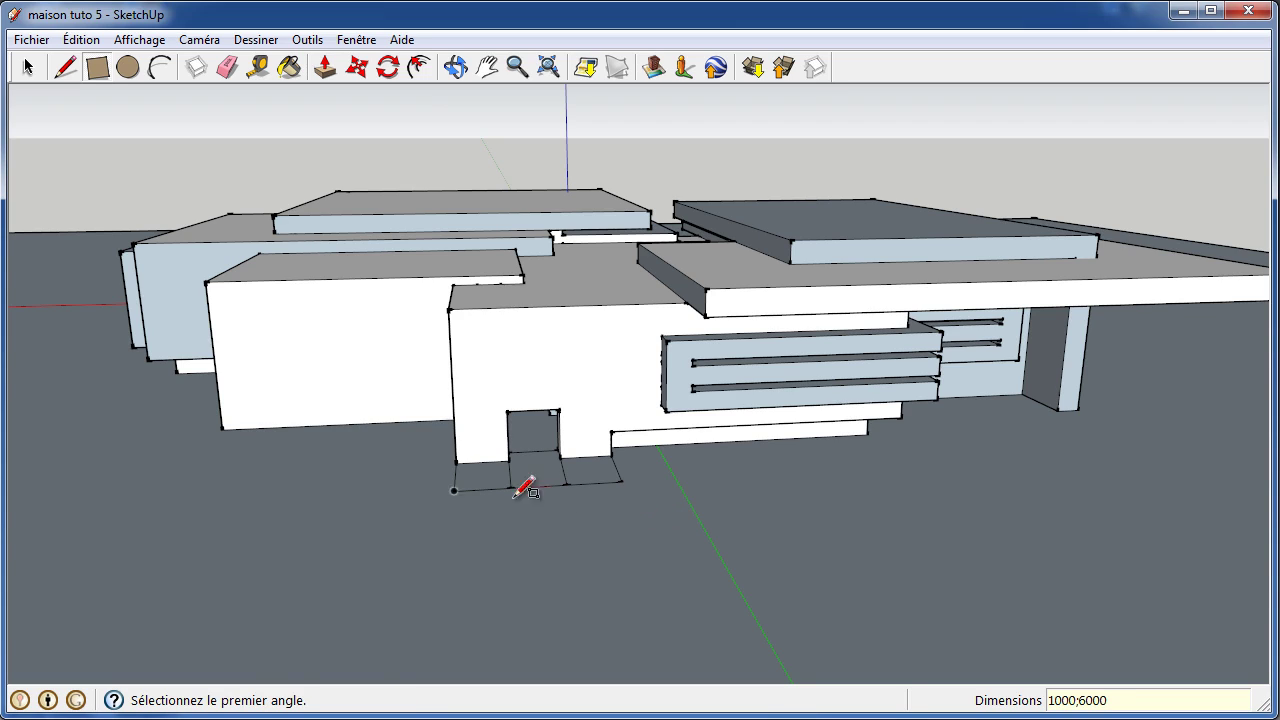
pyautogui.click(454, 491)
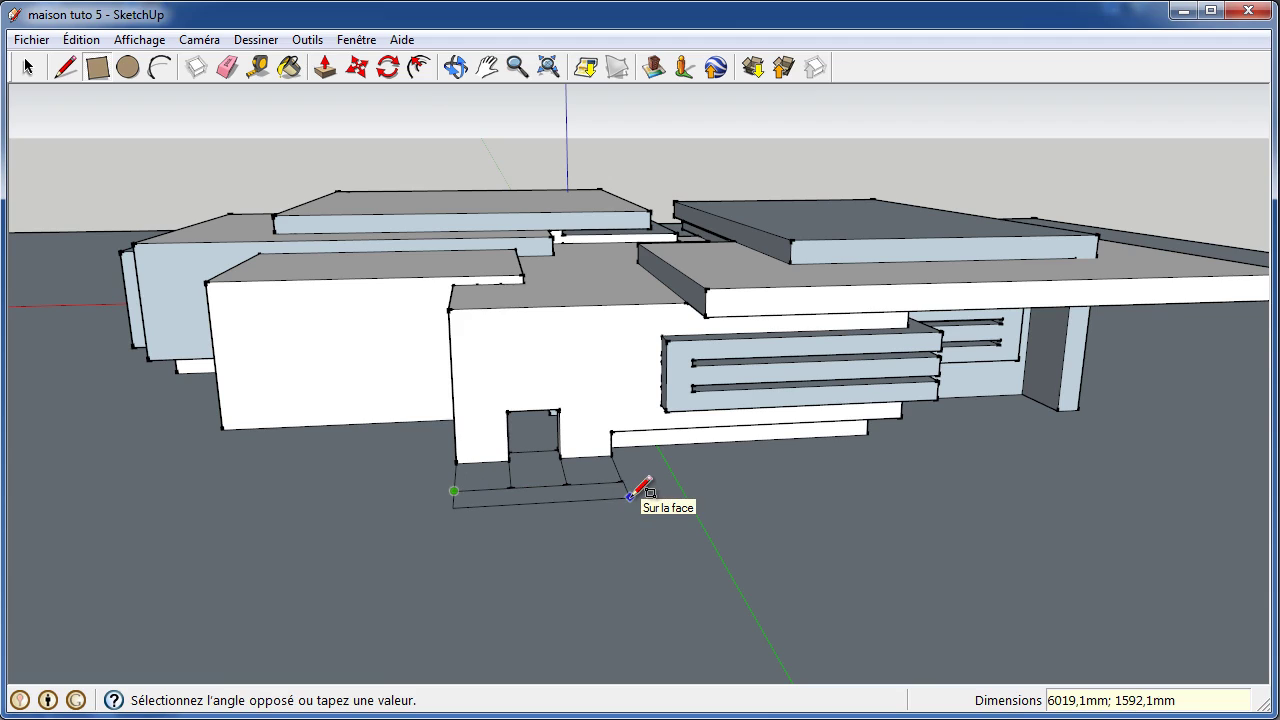
pyautogui.write('6000;1000')
pyautogui.press('Return')
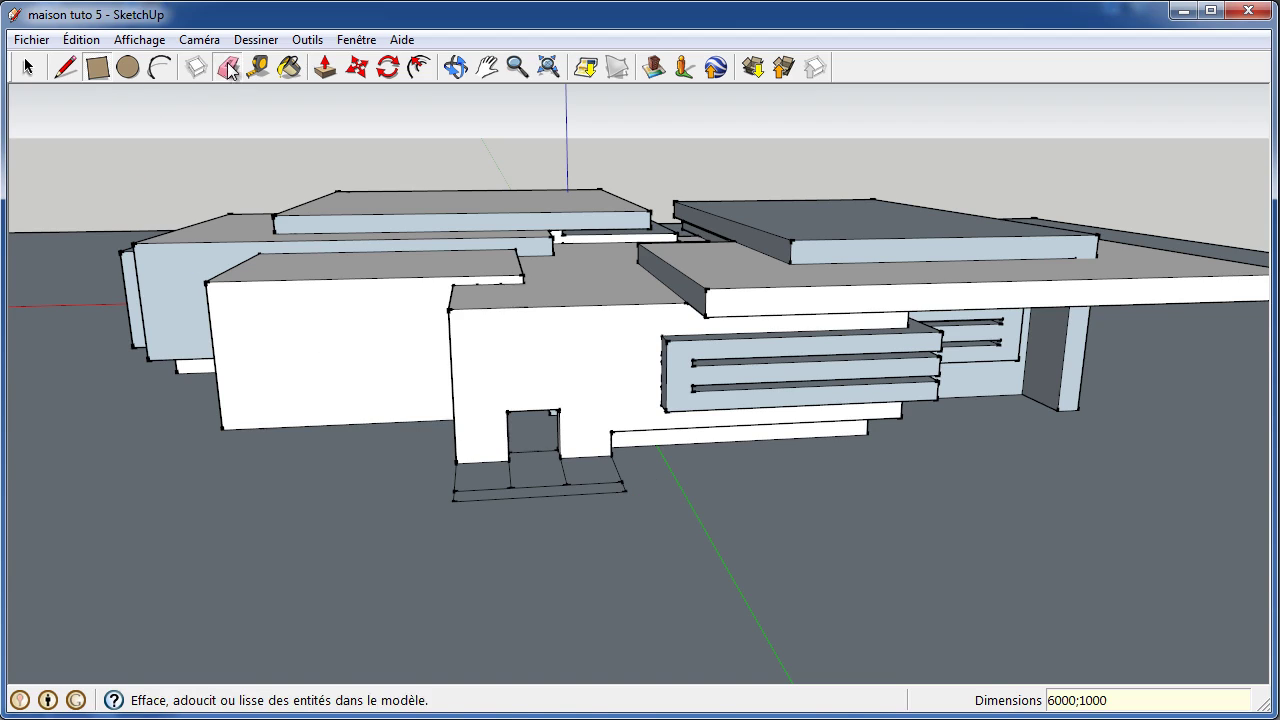
# - Erase the leftover edge under the doorway and zoom in on the ground strip
pyautogui.click(228, 68)
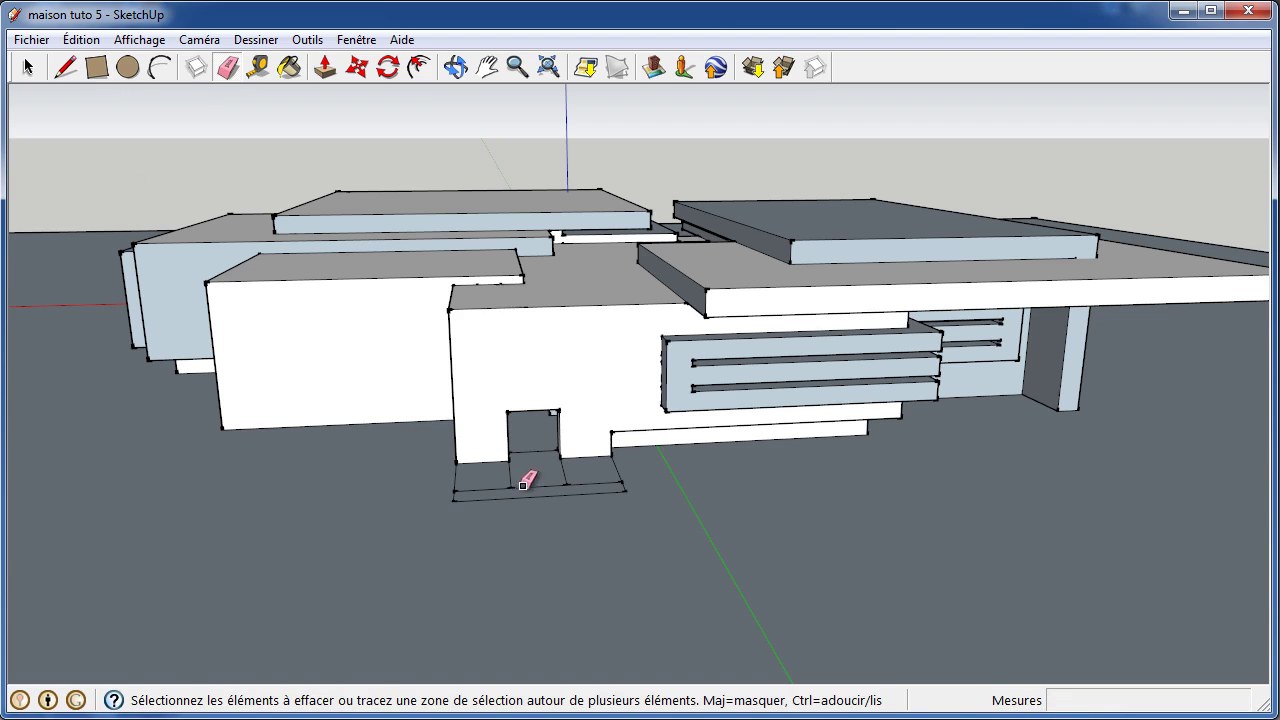
pyautogui.click(460, 478)
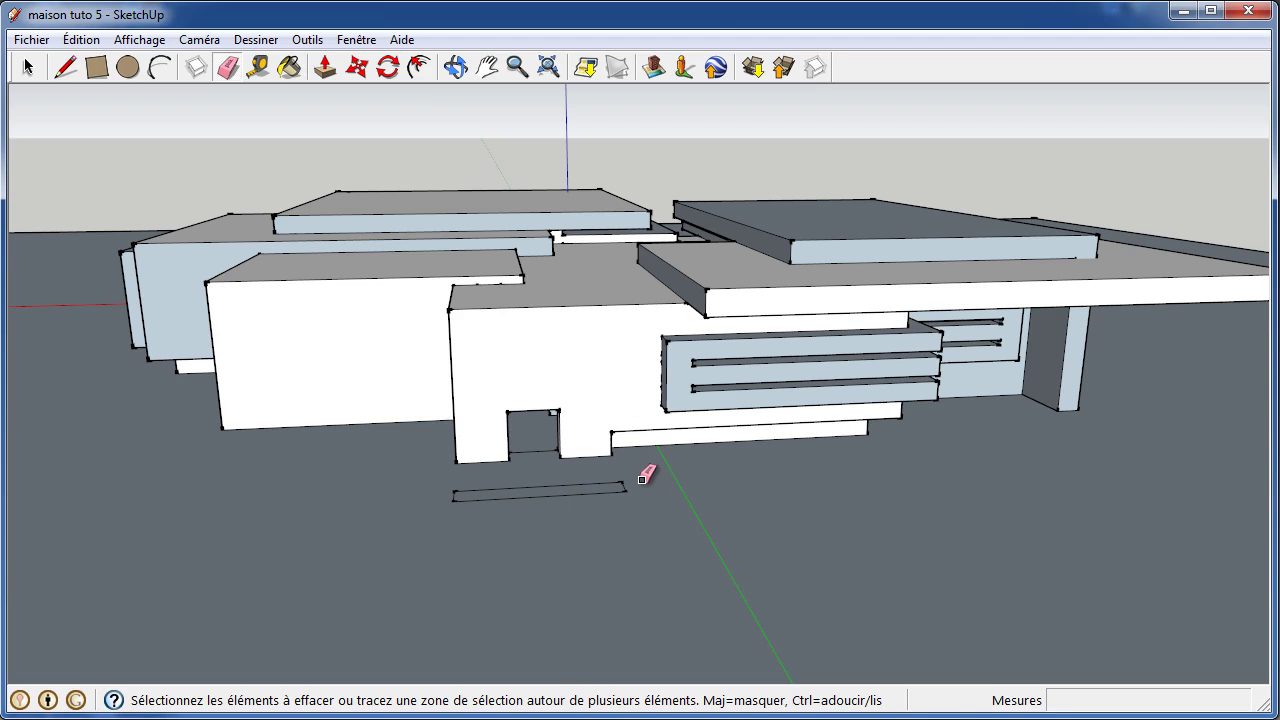
pyautogui.scroll(2, 606, 490)
pyautogui.scroll(2, 604, 480)
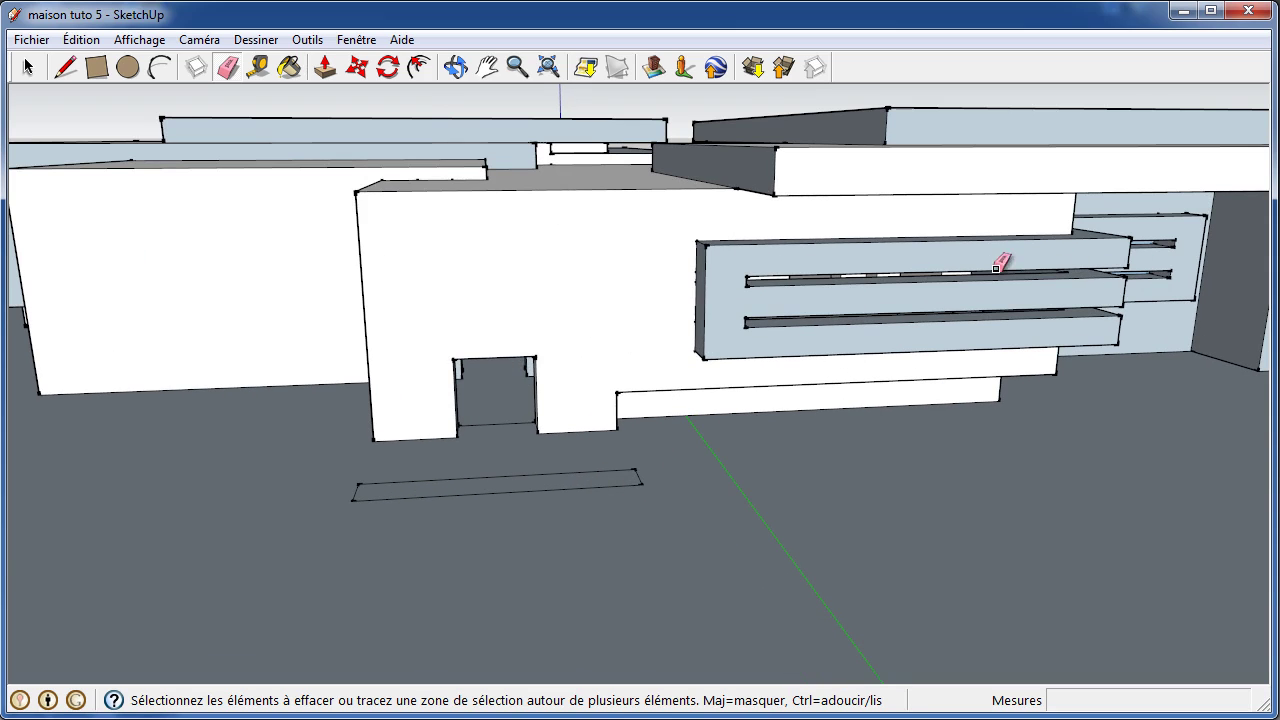
pyautogui.scroll(-1, 720, 350)
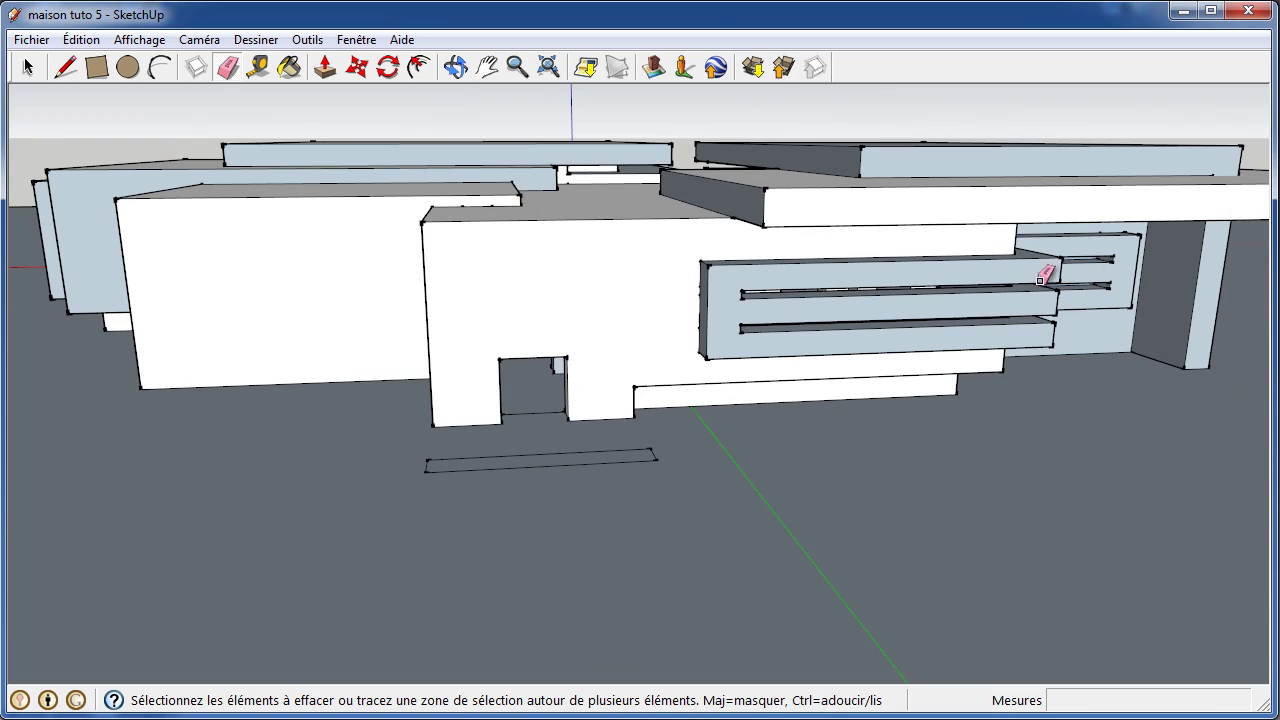
pyautogui.scroll(1, 604, 467)
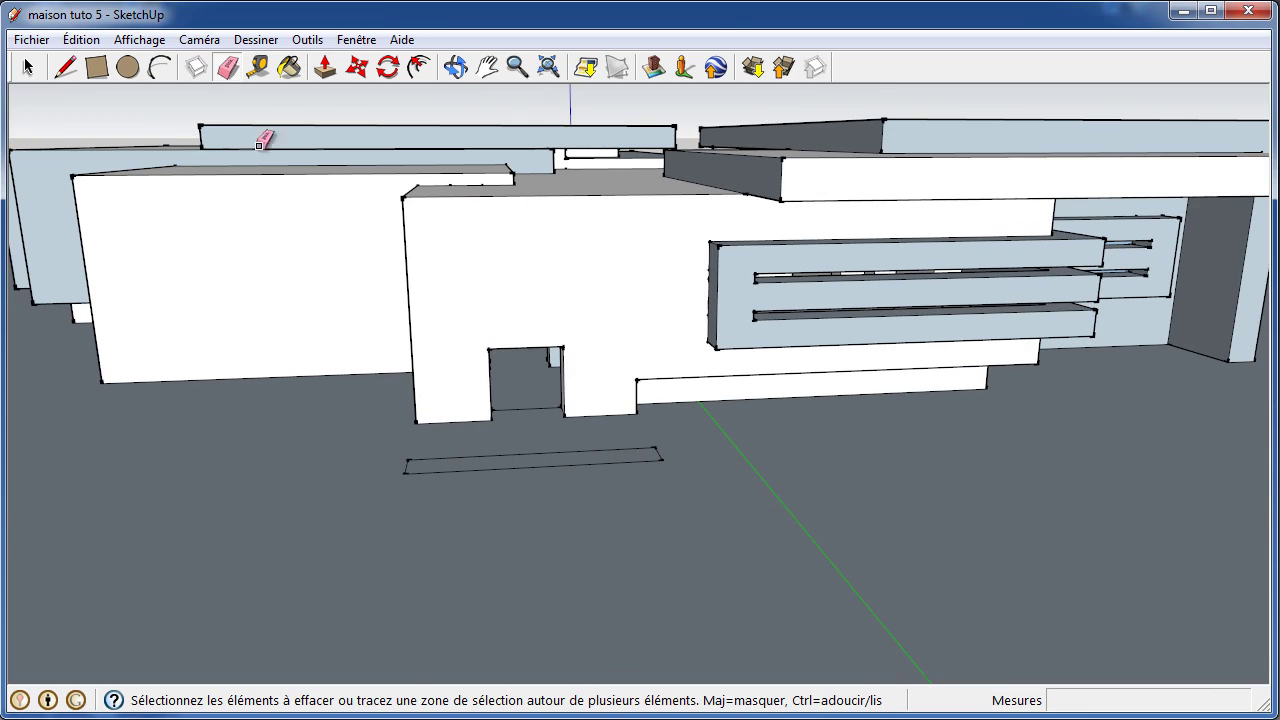
# - Draw 1000 × 1000 mm squares at the left and right ends of the ground strip
pyautogui.click(97, 67)
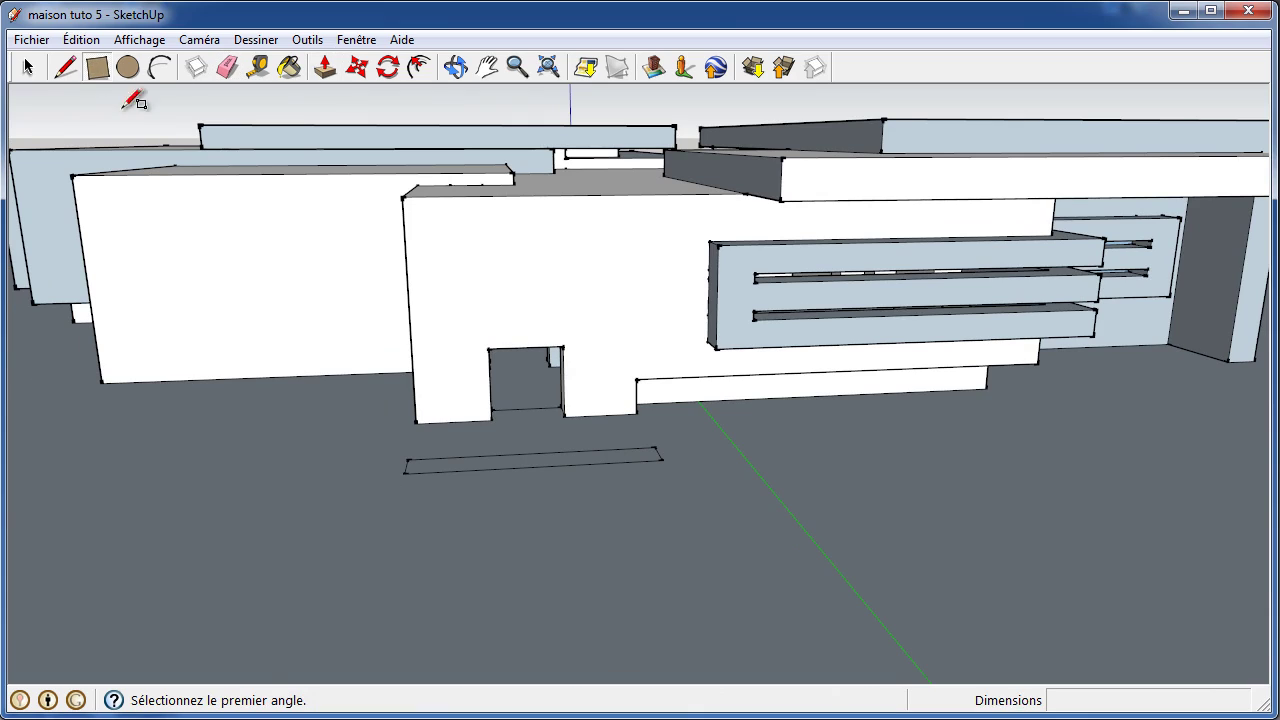
pyautogui.click(407, 461)
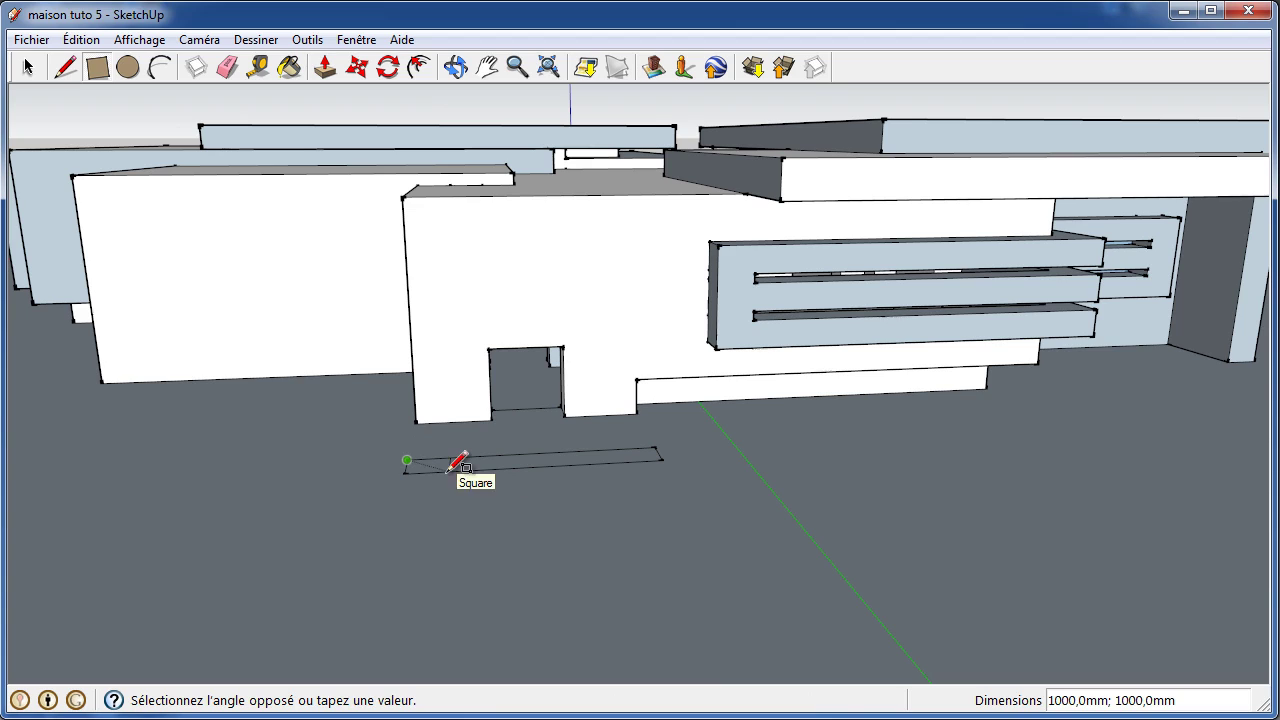
pyautogui.click(449, 468)
pyautogui.click(654, 448)
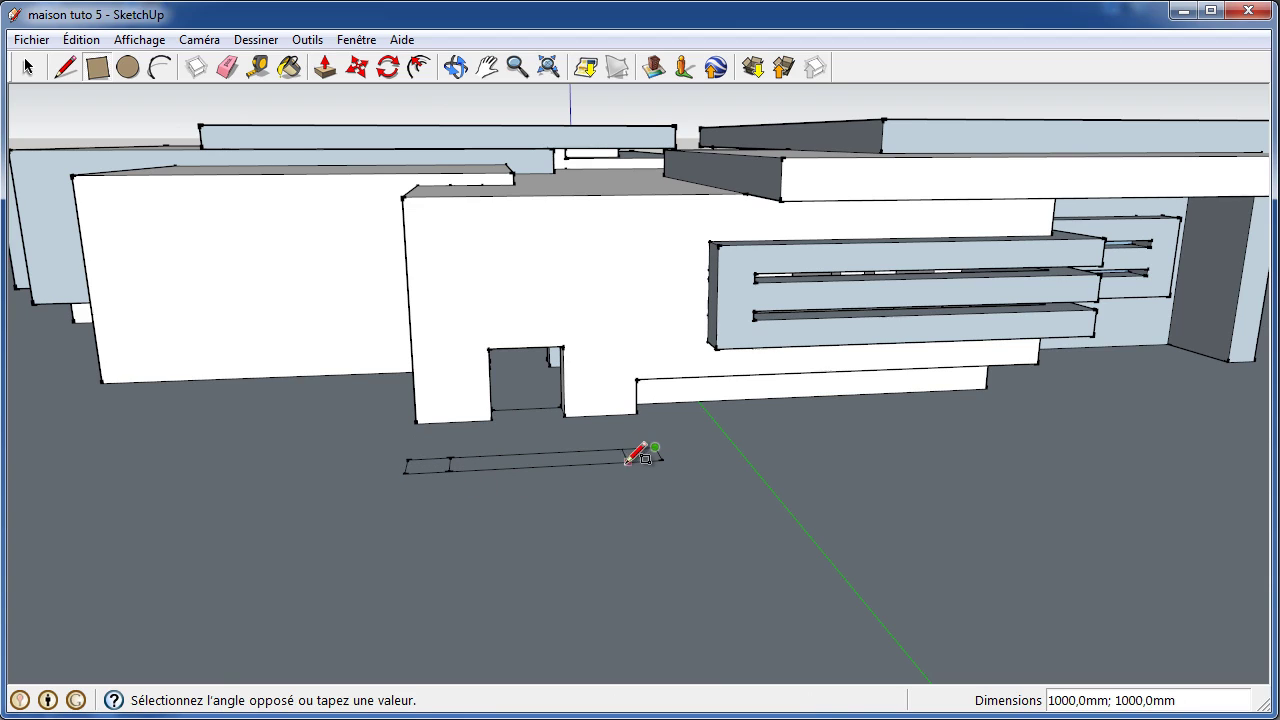
pyautogui.click(620, 461)
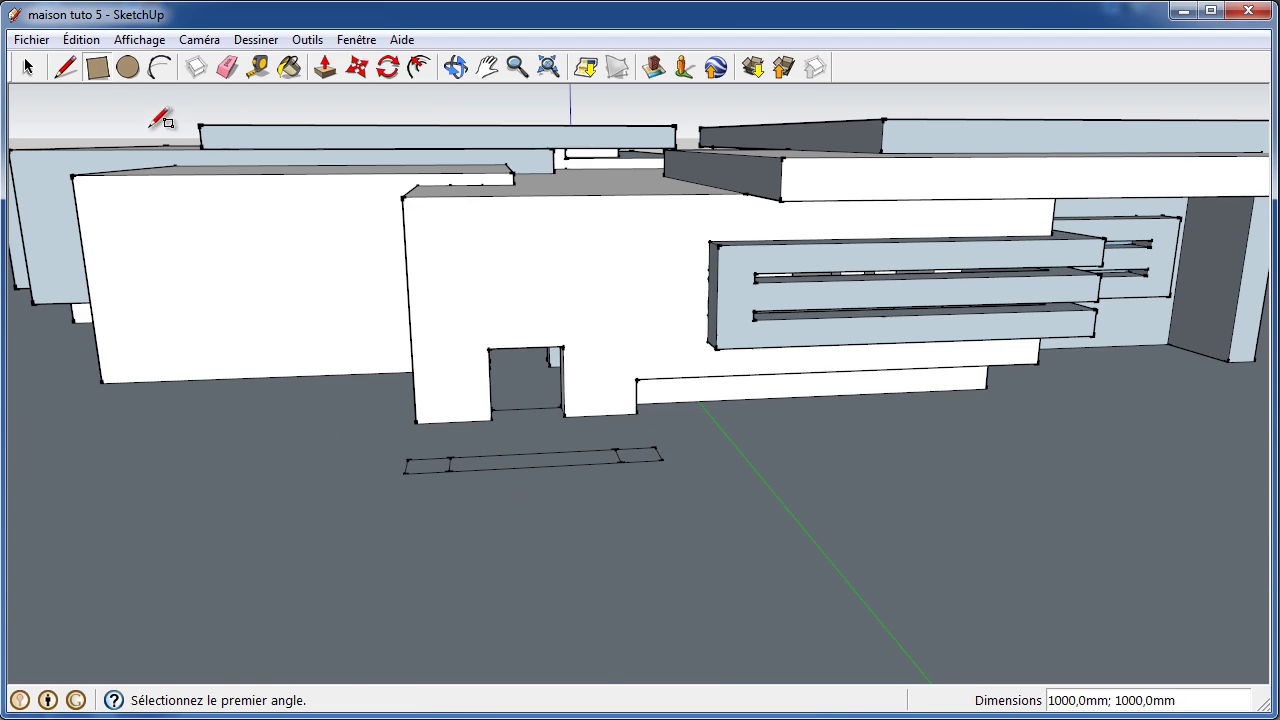
pyautogui.click(325, 67)
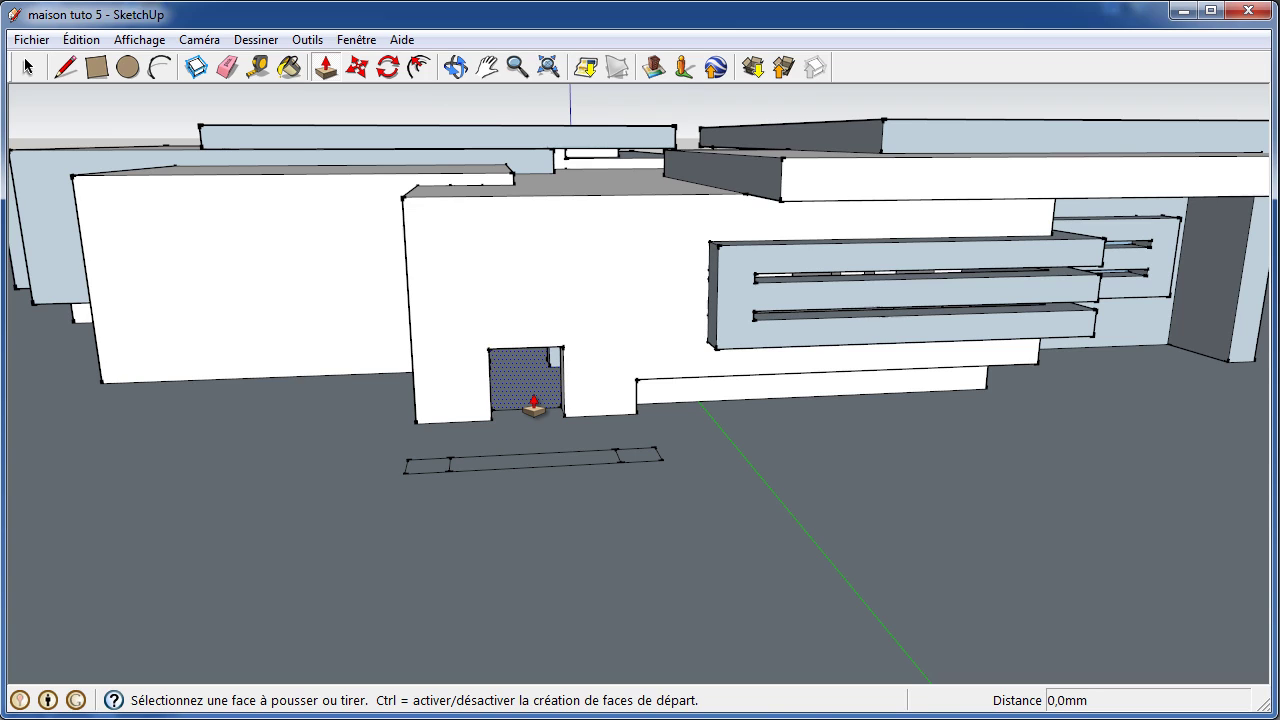
# - Push/Pull both end squares up into 9500 mm tall pillars
pyautogui.click(645, 460)
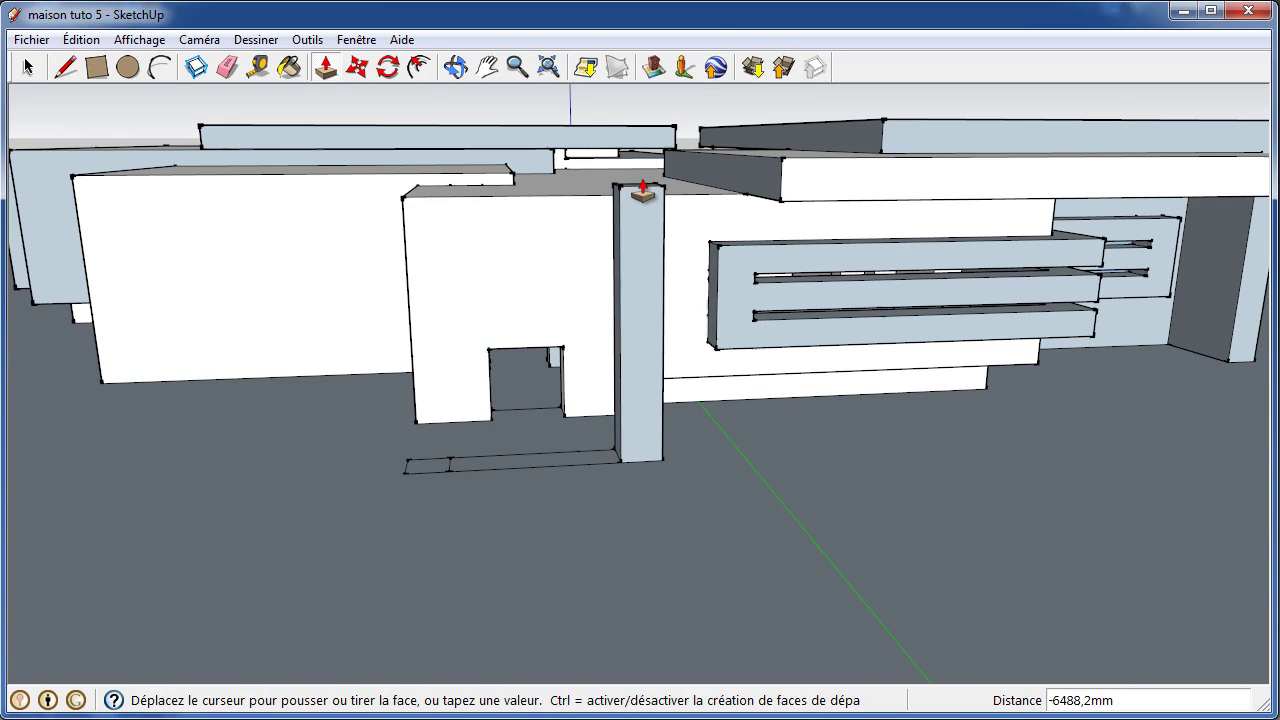
pyautogui.click(643, 170)
pyautogui.write('9500')
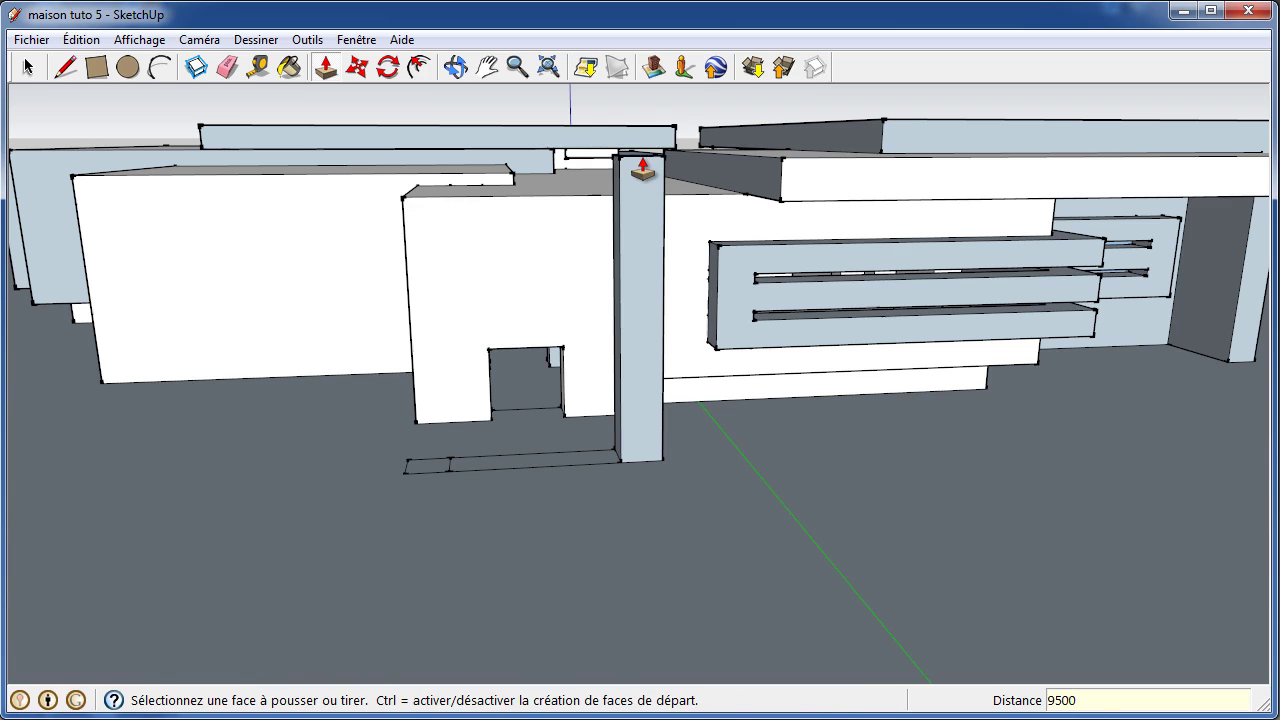
pyautogui.click(643, 170)
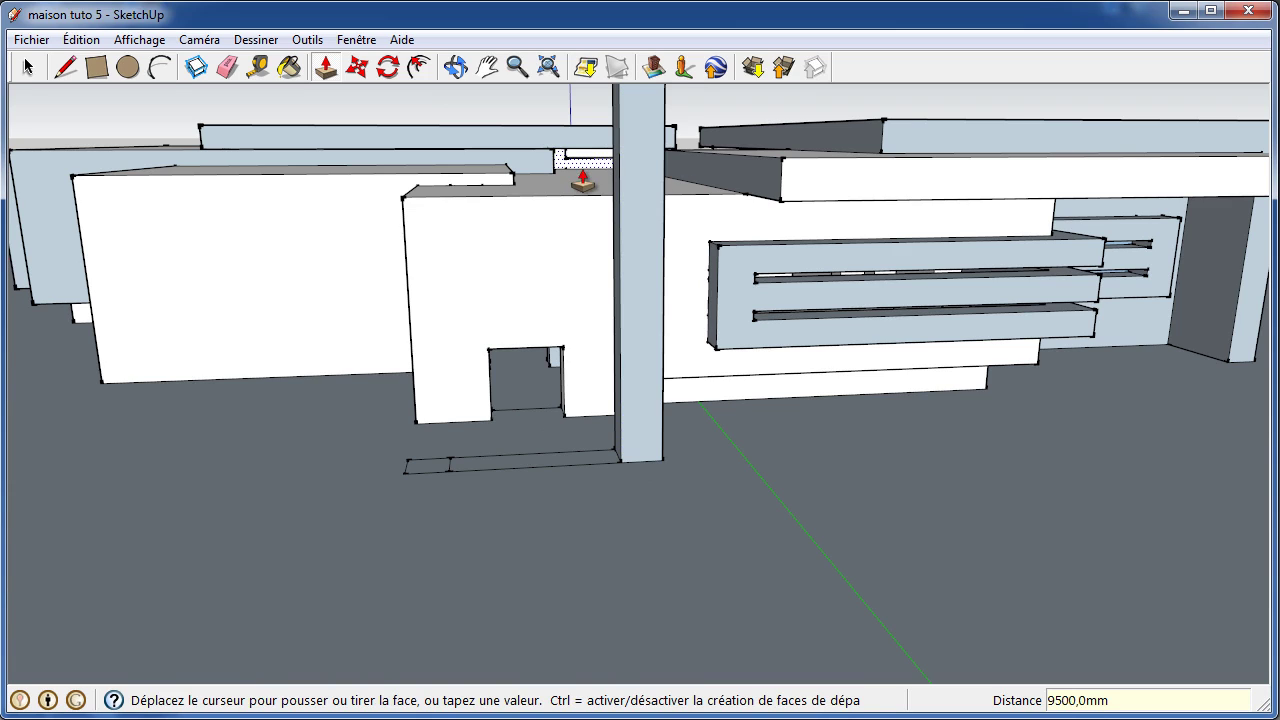
pyautogui.click(457, 68)
pyautogui.moveTo(509, 240)
pyautogui.mouseDown()
pyautogui.moveTo(406, 239)
pyautogui.moveTo(574, 263)
pyautogui.mouseUp()
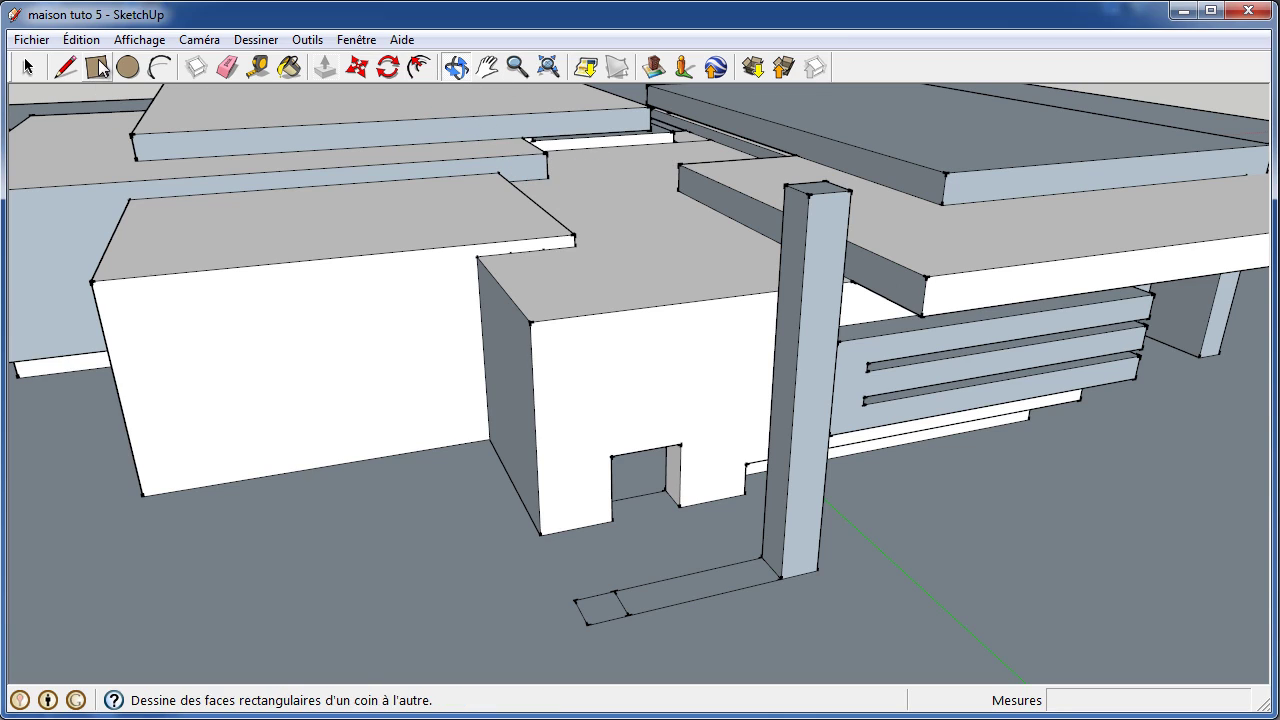
pyautogui.click(325, 67)
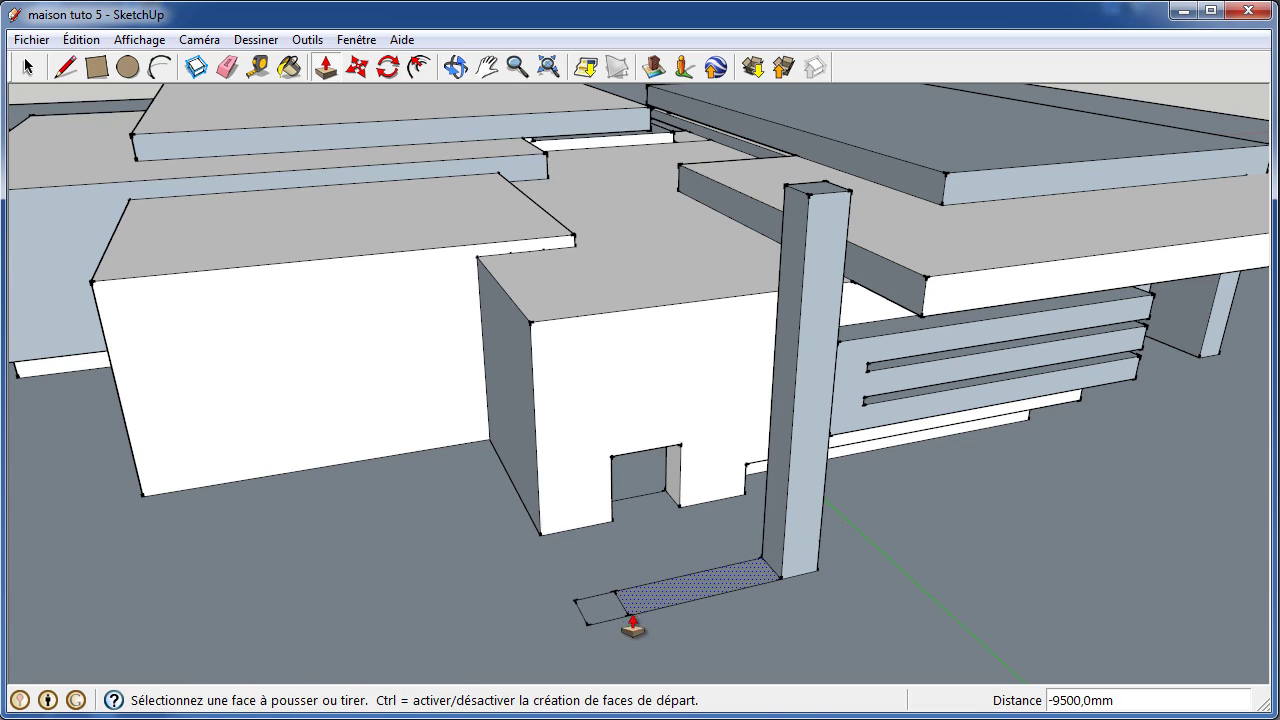
pyautogui.moveTo(605, 605)
pyautogui.mouseDown()
pyautogui.moveTo(596, 435)
pyautogui.moveTo(814, 205)
pyautogui.mouseUp()
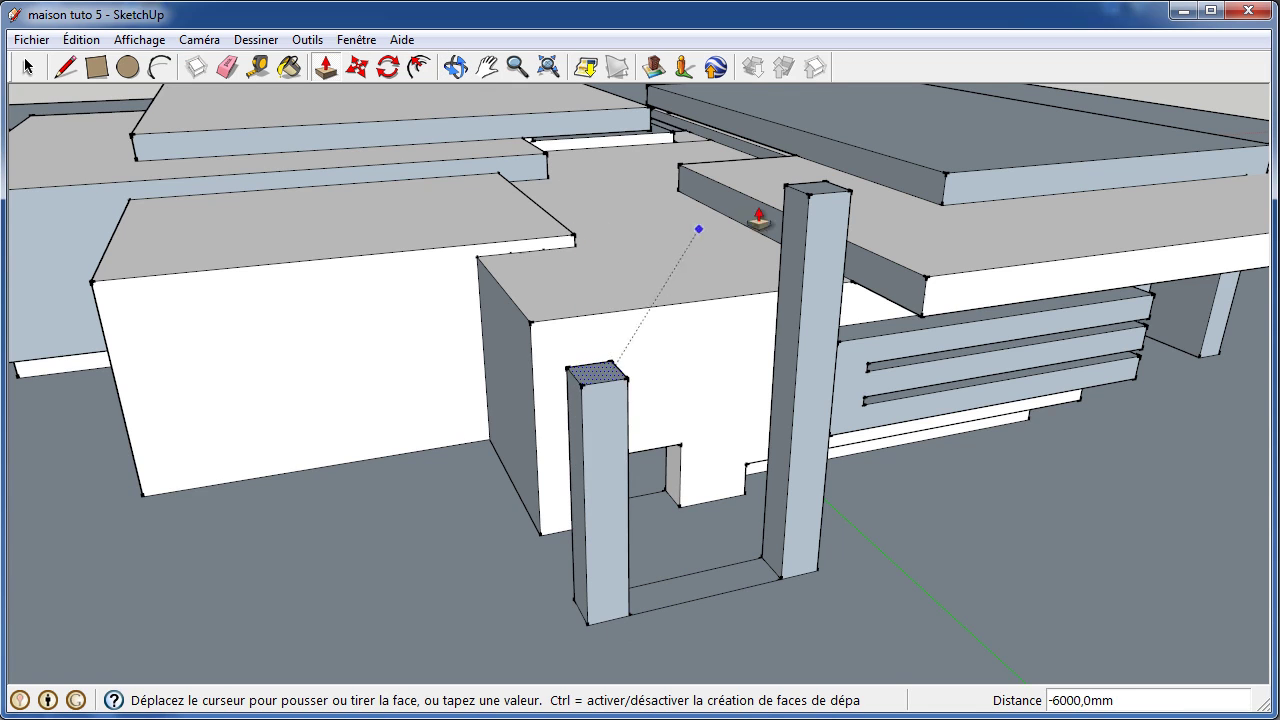
pyautogui.click(814, 205)
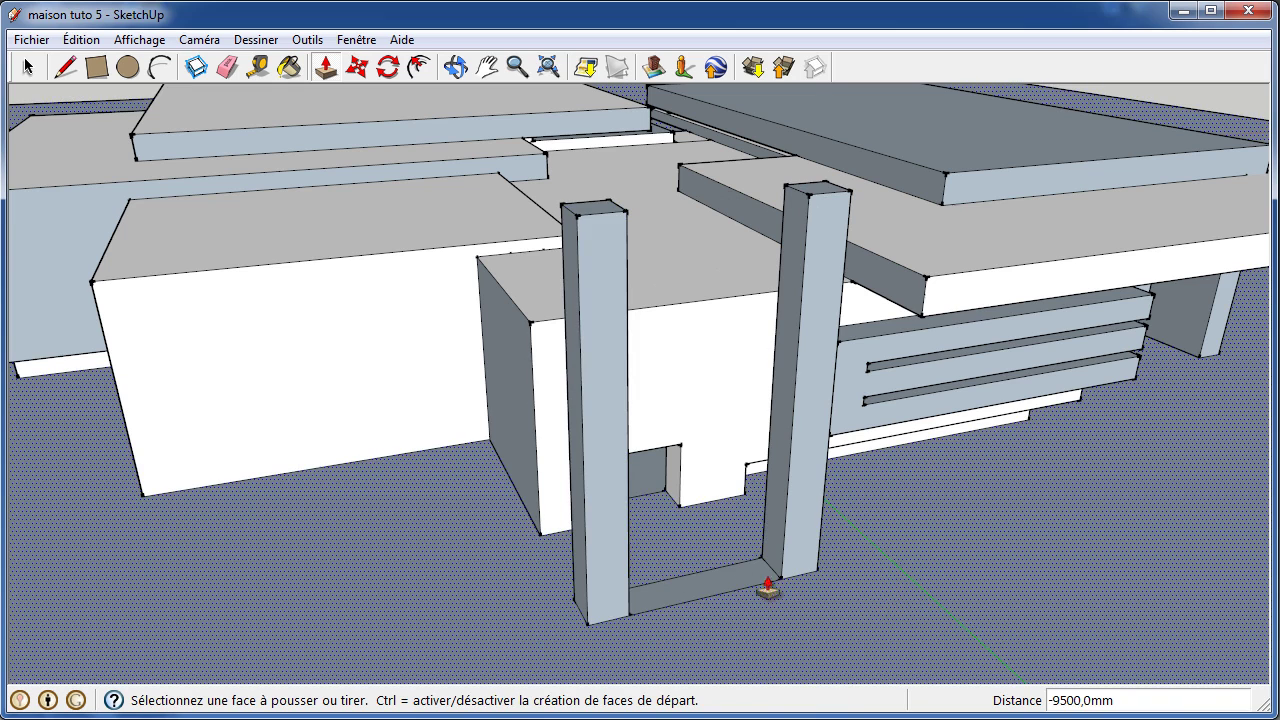
# - Raise the strip between the two pillars by 750 mm
pyautogui.click(712, 593)
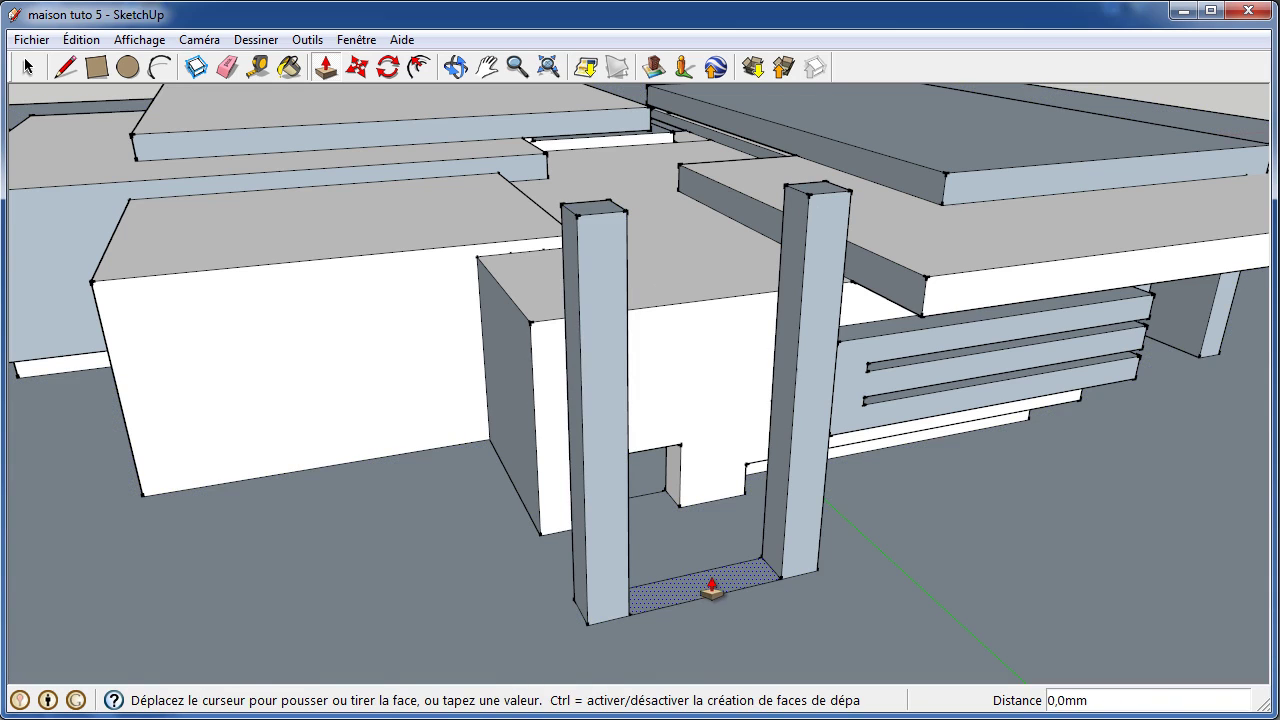
pyautogui.click(712, 577)
pyautogui.write('750')
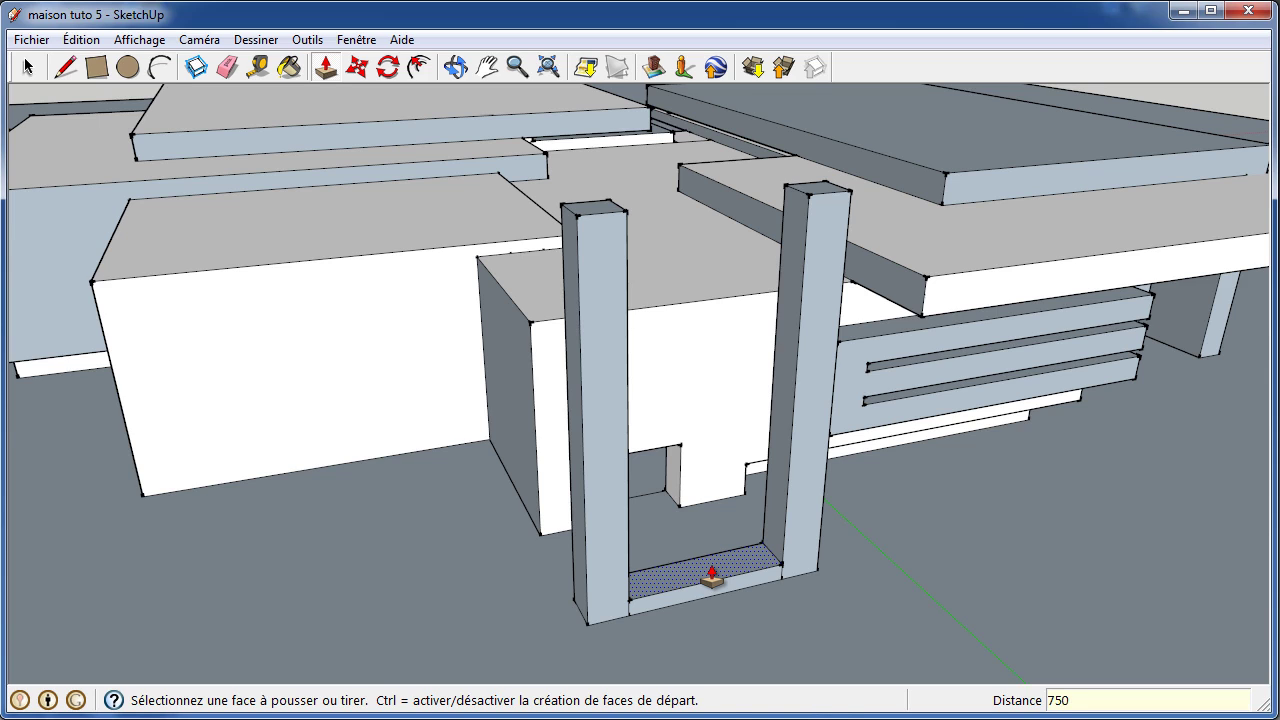
pyautogui.click(712, 577)
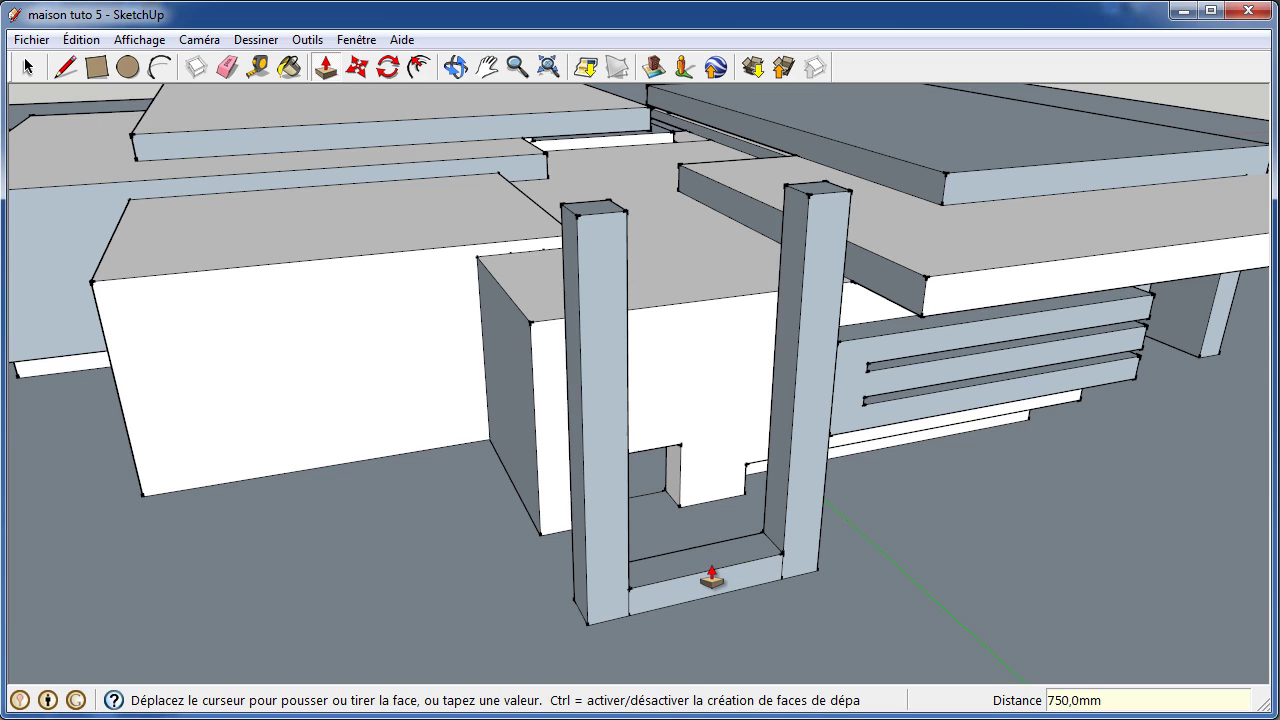
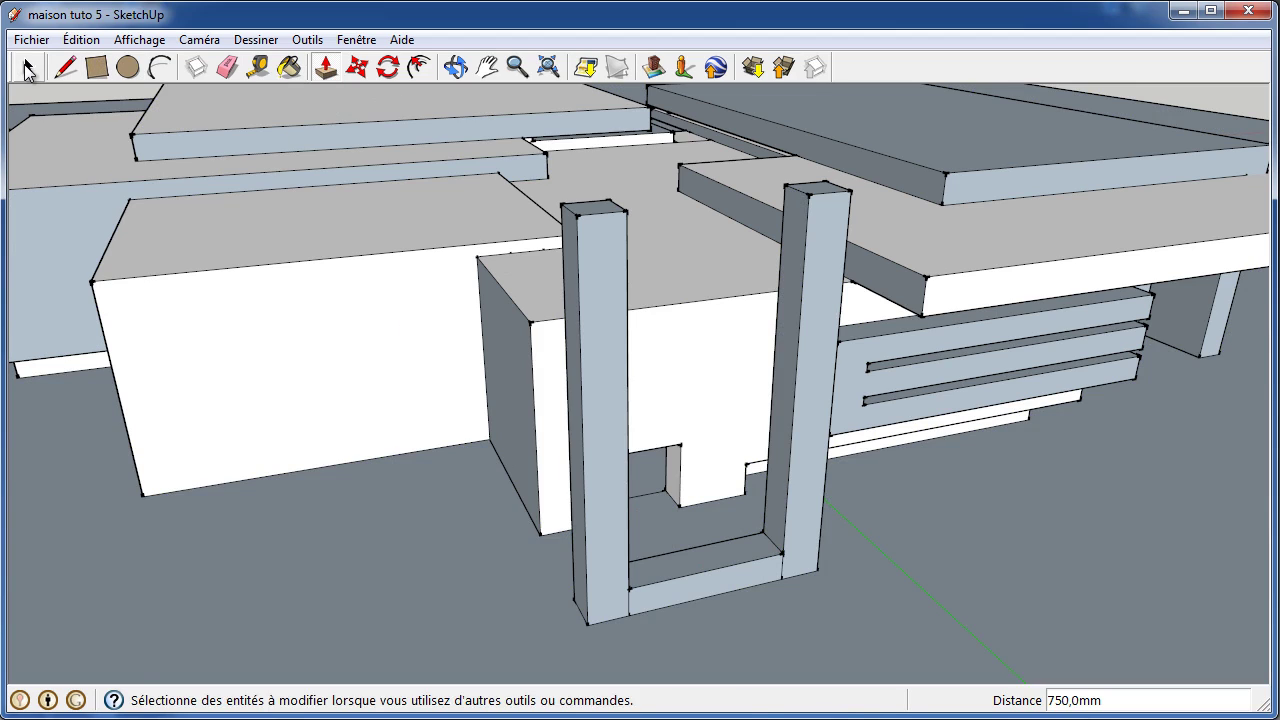
# - Select the base slab between the column's two posts
pyautogui.click(27, 68)
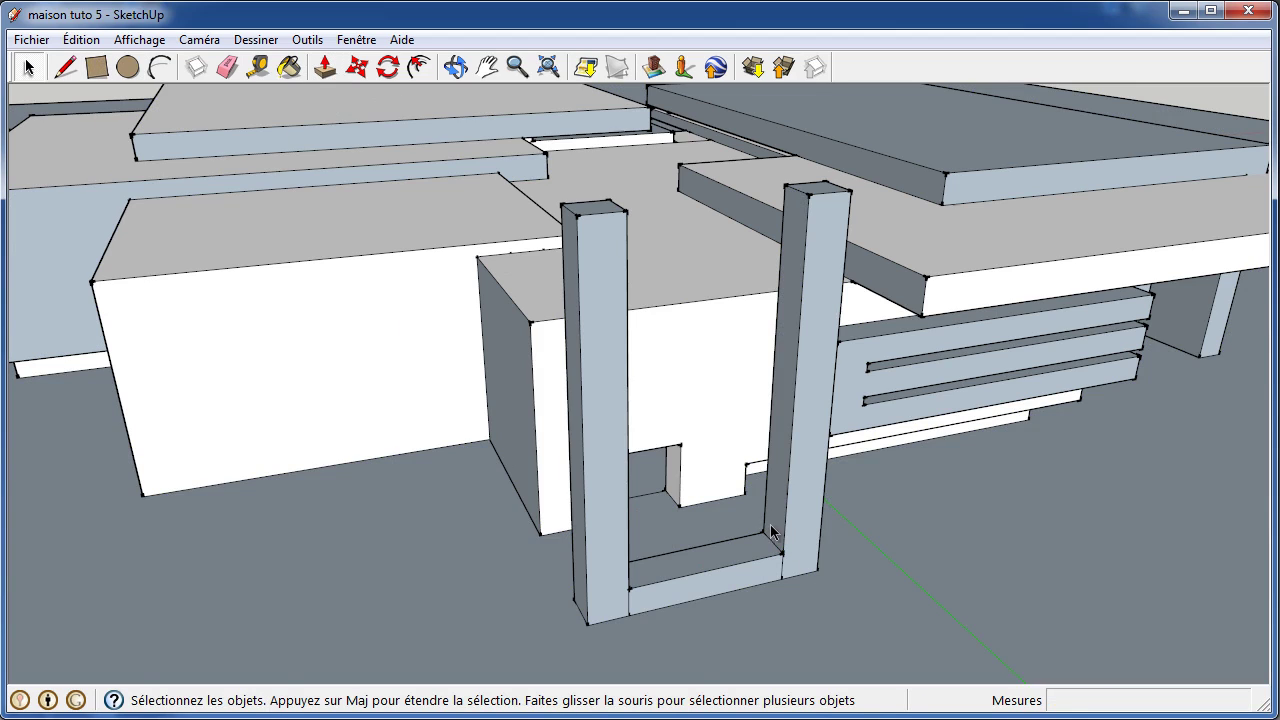
pyautogui.click(600, 633)
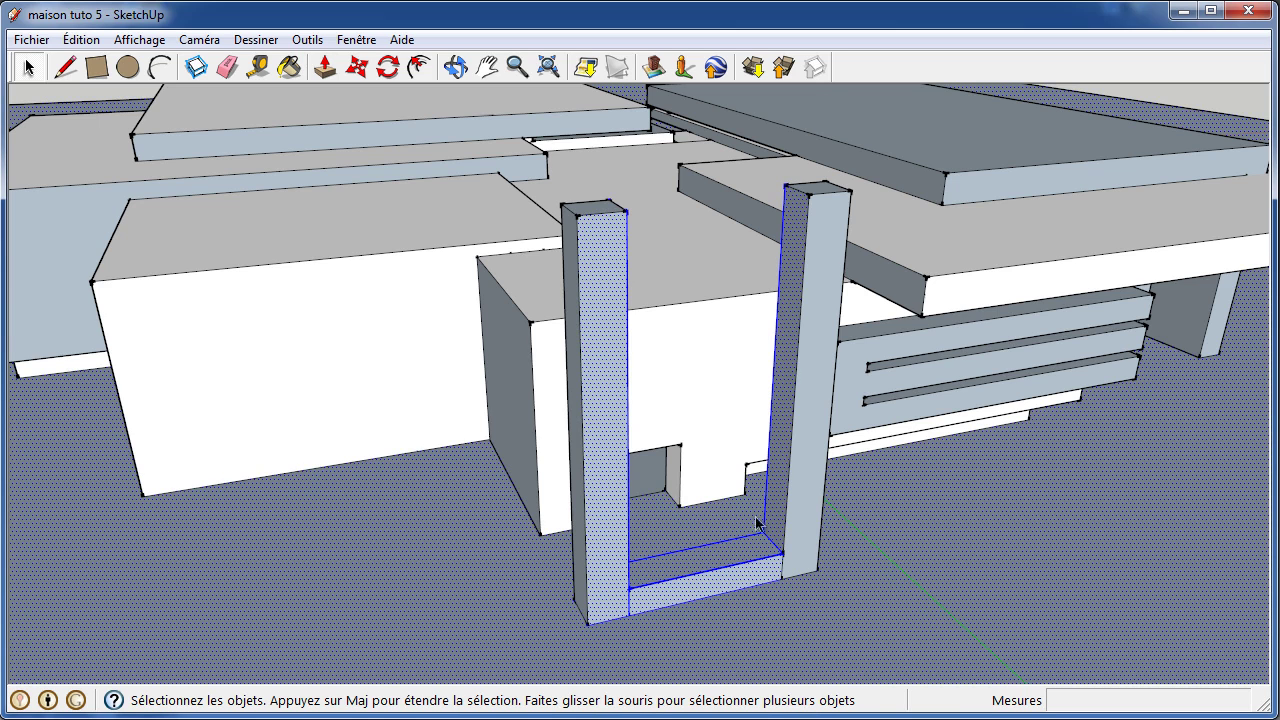
pyautogui.click(918, 530)
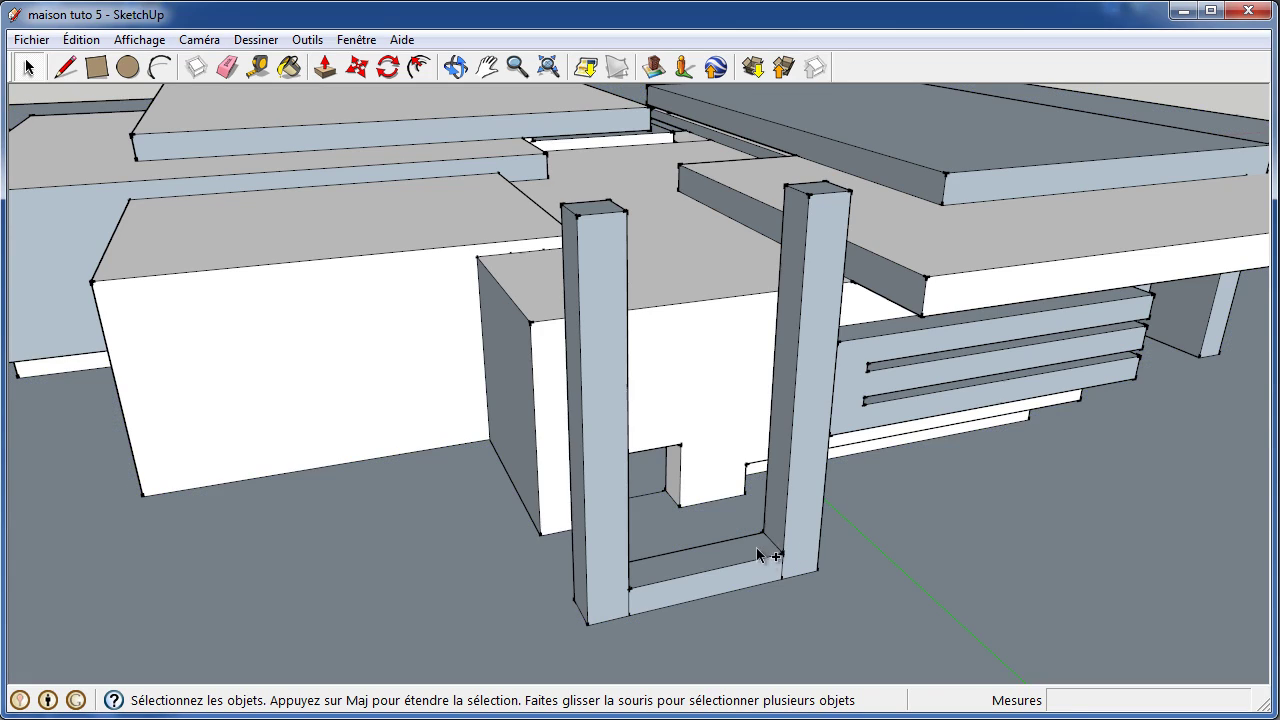
pyautogui.keyDown('shift'); pyautogui.click(749, 578); pyautogui.keyUp('shift')
# - Orbit the view until the column is seen straight from the front
pyautogui.click(459, 60)
pyautogui.moveTo(389, 357)
pyautogui.mouseDown()
pyautogui.moveTo(666, 480)
pyautogui.moveTo(757, 434)
pyautogui.mouseUp()
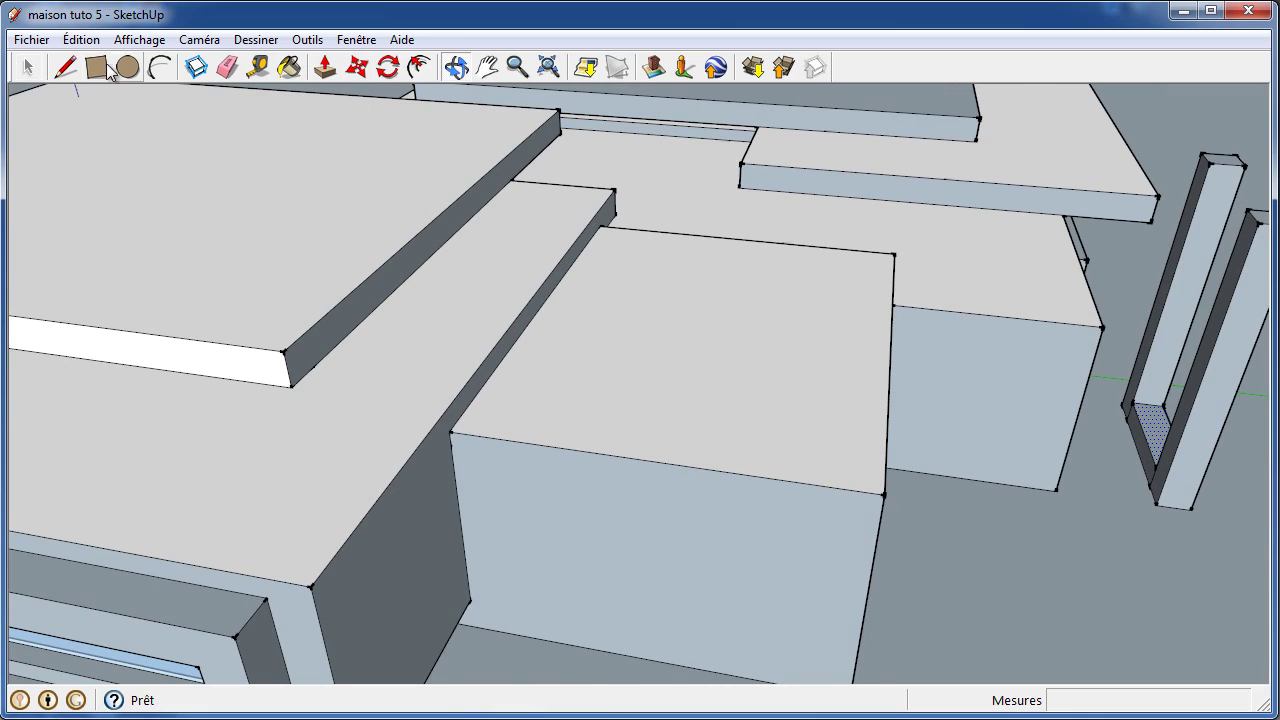
pyautogui.click(26, 68)
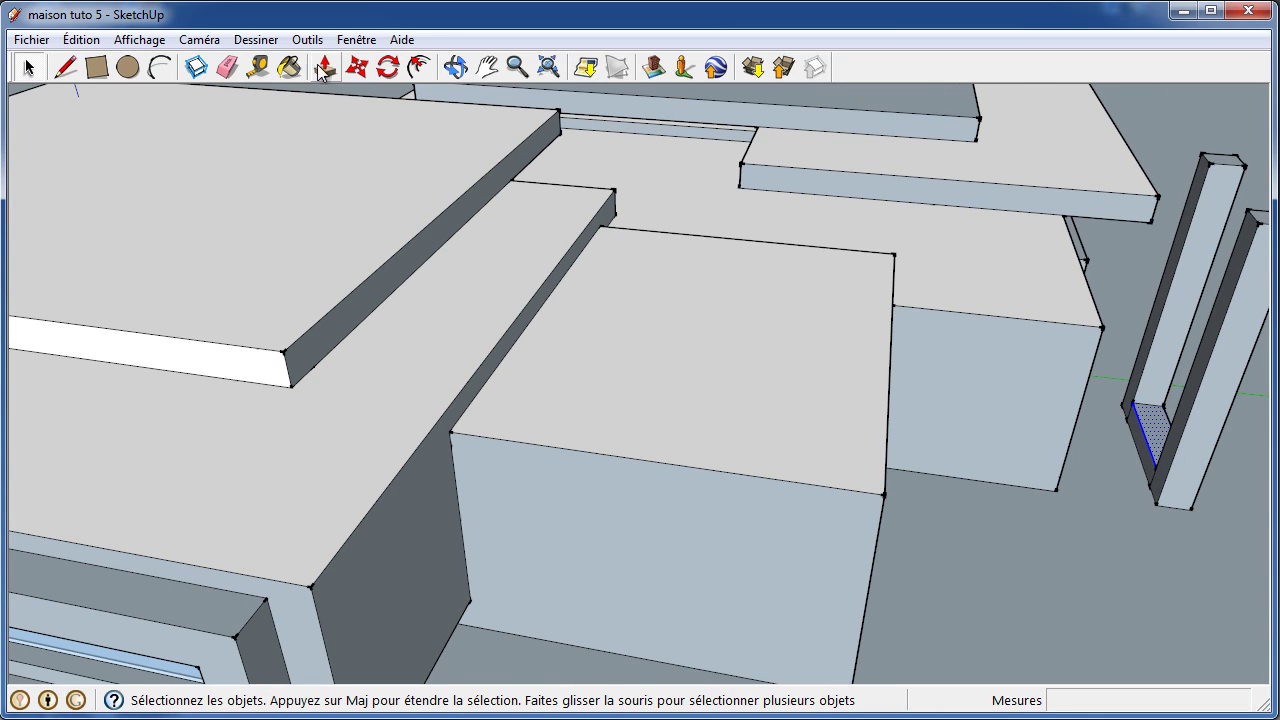
pyautogui.click(455, 67)
pyautogui.moveTo(849, 277)
pyautogui.mouseDown()
pyautogui.moveTo(829, 343)
pyautogui.moveTo(598, 267)
pyautogui.moveTo(509, 206)
pyautogui.moveTo(686, 389)
pyautogui.mouseUp()
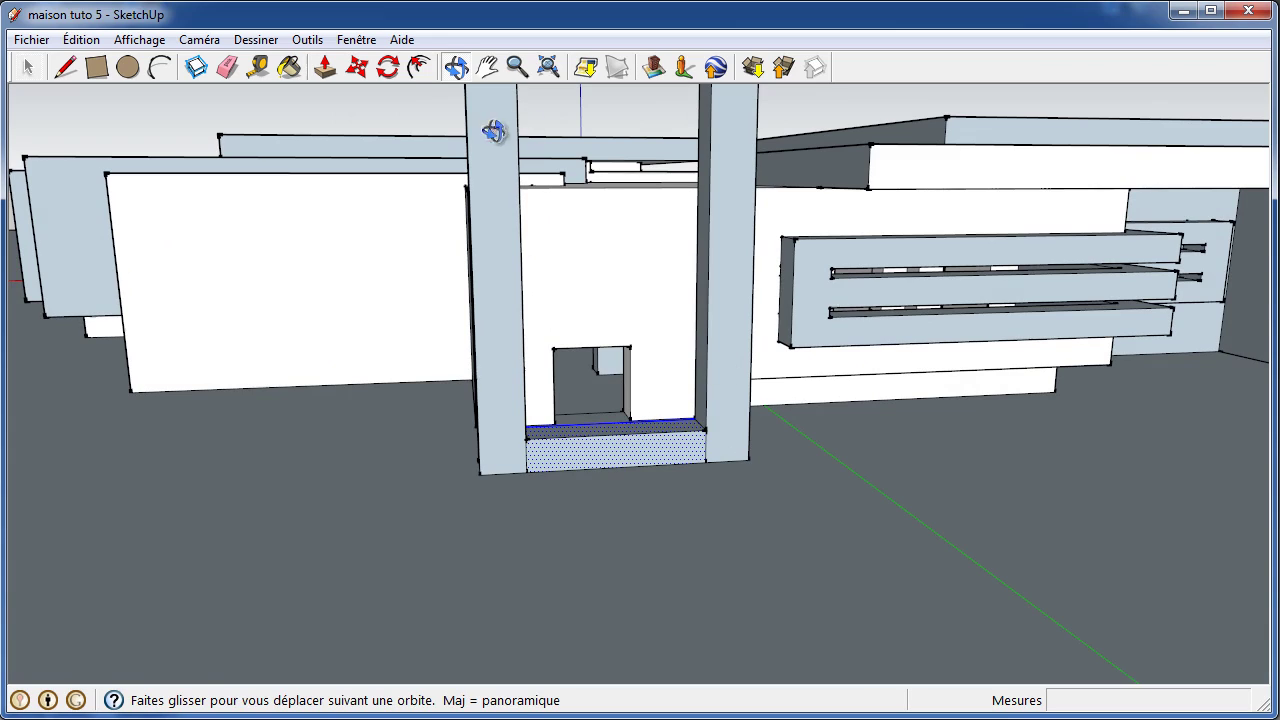
pyautogui.click(366, 68)
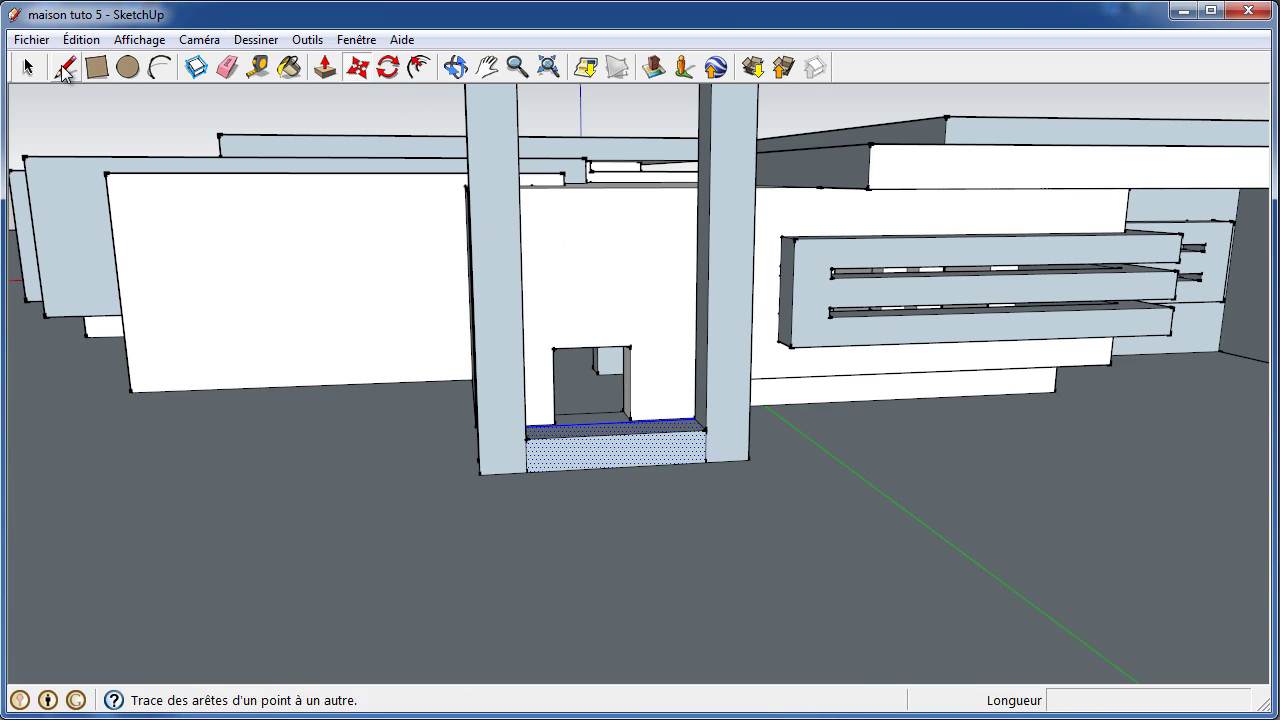
pyautogui.click(66, 66)
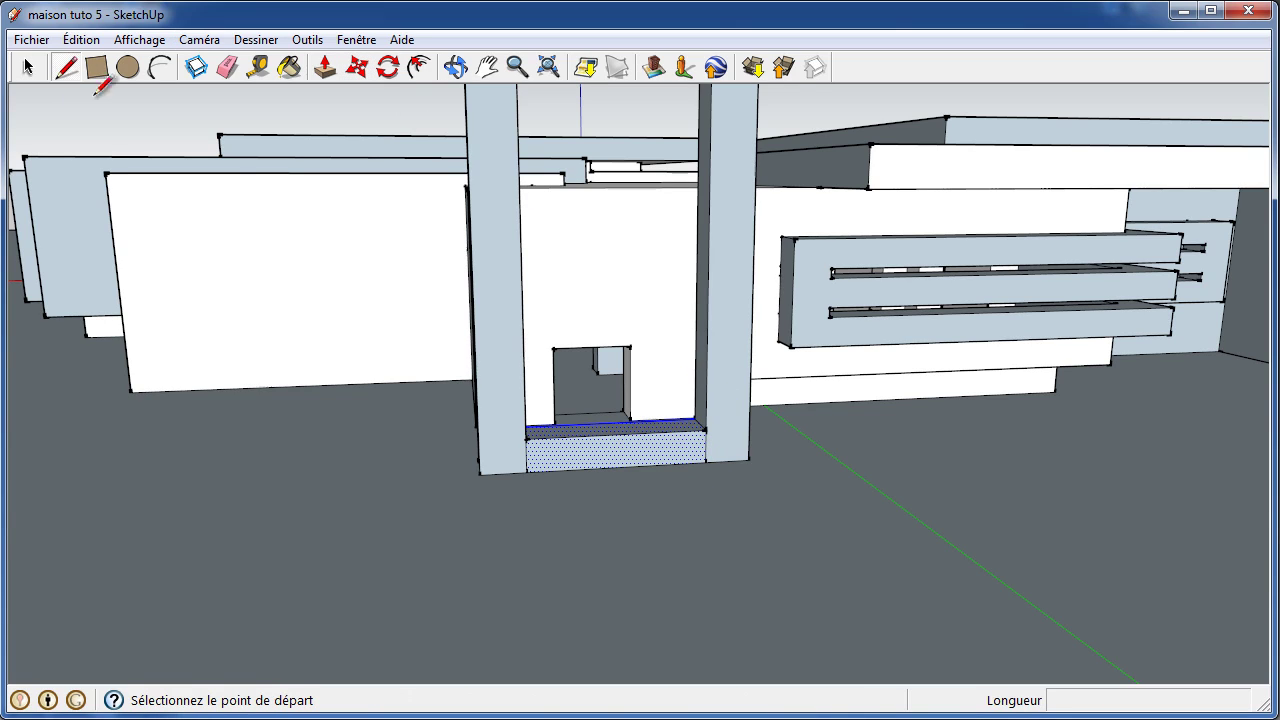
pyautogui.click(706, 430)
pyautogui.write('1000')
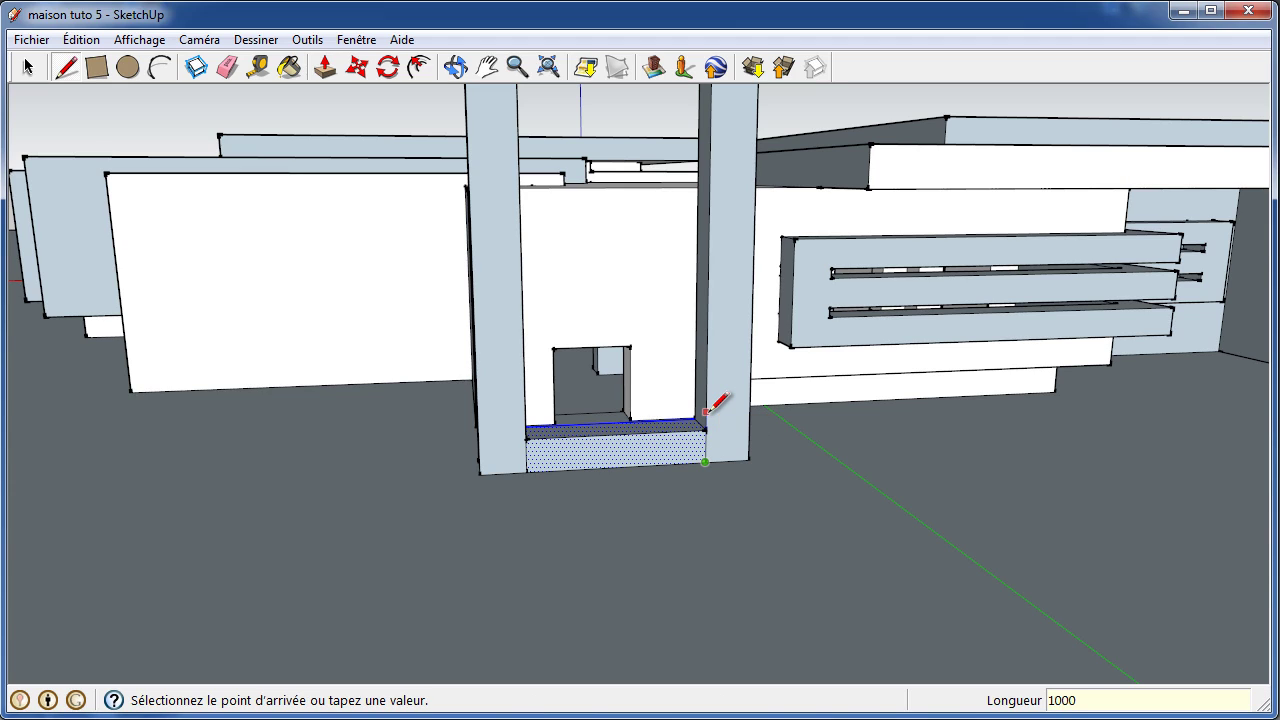
pyautogui.press('Return')
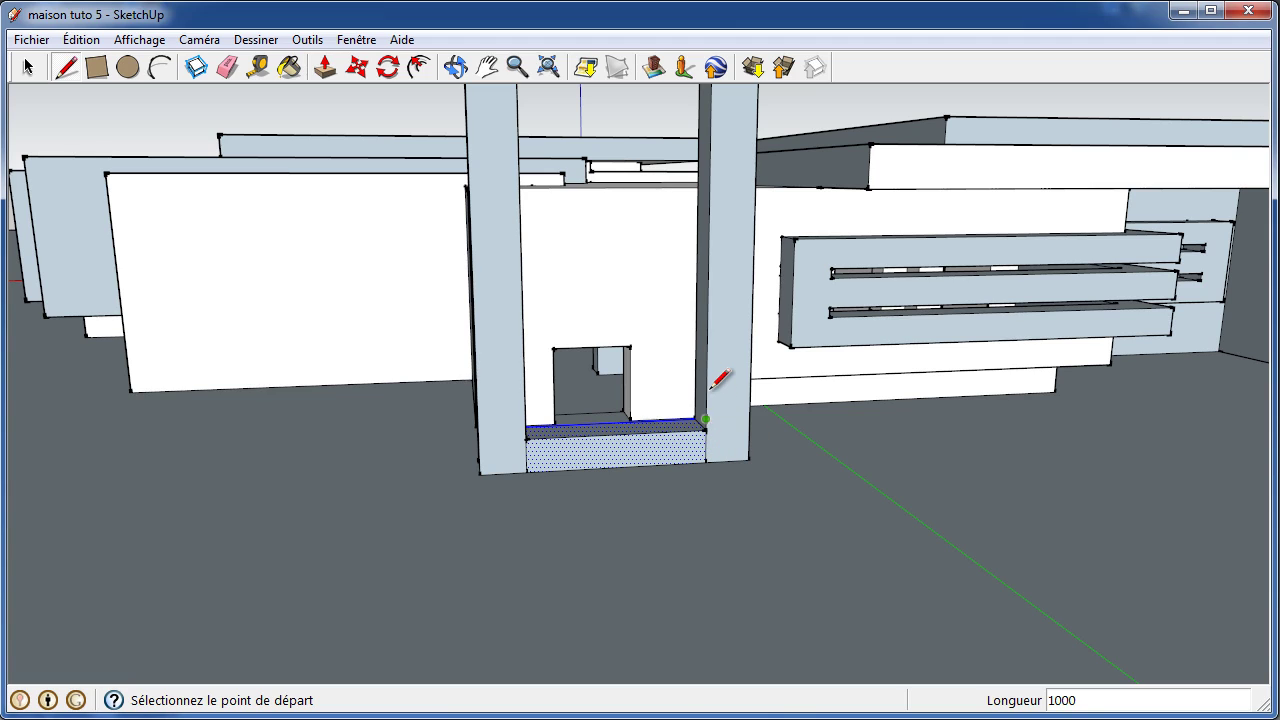
# - Copy the base slab 1000 mm upward to start the louvre stack
pyautogui.click(358, 67)
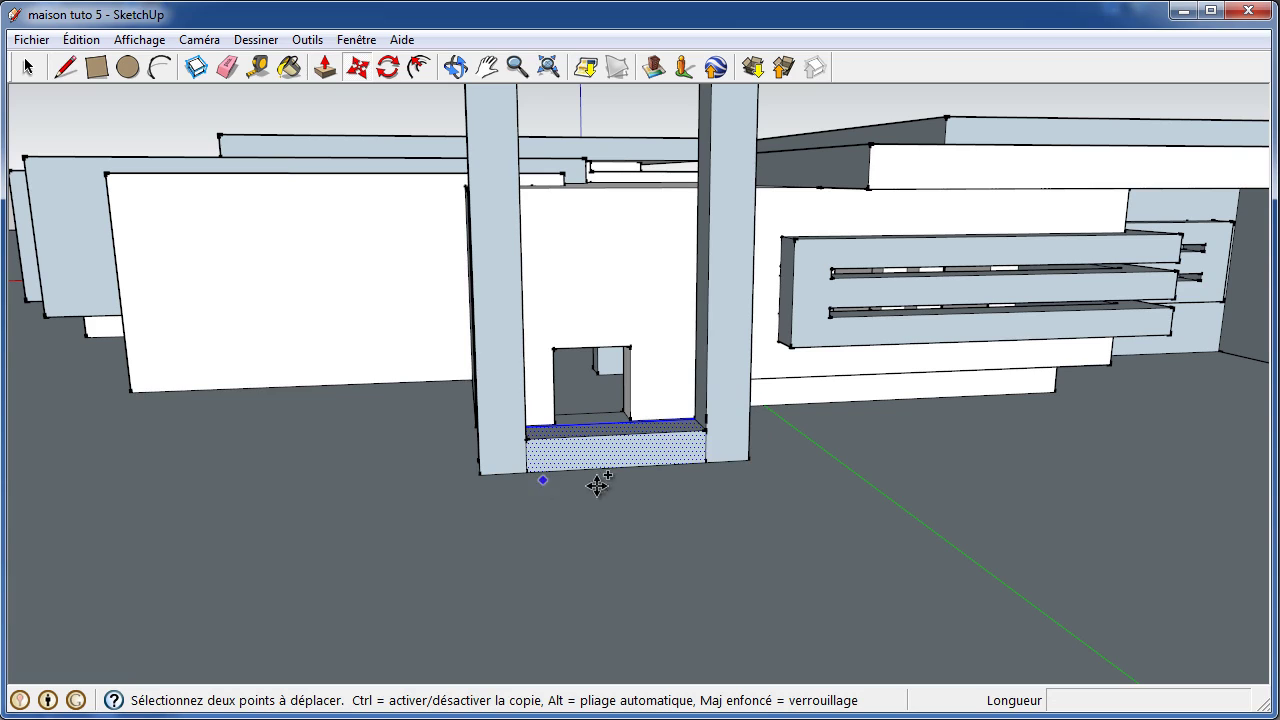
pyautogui.click(705, 461)
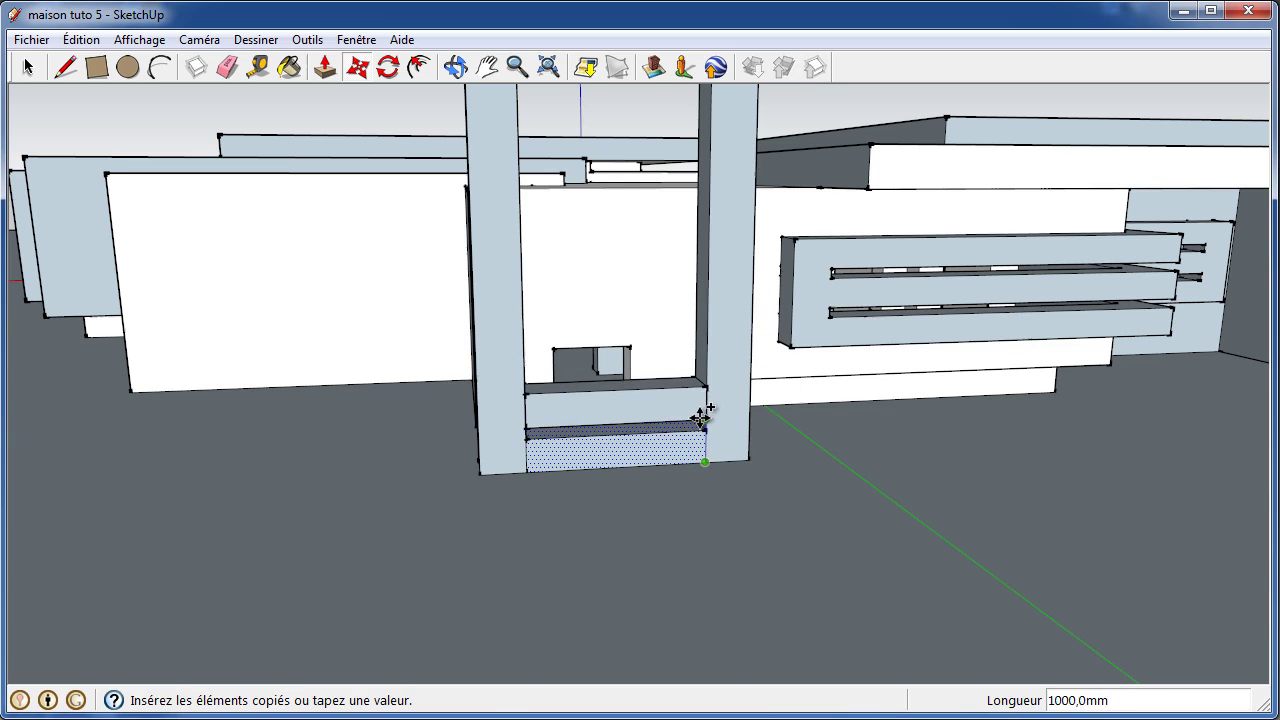
pyautogui.click(707, 419)
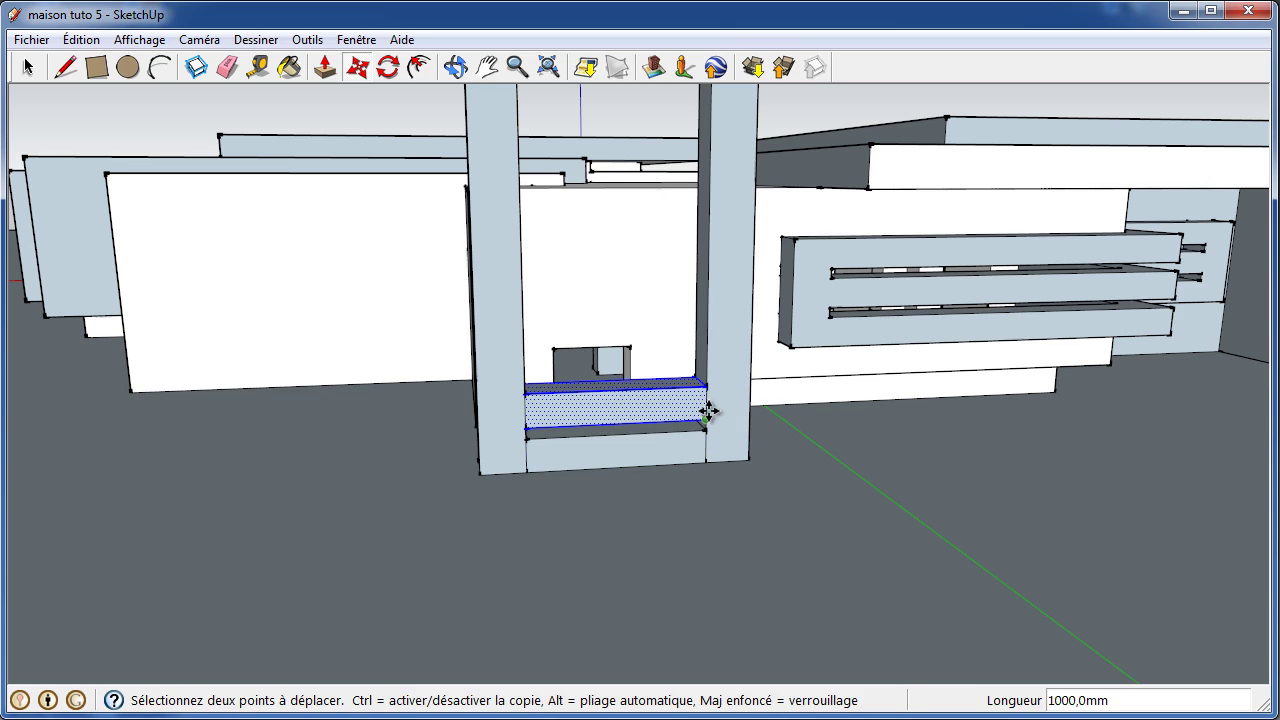
pyautogui.press('ctrl')
pyautogui.click(704, 462)
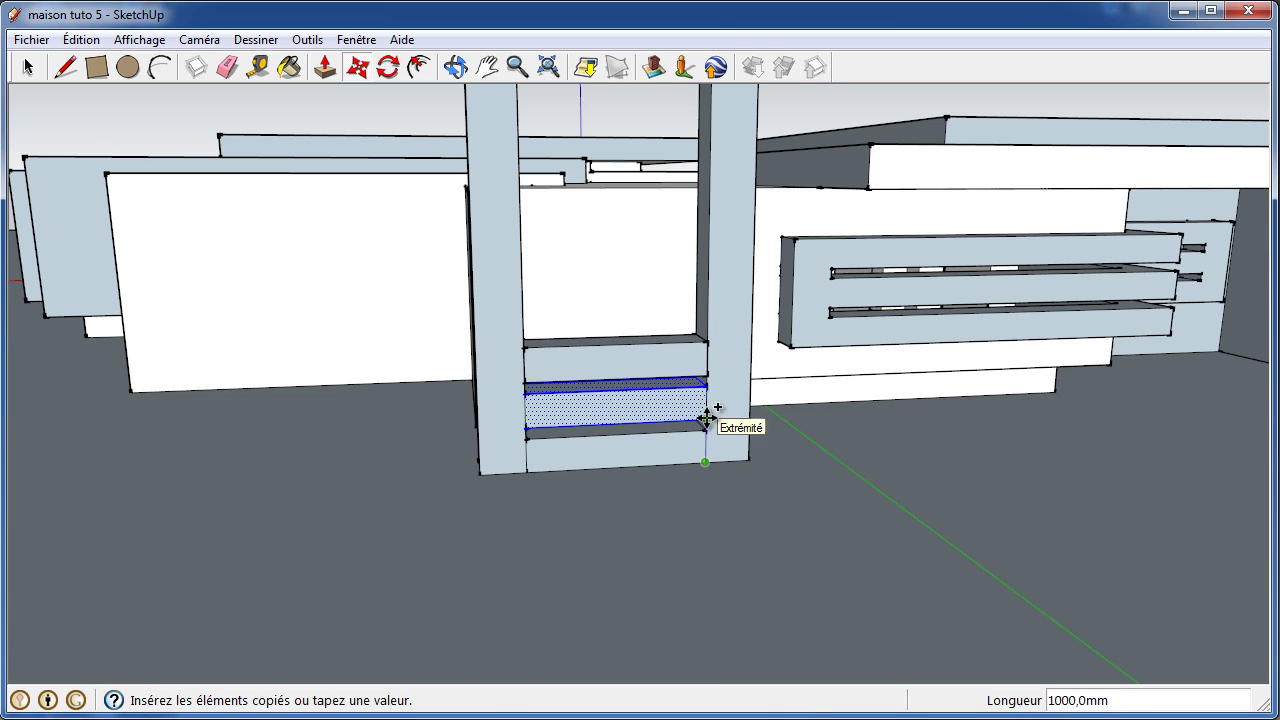
pyautogui.click(706, 418)
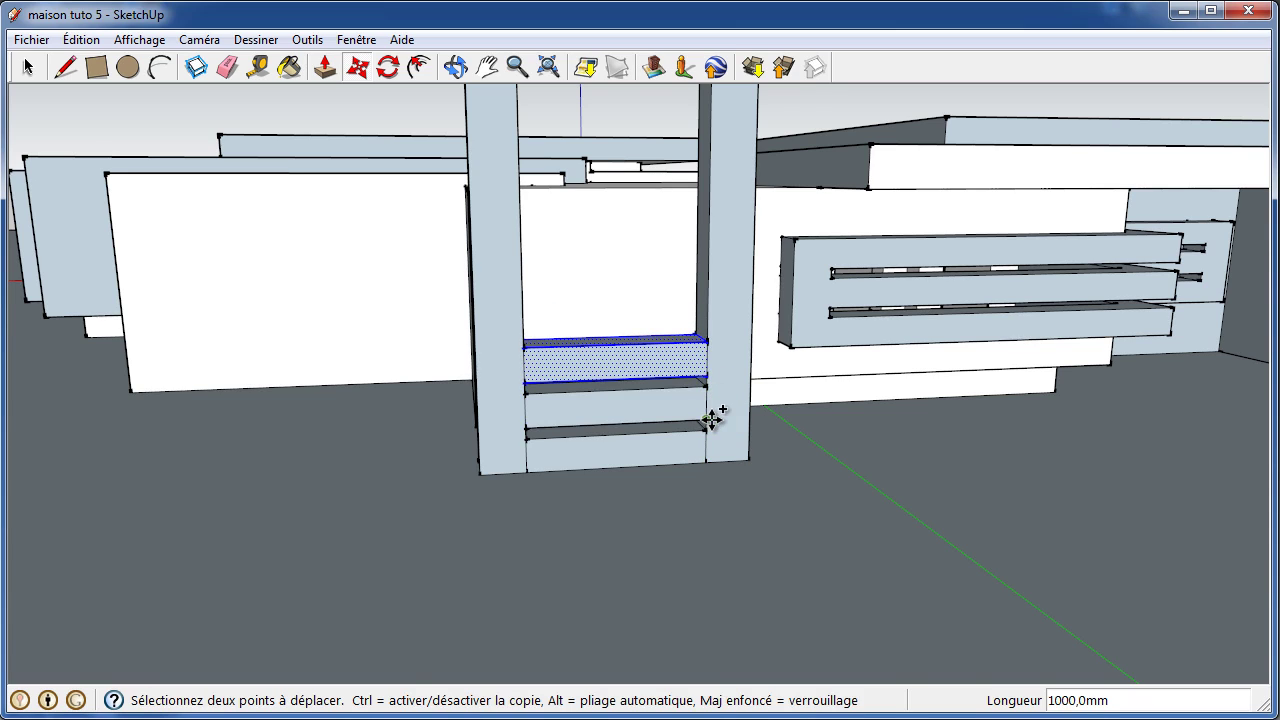
pyautogui.click(706, 418)
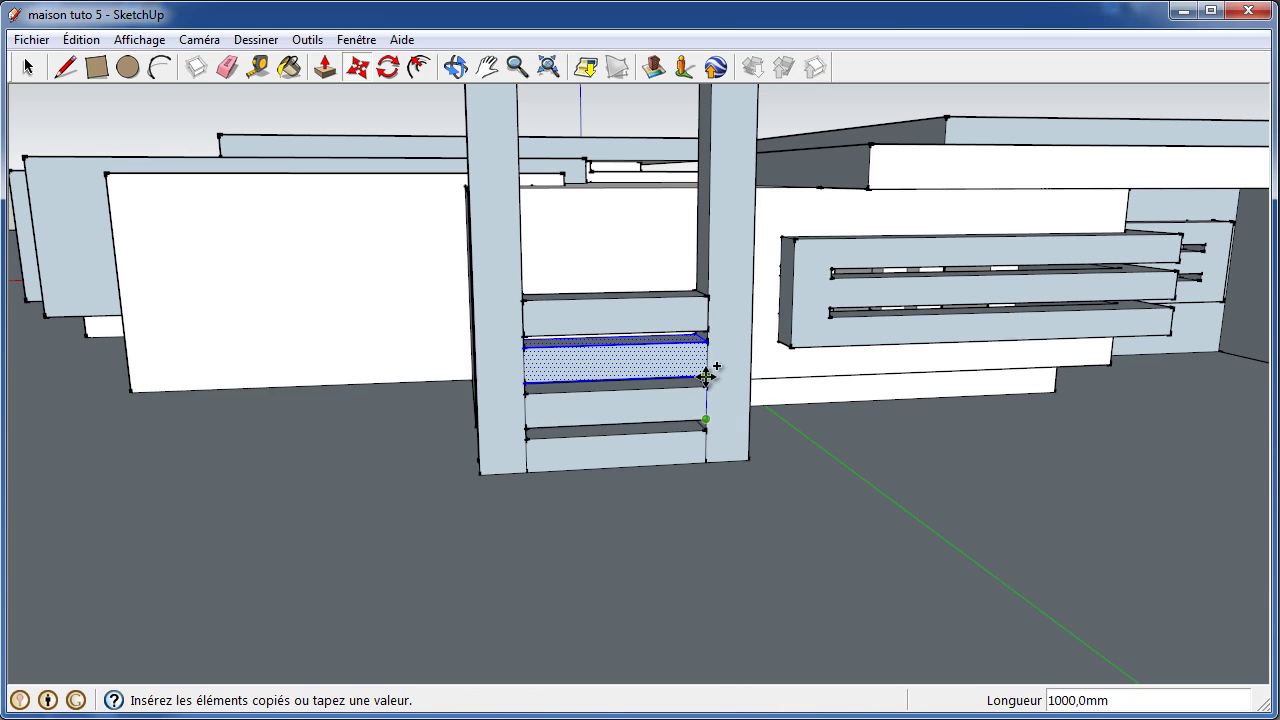
pyautogui.click(706, 378)
# - Keep copying slats upward 1000 mm apart between the posts
pyautogui.press('ctrl')
pyautogui.click(706, 375)
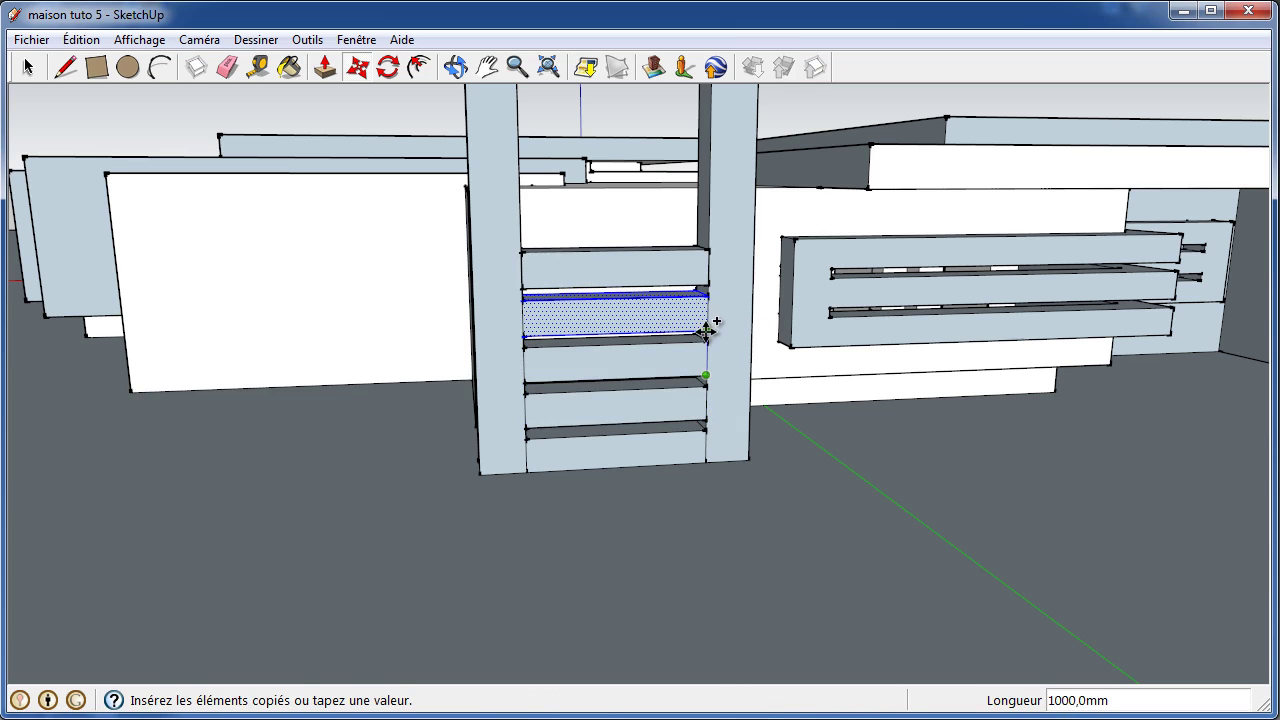
pyautogui.click(708, 288)
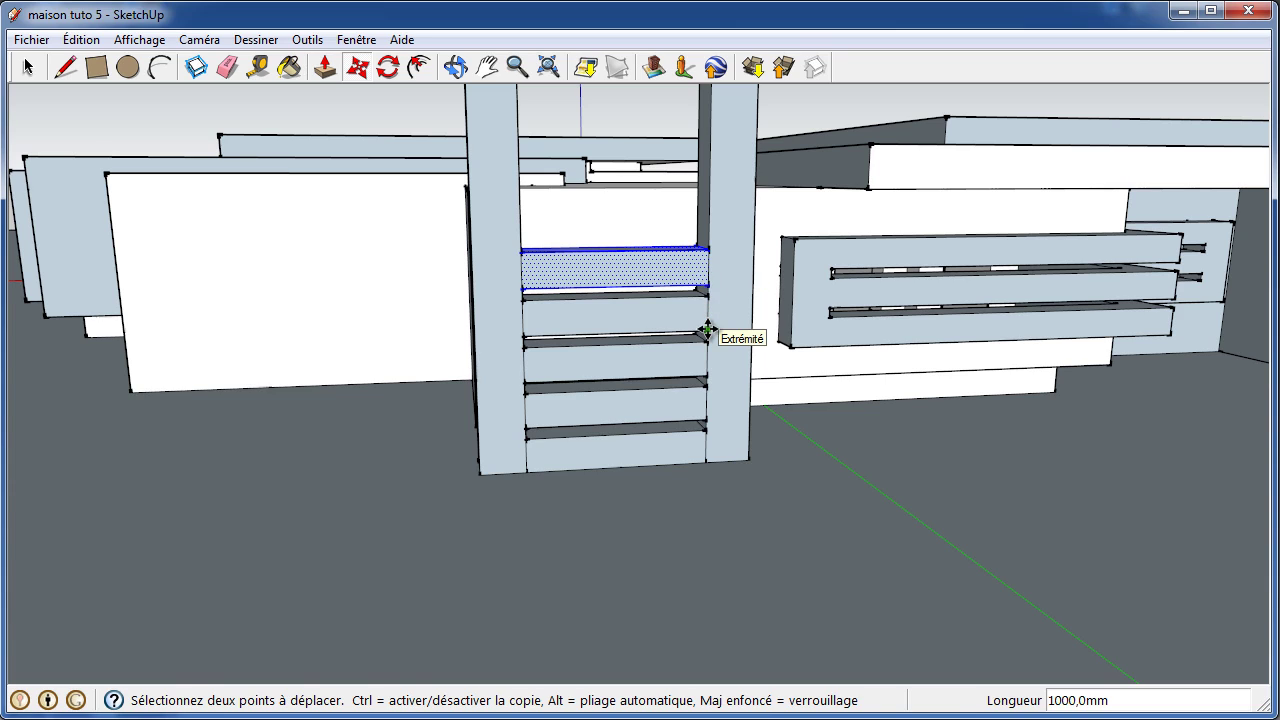
pyautogui.click(706, 329)
pyautogui.click(708, 283)
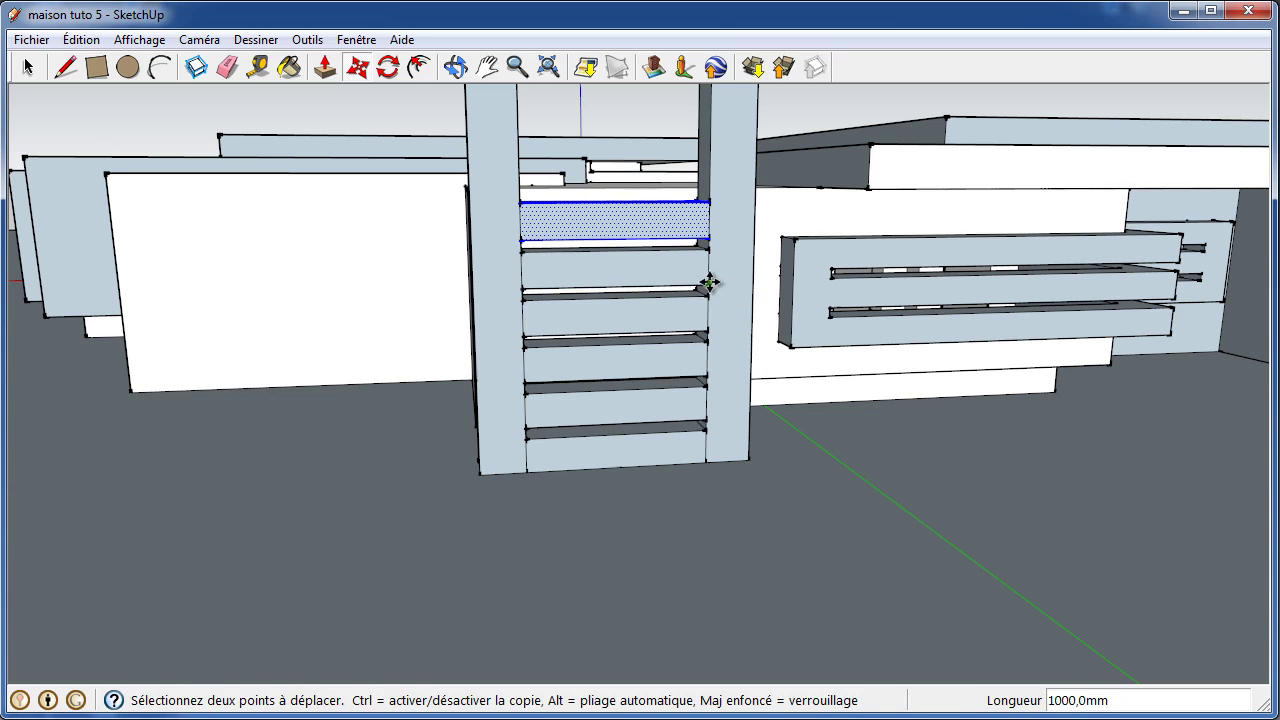
pyautogui.click(708, 284)
pyautogui.click(708, 237)
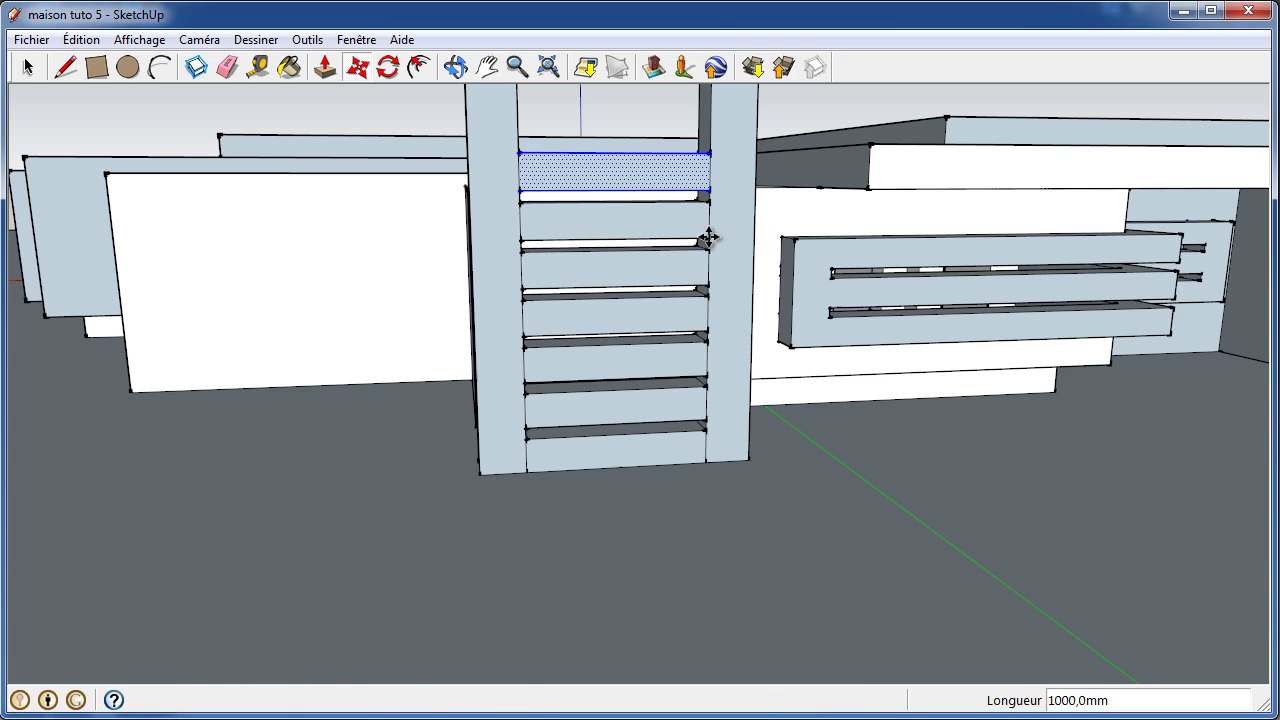
pyautogui.click(708, 237)
pyautogui.click(708, 189)
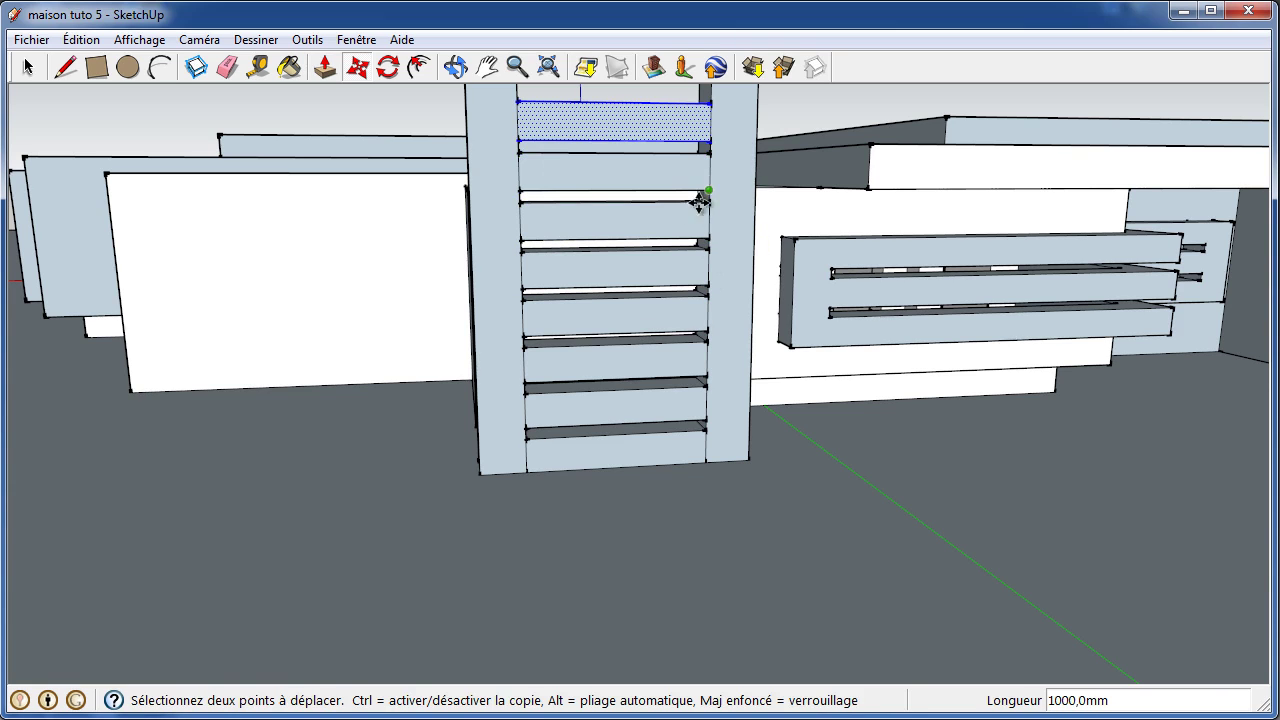
# - Add the last slat copy near the top of the posts
pyautogui.scroll(-3, 638, 343)
pyautogui.scroll(2, 651, 140)
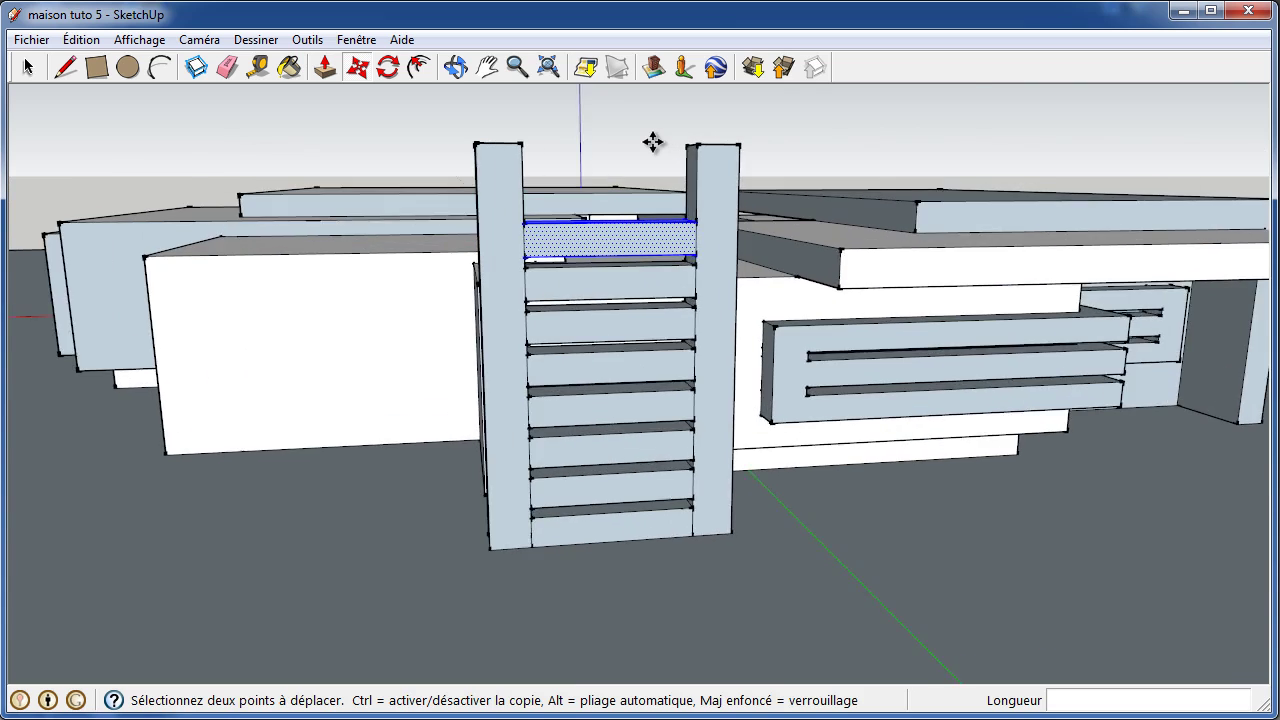
pyautogui.scroll(2, 651, 140)
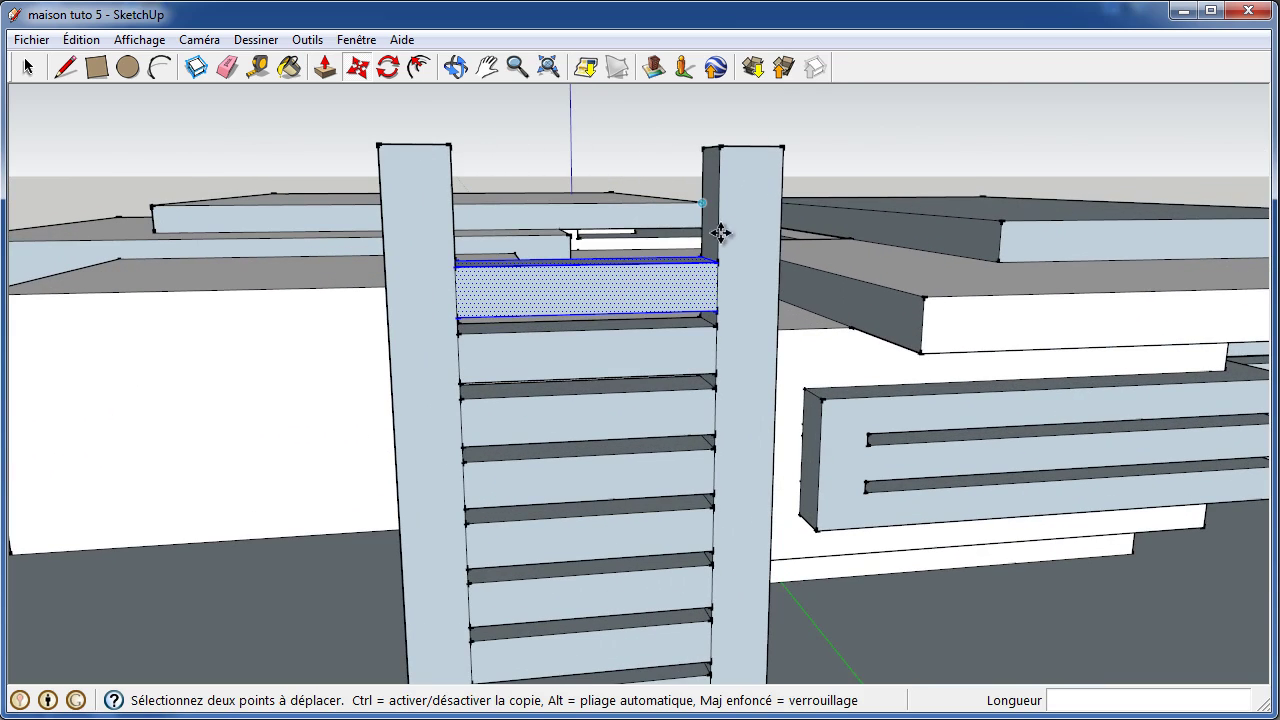
pyautogui.click(716, 372)
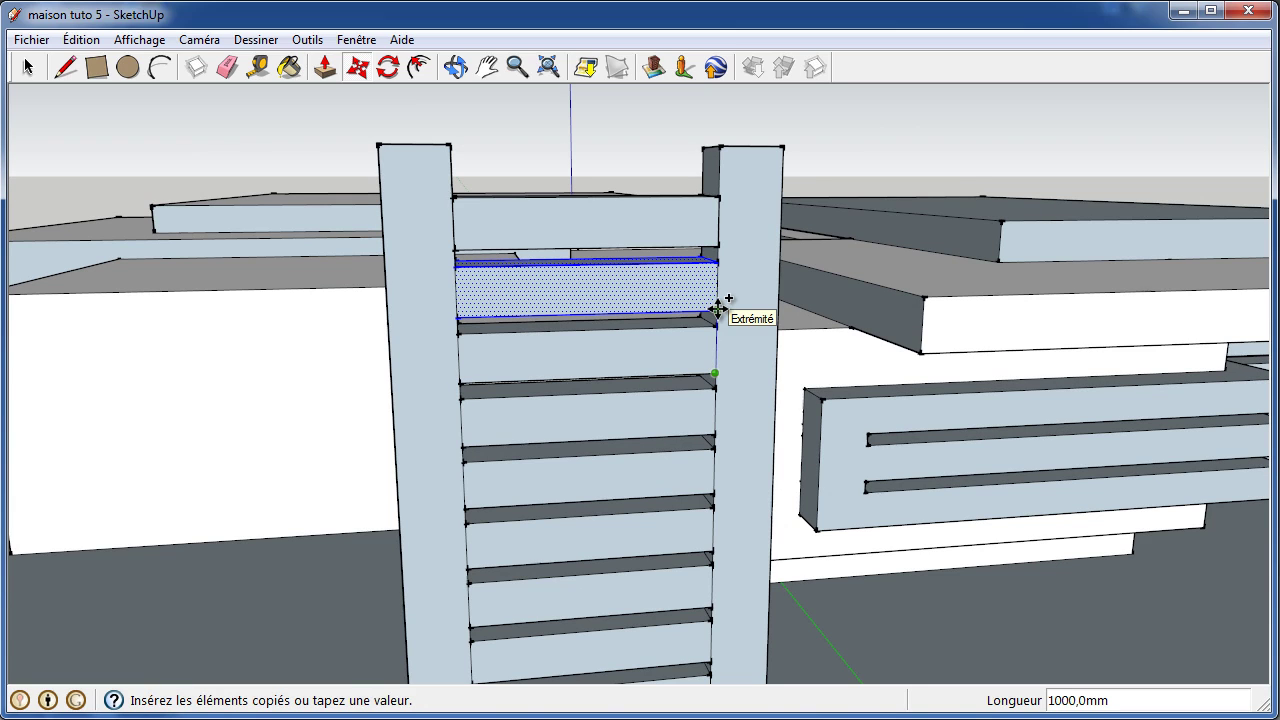
pyautogui.click(716, 310)
pyautogui.scroll(3, 680, 130)
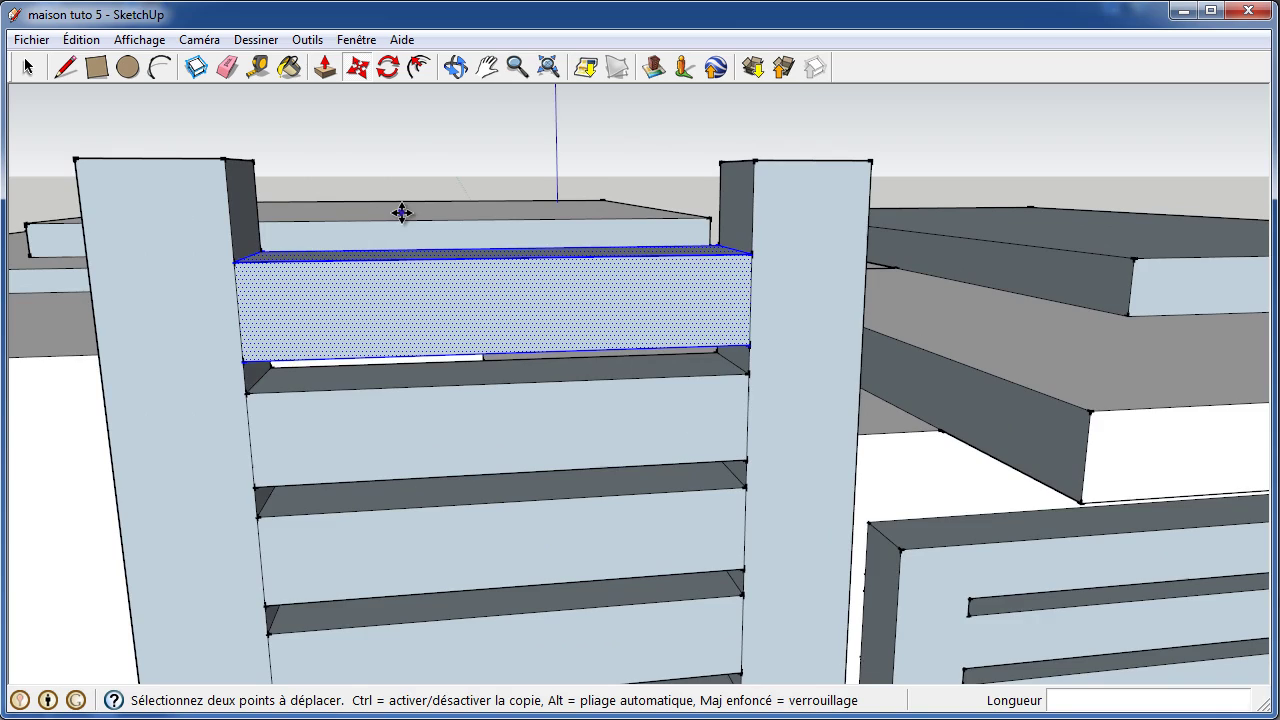
pyautogui.scroll(-3, 410, 211)
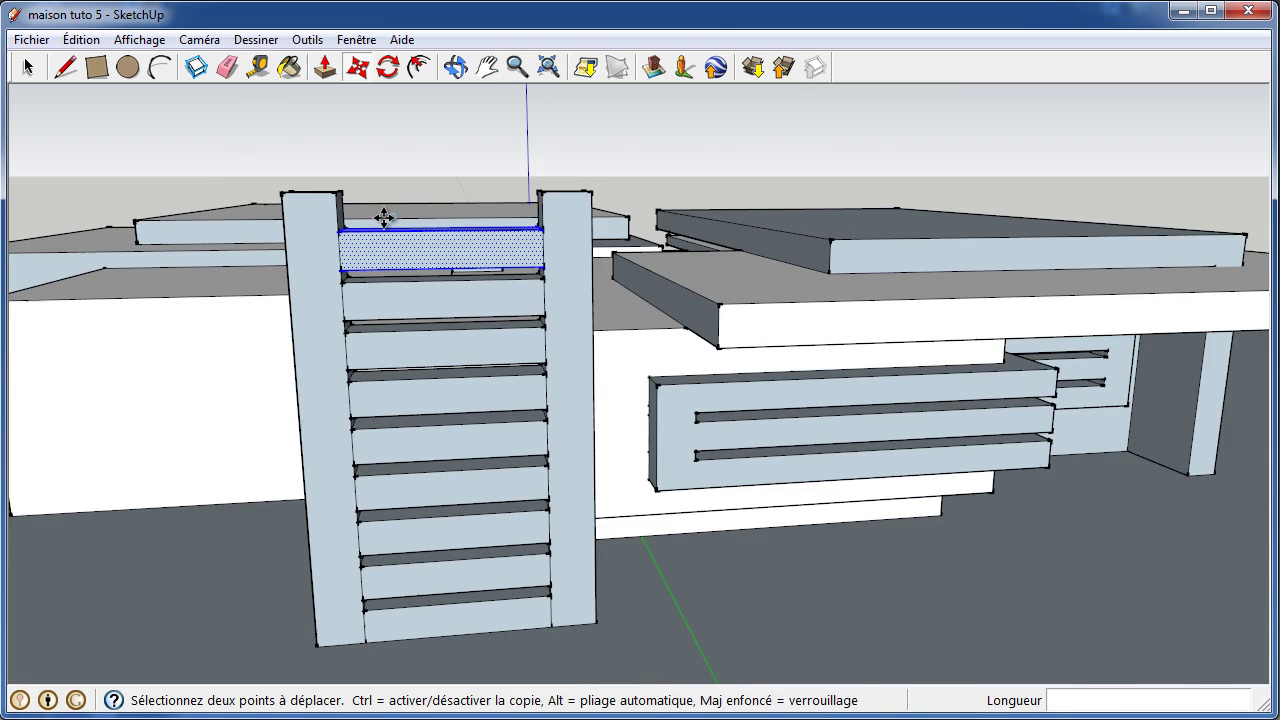
pyautogui.scroll(1, 546, 193)
pyautogui.scroll(1, 546, 193)
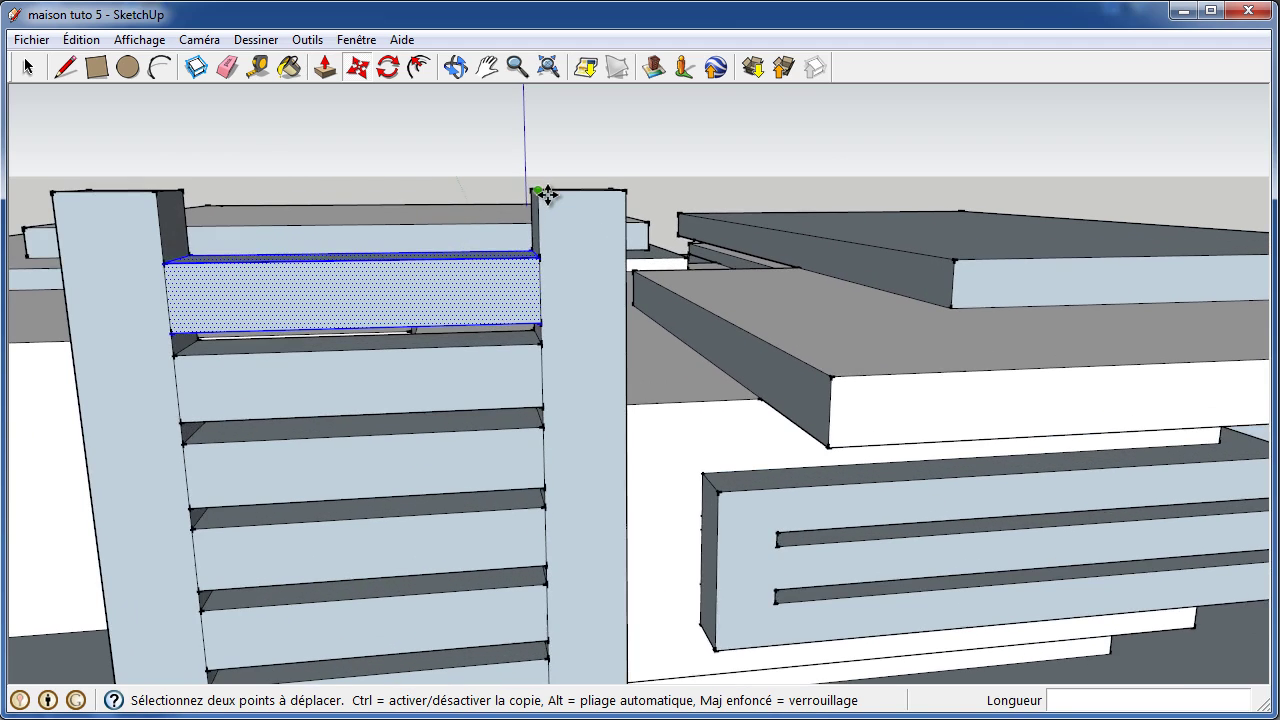
pyautogui.scroll(1, 543, 194)
pyautogui.scroll(-1, 537, 200)
pyautogui.scroll(-1, 540, 198)
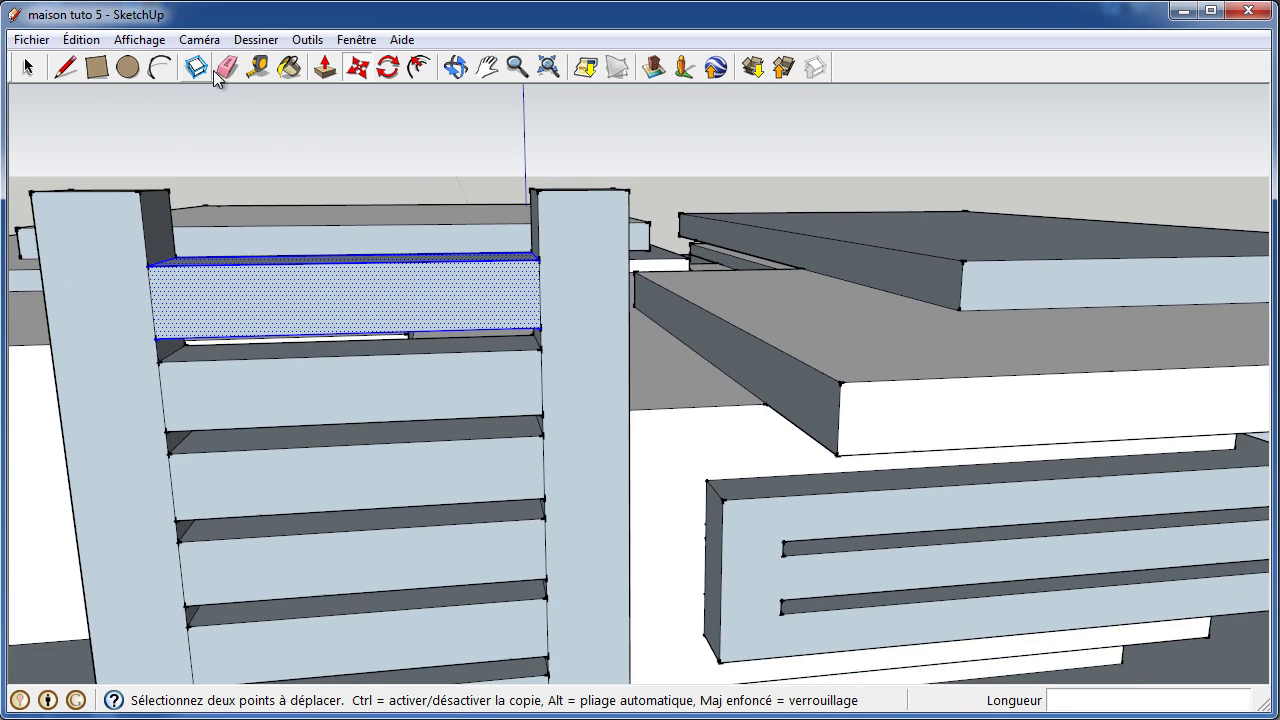
# - Place a measuring guide 500 mm from the post's top corner
pyautogui.click(258, 68)
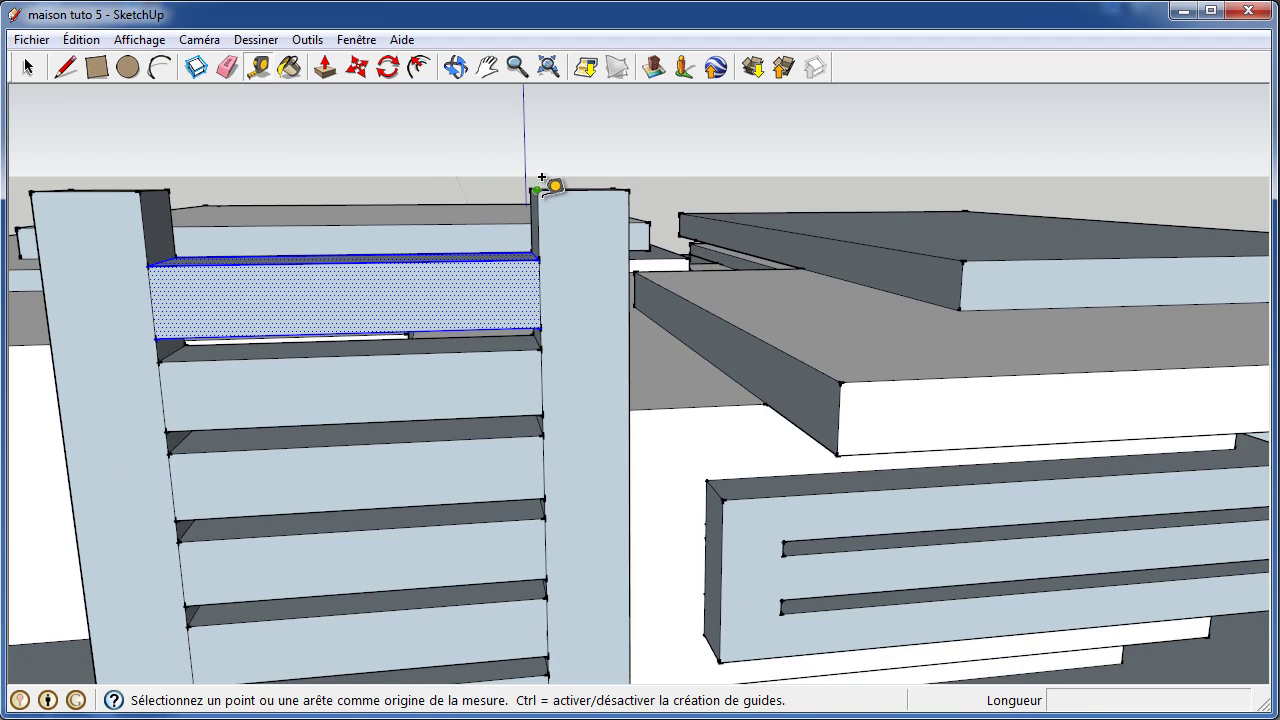
pyautogui.click(537, 189)
pyautogui.write('500')
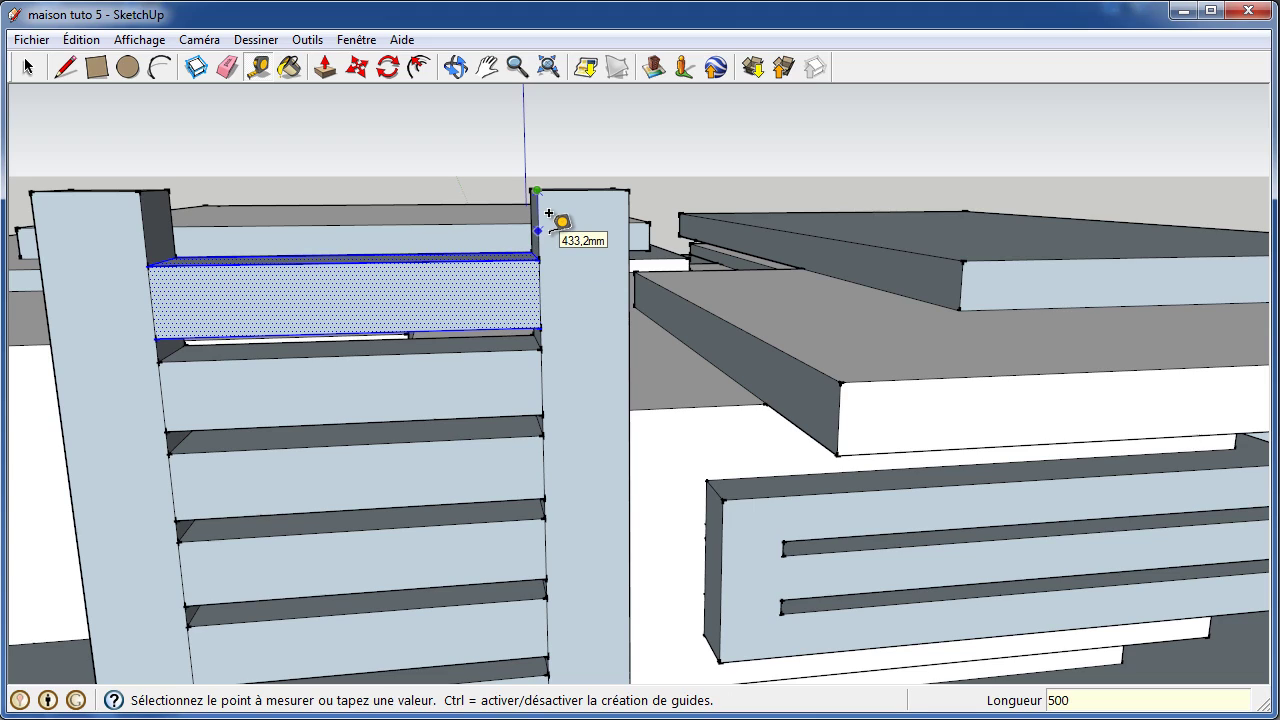
pyautogui.press('Return')
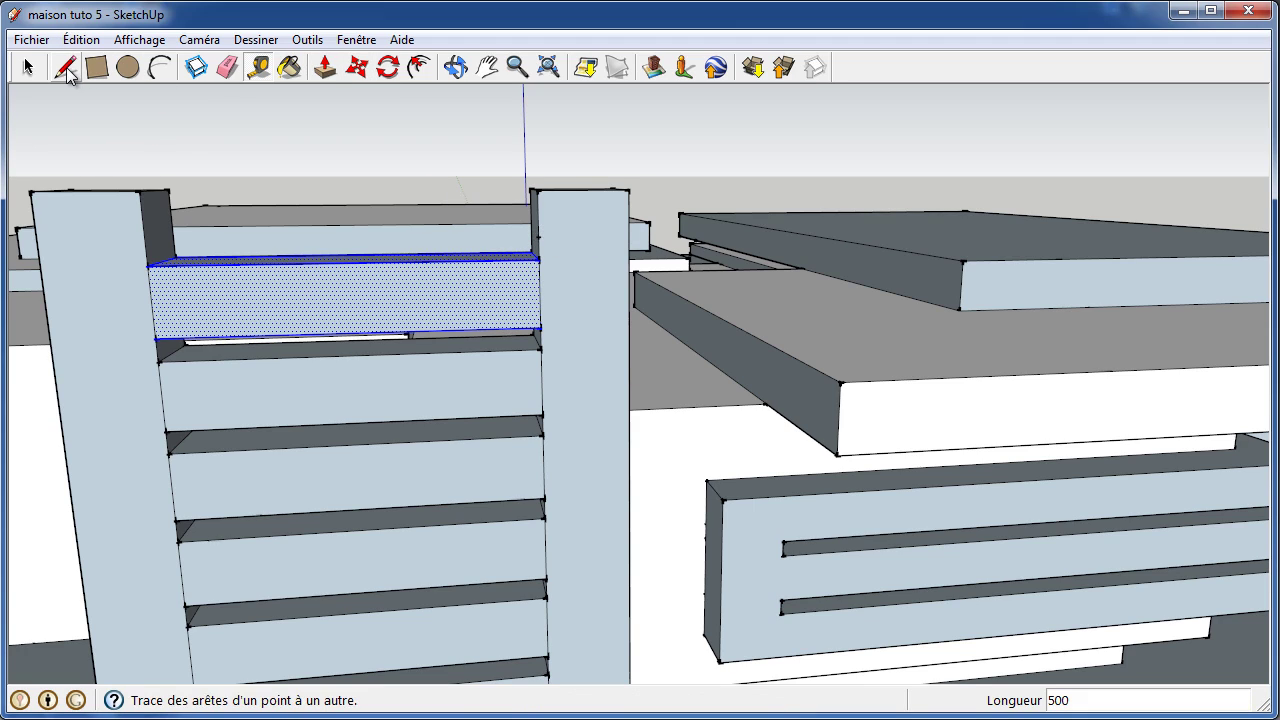
# - Draw a line across the post top and push/pull the dotted face between the posts by -4000
pyautogui.click(66, 68)
pyautogui.scroll(5, 674, 264)
pyautogui.scroll(-3, 674, 264)
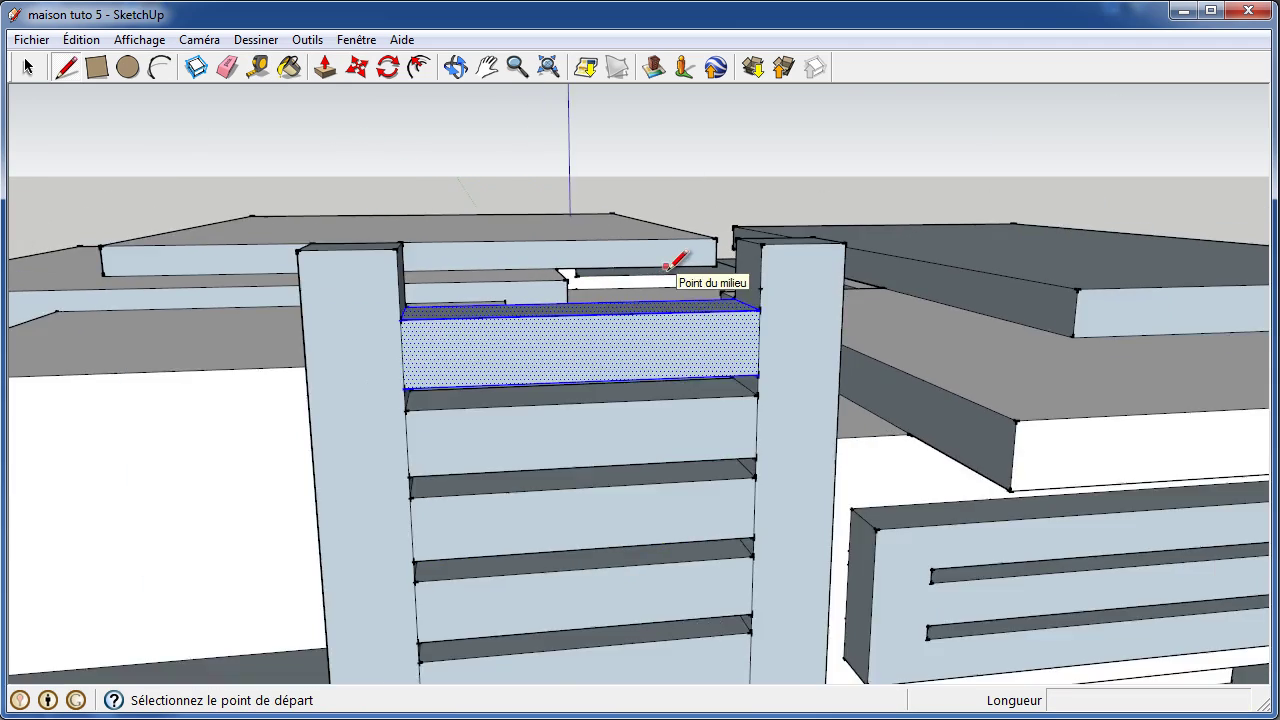
pyautogui.scroll(-2, 709, 263)
pyautogui.scroll(2, 706, 263)
pyautogui.scroll(1, 717, 263)
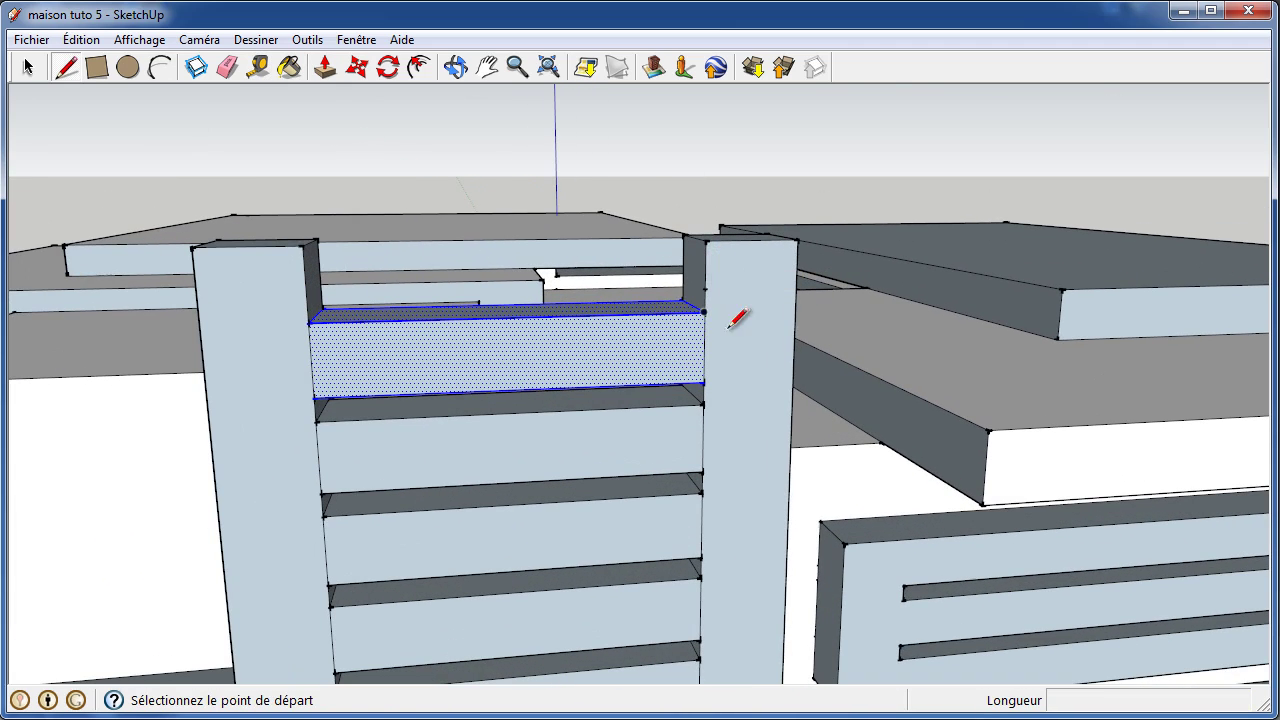
pyautogui.click(708, 272)
pyautogui.click(684, 278)
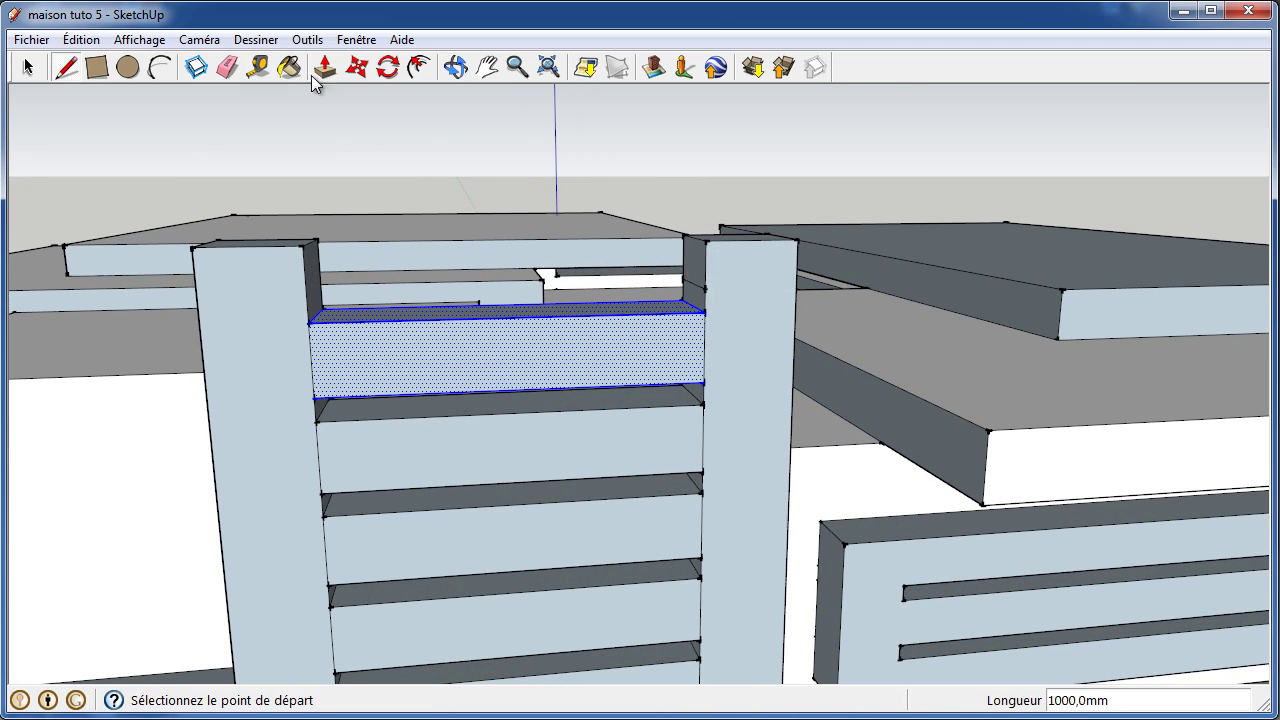
pyautogui.click(323, 67)
pyautogui.click(700, 286)
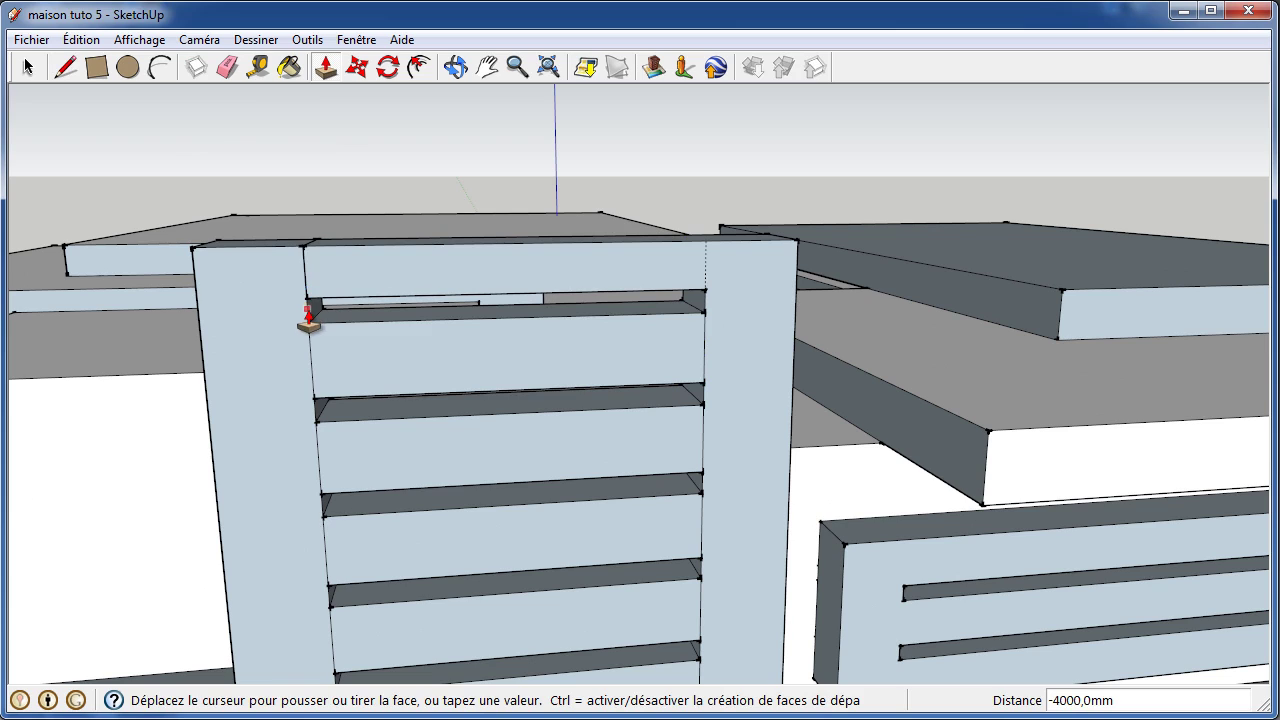
pyautogui.click(308, 318)
pyautogui.click(228, 67)
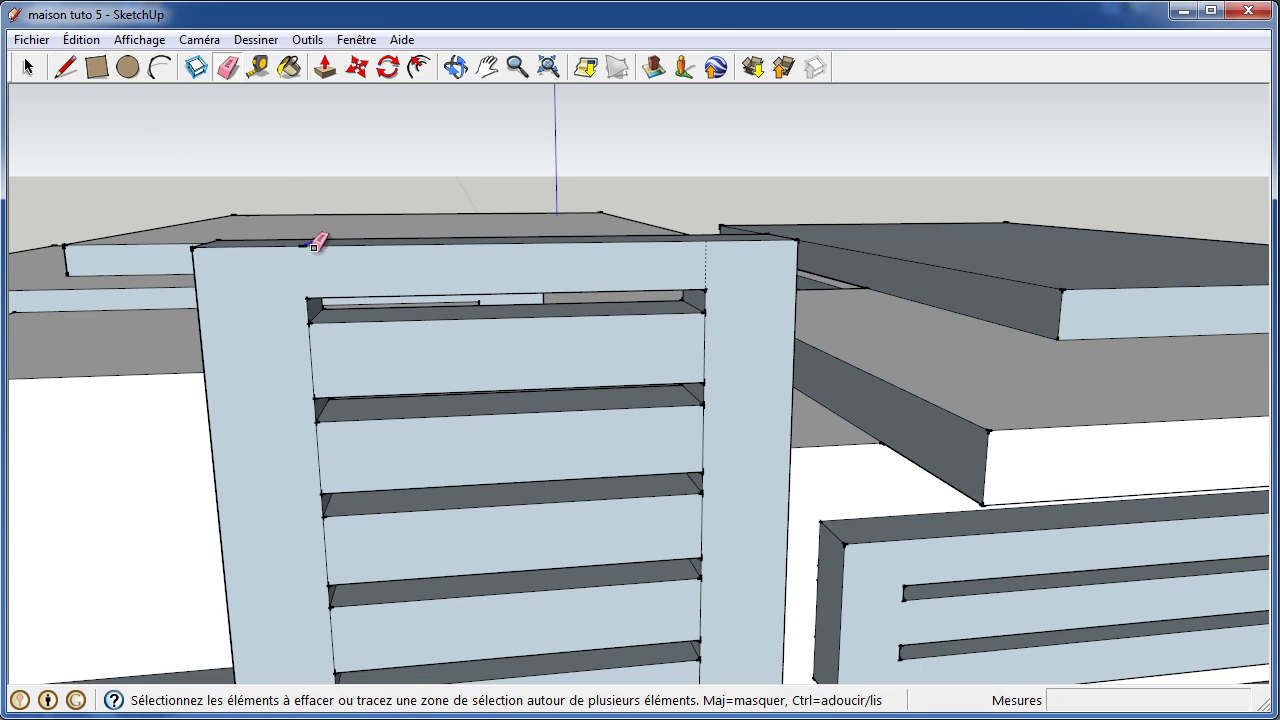
pyautogui.scroll(-2, 403, 287)
pyautogui.scroll(-1, 403, 287)
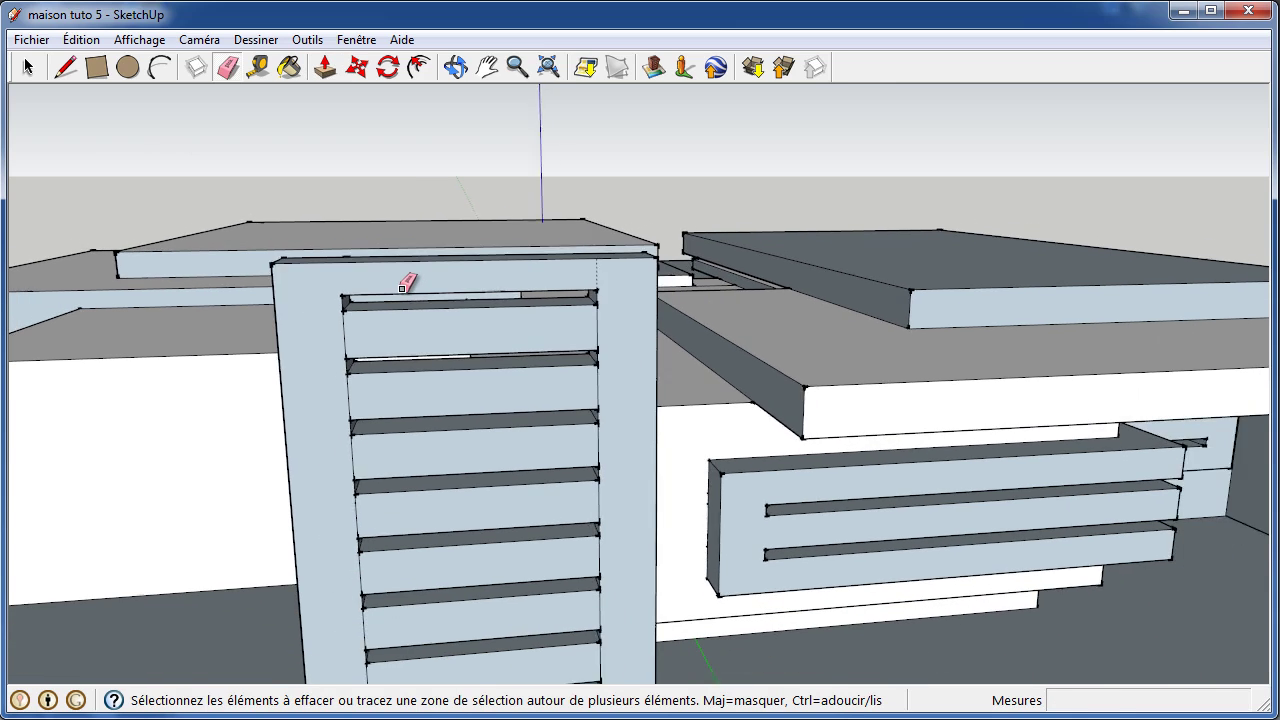
pyautogui.scroll(-1, 403, 287)
pyautogui.scroll(-1, 403, 287)
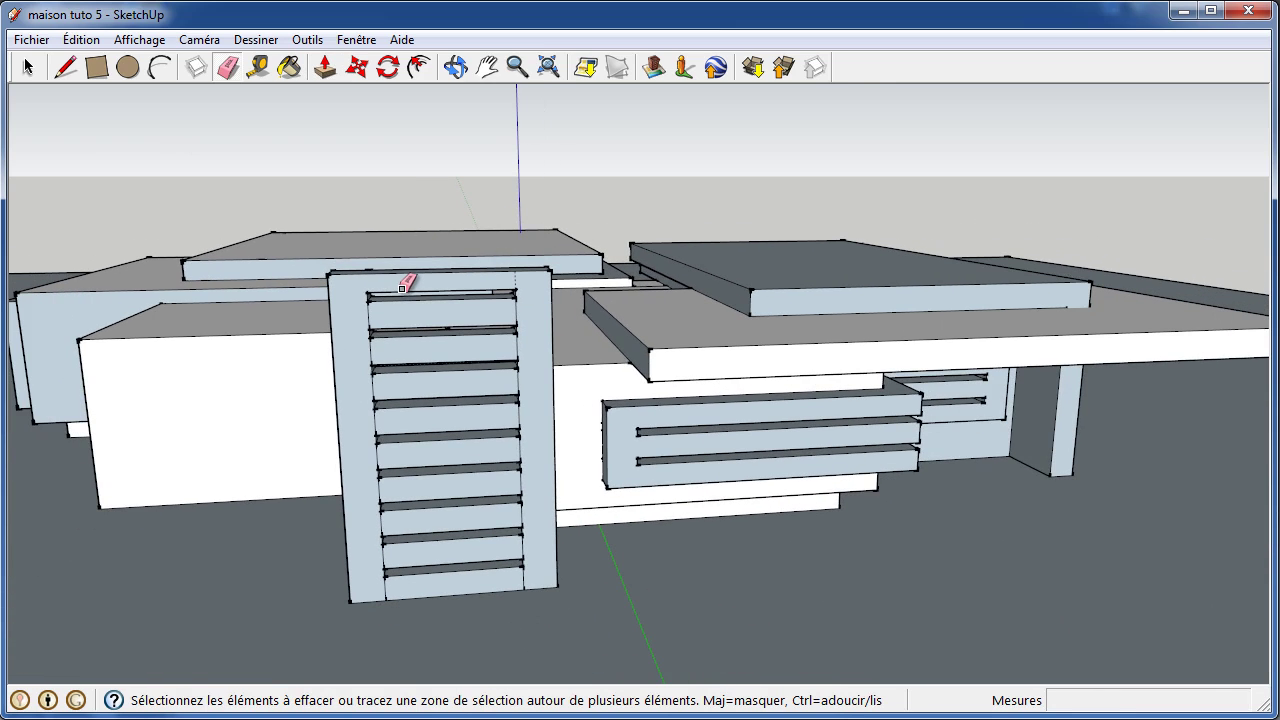
pyautogui.click(457, 68)
pyautogui.moveTo(366, 337)
pyautogui.mouseDown()
pyautogui.moveTo(680, 371)
pyautogui.moveTo(887, 375)
pyautogui.mouseUp()
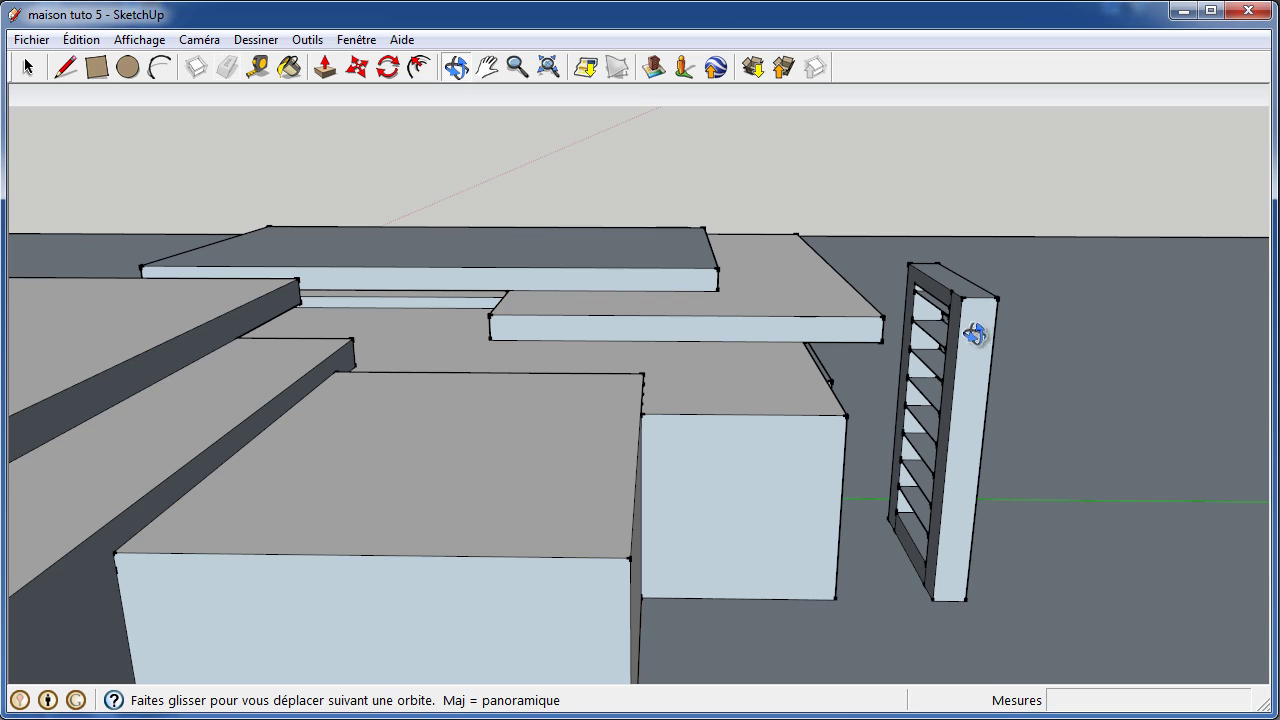
pyautogui.moveTo(985, 331); pyautogui.dragTo(983, 331)
pyautogui.scroll(2, 983, 331)
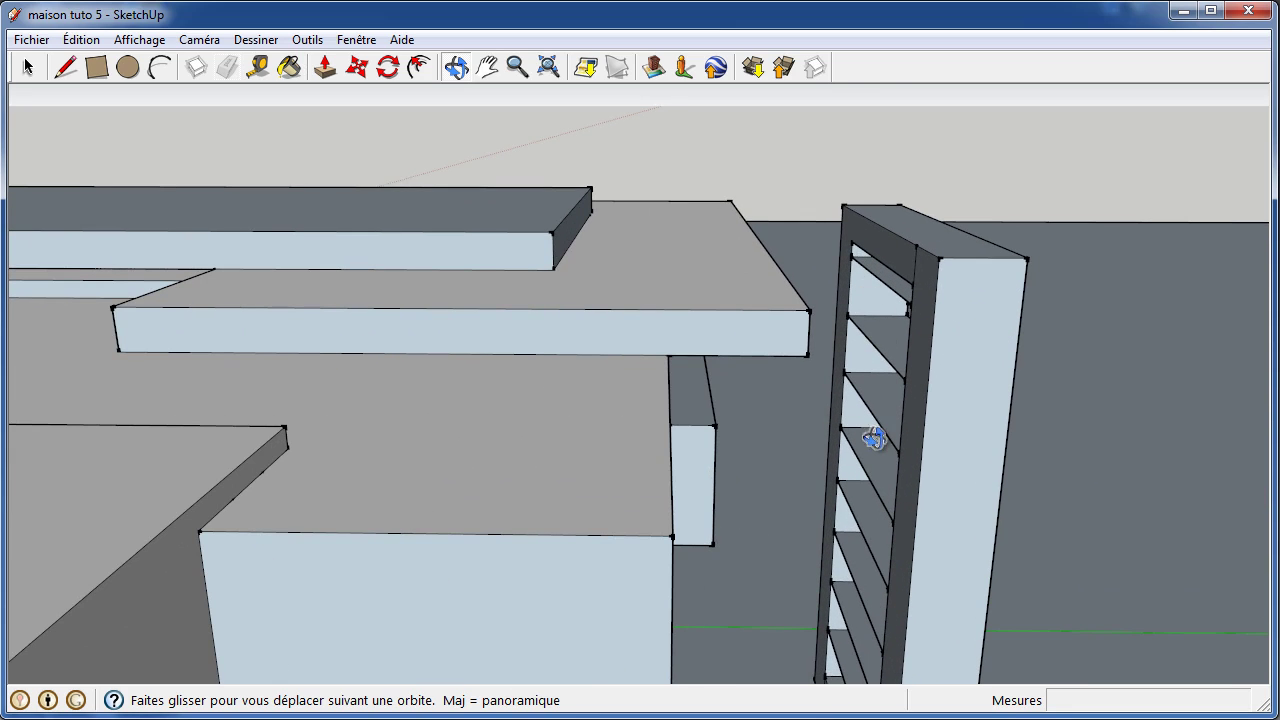
pyautogui.scroll(-1, 880, 365)
pyautogui.scroll(-1, 880, 357)
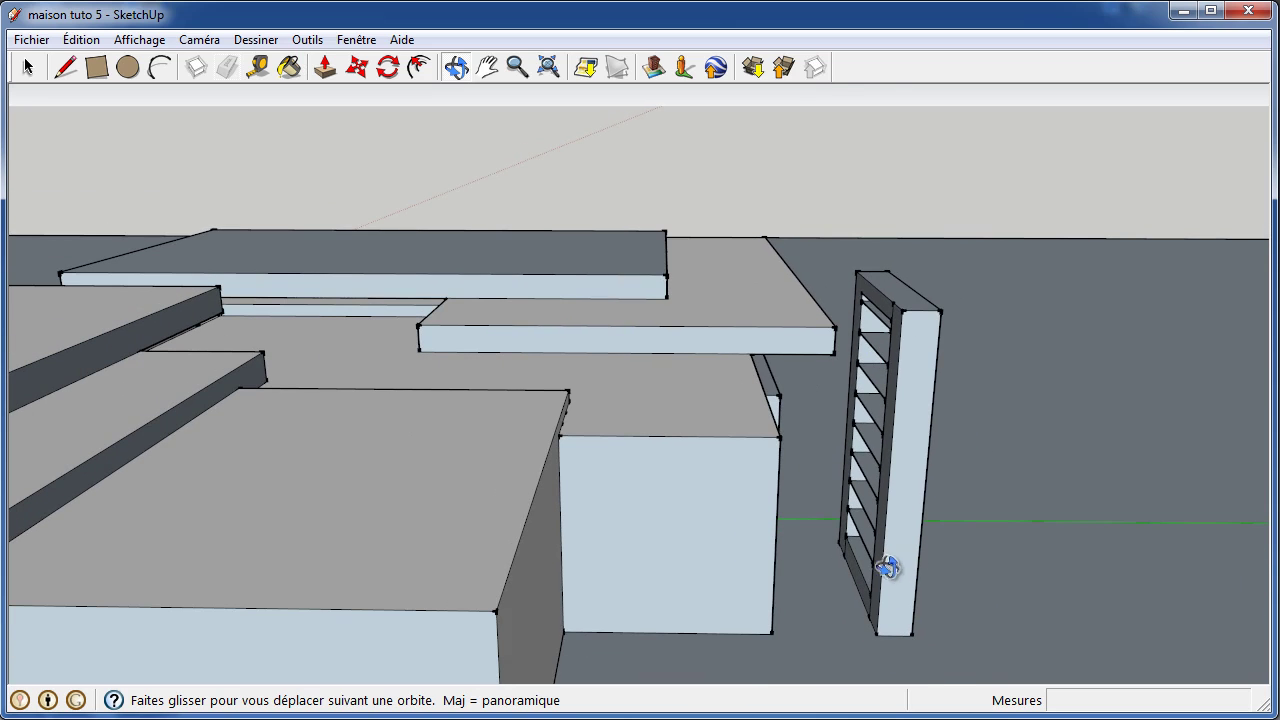
pyautogui.scroll(2, 843, 589)
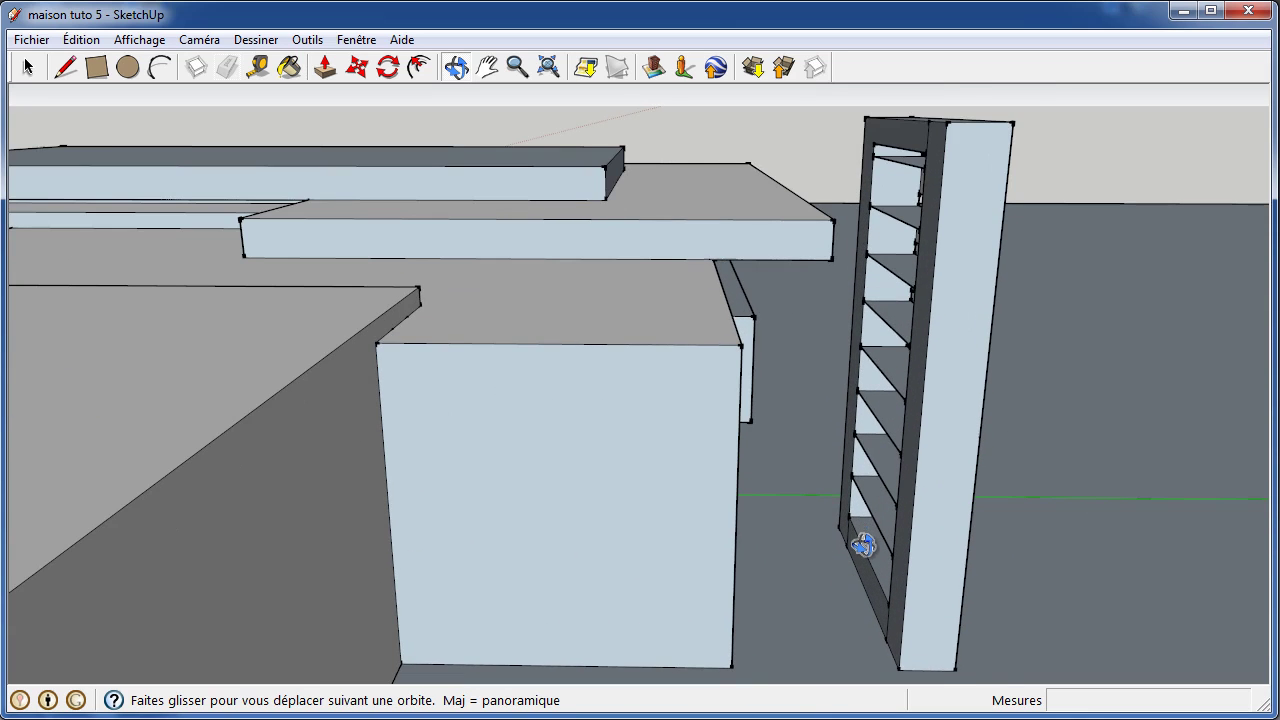
pyautogui.scroll(2, 863, 545)
pyautogui.scroll(3, 860, 540)
pyautogui.scroll(1, 862, 542)
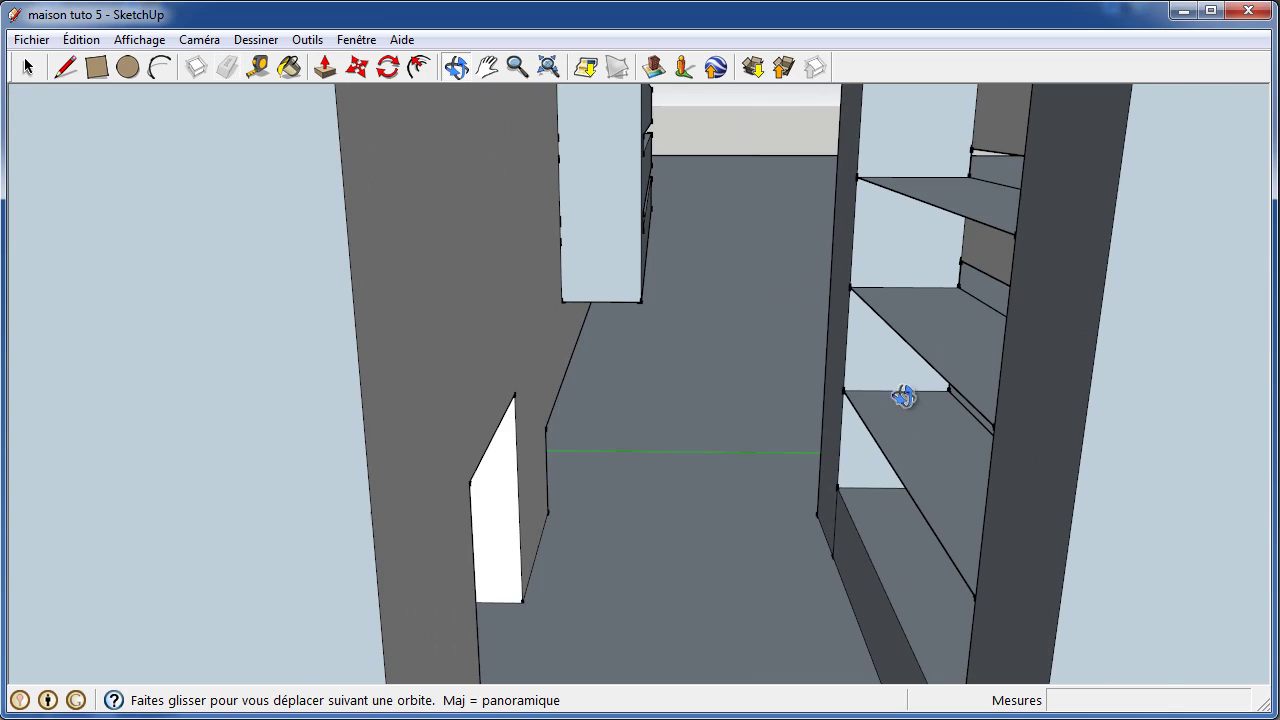
pyautogui.scroll(-1, 910, 370)
pyautogui.scroll(-1, 923, 321)
pyautogui.scroll(-2, 926, 250)
pyautogui.scroll(-2, 924, 338)
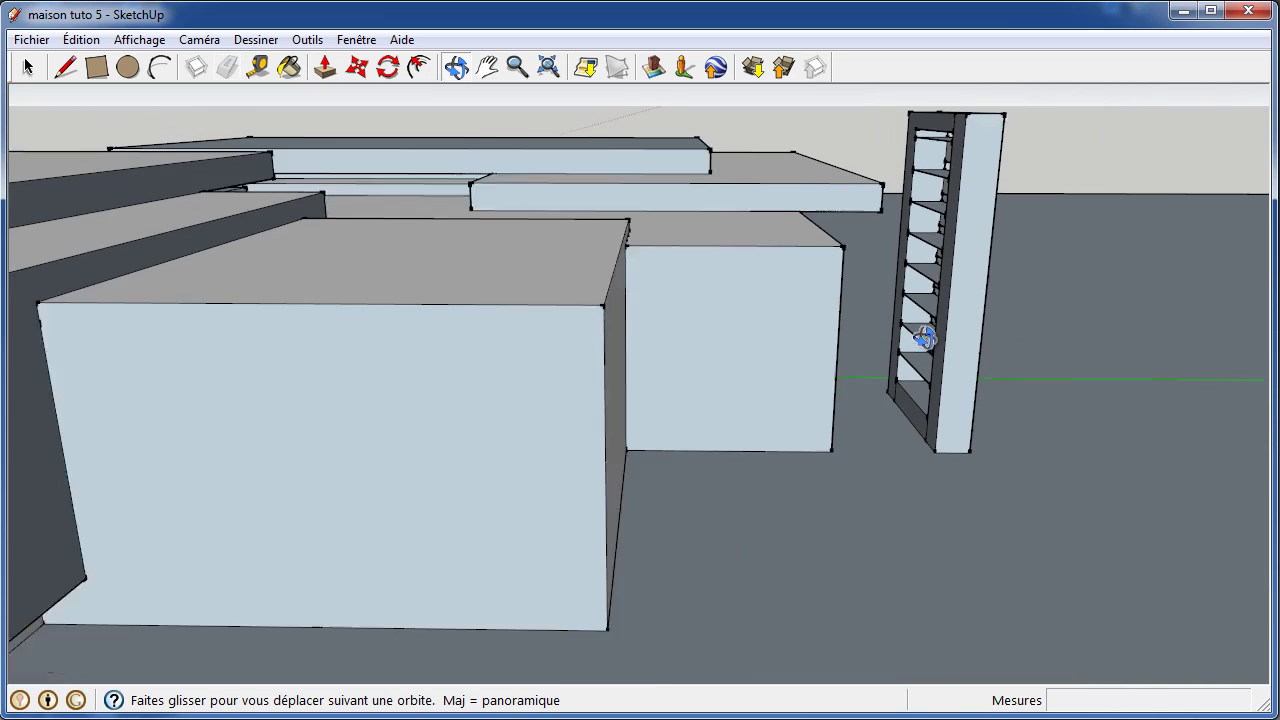
pyautogui.scroll(-1, 924, 338)
pyautogui.click(456, 67)
pyautogui.moveTo(794, 300)
pyautogui.mouseDown()
pyautogui.moveTo(786, 362)
pyautogui.moveTo(571, 320)
pyautogui.moveTo(608, 343)
pyautogui.mouseUp()
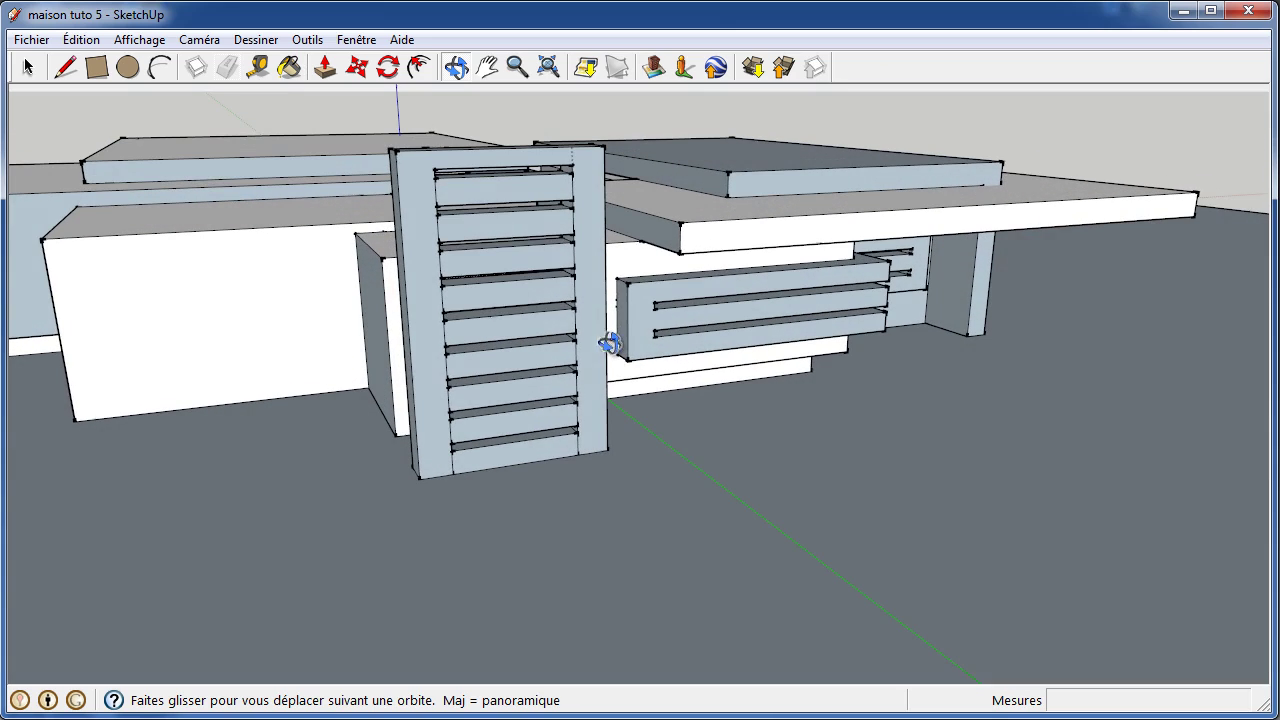
# - Erase the short left edges of the slats down the column
pyautogui.click(229, 70)
pyautogui.click(437, 189)
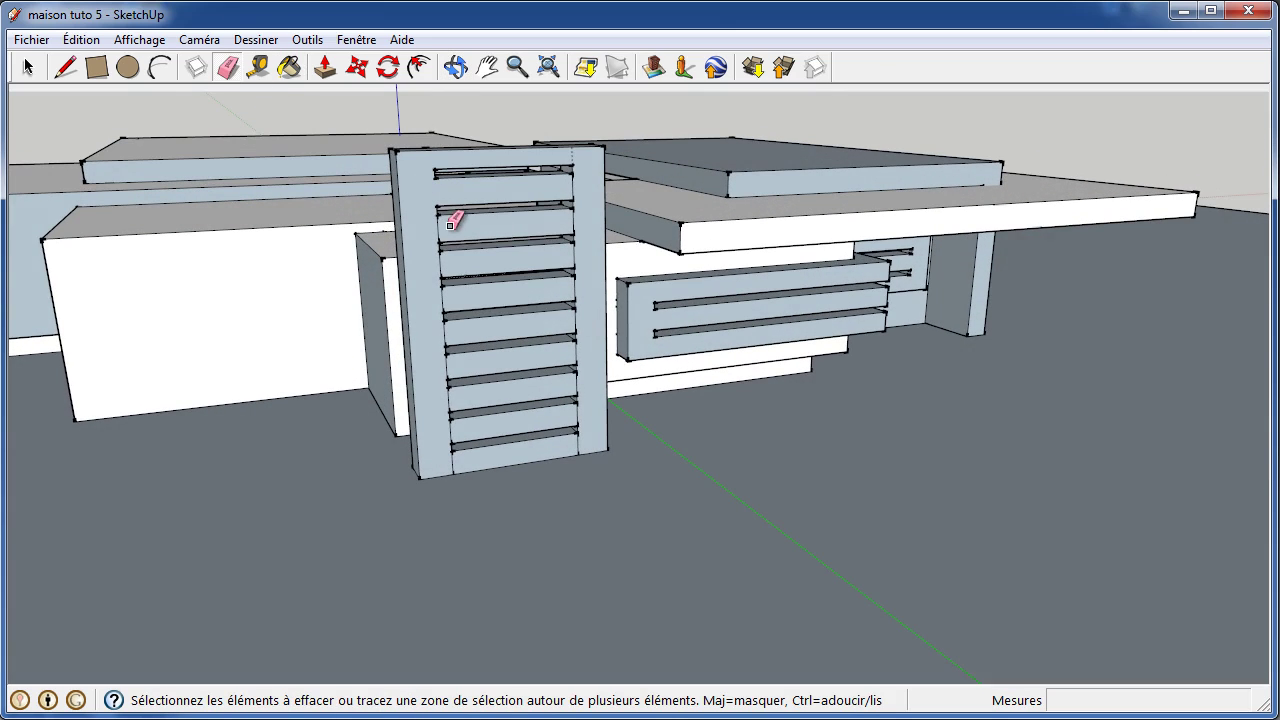
pyautogui.moveTo(438, 231); pyautogui.dragTo(457, 451)
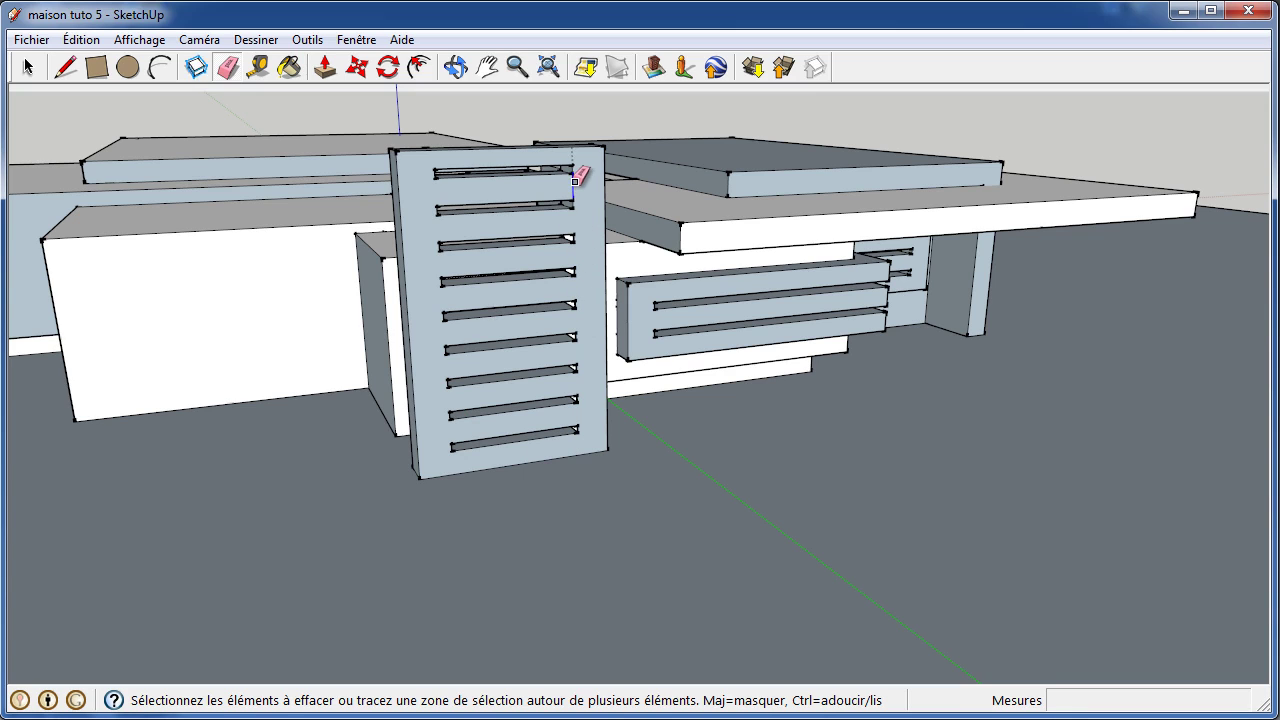
pyautogui.scroll(2, 523, 123)
pyautogui.scroll(3, 543, 140)
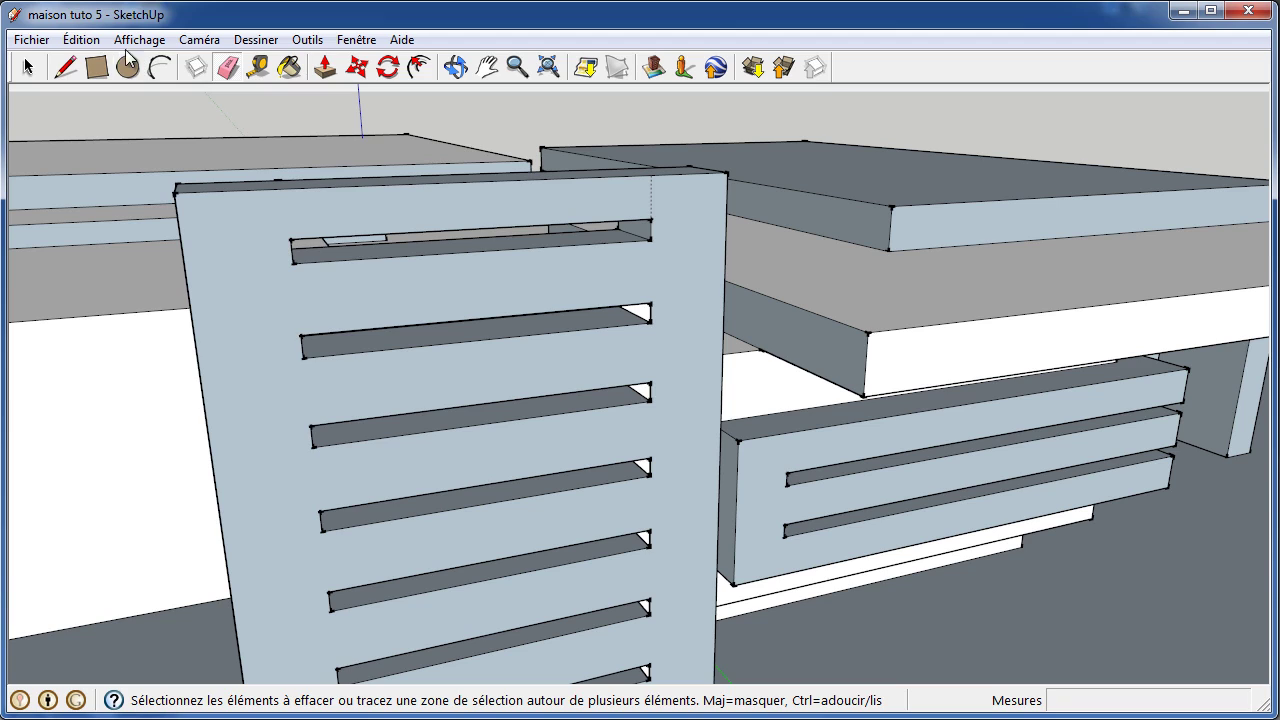
# - Delete the construction guides with Édition > Supprimer les guides
pyautogui.click(80, 40)
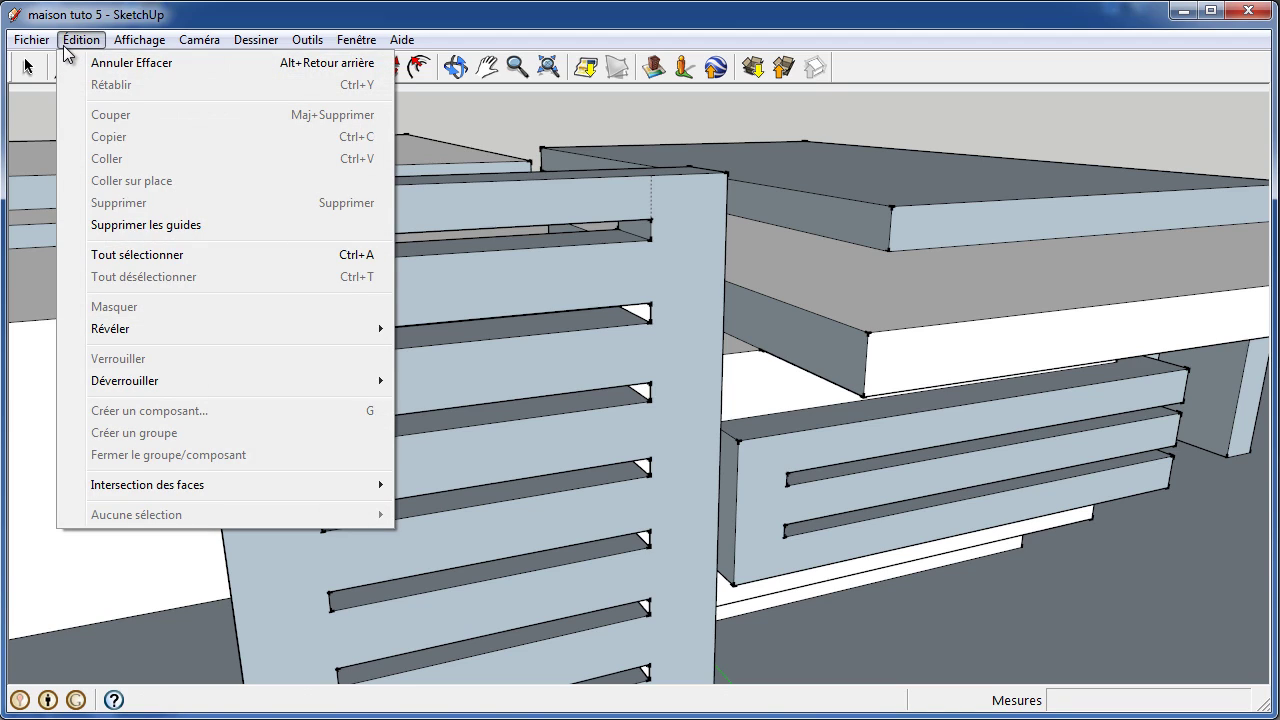
pyautogui.click(148, 228)
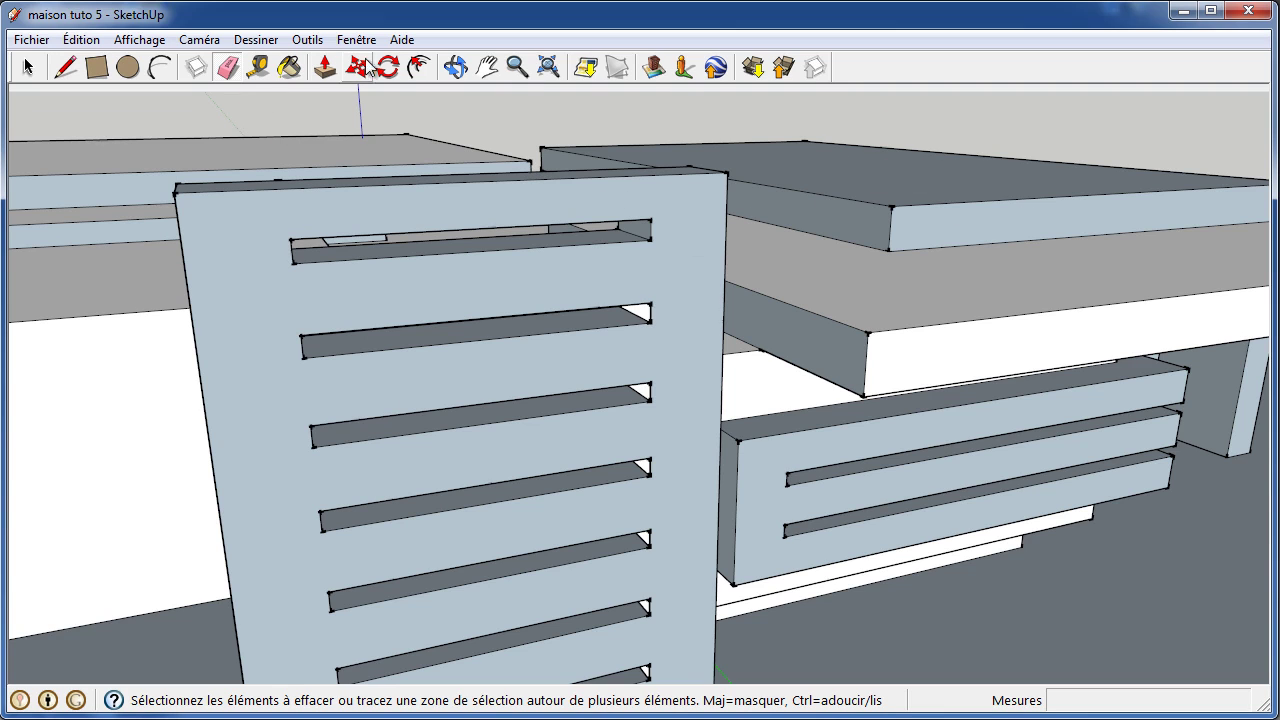
pyautogui.click(455, 67)
# - From behind the column, draw a 1500 mm line down from the post's top corner
pyautogui.moveTo(500, 209)
pyautogui.mouseDown()
pyautogui.moveTo(800, 229)
pyautogui.moveTo(1039, 198)
pyautogui.mouseUp()
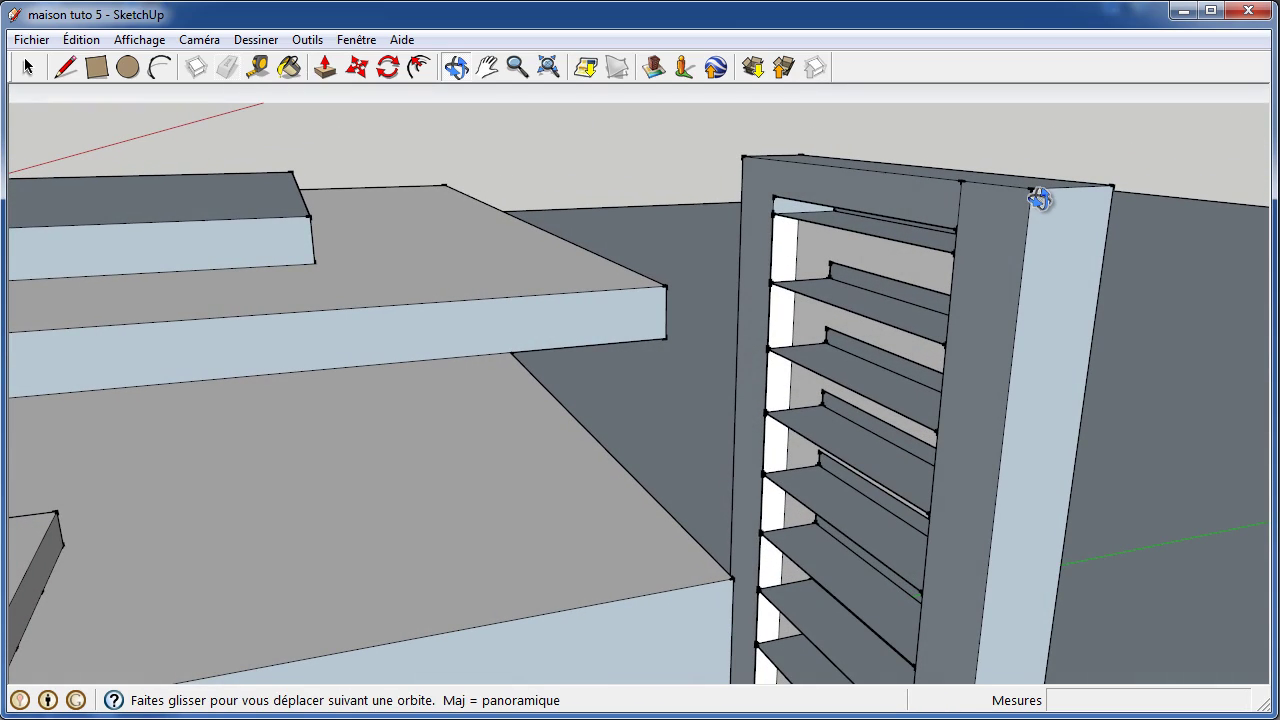
pyautogui.click(70, 70)
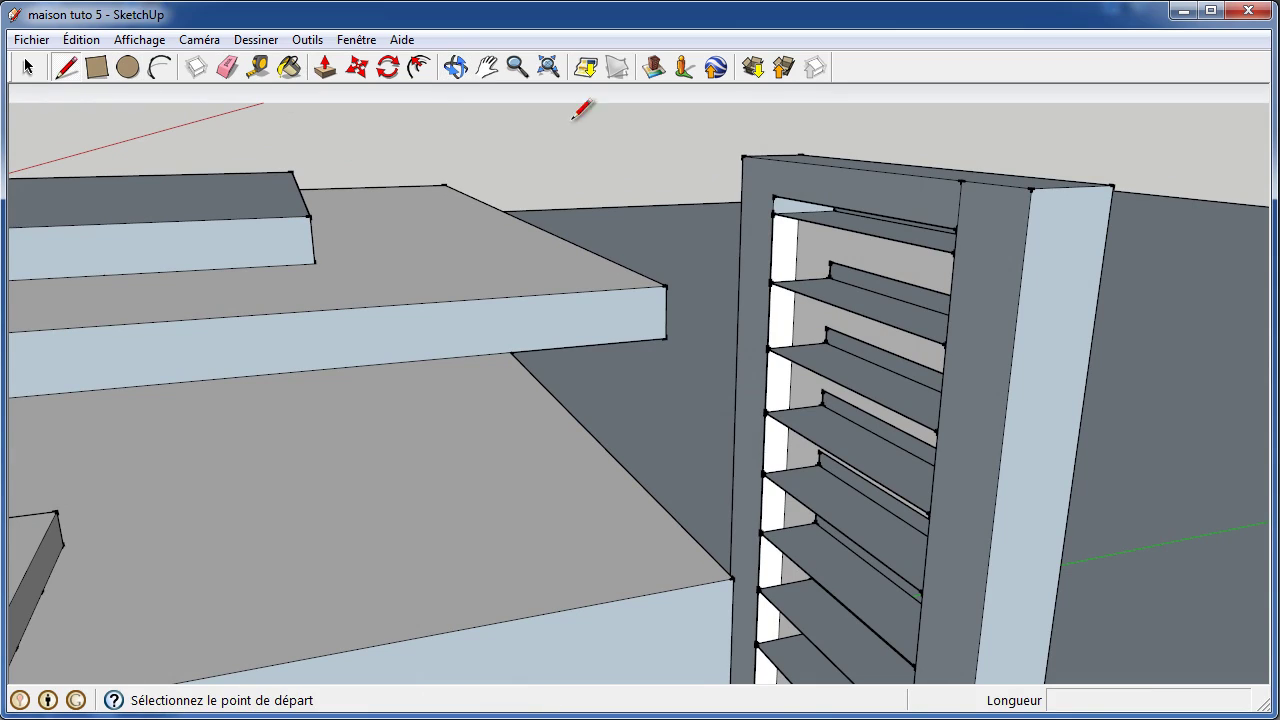
pyautogui.click(1031, 187)
pyautogui.write('1500')
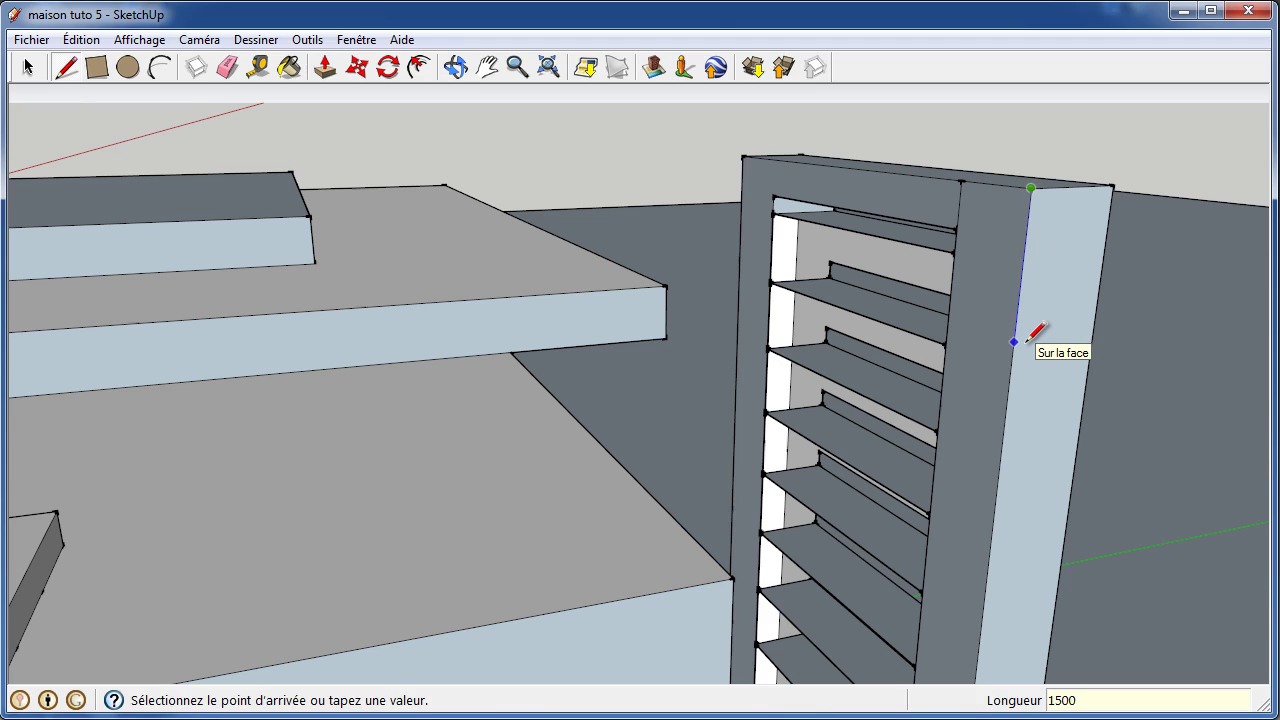
pyautogui.press('Escape')
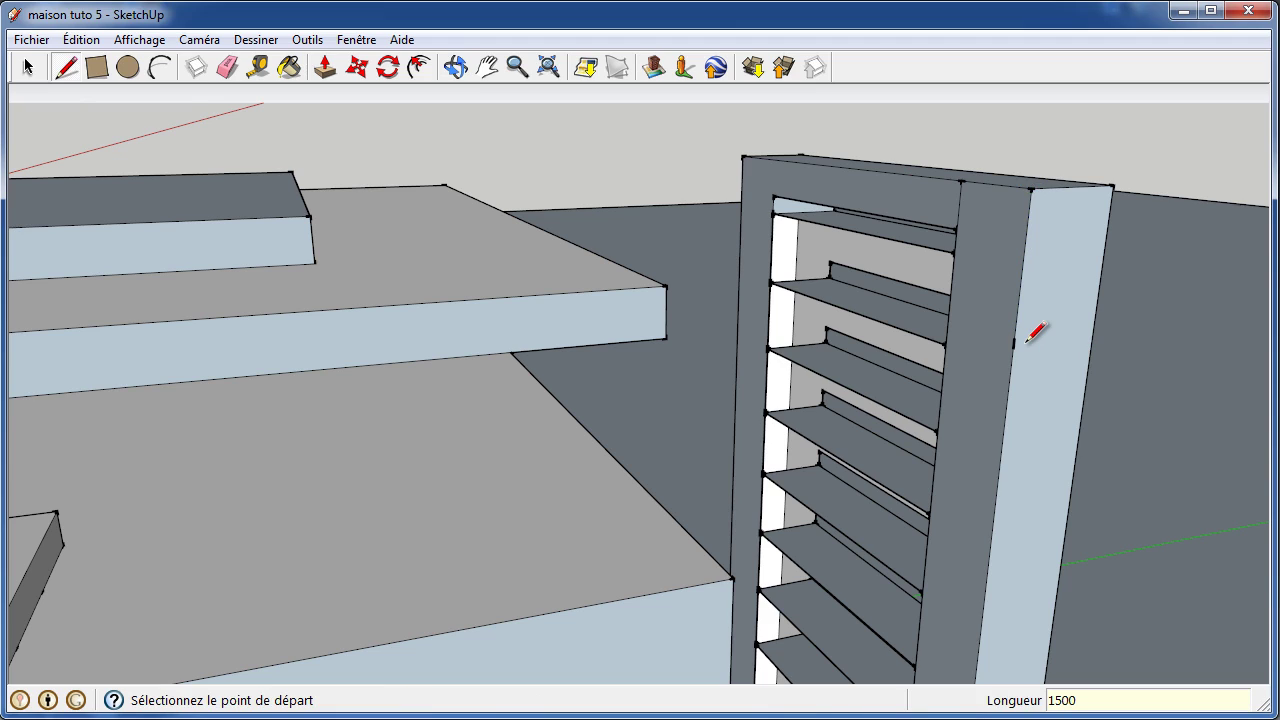
# - Draw two 37000 mm lines along the green axis and close the long face
pyautogui.click(1012, 343)
pyautogui.write('37000')
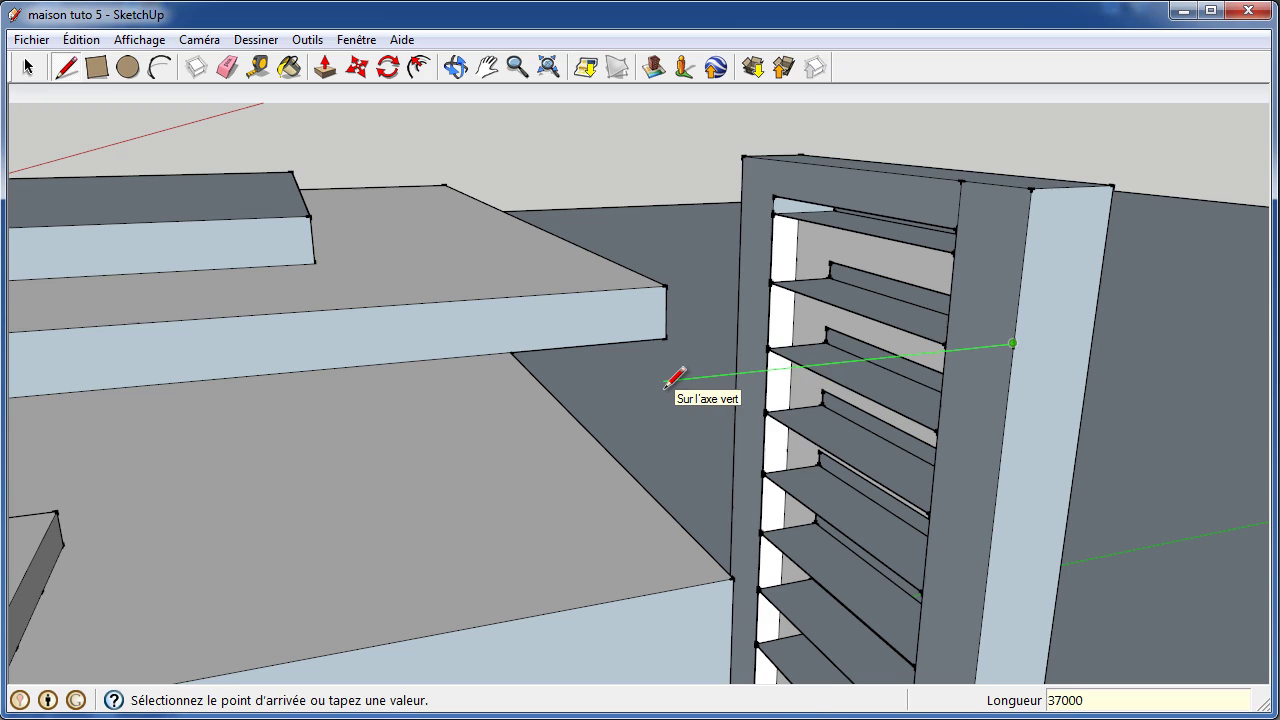
pyautogui.press('Return')
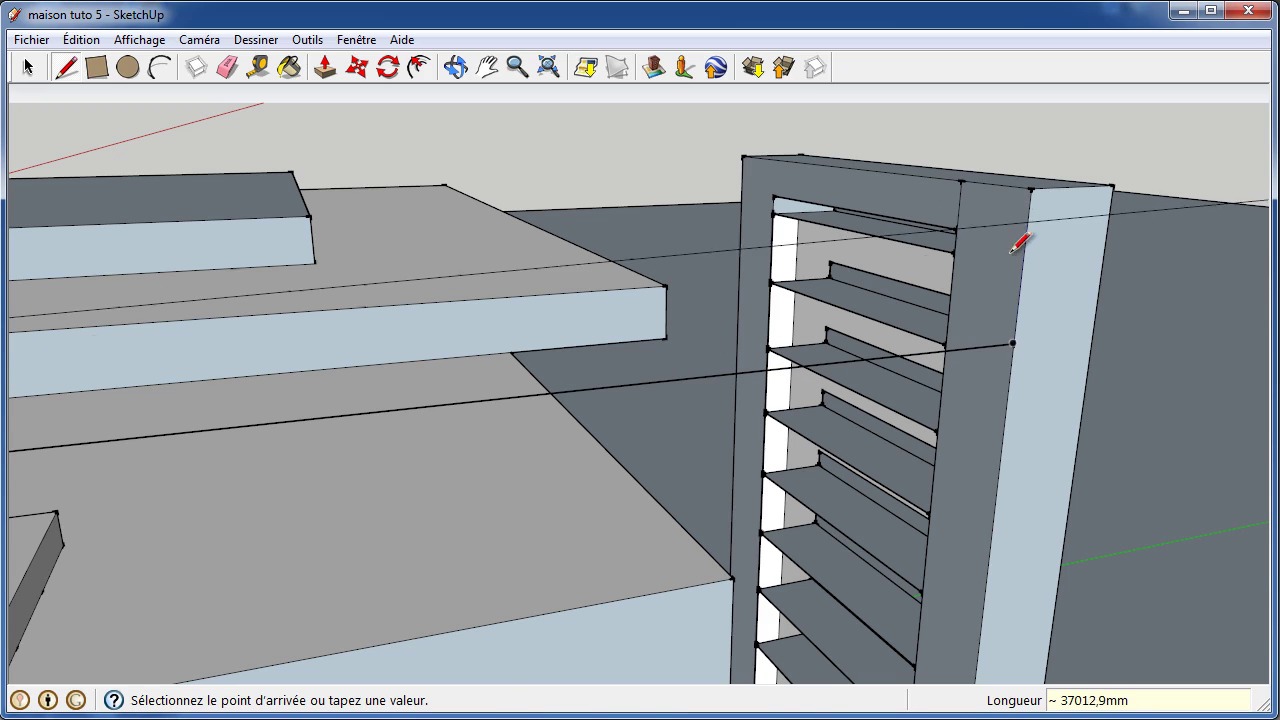
pyautogui.press('Escape')
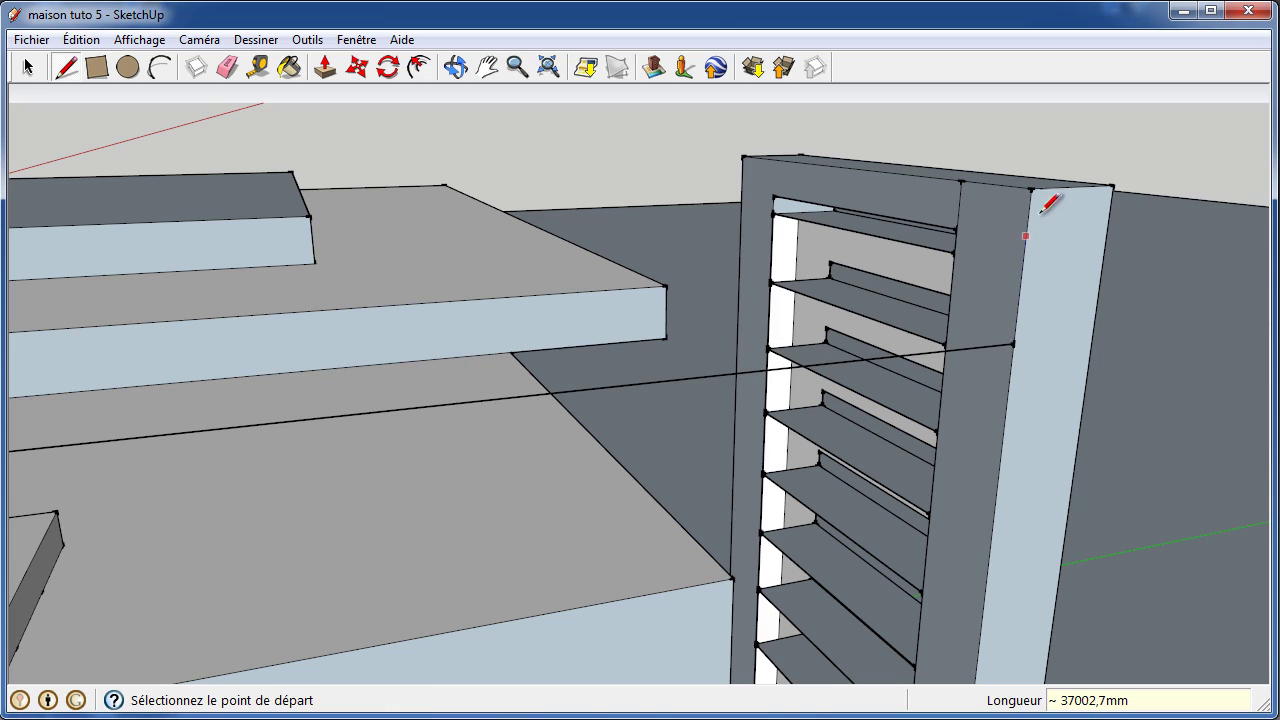
pyautogui.click(1031, 188)
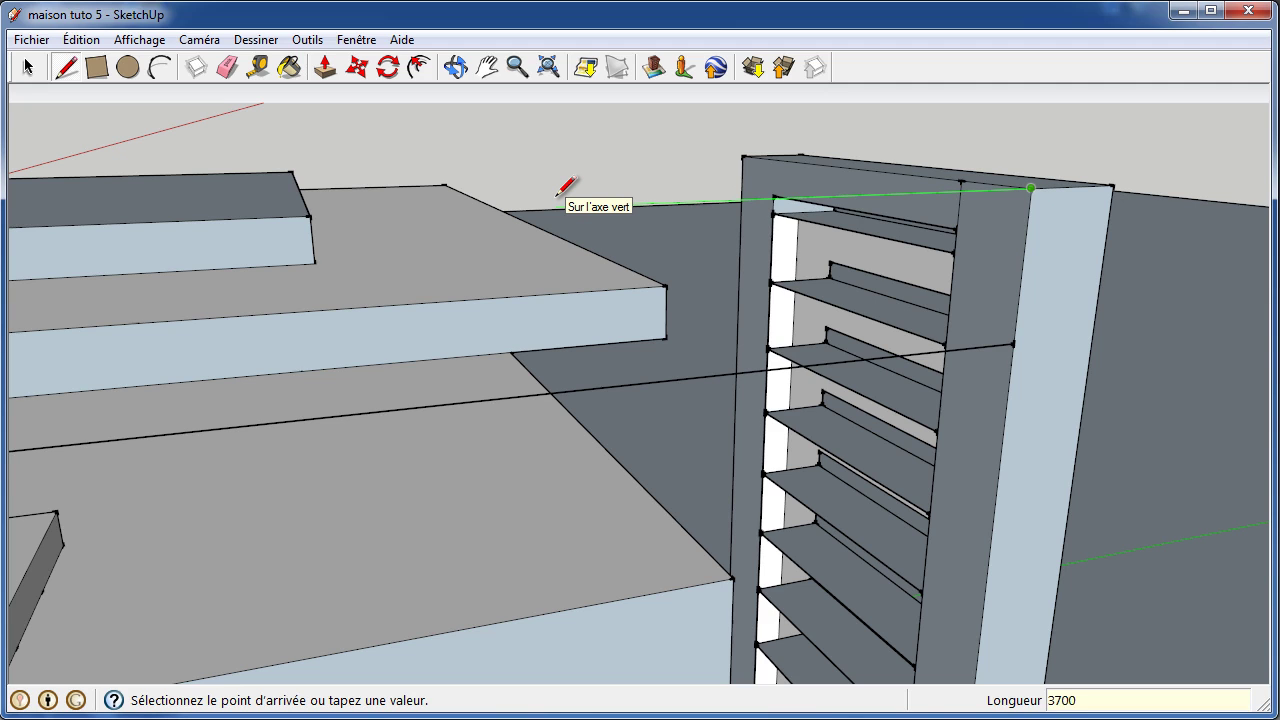
pyautogui.scroll(-3, 564, 190)
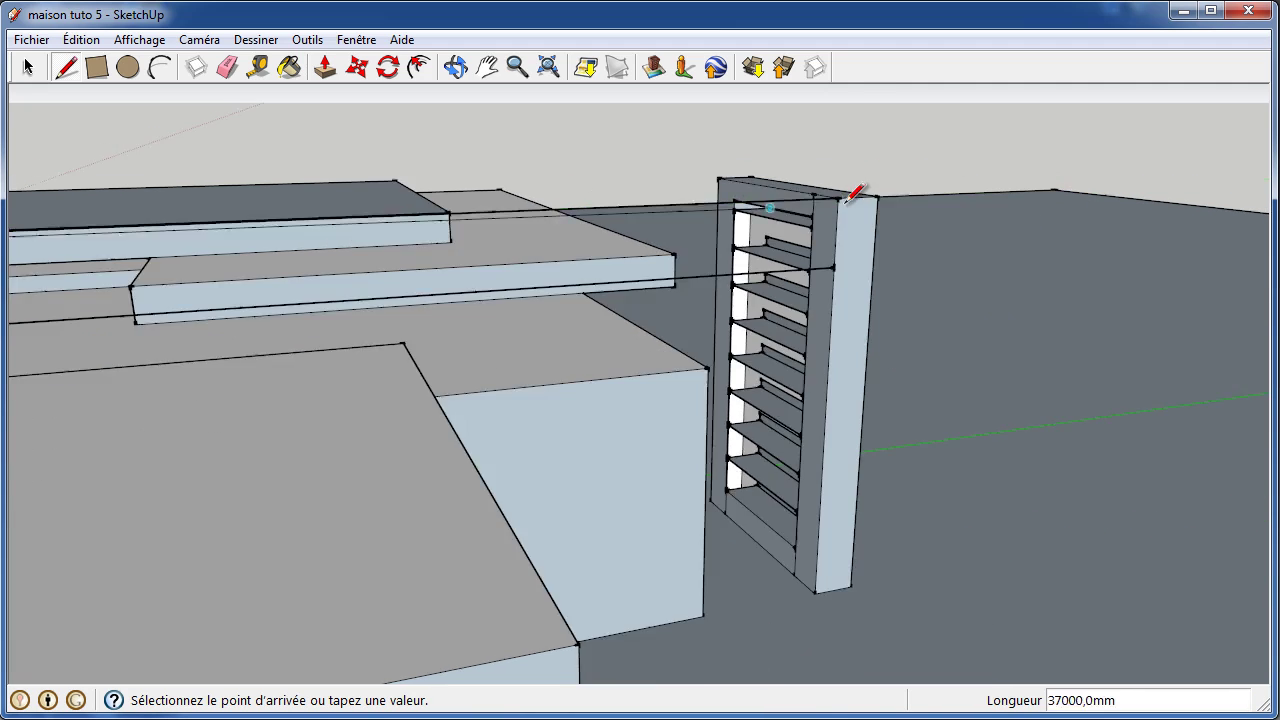
pyautogui.scroll(-2, 565, 195)
pyautogui.scroll(-3, 537, 206)
pyautogui.click(48, 228)
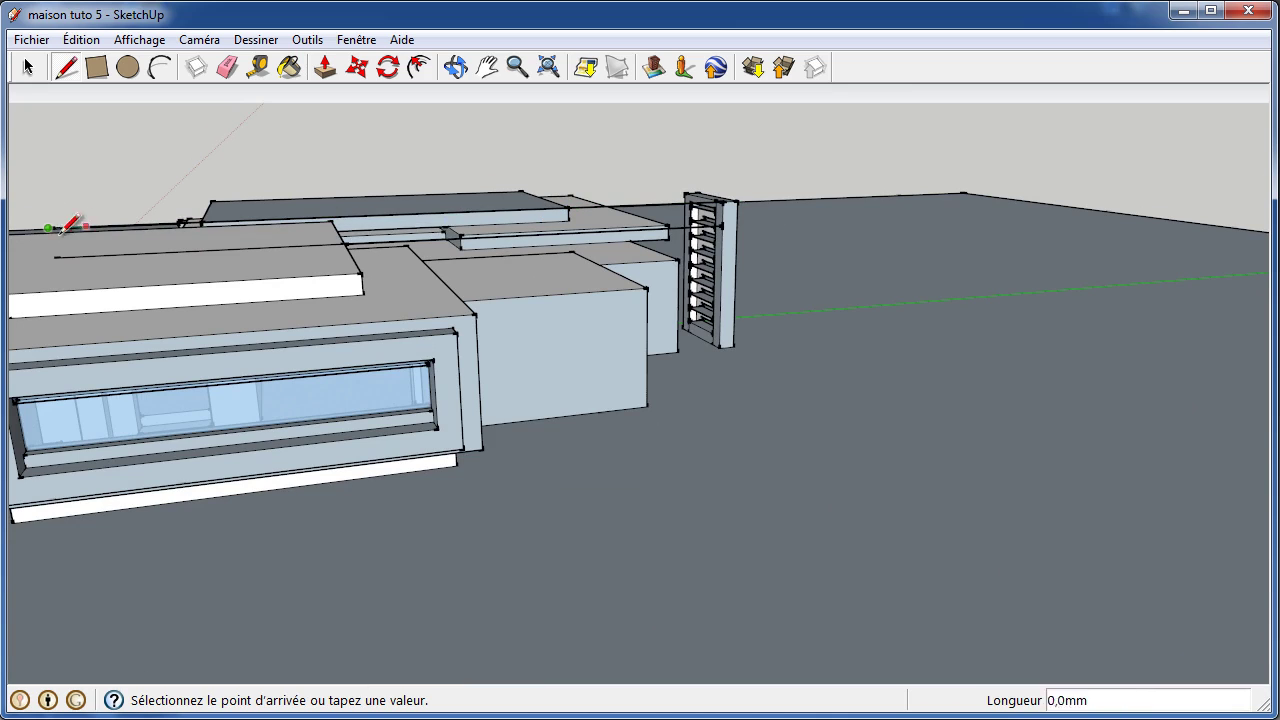
pyautogui.click(54, 256)
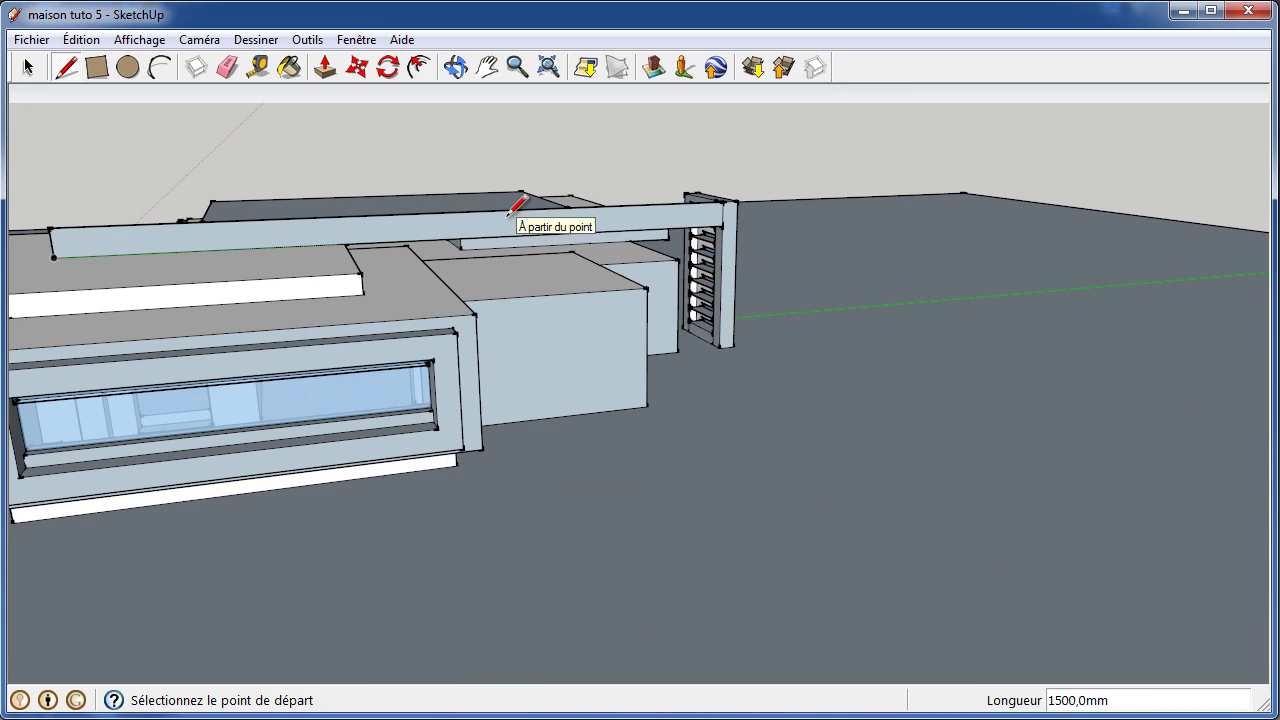
# - Push/pull the long face out exactly 1000 mm into a solid beam
pyautogui.click(455, 67)
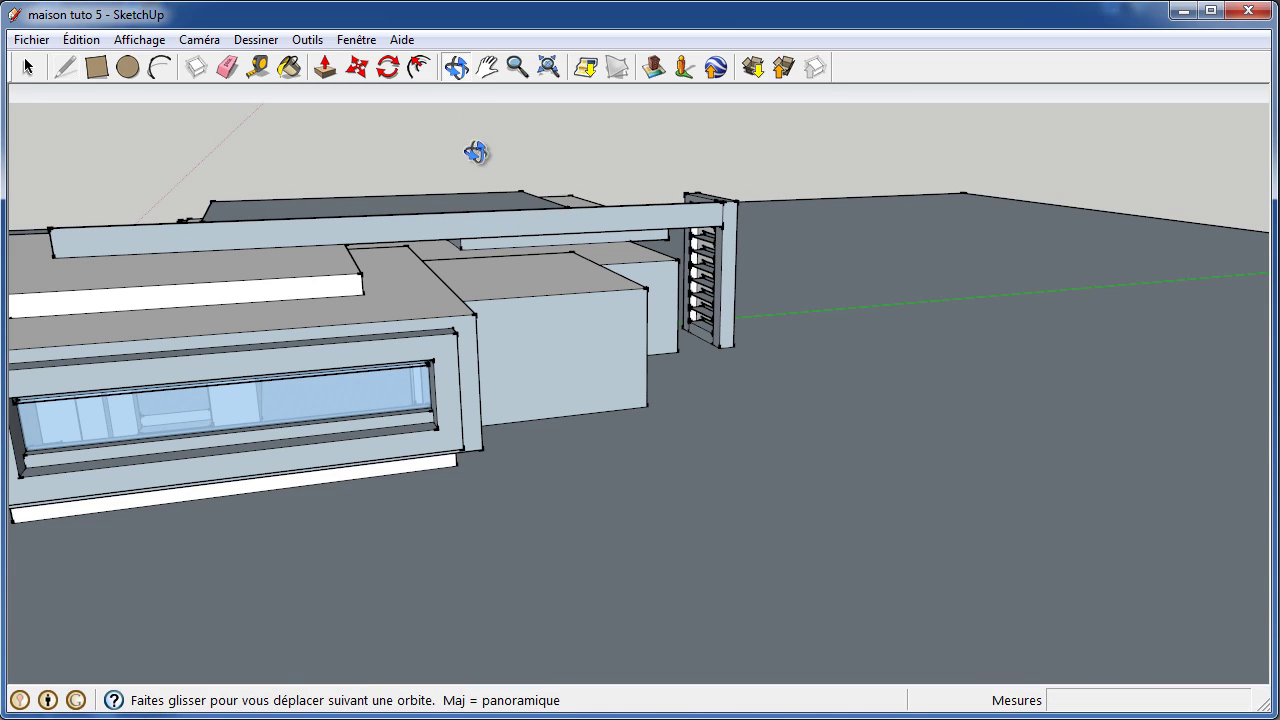
pyautogui.moveTo(477, 149)
pyautogui.mouseDown()
pyautogui.moveTo(594, 197)
pyautogui.moveTo(1031, 194)
pyautogui.moveTo(530, 124)
pyautogui.mouseUp()
pyautogui.click(326, 68)
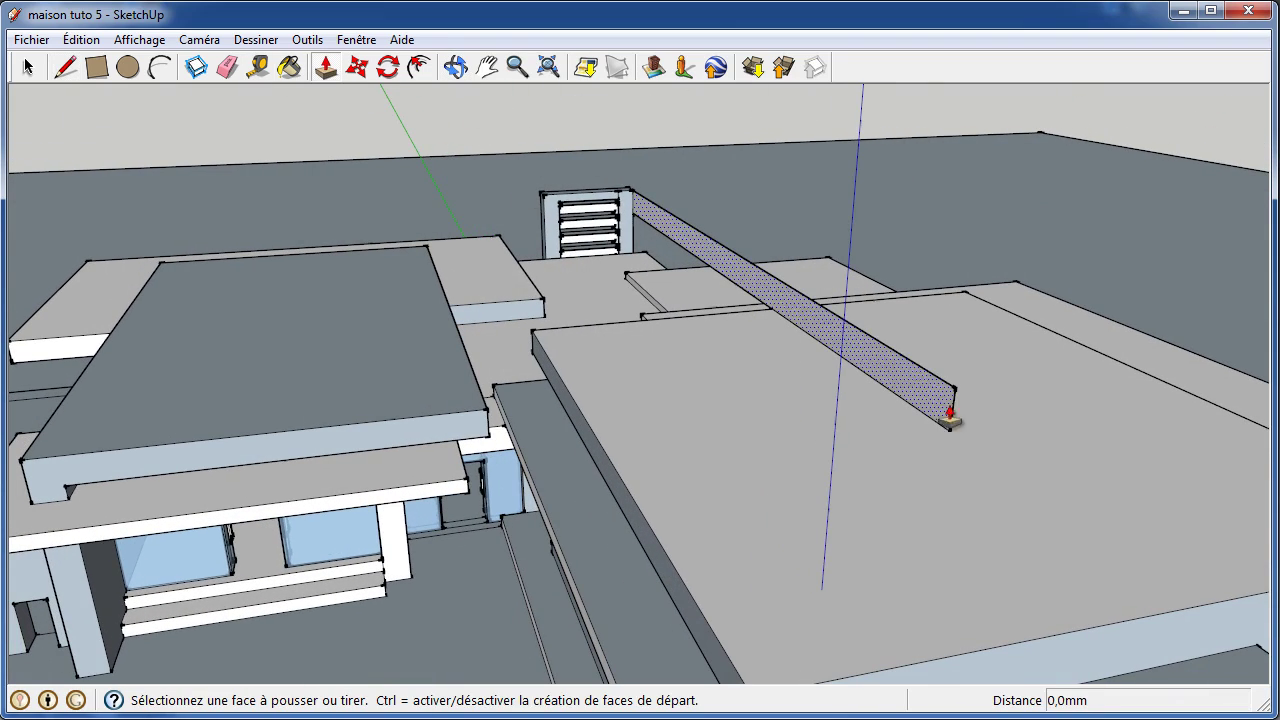
pyautogui.click(940, 418)
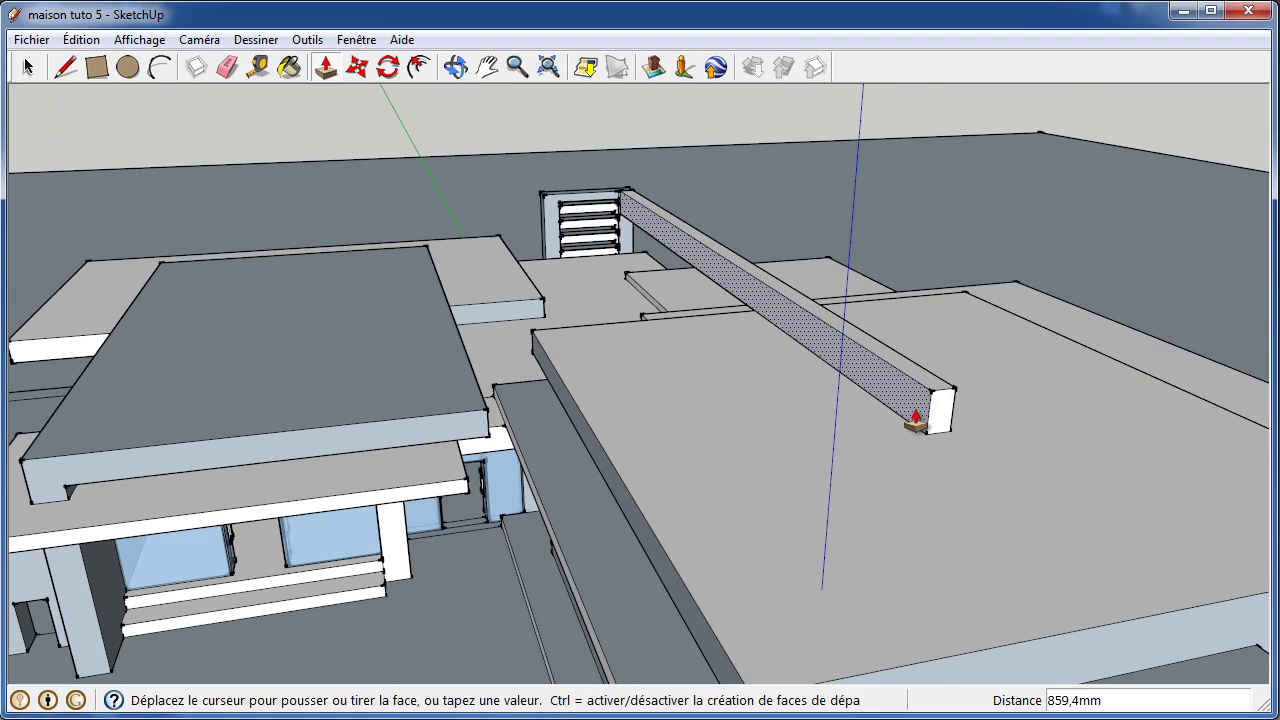
pyautogui.click(913, 421)
pyautogui.write('1000')
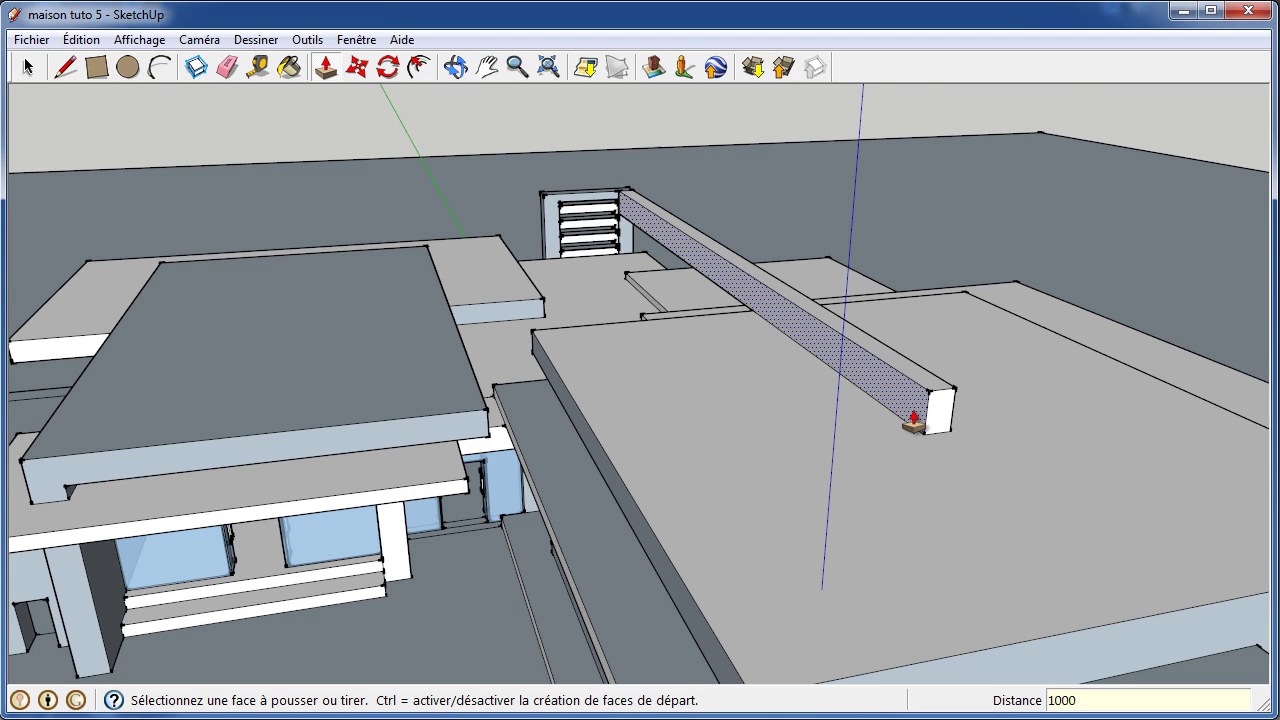
pyautogui.press('Return')
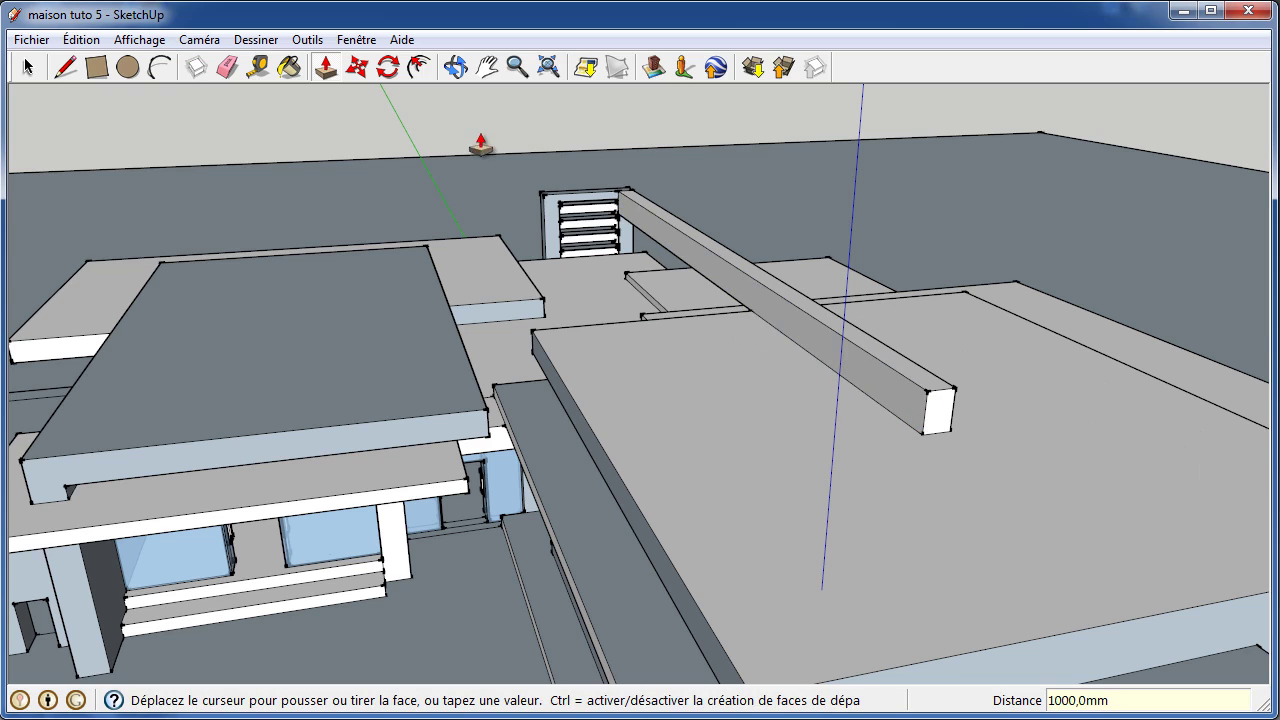
pyautogui.click(97, 67)
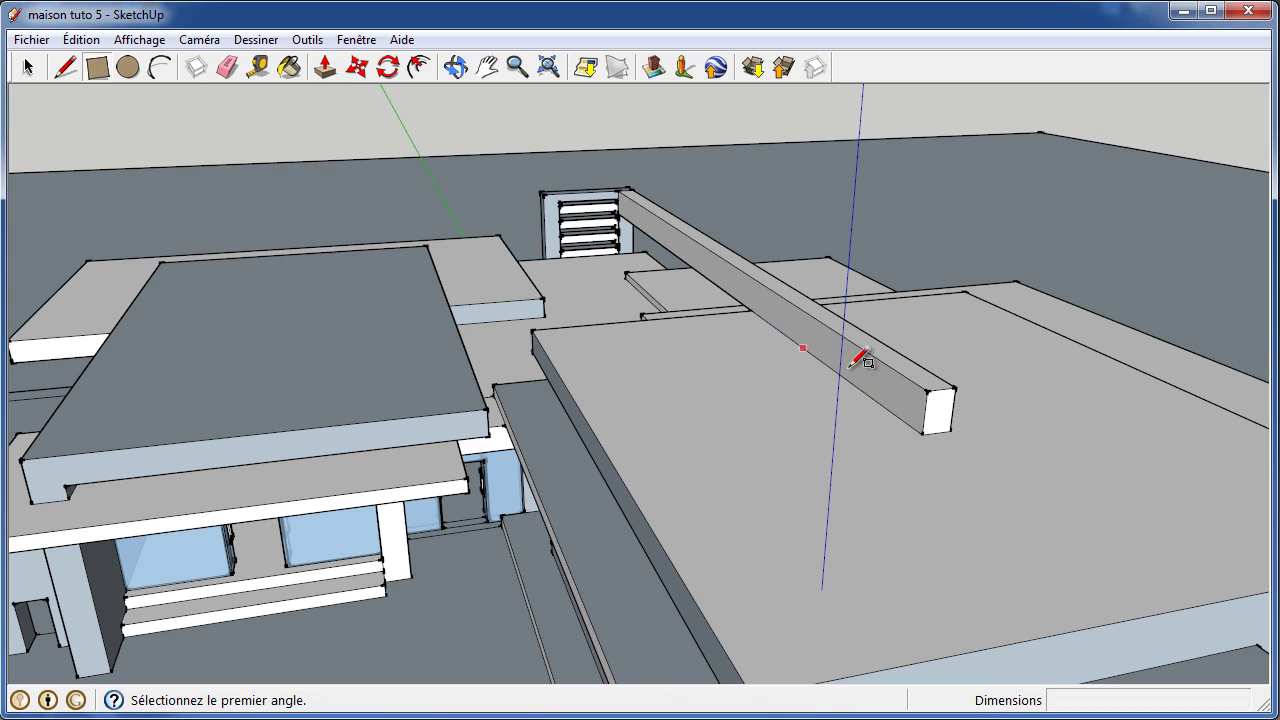
# - Draw a 37000 × 1000 mm rectangle from the beam's front corner to the column's top corner
pyautogui.click(922, 434)
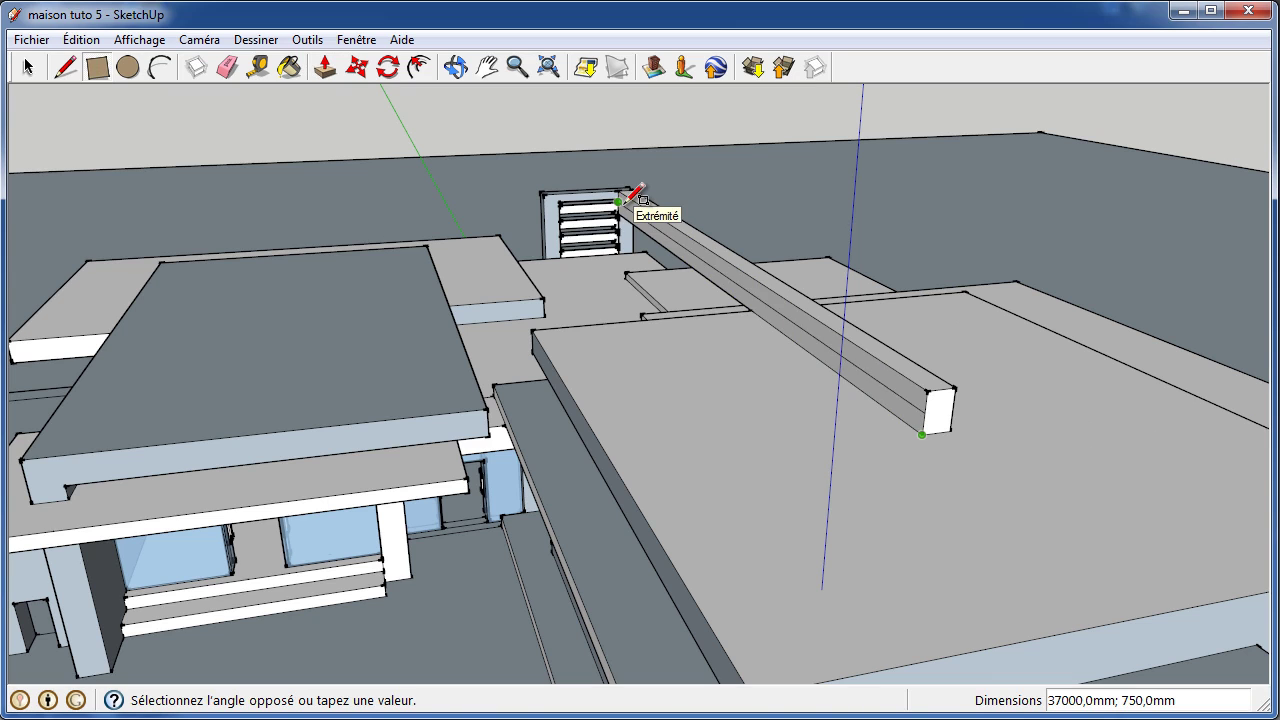
pyautogui.scroll(3, 618, 200)
pyautogui.scroll(2, 619, 195)
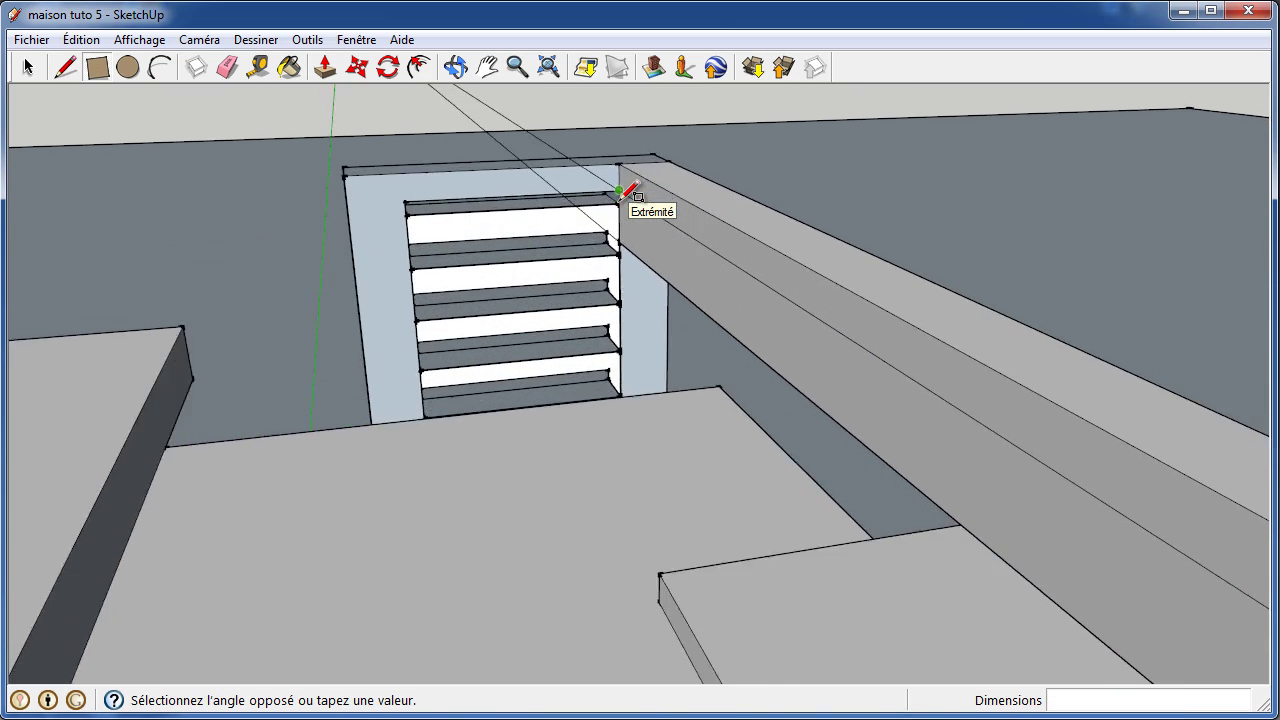
pyautogui.scroll(2, 619, 193)
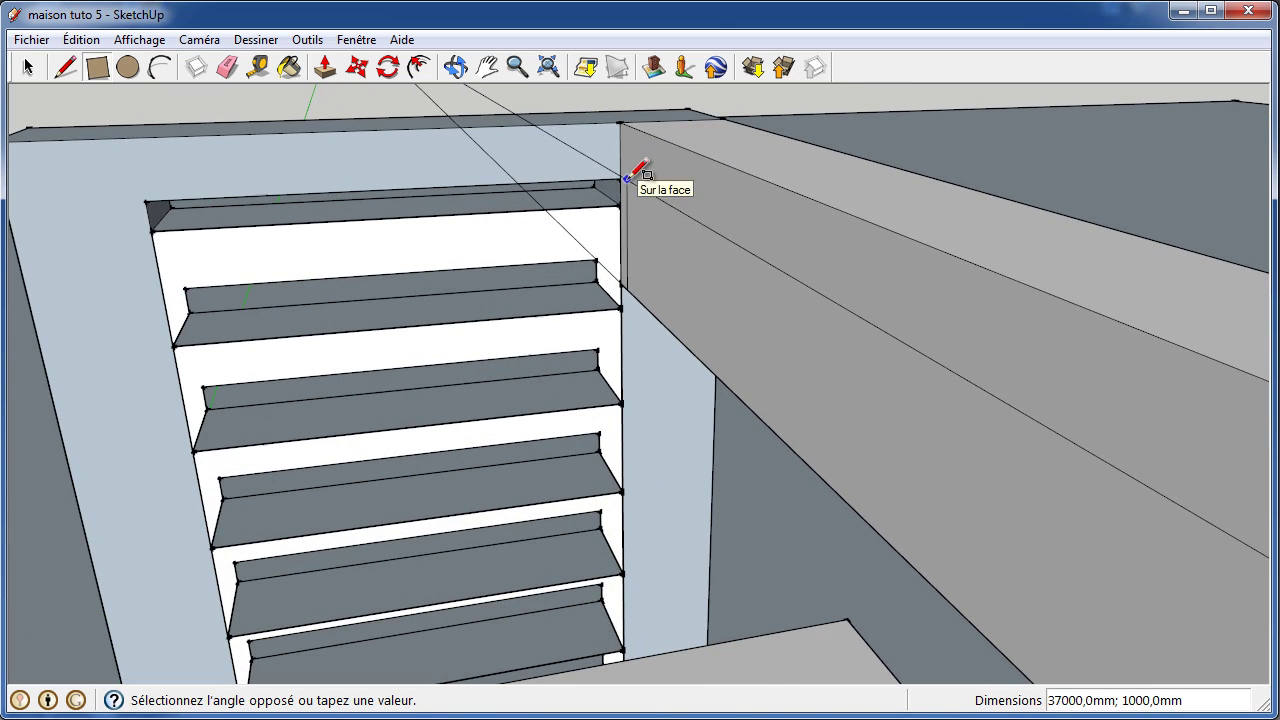
pyautogui.click(620, 177)
pyautogui.scroll(-2, 625, 177)
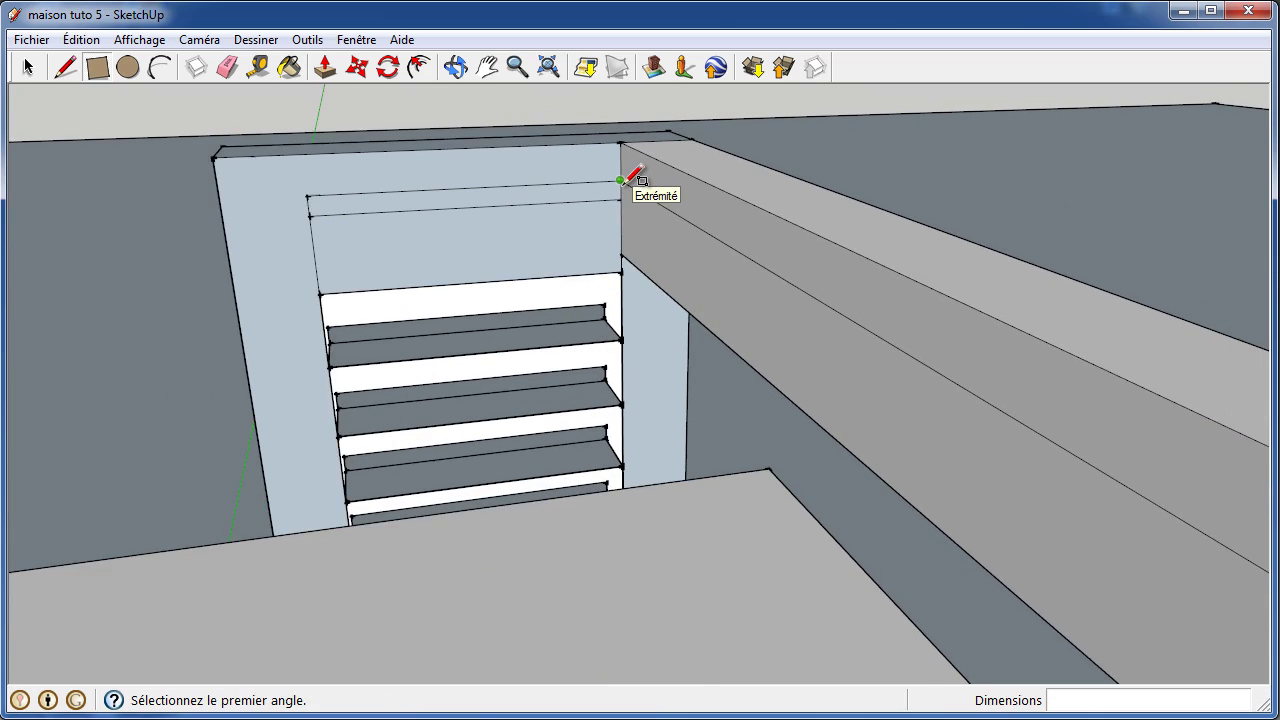
pyautogui.scroll(-2, 625, 177)
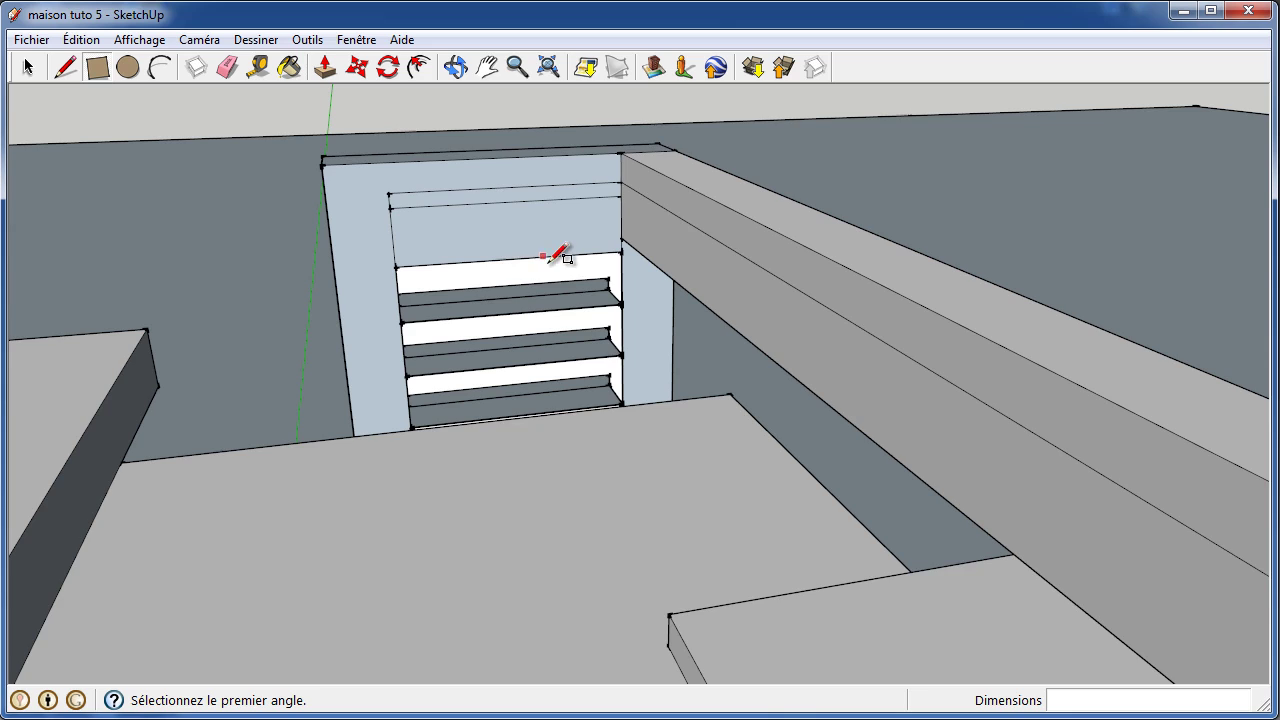
pyautogui.scroll(1, 560, 257)
pyautogui.scroll(2, 563, 260)
pyautogui.scroll(1, 600, 333)
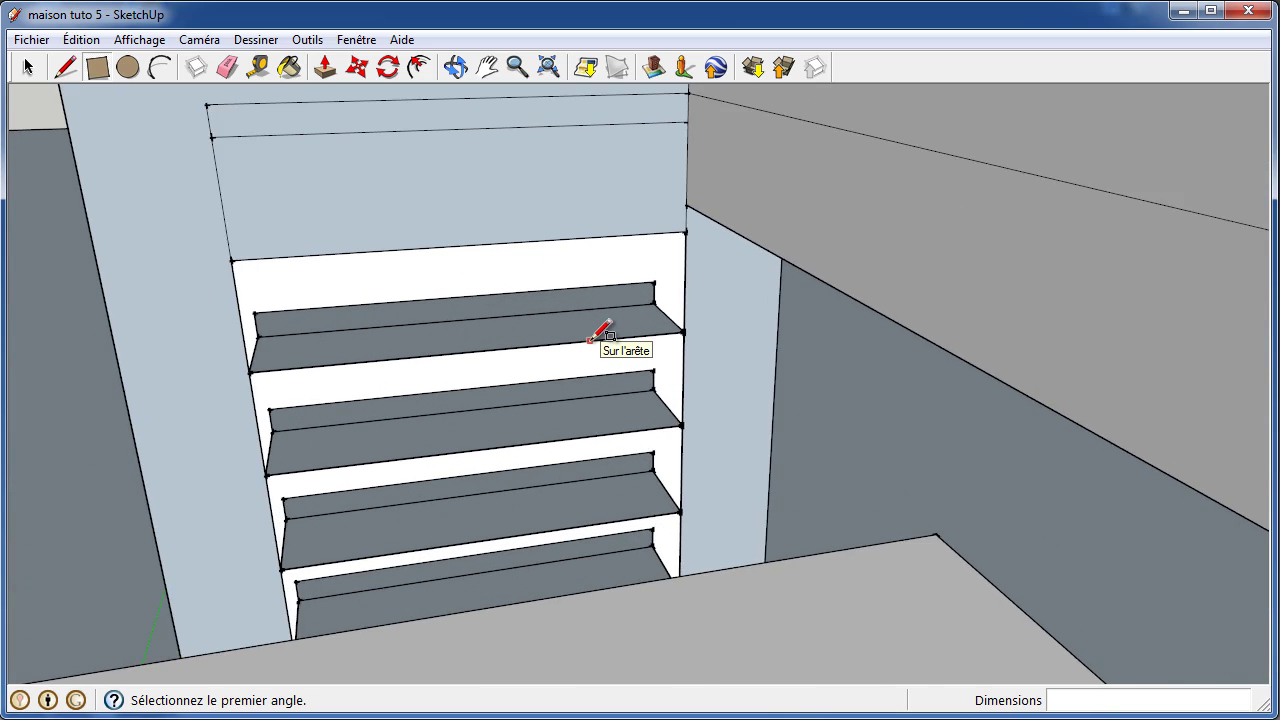
pyautogui.scroll(2, 600, 333)
pyautogui.scroll(1, 601, 333)
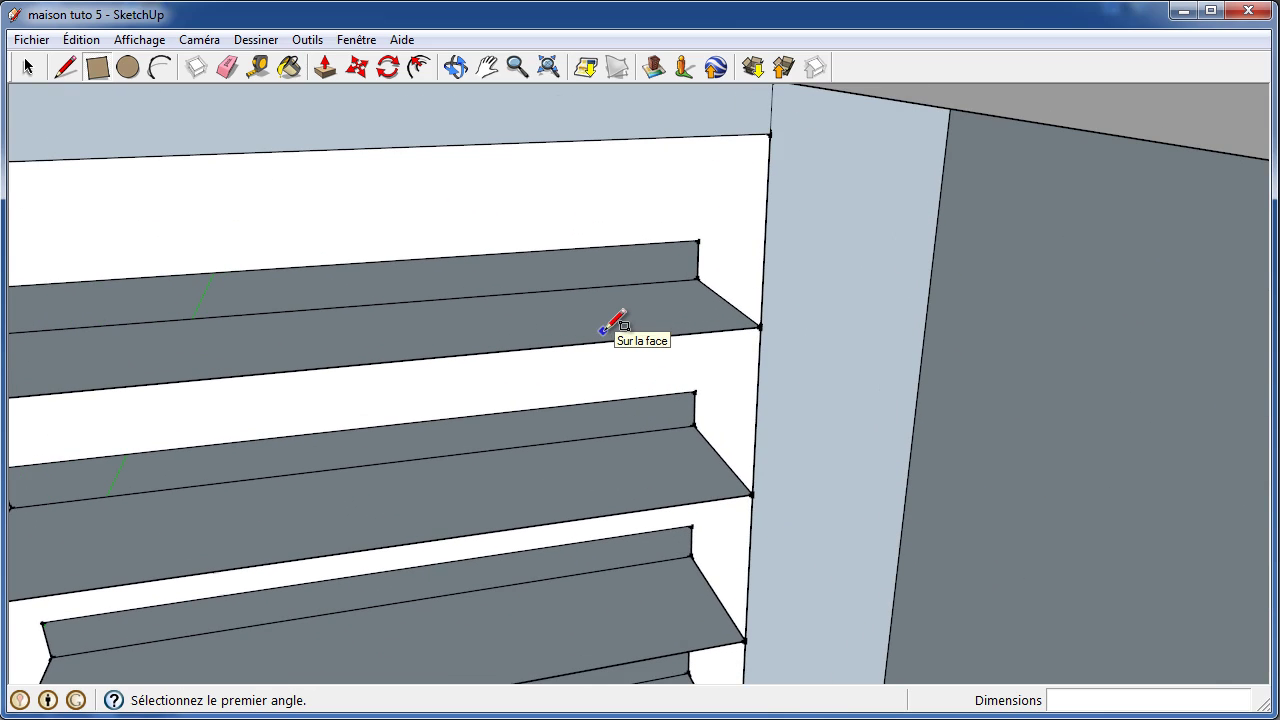
pyautogui.click(455, 67)
pyautogui.moveTo(457, 289)
pyautogui.mouseDown()
pyautogui.moveTo(483, 195)
pyautogui.moveTo(603, 214)
pyautogui.moveTo(647, 243)
pyautogui.moveTo(654, 223)
pyautogui.moveTo(756, 222)
pyautogui.moveTo(771, 197)
pyautogui.moveTo(659, 406)
pyautogui.moveTo(606, 214)
pyautogui.mouseUp()
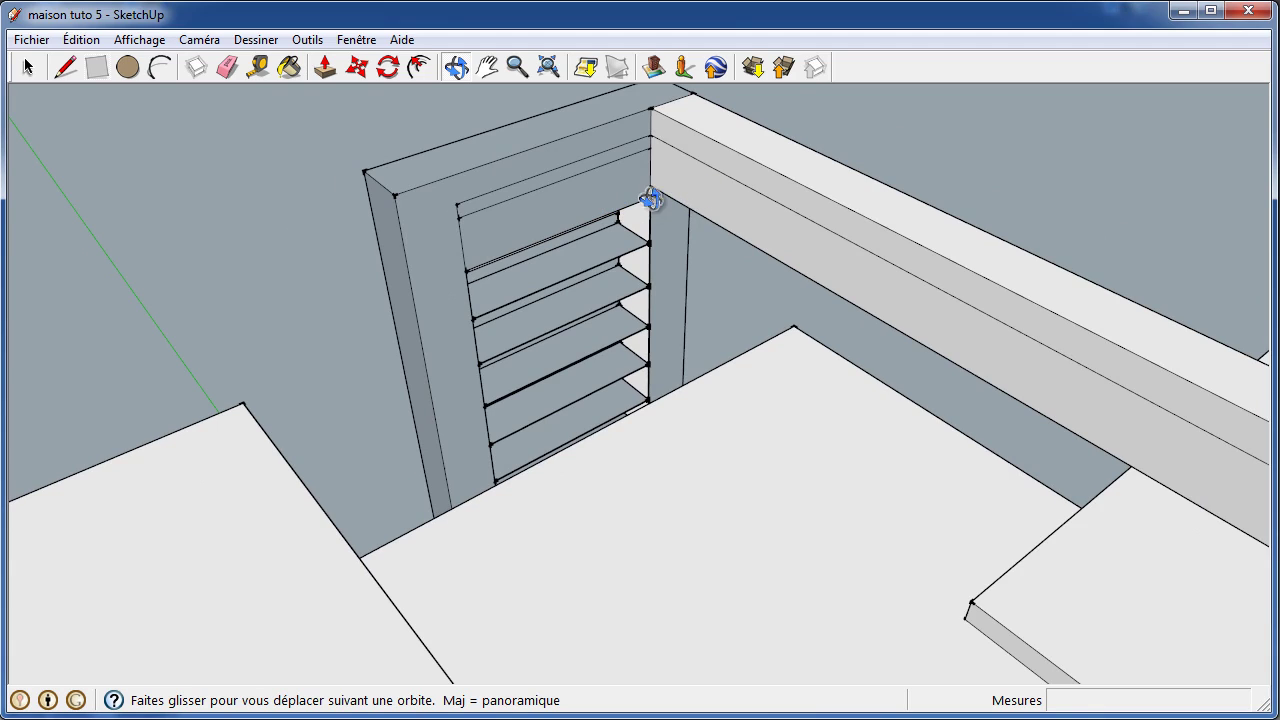
# - Push/pull the beam face 4000 mm, then extend the new face to the column's edge
pyautogui.click(325, 68)
pyautogui.click(739, 220)
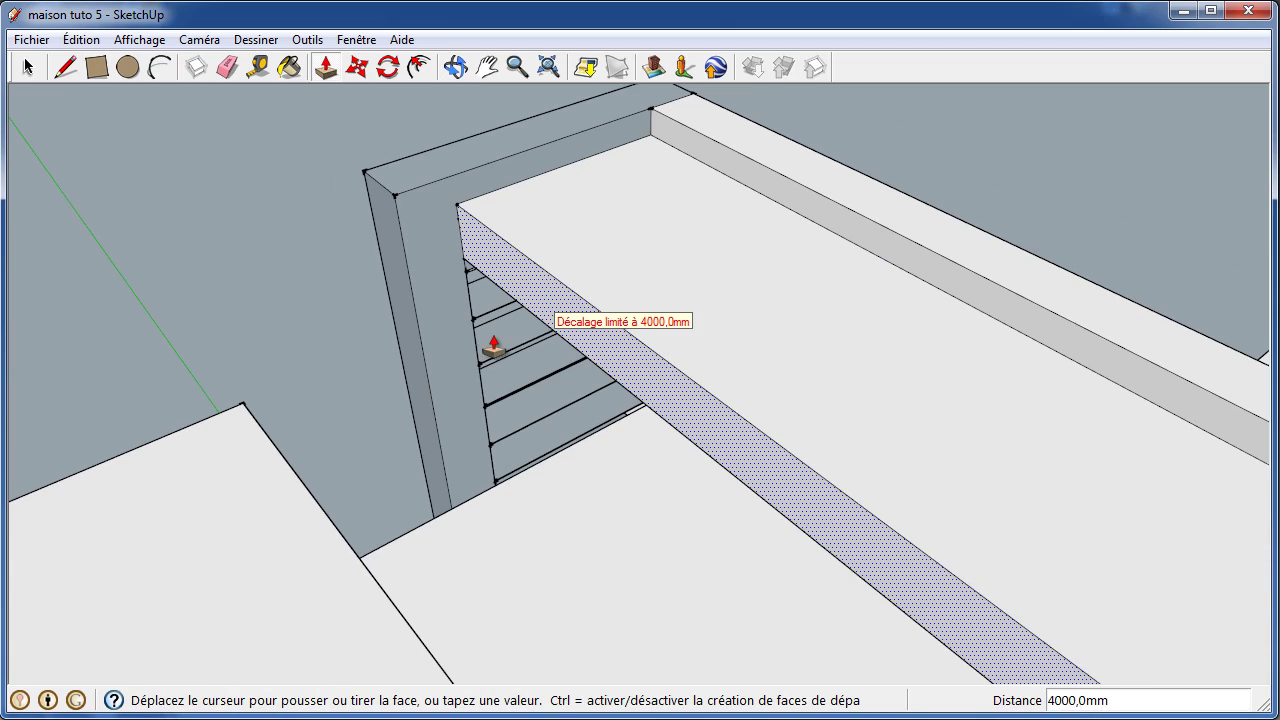
pyautogui.click(405, 257)
pyautogui.click(417, 250)
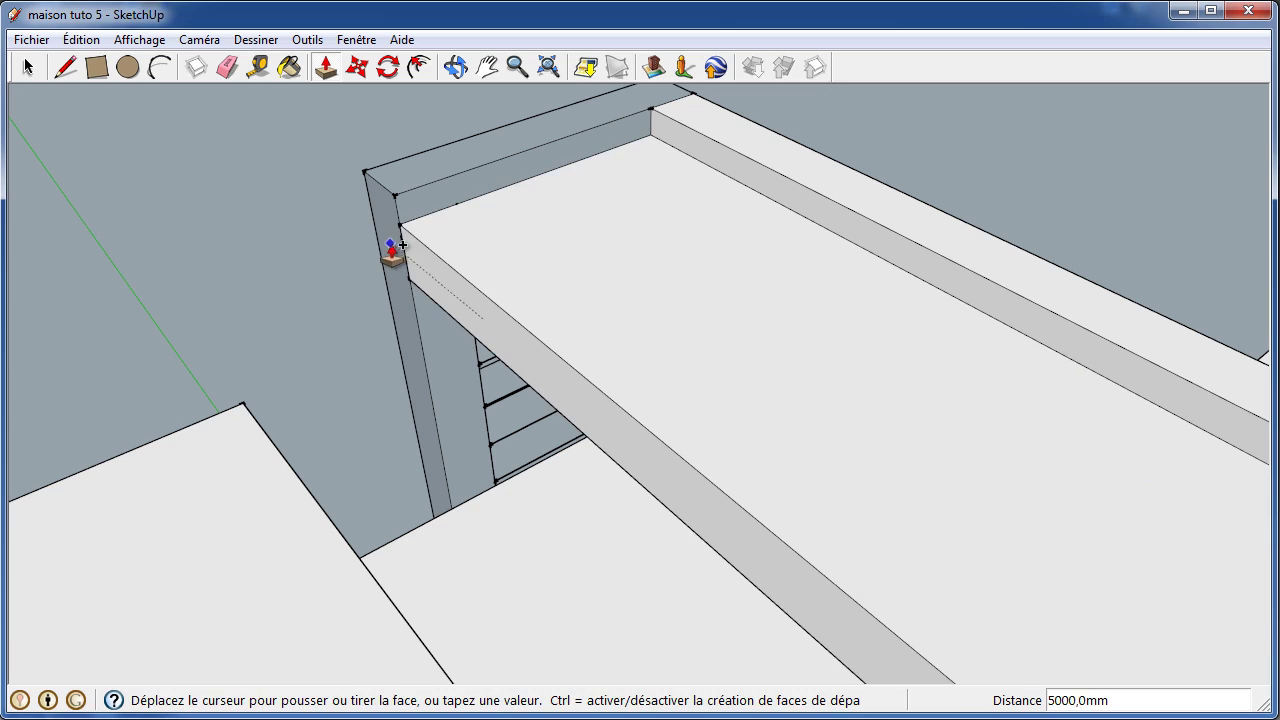
pyautogui.click(403, 250)
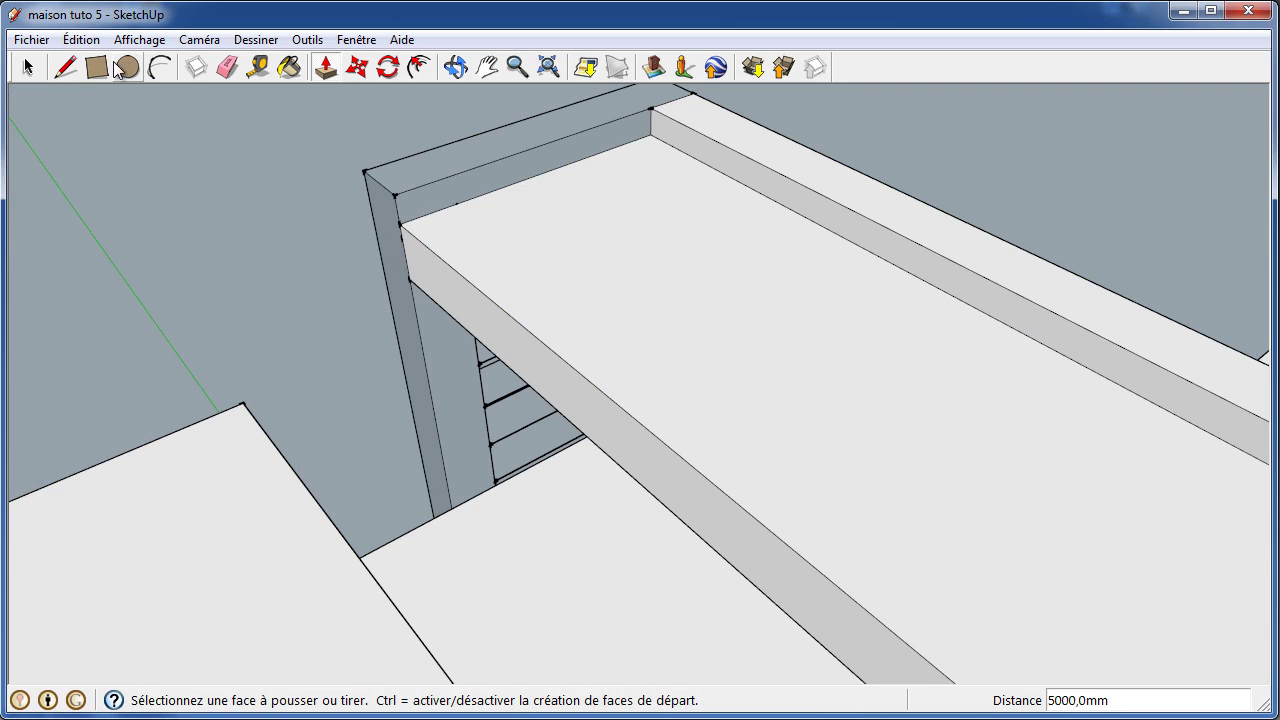
# - Start a 37000 mm line along the beam's top from its far end
pyautogui.click(67, 68)
pyautogui.click(458, 203)
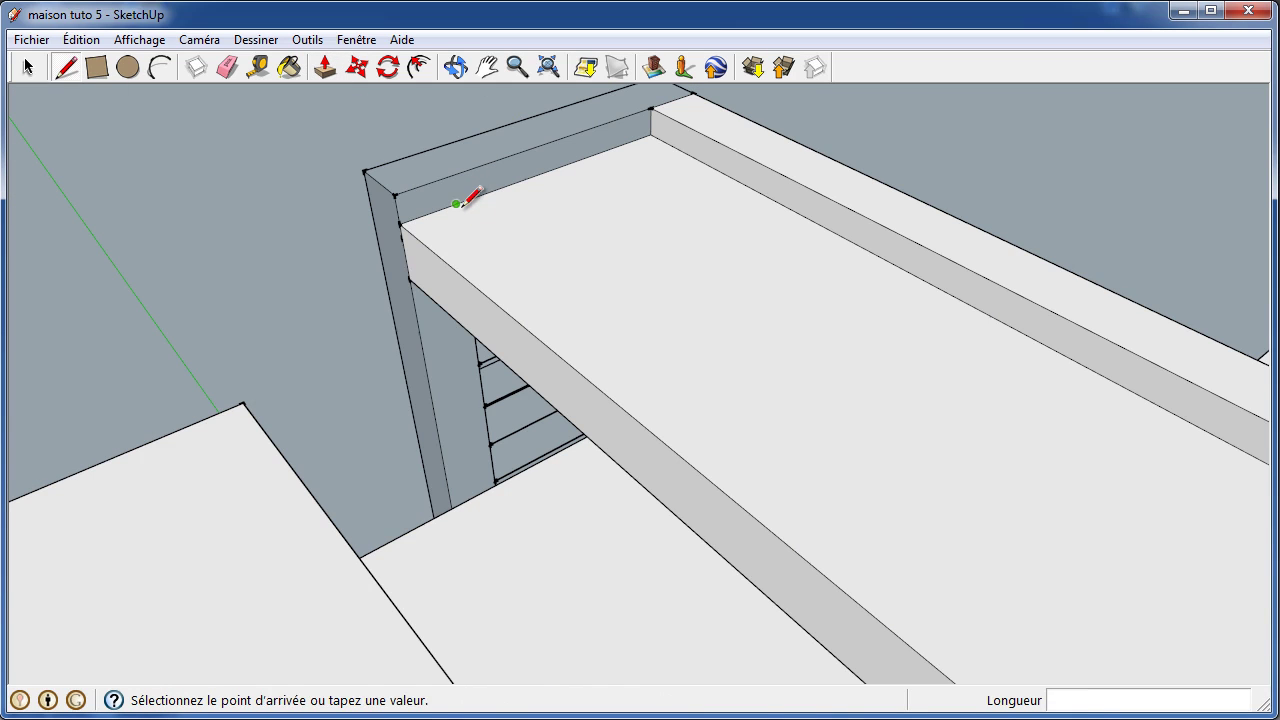
pyautogui.scroll(-3, 363, 212)
pyautogui.scroll(-3, 497, 180)
pyautogui.scroll(1, 600, 260)
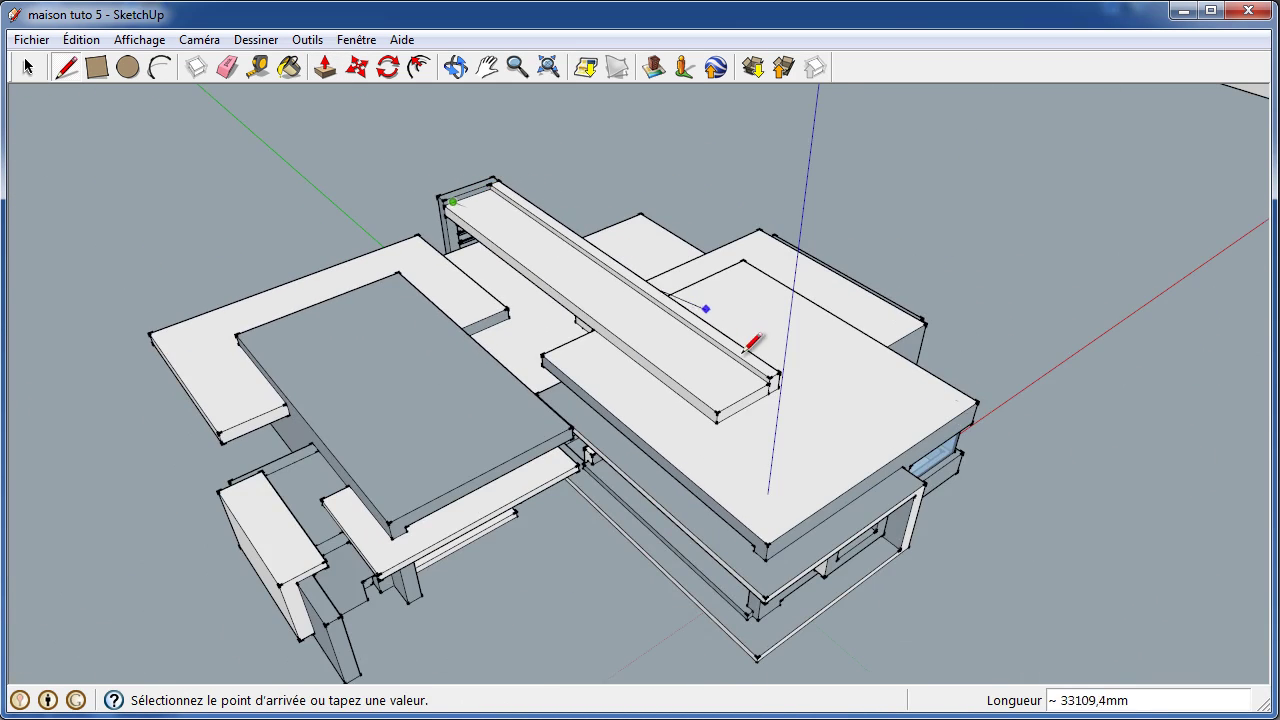
pyautogui.scroll(3, 760, 343)
pyautogui.scroll(3, 749, 389)
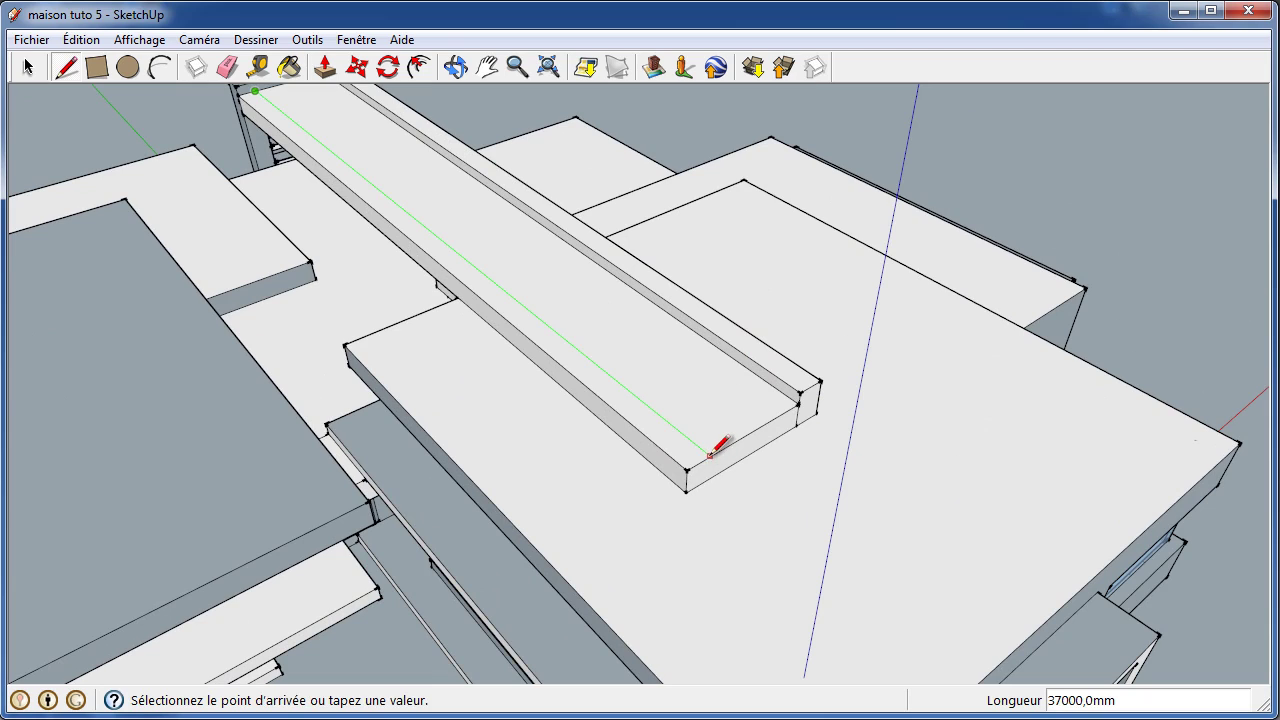
# - Finish the line at the beam's front end and push the strip down 500 mm
pyautogui.click(709, 456)
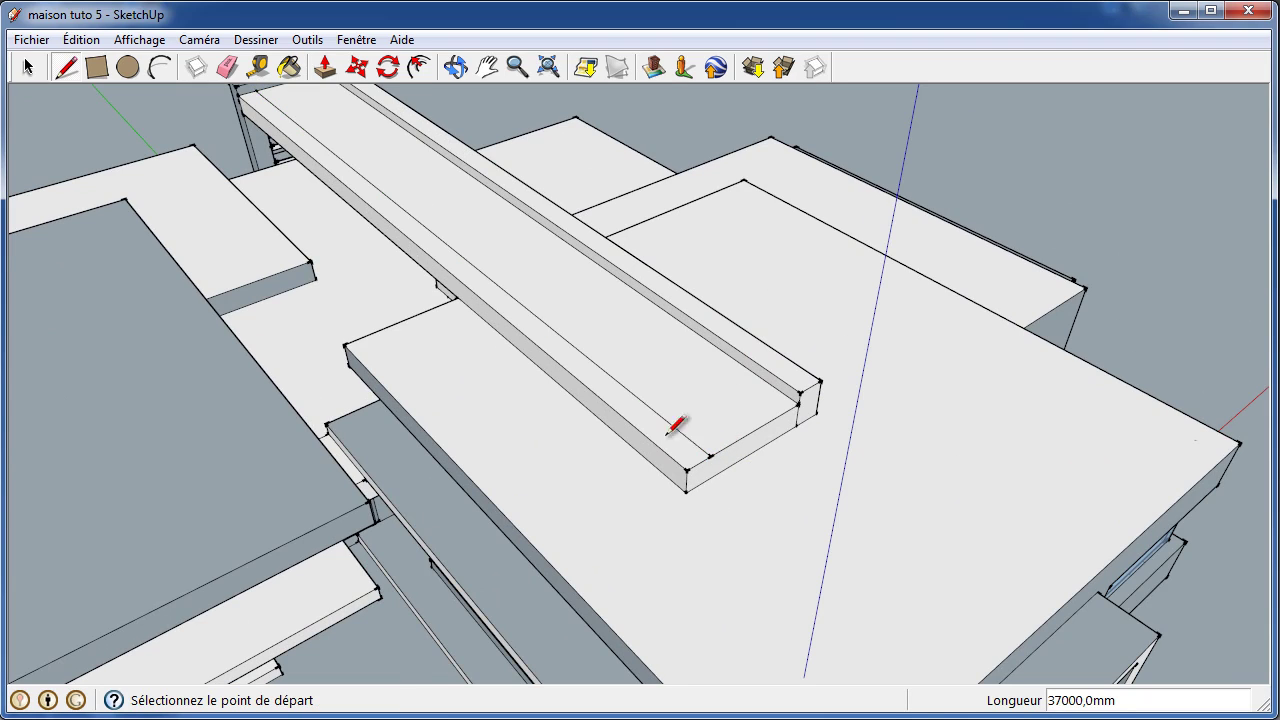
pyautogui.click(325, 67)
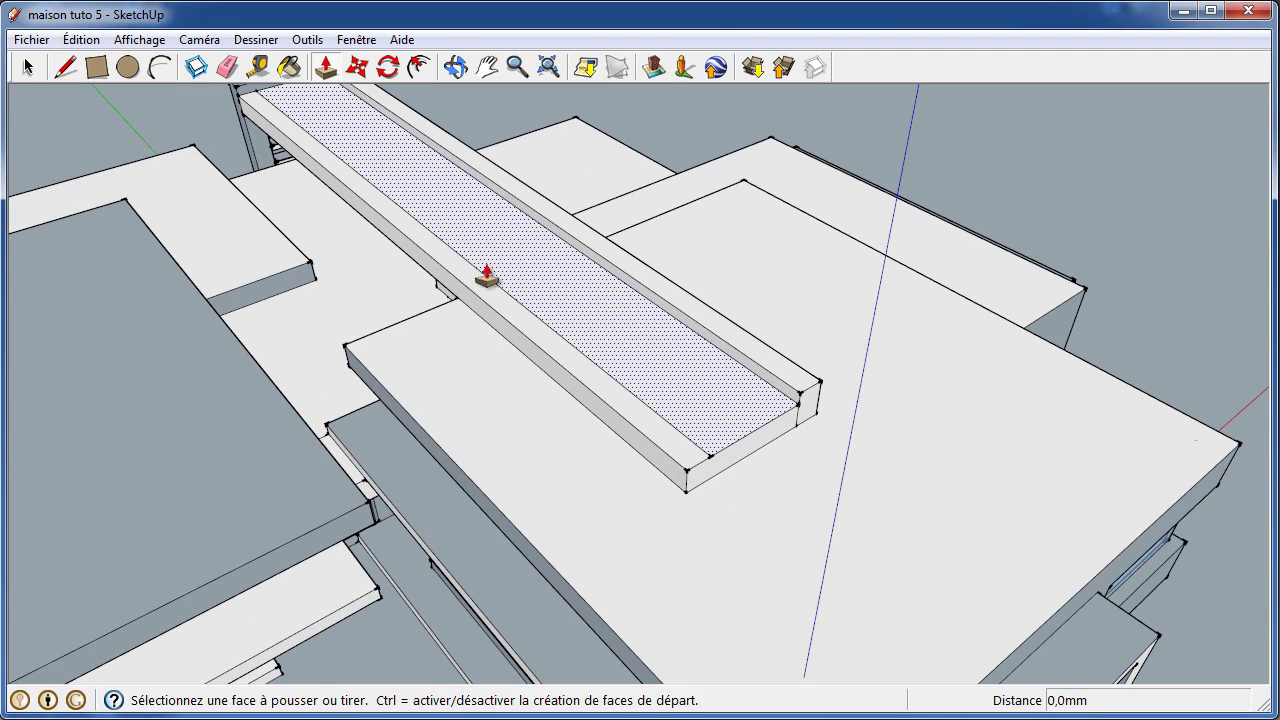
pyautogui.click(576, 378)
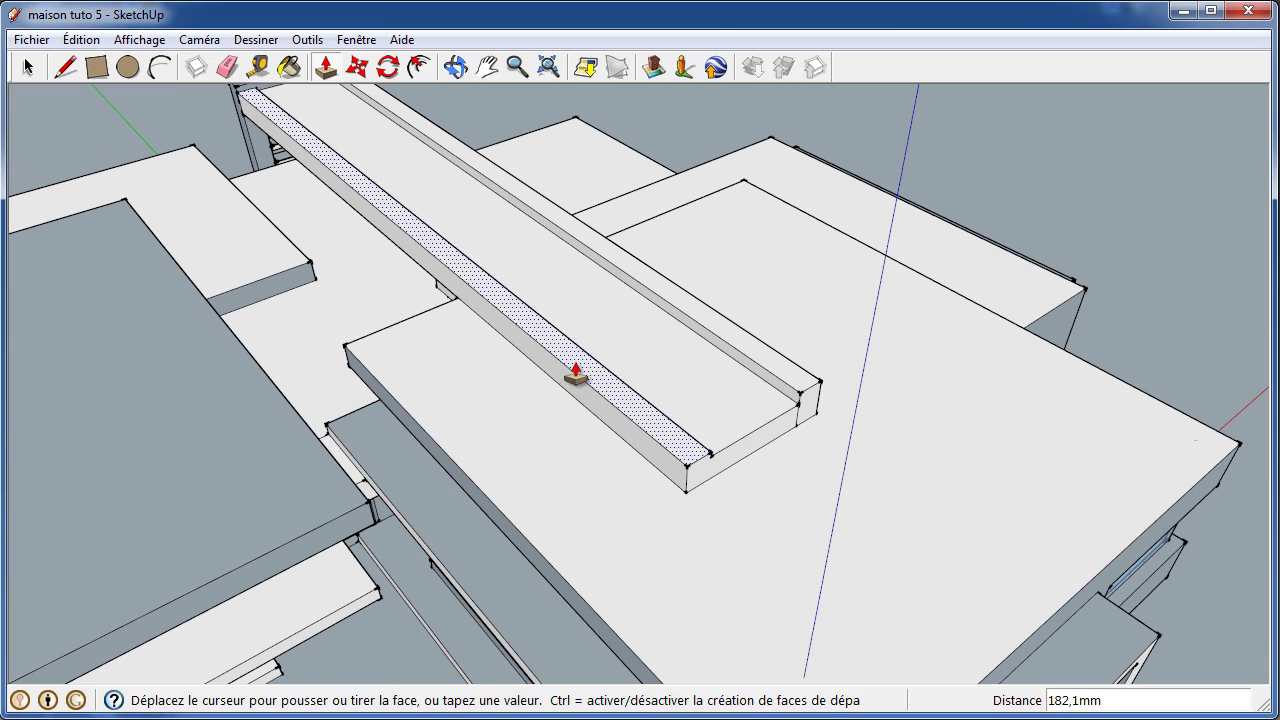
pyautogui.click(780, 388)
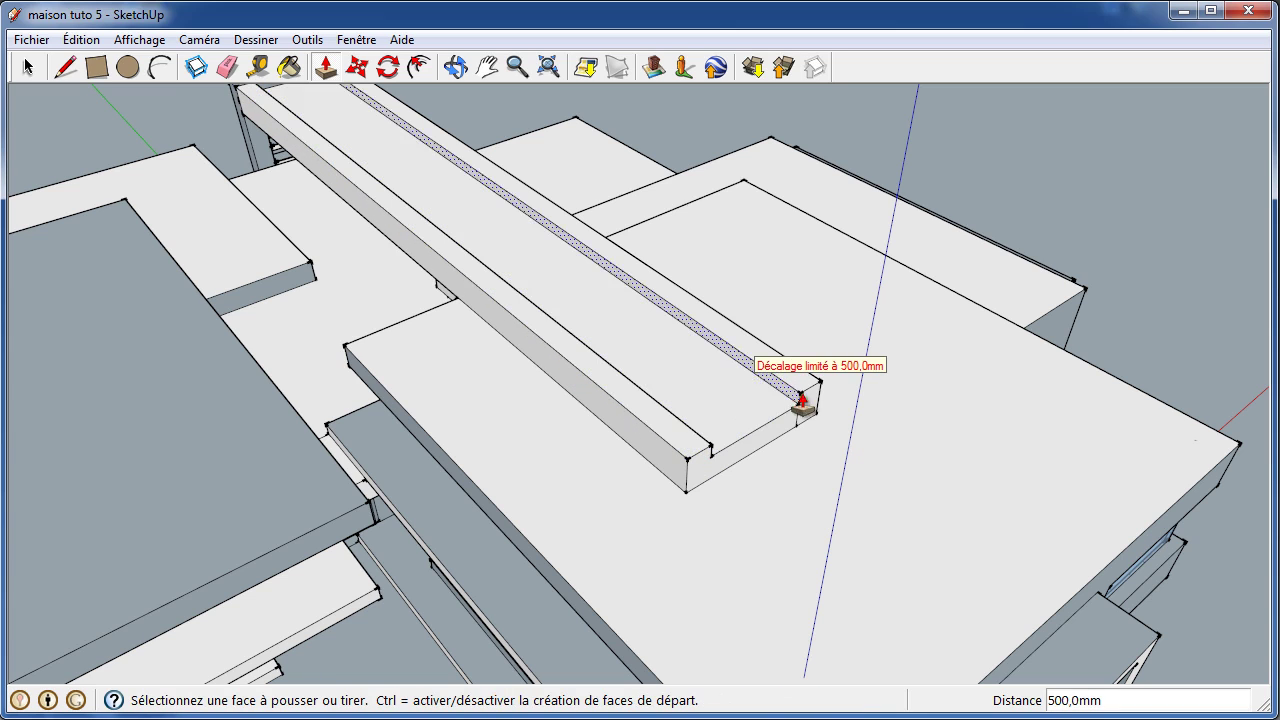
# - Draw a 4000 × 1000 rectangle at the front end and erase the strip faces
pyautogui.click(97, 67)
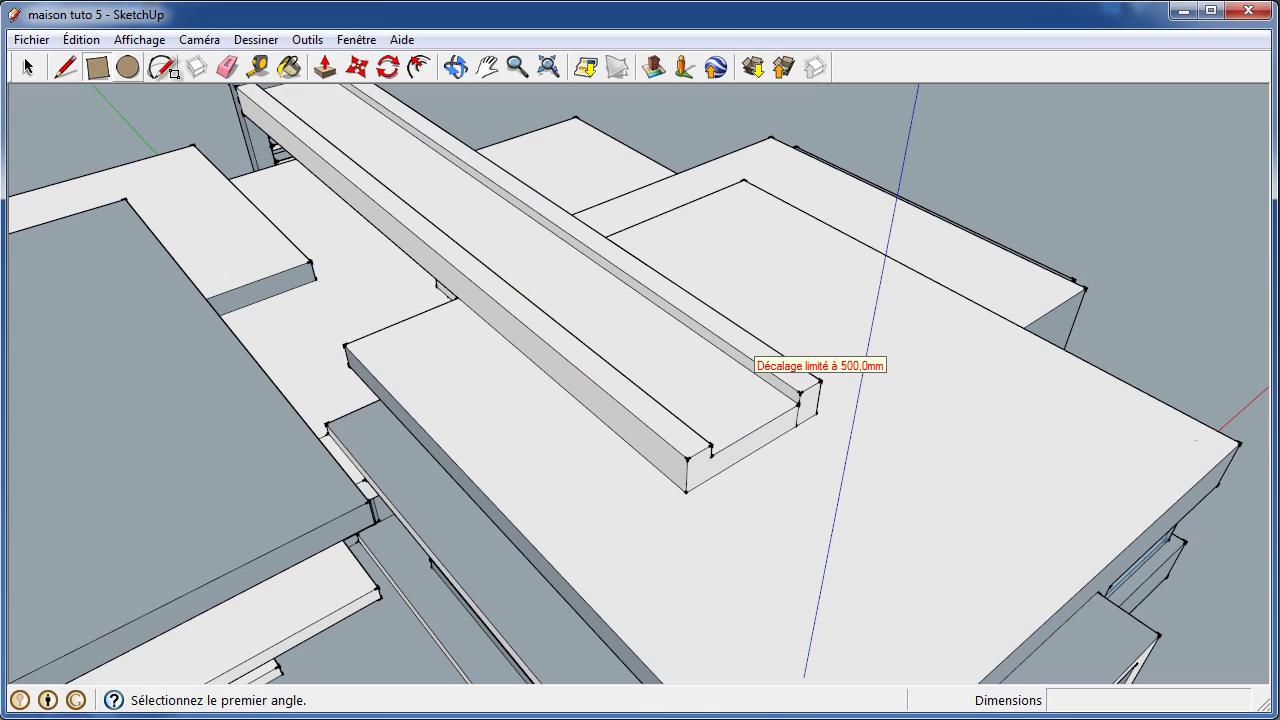
pyautogui.click(800, 393)
pyautogui.write('4000;1000')
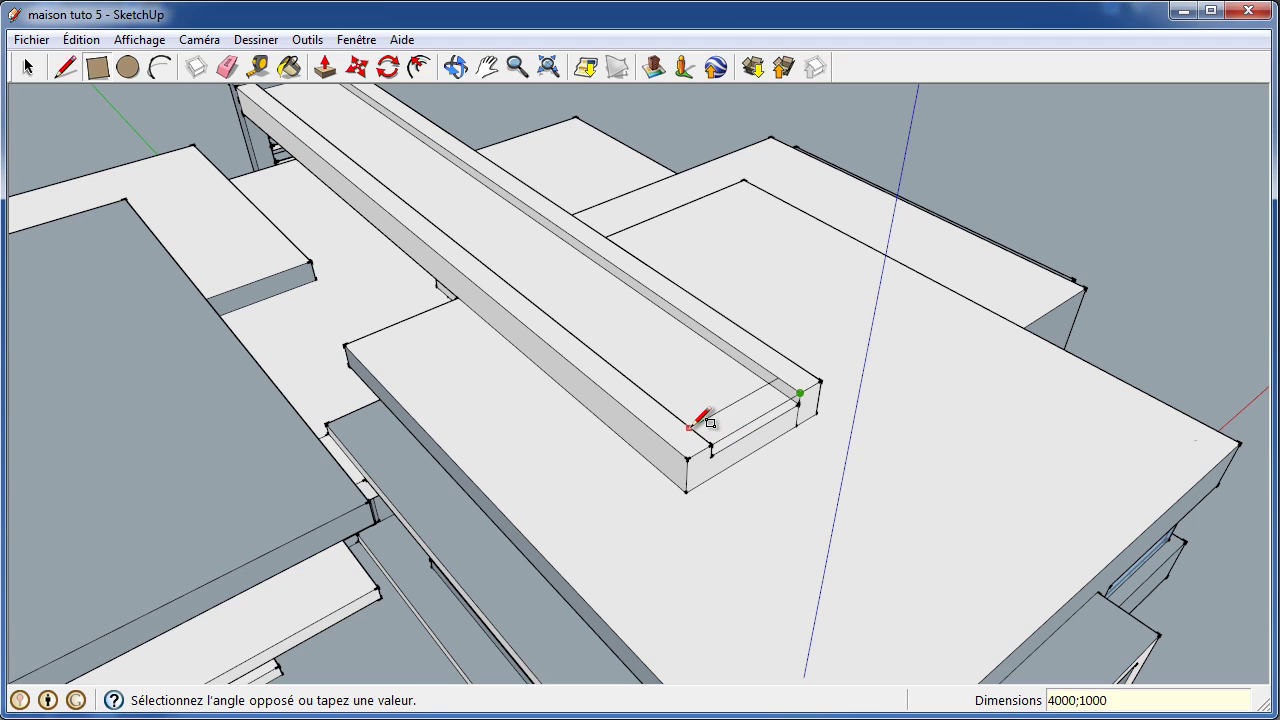
pyautogui.press('Return')
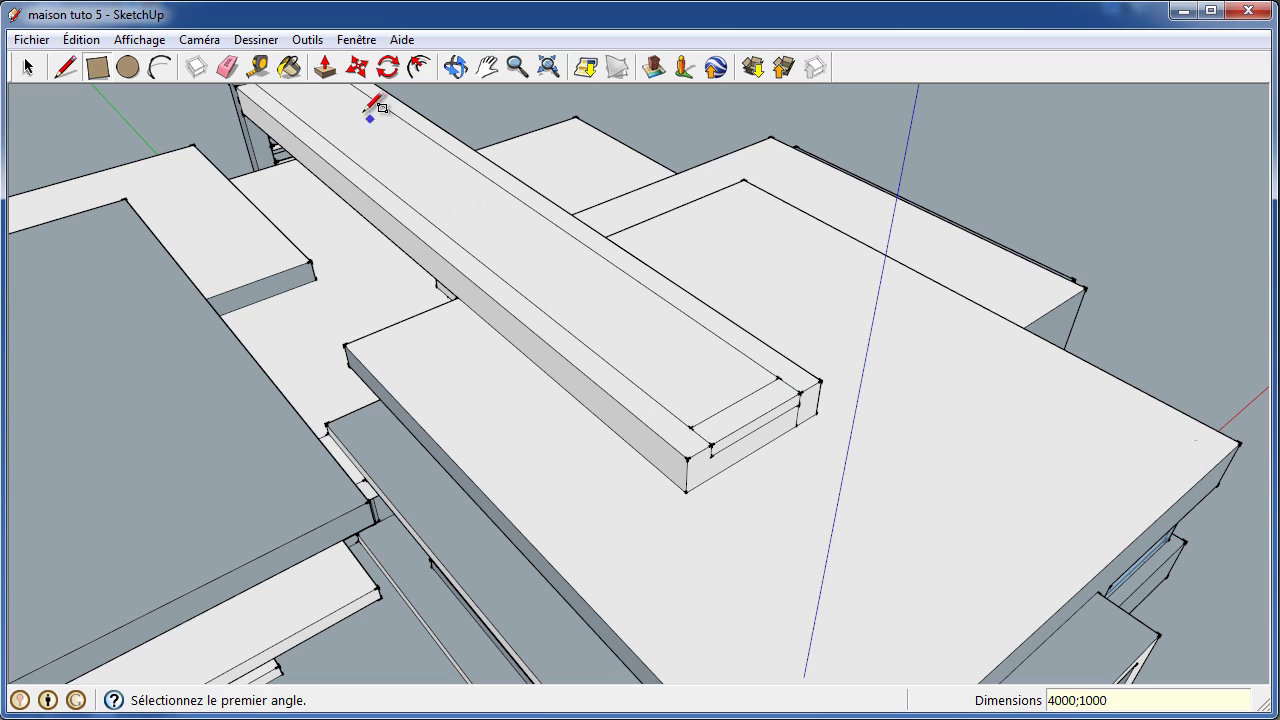
pyautogui.rightClick(416, 161)
pyautogui.click(495, 196)
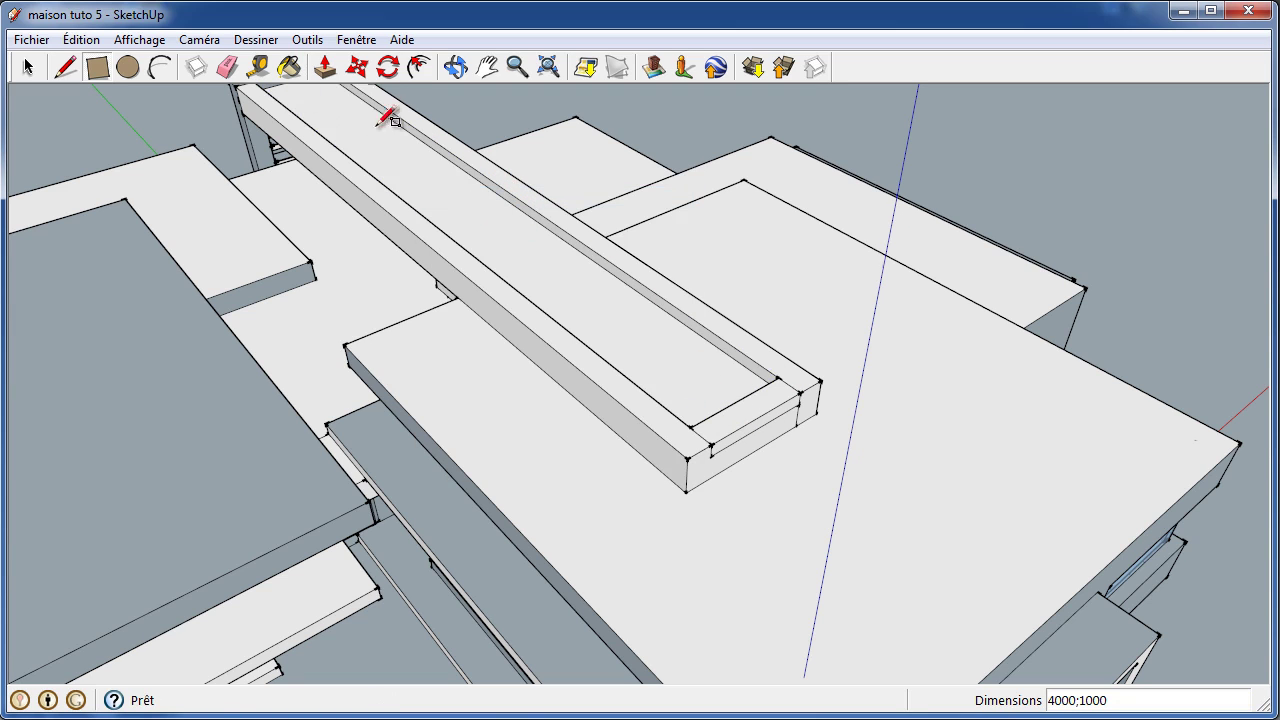
pyautogui.scroll(-1, 540, 250)
pyautogui.scroll(-1, 534, 259)
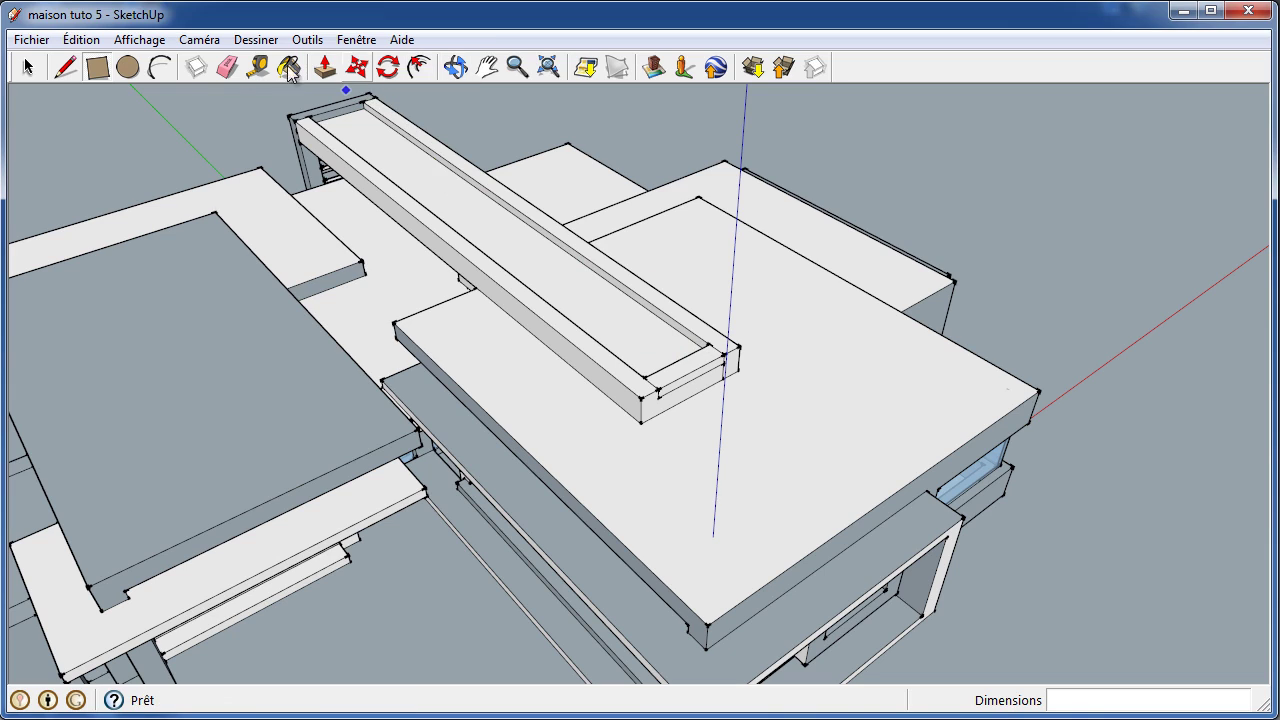
# - Undo an accidental erase of the beam's top face, then zoom toward the beam end
pyautogui.click(232, 65)
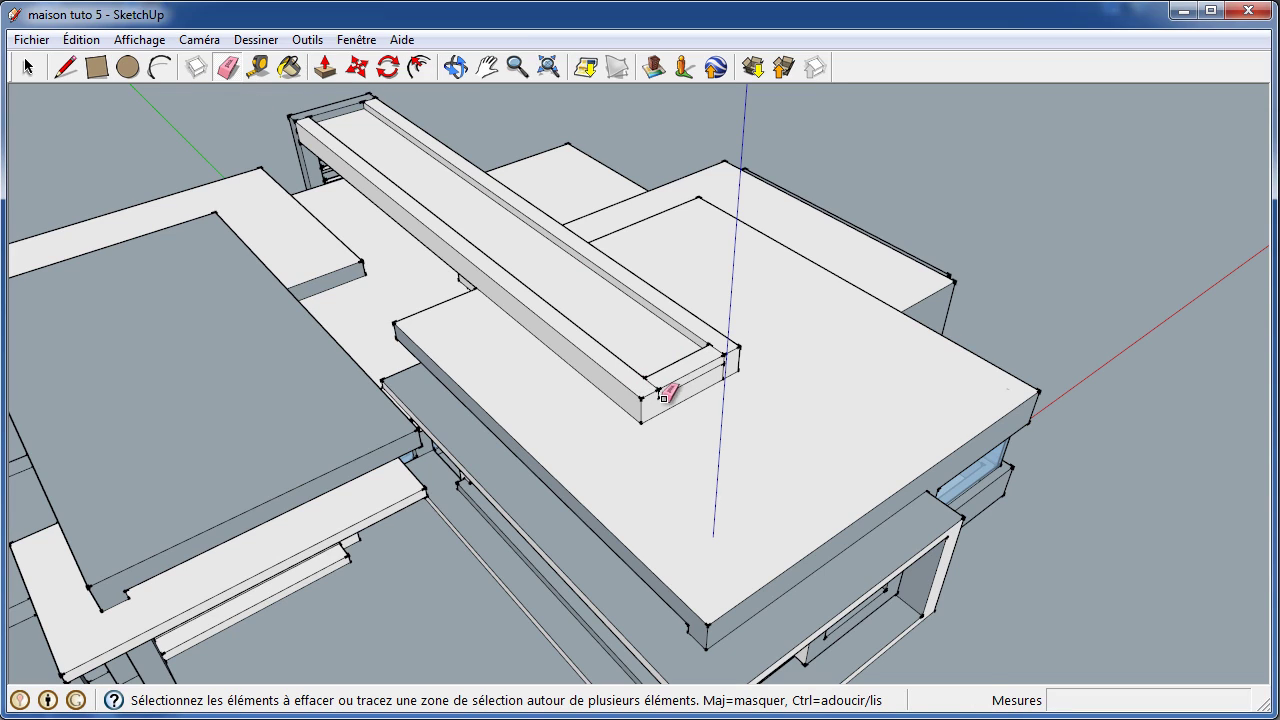
pyautogui.moveTo(659, 398); pyautogui.dragTo(707, 390)
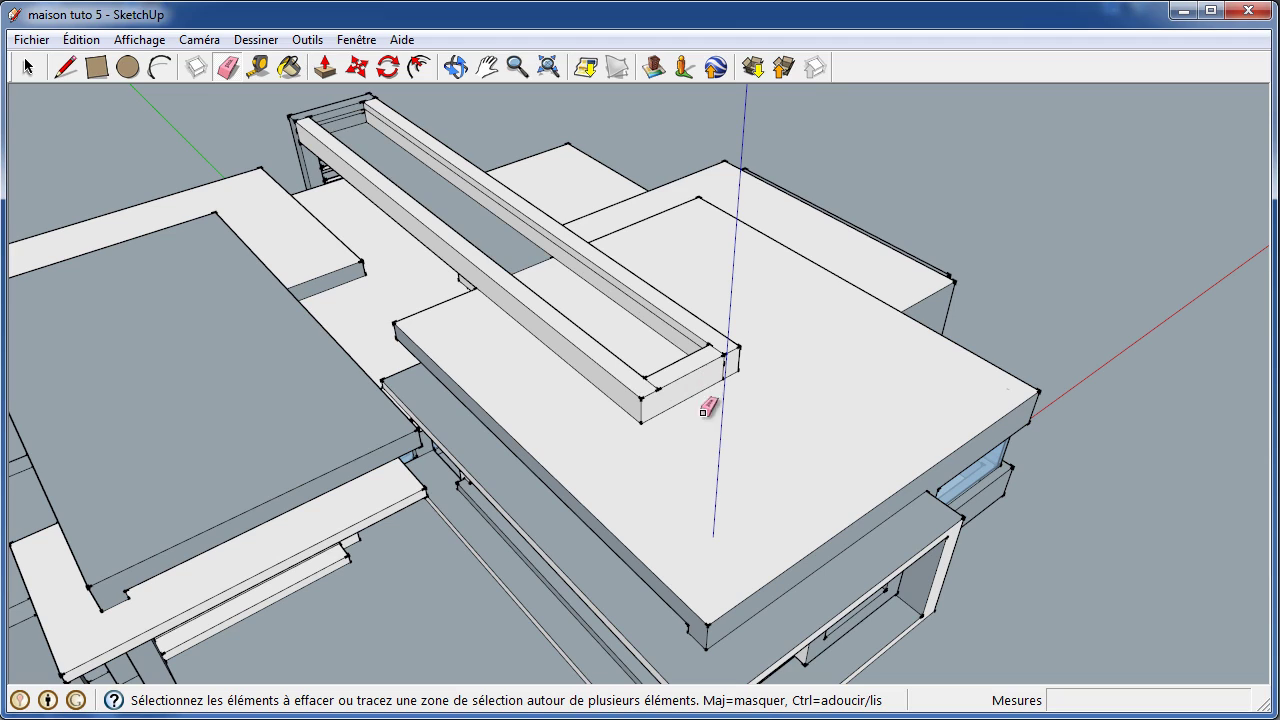
pyautogui.hotkey('ctrl', 'z')
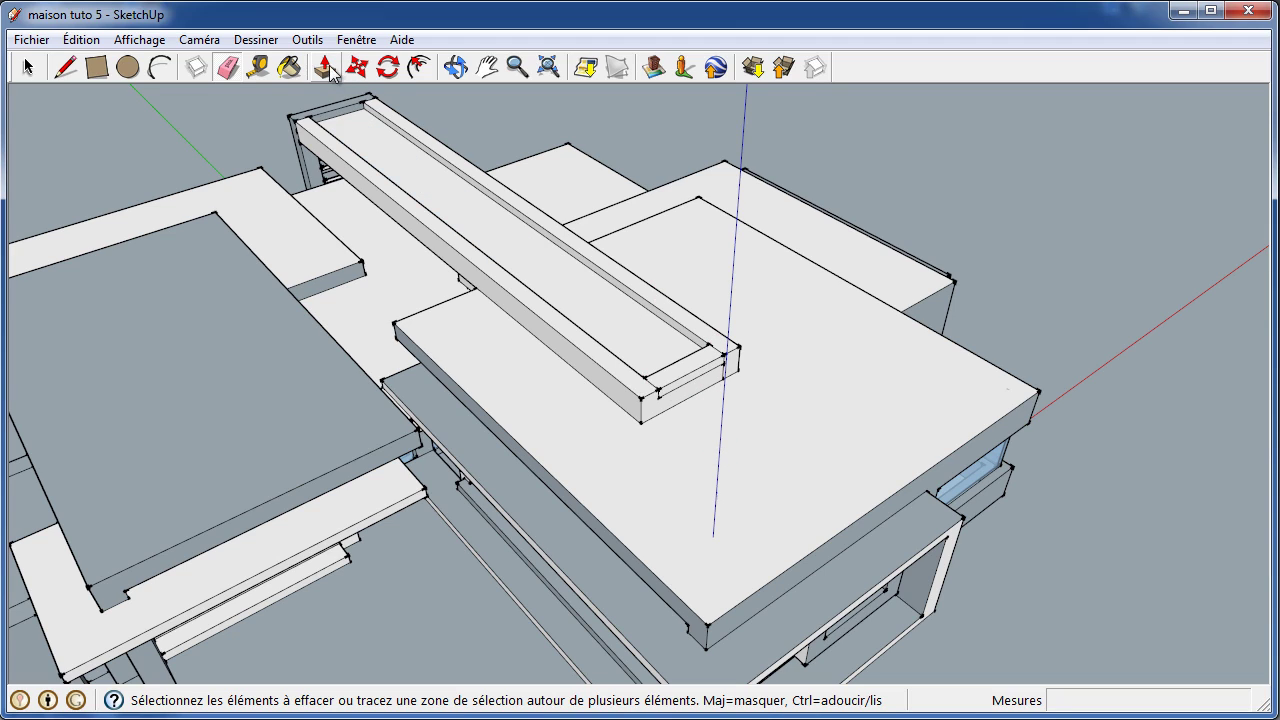
pyautogui.click(456, 67)
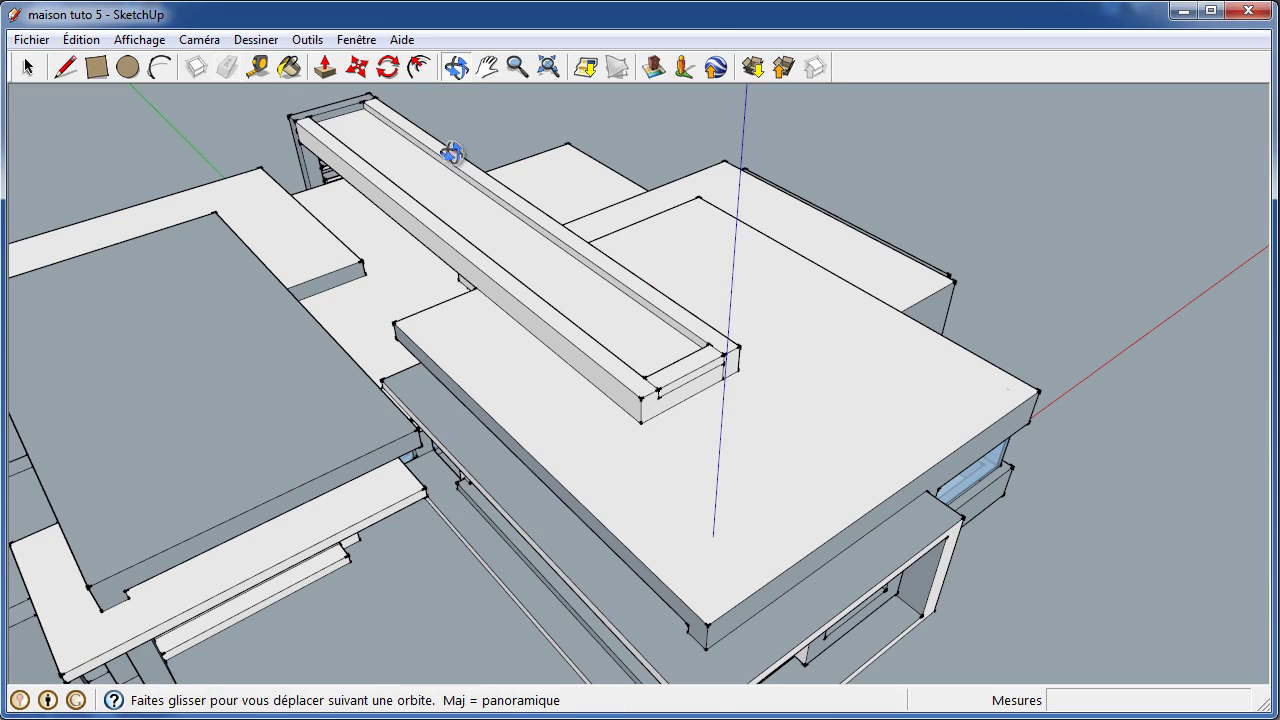
pyautogui.moveTo(452, 152)
pyautogui.mouseDown()
pyautogui.moveTo(680, 323)
pyautogui.moveTo(851, 291)
pyautogui.moveTo(737, 363)
pyautogui.moveTo(850, 347)
pyautogui.mouseUp()
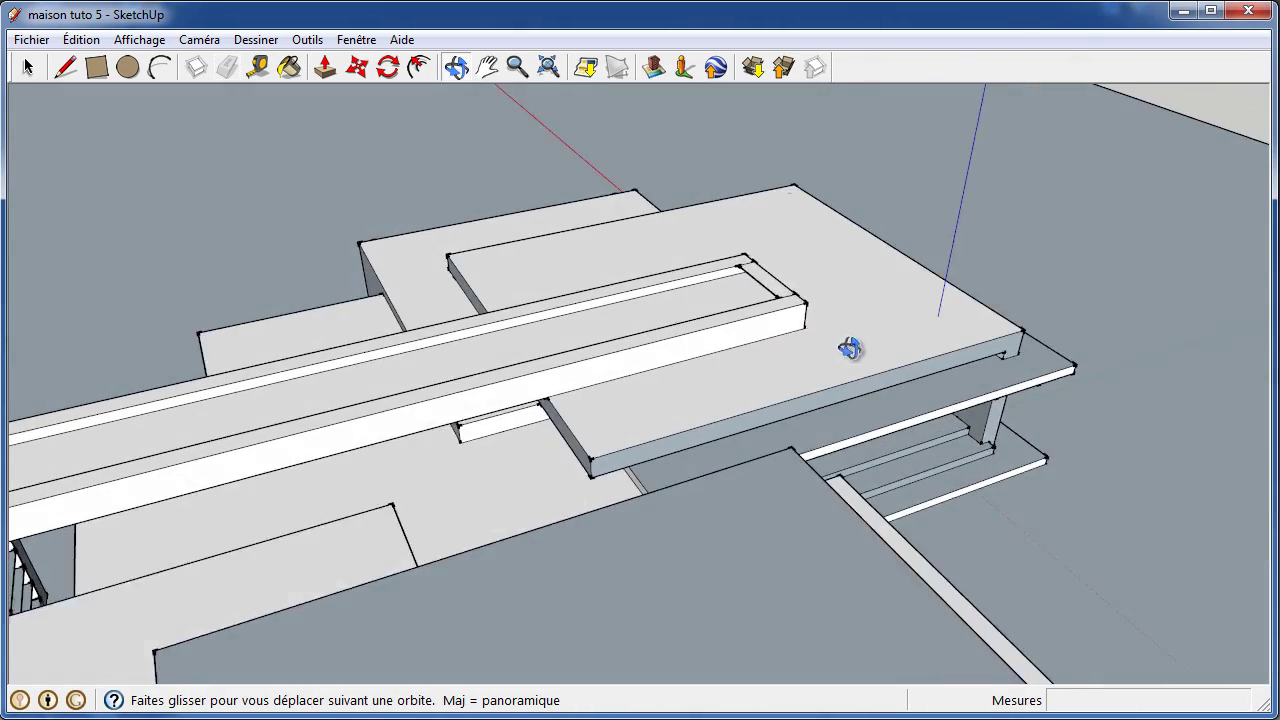
pyautogui.scroll(2, 786, 280)
pyautogui.scroll(4, 786, 280)
pyautogui.scroll(2, 646, 269)
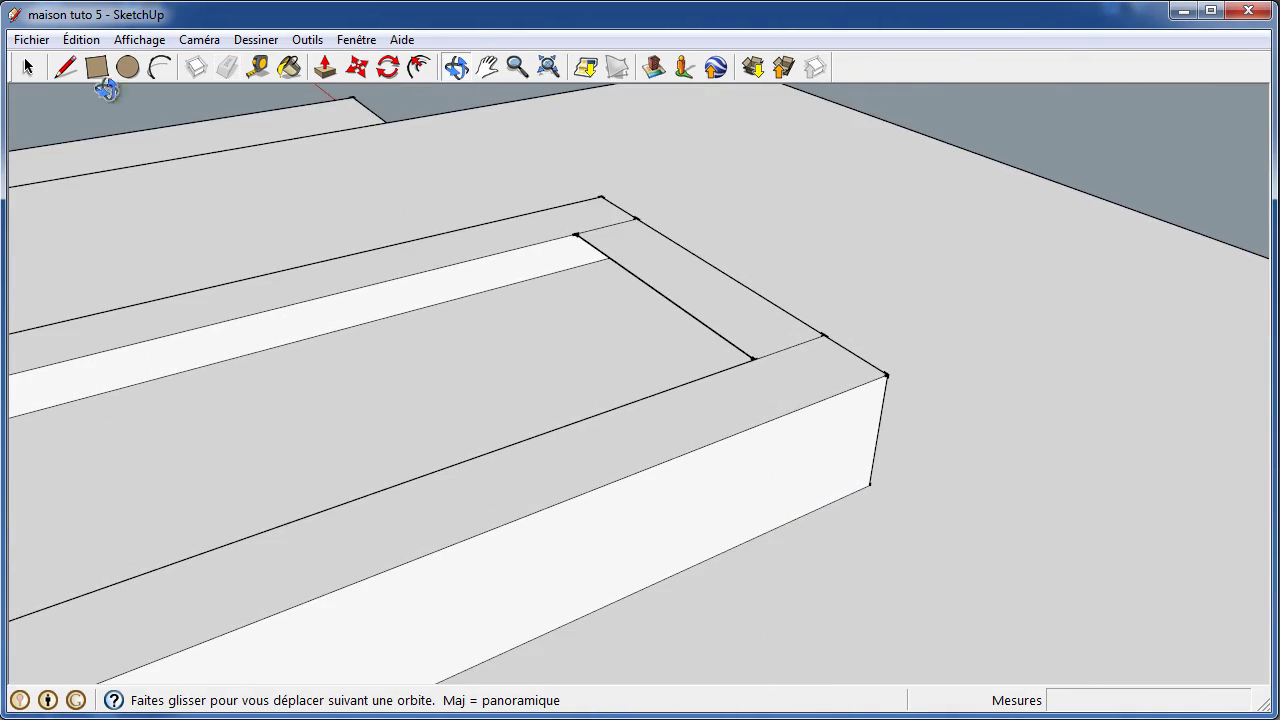
# - Draw a short edge down the channel's end wall and a 4000 mm line from its bottom
pyautogui.click(66, 67)
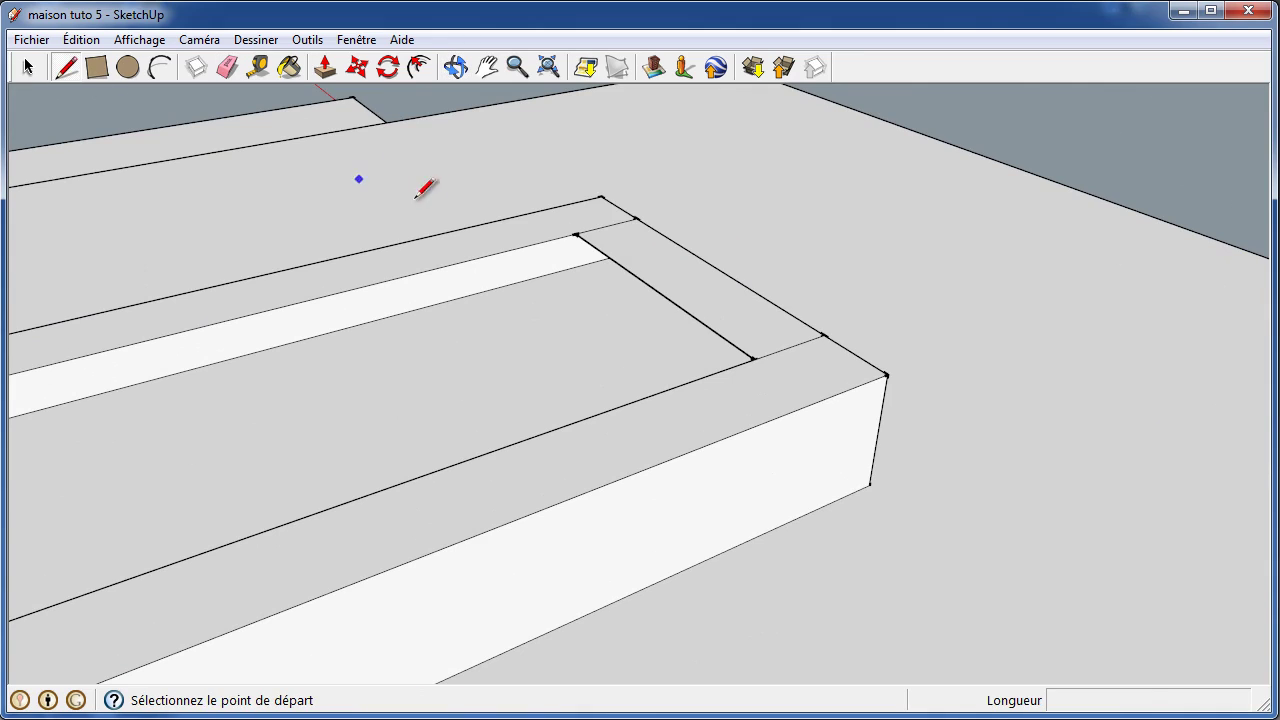
pyautogui.click(575, 233)
pyautogui.click(577, 265)
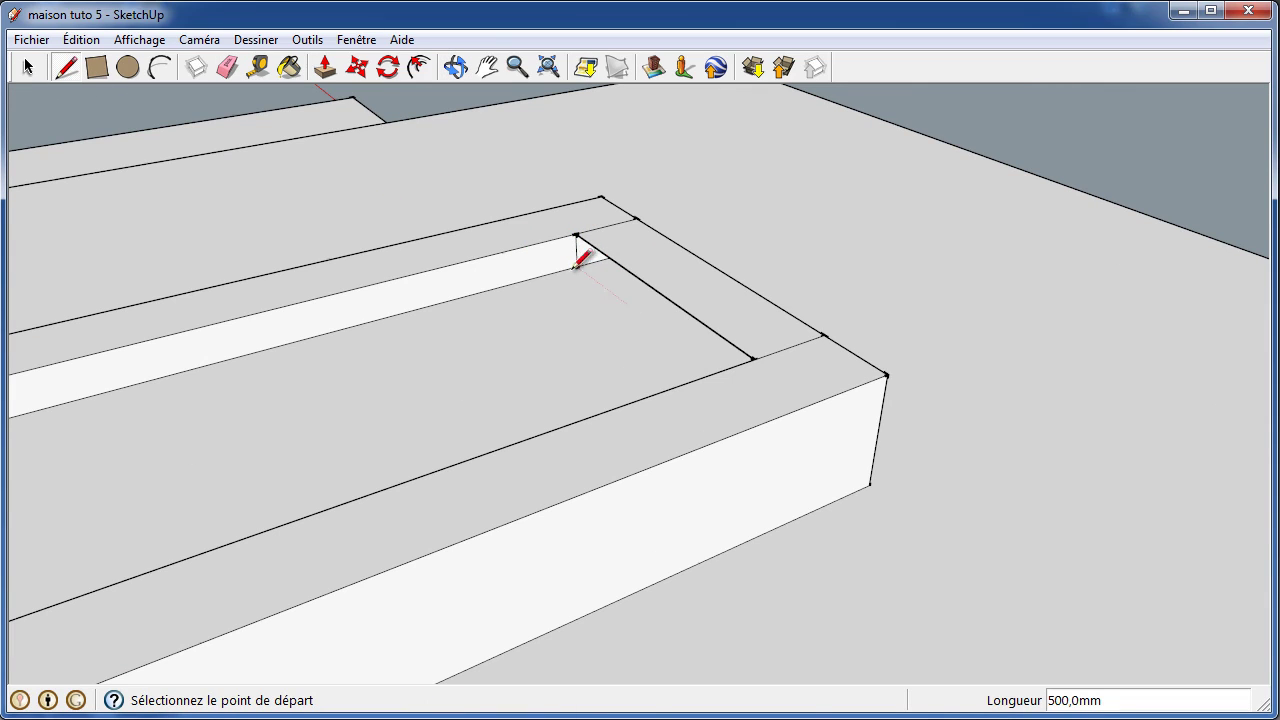
pyautogui.click(577, 265)
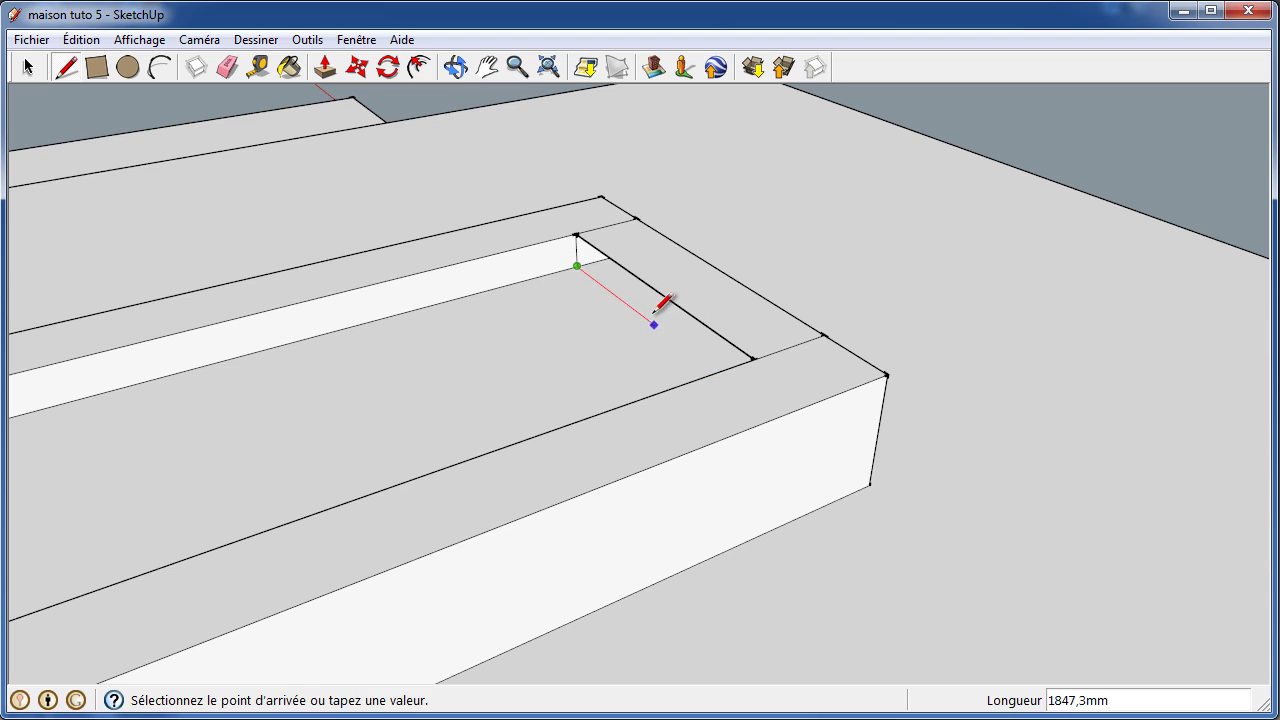
pyautogui.write('4000')
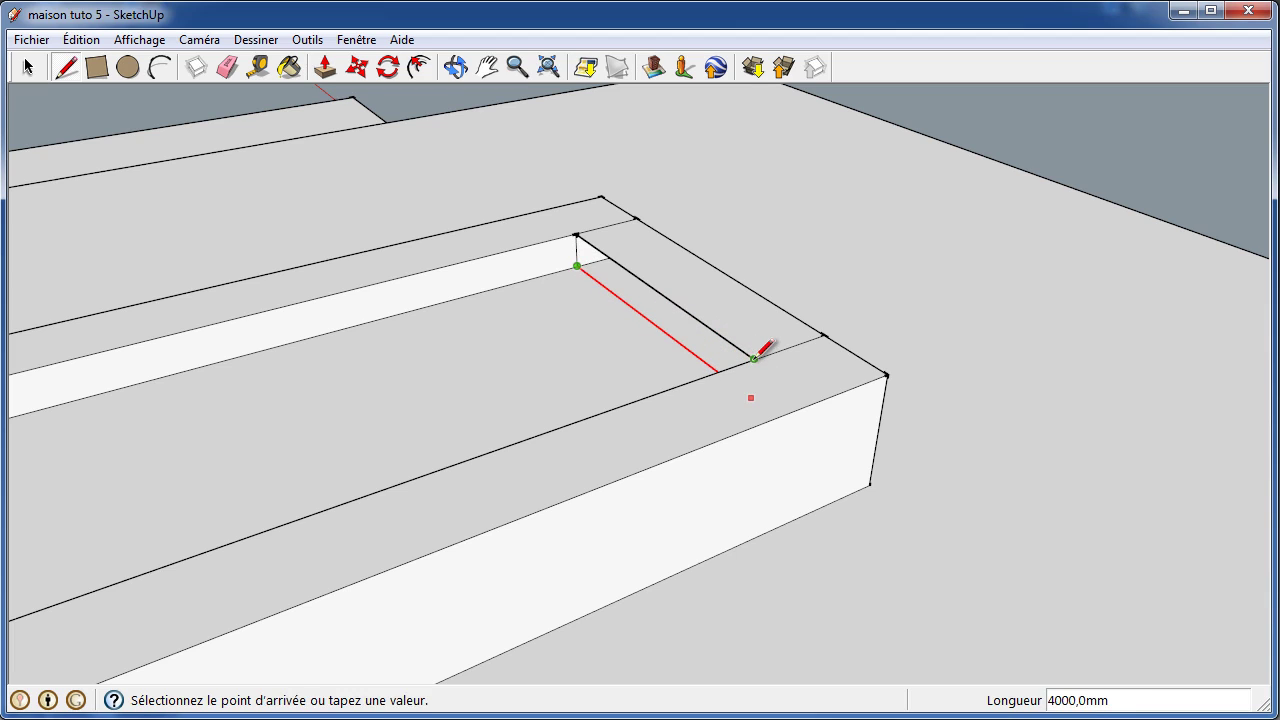
pyautogui.press('Return')
pyautogui.click(752, 358)
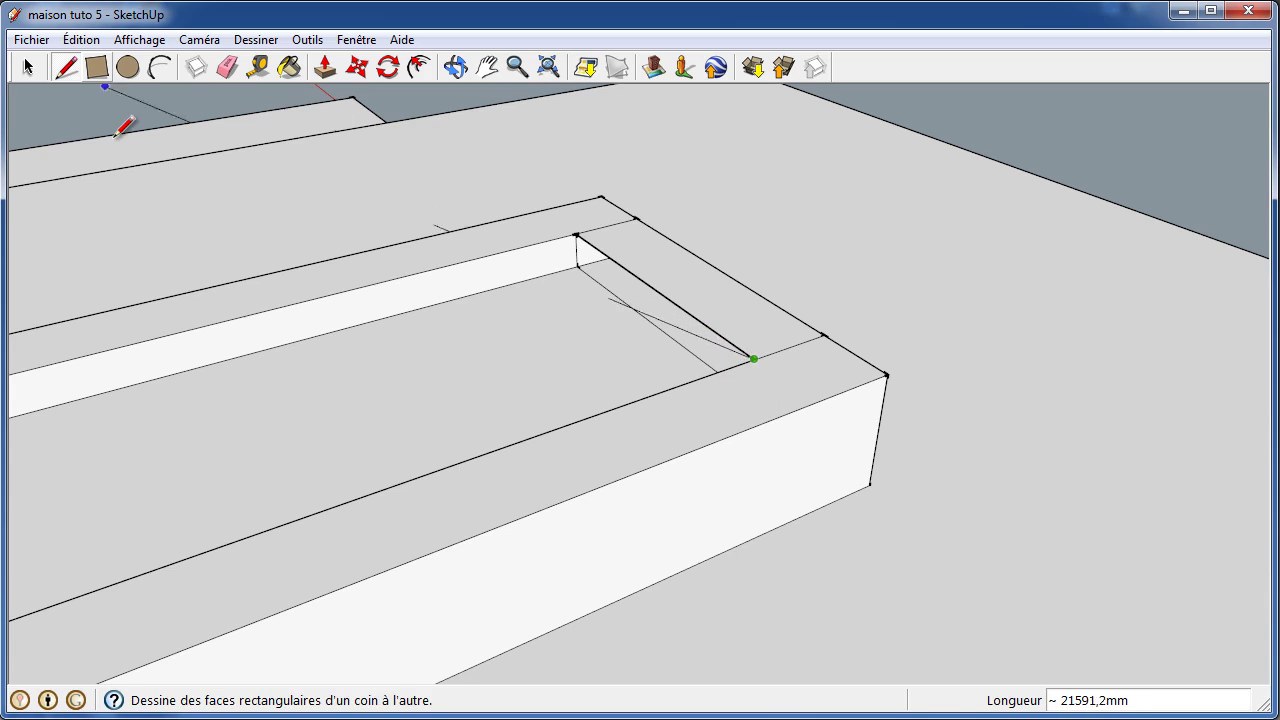
# - At the channel's other end, draw a closing edge to create the end face
pyautogui.click(457, 65)
pyautogui.moveTo(503, 277); pyautogui.dragTo(851, 297)
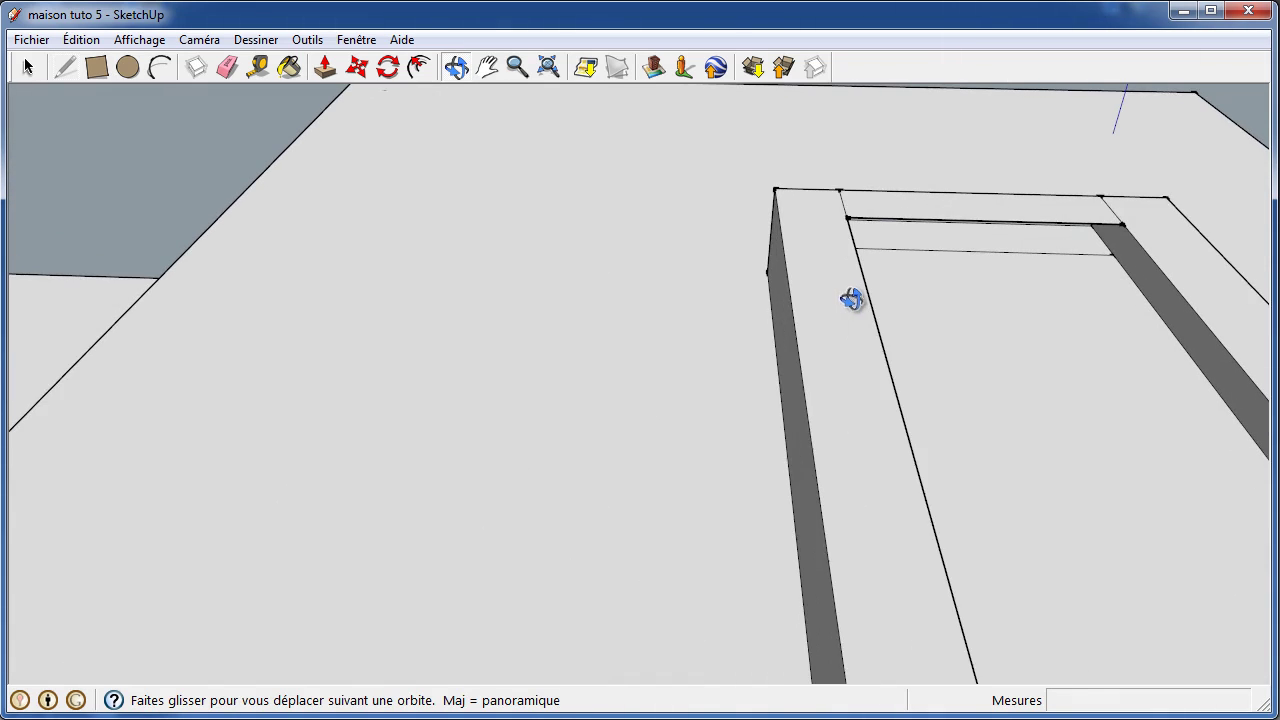
pyautogui.click(66, 66)
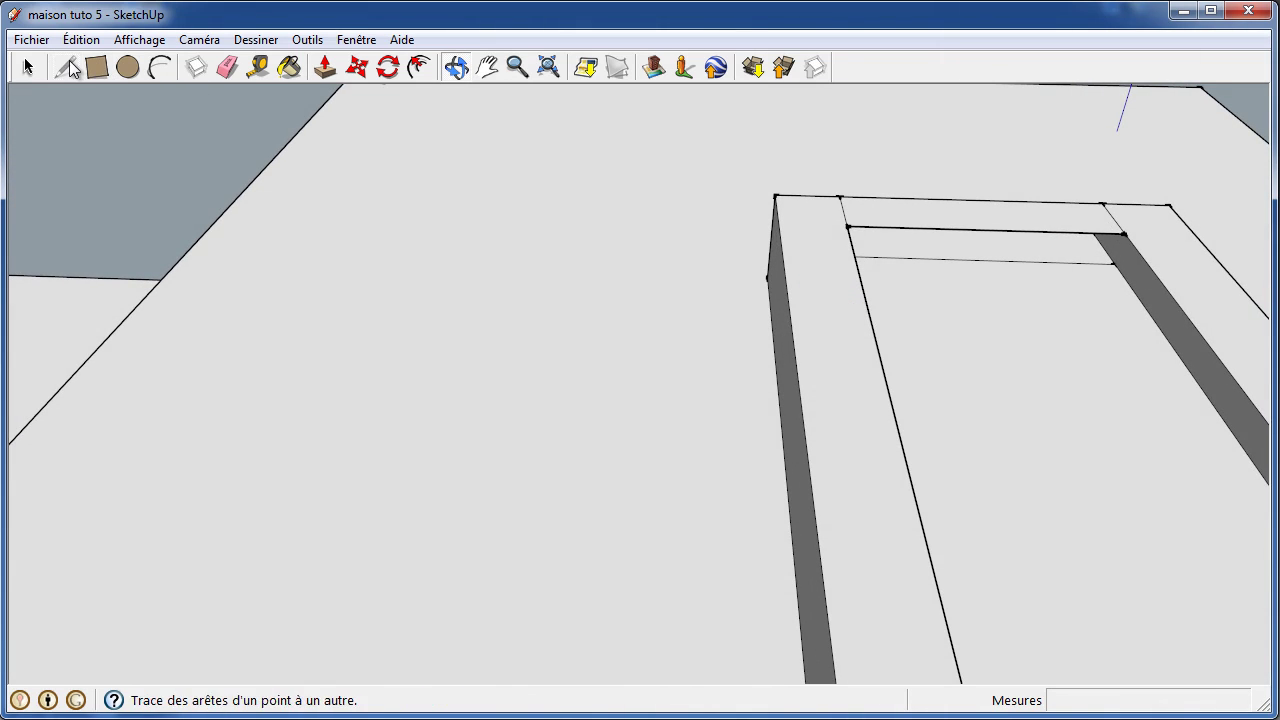
pyautogui.click(1124, 234)
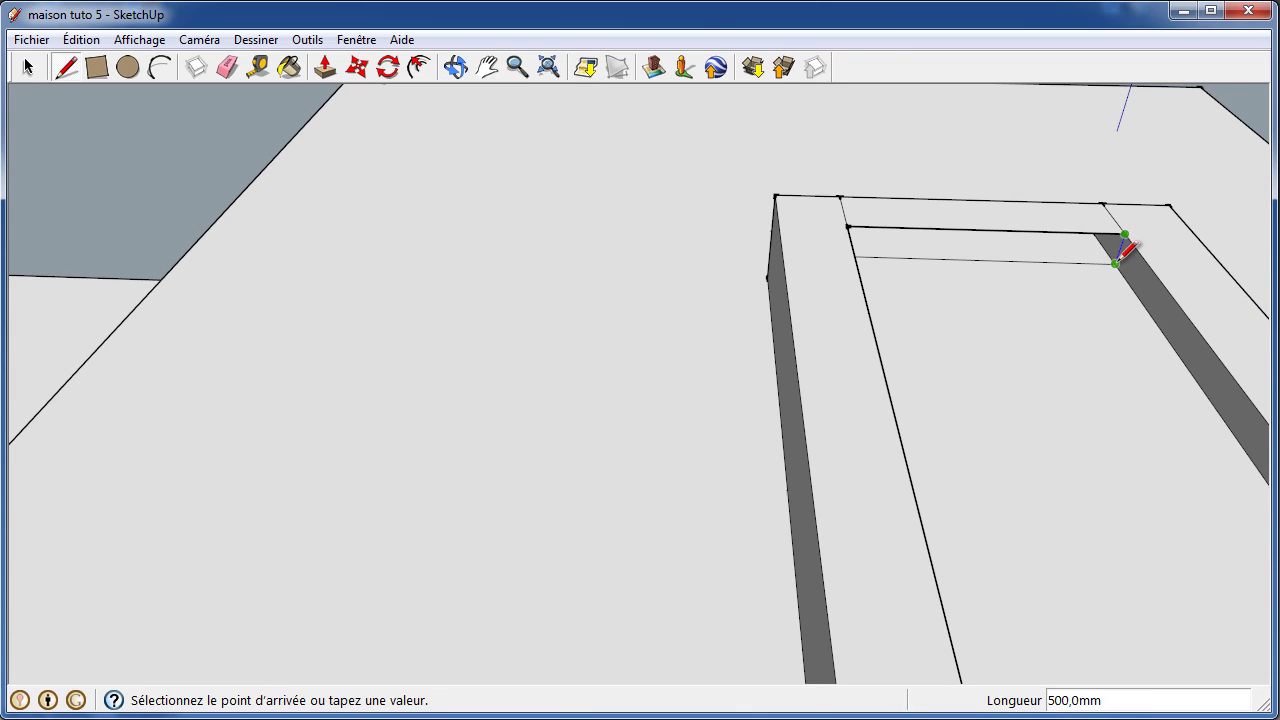
pyautogui.click(1115, 263)
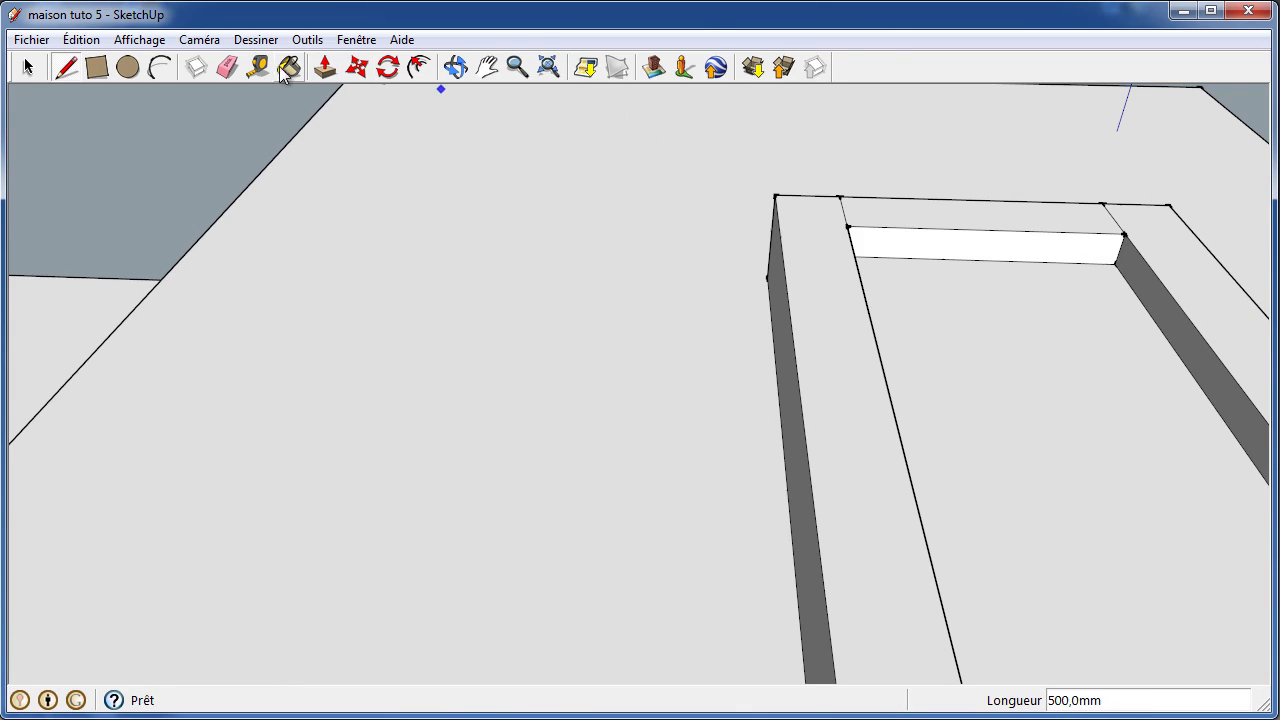
# - Erase the stray edge across the beam's end face, leaving one clean surface
pyautogui.click(228, 68)
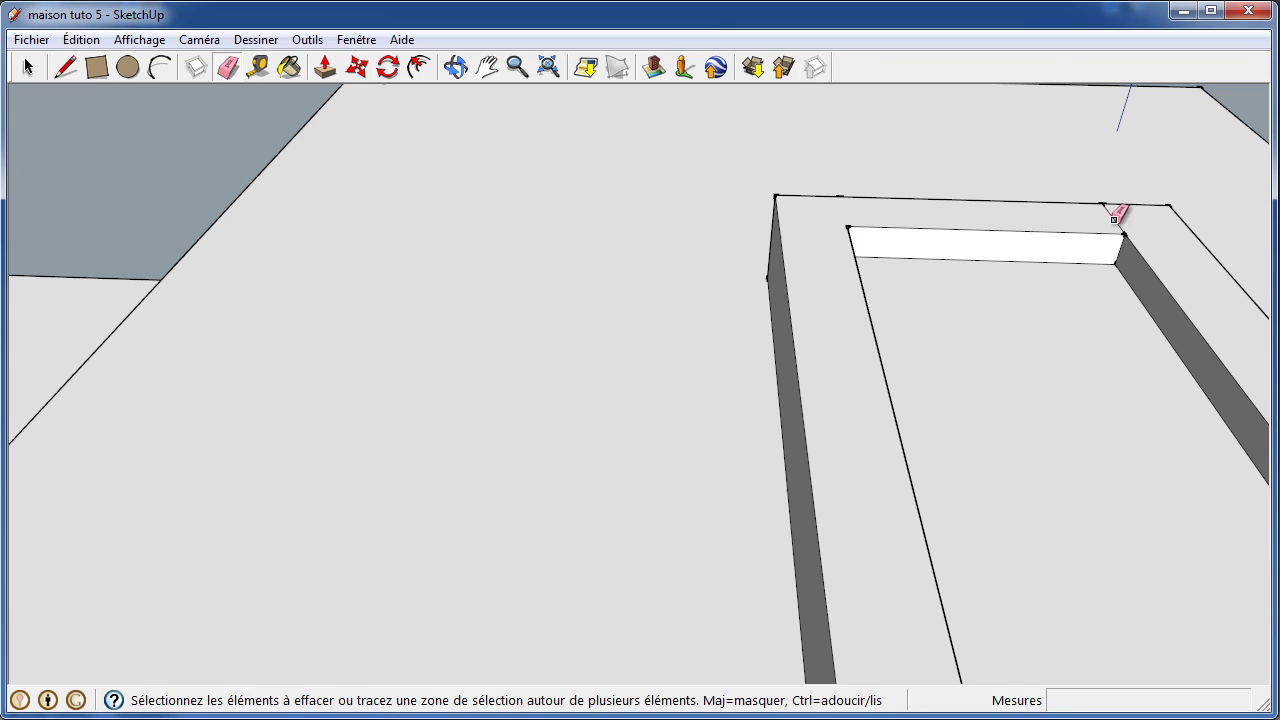
pyautogui.click(462, 67)
pyautogui.moveTo(466, 117)
pyautogui.mouseDown()
pyautogui.moveTo(1031, 269)
pyautogui.moveTo(763, 251)
pyautogui.moveTo(970, 235)
pyautogui.moveTo(683, 249)
pyautogui.moveTo(586, 171)
pyautogui.moveTo(606, 114)
pyautogui.moveTo(490, 110)
pyautogui.mouseUp()
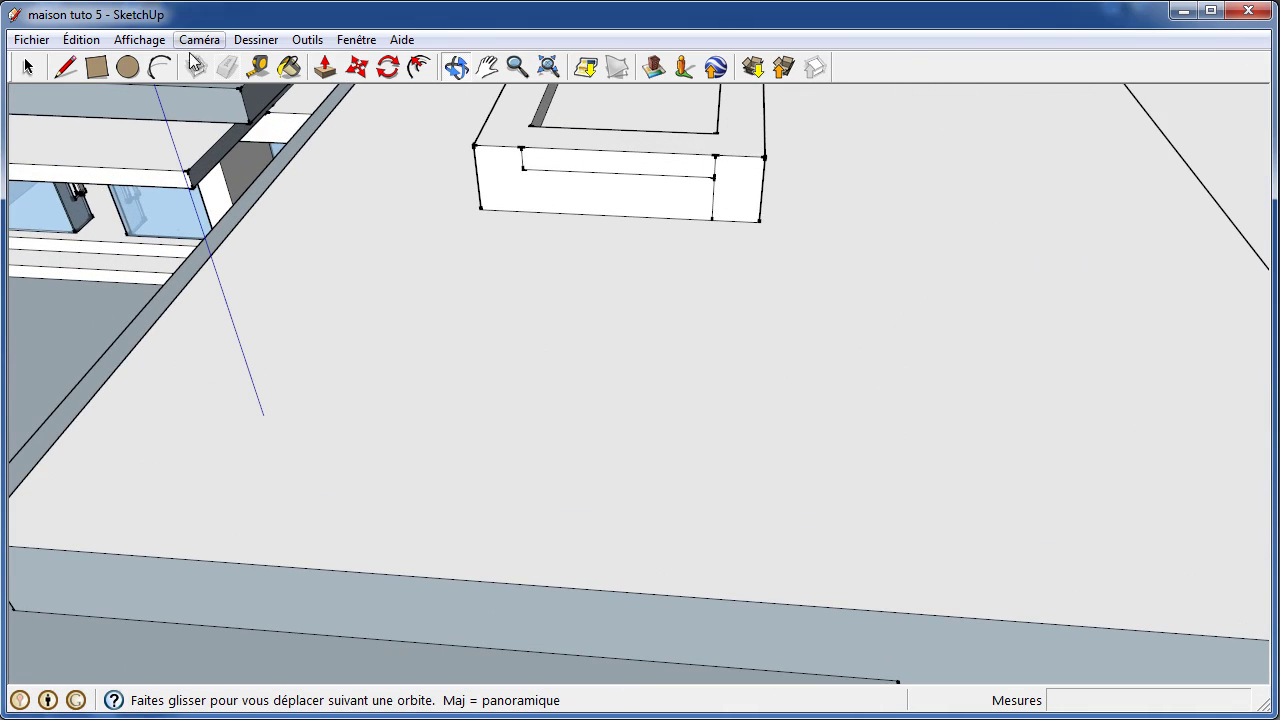
pyautogui.click(227, 67)
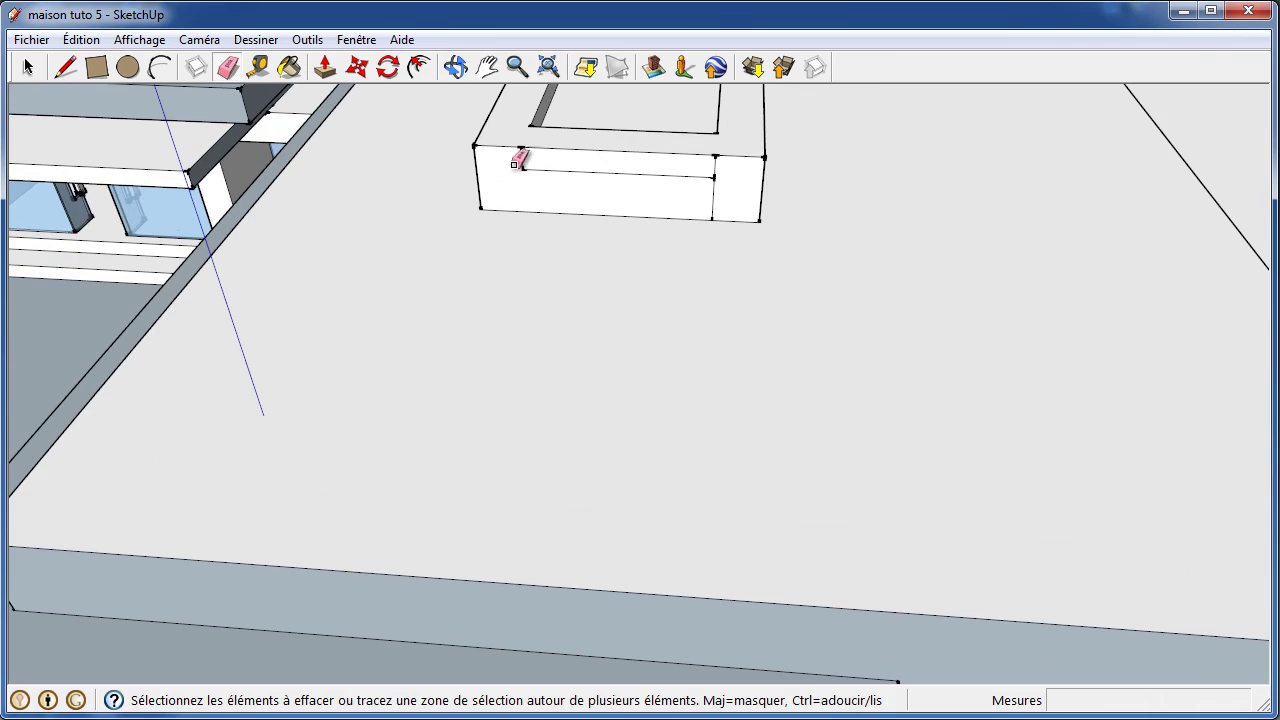
pyautogui.click(652, 175)
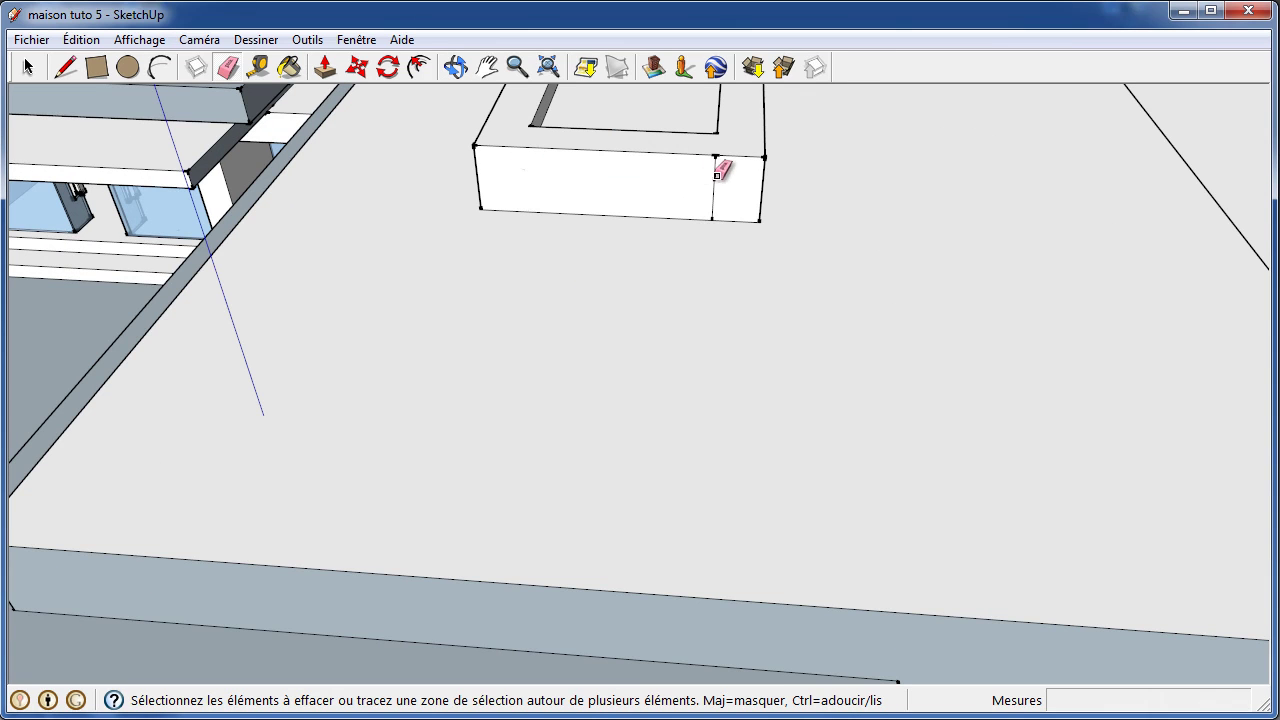
pyautogui.scroll(-4, 689, 148)
pyautogui.scroll(-2, 674, 157)
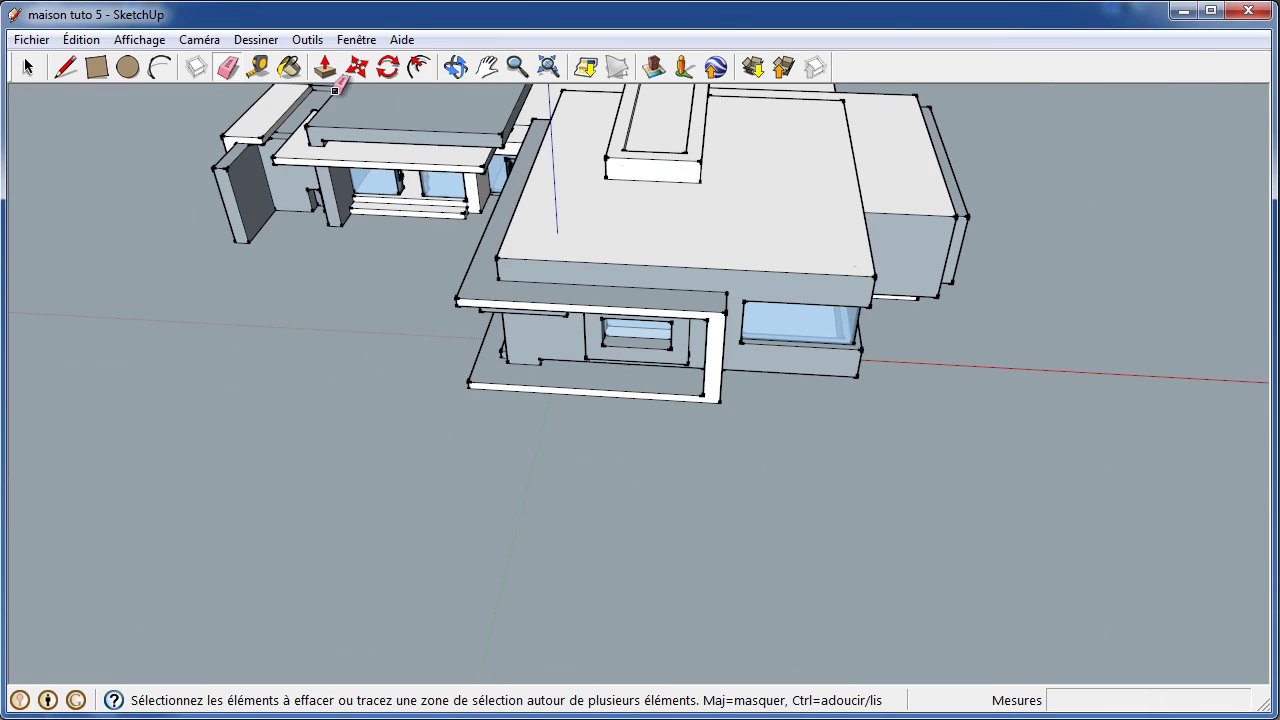
# - Orbit and zoom around the whole house, lowering the view toward the slatted column
pyautogui.click(455, 67)
pyautogui.moveTo(400, 206)
pyautogui.mouseDown()
pyautogui.moveTo(623, 323)
pyautogui.moveTo(480, 340)
pyautogui.moveTo(425, 285)
pyautogui.mouseUp()
pyautogui.scroll(-3, 434, 262)
pyautogui.scroll(-2, 343, 274)
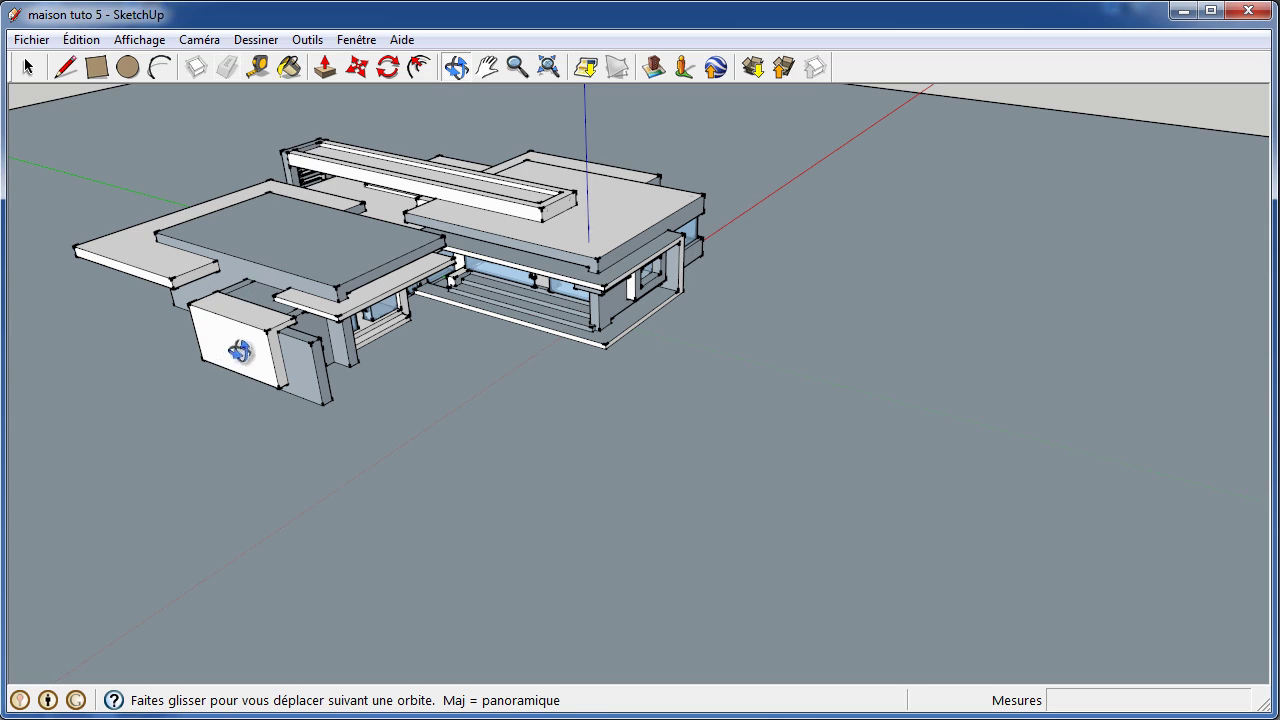
pyautogui.scroll(1, 513, 190)
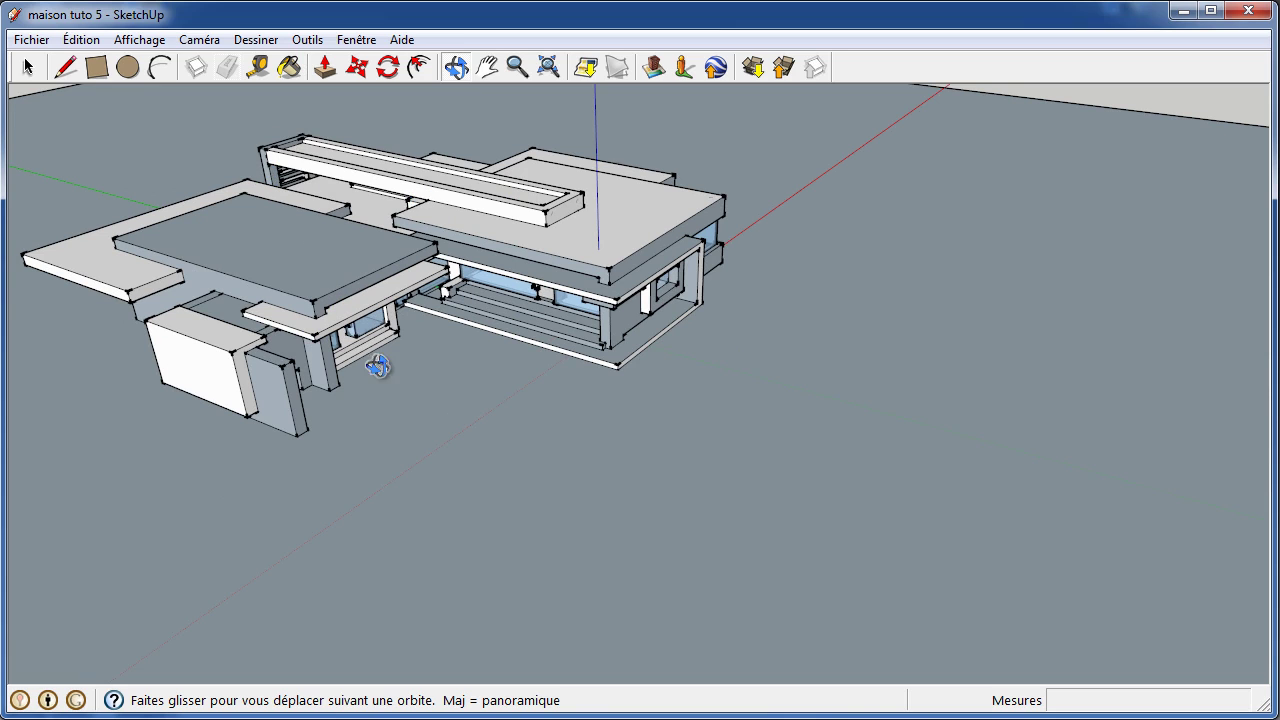
pyautogui.moveTo(550, 367)
pyautogui.mouseDown()
pyautogui.moveTo(337, 340)
pyautogui.moveTo(223, 277)
pyautogui.moveTo(443, 363)
pyautogui.moveTo(250, 303)
pyautogui.mouseUp()
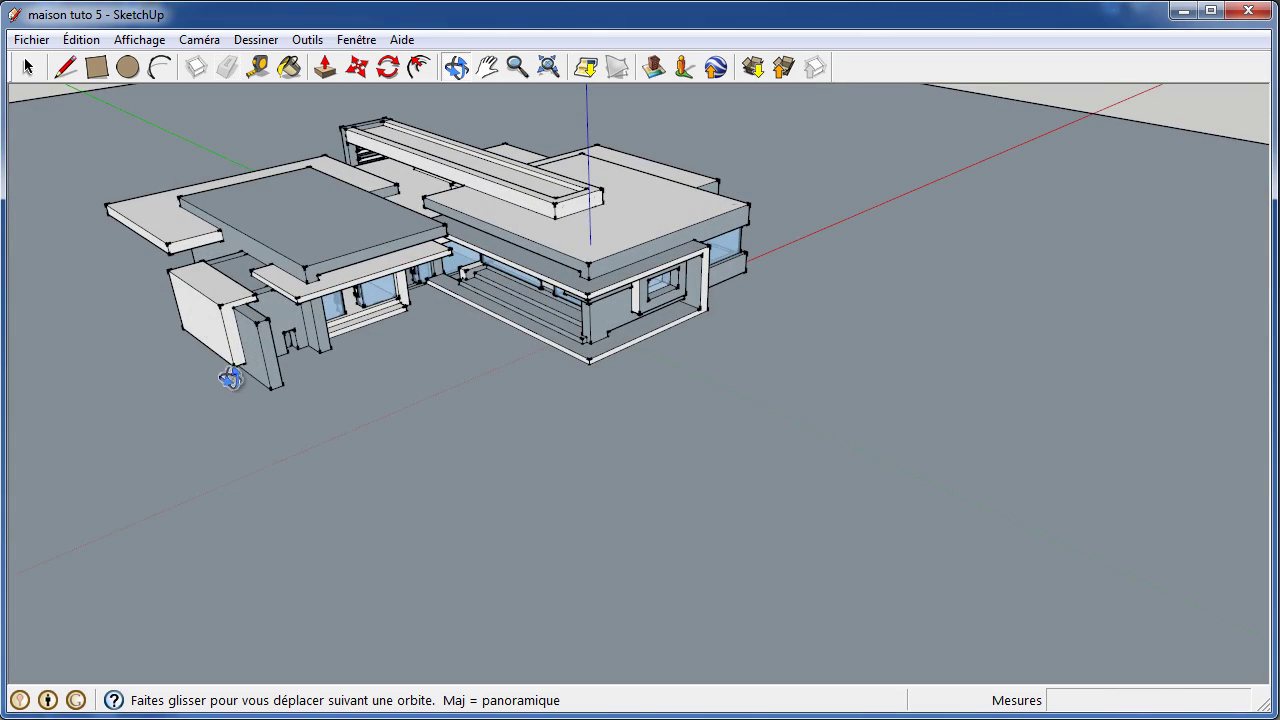
pyautogui.moveTo(231, 377)
pyautogui.mouseDown()
pyautogui.moveTo(523, 409)
pyautogui.moveTo(609, 369)
pyautogui.moveTo(410, 480)
pyautogui.mouseUp()
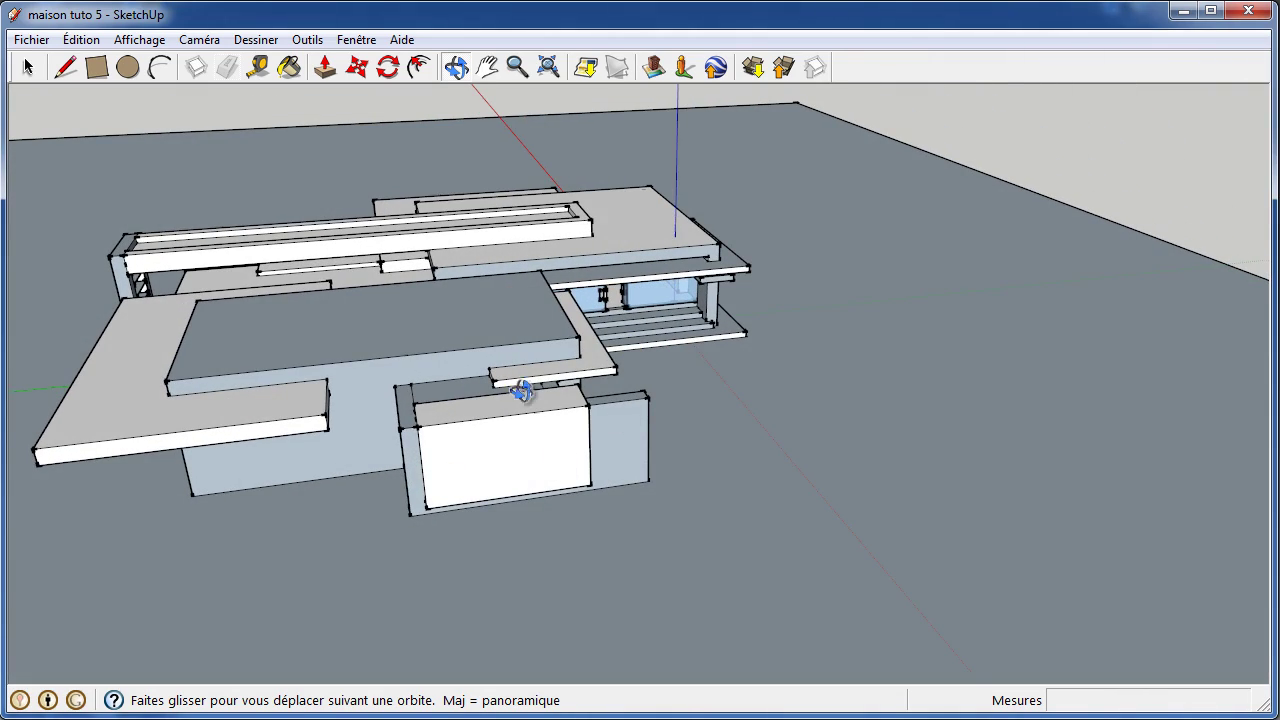
pyautogui.moveTo(522, 391)
pyautogui.mouseDown()
pyautogui.moveTo(463, 437)
pyautogui.moveTo(654, 351)
pyautogui.mouseUp()
pyautogui.moveTo(409, 409)
pyautogui.mouseDown()
pyautogui.moveTo(529, 432)
pyautogui.moveTo(595, 421)
pyautogui.mouseUp()
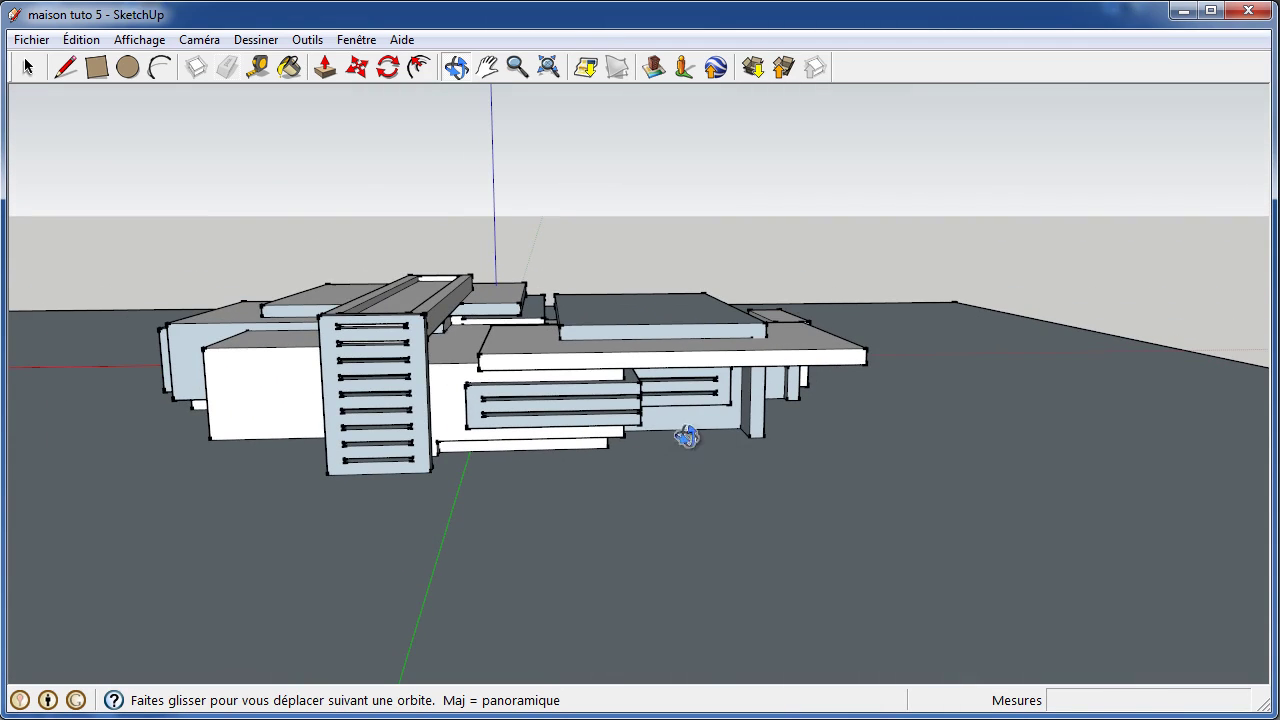
# - Swing around the window side and roof beam, ending low with the slatted column at left
pyautogui.moveTo(928, 493); pyautogui.dragTo(728, 502)
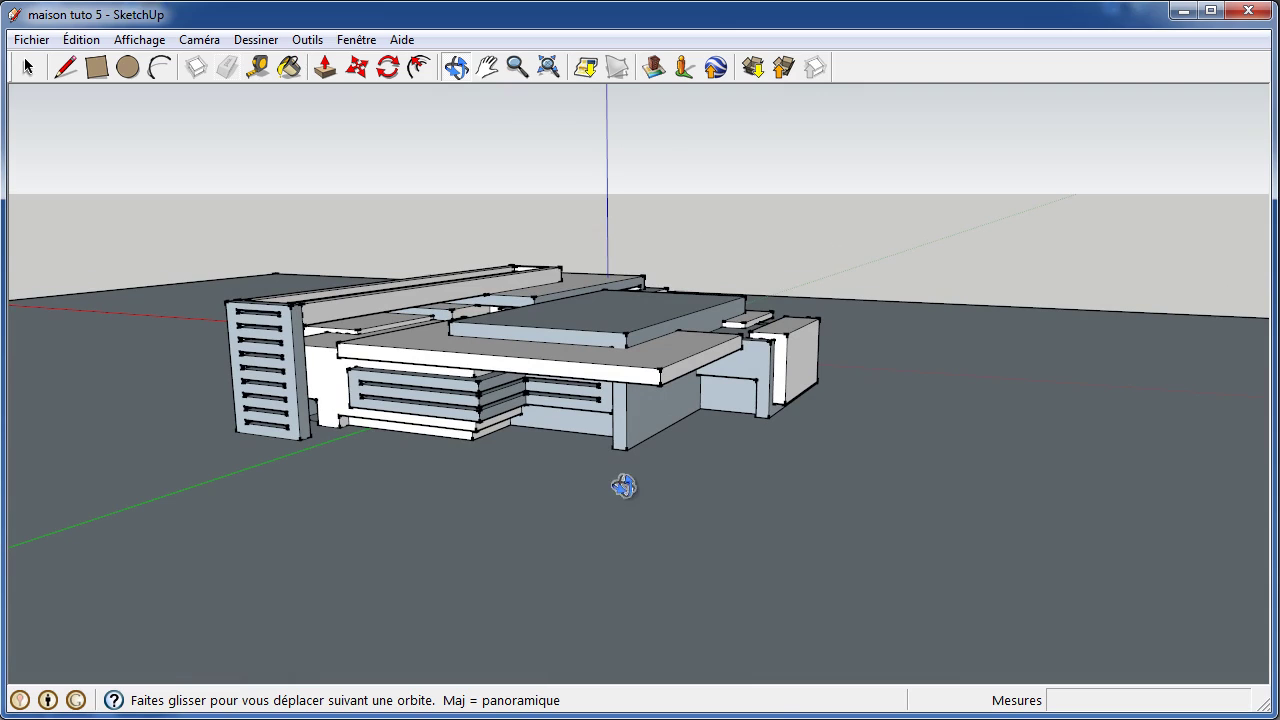
pyautogui.moveTo(557, 515)
pyautogui.mouseDown()
pyautogui.moveTo(577, 491)
pyautogui.moveTo(550, 488)
pyautogui.moveTo(608, 497)
pyautogui.moveTo(594, 483)
pyautogui.moveTo(562, 503)
pyautogui.mouseUp()
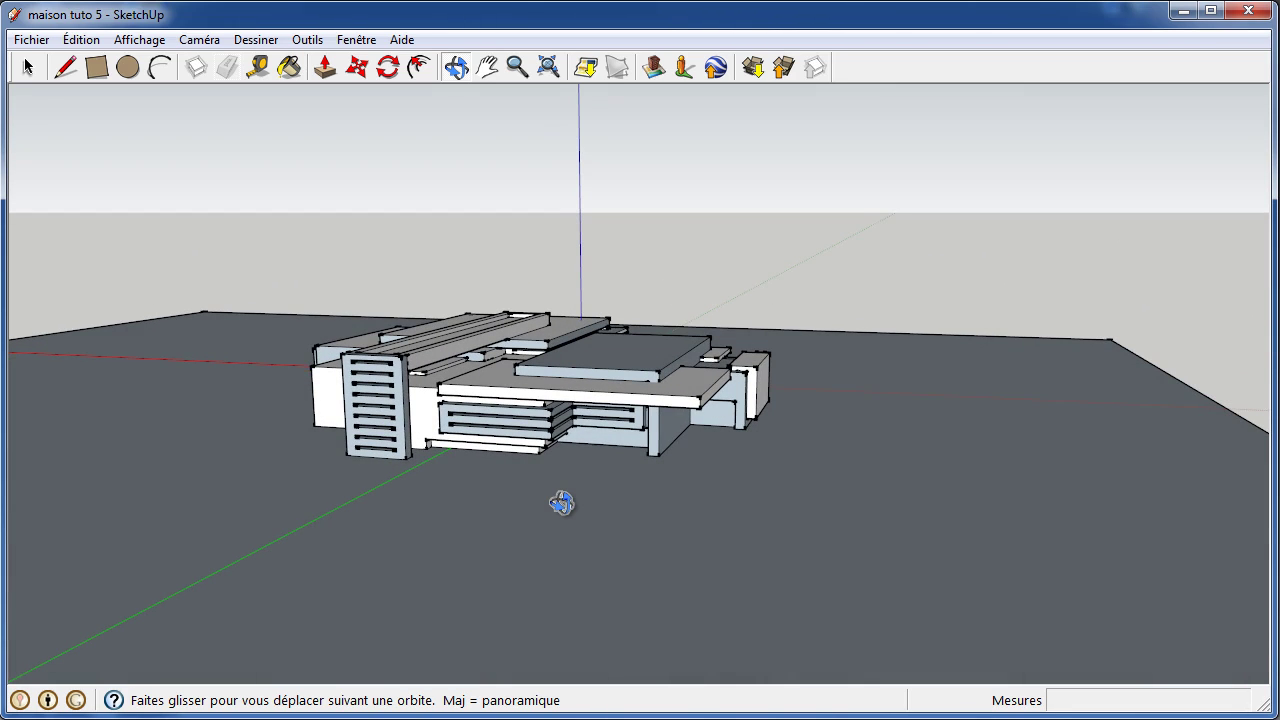
pyautogui.scroll(2, 594, 463)
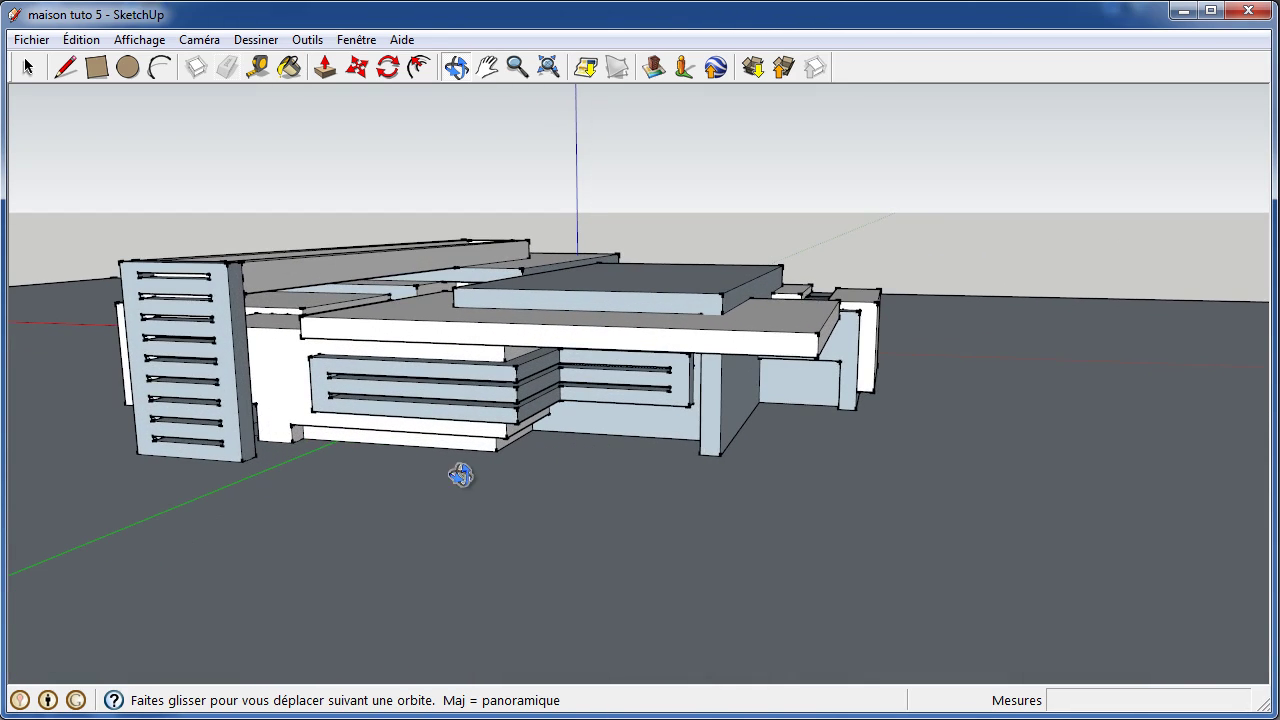
pyautogui.moveTo(460, 475)
pyautogui.mouseDown()
pyautogui.moveTo(517, 509)
pyautogui.moveTo(577, 517)
pyautogui.moveTo(699, 504)
pyautogui.moveTo(640, 537)
pyautogui.moveTo(631, 557)
pyautogui.moveTo(434, 569)
pyautogui.moveTo(433, 539)
pyautogui.moveTo(640, 517)
pyautogui.moveTo(489, 543)
pyautogui.moveTo(404, 534)
pyautogui.moveTo(426, 477)
pyautogui.moveTo(697, 503)
pyautogui.moveTo(835, 480)
pyautogui.mouseUp()
pyautogui.moveTo(537, 518); pyautogui.dragTo(630, 543)
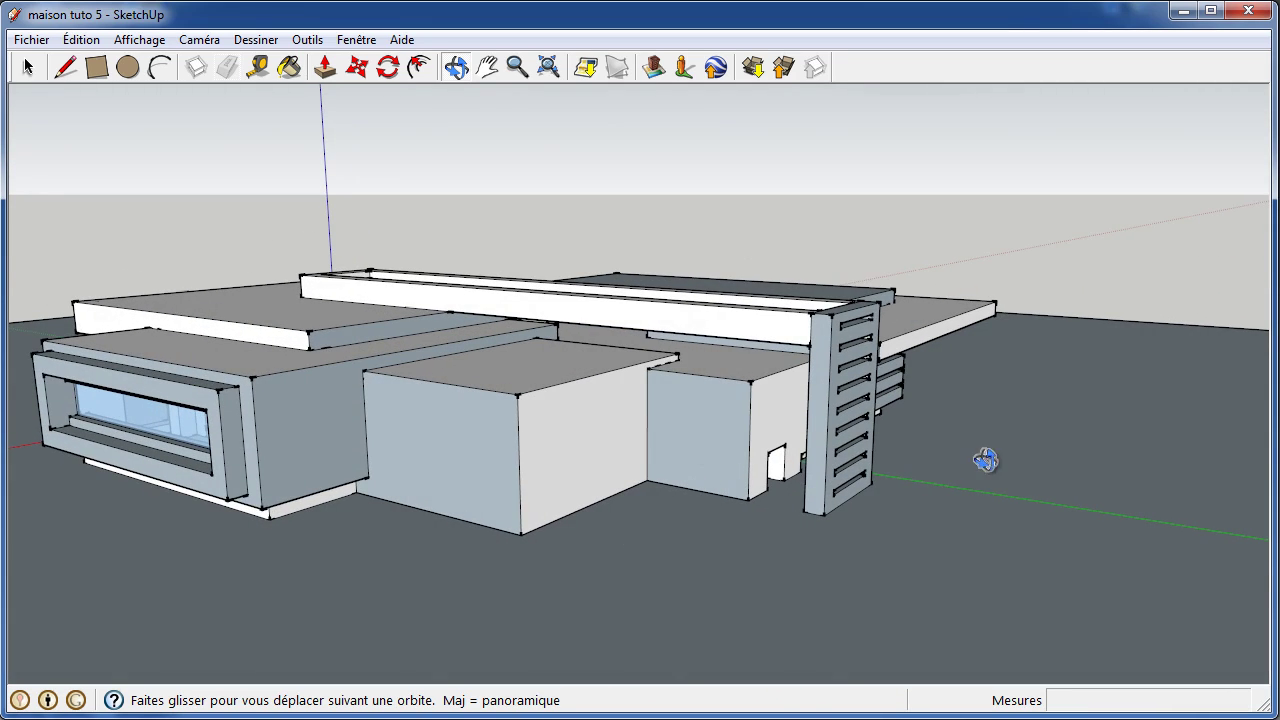
pyautogui.moveTo(985, 460)
pyautogui.mouseDown()
pyautogui.moveTo(943, 517)
pyautogui.moveTo(806, 566)
pyautogui.moveTo(586, 600)
pyautogui.moveTo(746, 568)
pyautogui.mouseUp()
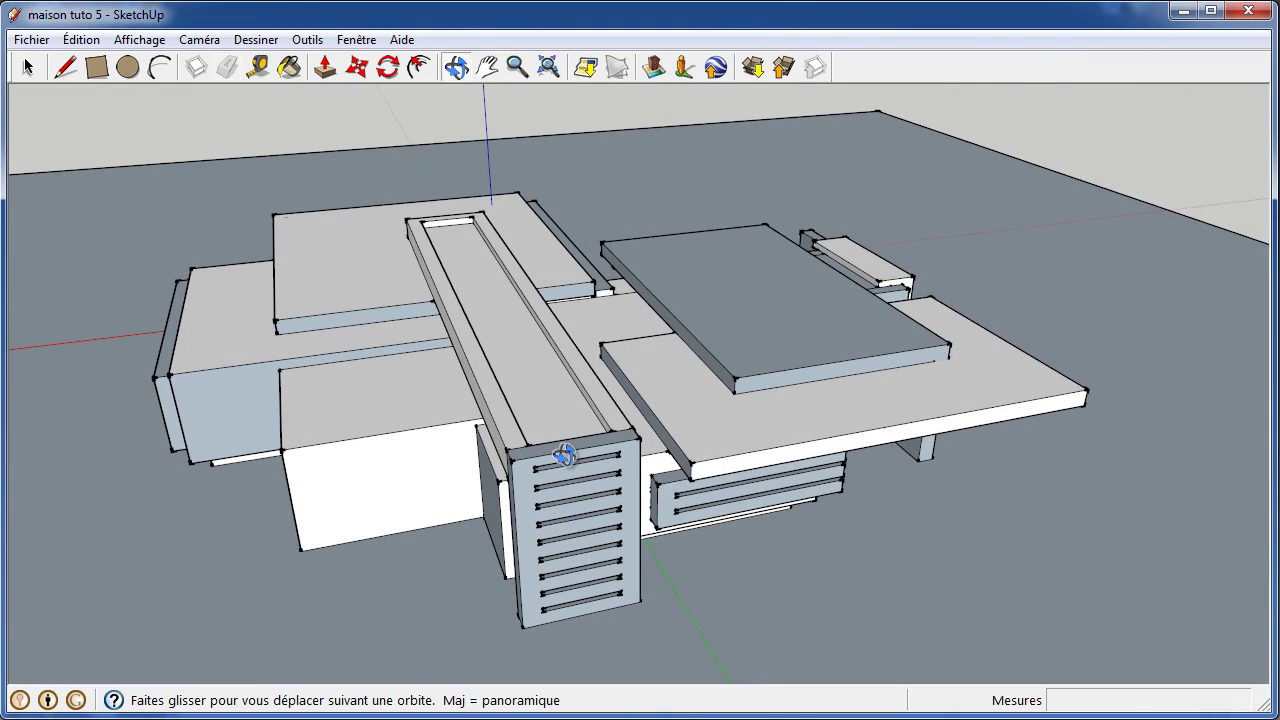
pyautogui.moveTo(832, 558)
pyautogui.mouseDown()
pyautogui.moveTo(886, 494)
pyautogui.moveTo(771, 537)
pyautogui.moveTo(938, 483)
pyautogui.mouseUp()
pyautogui.moveTo(637, 552)
pyautogui.mouseDown()
pyautogui.moveTo(759, 520)
pyautogui.moveTo(567, 568)
pyautogui.mouseUp()
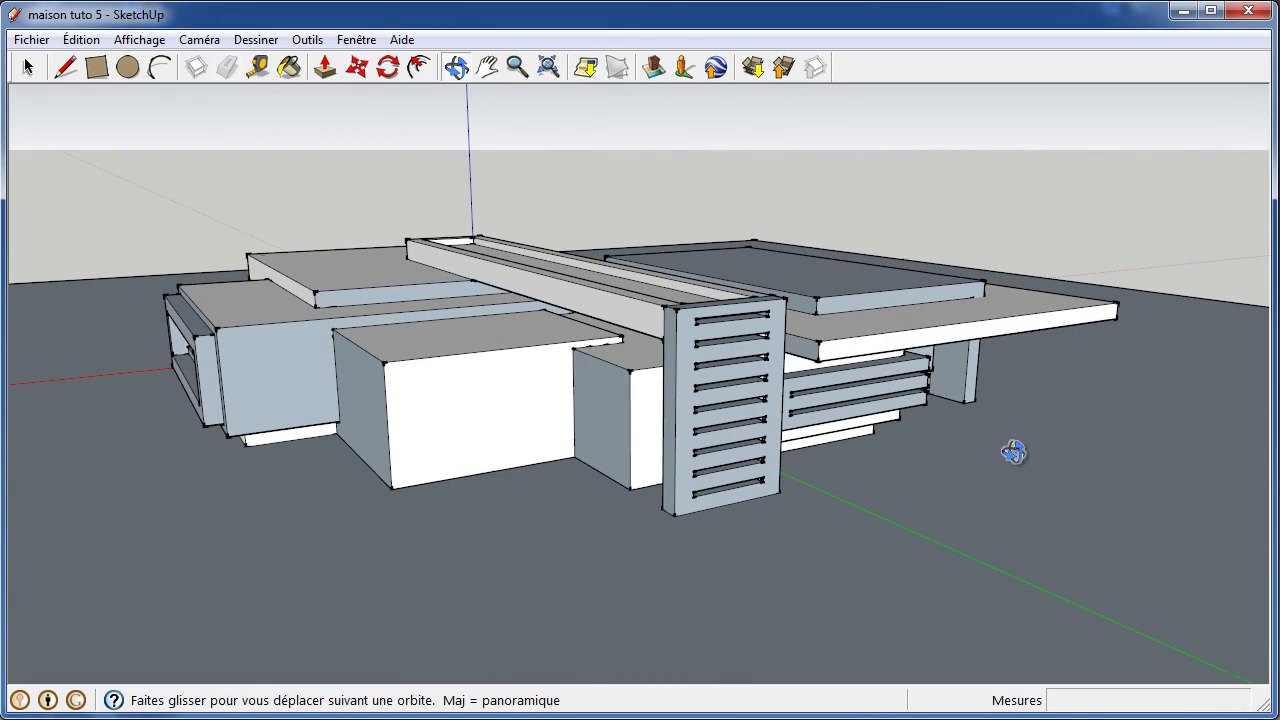
pyautogui.moveTo(1075, 445)
pyautogui.mouseDown()
pyautogui.moveTo(894, 509)
pyautogui.moveTo(610, 453)
pyautogui.moveTo(592, 419)
pyautogui.mouseUp()
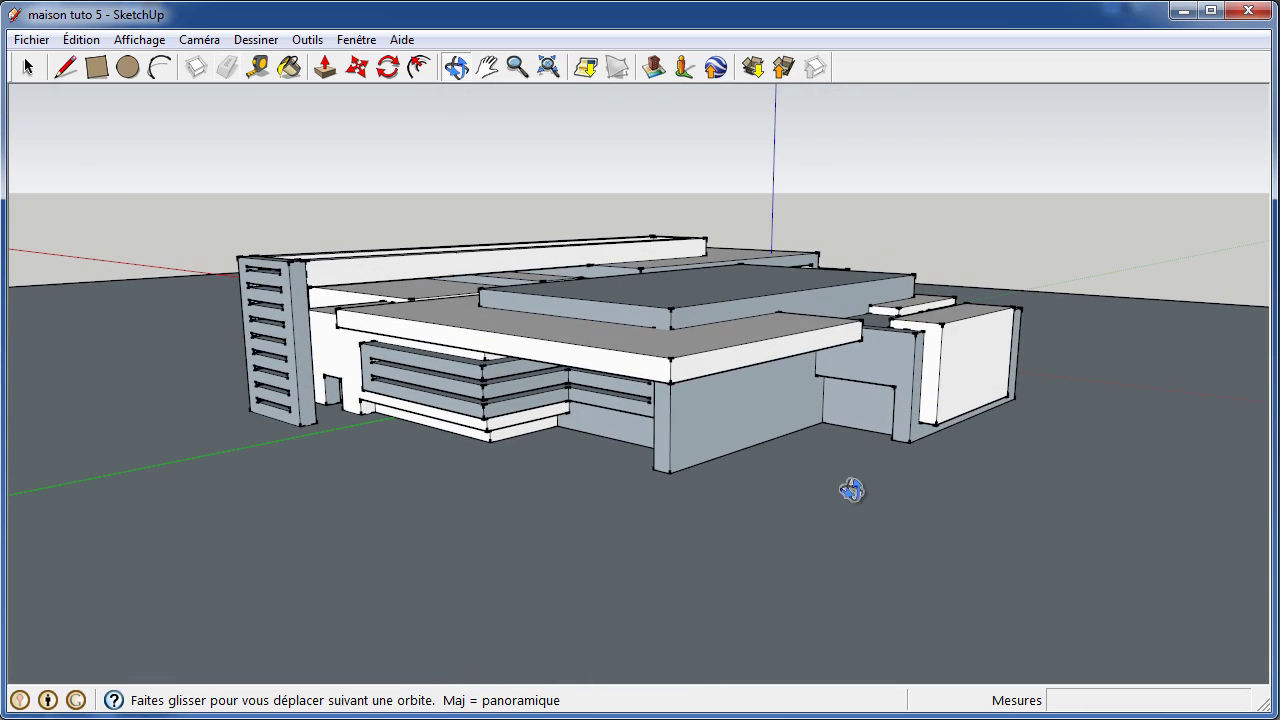